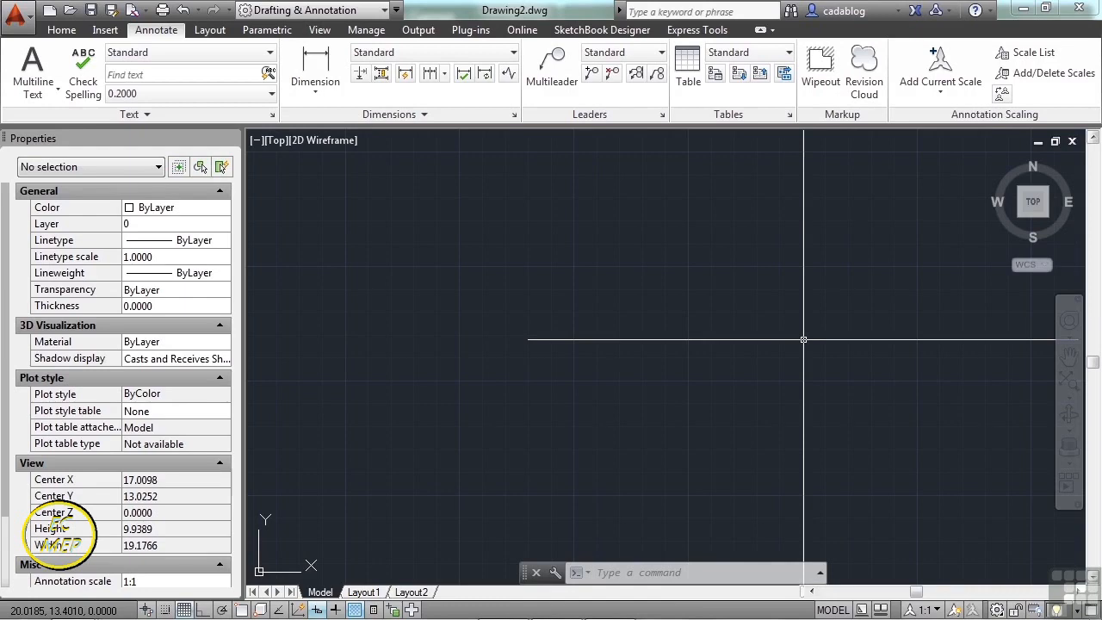
- Draw an empty MText box from two corner points and bring up the editor's context menu
left_click(599, 284)
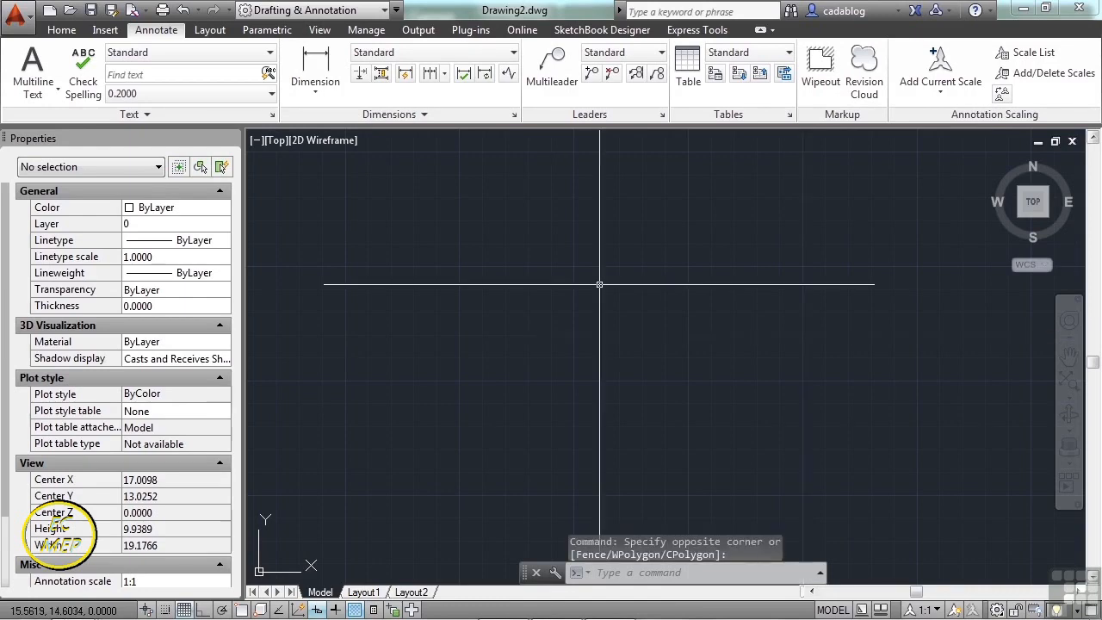
key("Return")
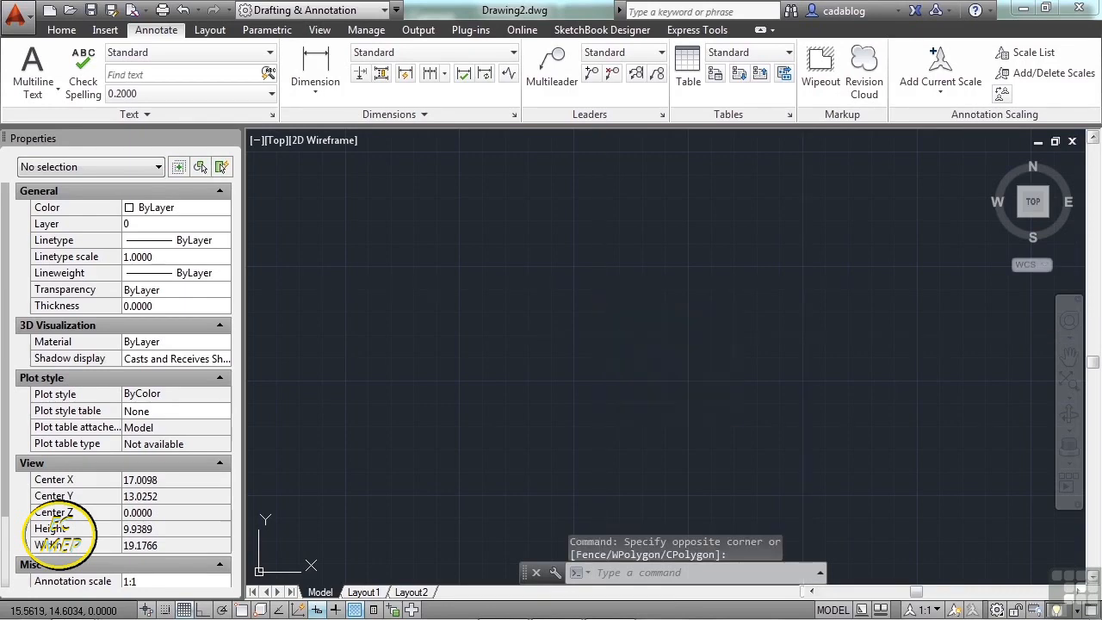
left_click(454, 213)
left_click(625, 345)
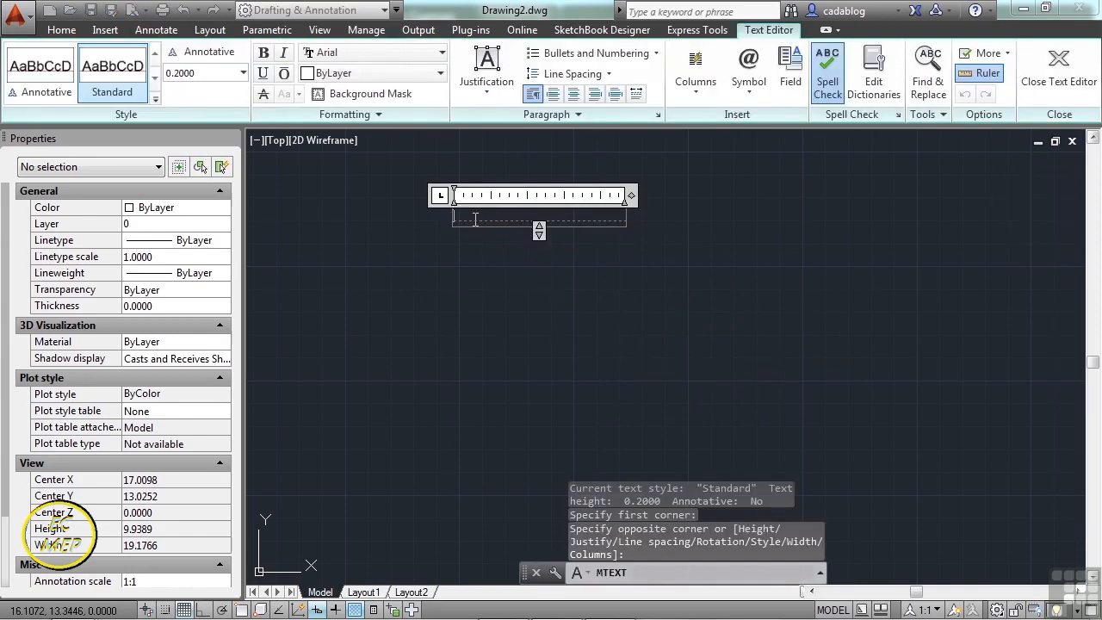
right_click(476, 222)
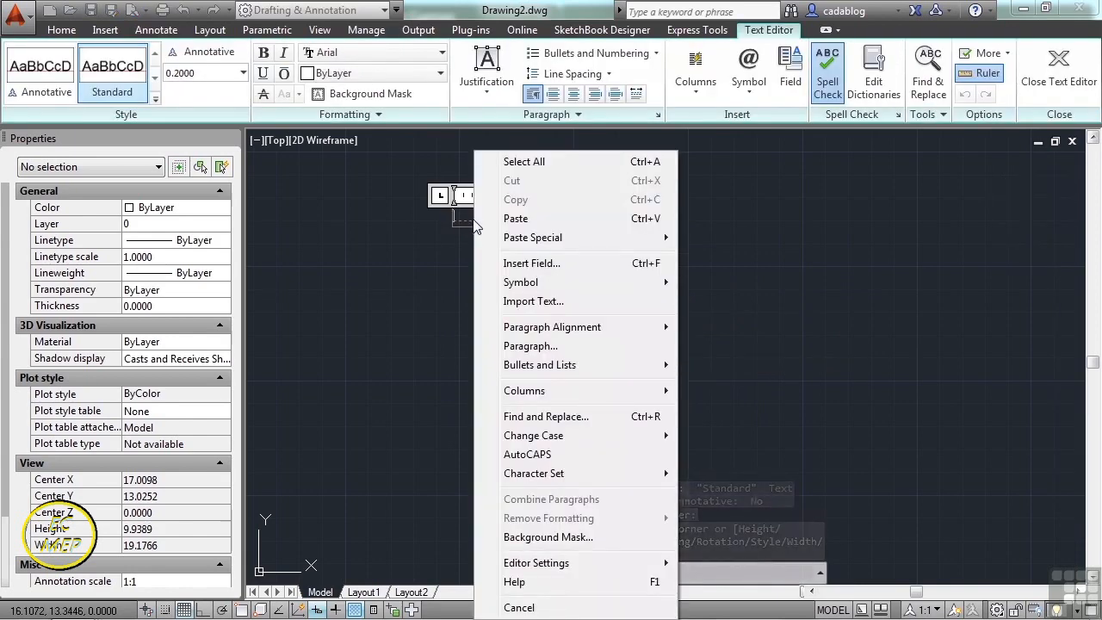
- Import note-pipe.txt from CAD-a-Blog > Infinite Skills > Projects > 10 into the text box
left_click(569, 302)
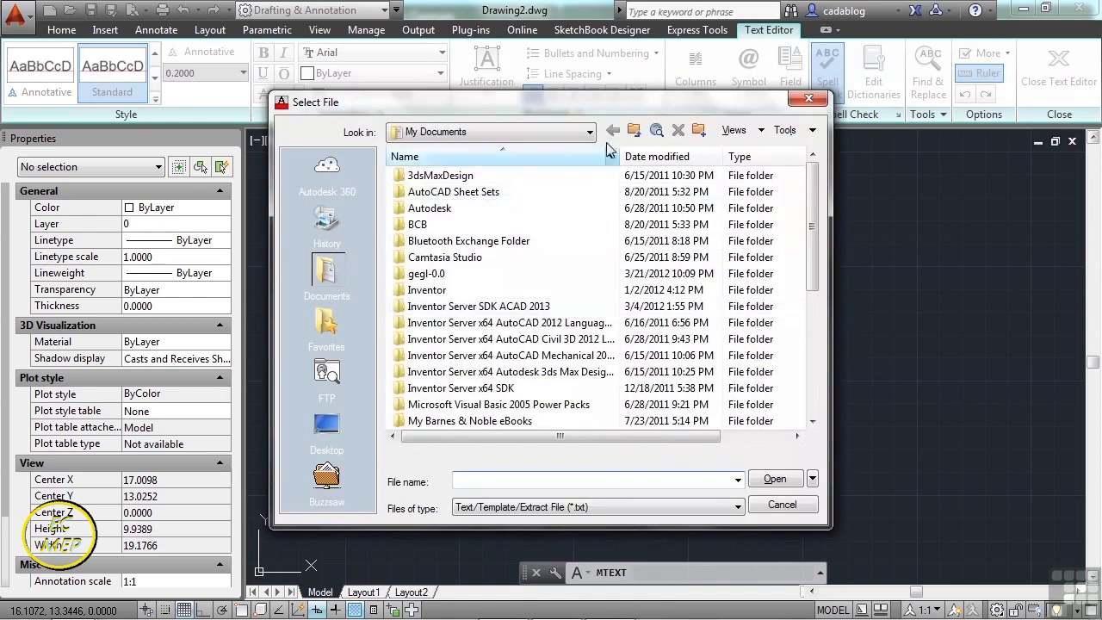
left_click(589, 136)
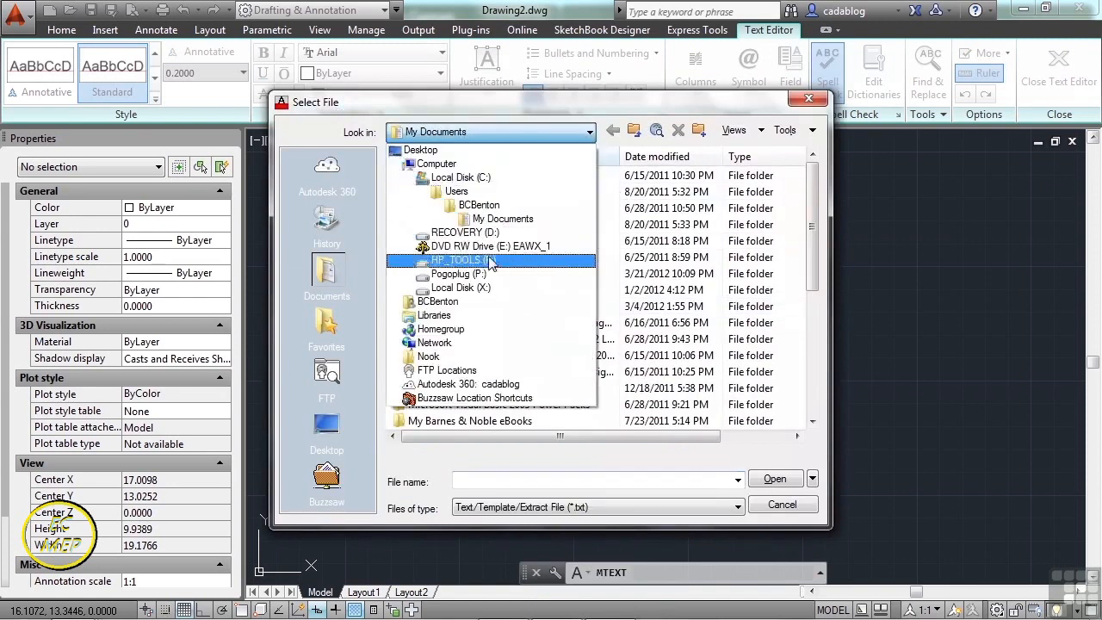
left_click(439, 301)
double_click(439, 282)
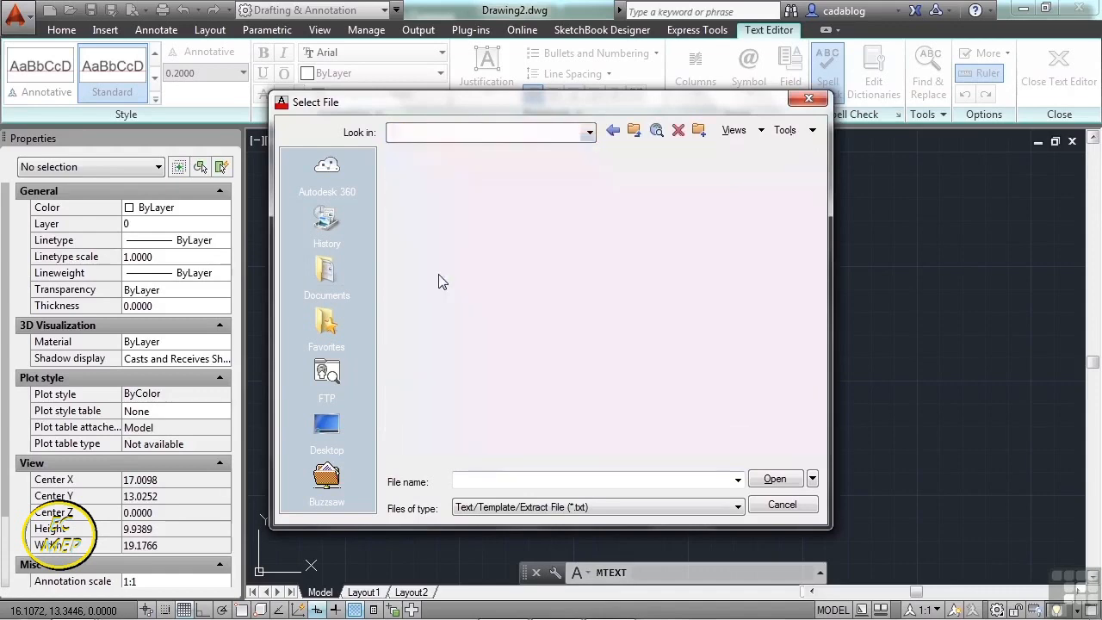
double_click(449, 254)
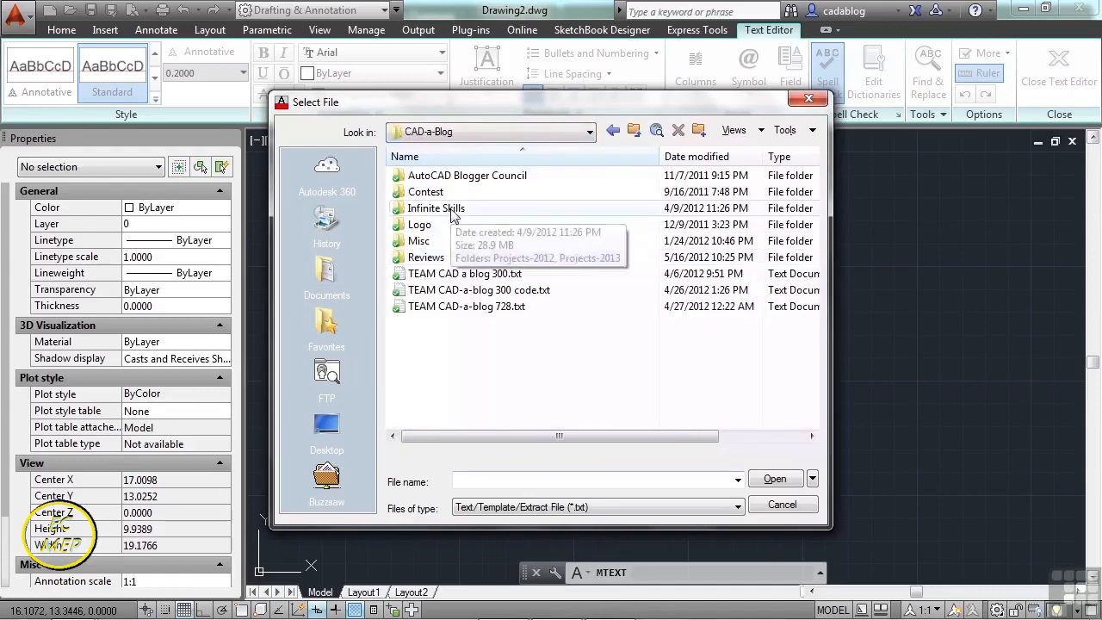
double_click(449, 209)
double_click(455, 195)
double_click(435, 291)
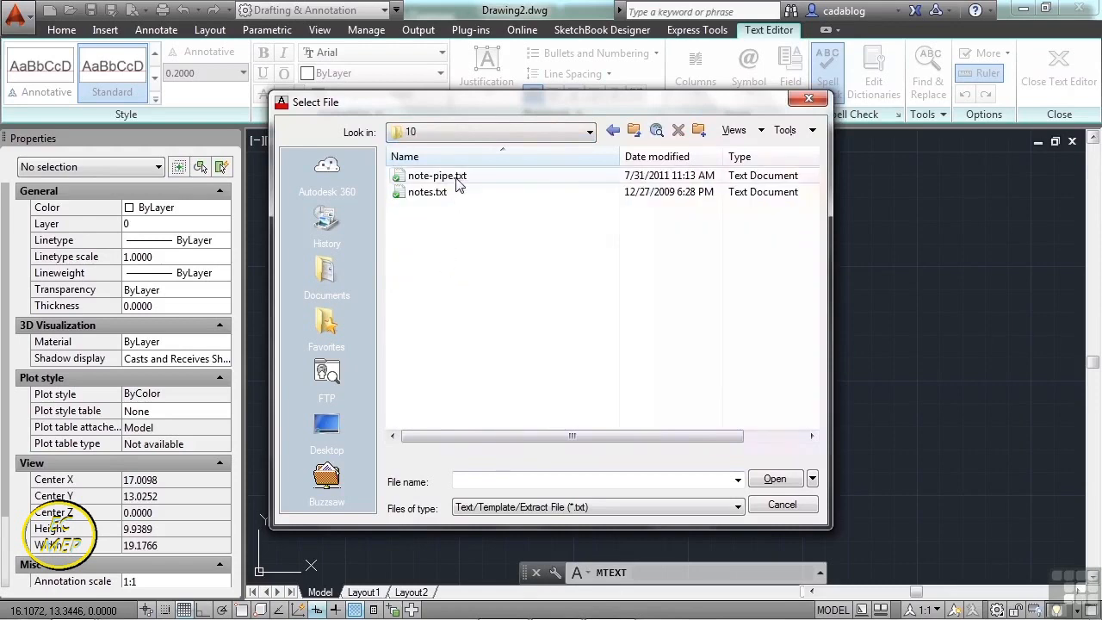
left_click(456, 178)
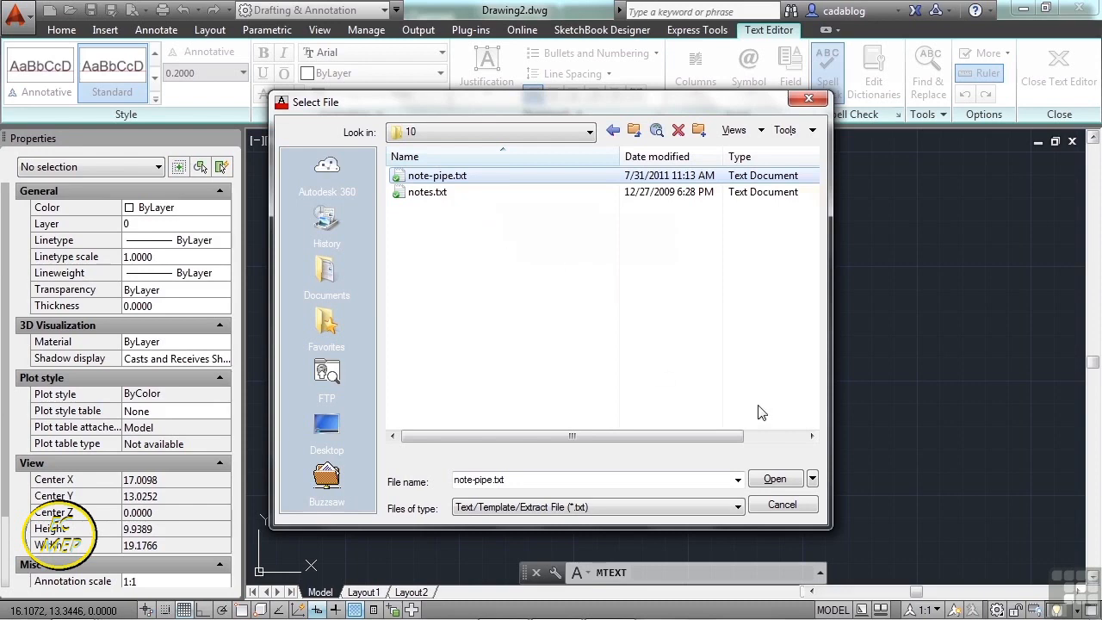
left_click(776, 480)
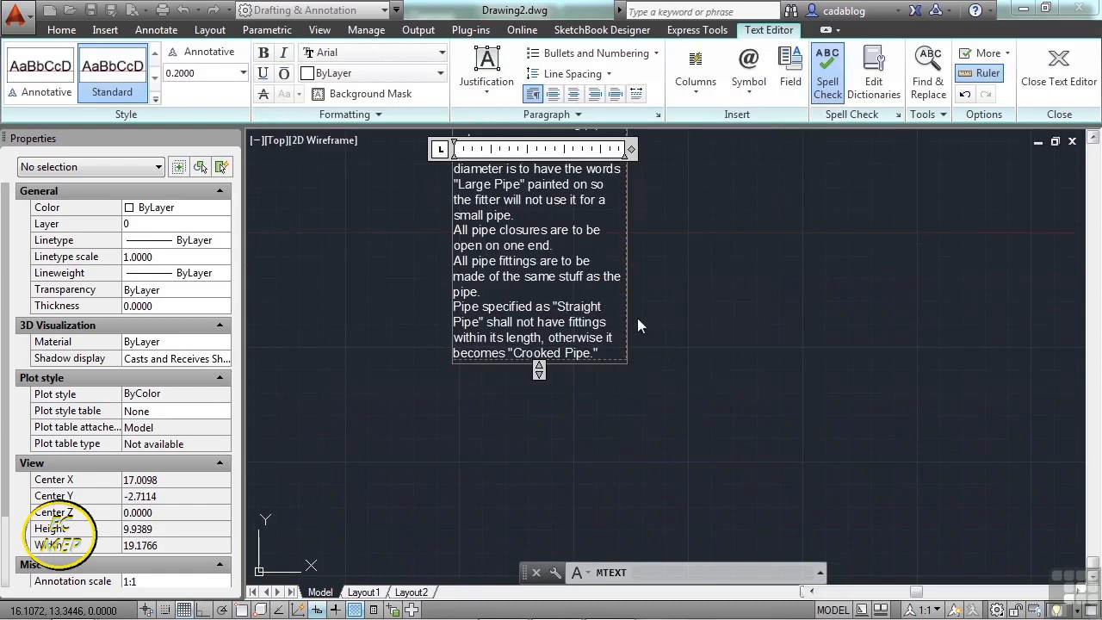
- Widen the pipe-notes column about four times so each note fits on one line, then finish editing
scroll(634, 402, "down", 6)
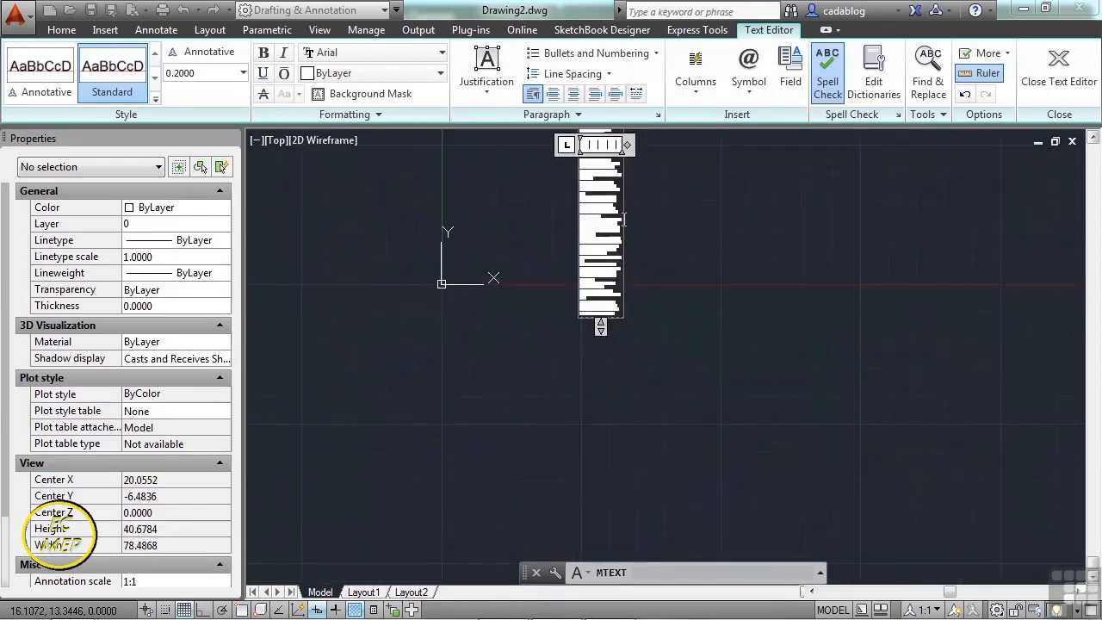
middle_click_drag(617, 211, 595, 295)
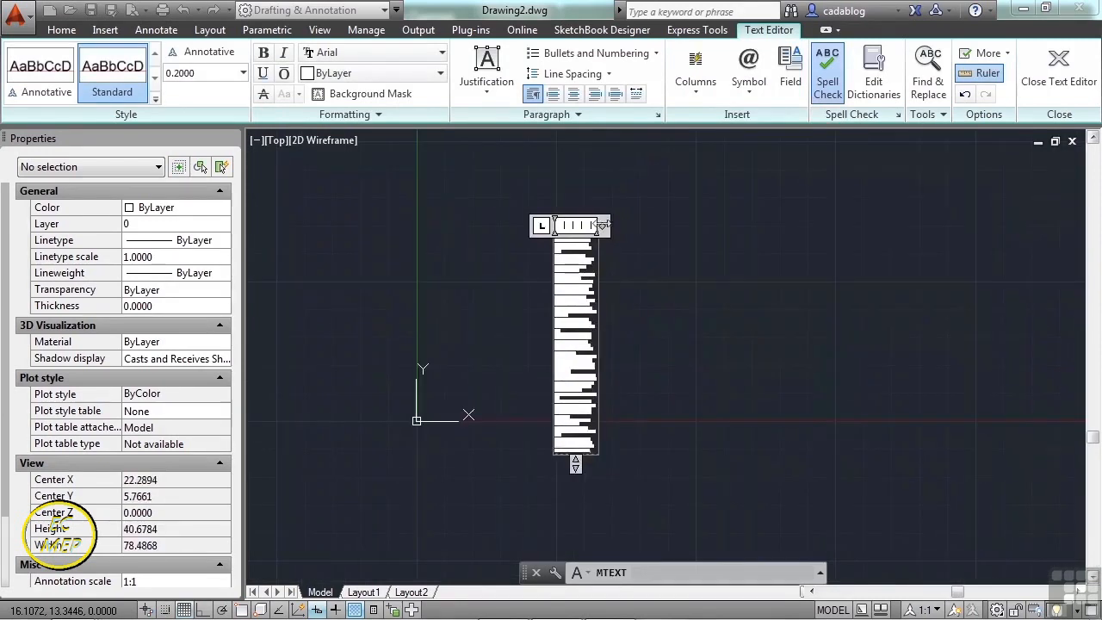
left_click_drag(634, 227, 827, 226)
left_click(738, 317)
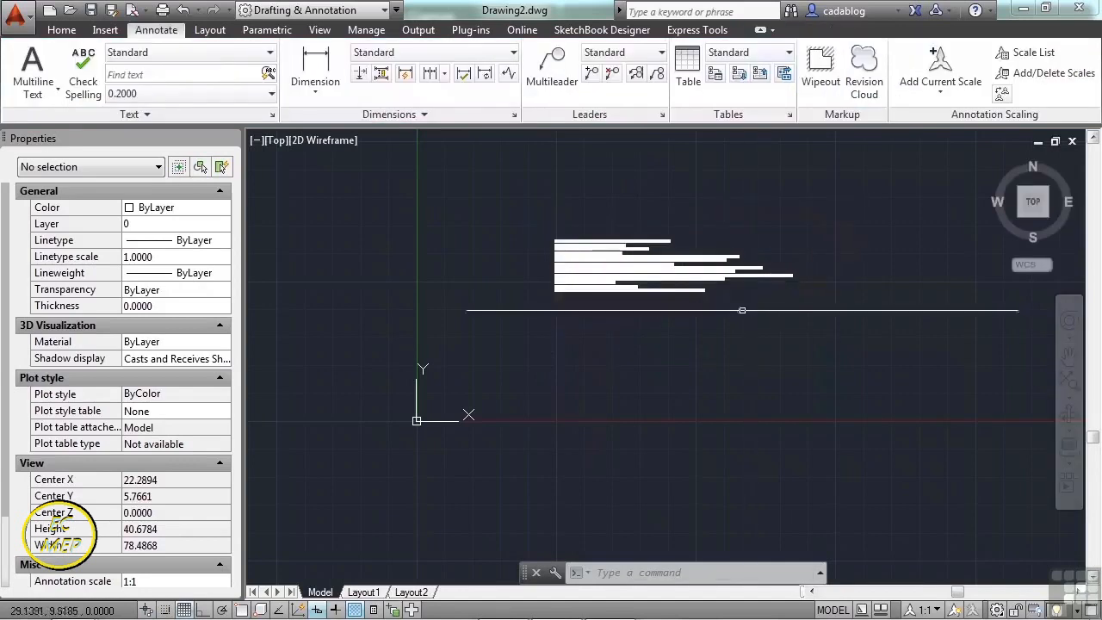
scroll(608, 267, "up", 6)
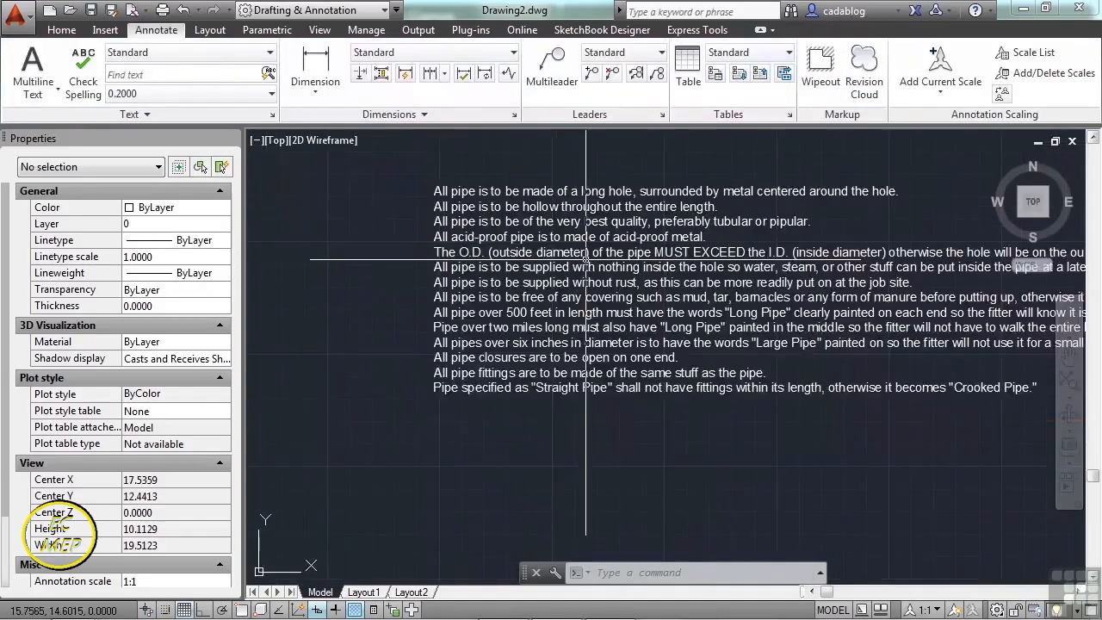
middle_click_drag(491, 289, 482, 301)
middle_click_drag(551, 285, 518, 287)
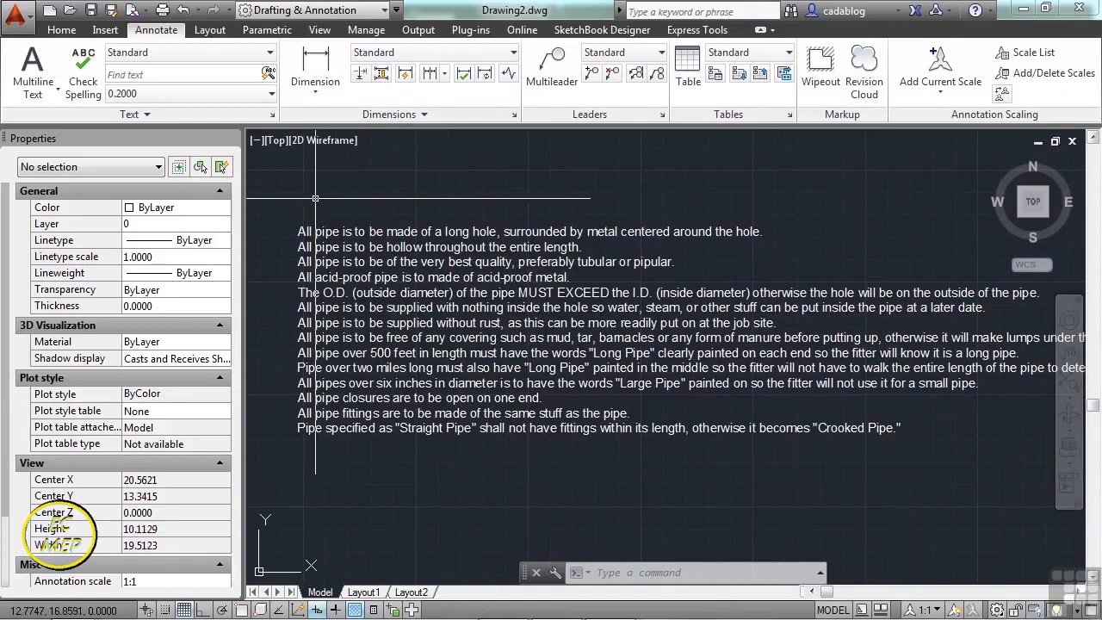
- Copy the pipe-notes text block and place the copy below the original
scroll(349, 227, "down", 2)
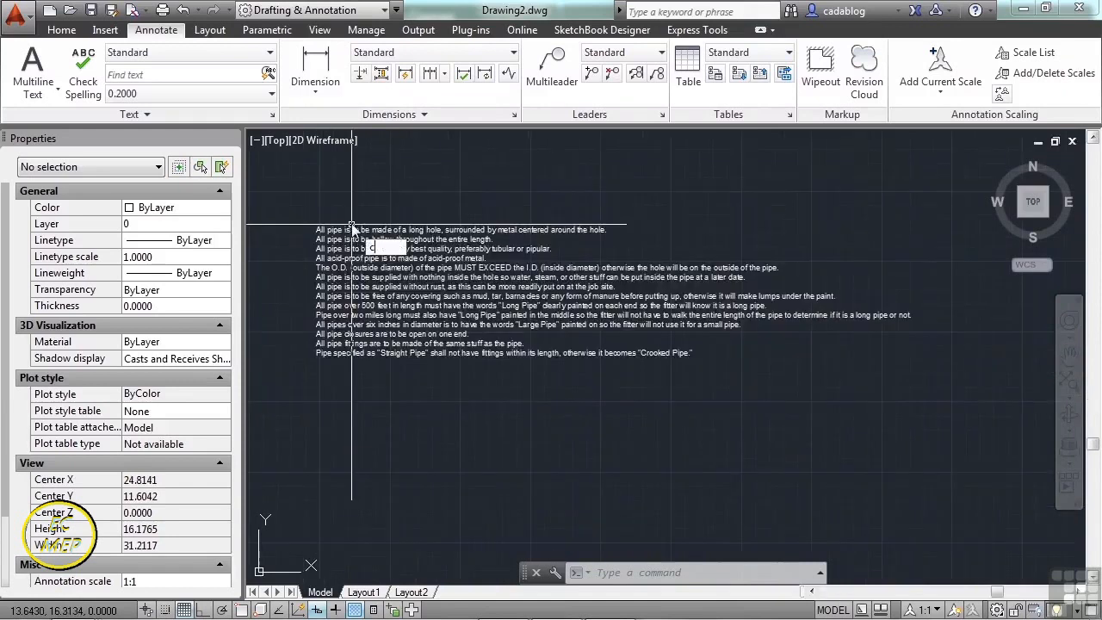
key("Return")
left_click(372, 267)
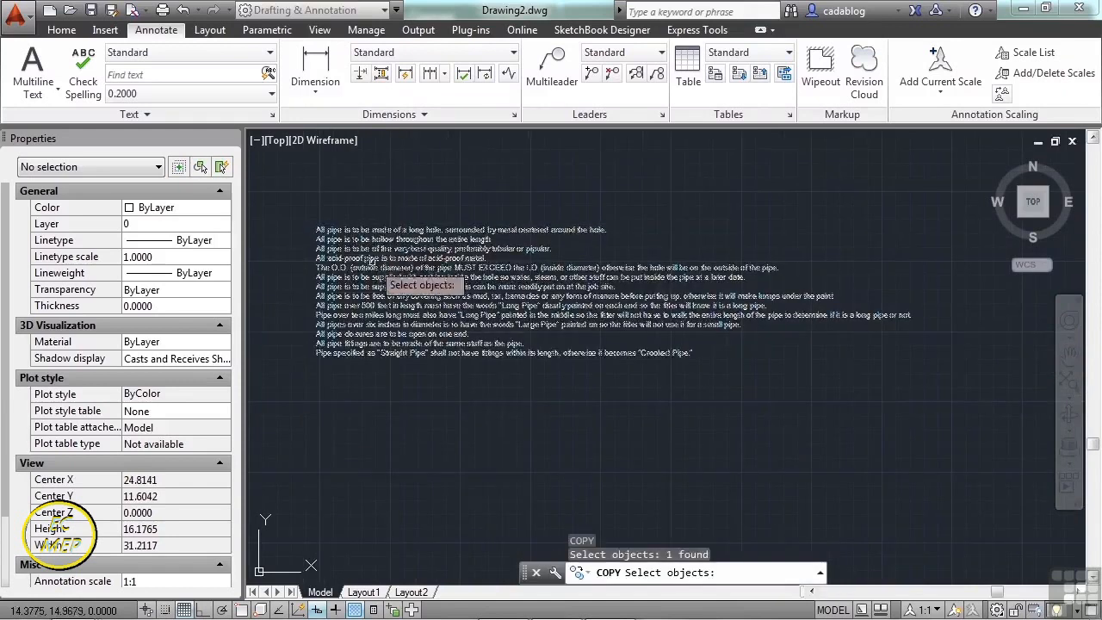
key("Return")
left_click(372, 267)
scroll(372, 267, "down", 2)
left_click(441, 382)
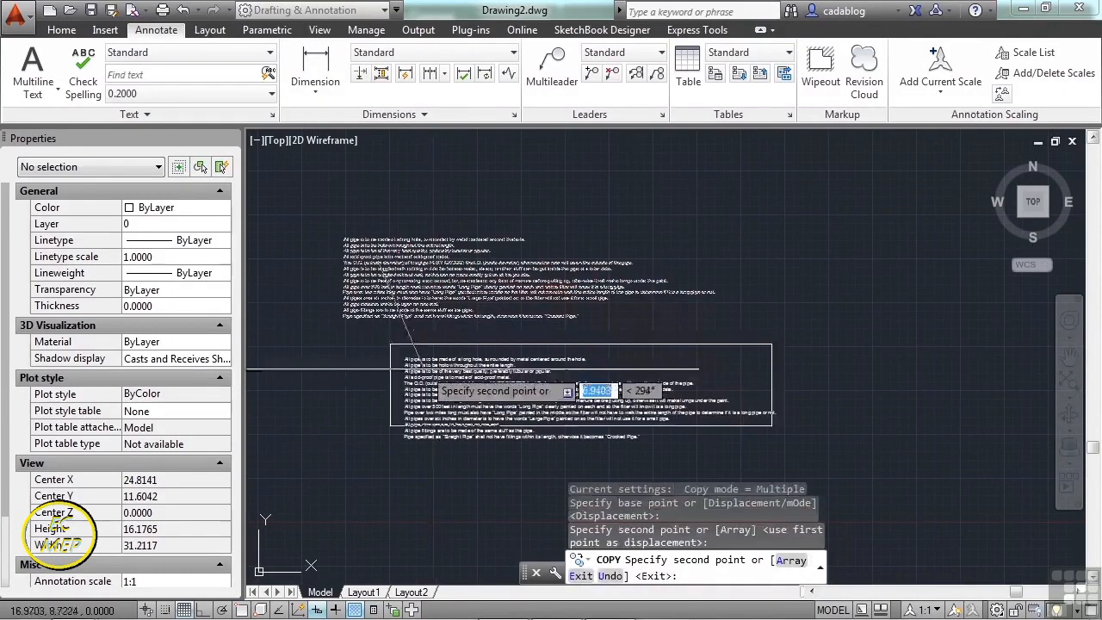
key("Return")
scroll(430, 310, "up", 5)
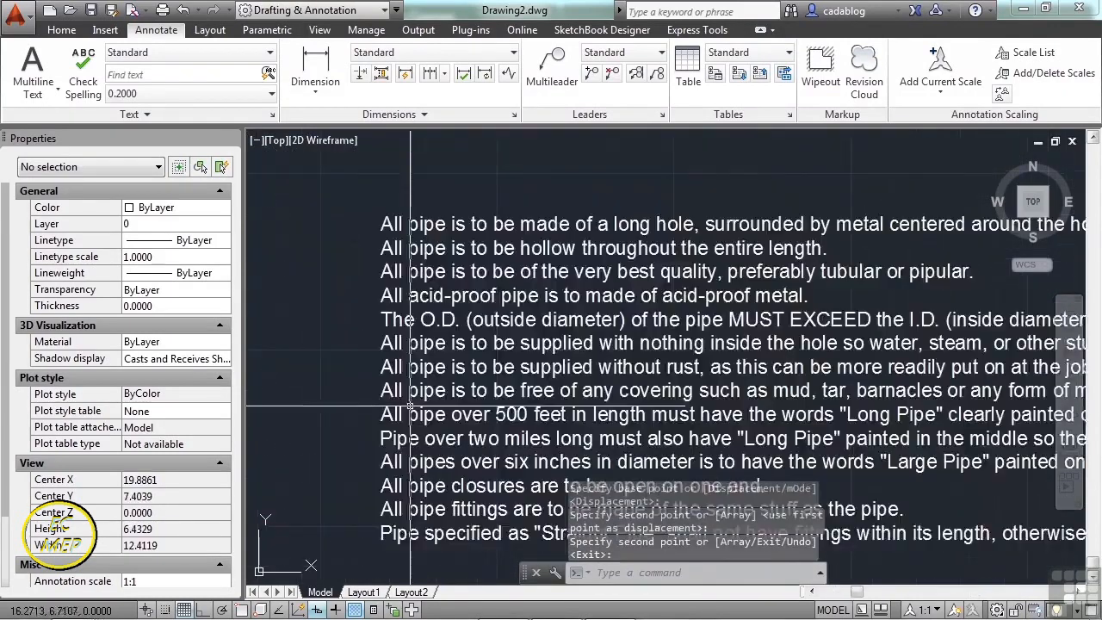
scroll(478, 300, "down", 3)
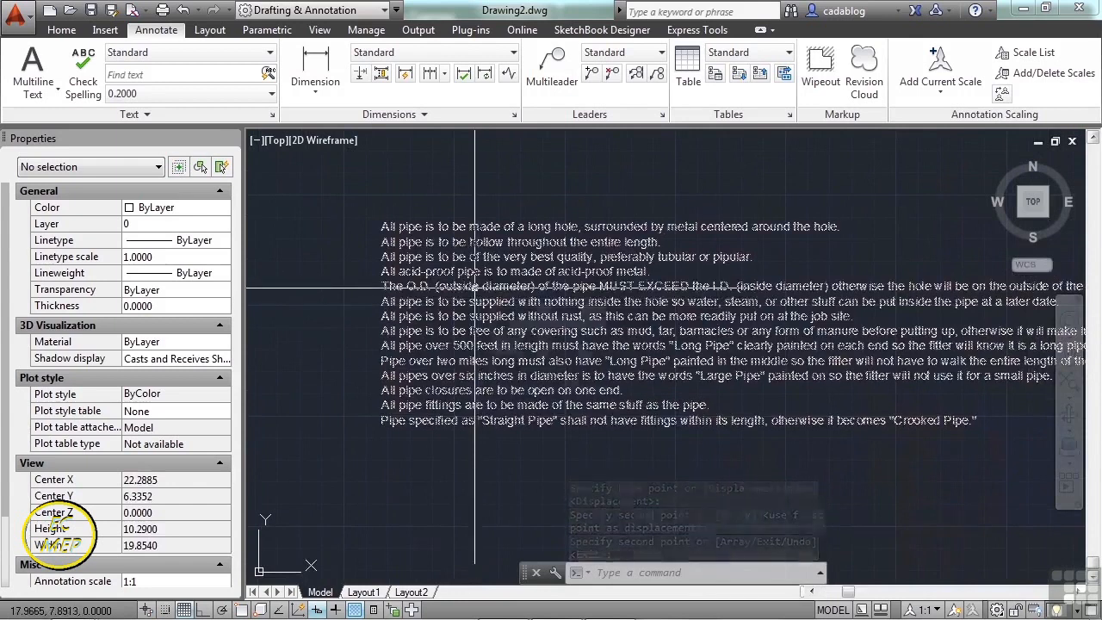
- Format the lower block's opening sentence, up to 'long hole,', in red Batang
left_click(861, 422)
double_click(475, 292)
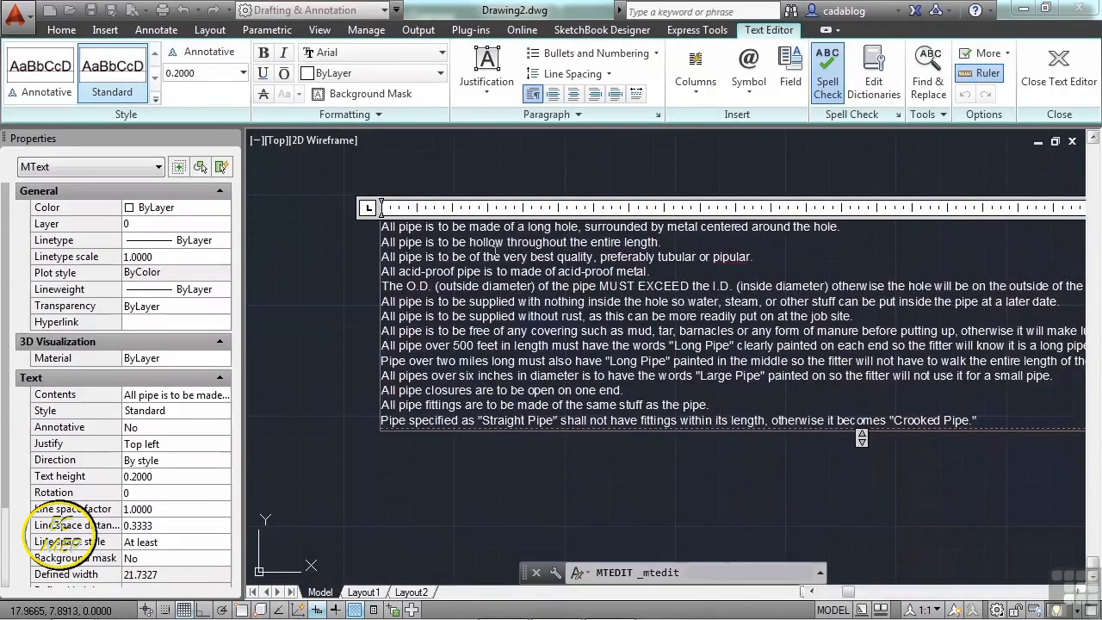
scroll(477, 230, "up", 2)
left_click_drag(648, 228, 327, 206)
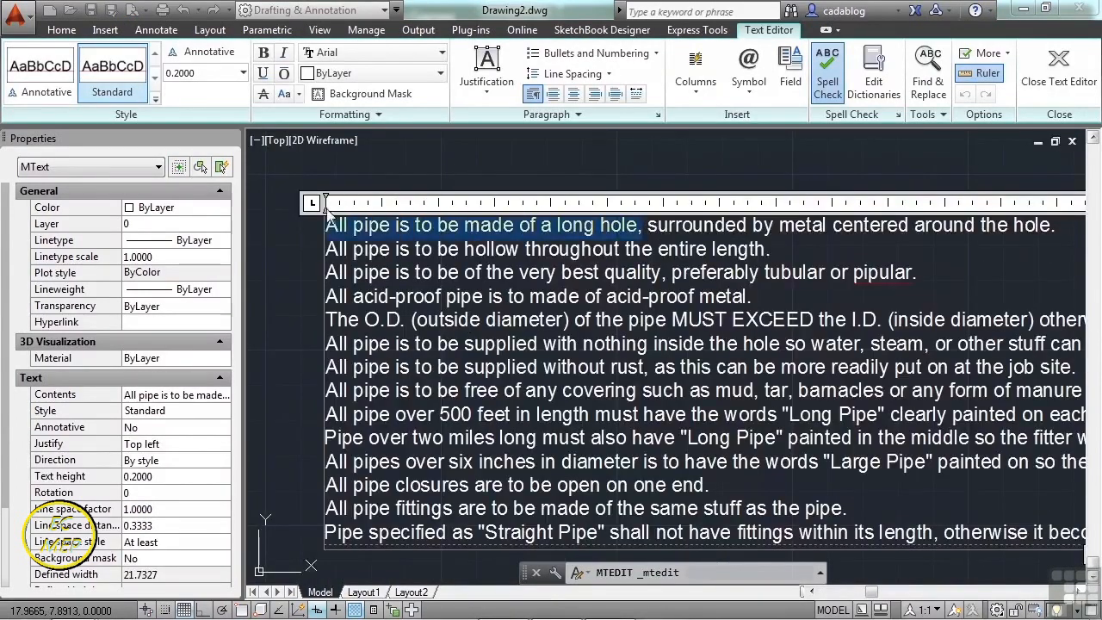
left_click(428, 54)
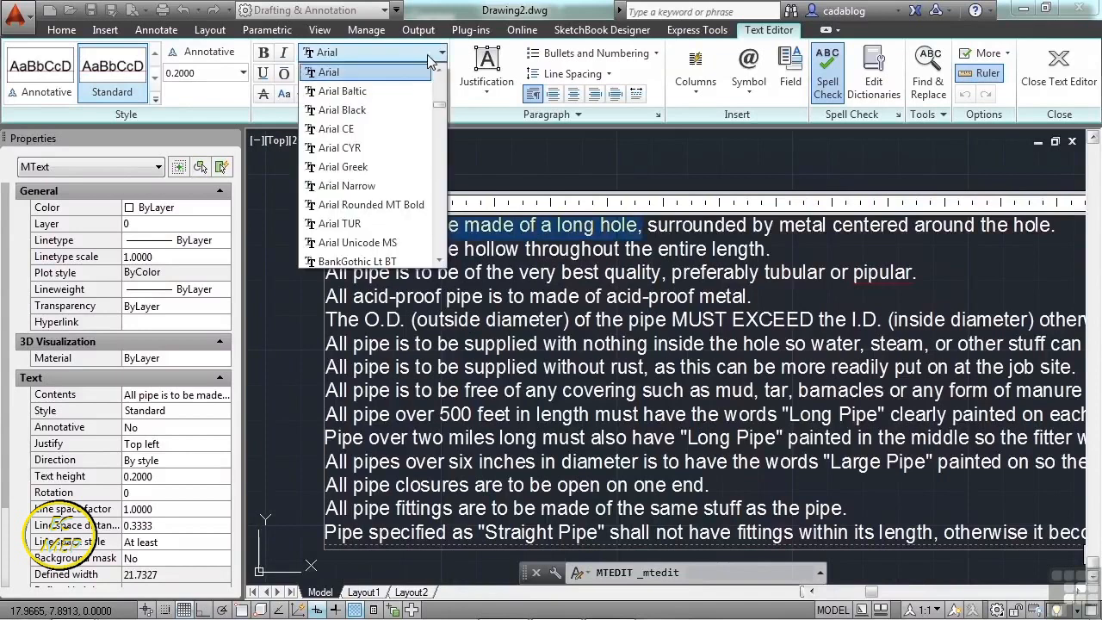
scroll(366, 194, "down", 2)
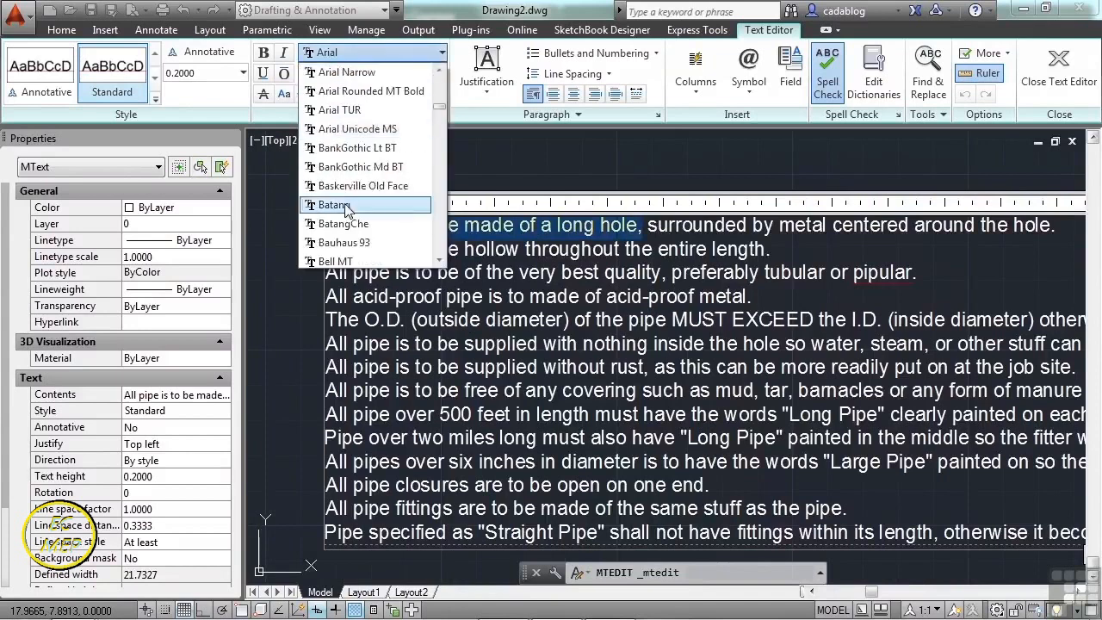
left_click(349, 199)
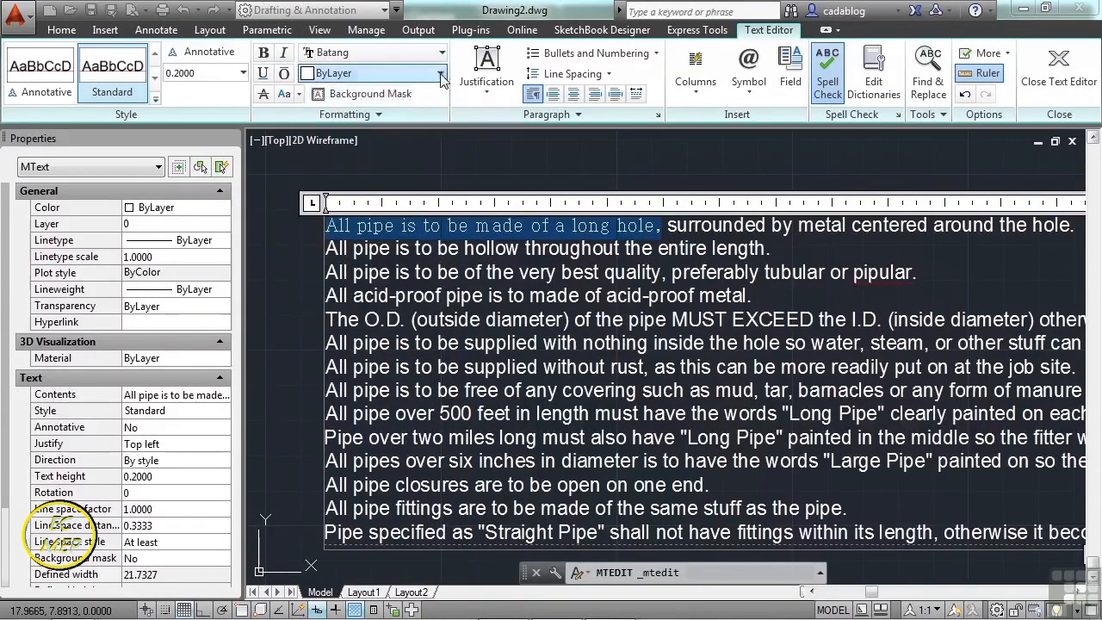
left_click(374, 74)
left_click(363, 141)
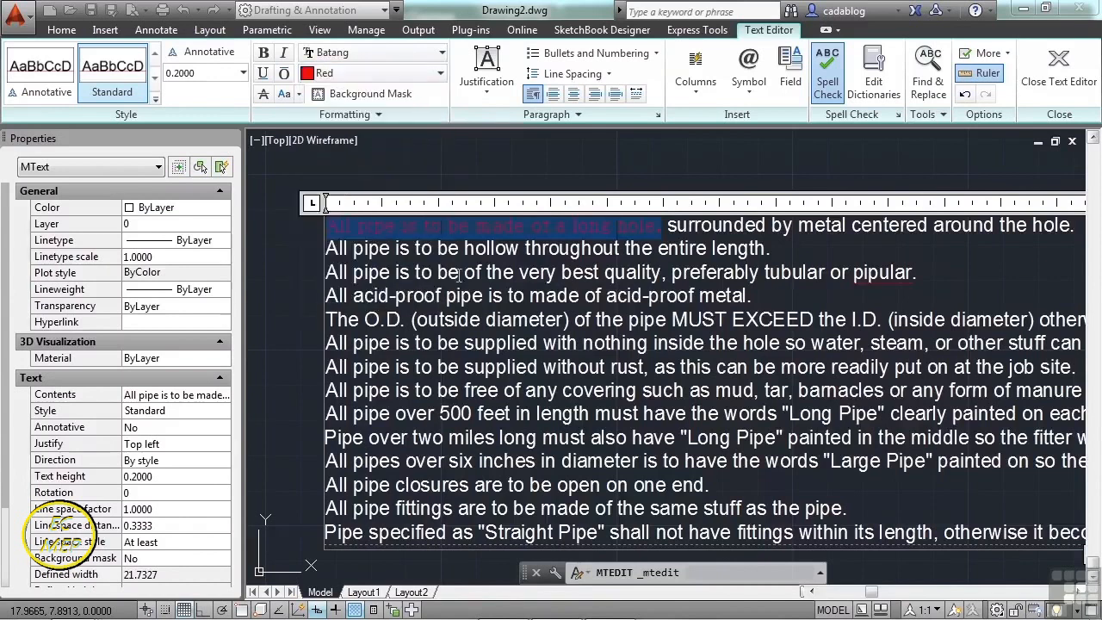
left_click(293, 247)
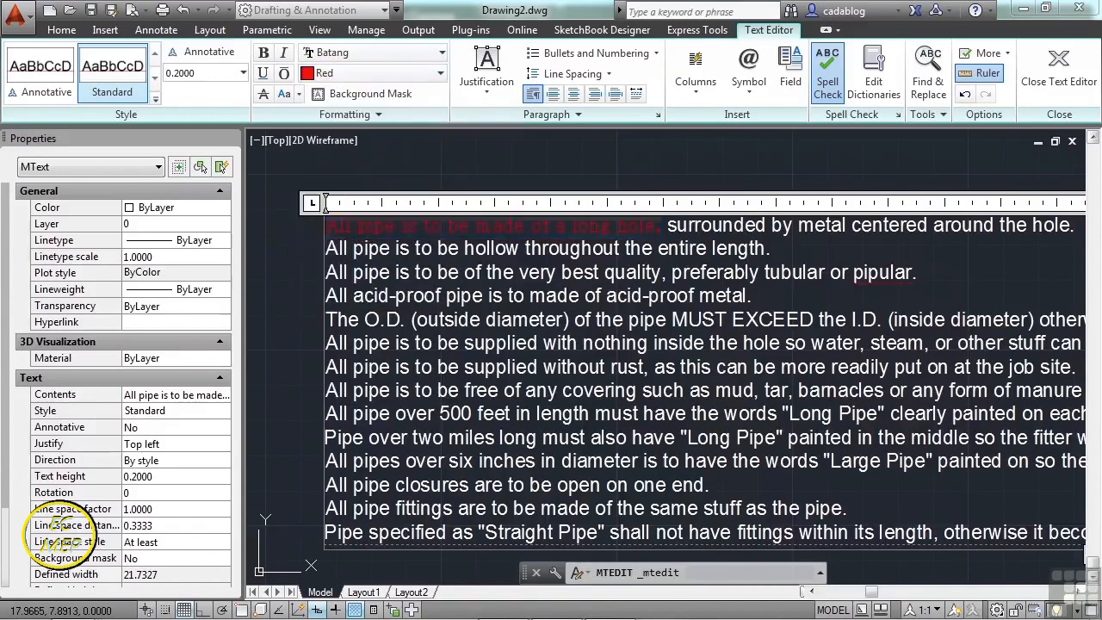
scroll(573, 326, "down", 3)
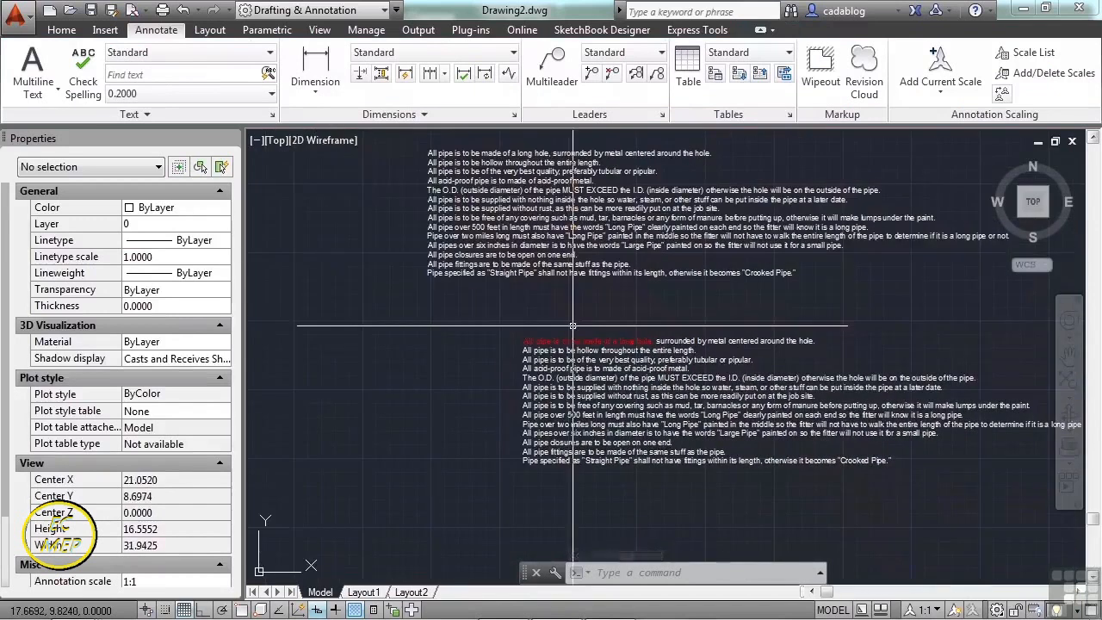
- Start MATCHPROP with the lower text block as source, then cancel it
type("ma")
key("Return")
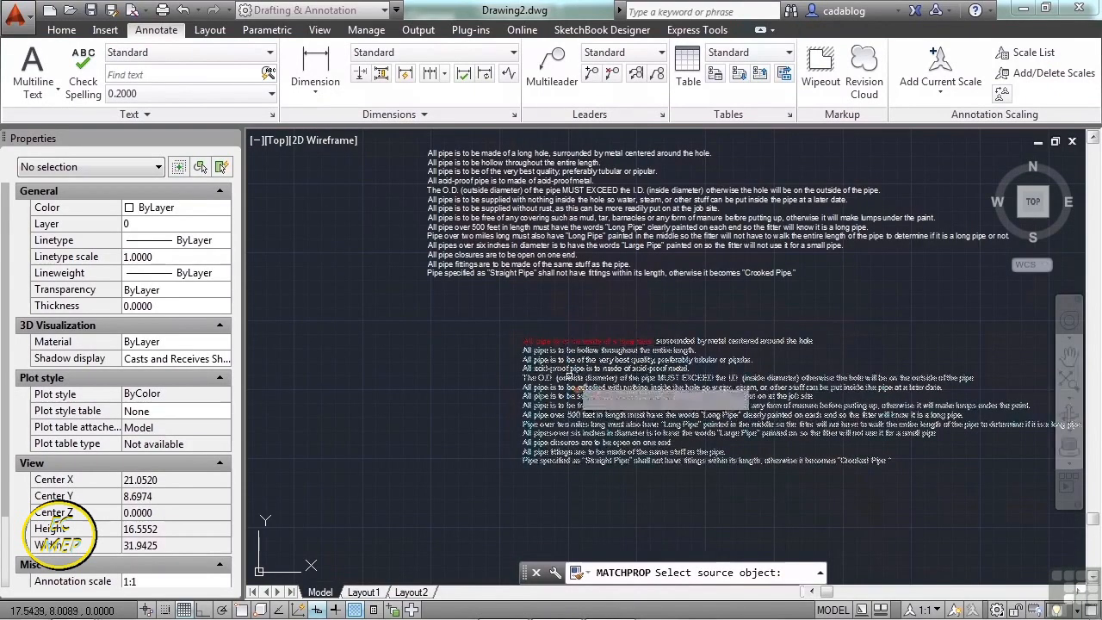
left_click(561, 363)
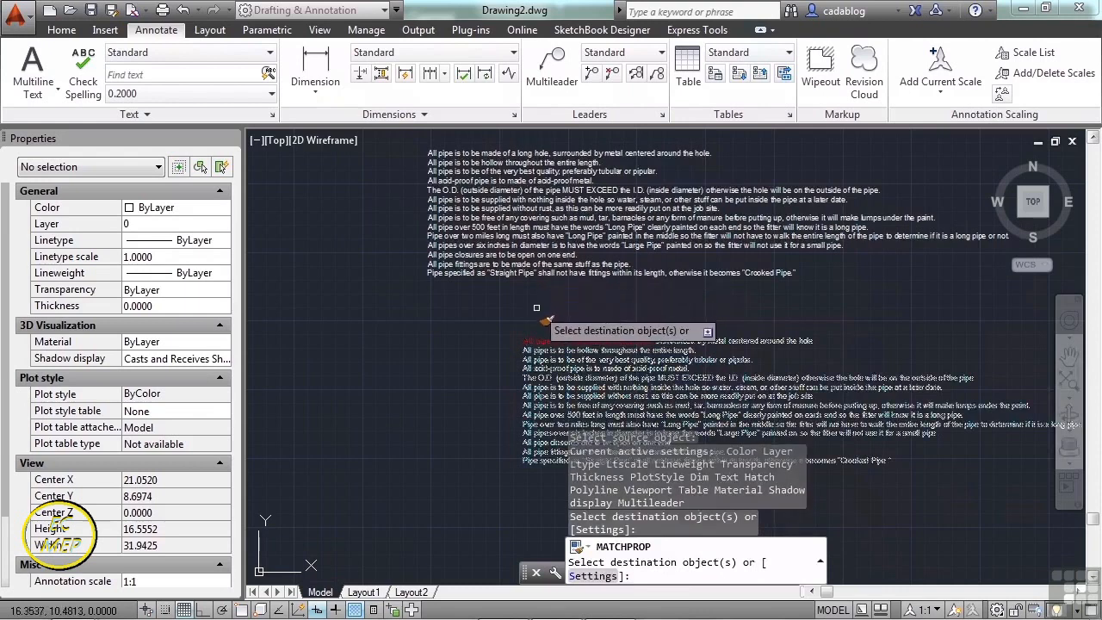
key("Escape")
- Copy the upper pipe-notes block to a new spot up and to the left
type("co")
key("Return")
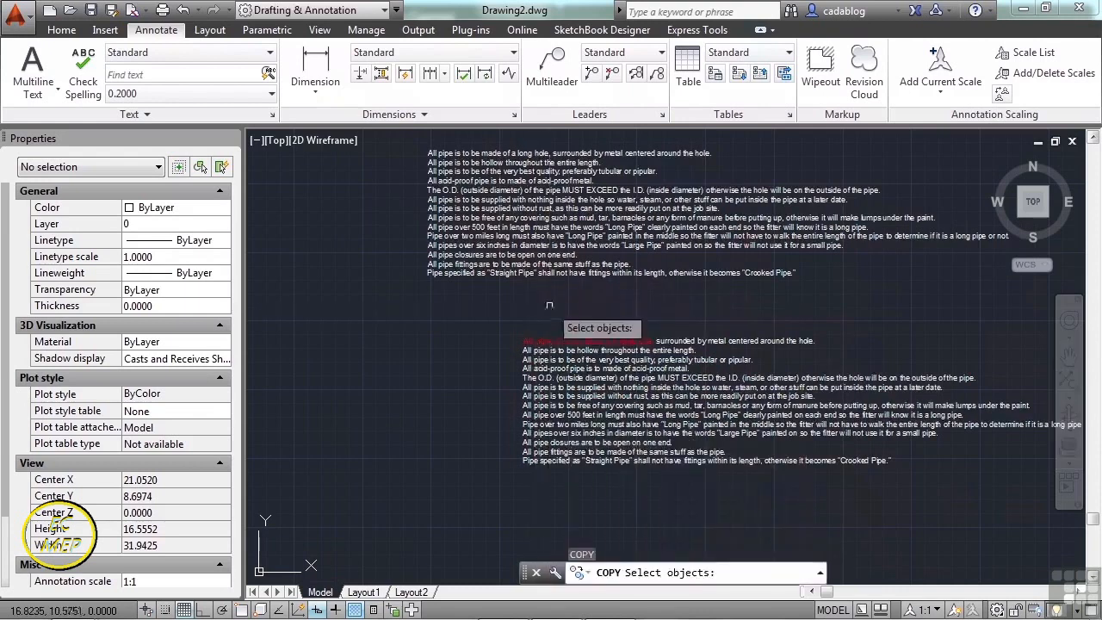
left_click(540, 256)
key("Return")
left_click(538, 244)
scroll(672, 246, "down", 4)
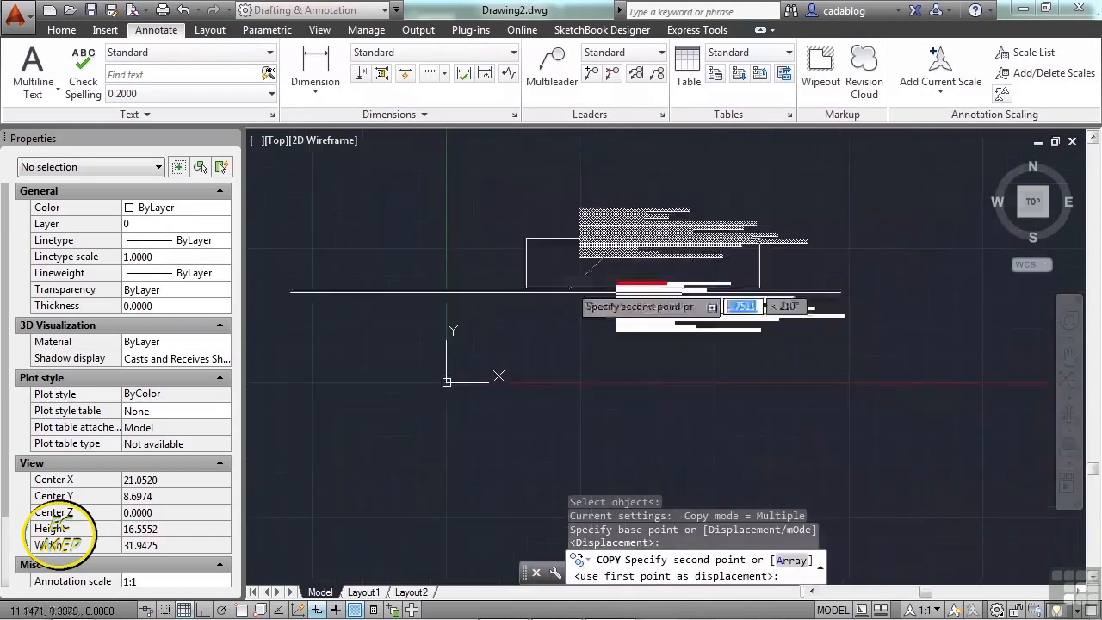
left_click(483, 180)
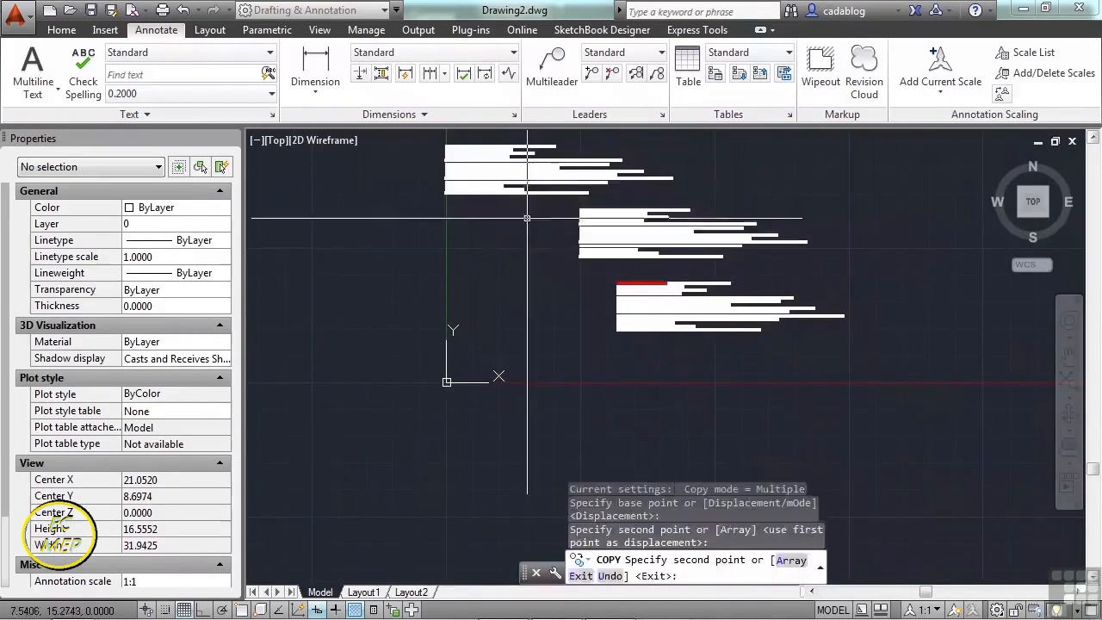
key("Return")
scroll(460, 230, "up", 3)
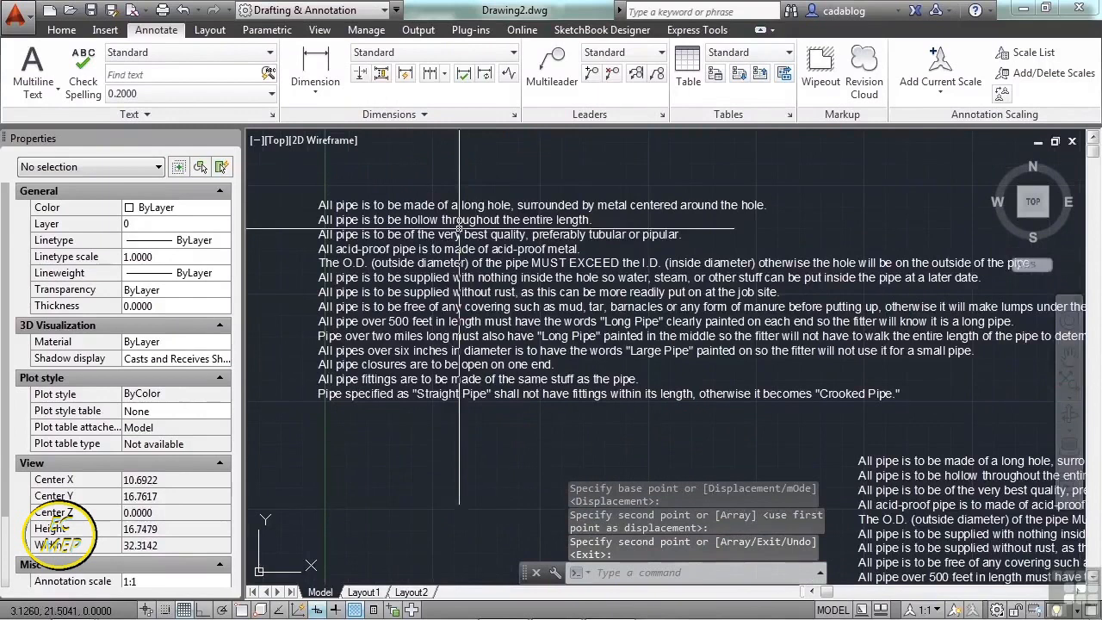
- Inspect the properties of each pipe-notes block in turn, leaving the text style unchanged
left_click(372, 219)
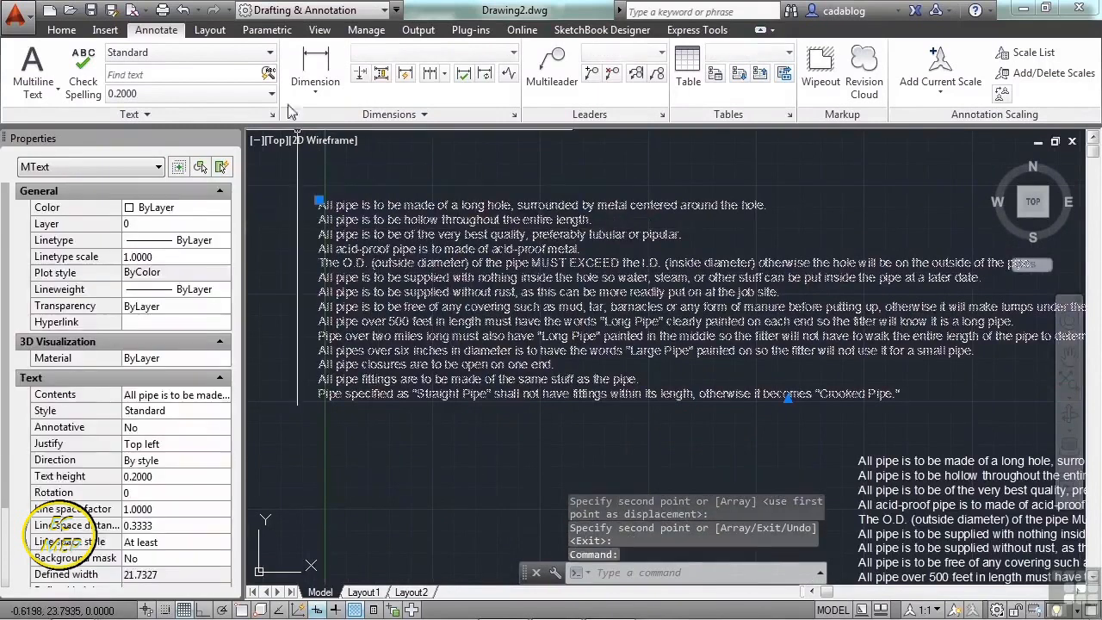
left_click(198, 53)
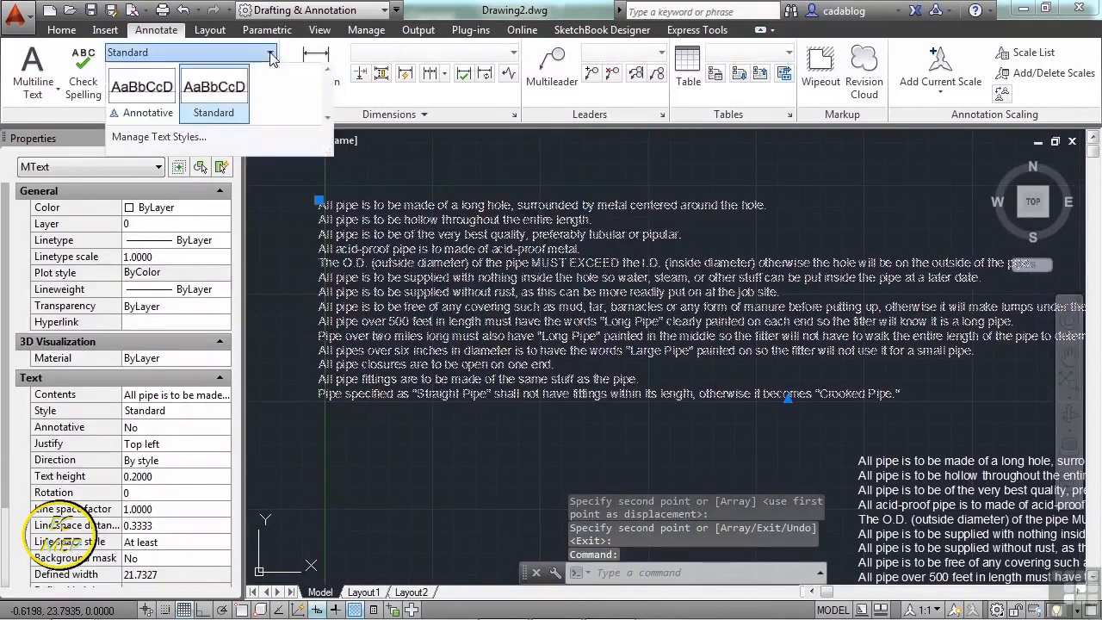
left_click(200, 90)
key("Escape")
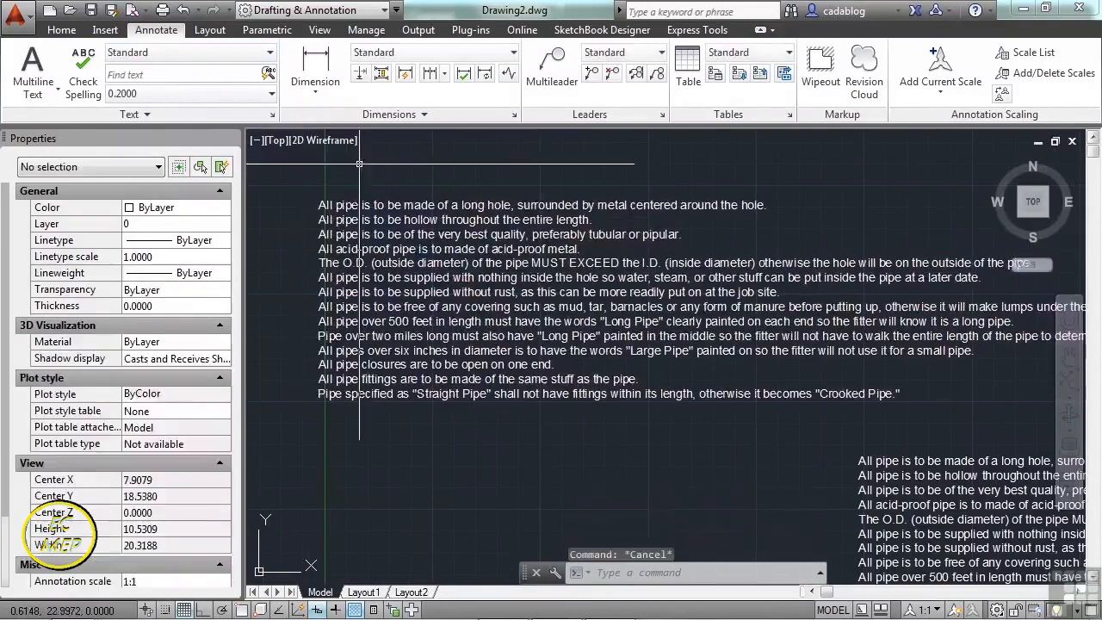
left_click(402, 203)
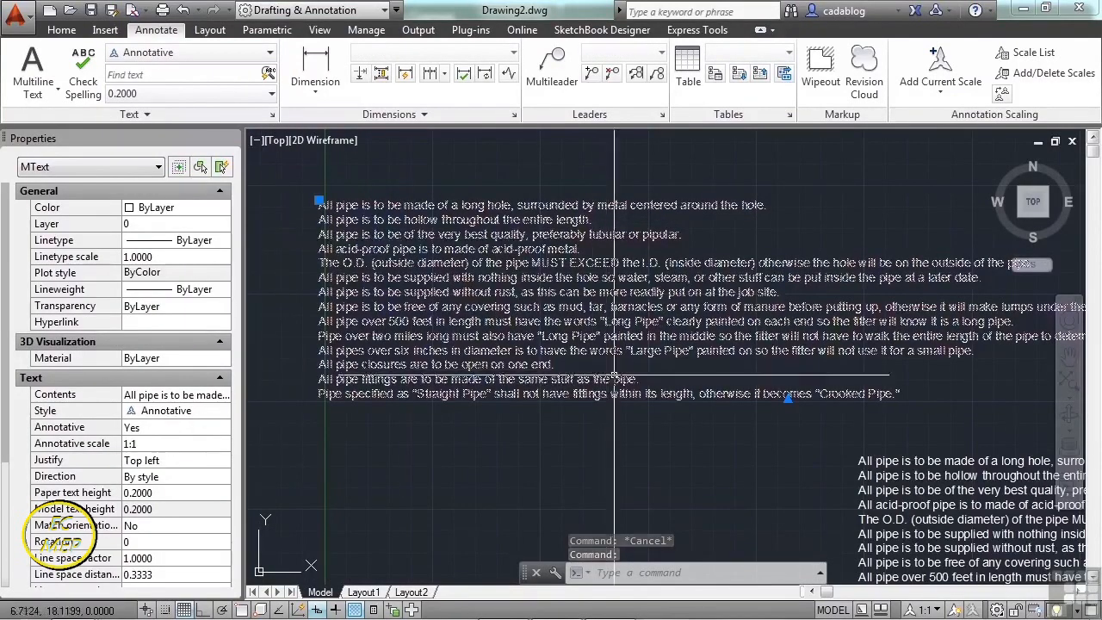
key("Escape")
left_click(870, 463)
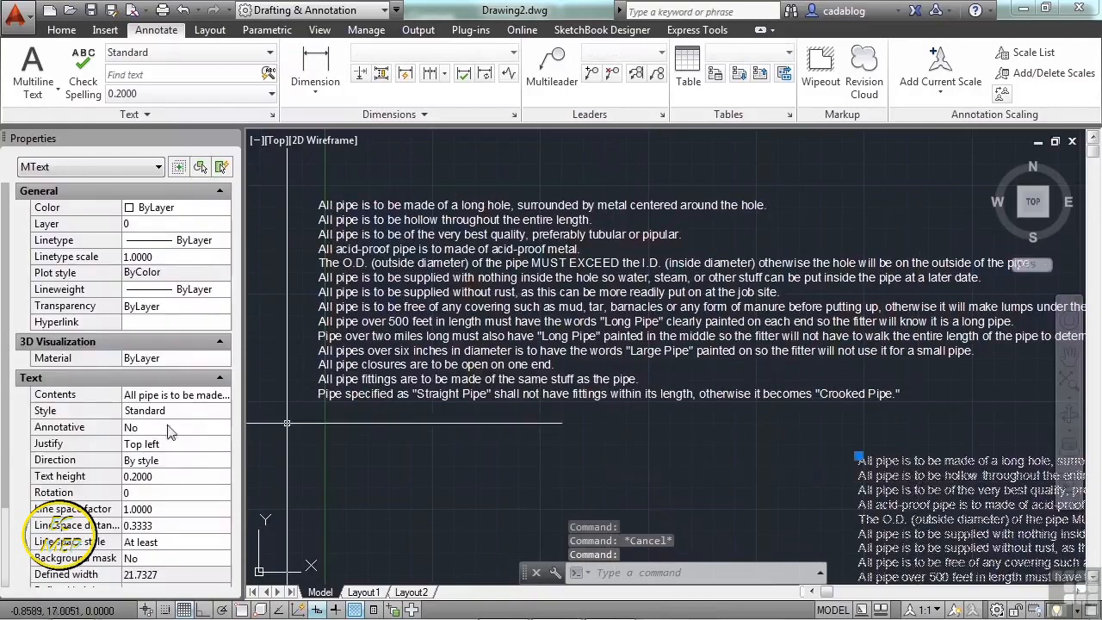
key("Escape")
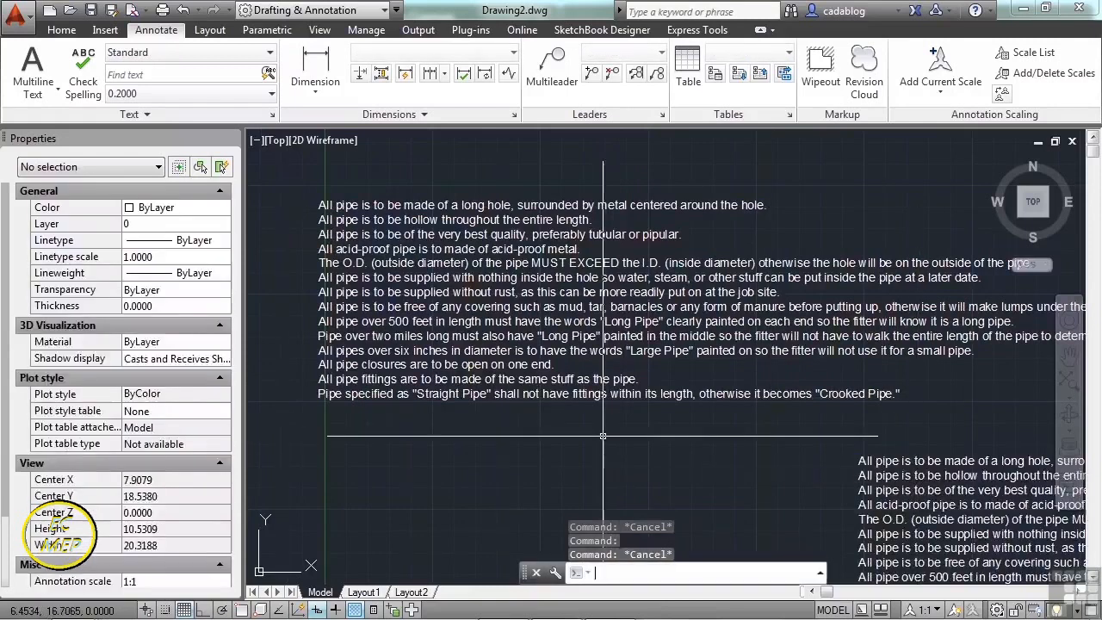
scroll(593, 187, "down", 2)
left_click(816, 448)
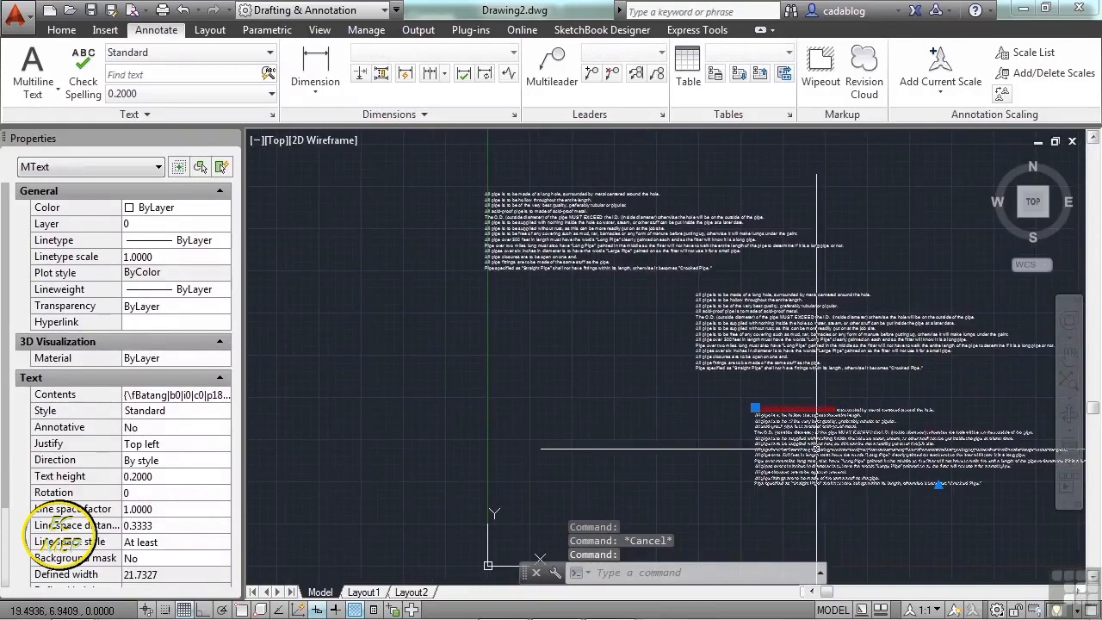
key("Escape")
- Use MA to match the middle block's text properties to the source notes block
type("MA")
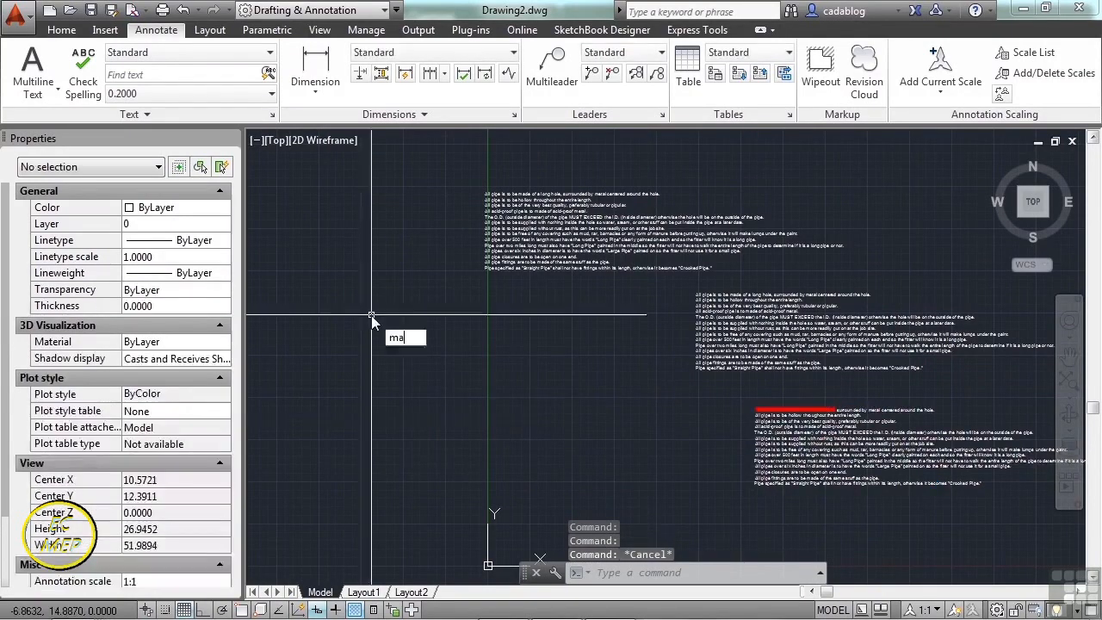
key("Return")
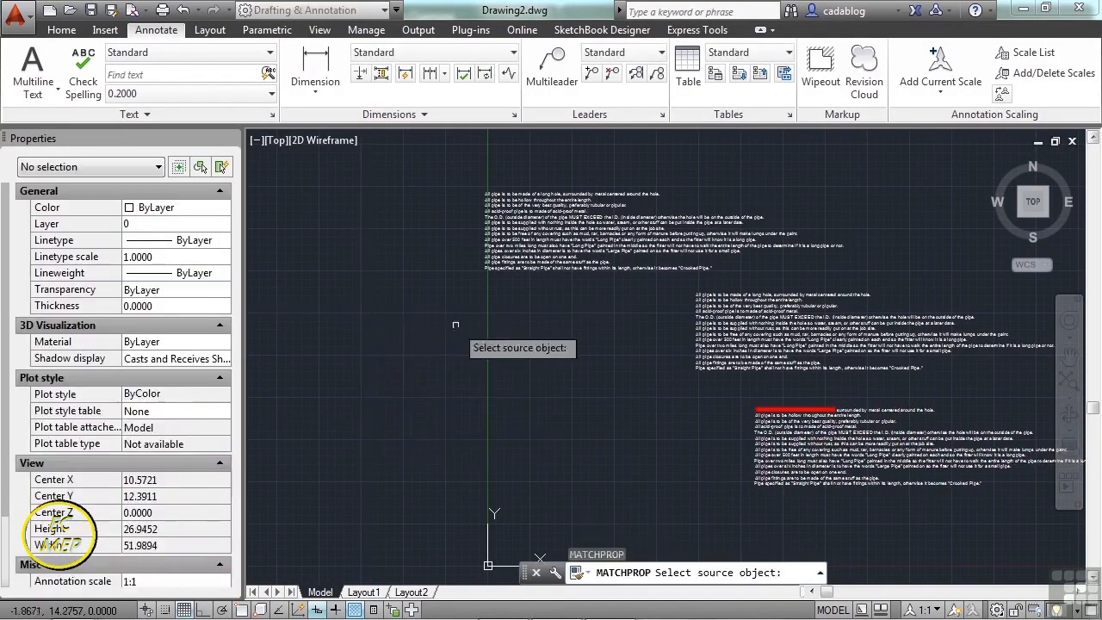
left_click(728, 342)
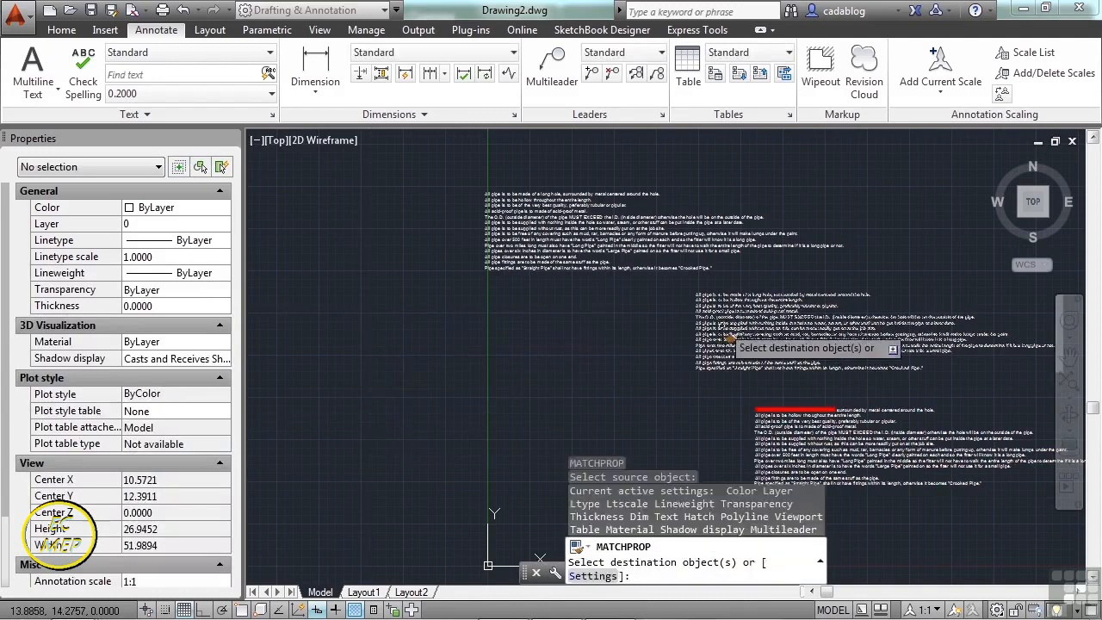
left_click(552, 259)
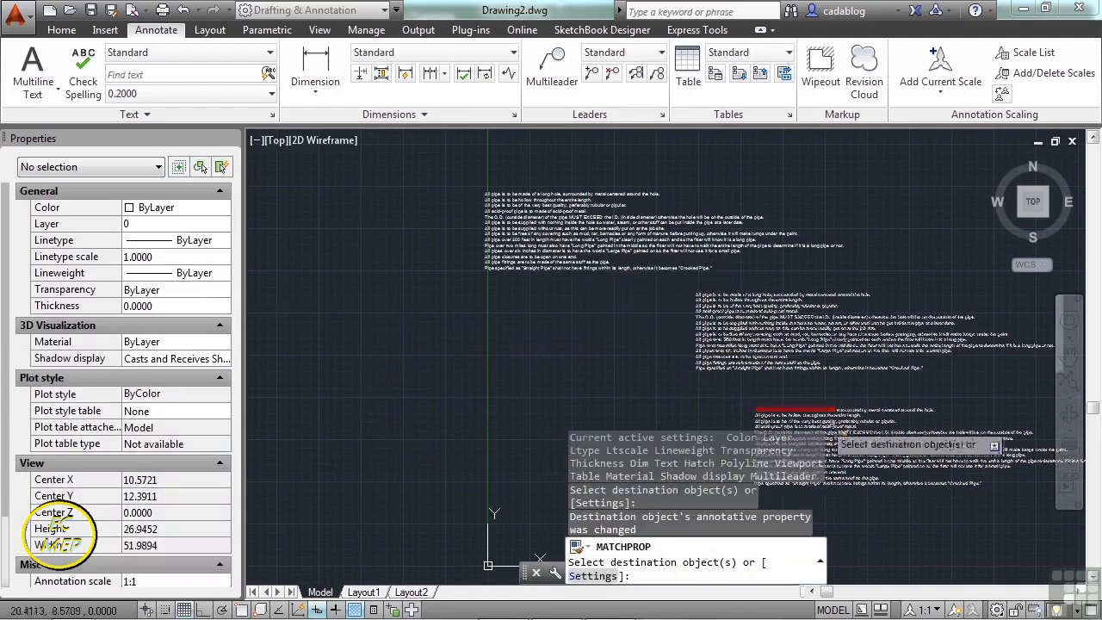
key("Return")
- Check the resulting properties of the upper-left, middle and lower-right text blocks
left_click(573, 239)
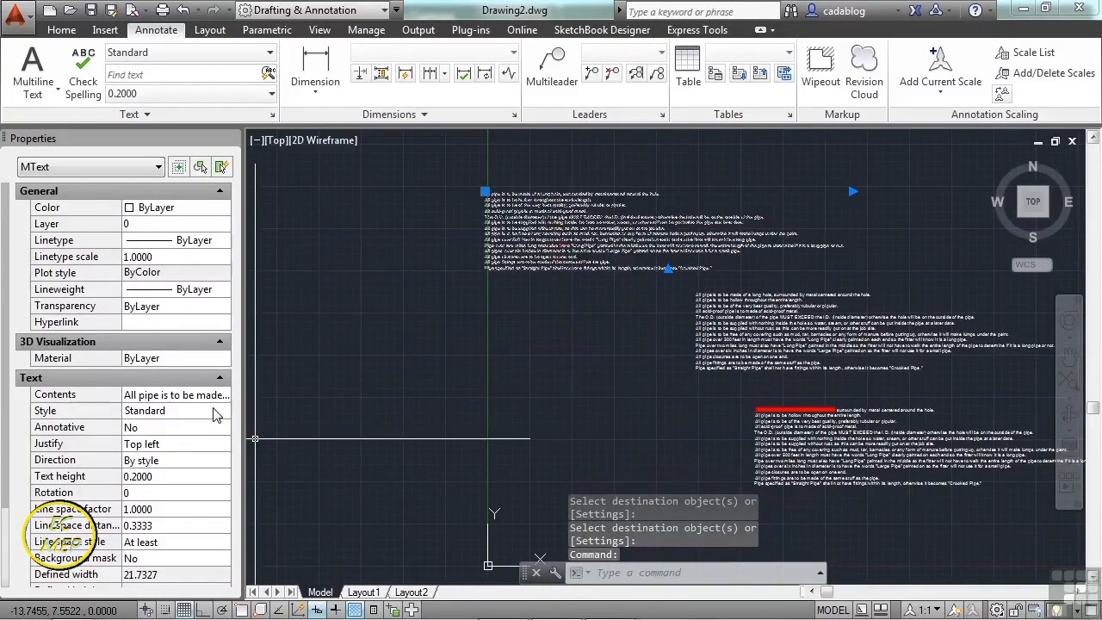
key("Escape")
left_click(700, 371)
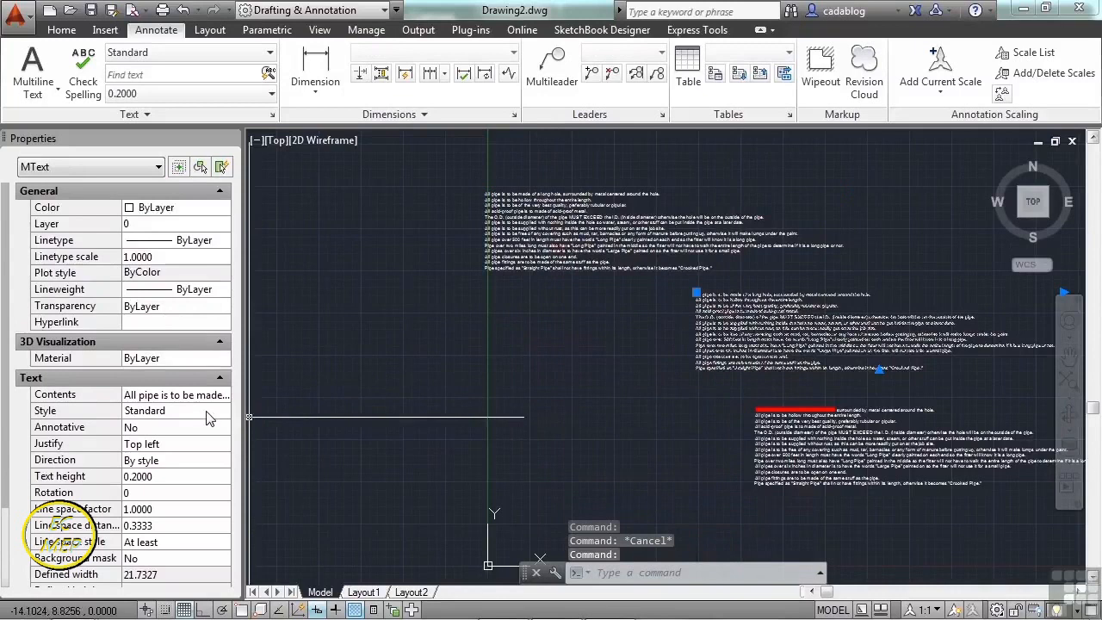
key("Escape")
left_click(784, 435)
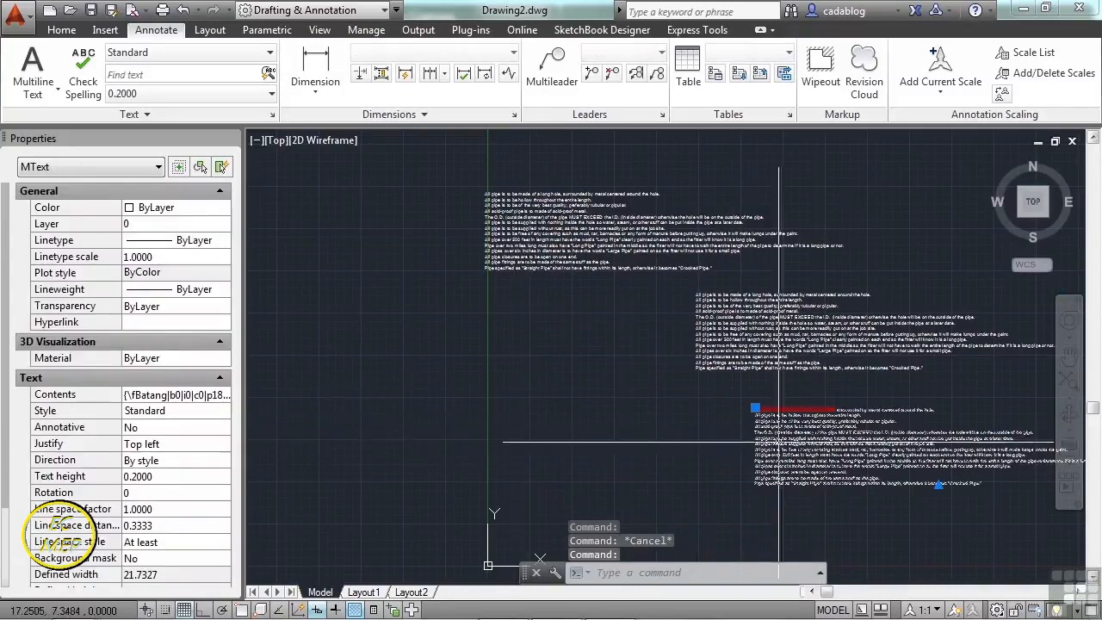
key("Escape")
scroll(807, 420, "up", 8)
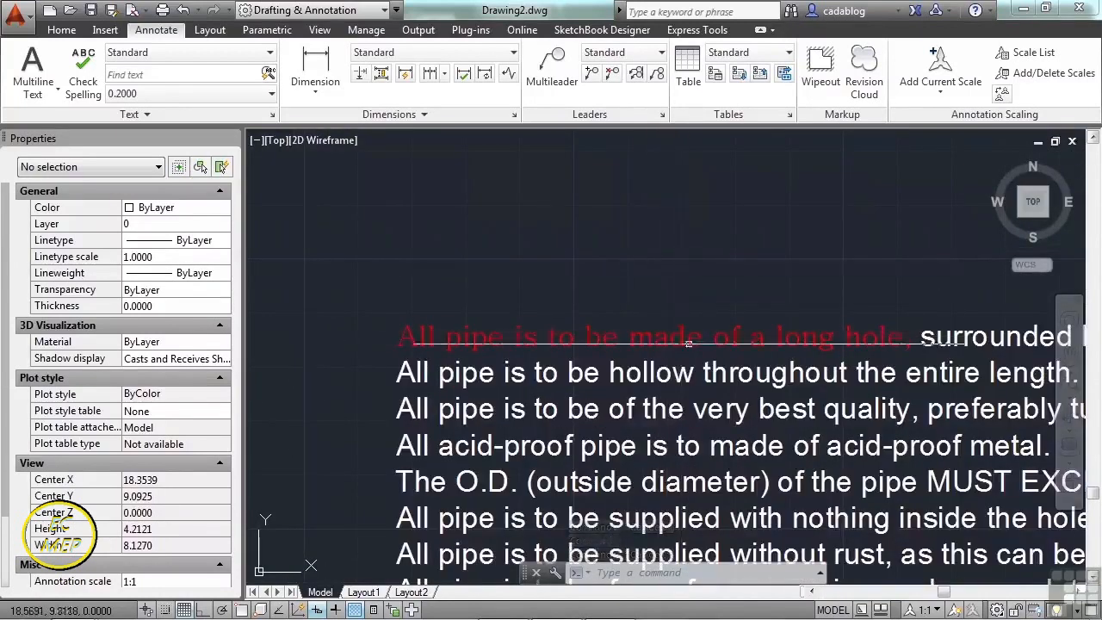
- Remove all formatting from the lower block's red Batang first sentence and close the editor
double_click(681, 344)
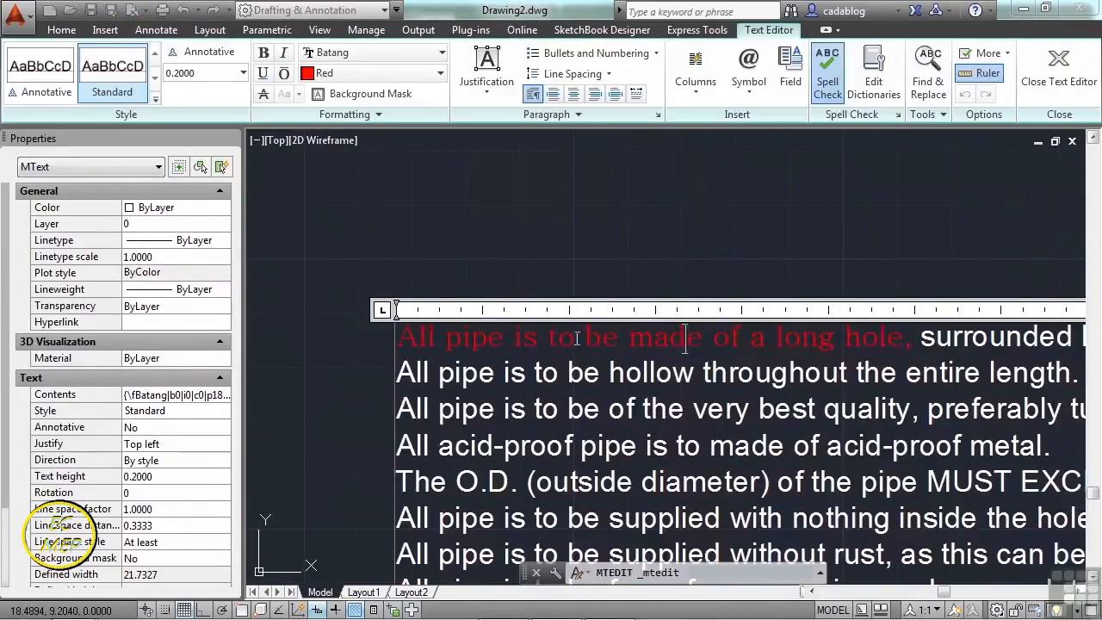
left_click_drag(920, 337, 410, 351)
right_click(457, 353)
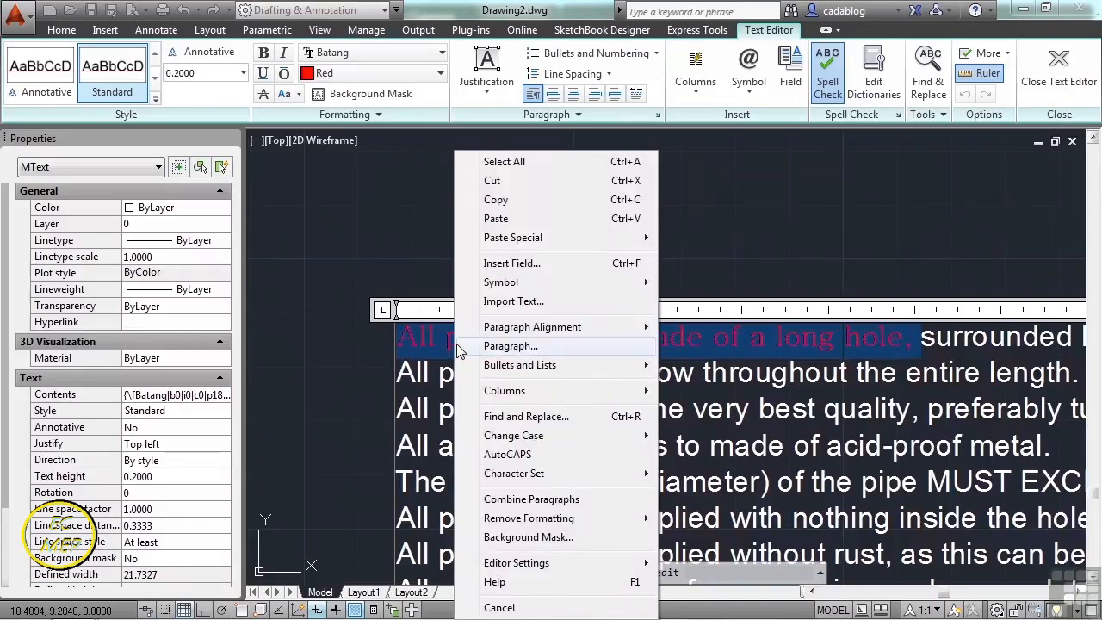
mouse_move(562, 517)
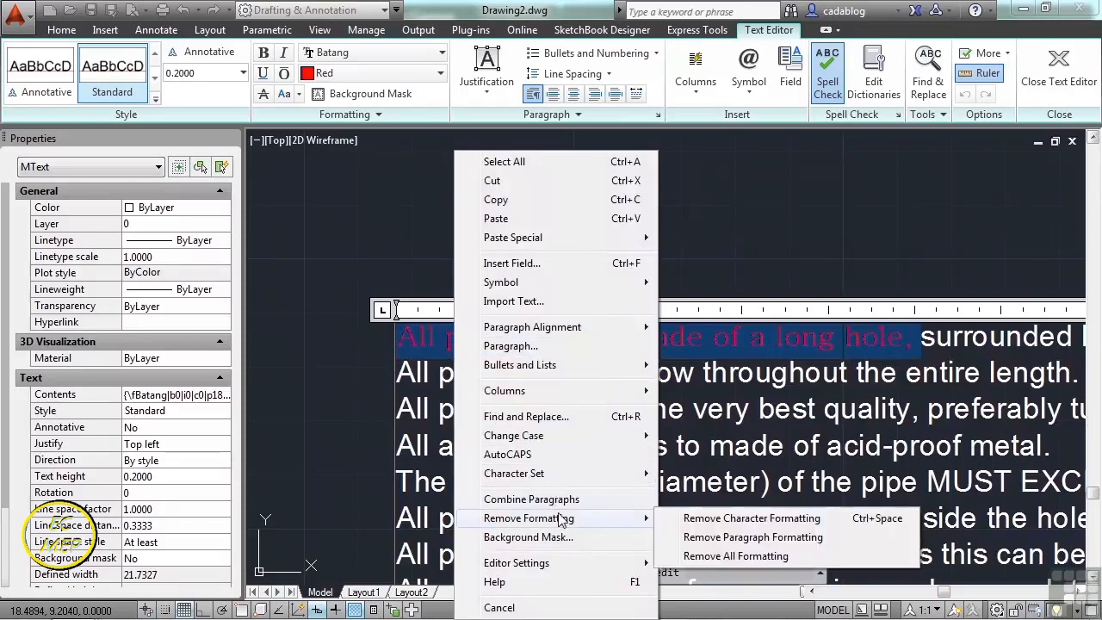
left_click(773, 558)
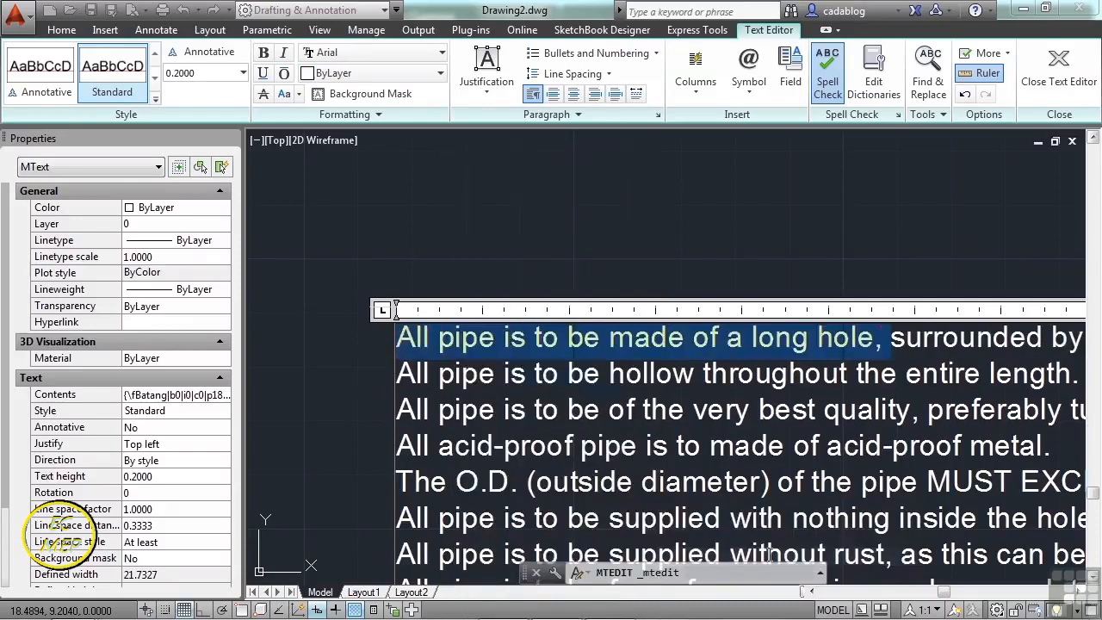
left_click(725, 267)
scroll(725, 267, "down", 3)
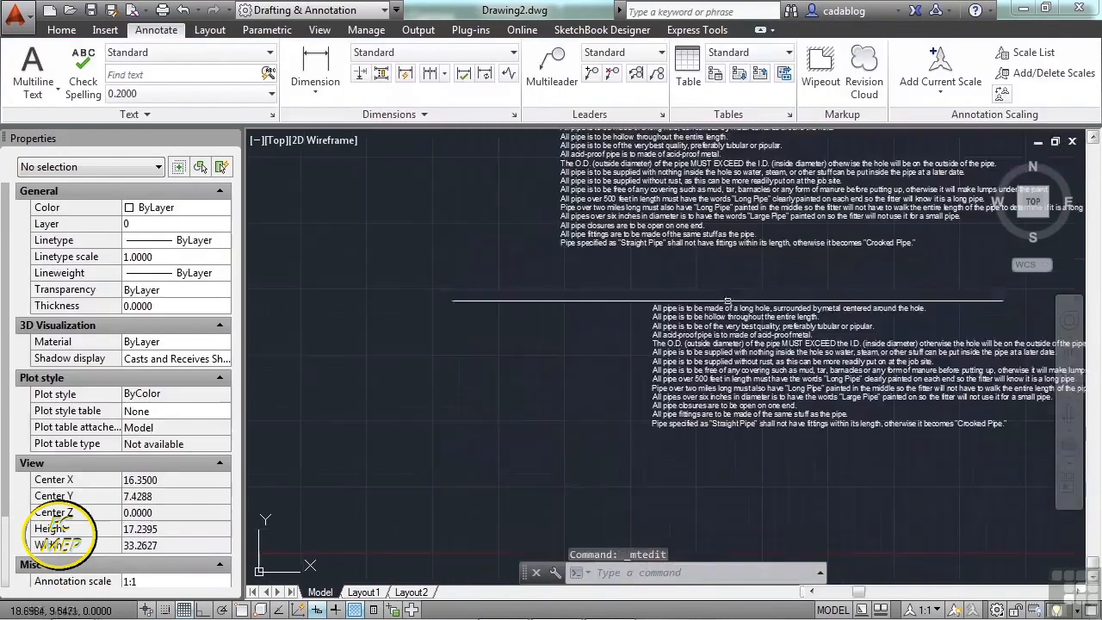
middle_click_drag(699, 283, 712, 322)
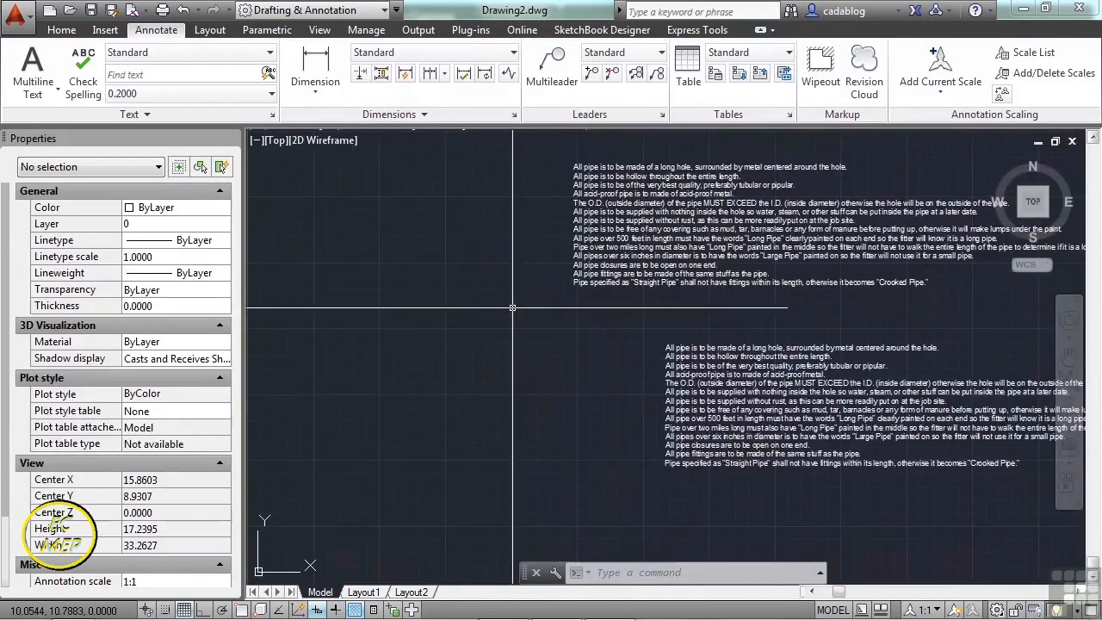
scroll(623, 440, "down", 2)
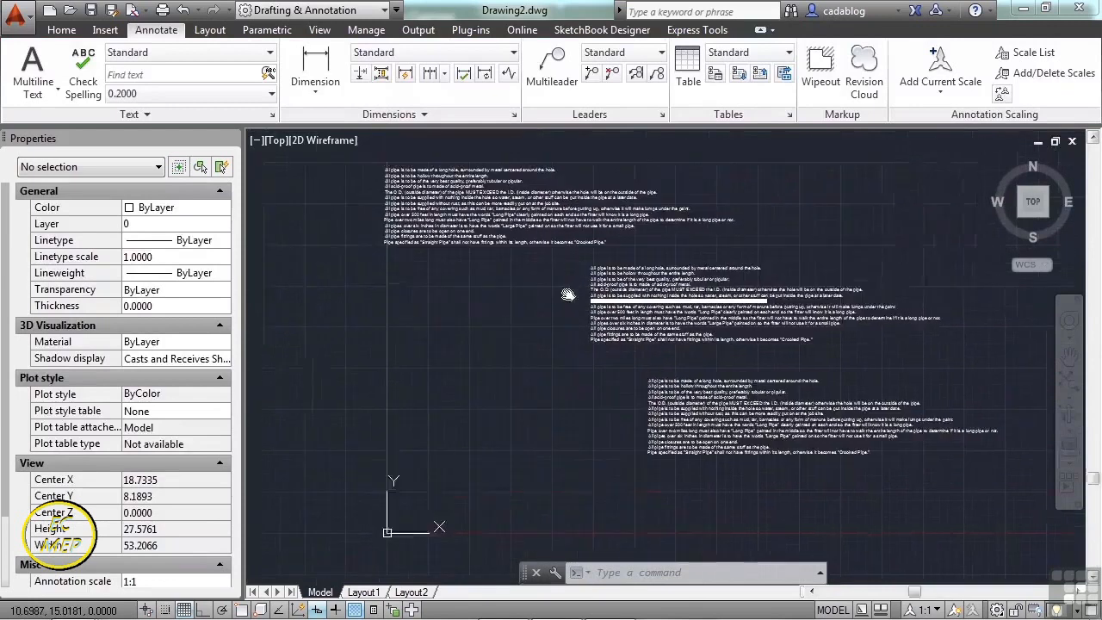
middle_click_drag(565, 290, 577, 304)
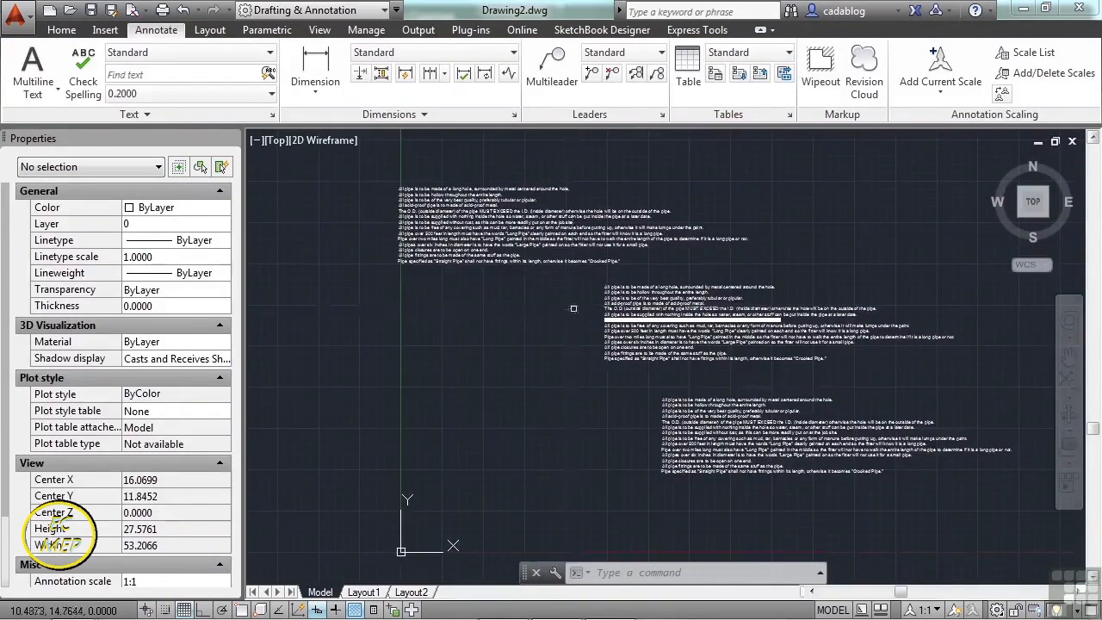
scroll(575, 310, "up", 2)
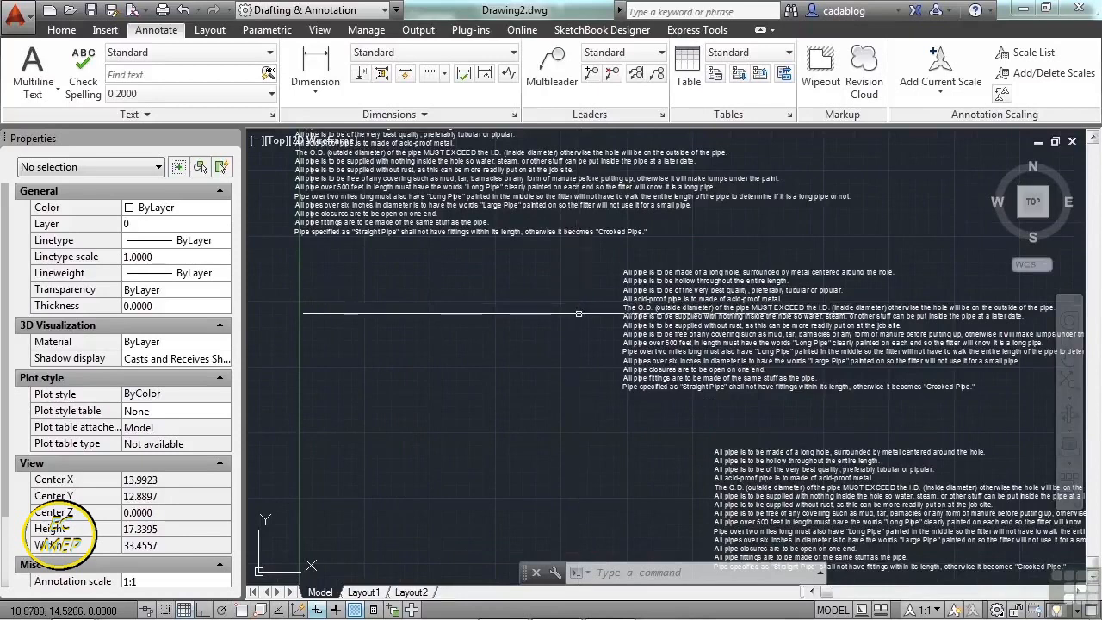
scroll(580, 316, "down", 2)
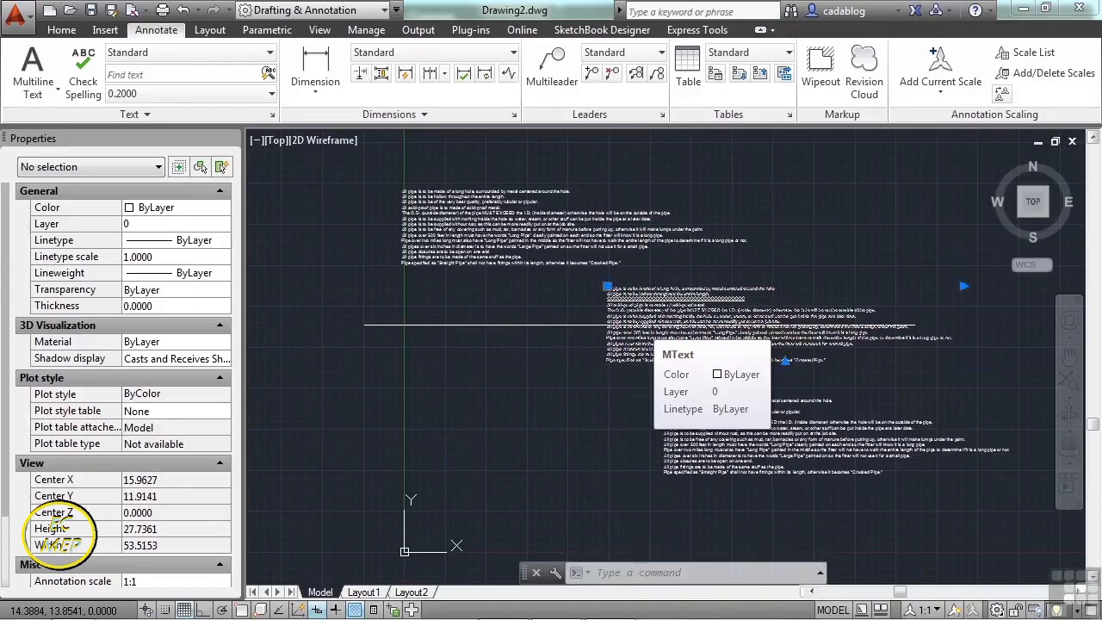
- Turn on a background mask filled with the drawing background colour for the middle text block
left_click(640, 326)
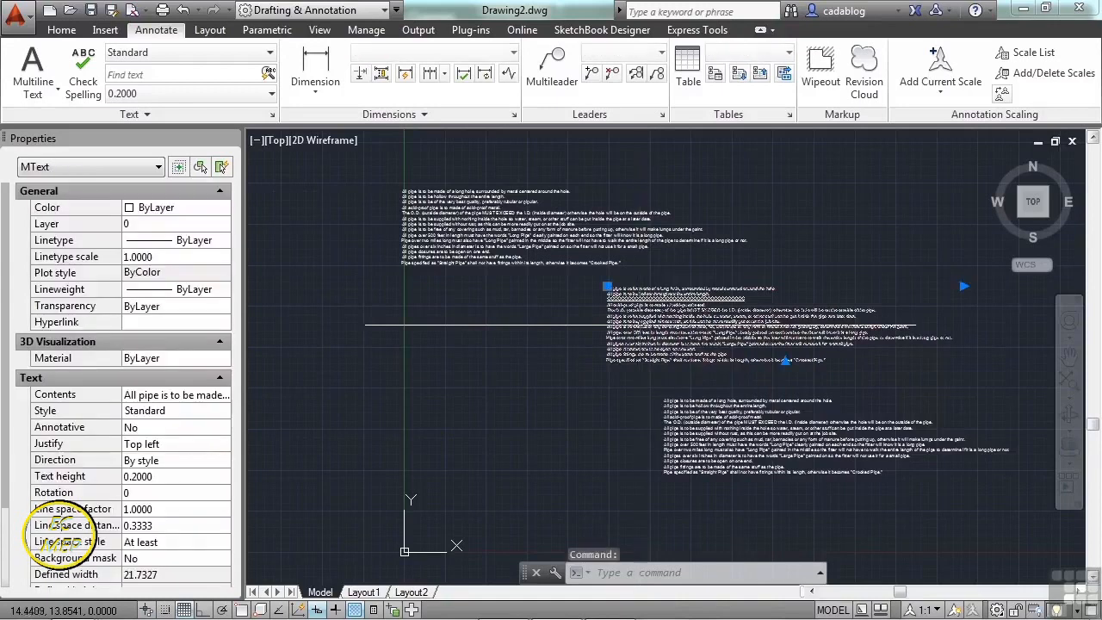
key("Escape")
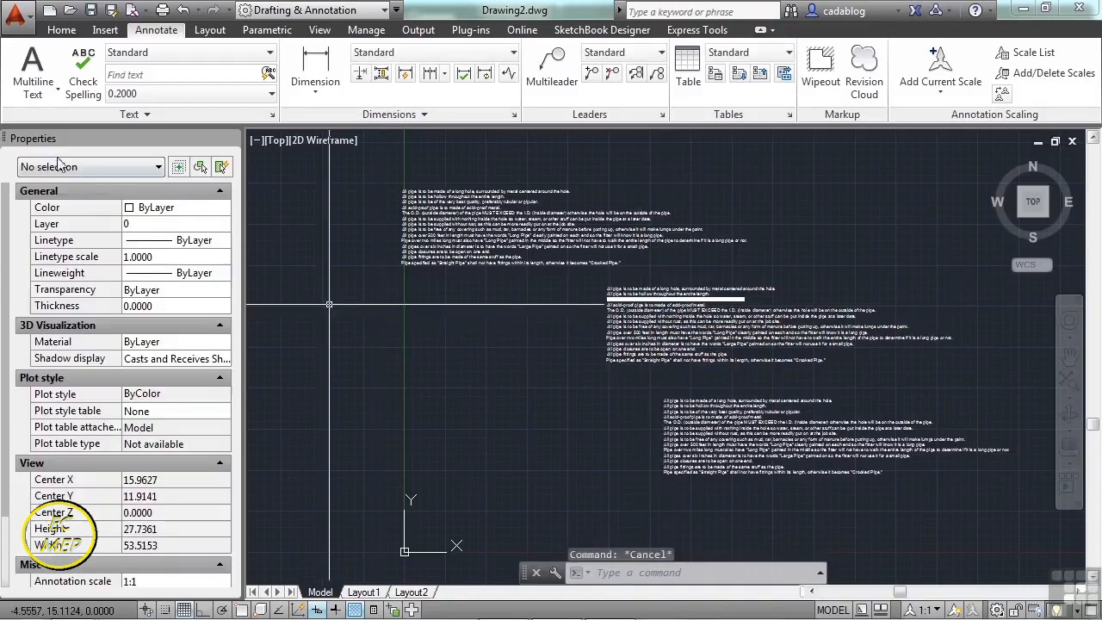
left_click(642, 338)
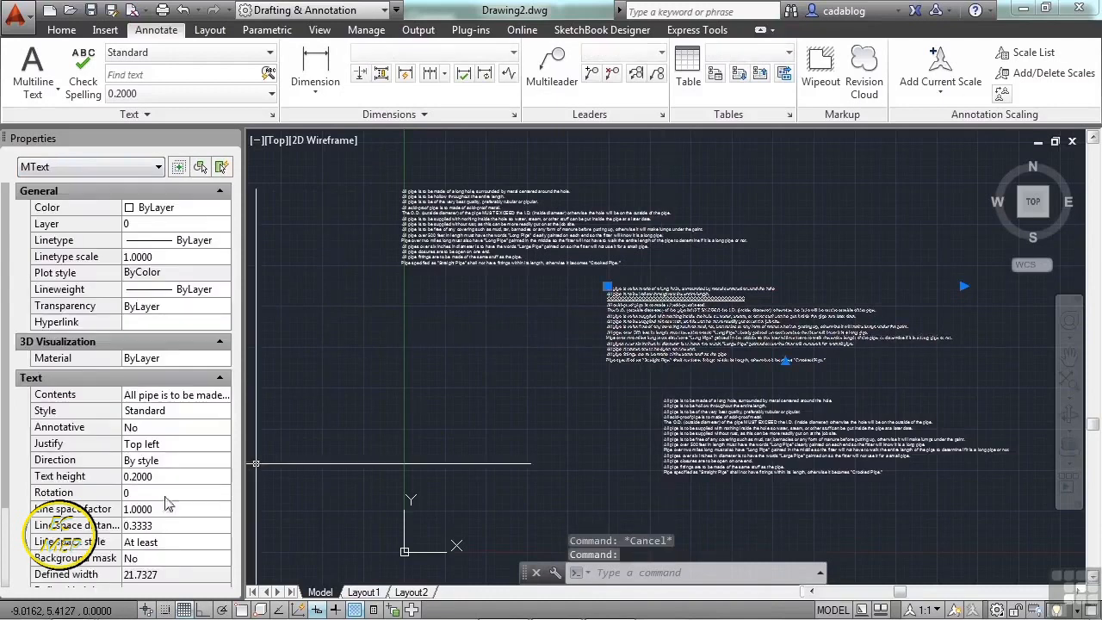
left_click(160, 560)
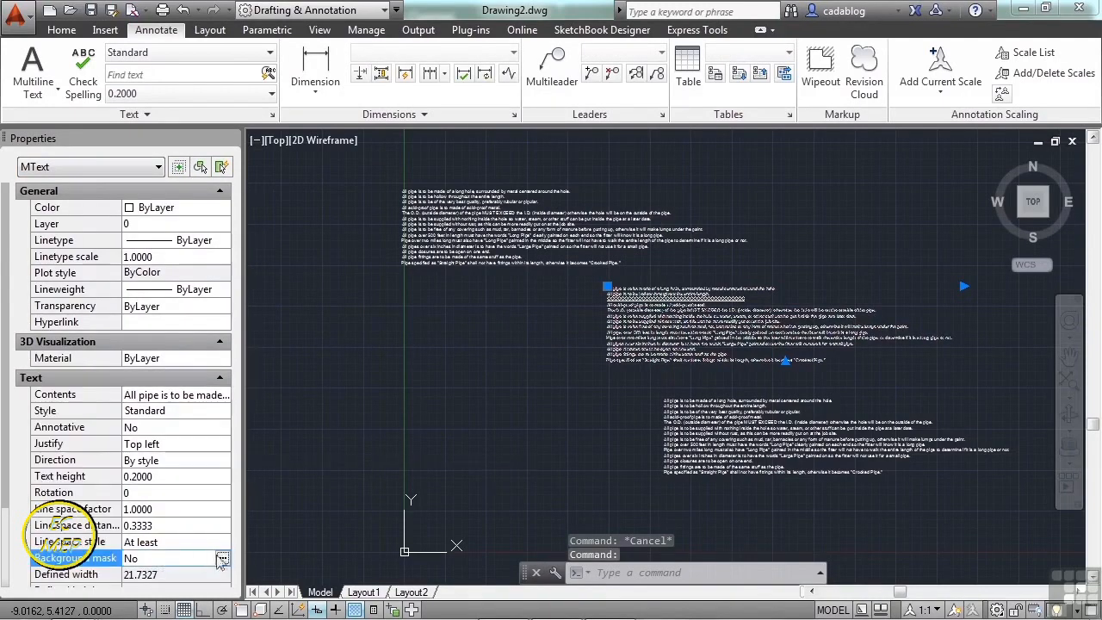
double_click(679, 347)
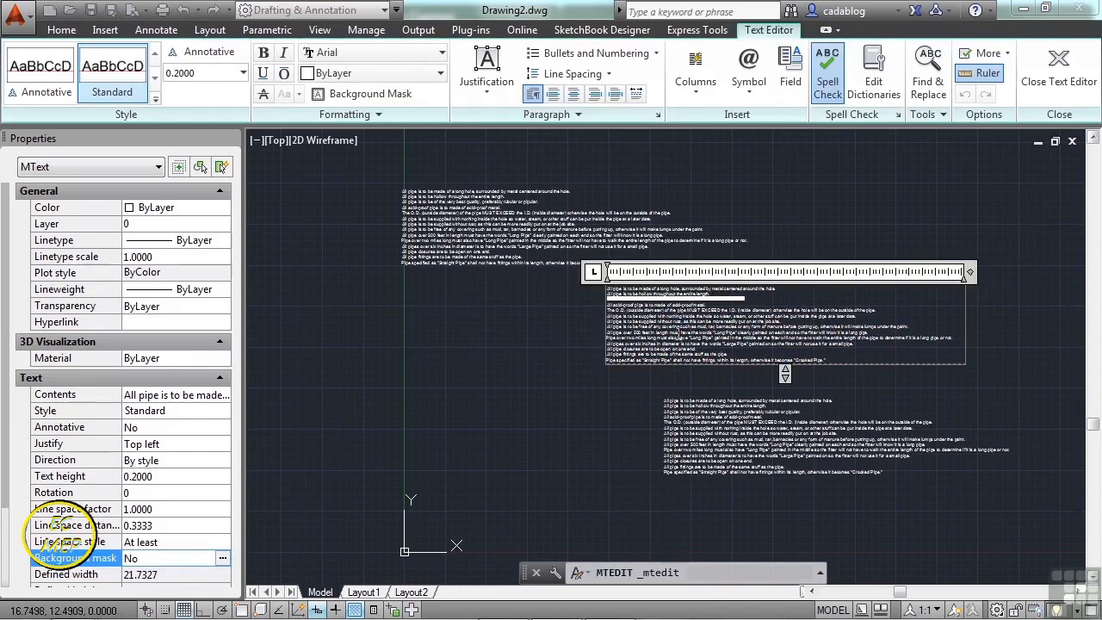
left_click(396, 95)
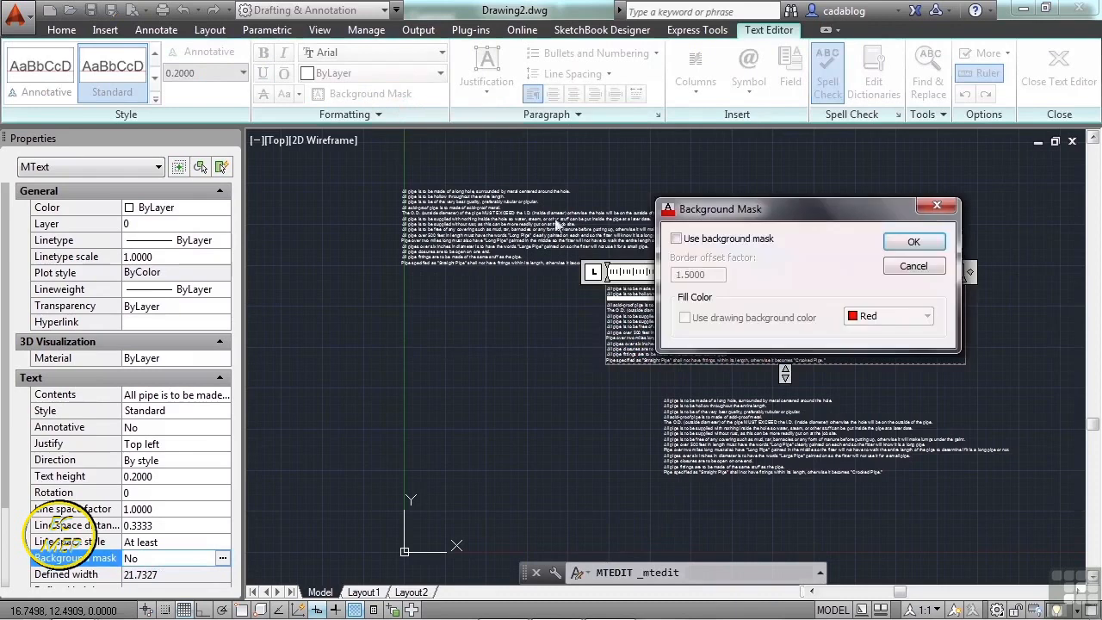
left_click(677, 238)
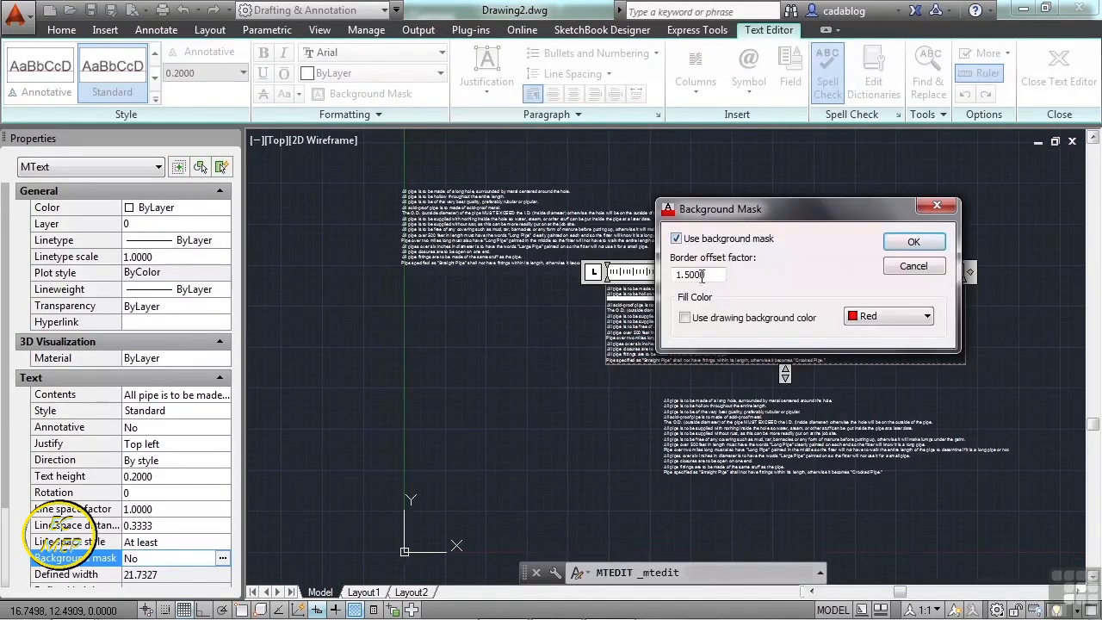
left_click(686, 318)
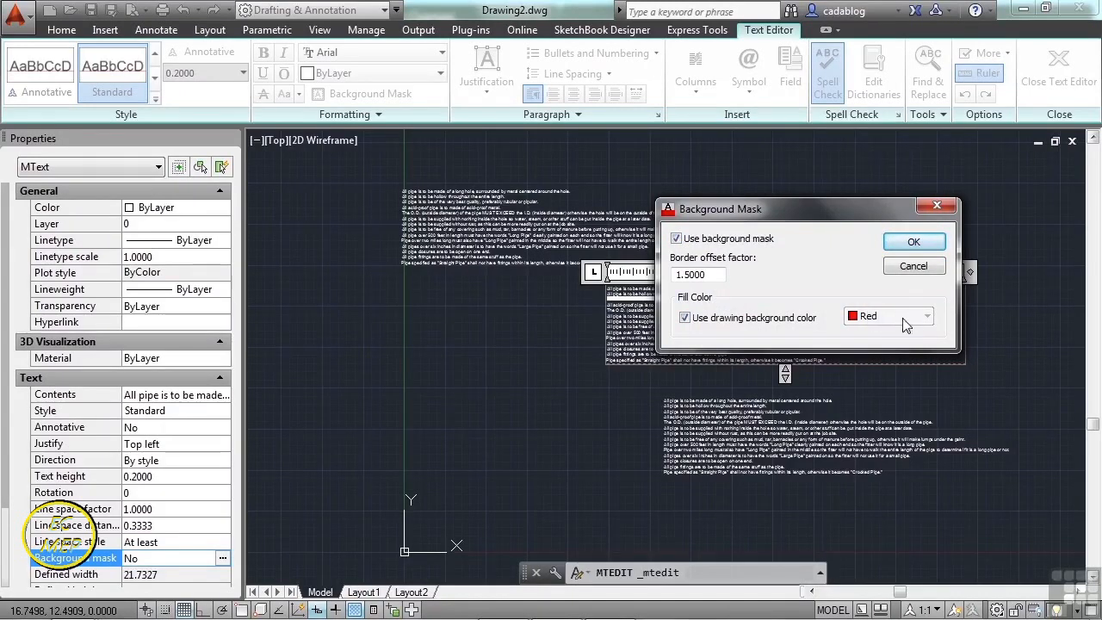
left_click(915, 244)
left_click(583, 329)
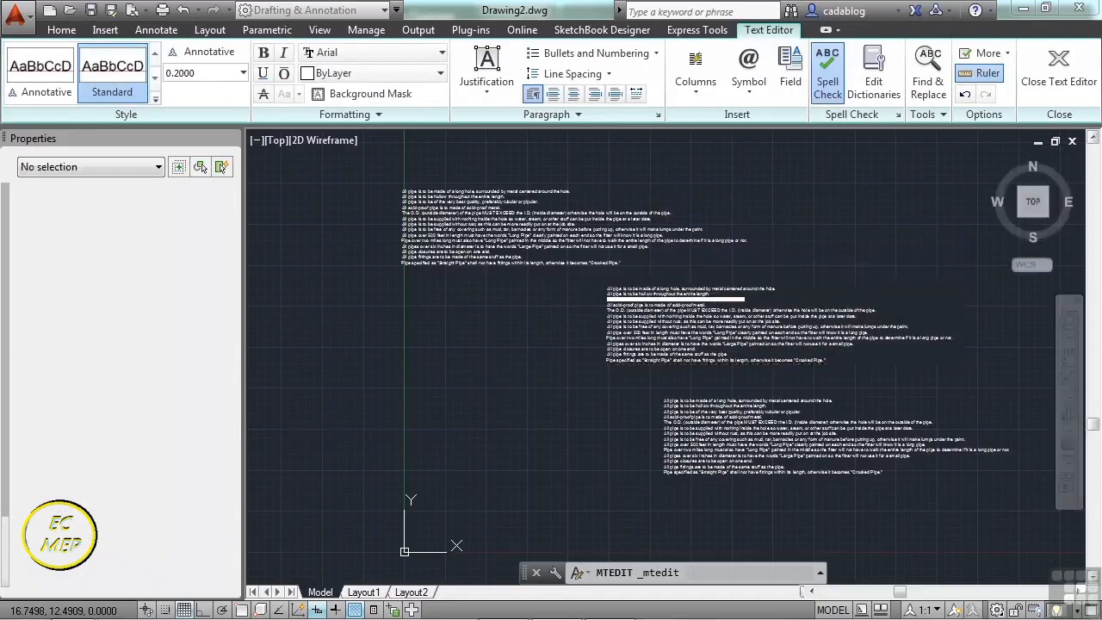
- Move the masked text block so it overlaps the upper pipe-notes block
scroll(793, 308, "up", 2)
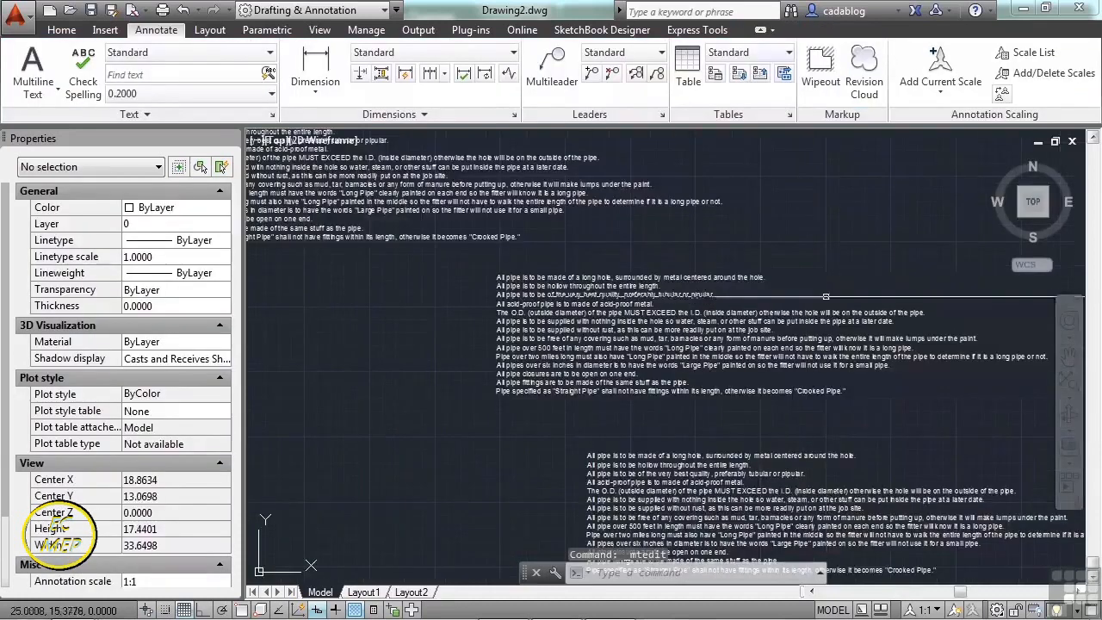
middle_click_drag(966, 297, 839, 283)
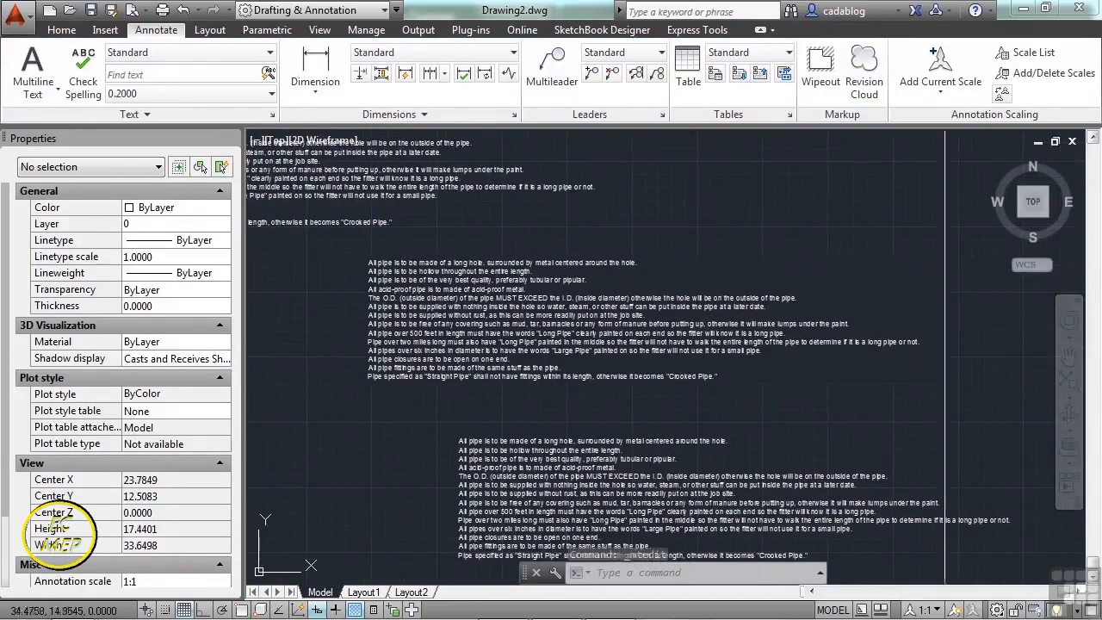
type("m")
key("Return")
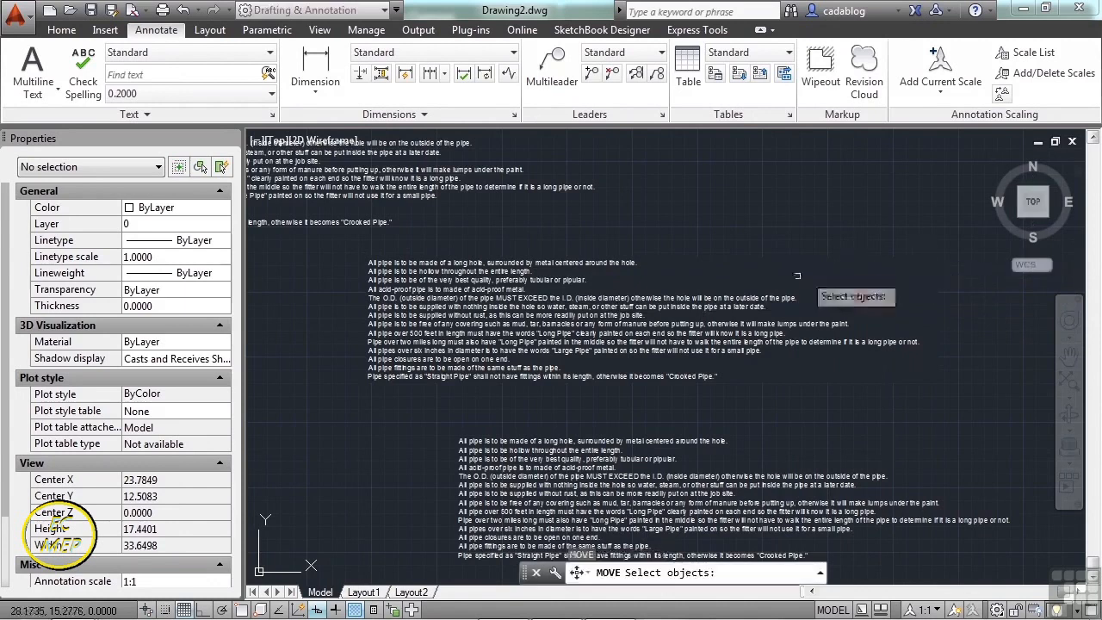
left_click(608, 323)
key("Return")
left_click(502, 310)
scroll(605, 312, "down", 2)
middle_click_drag(596, 291, 730, 358)
scroll(579, 291, "up", 2)
left_click(542, 282)
left_click(692, 387)
left_click(692, 387)
key("Escape")
key("Escape")
- Bring the masked text block to the front with DRAWORDER
left_click(762, 219)
type("DR")
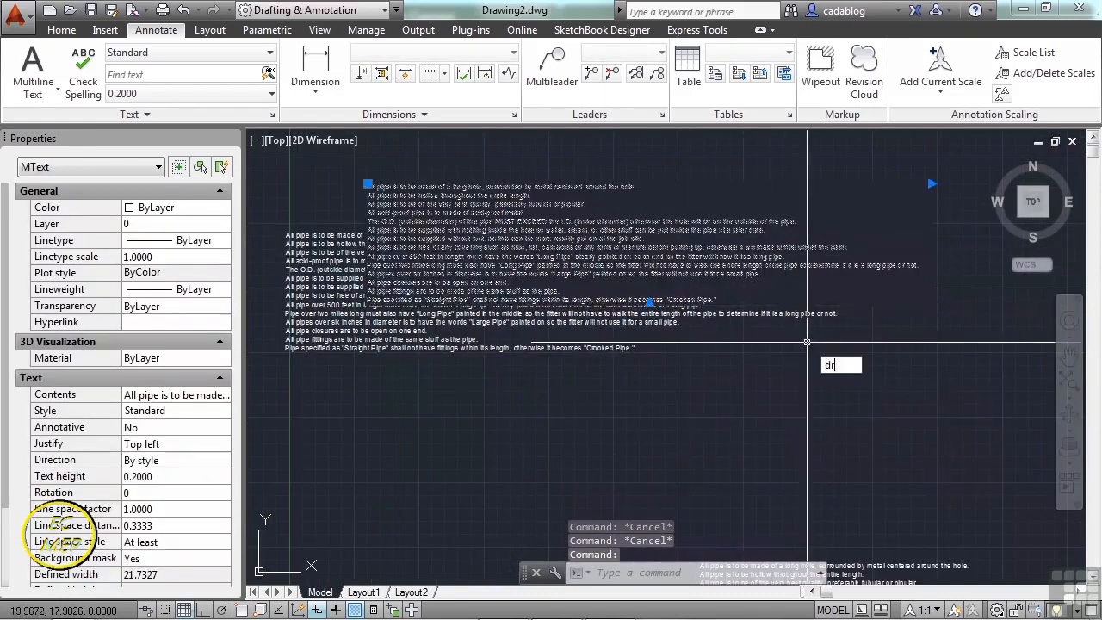
key("Return")
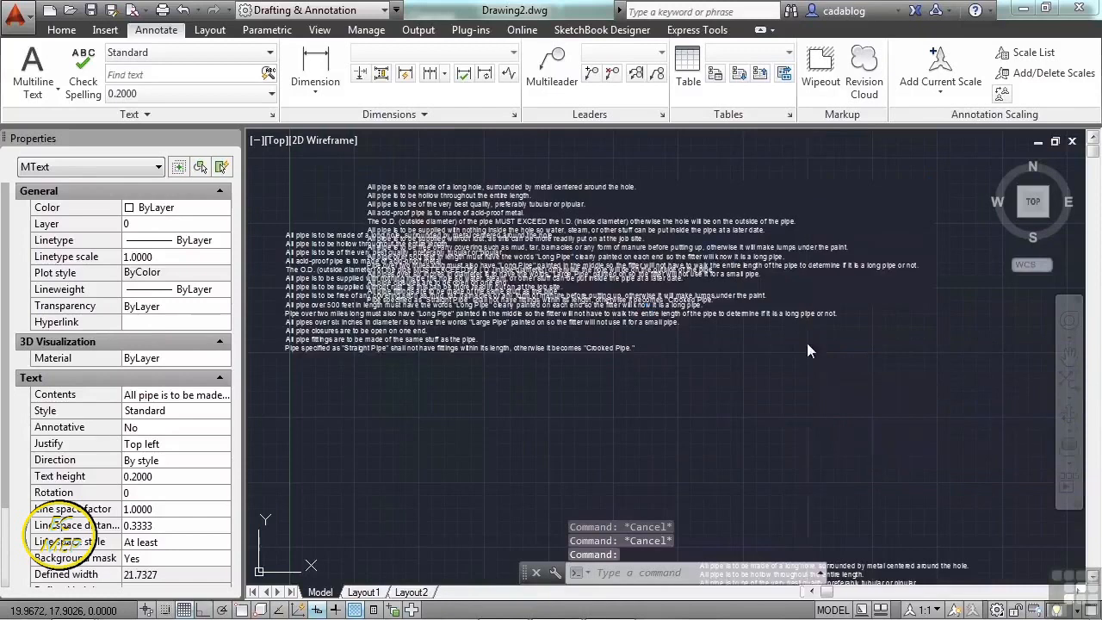
type("f")
key("Return")
- Zoom in and select the text beneath to confirm the mask hides it
scroll(286, 326, "up", 6)
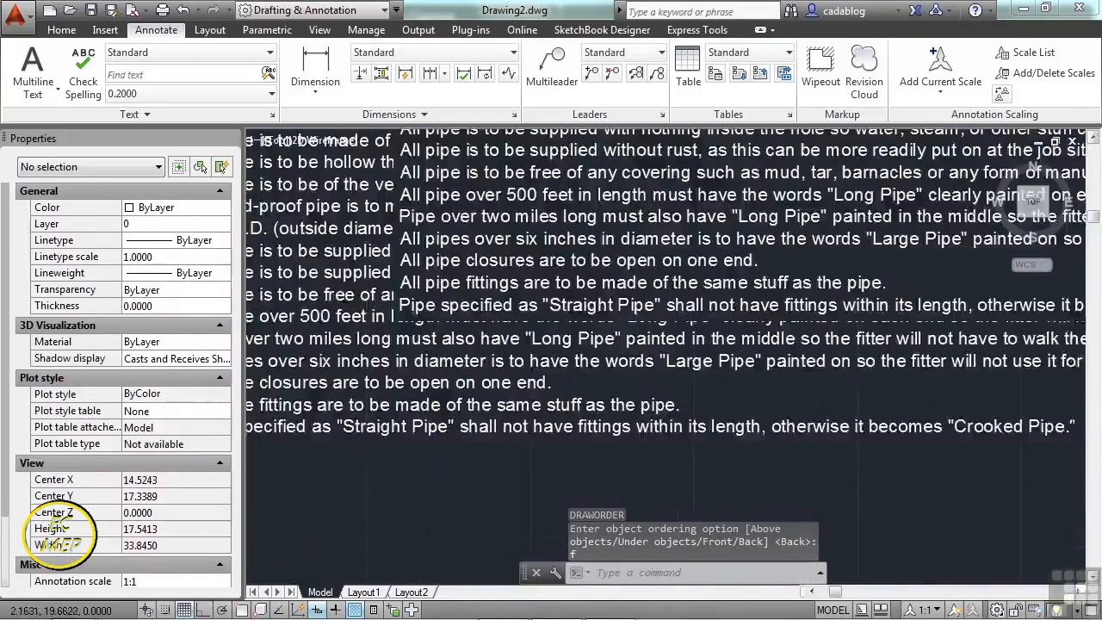
scroll(426, 250, "up", 5)
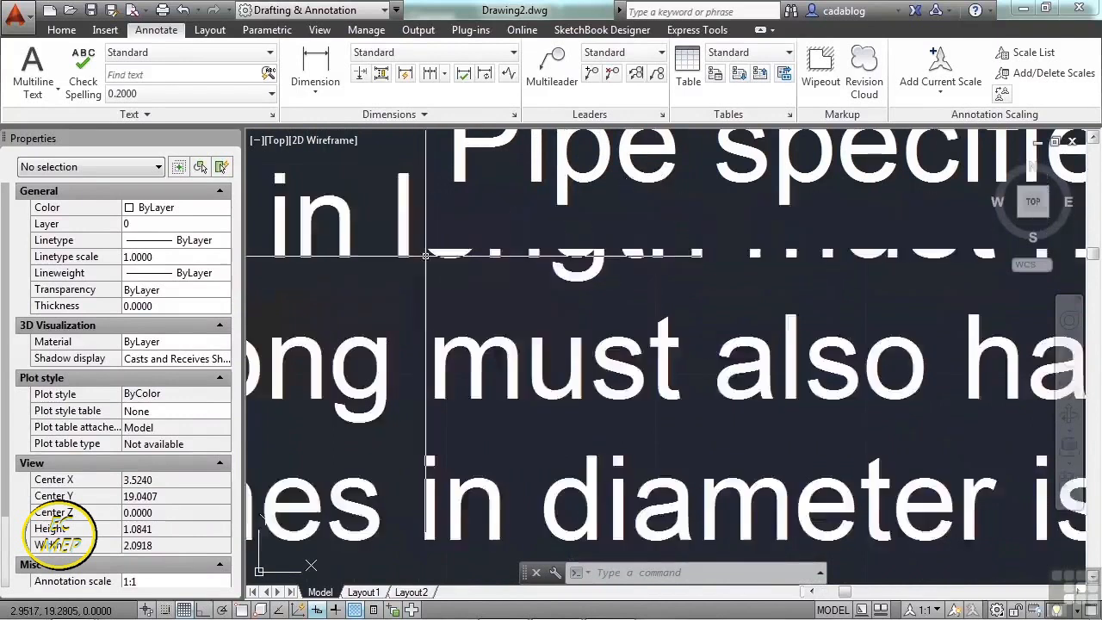
scroll(396, 240, "down", 4)
scroll(376, 231, "down", 3)
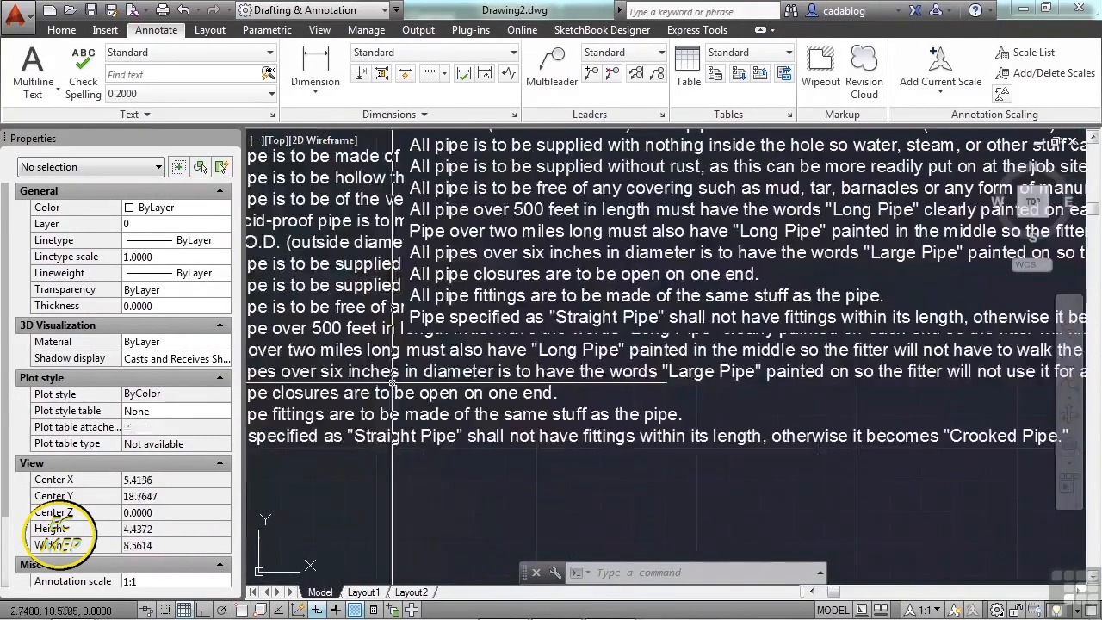
left_click(559, 270)
scroll(559, 343, "down", 3)
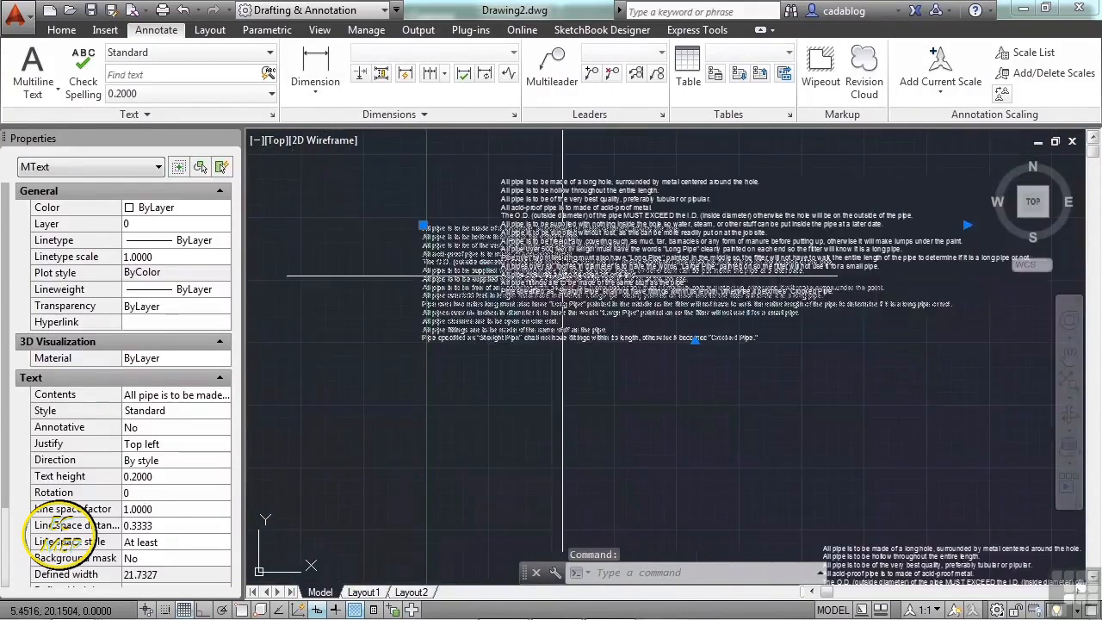
key("Escape")
key("Escape")
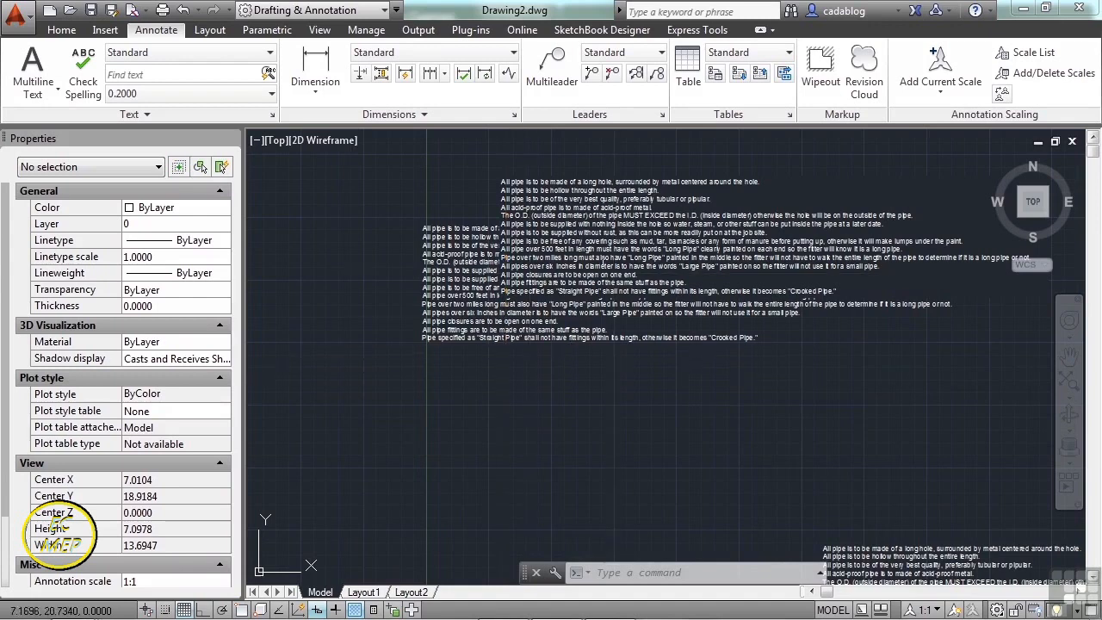
- In the masked block, replace misspelled 'pipular' with 'popular', then undo the change
left_click(774, 294)
double_click(773, 294)
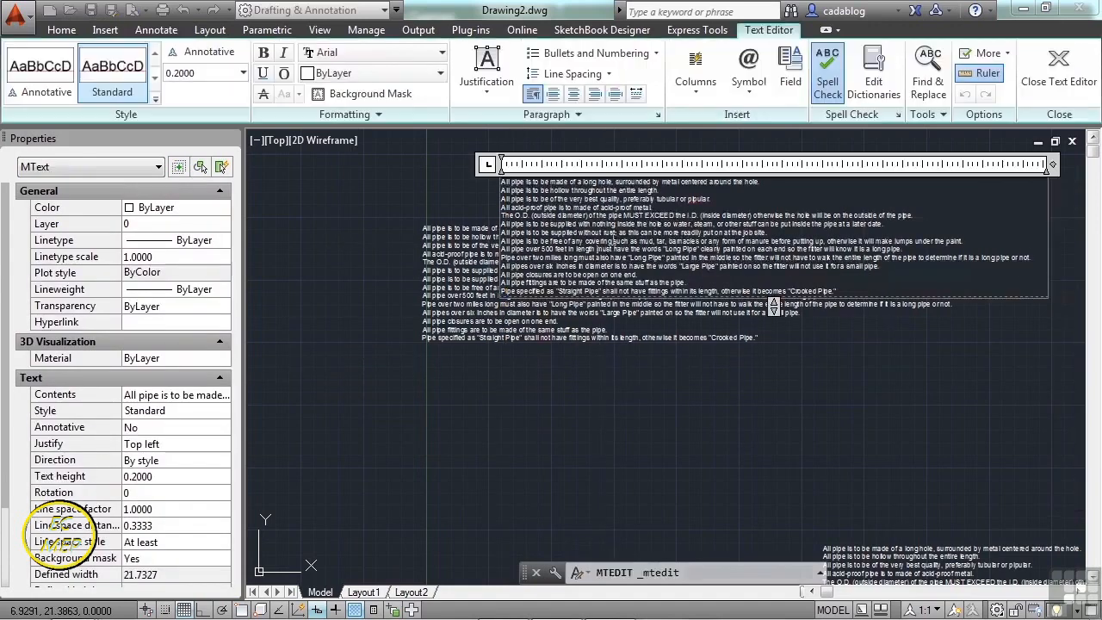
scroll(644, 207, "up", 4)
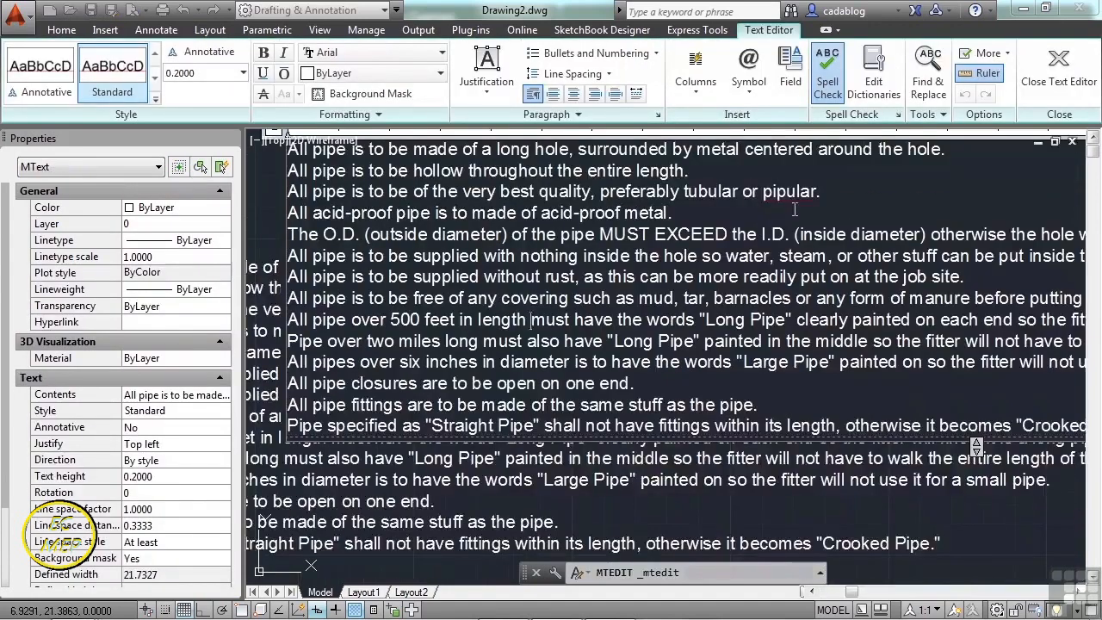
scroll(794, 210, "up", 3)
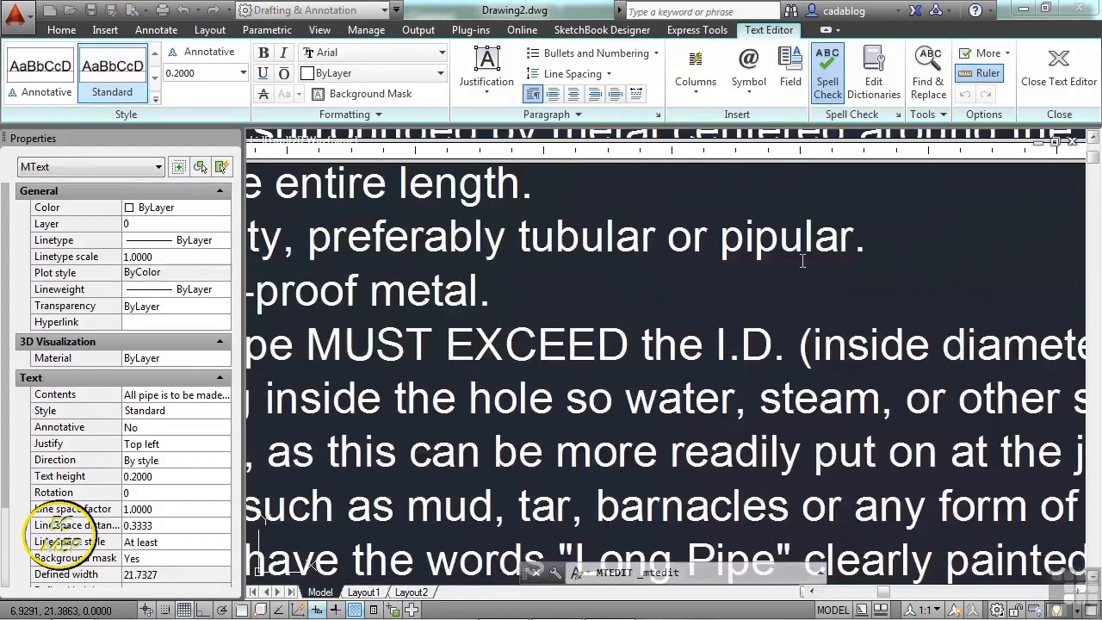
right_click(783, 246)
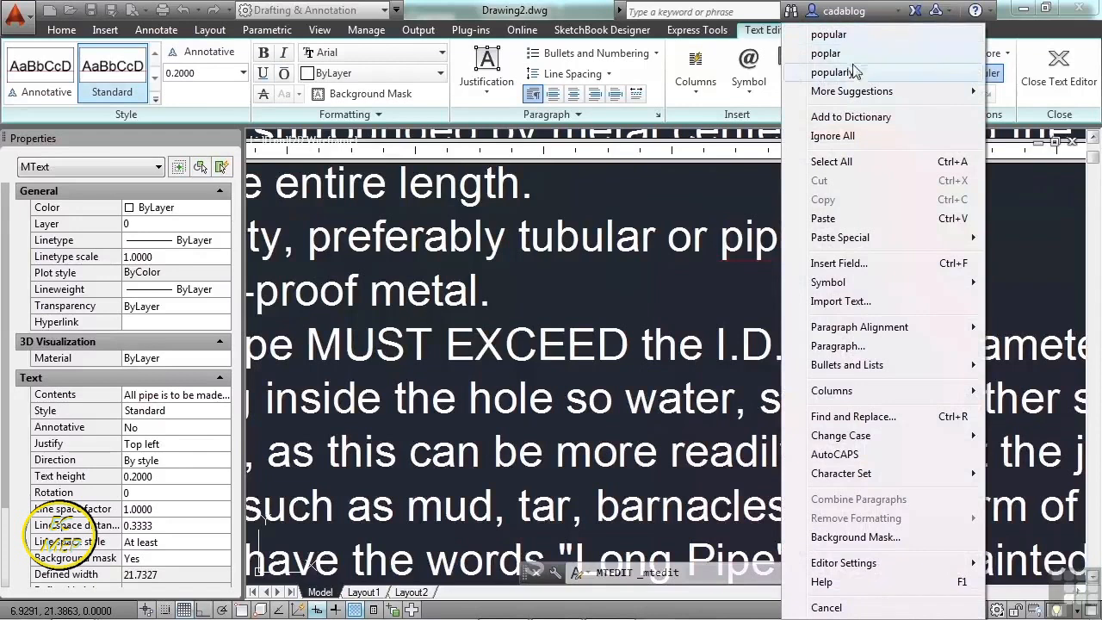
left_click(829, 34)
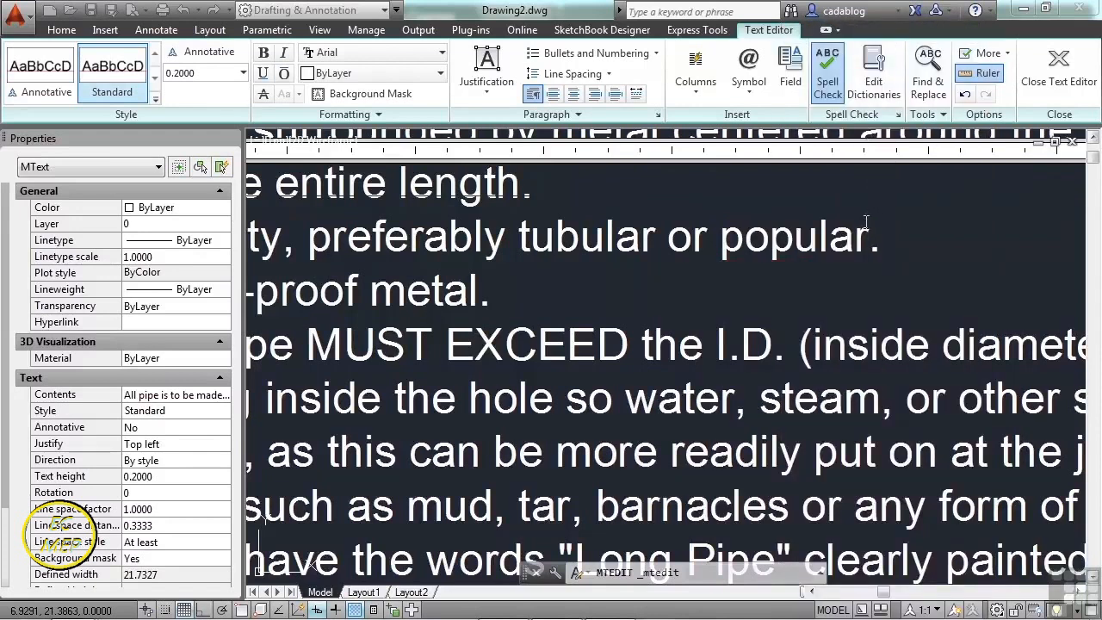
key("ctrl+z")
- Reopen the spelling suggestions for 'pipular', dismiss them, and close the text editor
right_click(820, 238)
mouse_move(895, 95)
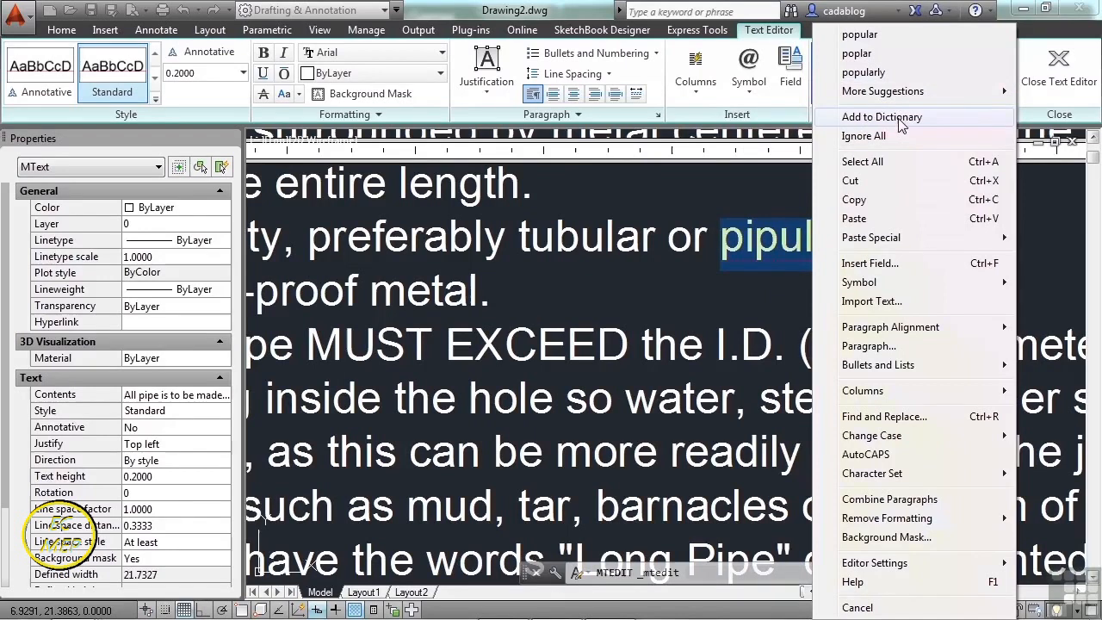
left_click(741, 302)
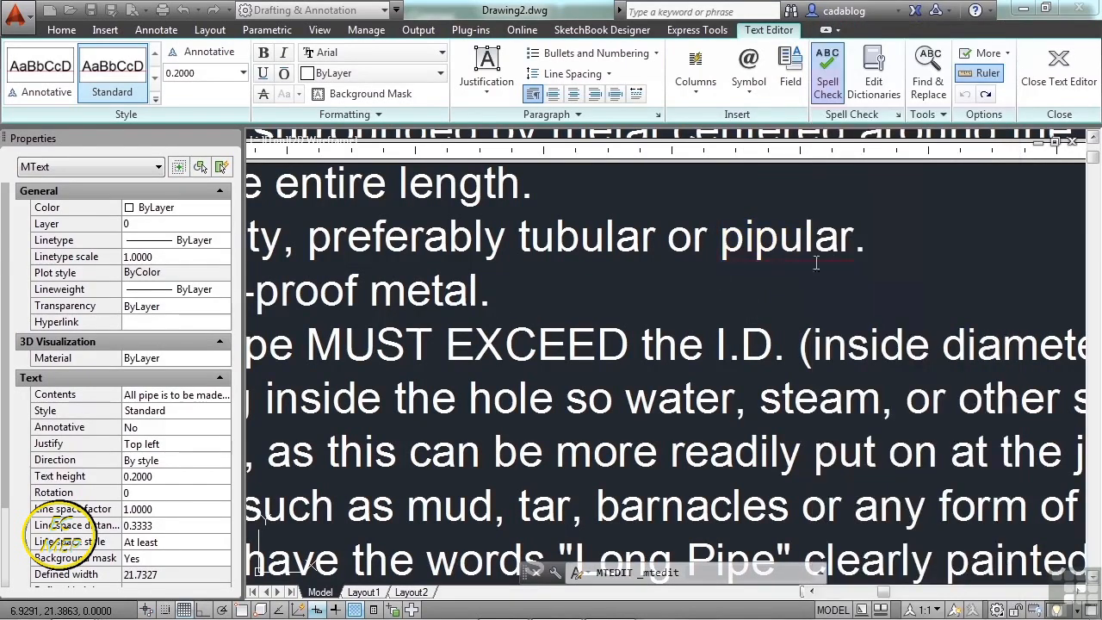
scroll(736, 277, "down", 8)
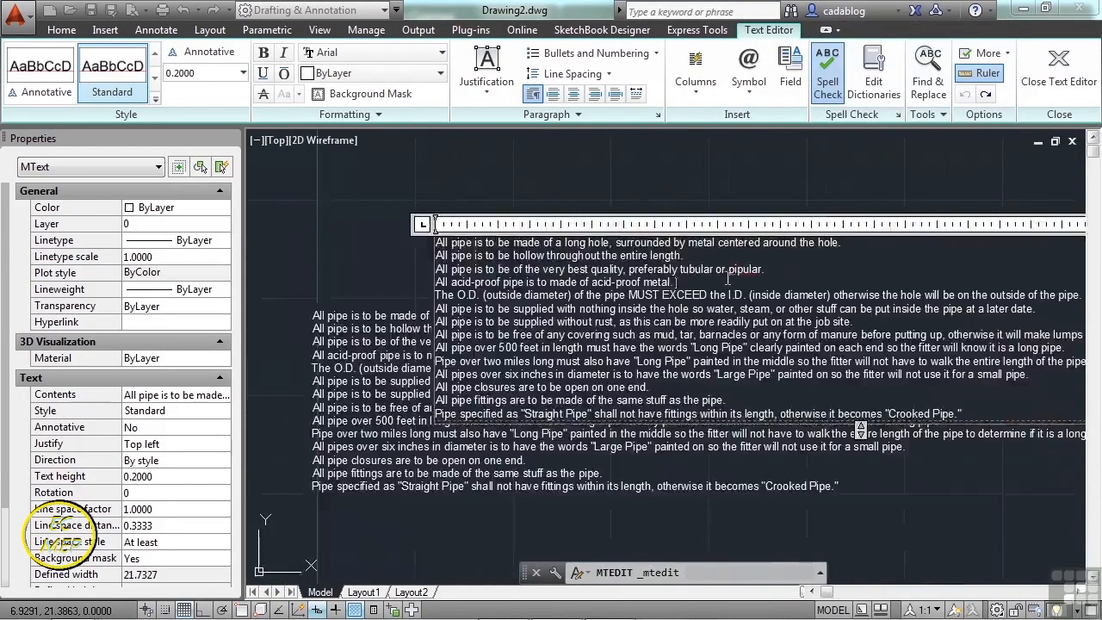
left_click(665, 210)
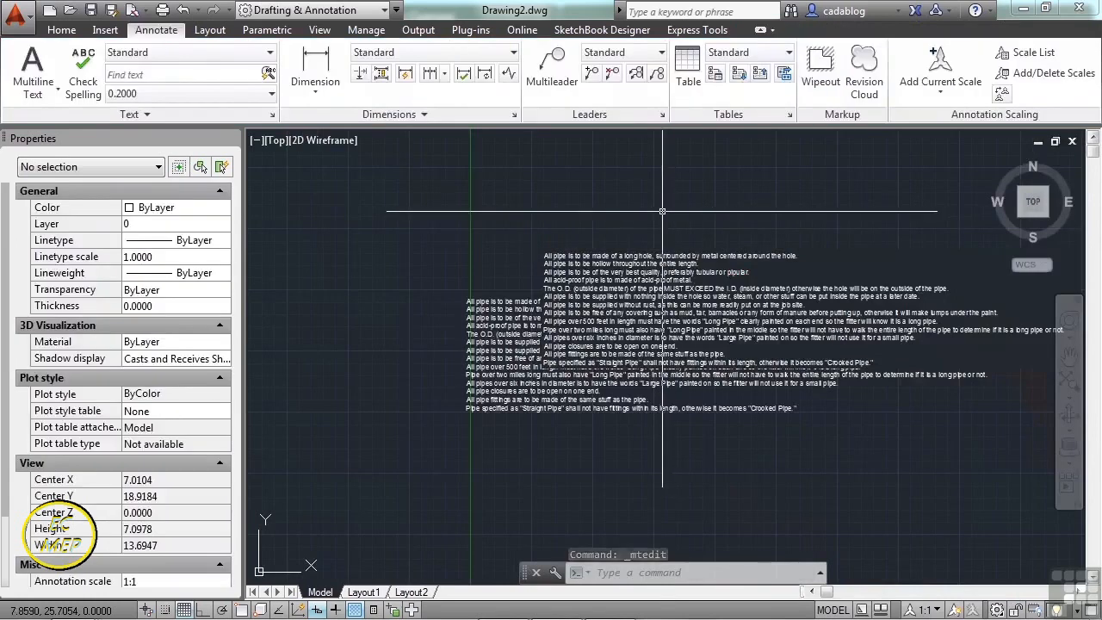
- Open Check Spelling and review its where-to-check options, leaving them unchanged
left_click(90, 79)
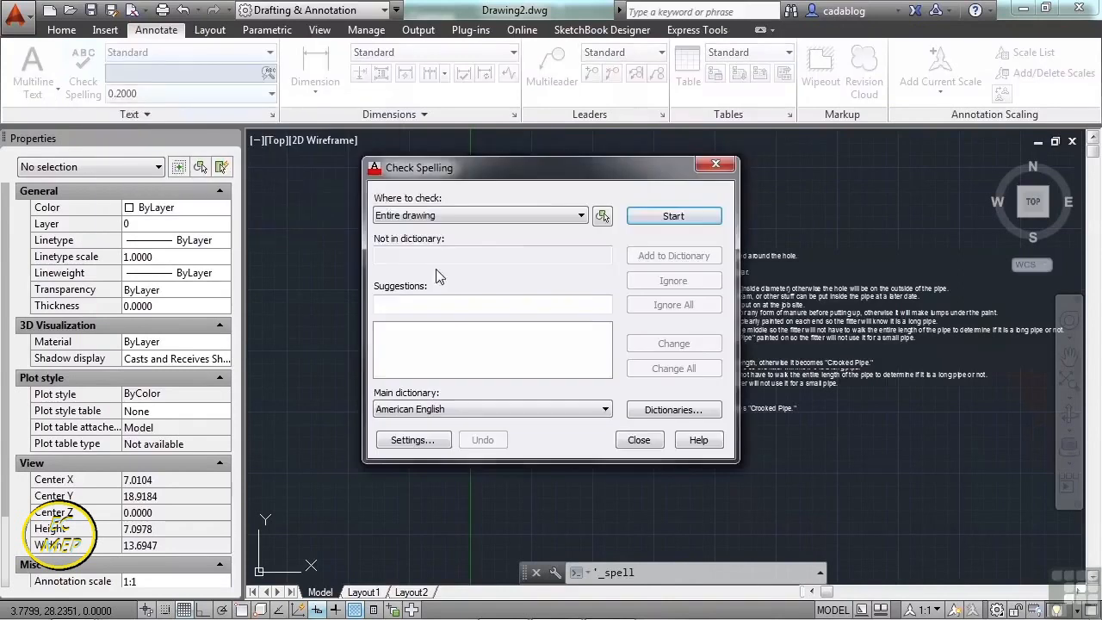
left_click_drag(551, 173, 541, 167)
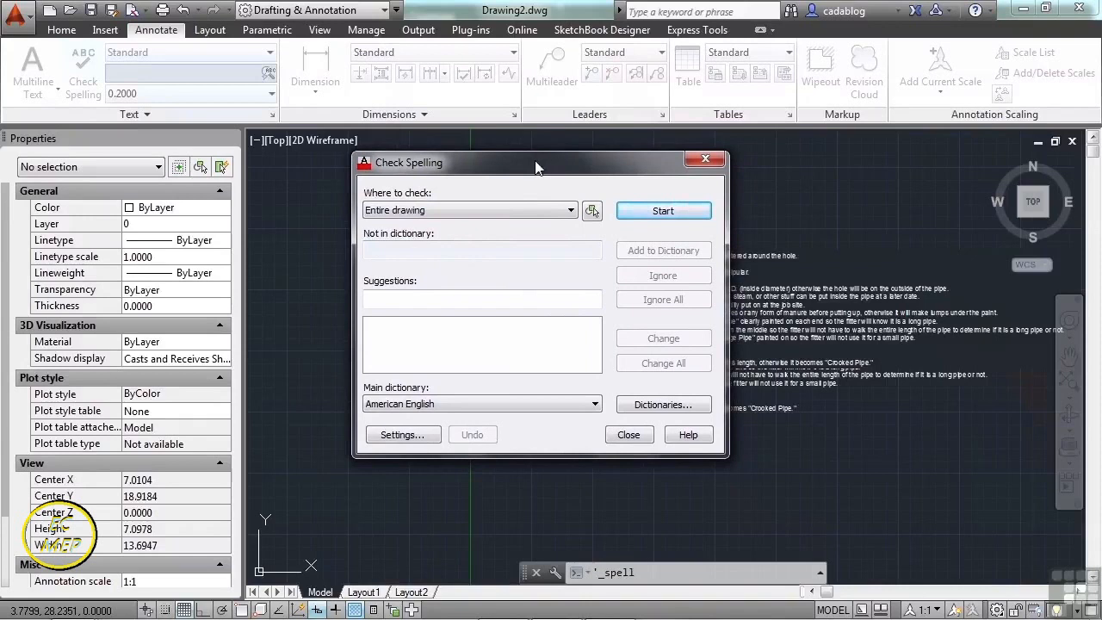
left_click(570, 214)
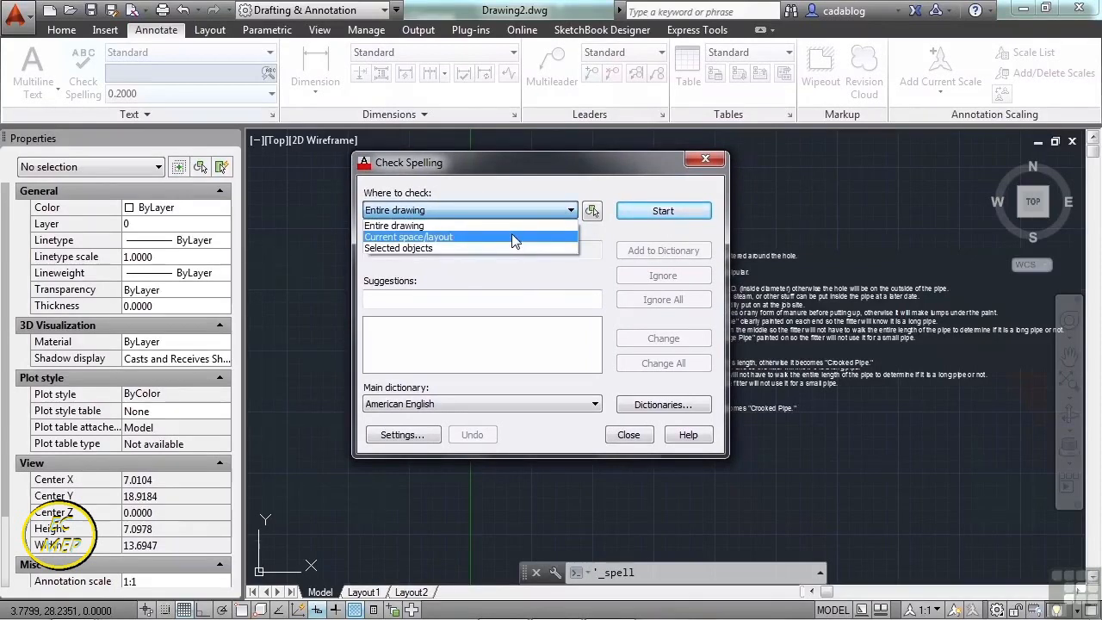
left_click(551, 190)
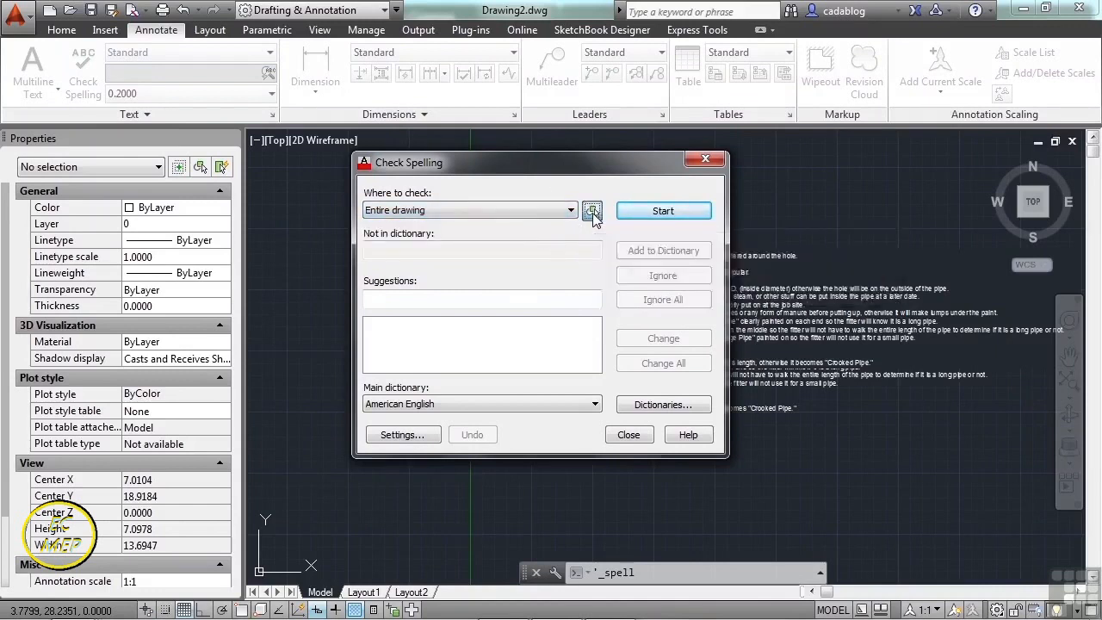
- Spell-check the lower text block, find 'pipular' with 'popular' suggested, and close without correcting
left_click(592, 211)
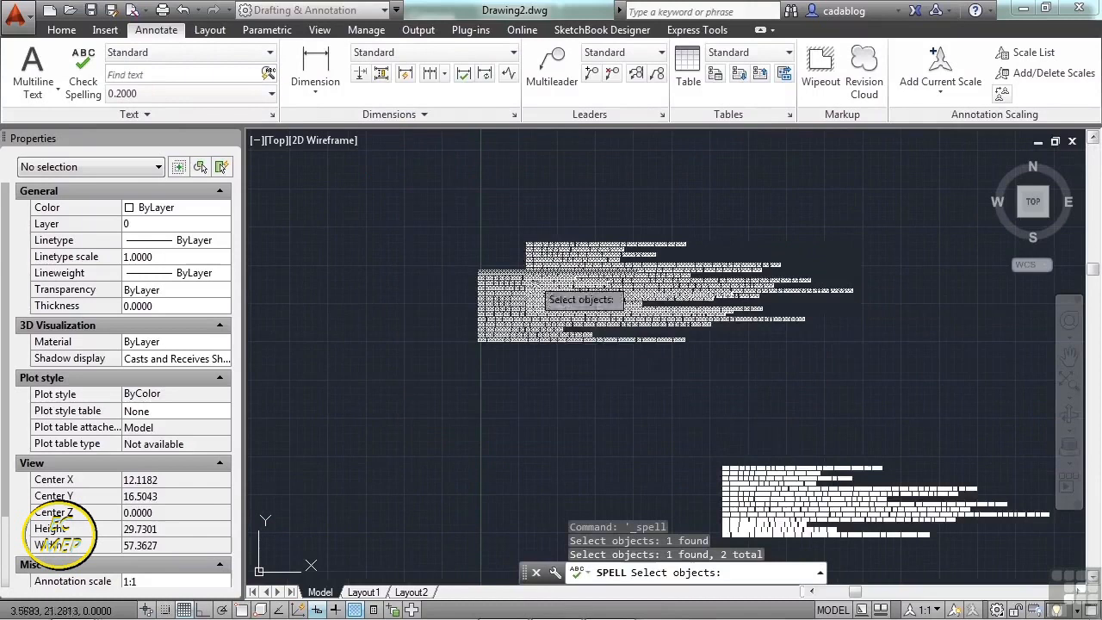
left_click(763, 490)
key("Return")
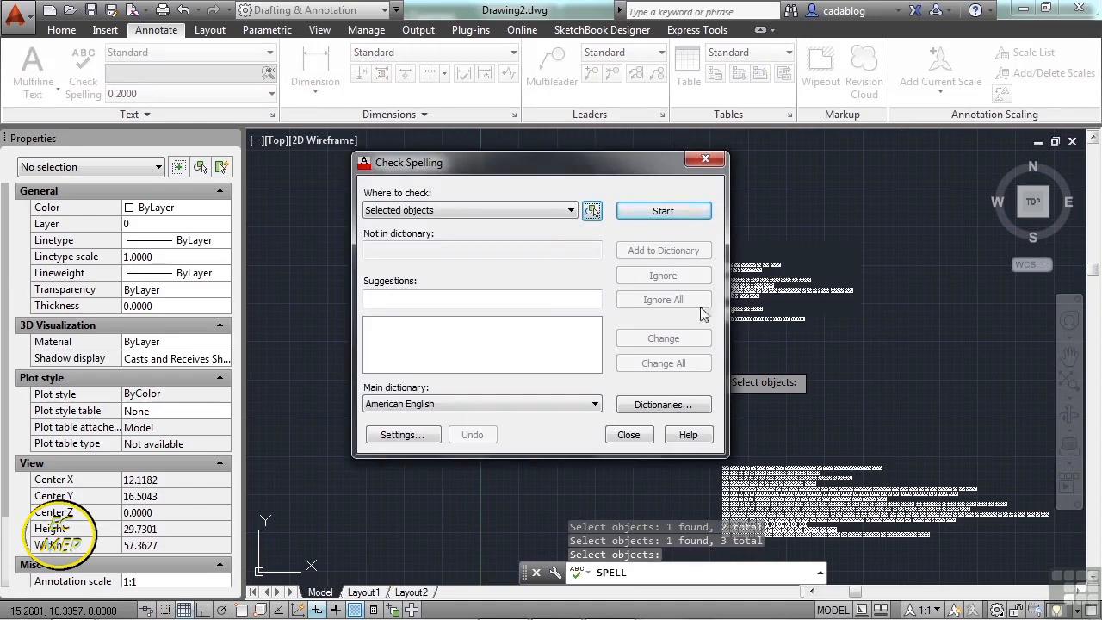
left_click(661, 213)
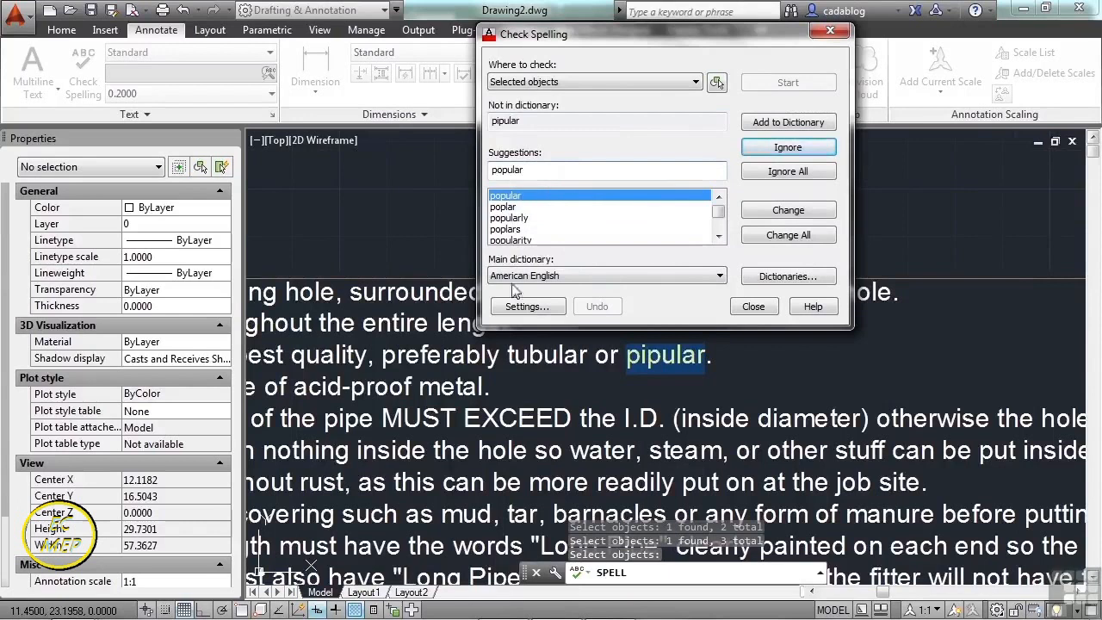
left_click_drag(532, 169, 493, 170)
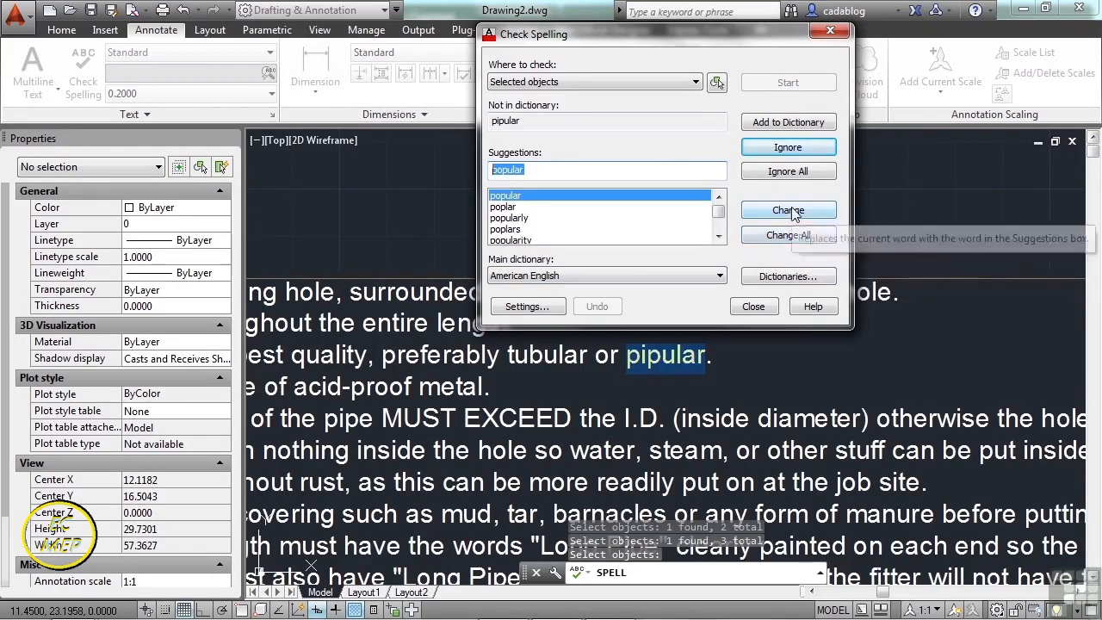
left_click(765, 309)
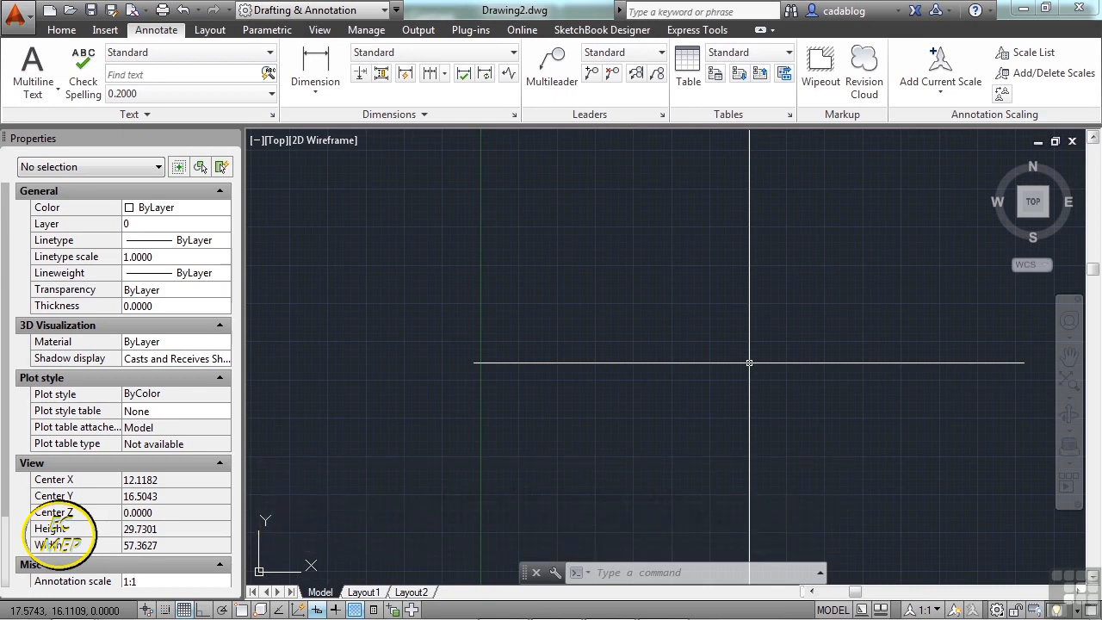
- Open the drawing annotation.dwg
type("open")
key("Return")
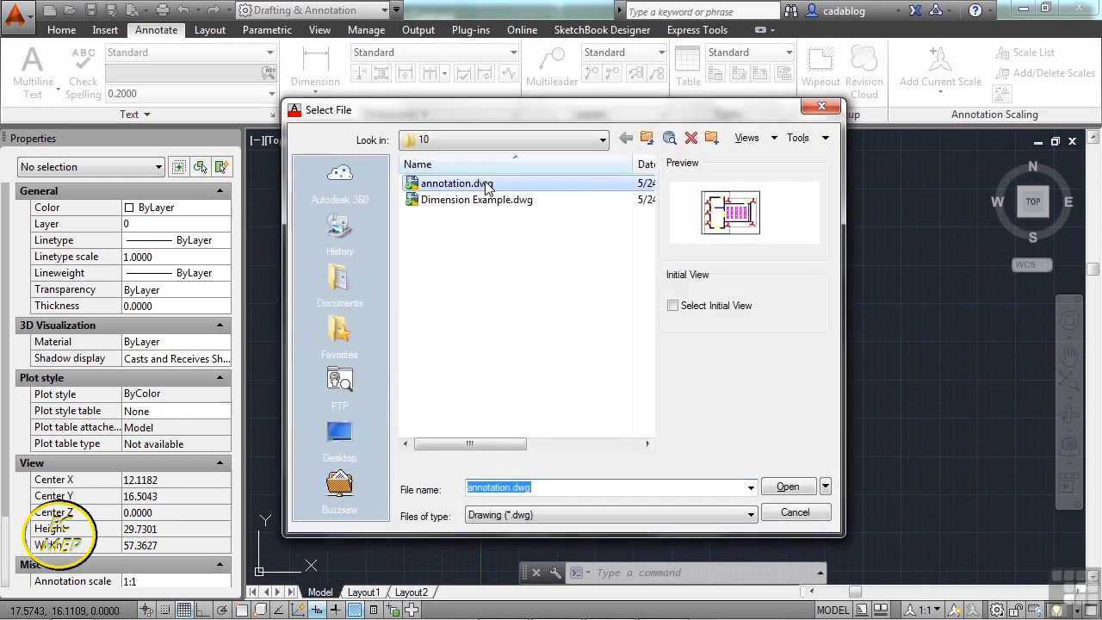
left_click(487, 186)
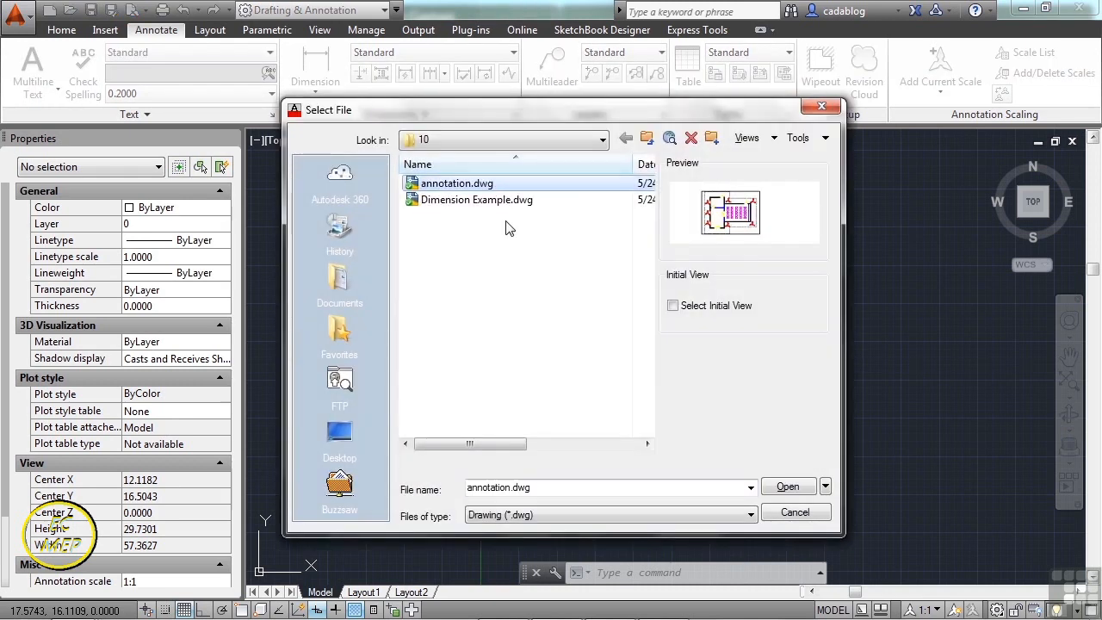
left_click(784, 489)
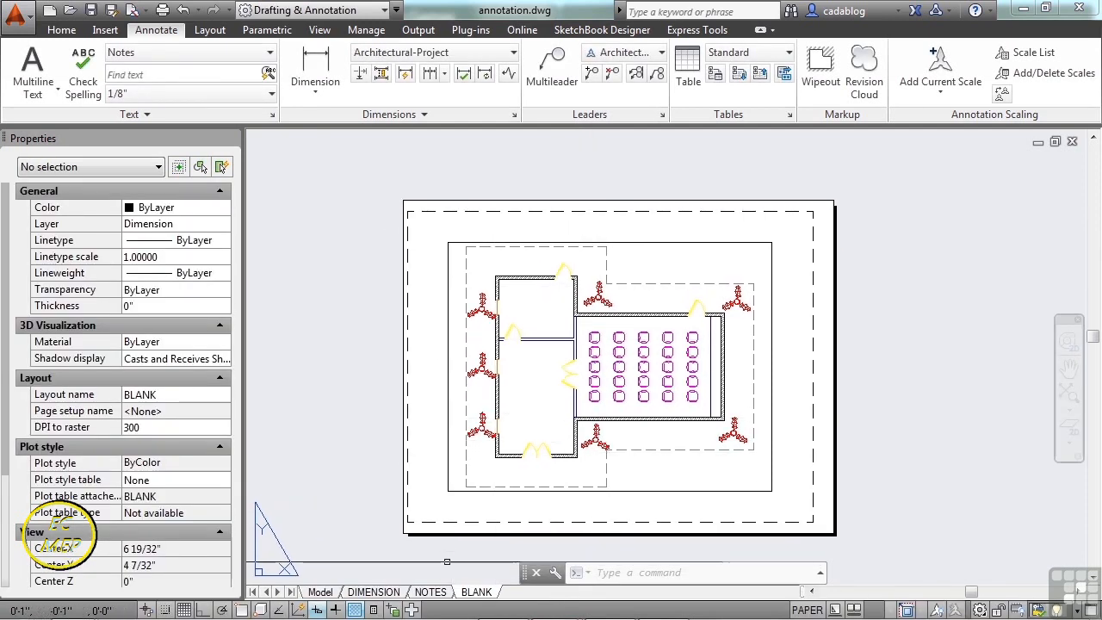
- Browse the NOTES and DIMENSION layouts, ending on the BLANK layout
left_click(433, 593)
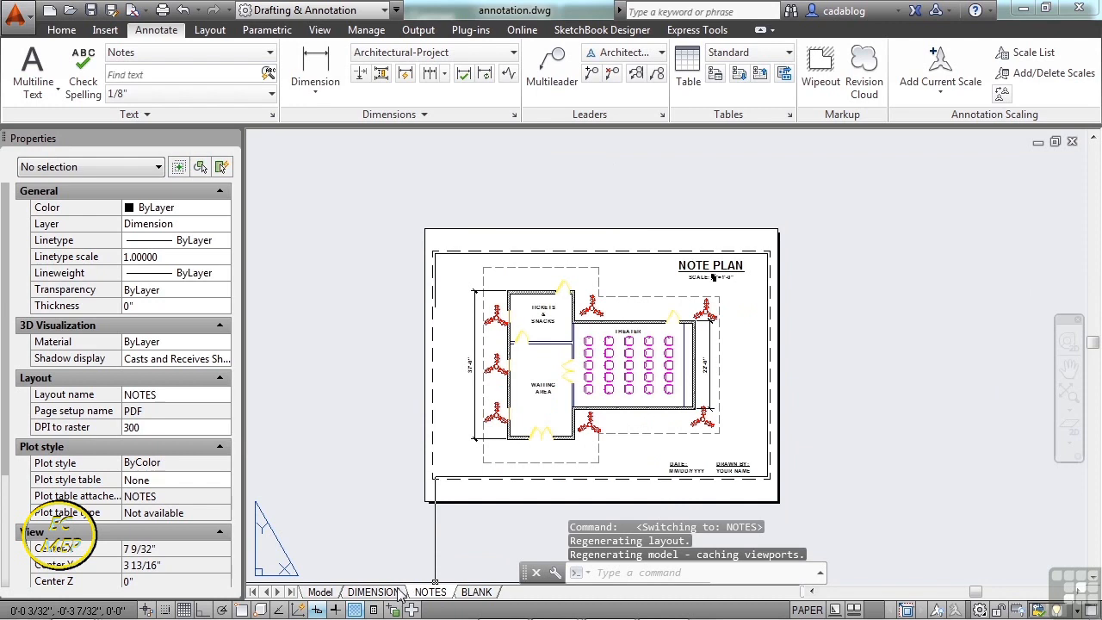
left_click(394, 592)
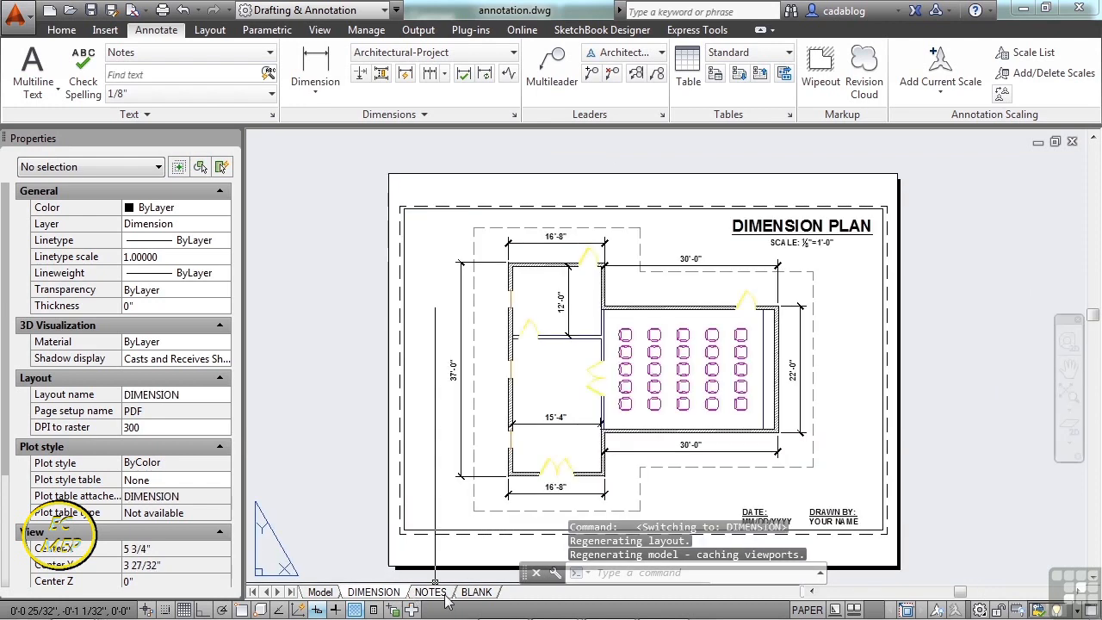
left_click(476, 592)
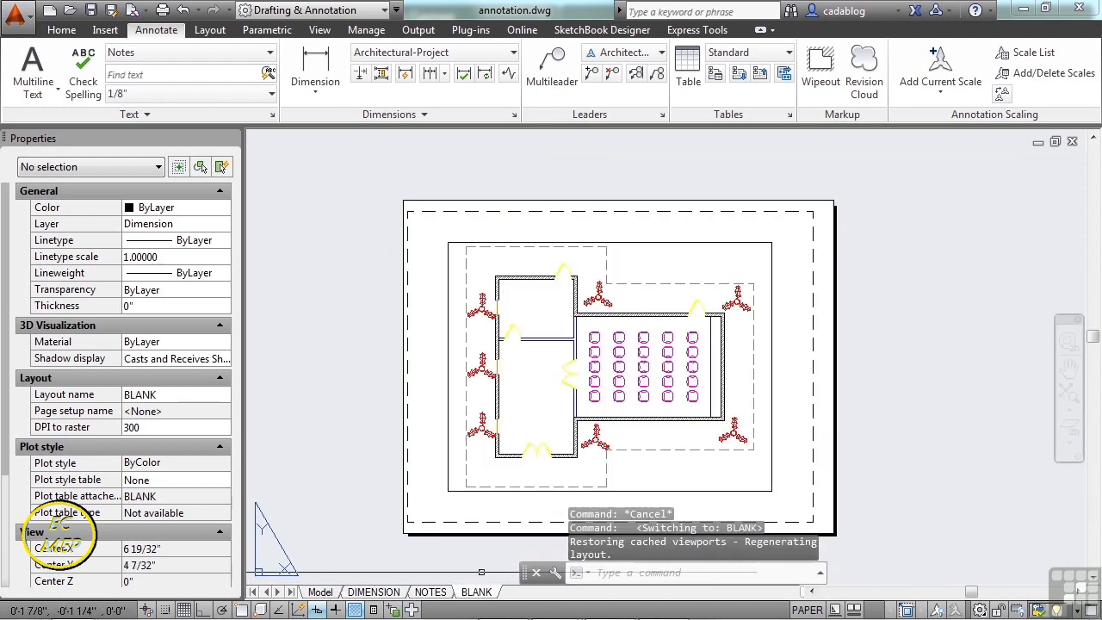
- Draw a four-corner rectangular wipeout over the top-left chairs and select it
scroll(572, 250, "up", 5)
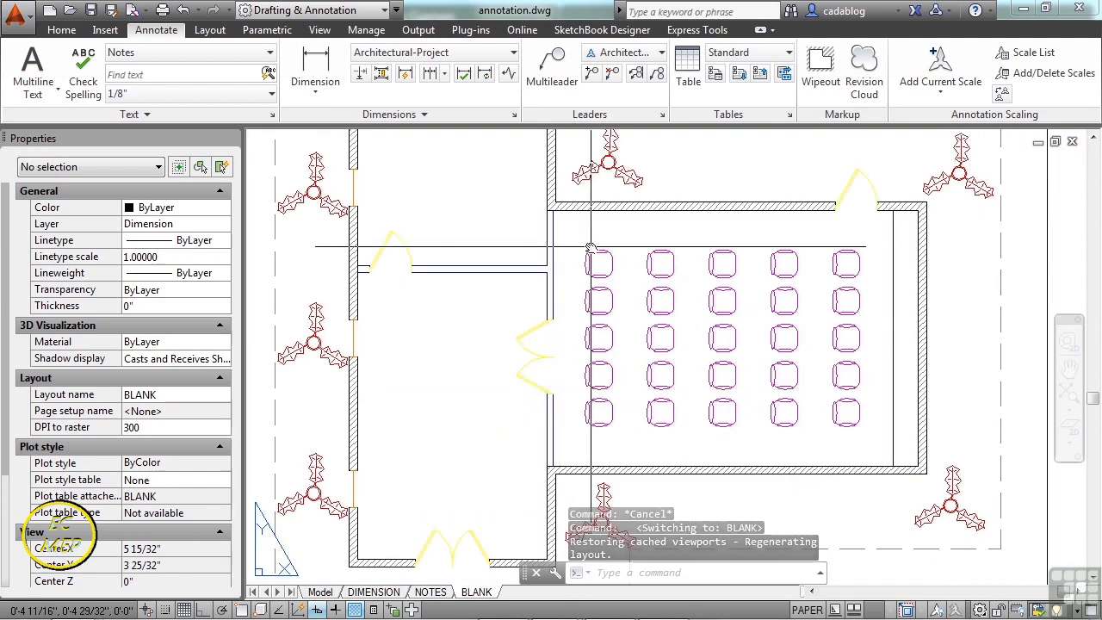
scroll(570, 244, "up", 3)
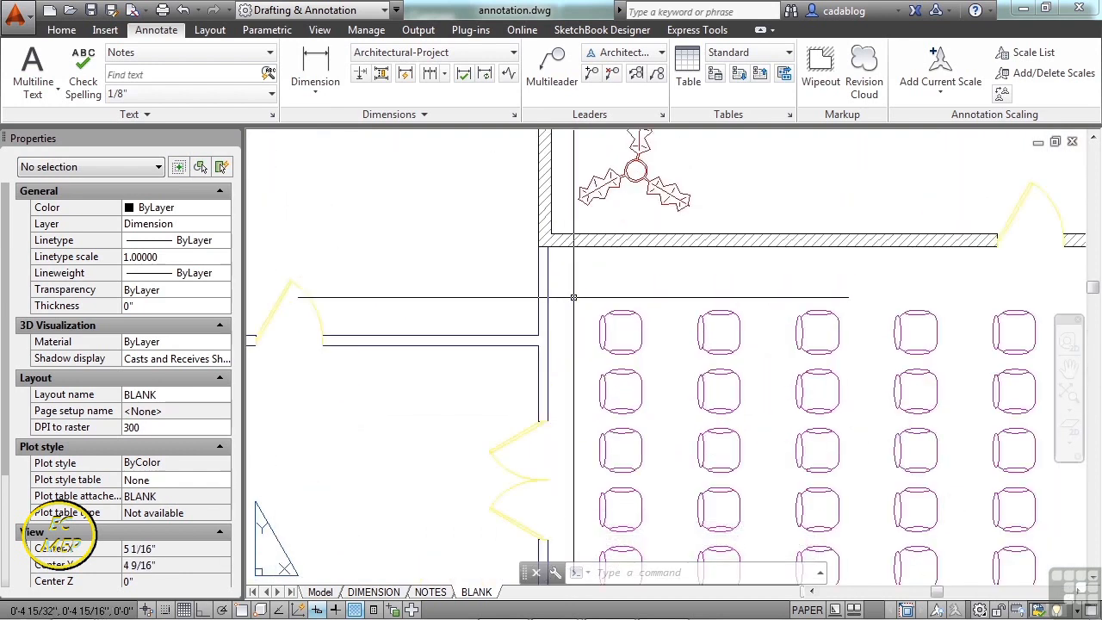
scroll(572, 297, "down", 5)
scroll(605, 271, "up", 3)
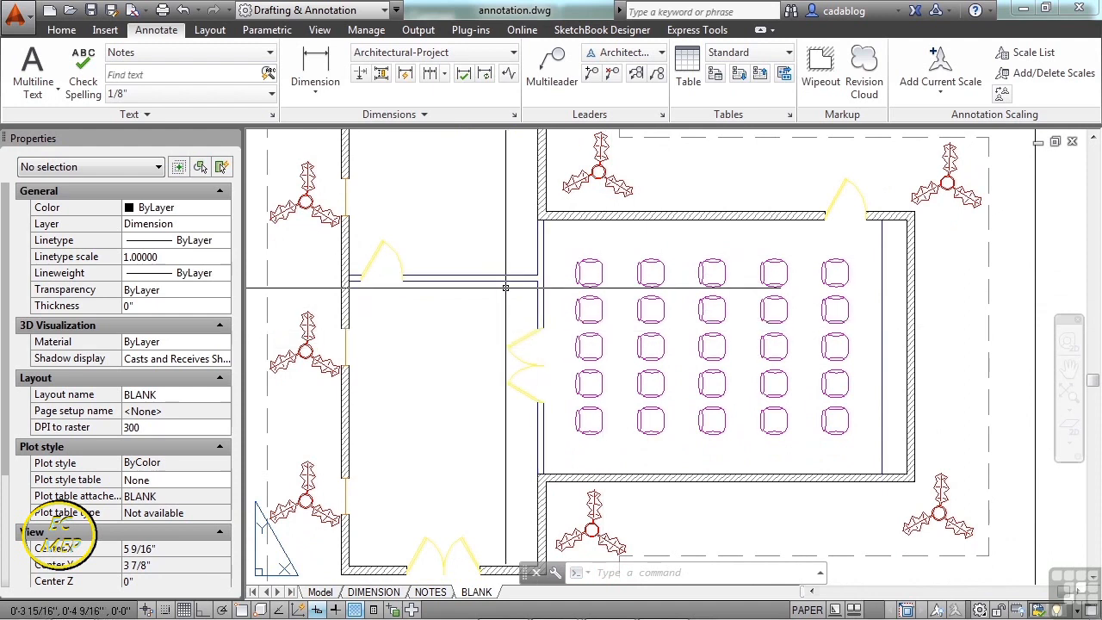
scroll(508, 288, "up", 2)
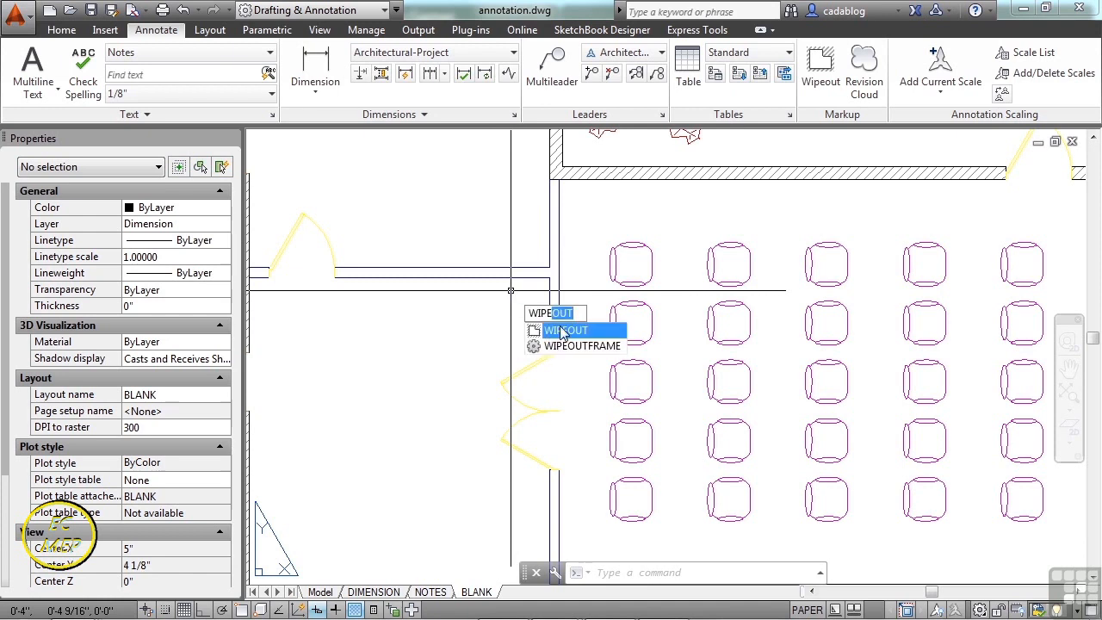
left_click(819, 77)
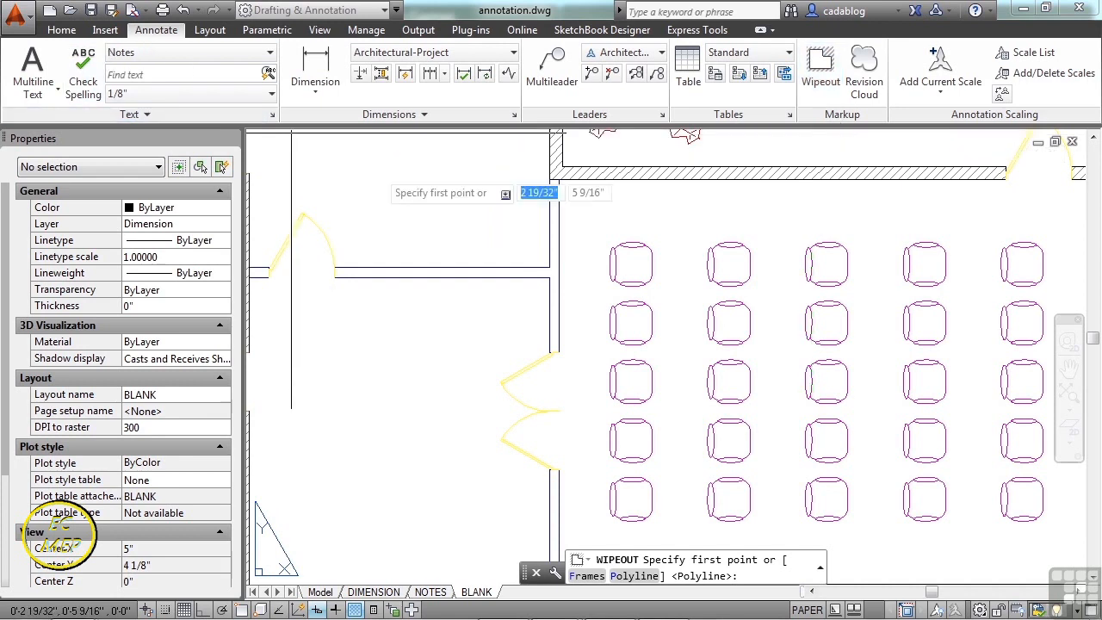
left_click(820, 76)
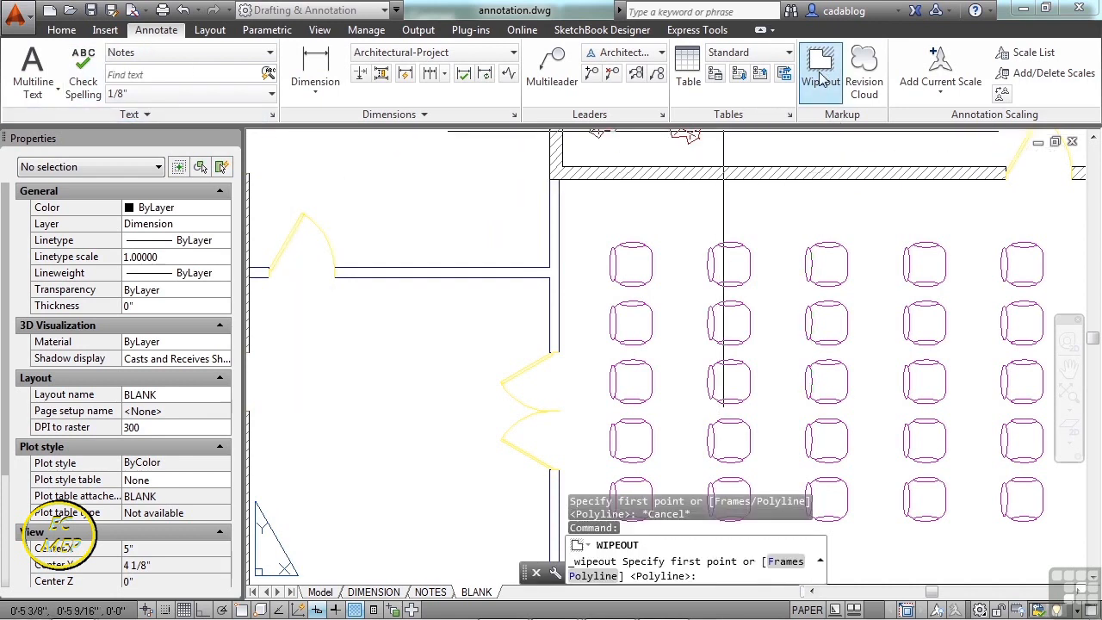
left_click(448, 222)
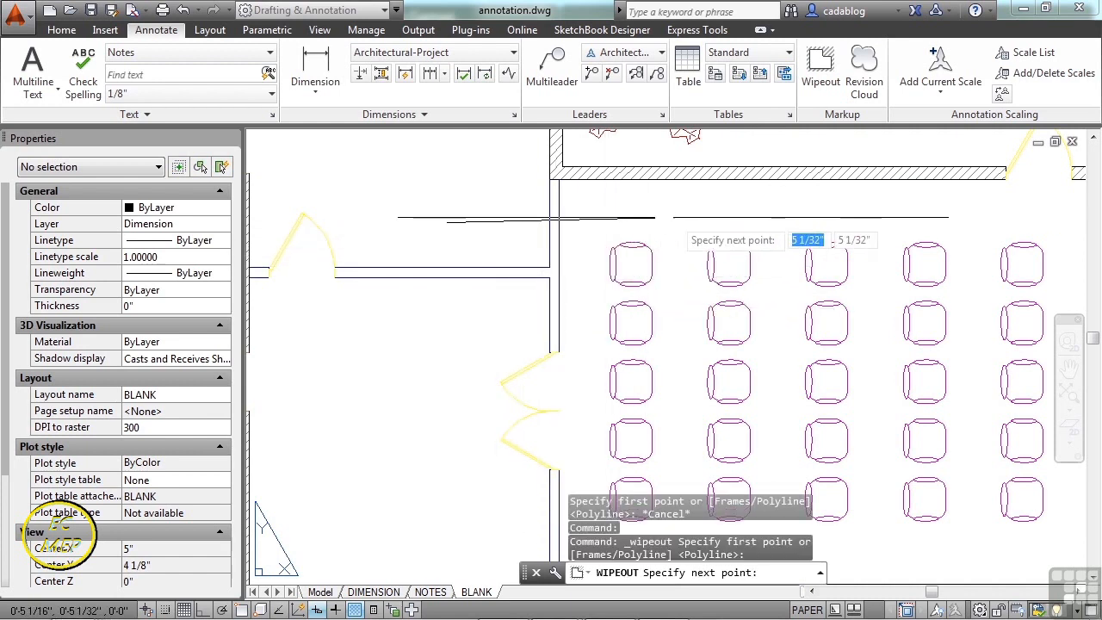
left_click(674, 217)
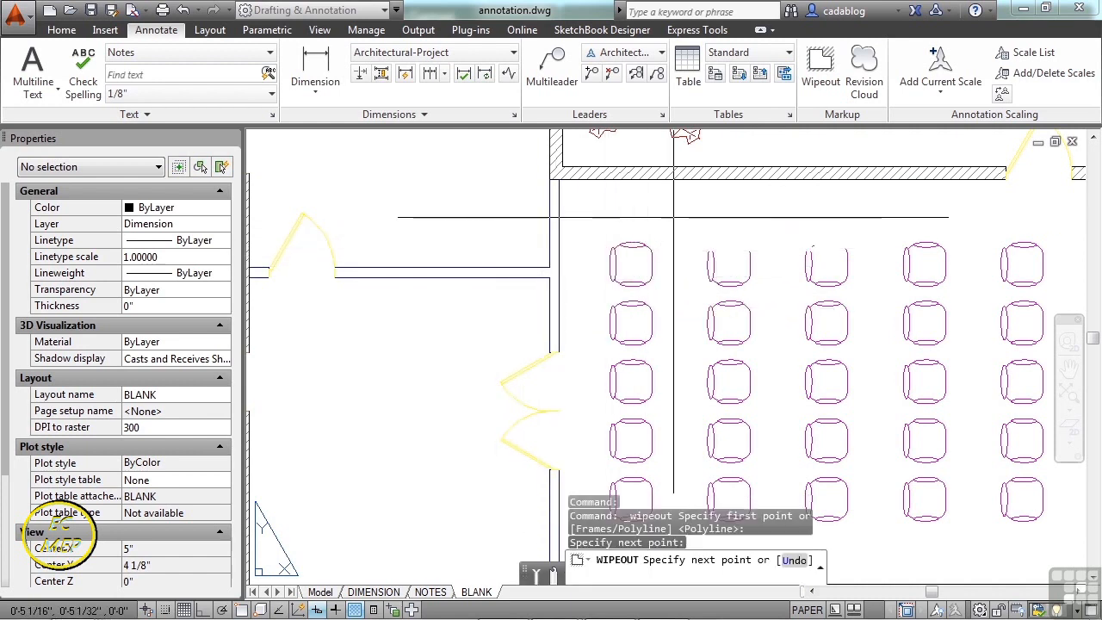
left_click(674, 307)
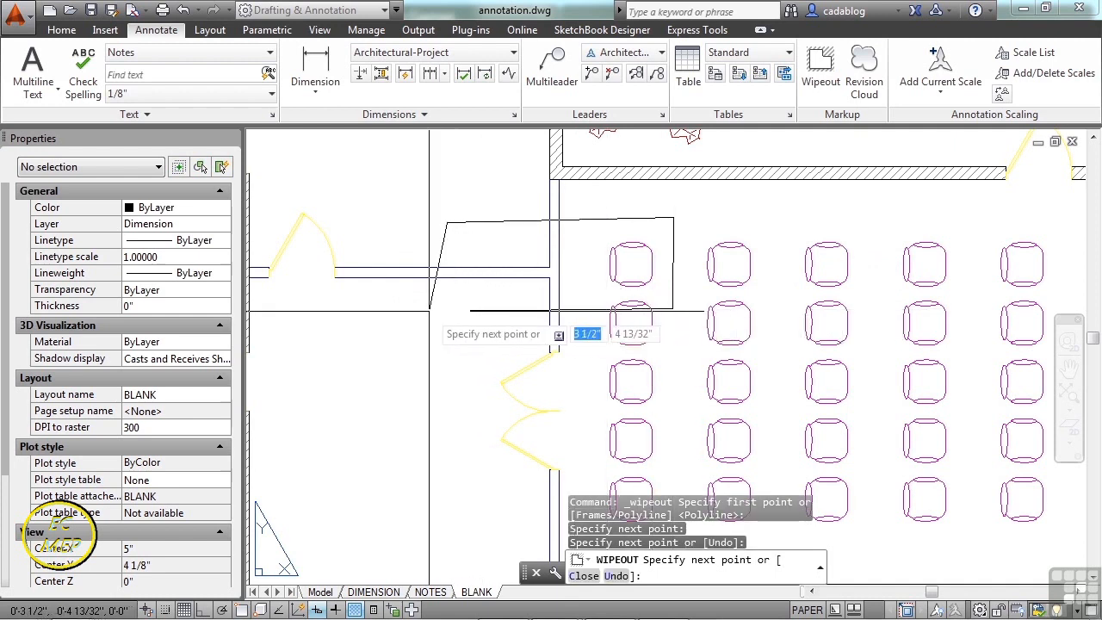
left_click(447, 309)
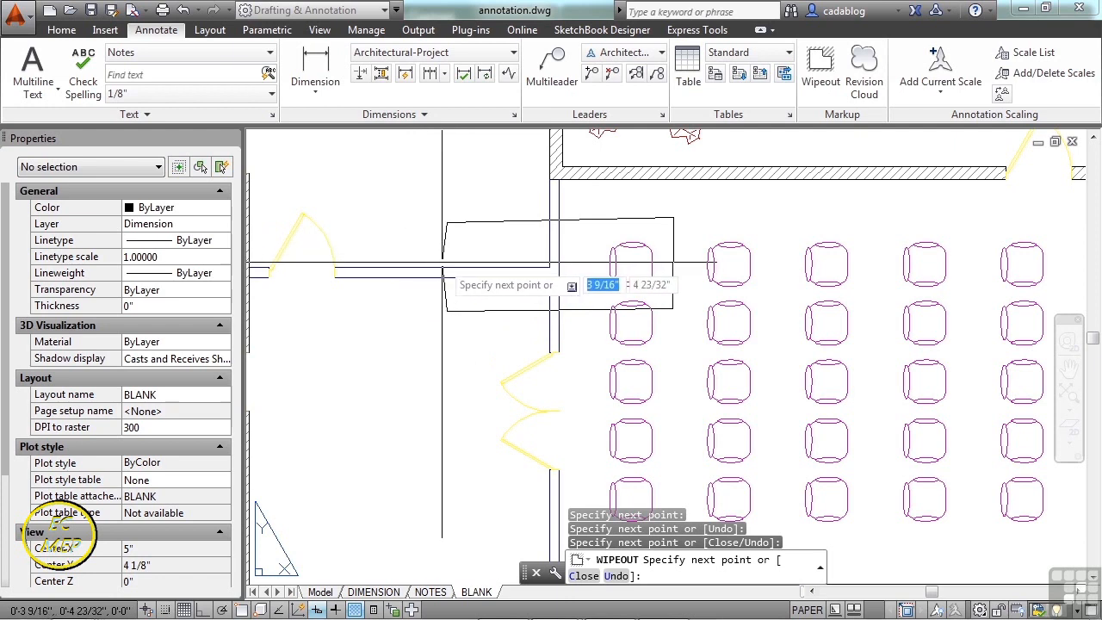
key("Return")
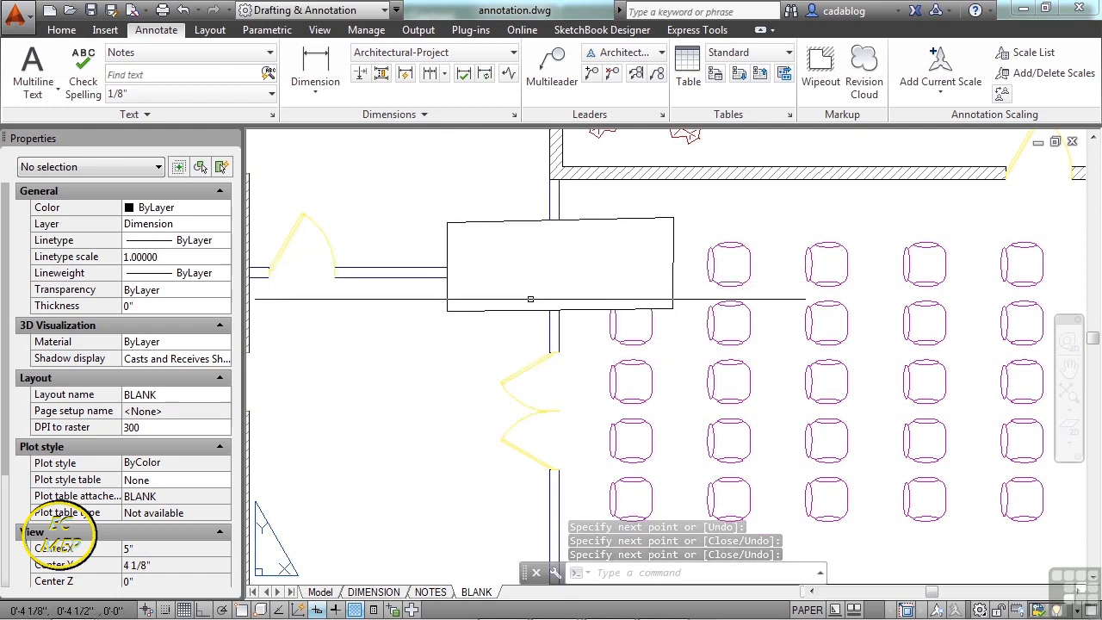
left_click(529, 309)
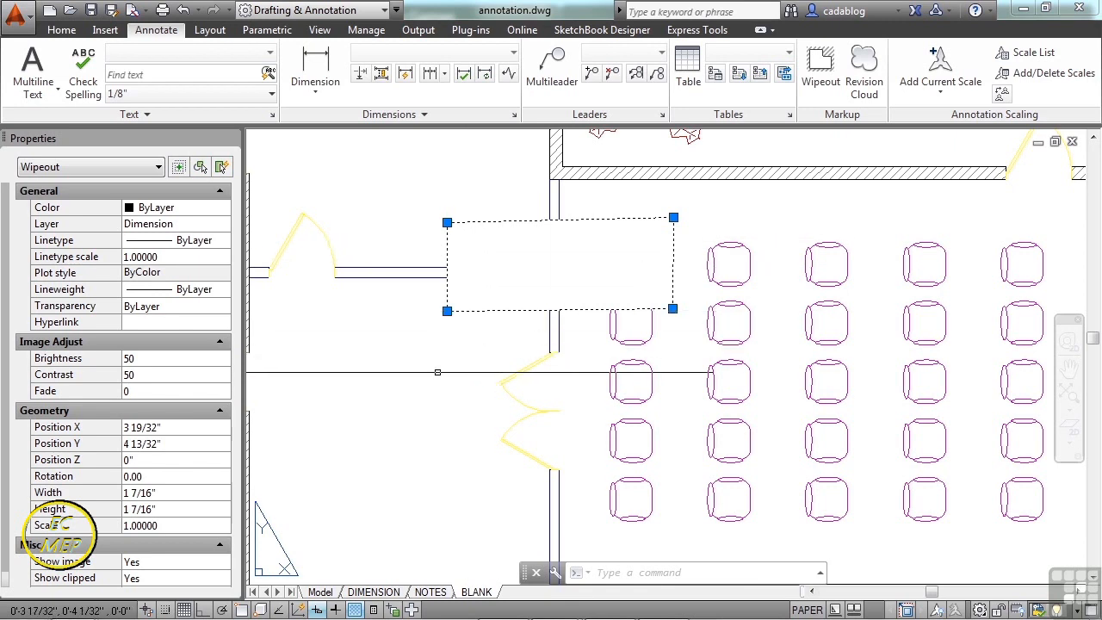
- Place the multiline text 'this is text' in a two-corner box beside the chair room
key("Escape")
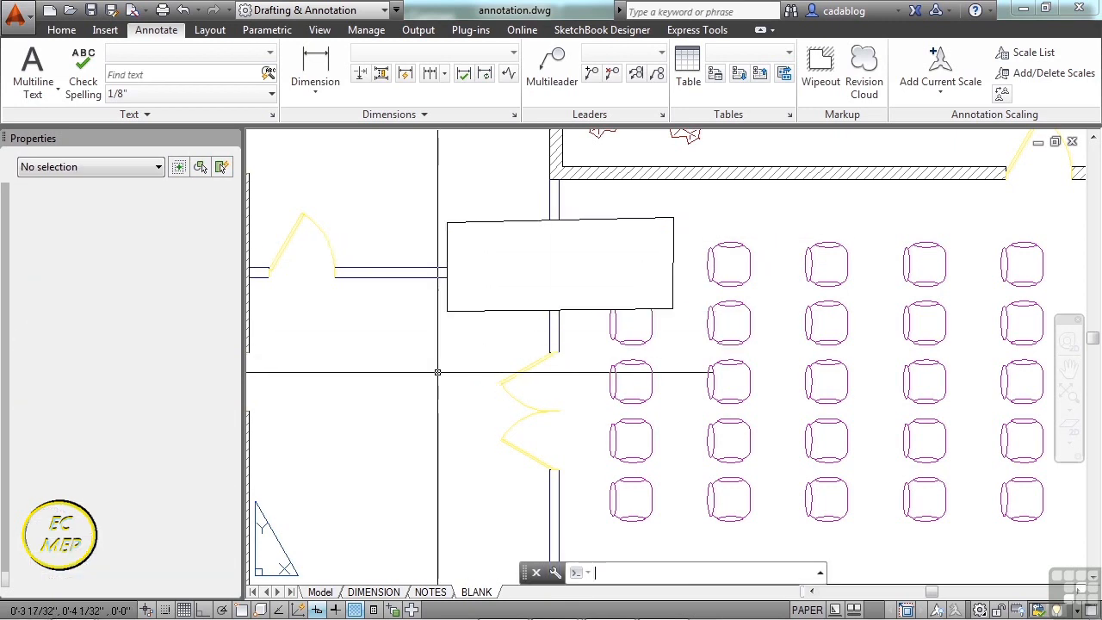
type("t")
key("Return")
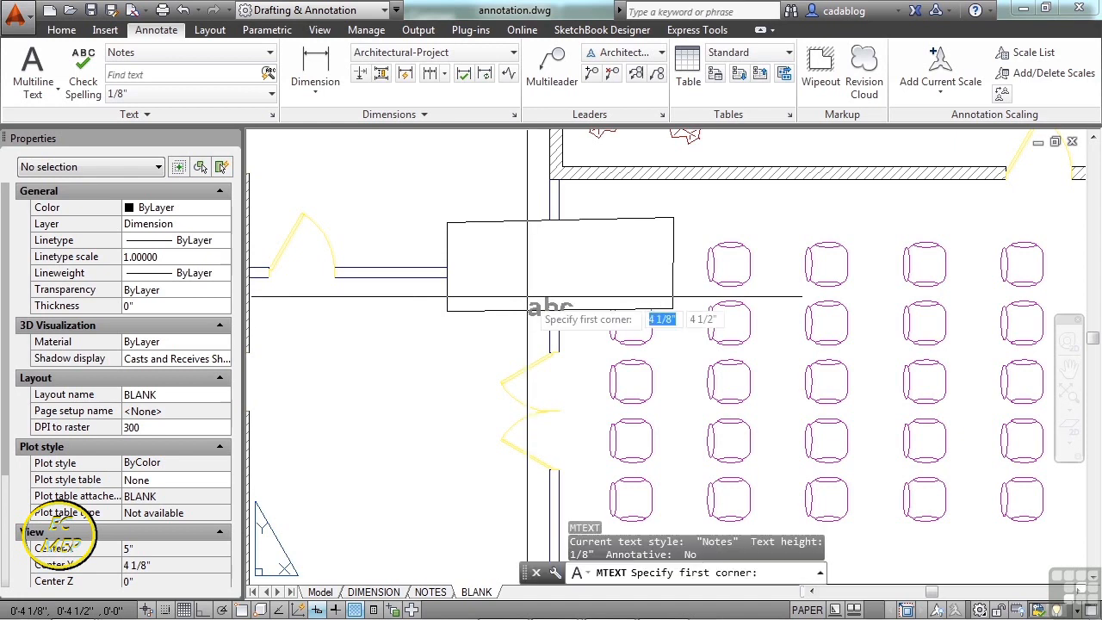
left_click(472, 246)
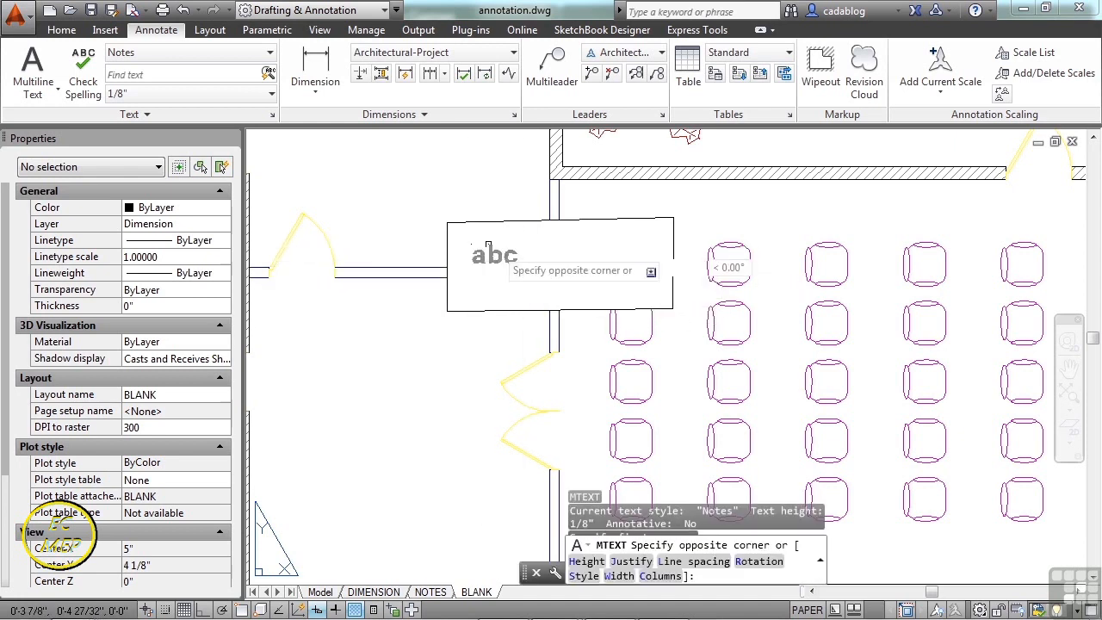
left_click(556, 288)
type("this is text")
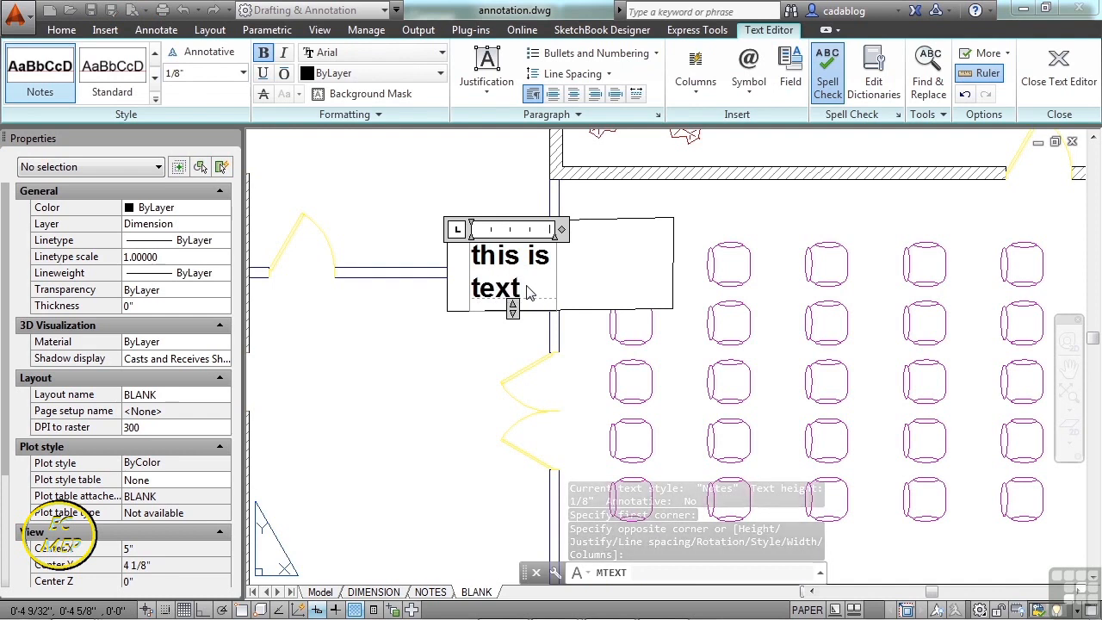
left_click(447, 365)
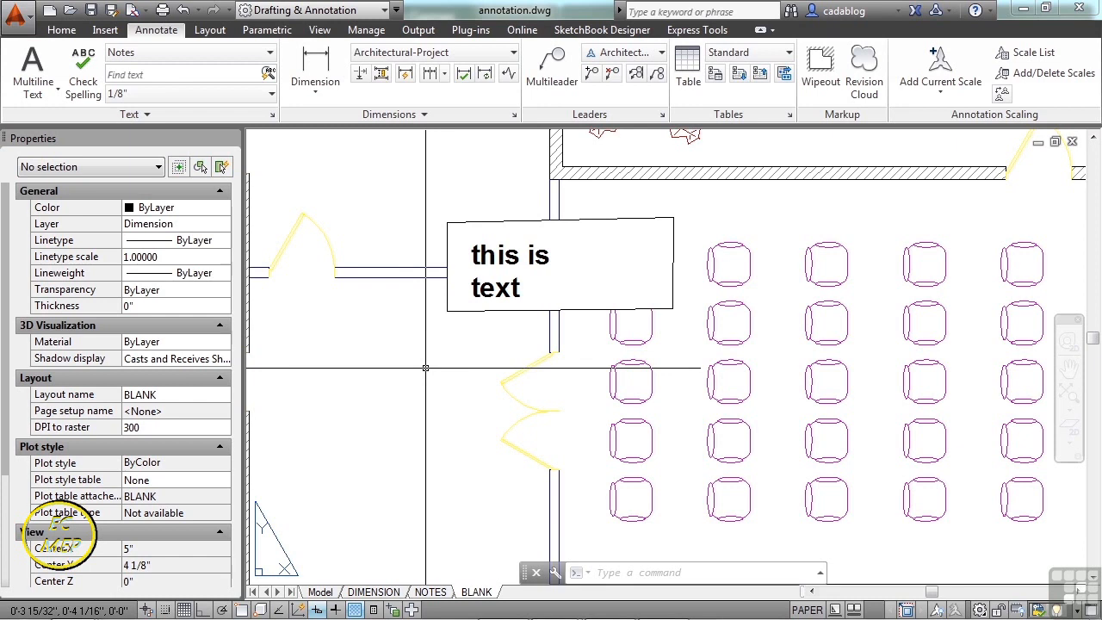
- Draw a closed six-point polyline outline around the central chairs
type("pl")
key("Return")
scroll(448, 336, "down", 2)
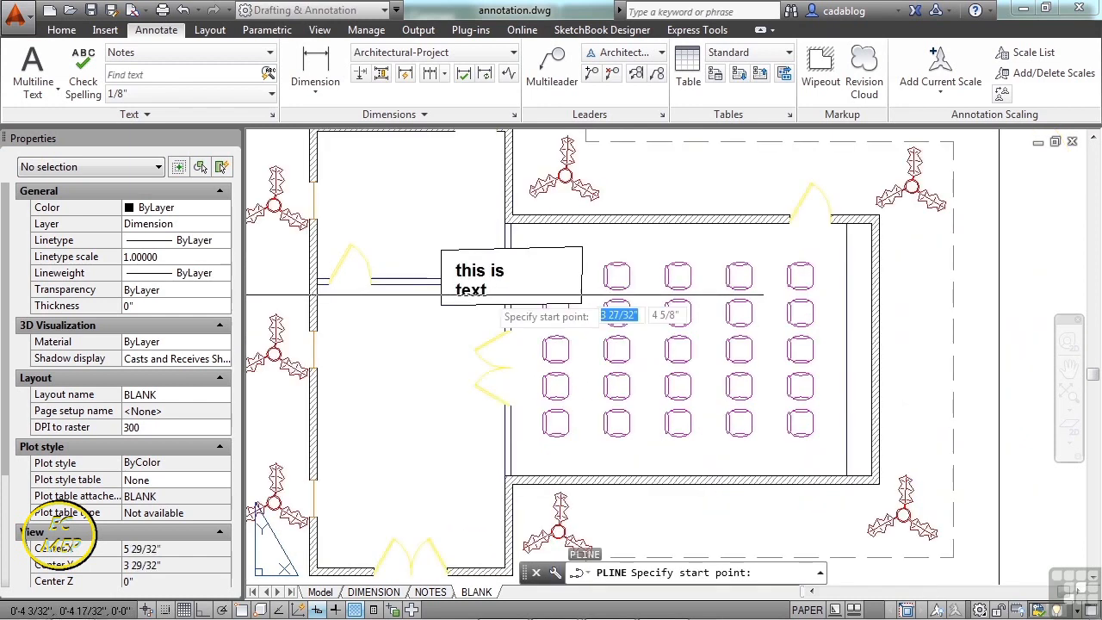
scroll(652, 293, "up", 2)
left_click(654, 293)
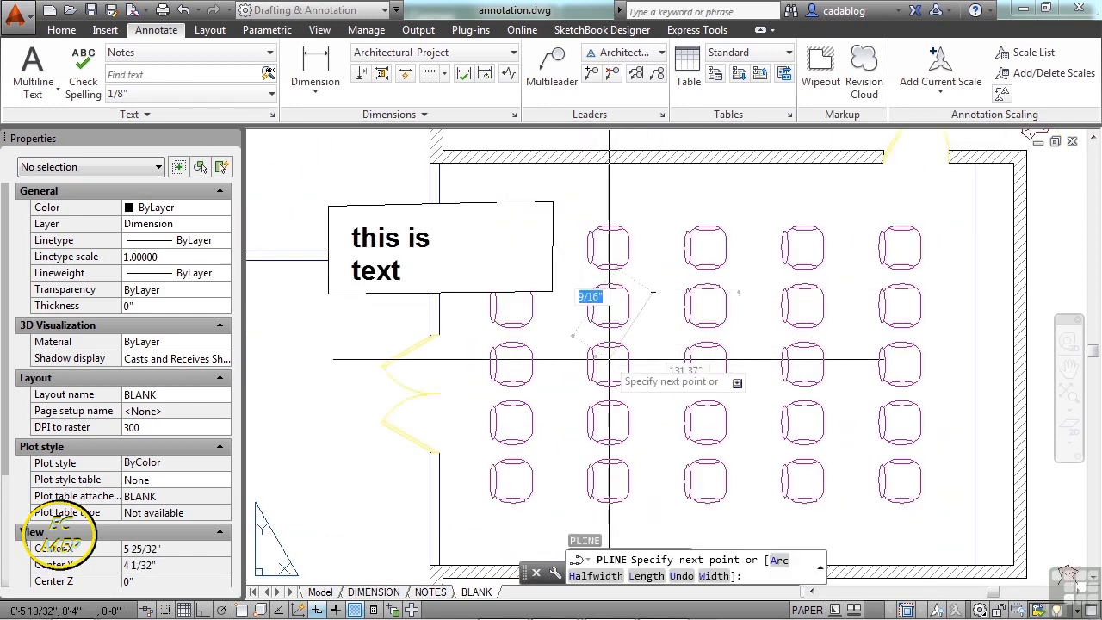
left_click(665, 341)
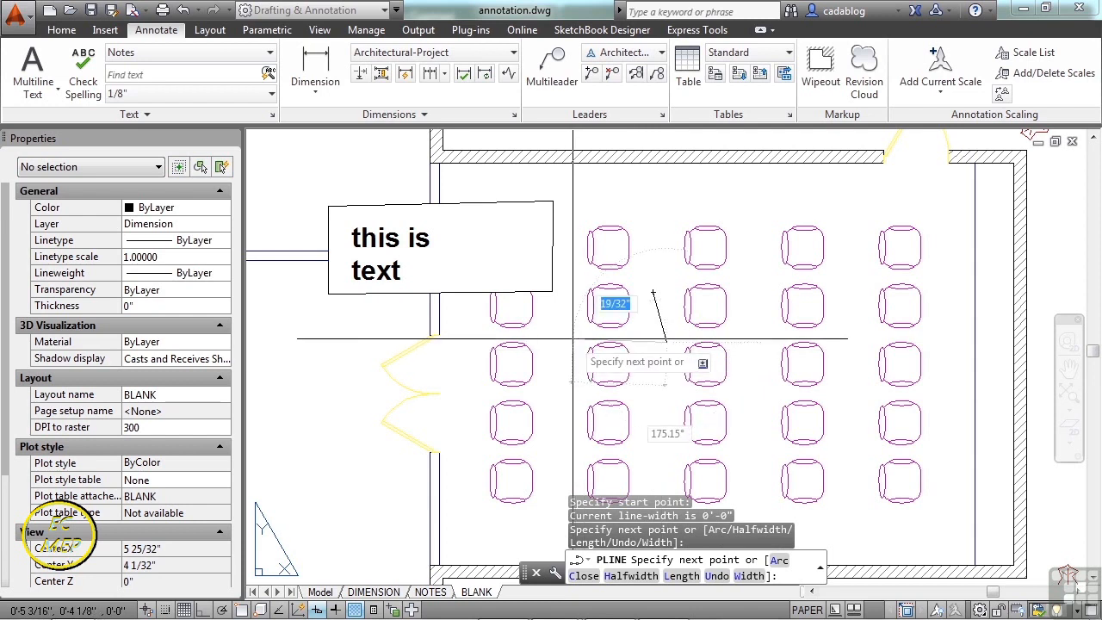
left_click(572, 339)
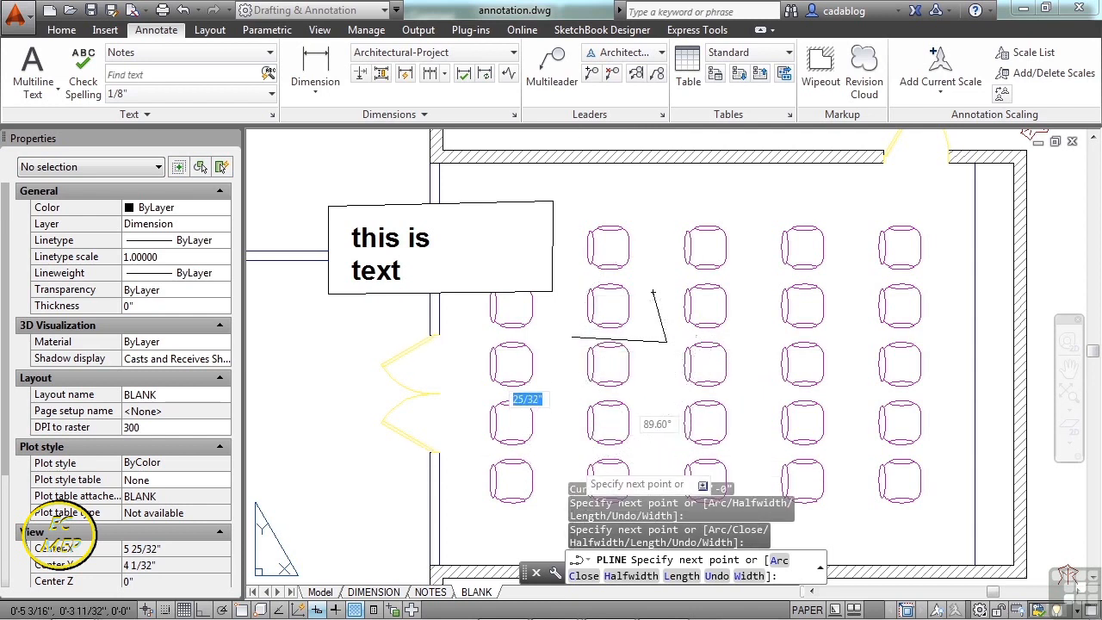
left_click(573, 459)
left_click(827, 459)
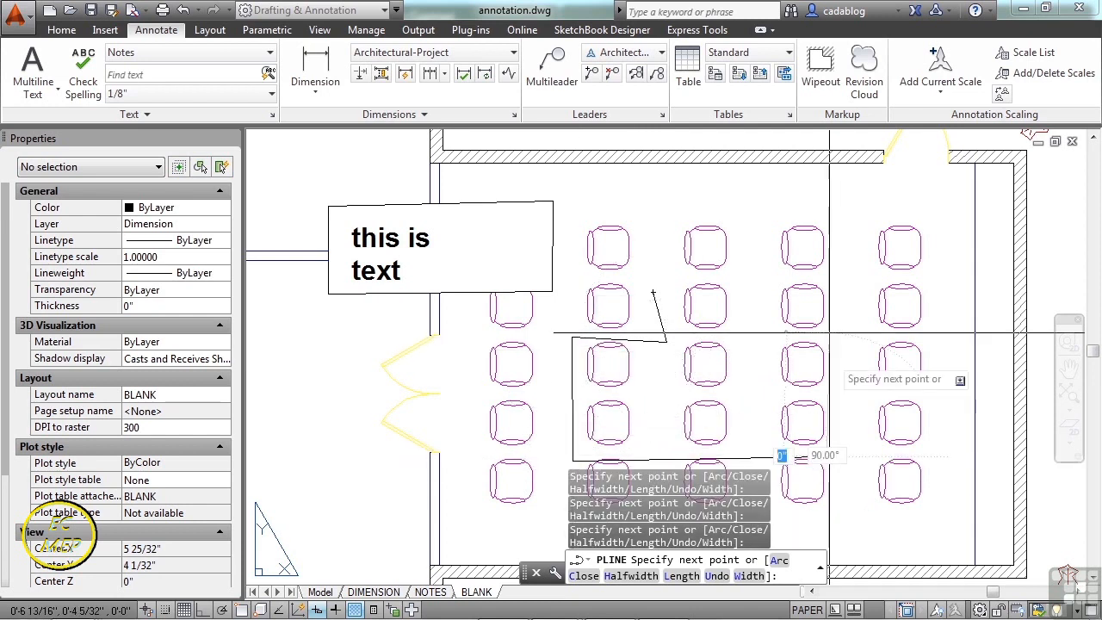
left_click(748, 328)
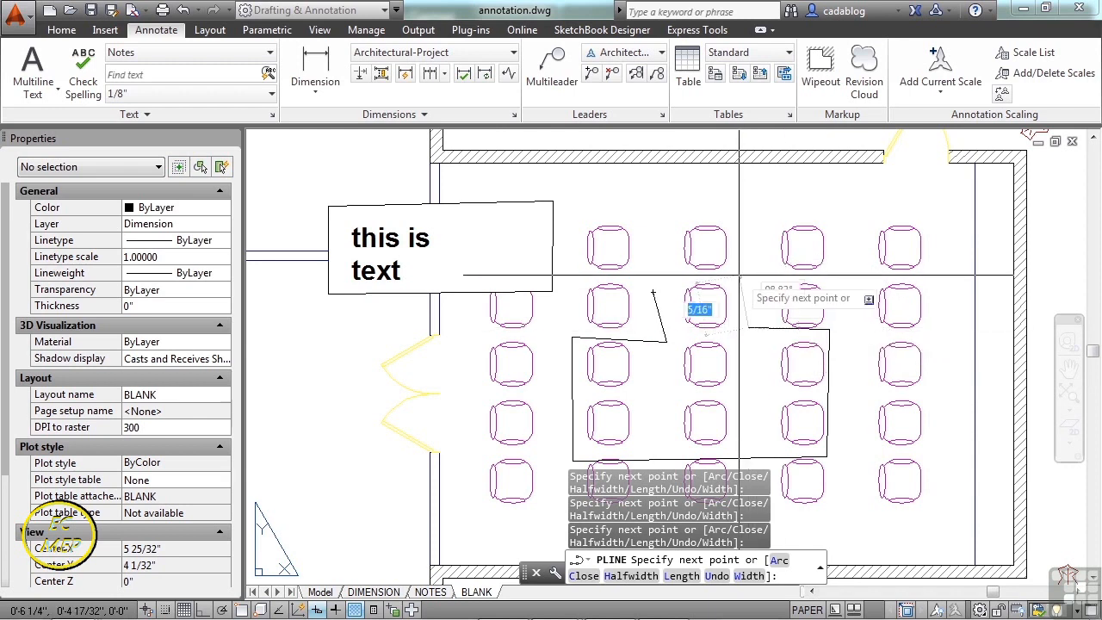
type("c")
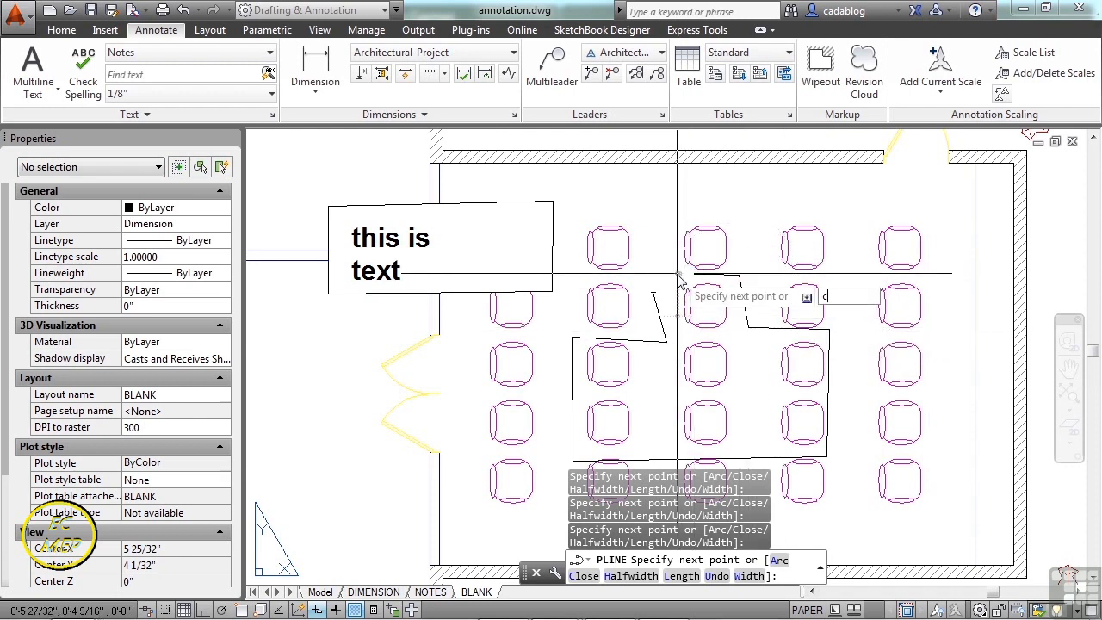
key("Return")
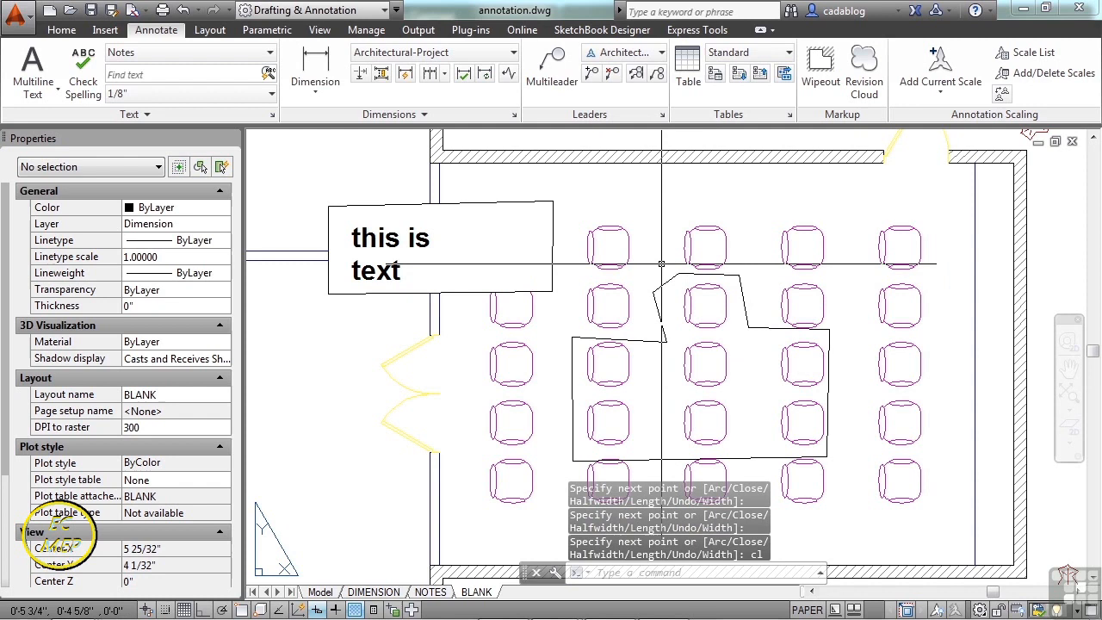
- Convert the closed polyline into a wipeout and erase the original outline
left_click(822, 73)
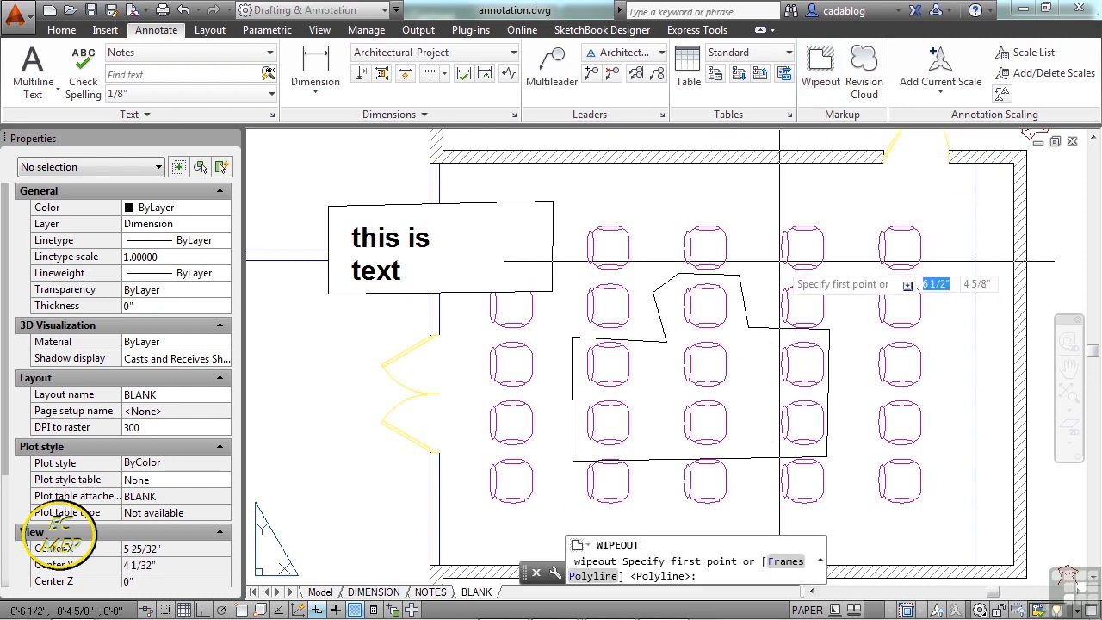
left_click(591, 576)
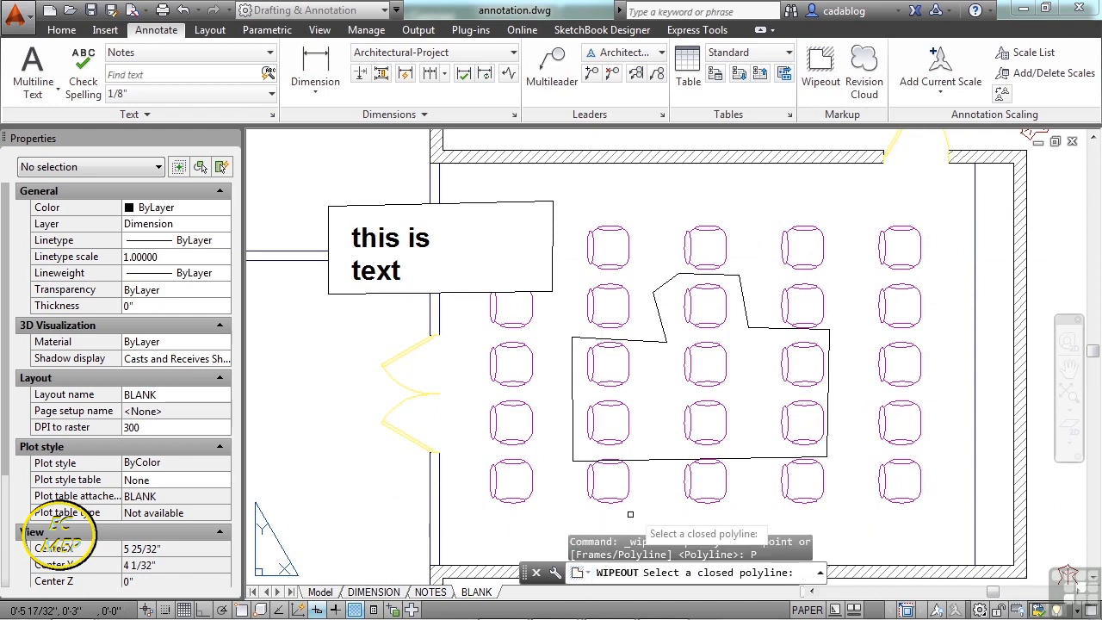
left_click(656, 458)
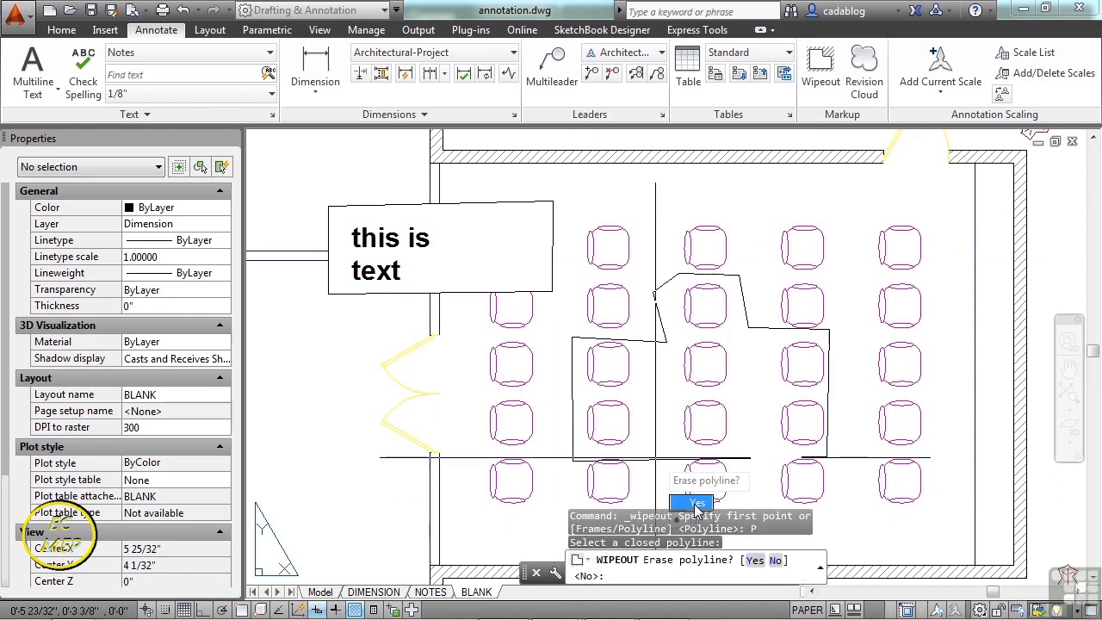
left_click(755, 561)
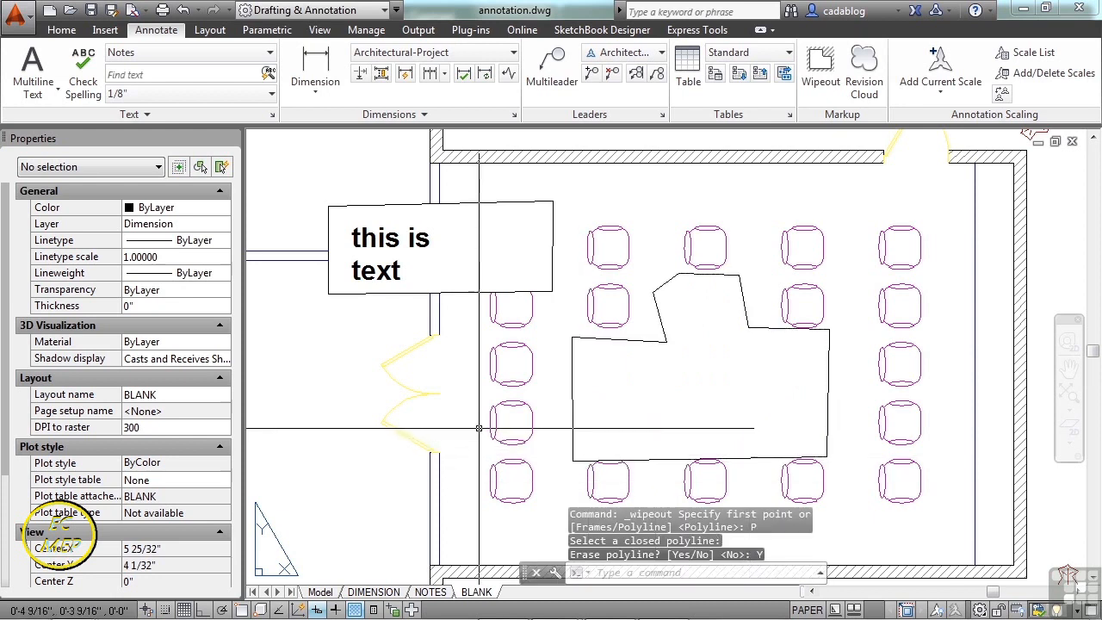
middle_click_drag(487, 420, 500, 397)
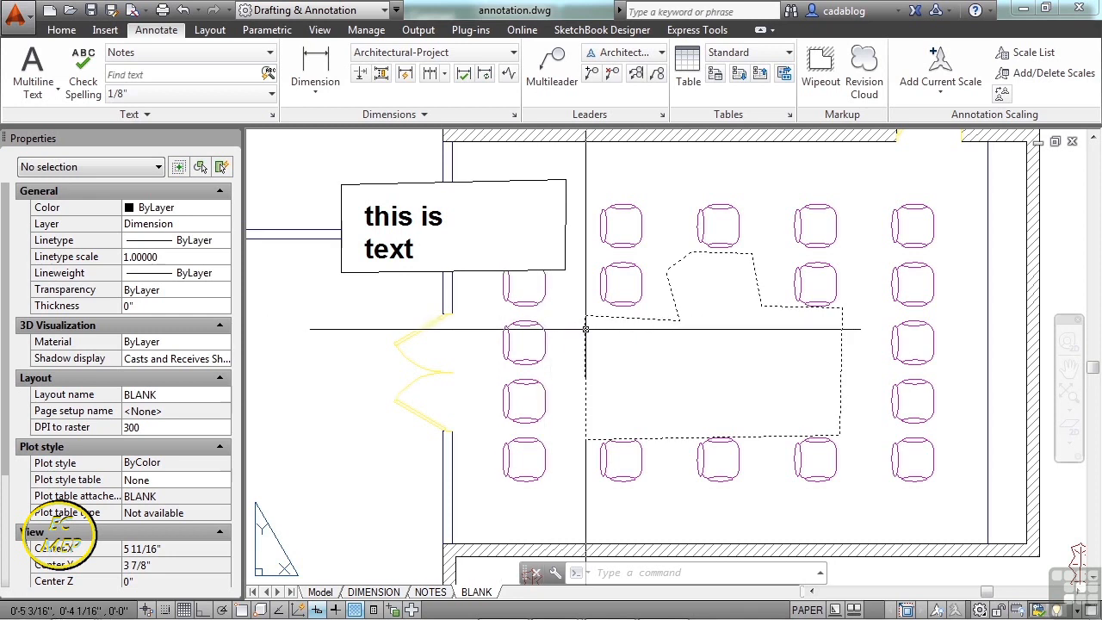
- Turn wipeout frames on, then switch them off again
left_click(819, 84)
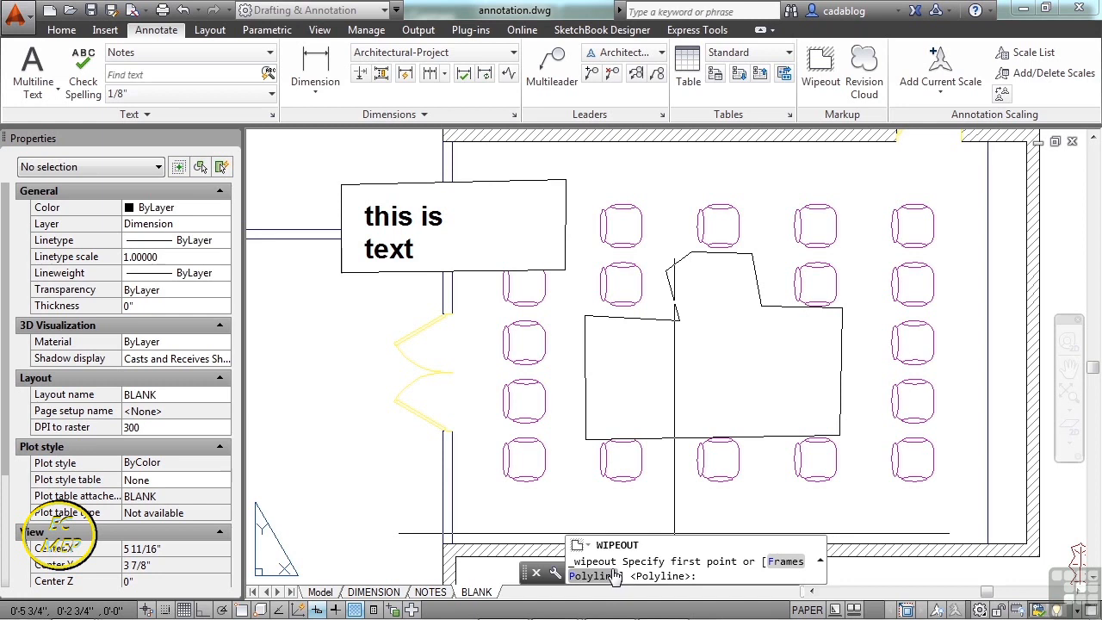
left_click(783, 562)
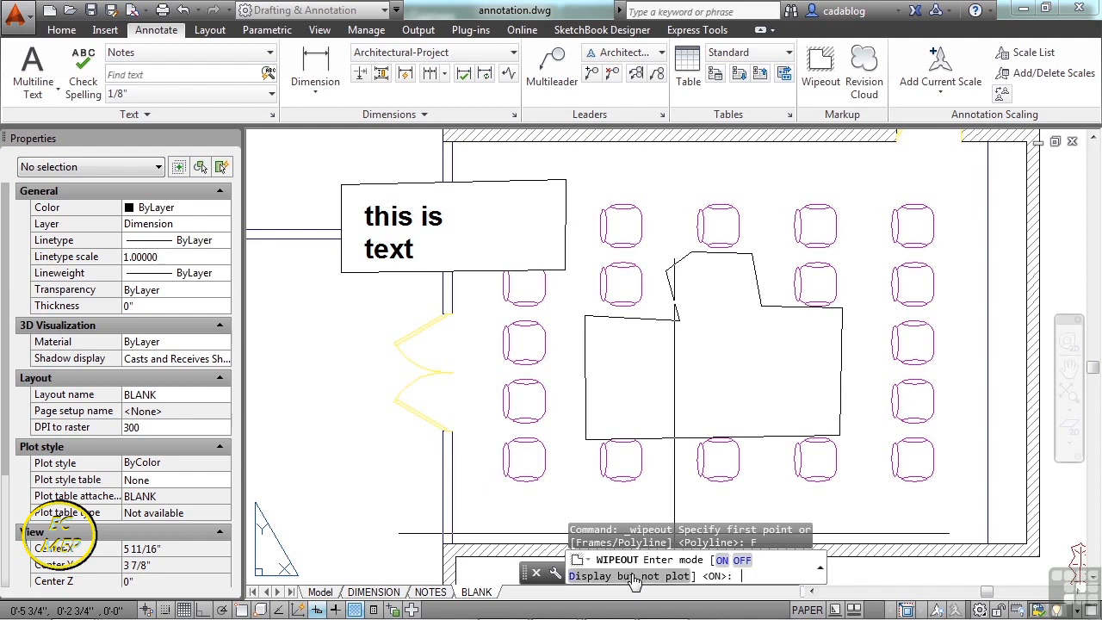
left_click(722, 561)
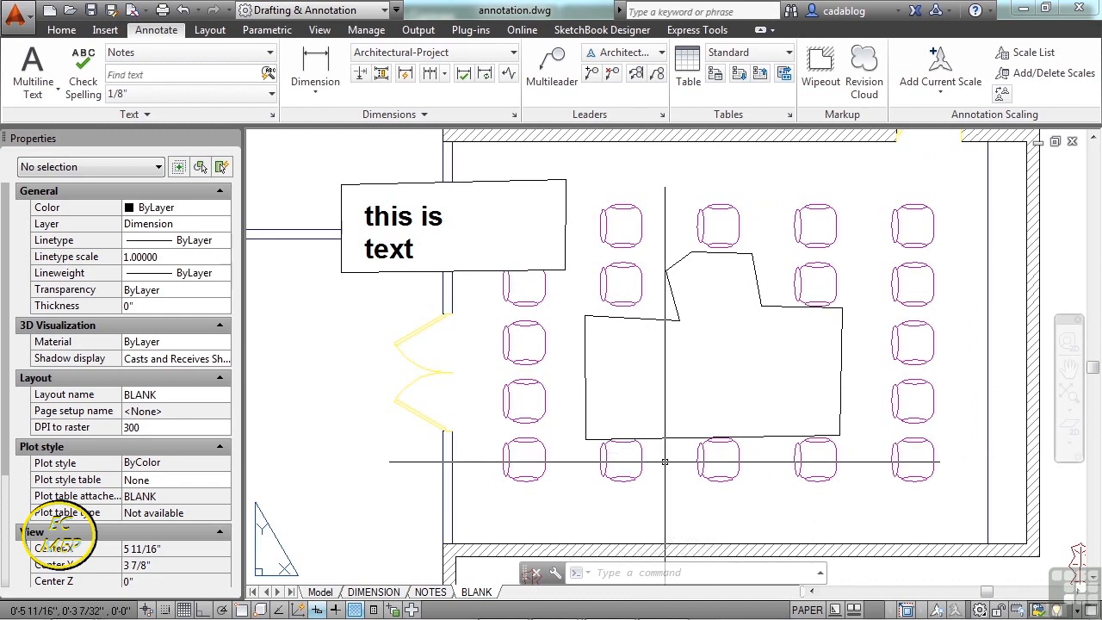
left_click(820, 69)
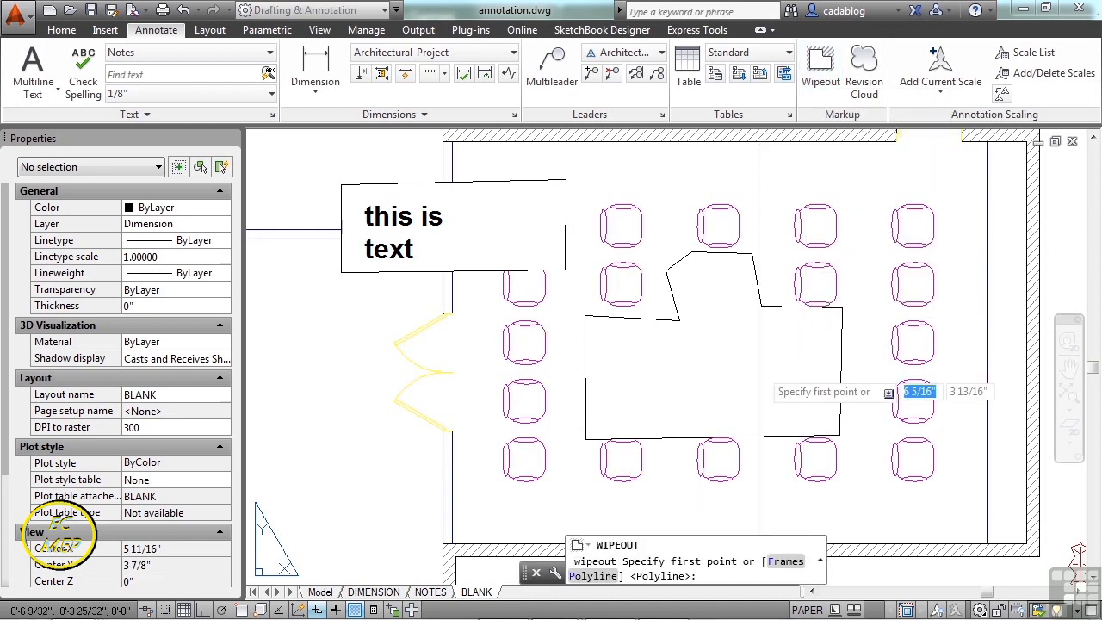
left_click(785, 561)
left_click(741, 560)
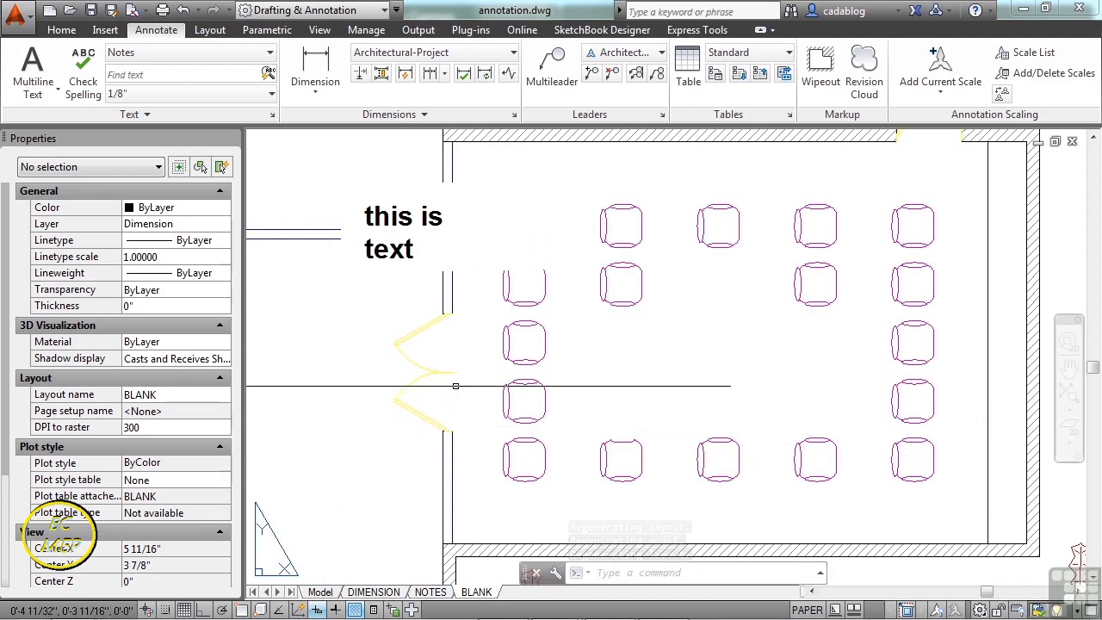
- Find the hidden wipeouts by selection and delete the one behind the text
left_click(548, 407)
key("Escape")
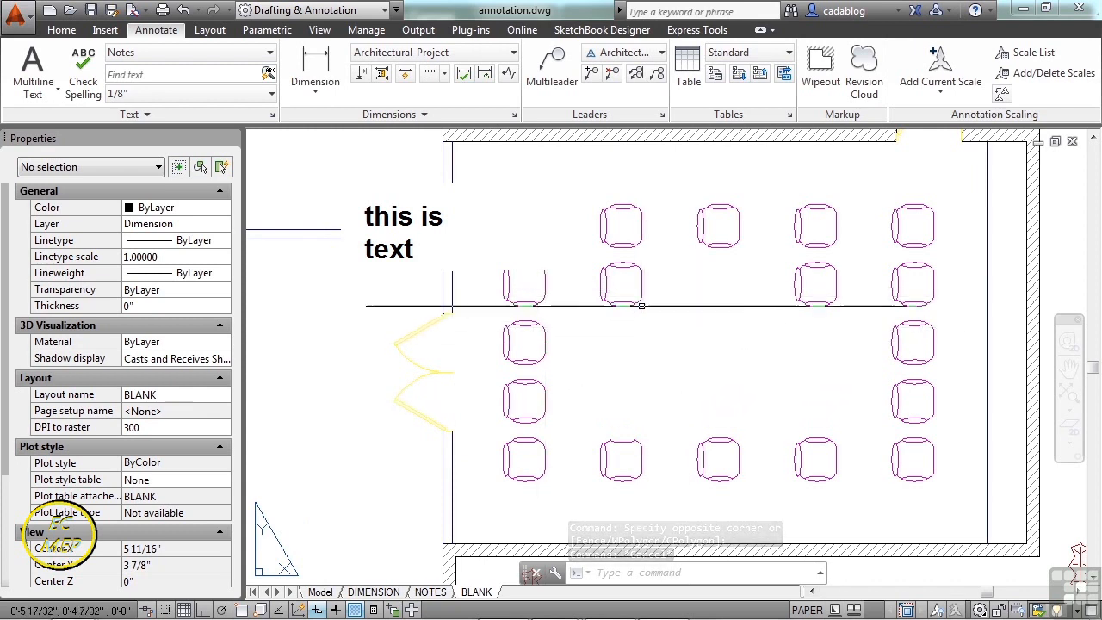
left_click(685, 218)
left_click(668, 335)
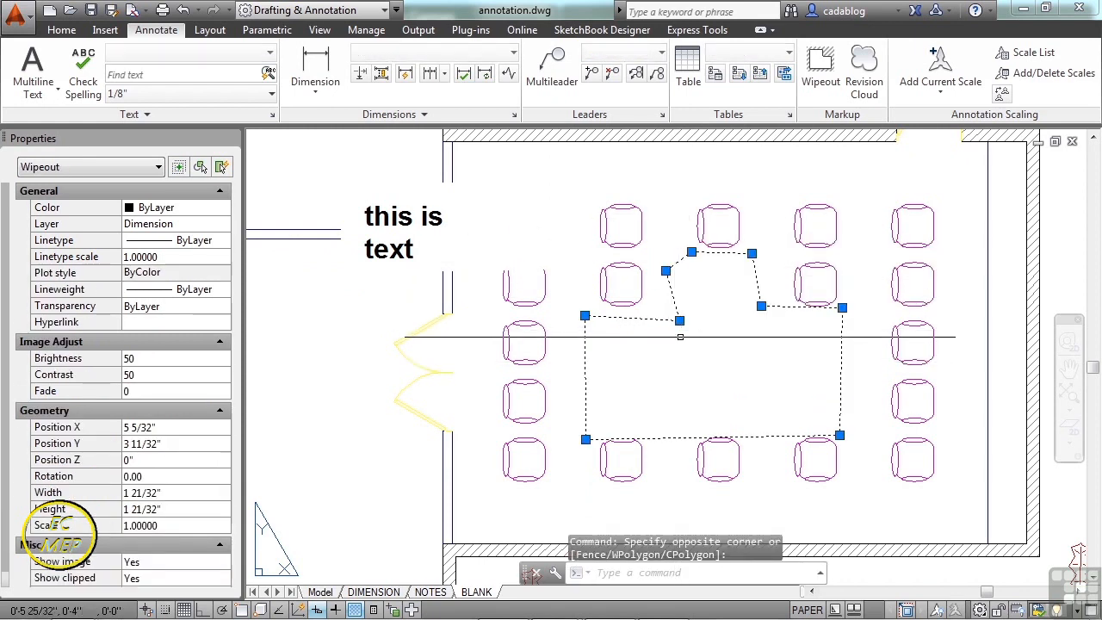
key("Escape")
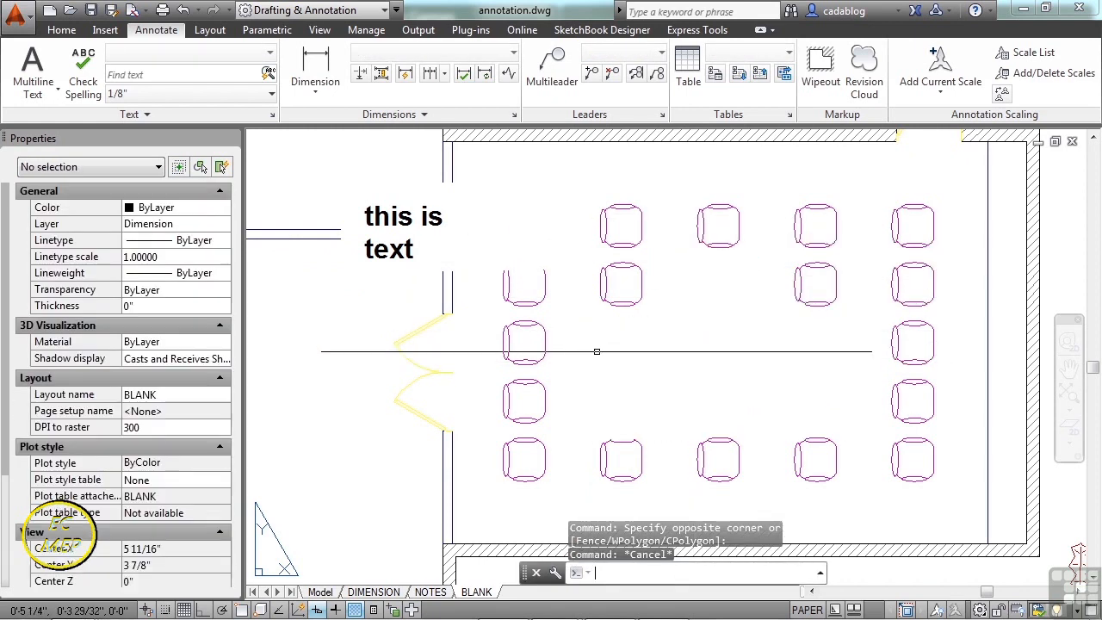
scroll(604, 321, "down", 4)
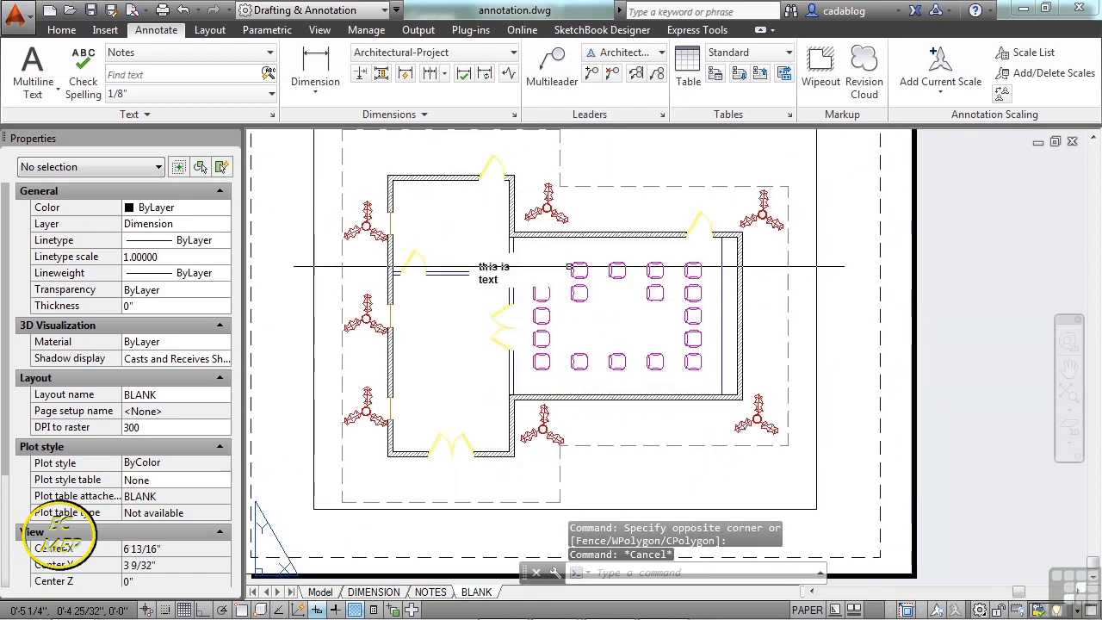
scroll(544, 264, "up", 4)
left_click(501, 222)
left_click(498, 261)
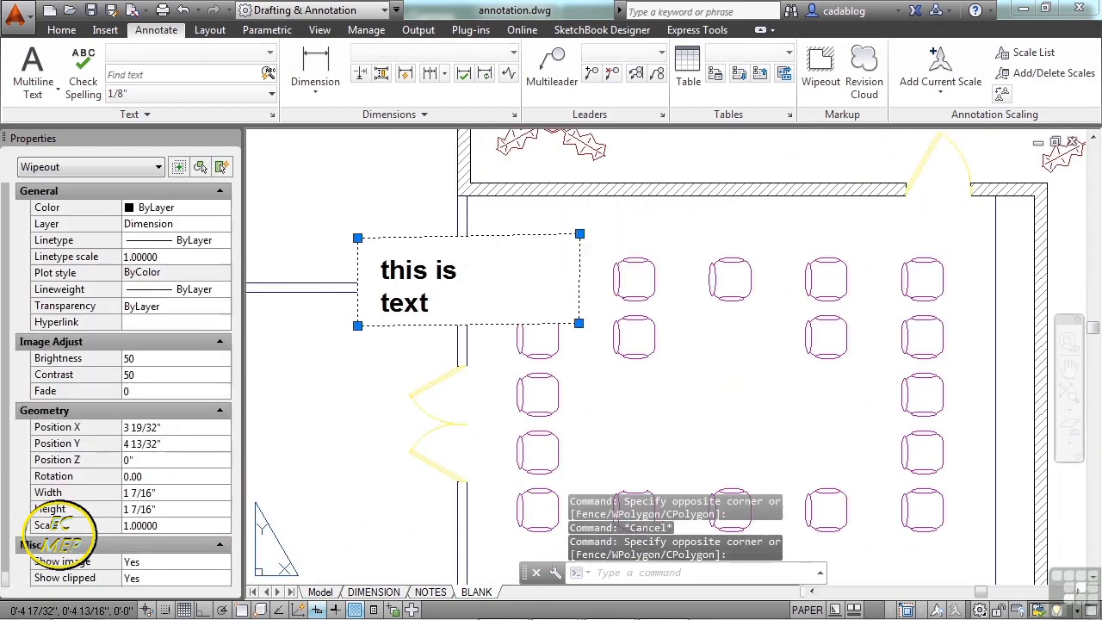
key("Delete")
- Set wipeout frames to Display but not plot
scroll(488, 255, "down", 2)
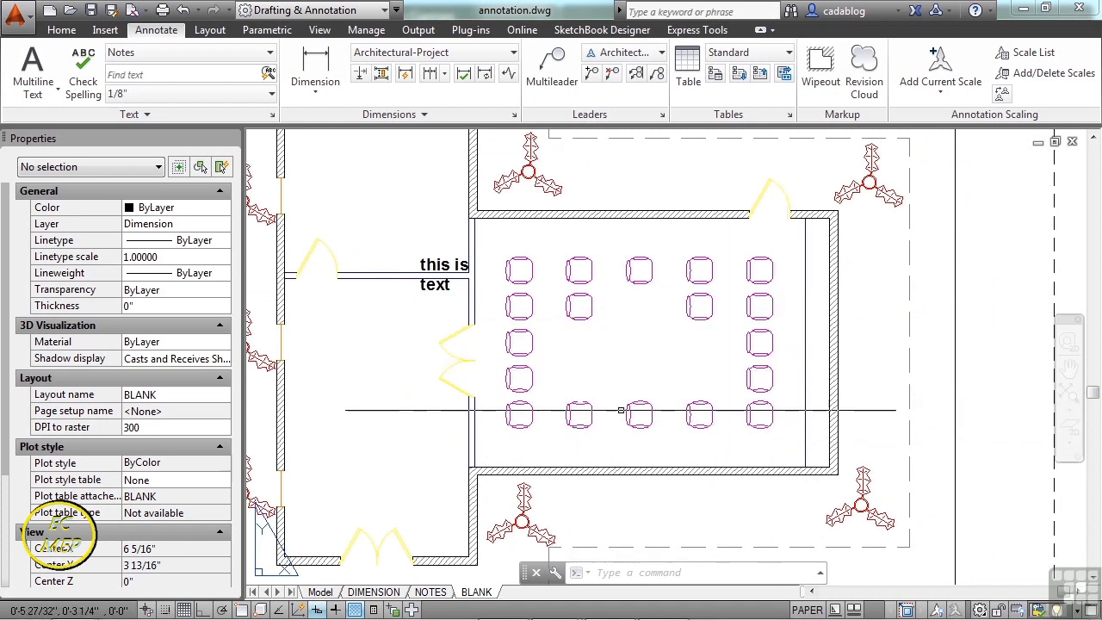
left_click(441, 455)
left_click(807, 185)
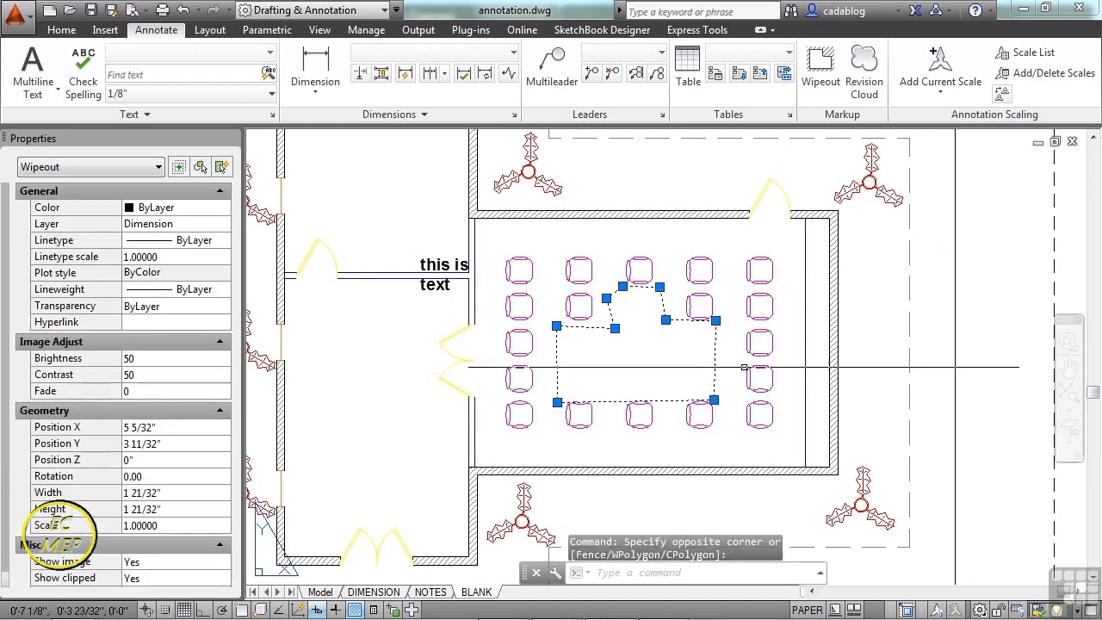
scroll(628, 374, "up", 2)
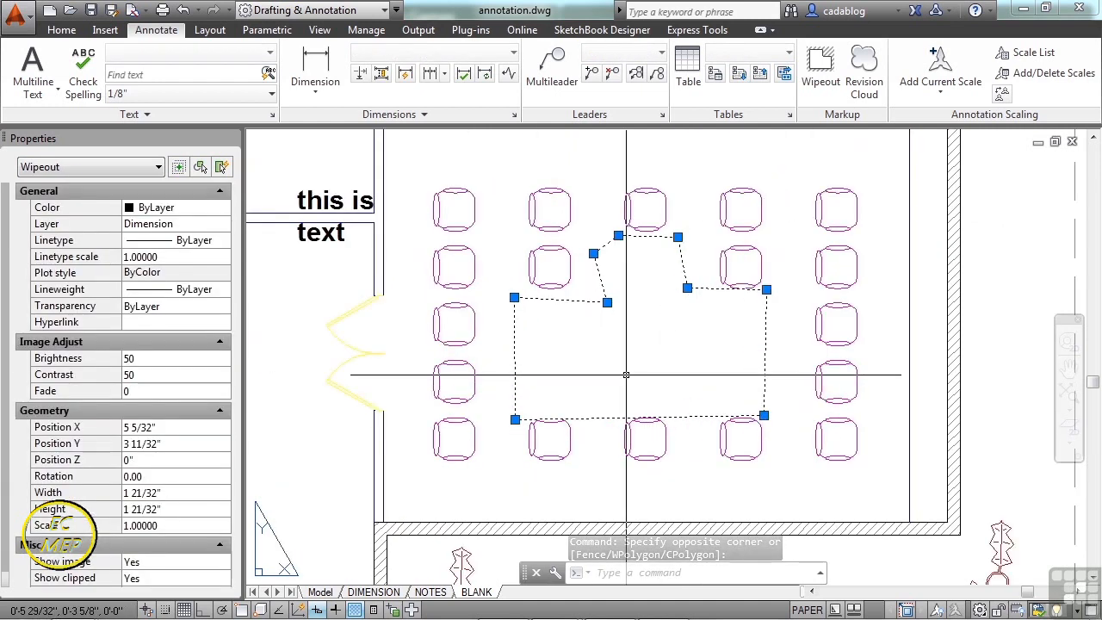
key("Escape")
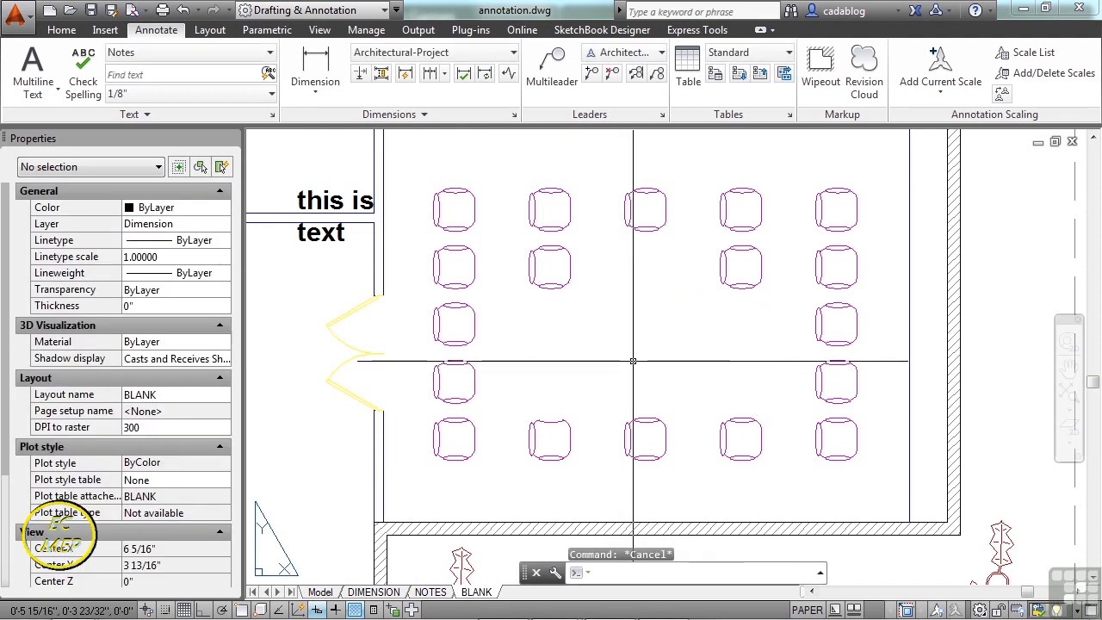
left_click(825, 67)
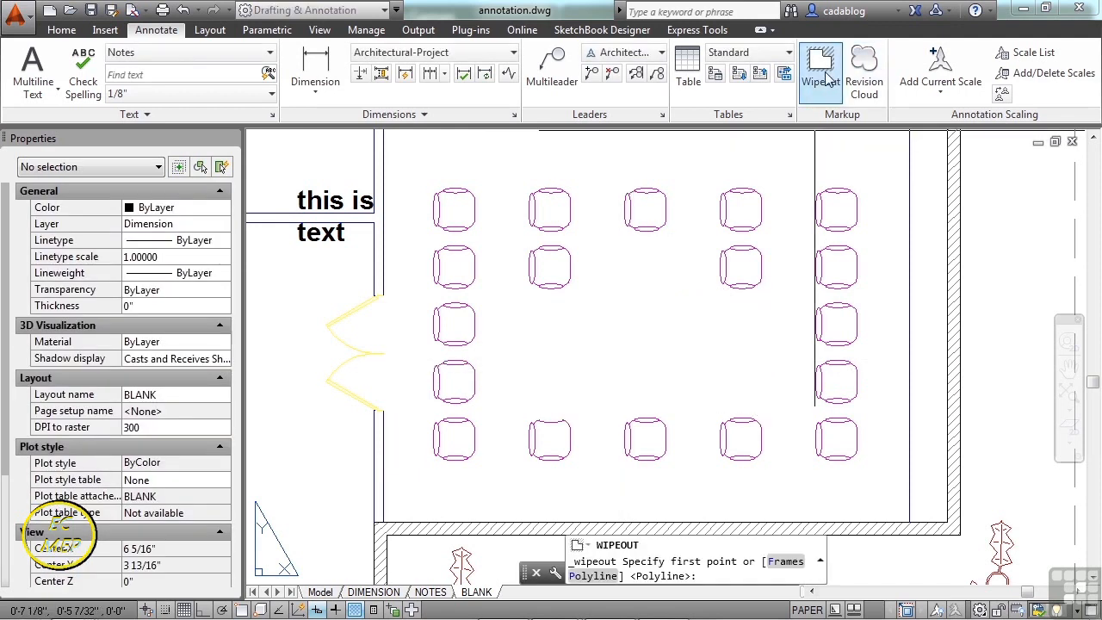
left_click(784, 561)
left_click(662, 578)
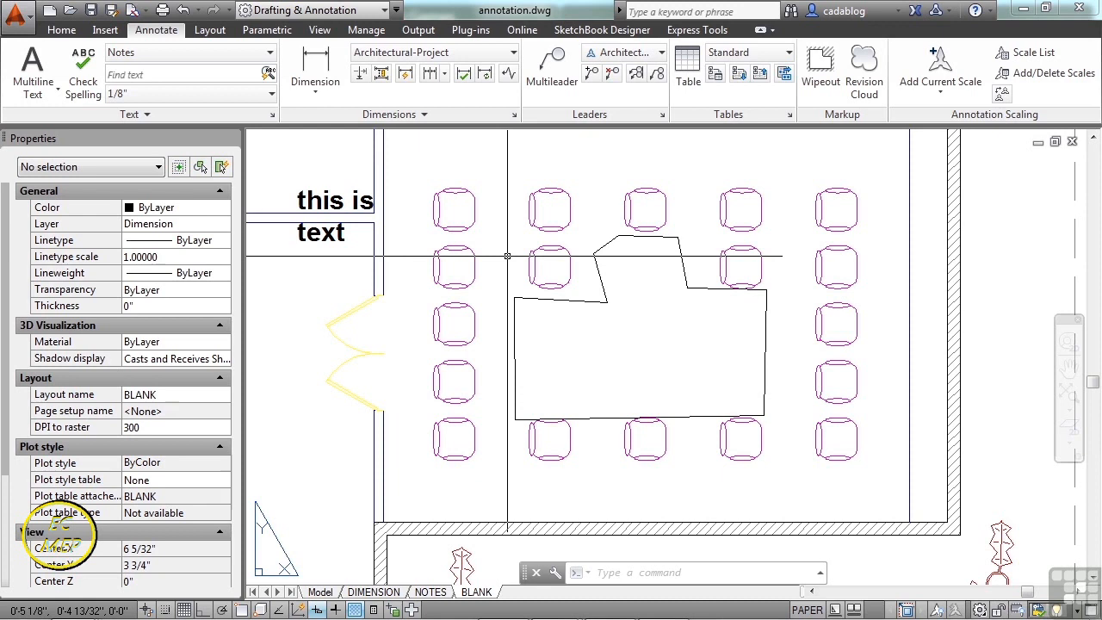
type("wipeoutfr")
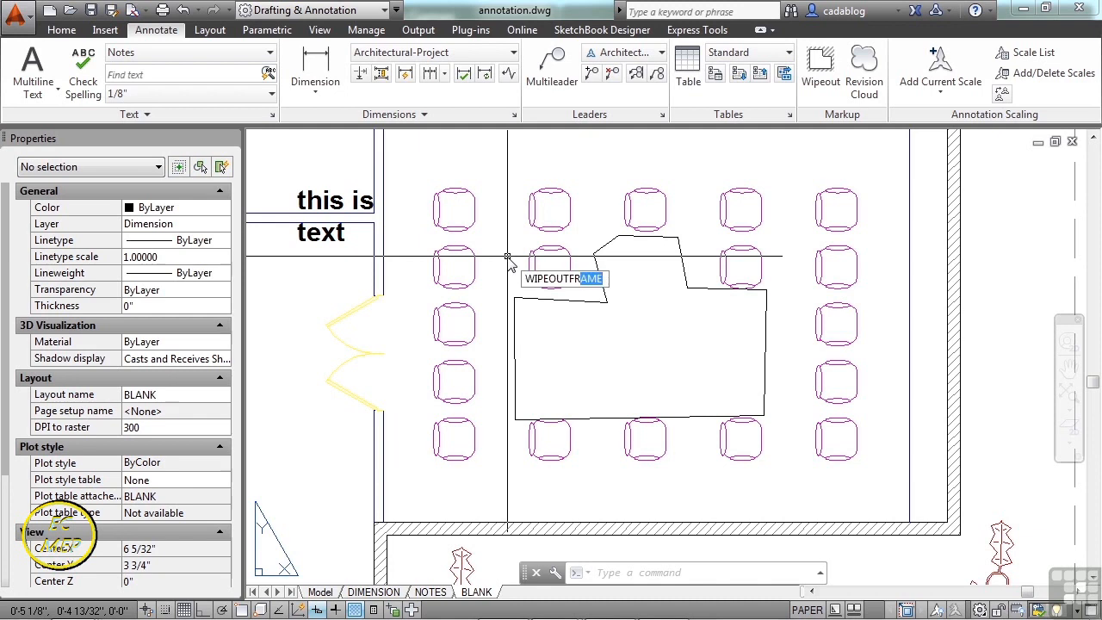
key("Return")
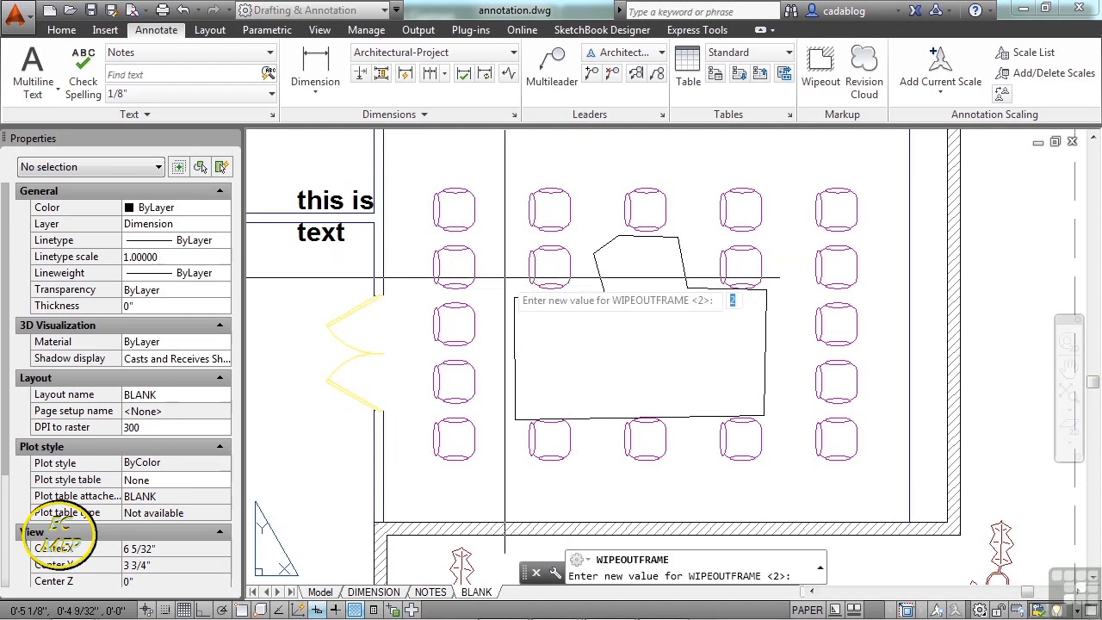
type("0")
key("Return")
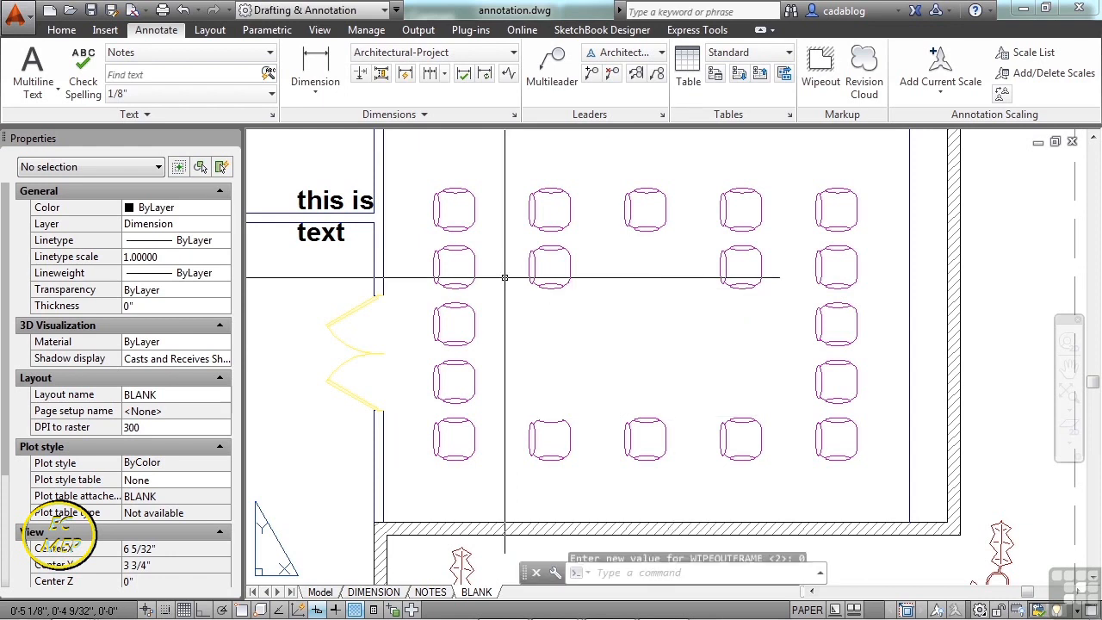
key("Return")
type("1")
key("Return")
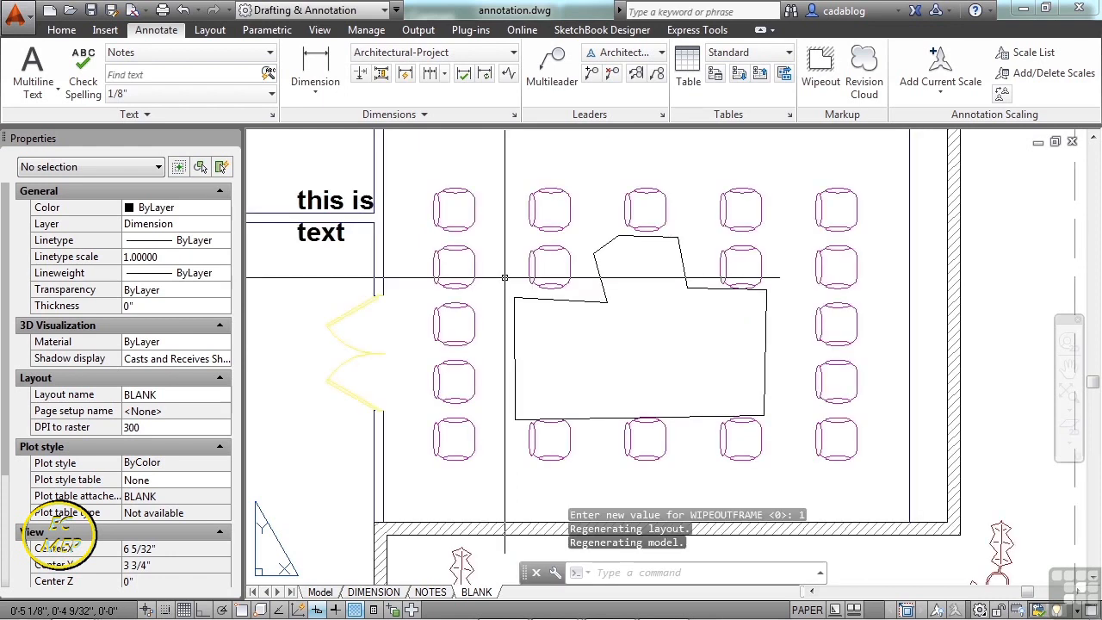
key("Return")
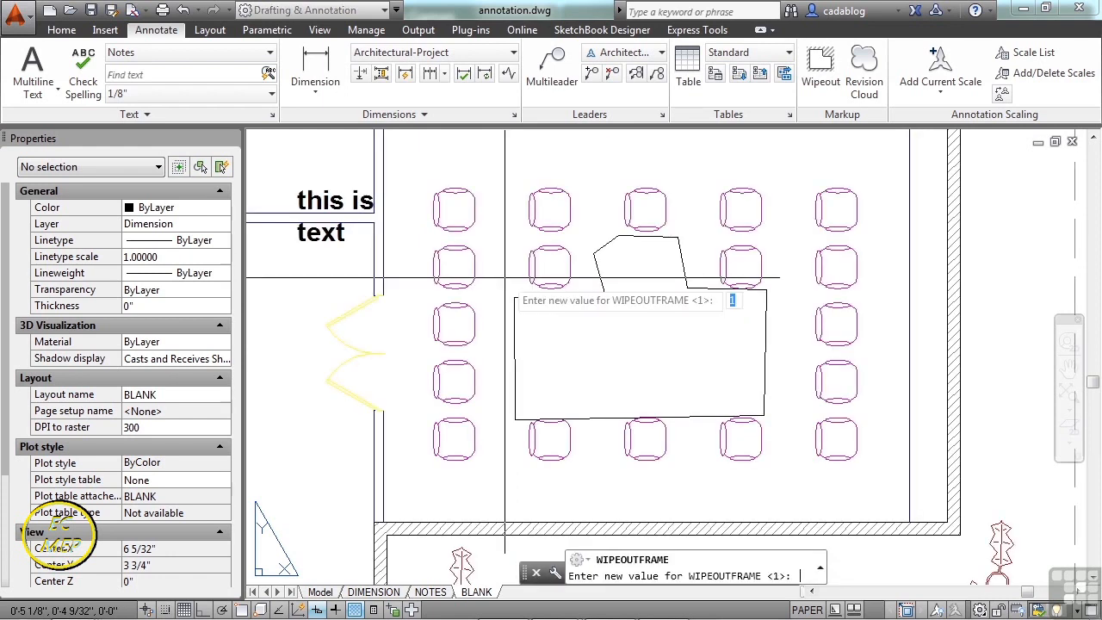
type("2")
key("Return")
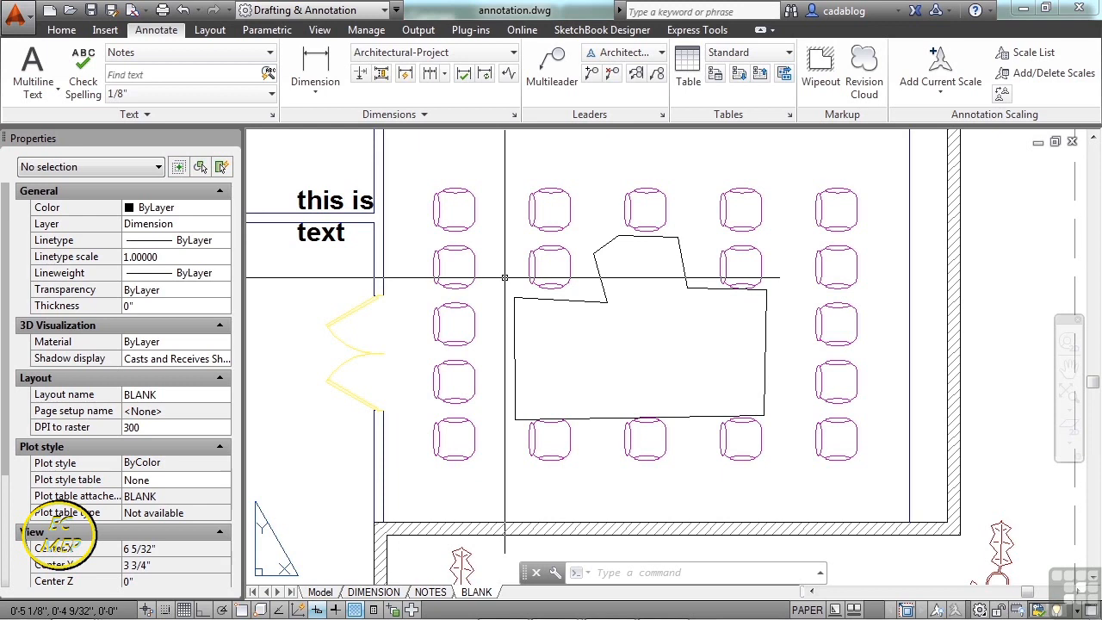
middle_click_drag(418, 230, 516, 269)
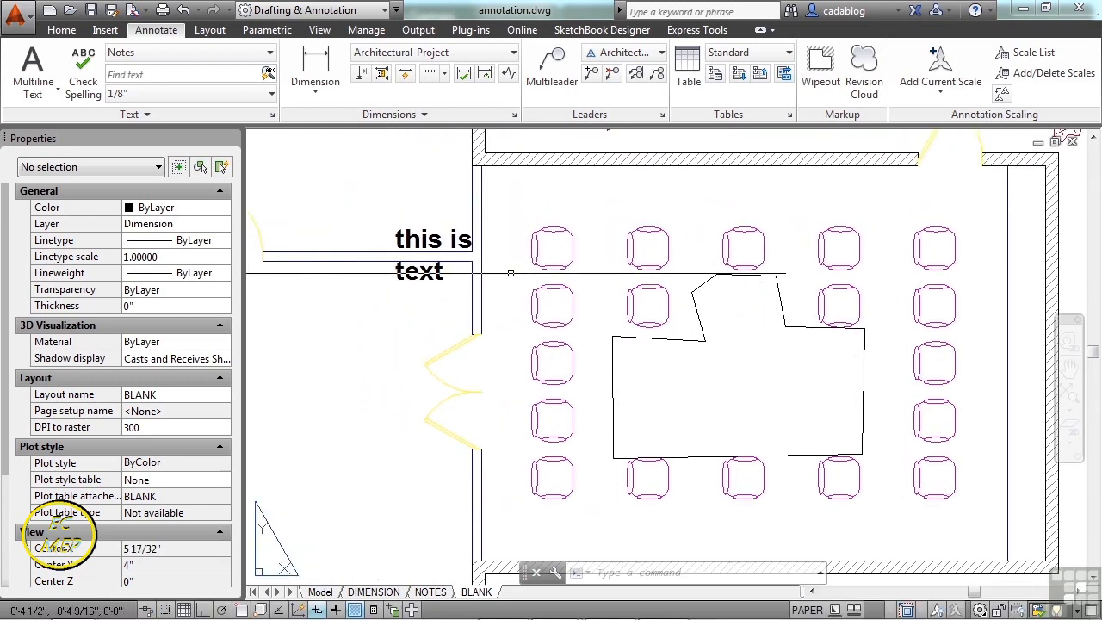
- Enable the note's background mask with 1.1 border offset and drawing background colour fill
left_click(437, 242)
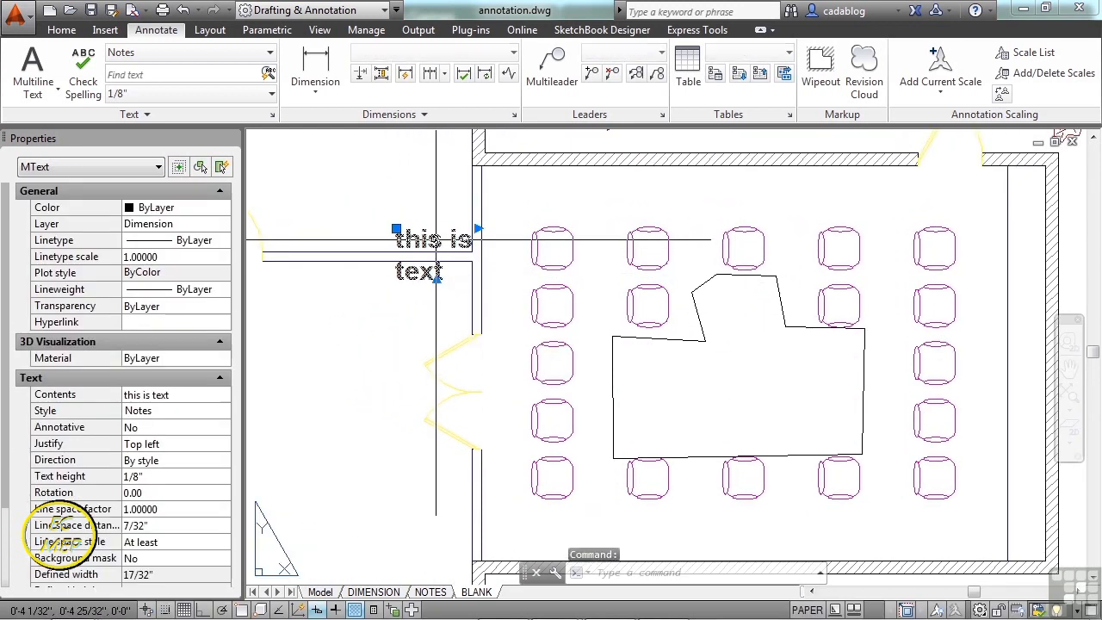
left_click(176, 559)
left_click(222, 559)
left_click(676, 239)
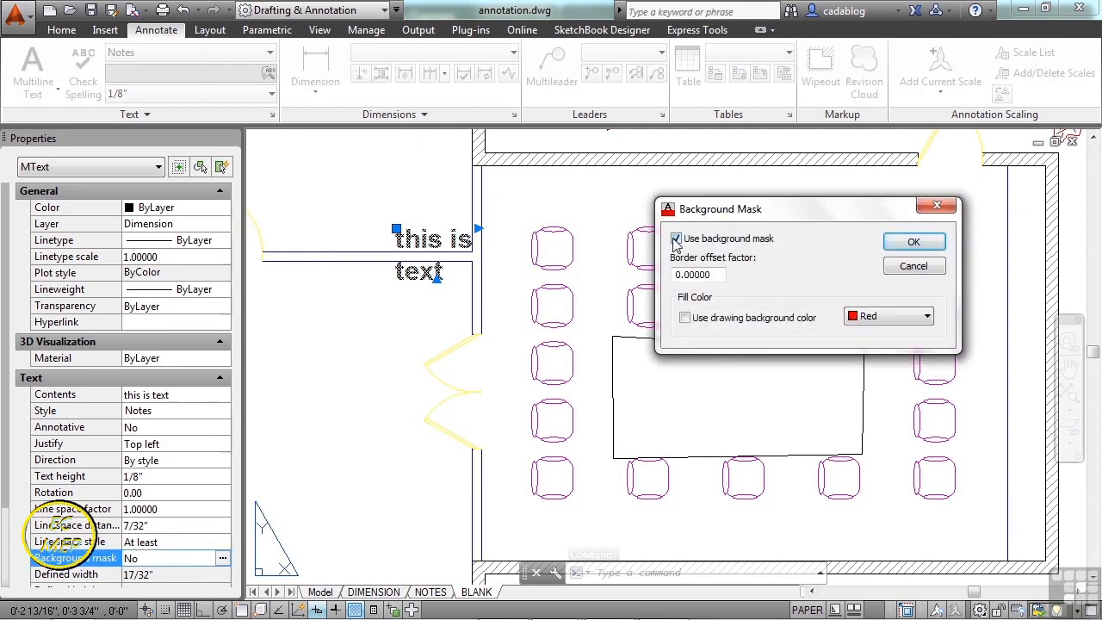
left_click_drag(715, 275, 658, 279)
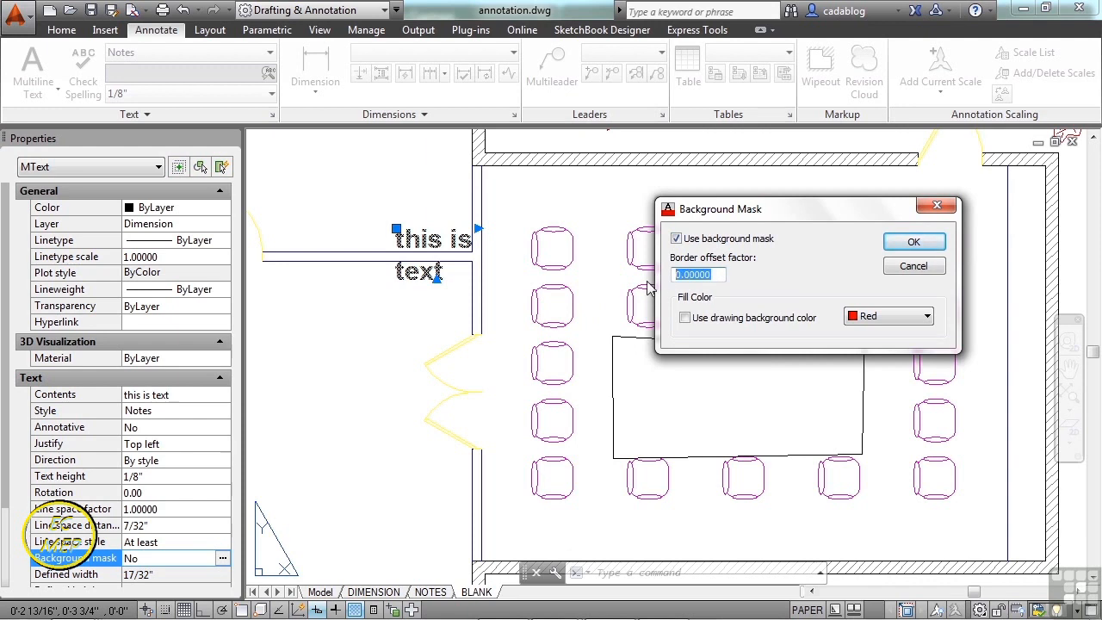
type("1.1")
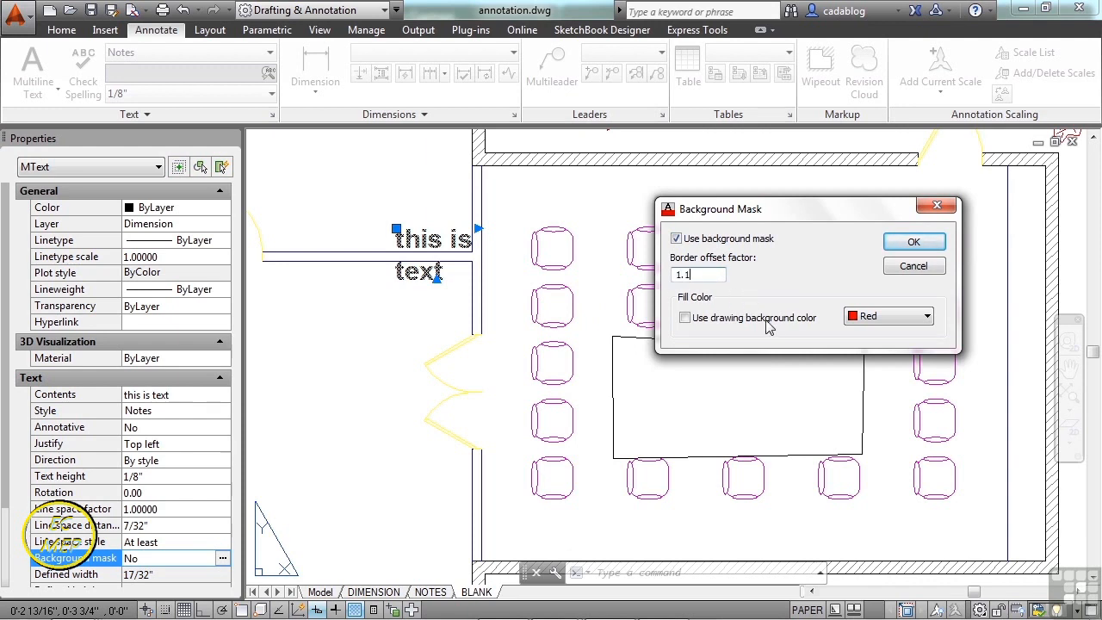
left_click(685, 318)
left_click(914, 242)
key("Escape")
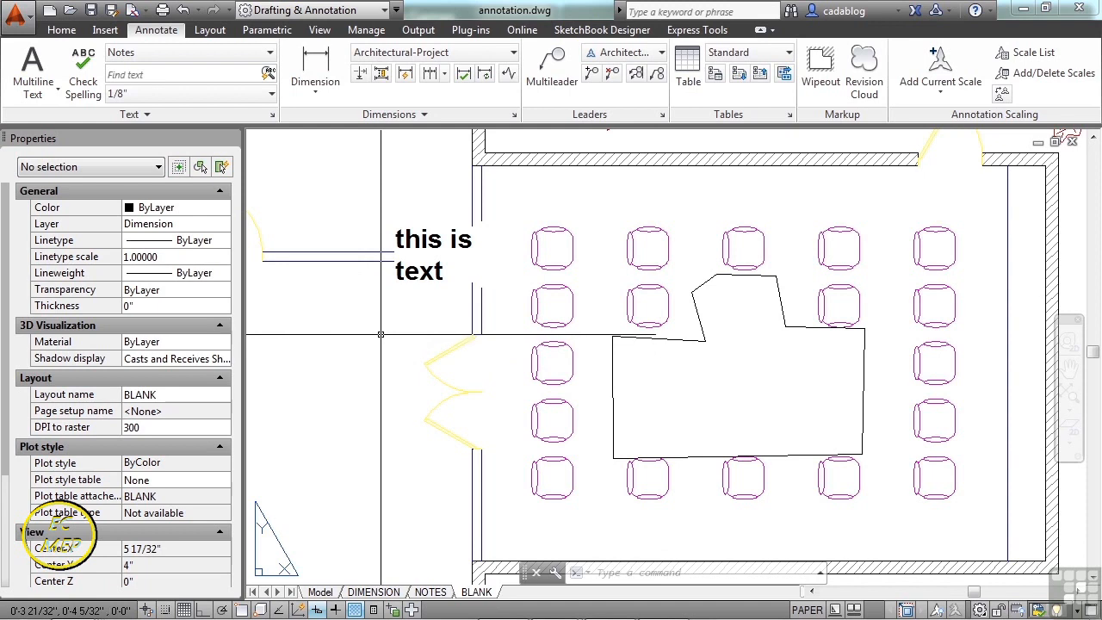
- Move the 'this is text' note into the irregular wiped-out area
type("m")
key("Return")
left_click(413, 274)
key("Return")
left_click(423, 273)
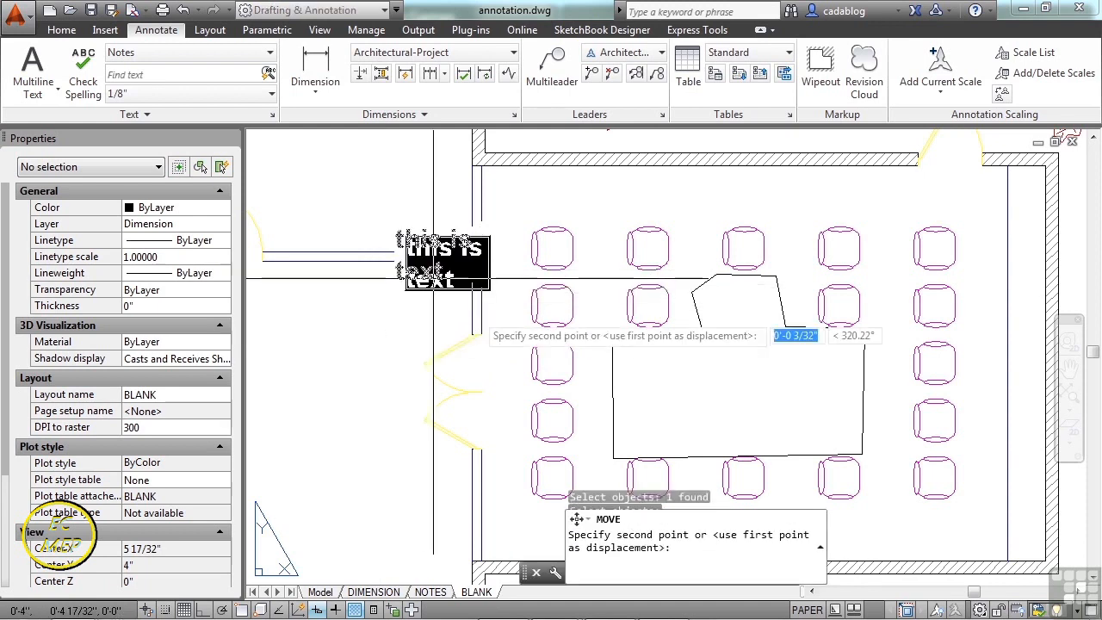
left_click(655, 406)
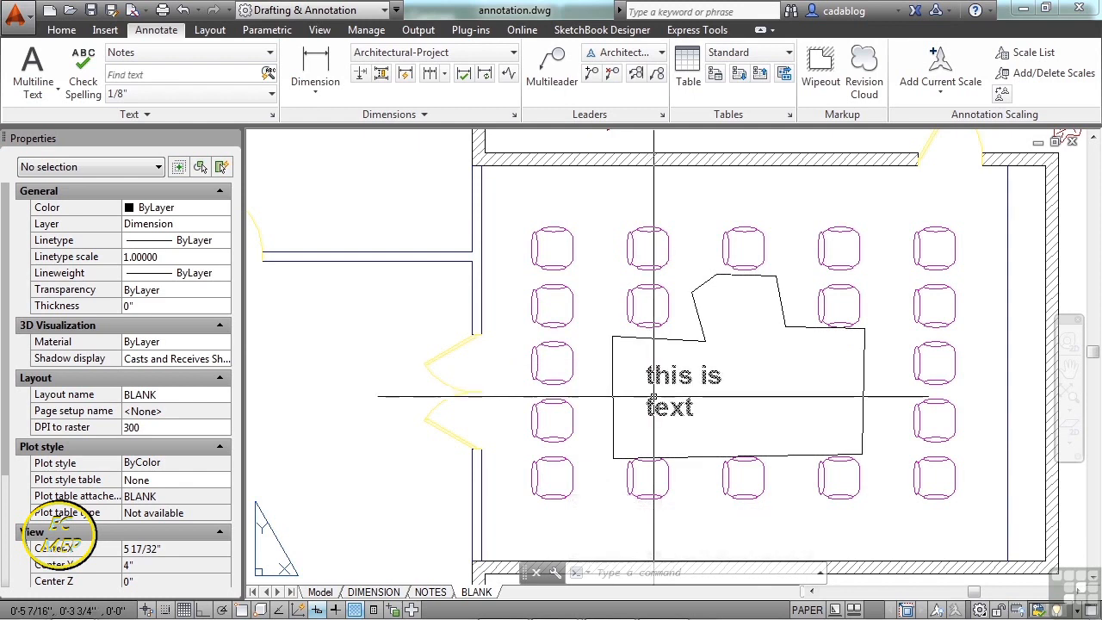
- Use DRAWORDER to bring the note to the front of the wipeout
left_click(634, 403)
type("d")
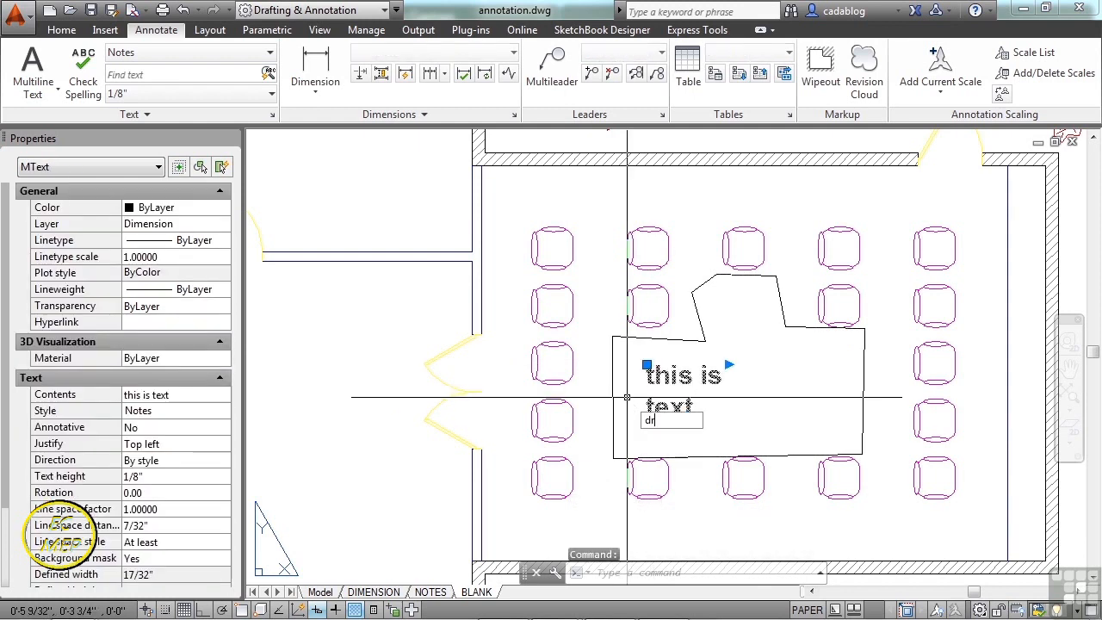
type("r")
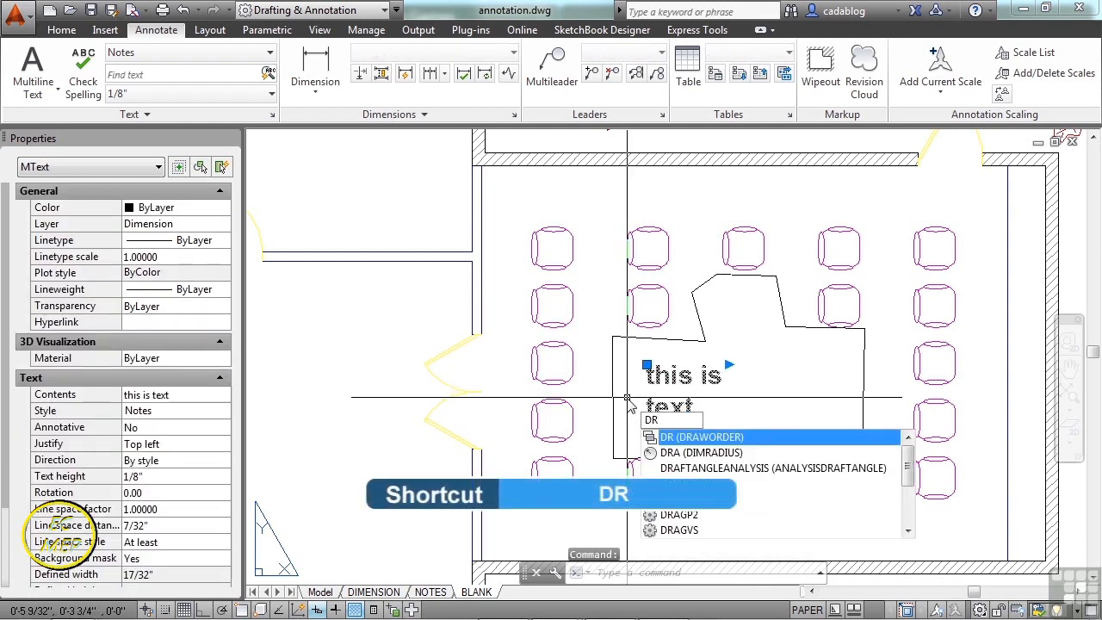
key("Return")
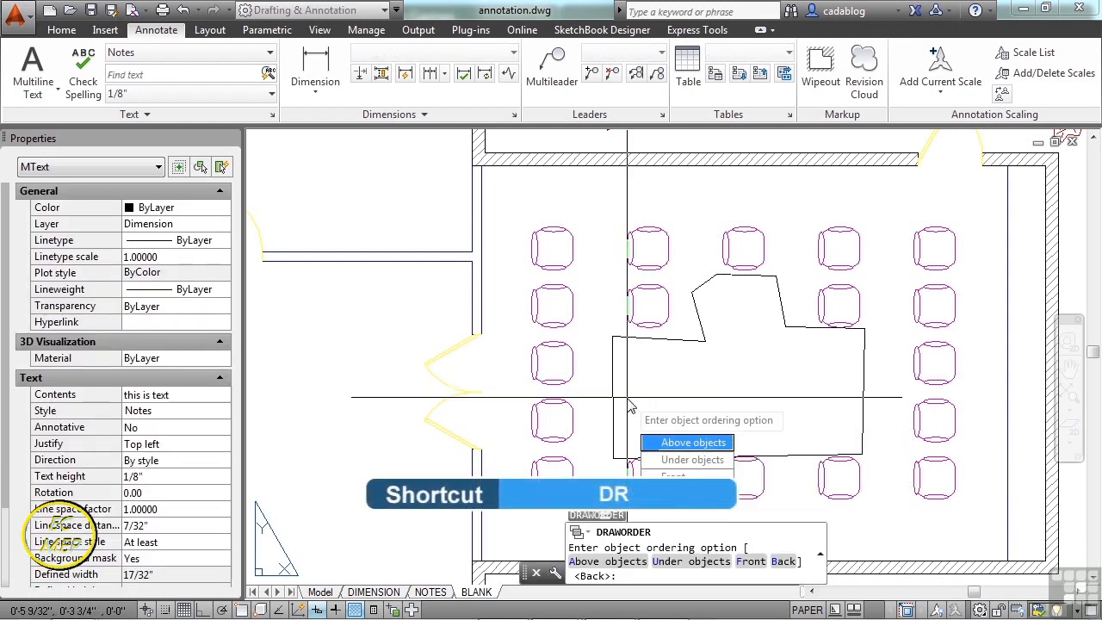
left_click(674, 478)
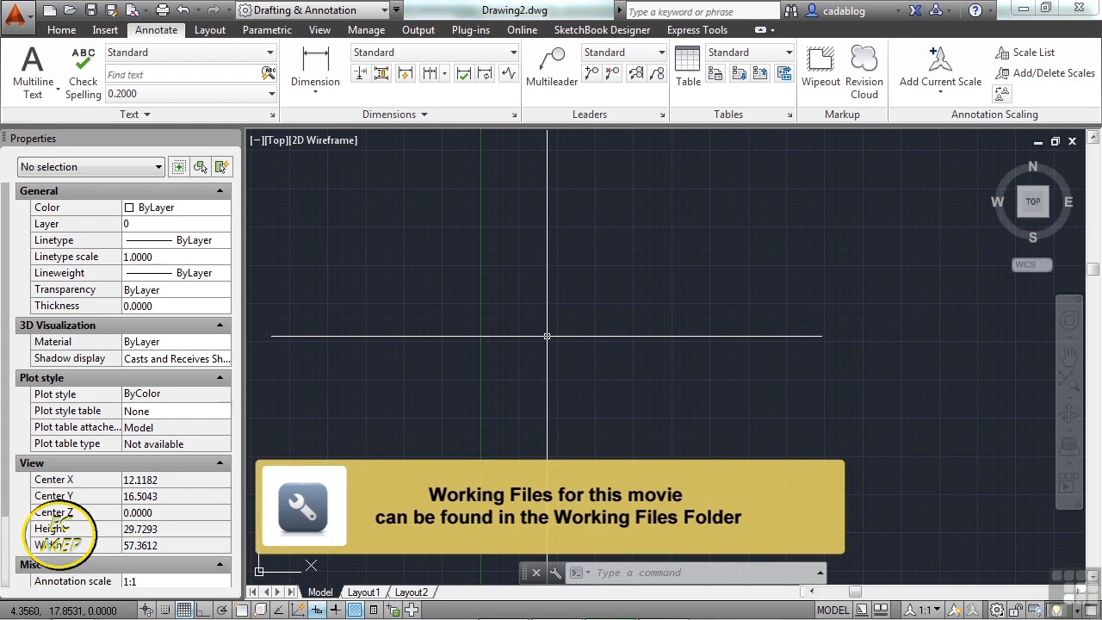
- Open the drawing Dimension Example.dwg
type("open")
key("Return")
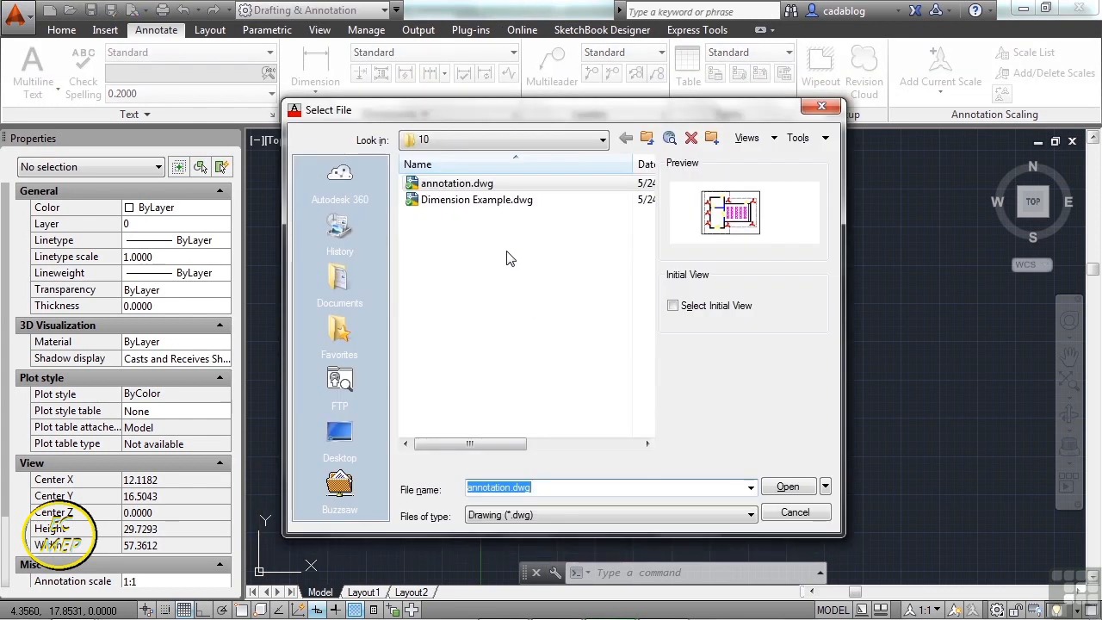
left_click(495, 202)
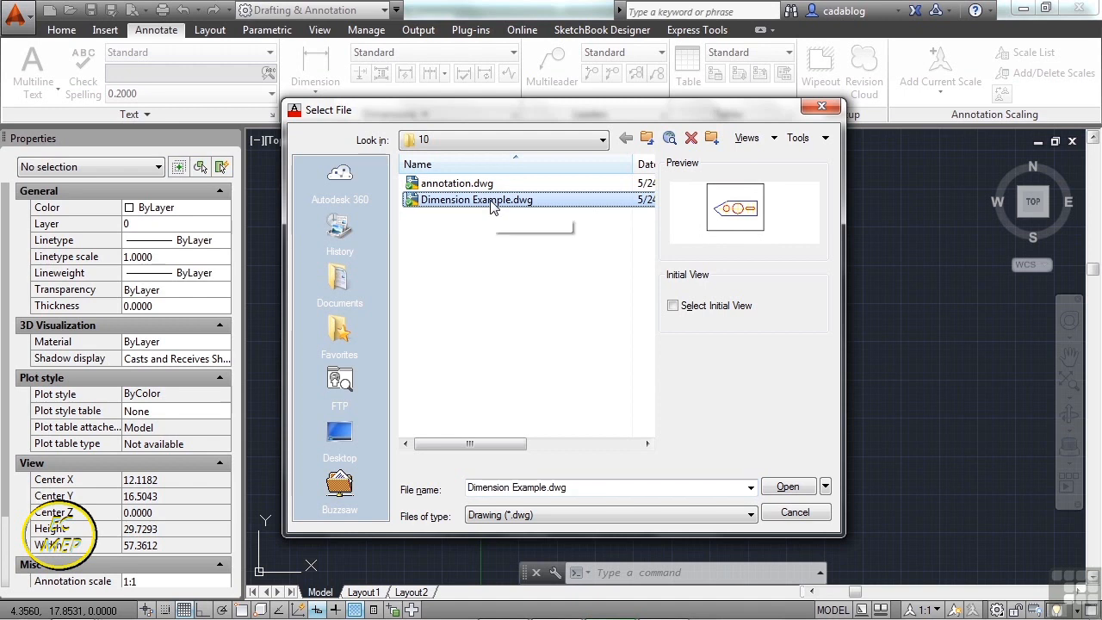
left_click(789, 488)
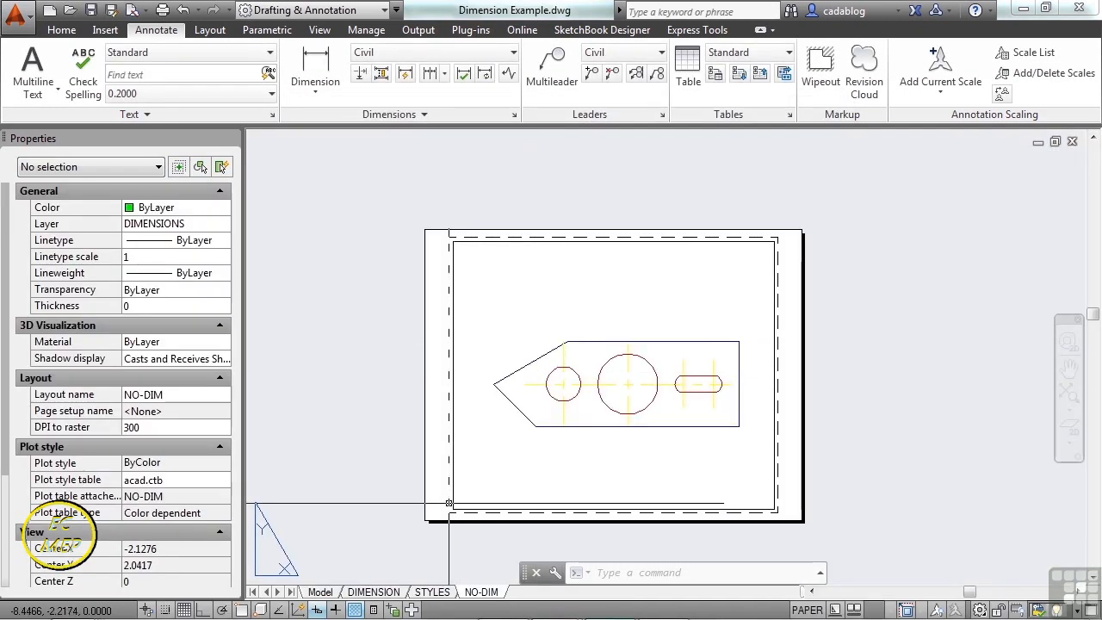
- Show the STYLES layout zoomed in and select the 200' dimension
left_click(438, 592)
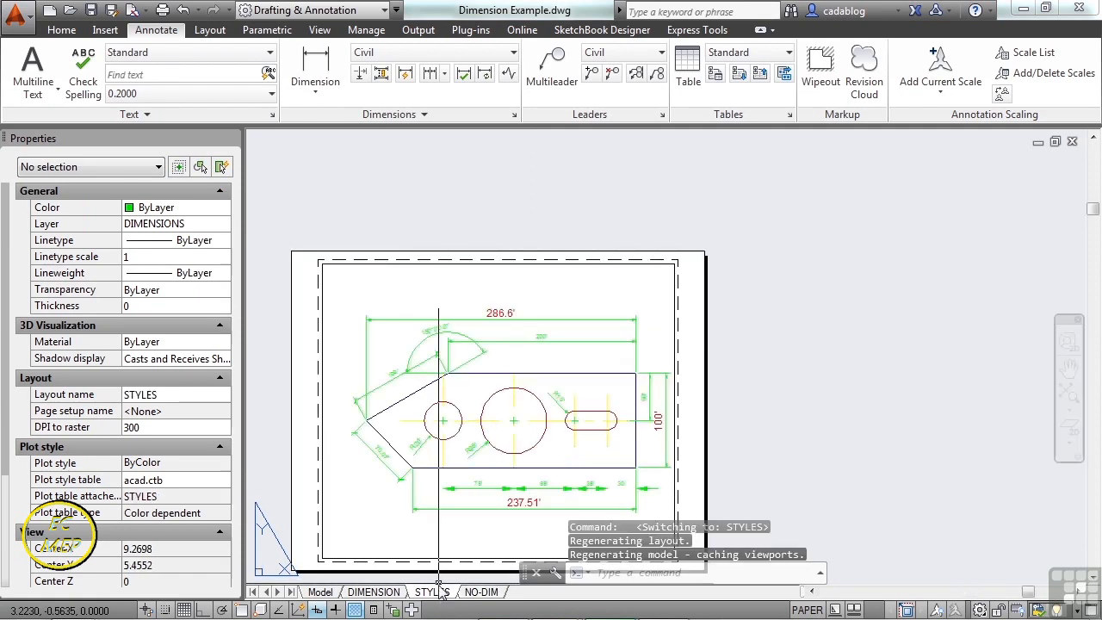
middle_click_drag(443, 421, 503, 352)
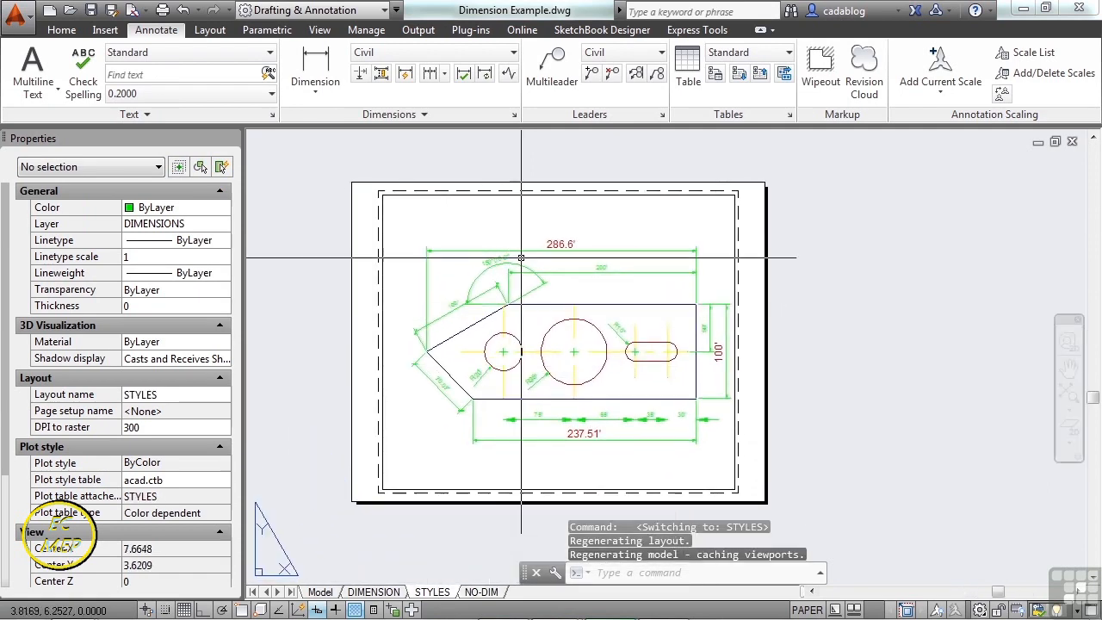
scroll(534, 267, "up", 5)
left_click(598, 292)
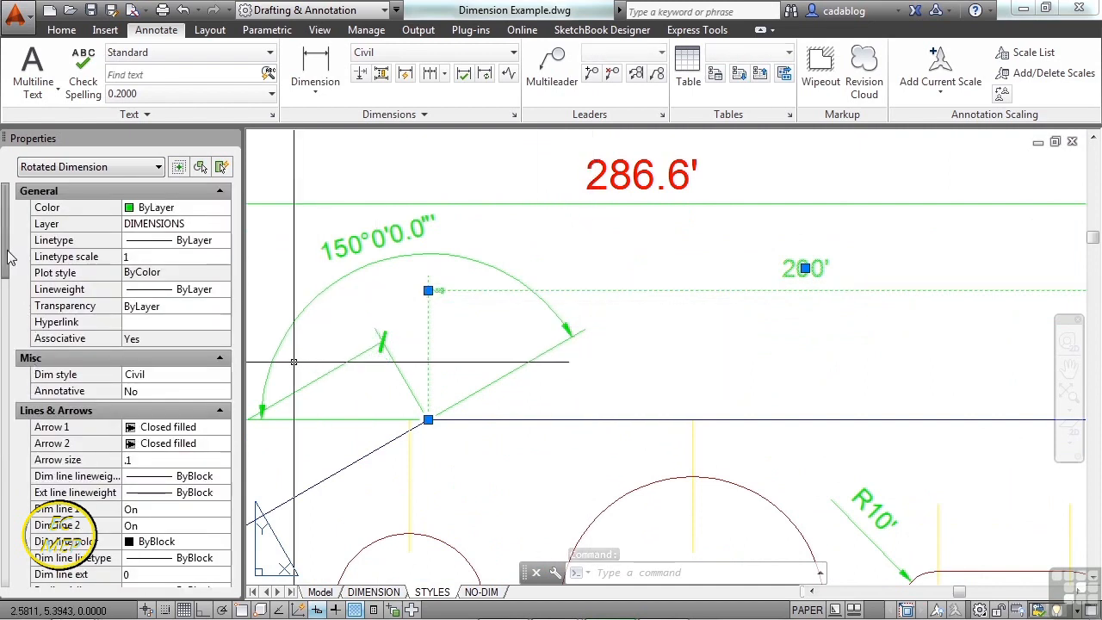
scroll(7, 271, "down", 1)
left_click_drag(7, 270, 4, 396)
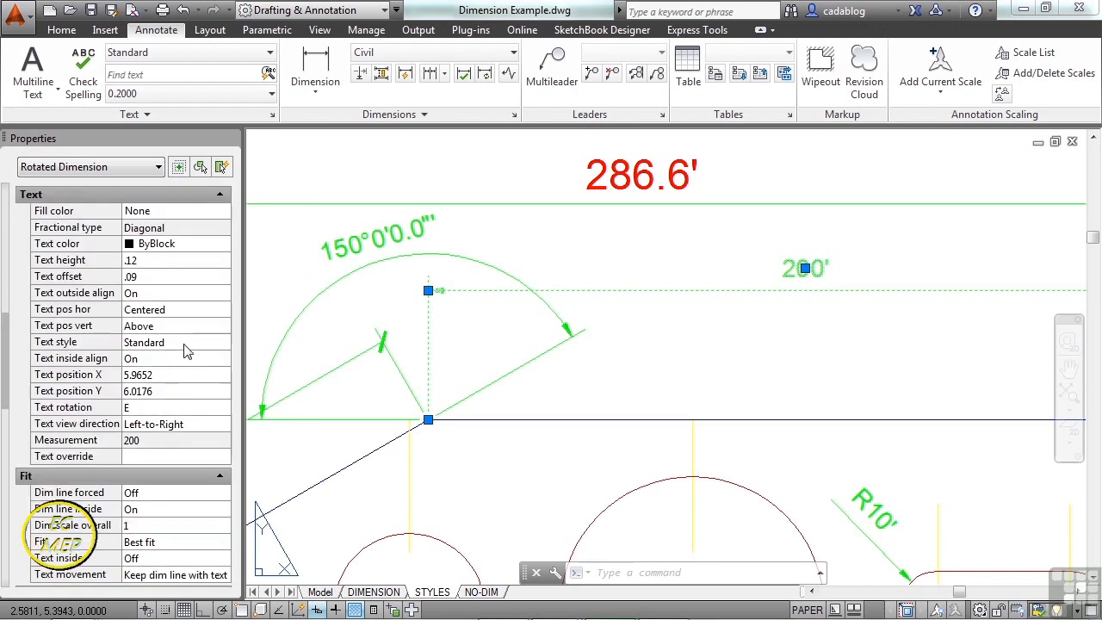
left_click(187, 350)
left_click(206, 345)
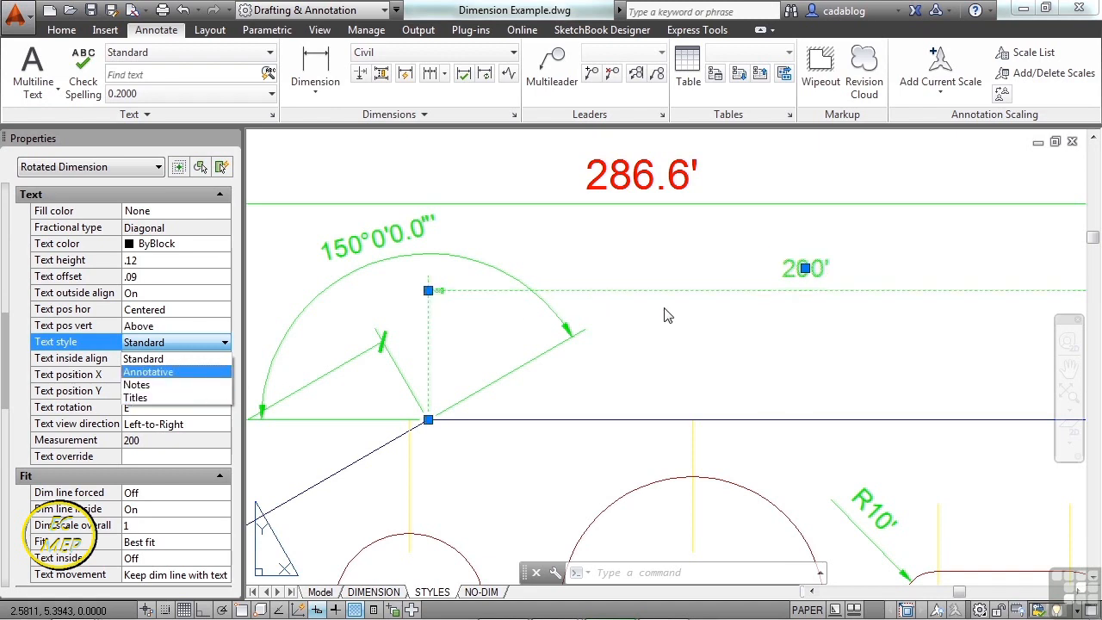
key("Escape")
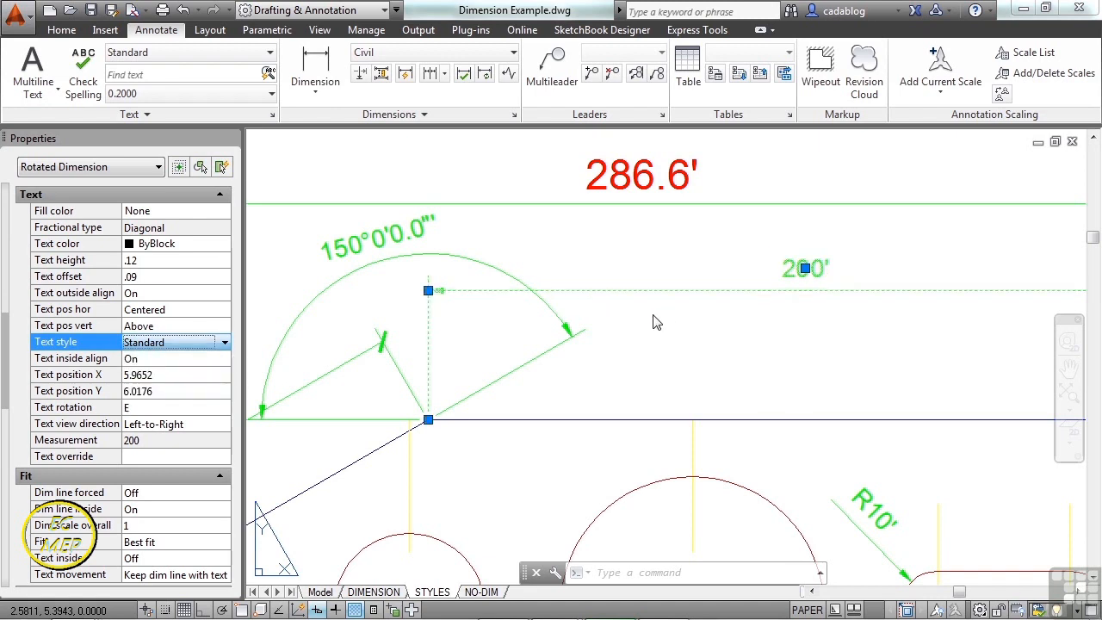
key("Escape")
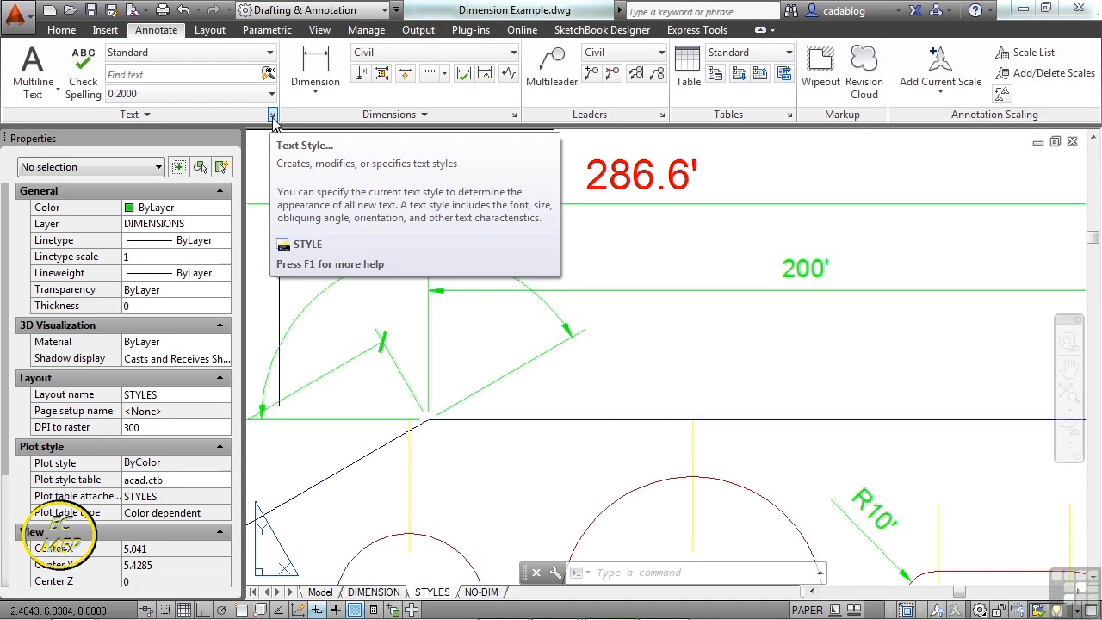
- Review the existing Annotative, Notes, Standard and Titles text styles
left_click(273, 116)
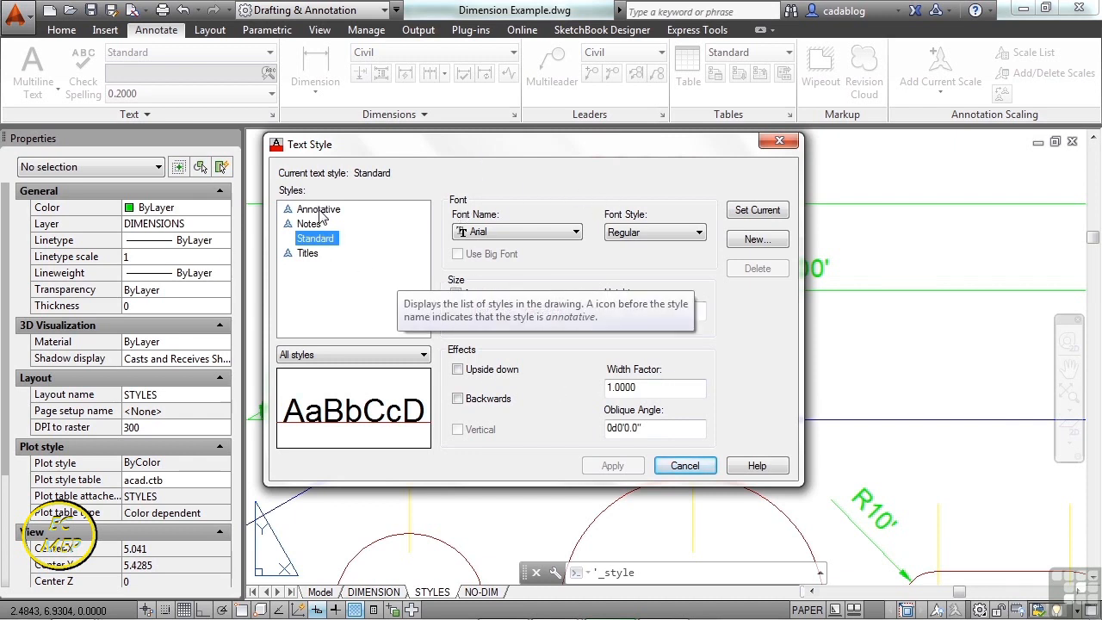
left_click(317, 210)
left_click(314, 224)
left_click(315, 239)
left_click(314, 255)
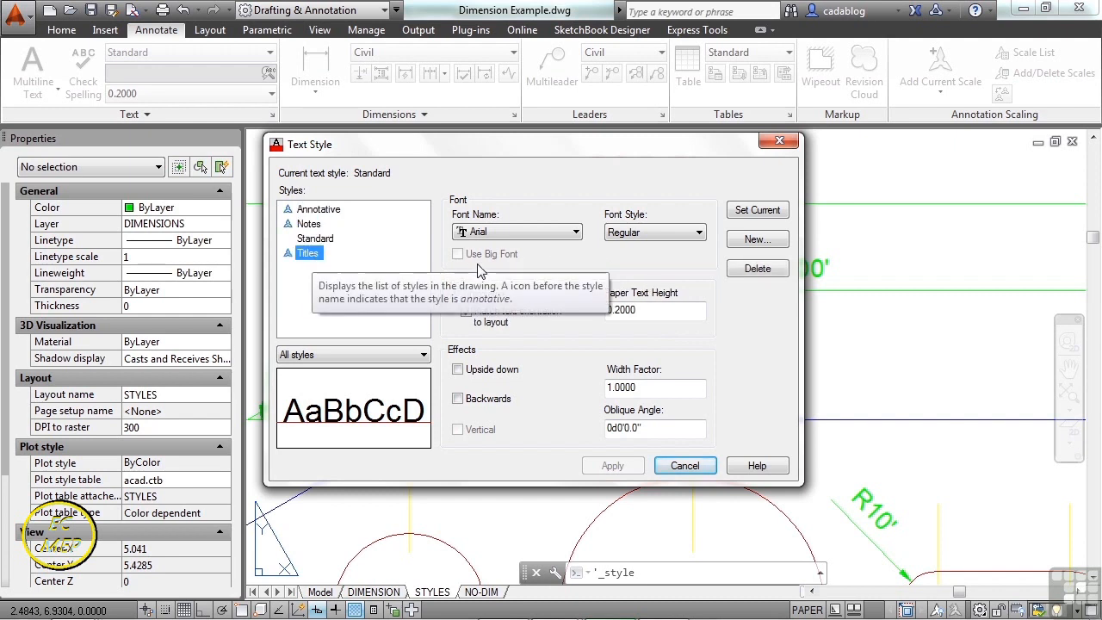
- Create a new text style named style1 using the Verdana font
left_click(757, 244)
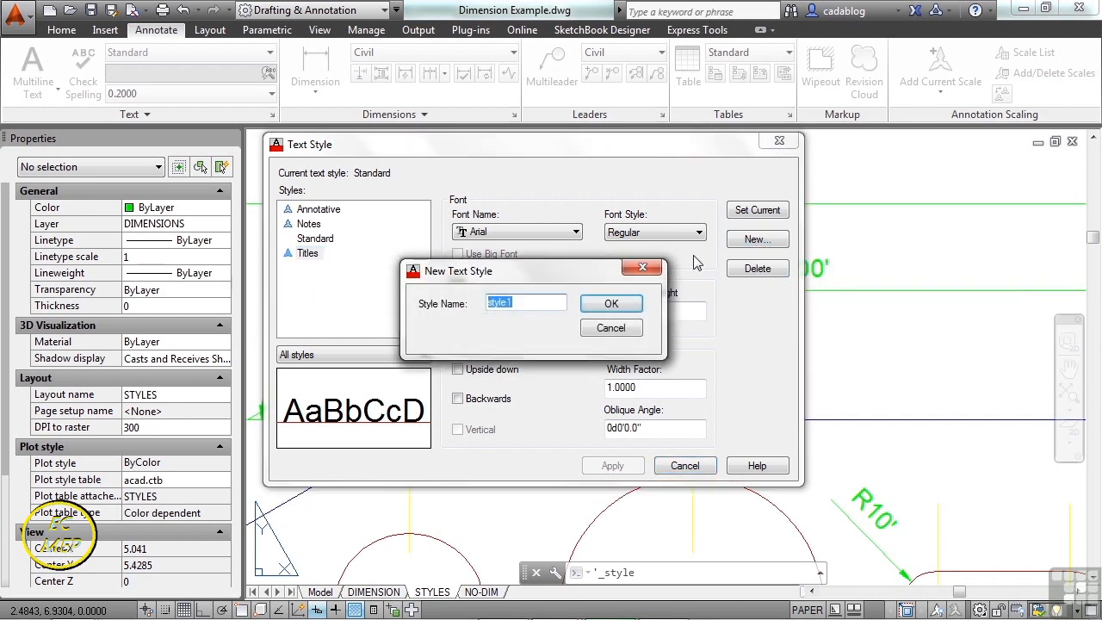
left_click(610, 303)
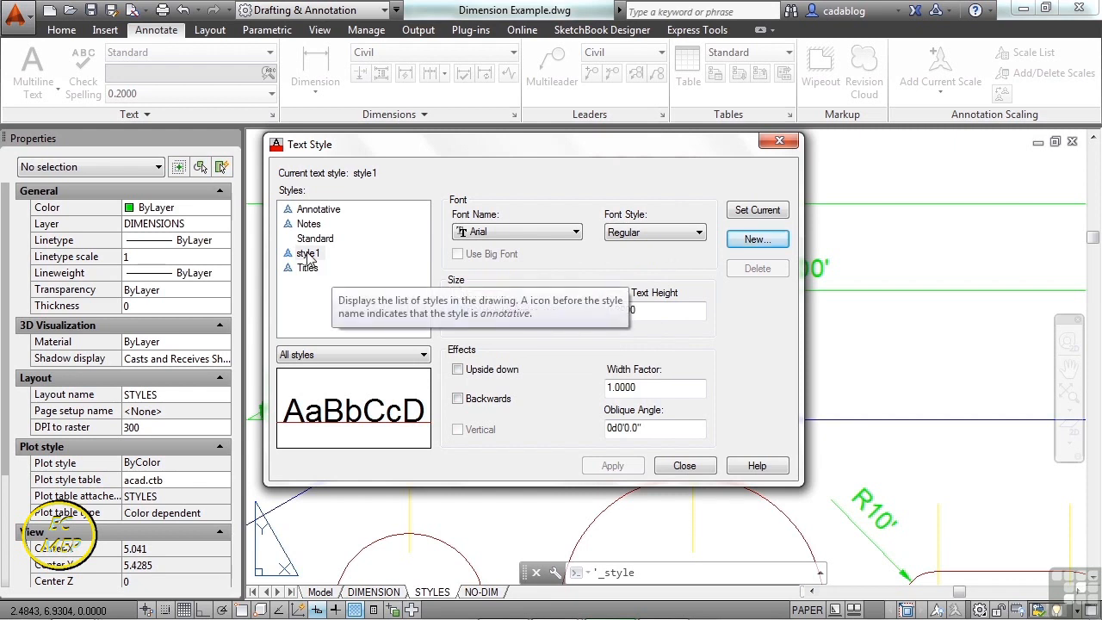
left_click(574, 236)
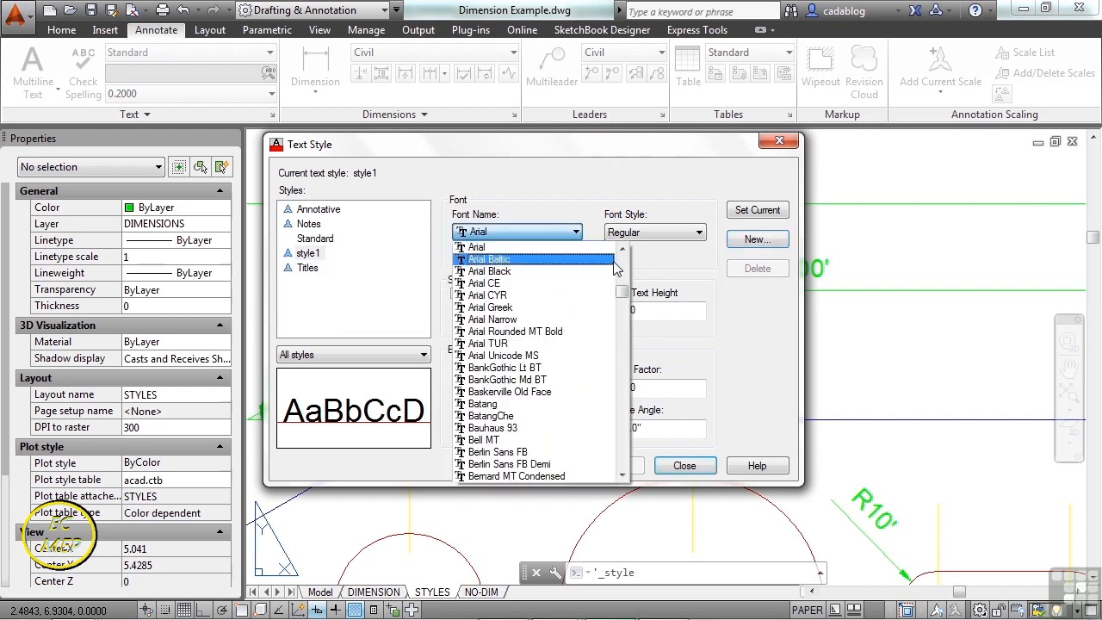
left_click_drag(625, 287, 631, 269)
left_click_drag(634, 268, 624, 465)
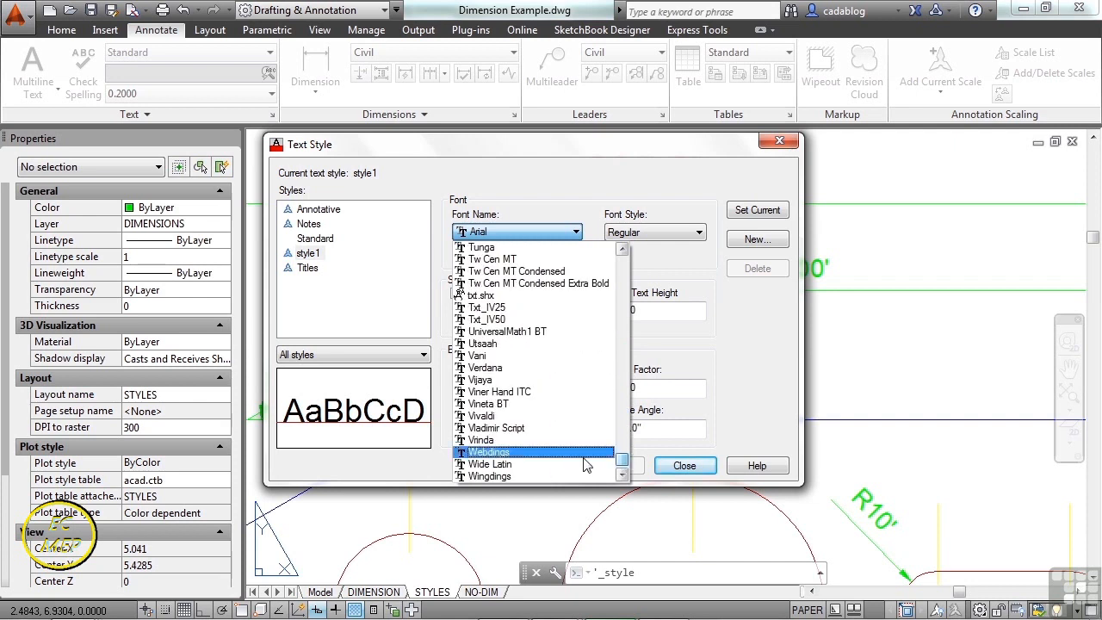
left_click(507, 453)
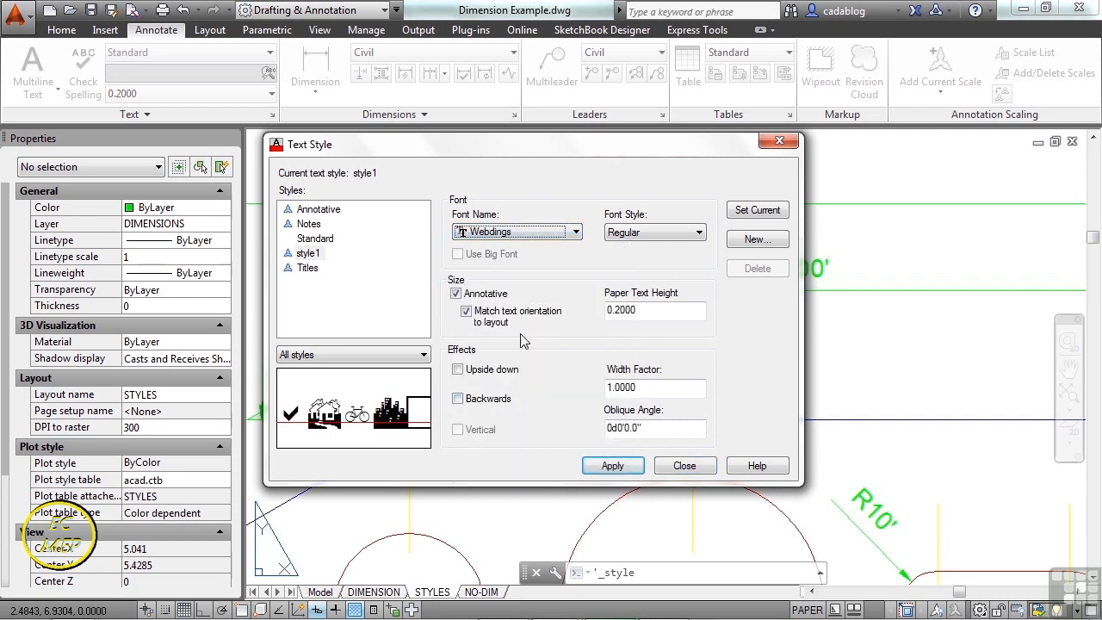
left_click(573, 232)
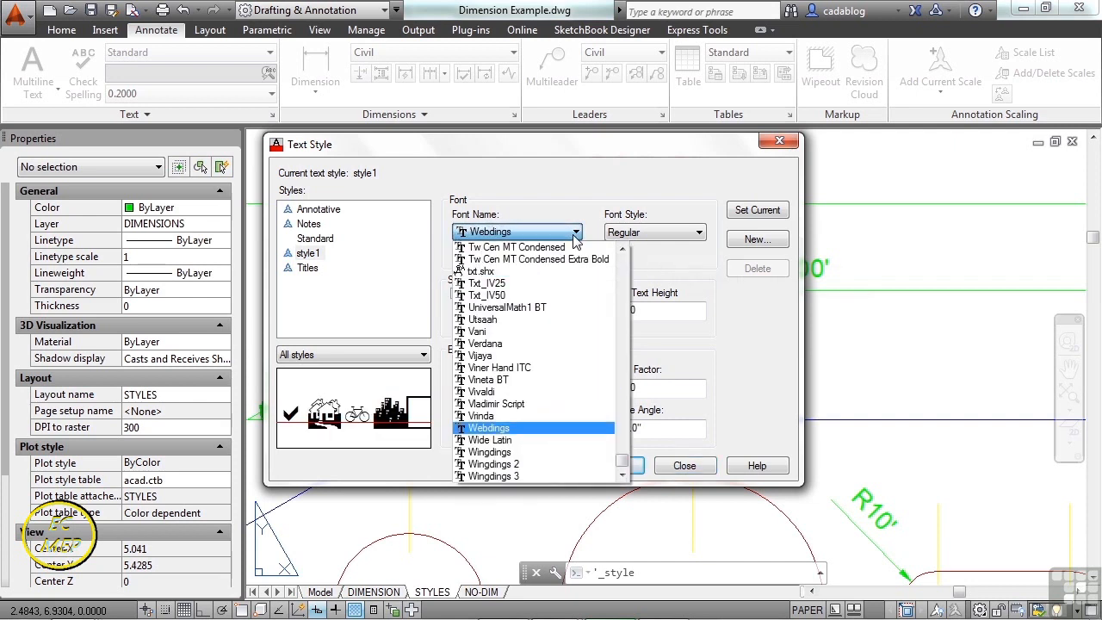
left_click(506, 344)
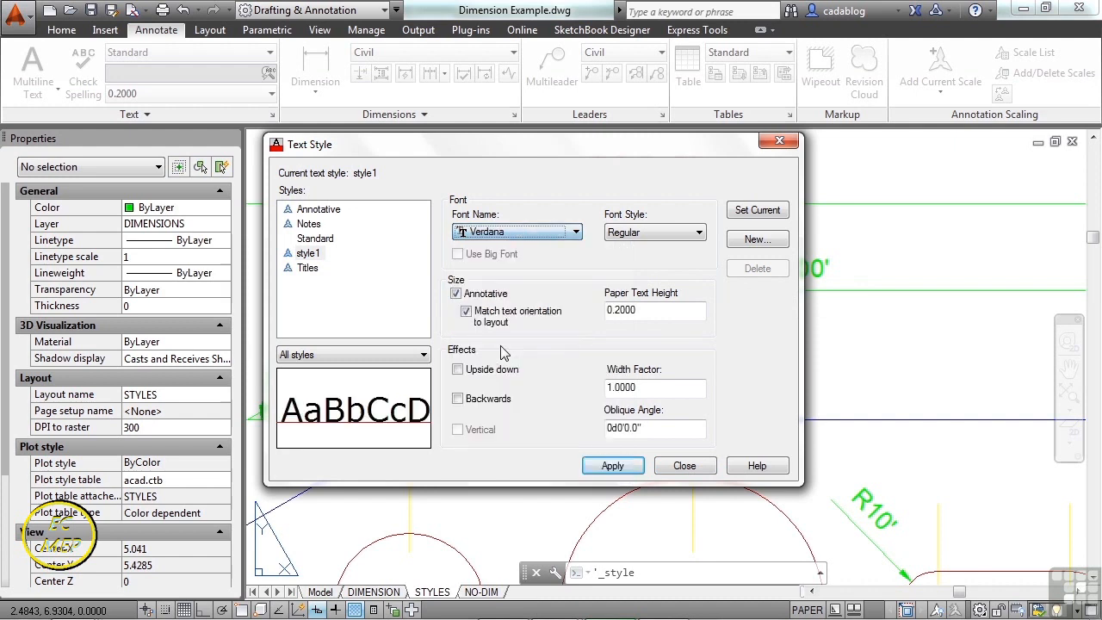
- Set style1's font style to Bold and make it non-annotative
left_click(681, 237)
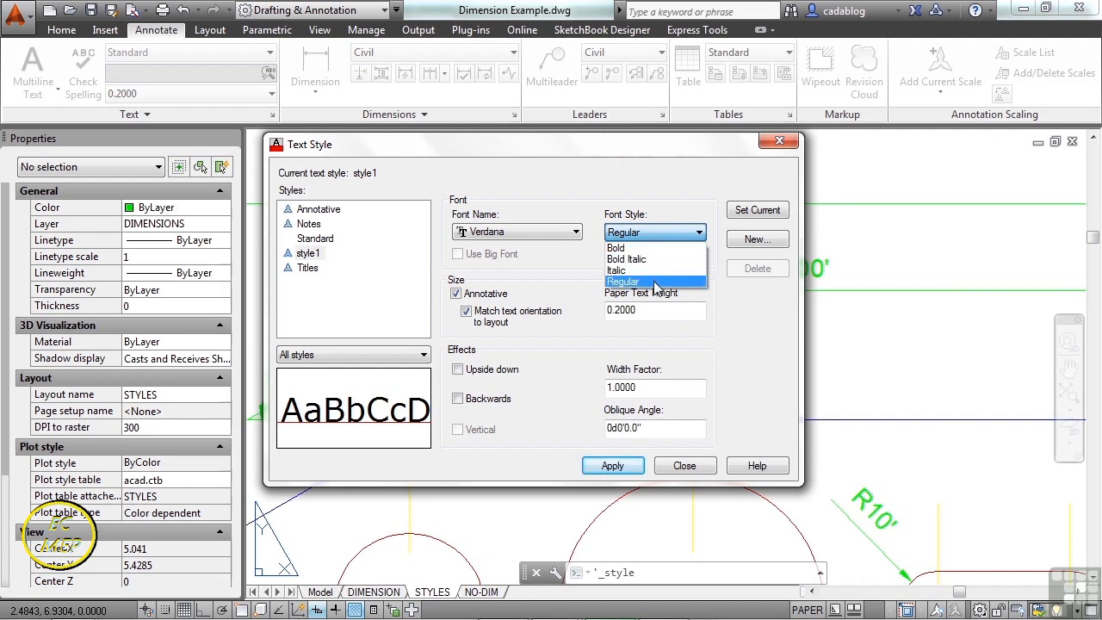
left_click(641, 259)
left_click(651, 232)
left_click(650, 248)
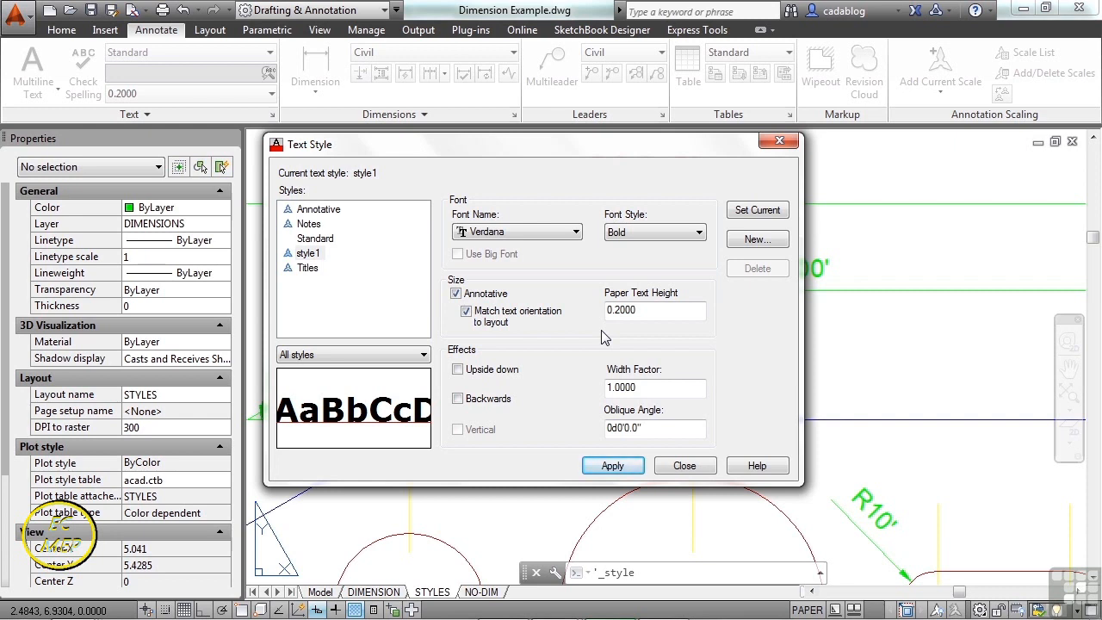
left_click(457, 295)
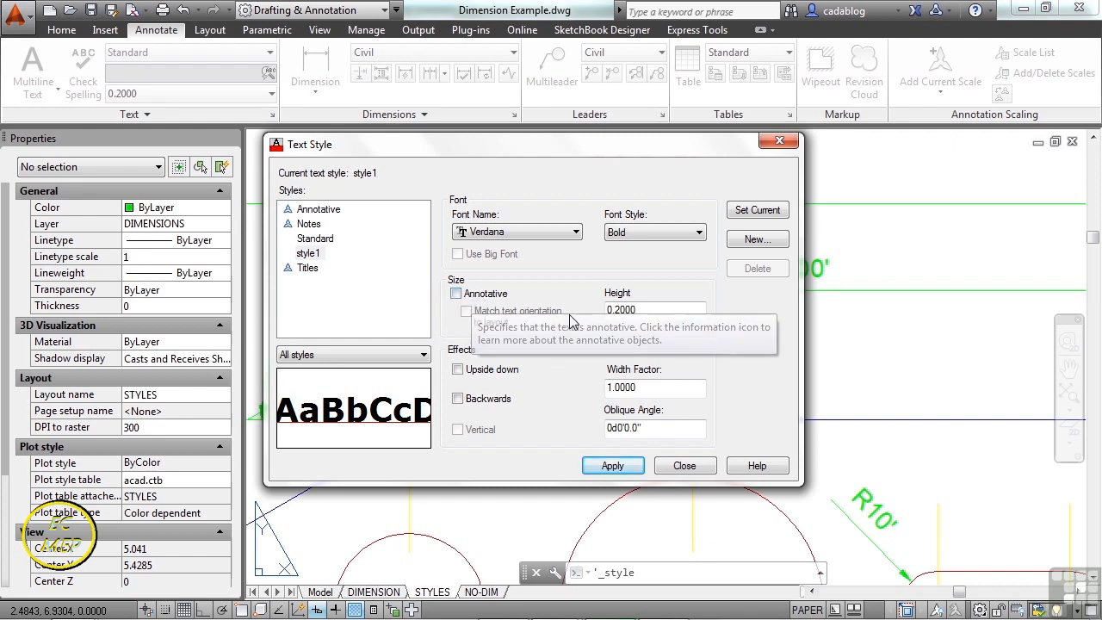
- Change style1's text height to 0.2 and save the change when switching styles
double_click(632, 312)
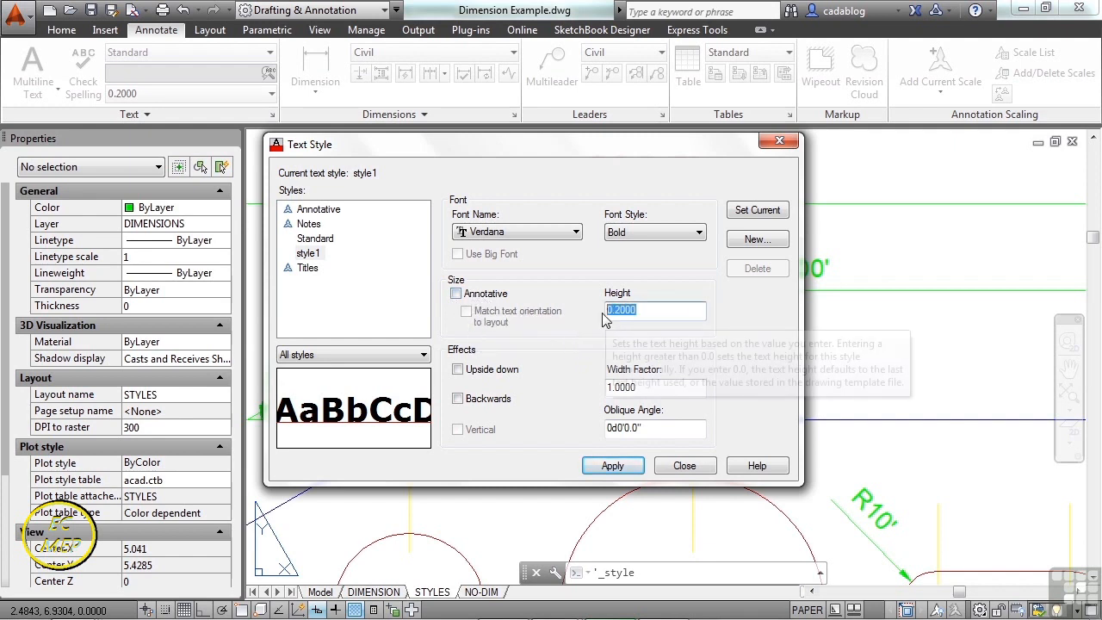
type("0.0")
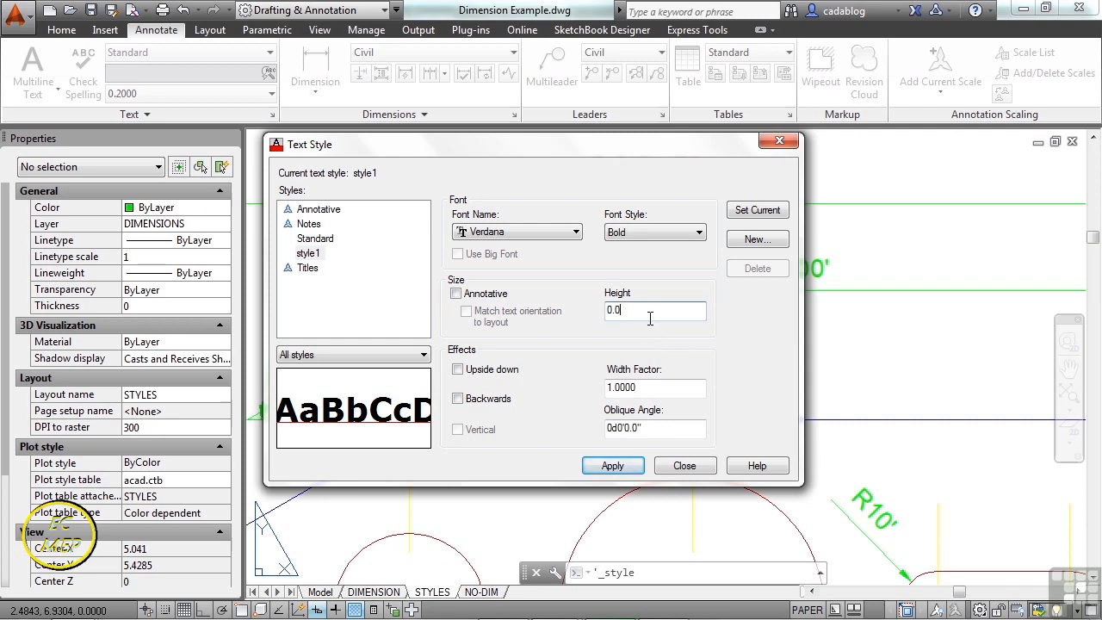
key("BackSpace")
type("2")
left_click(313, 270)
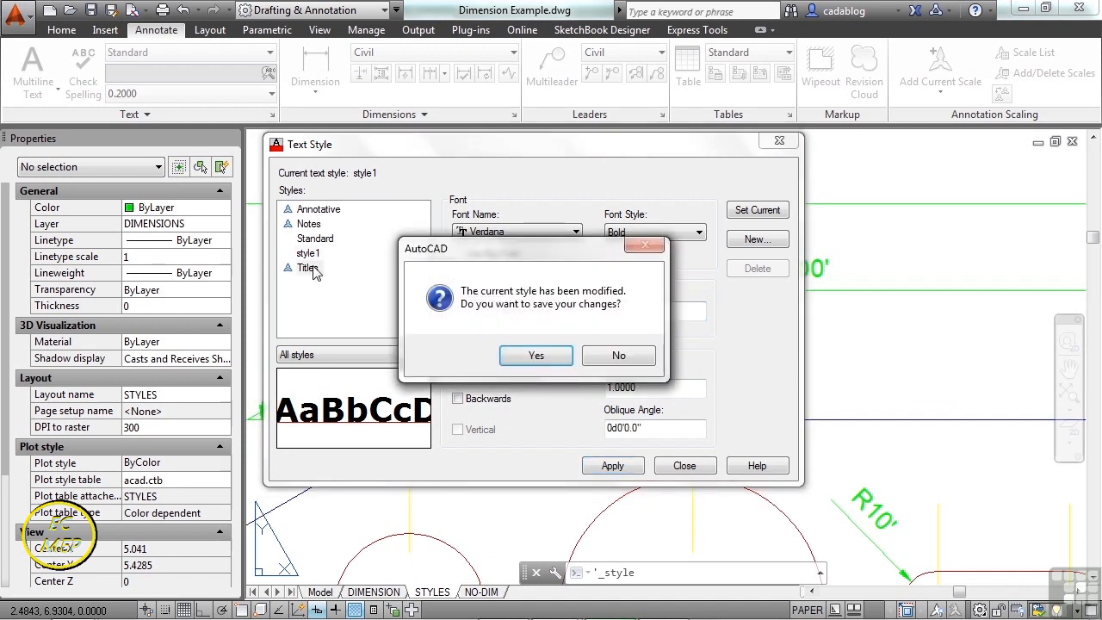
left_click(536, 355)
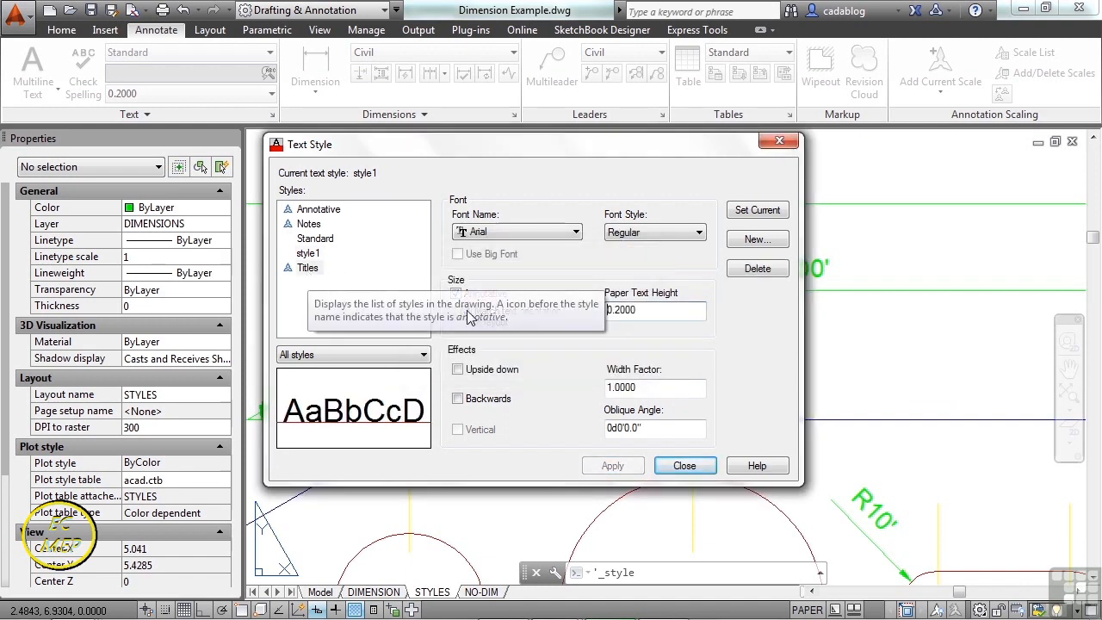
- Compare the Standard, Notes and Annotative style settings, then return to style1
left_click(327, 240)
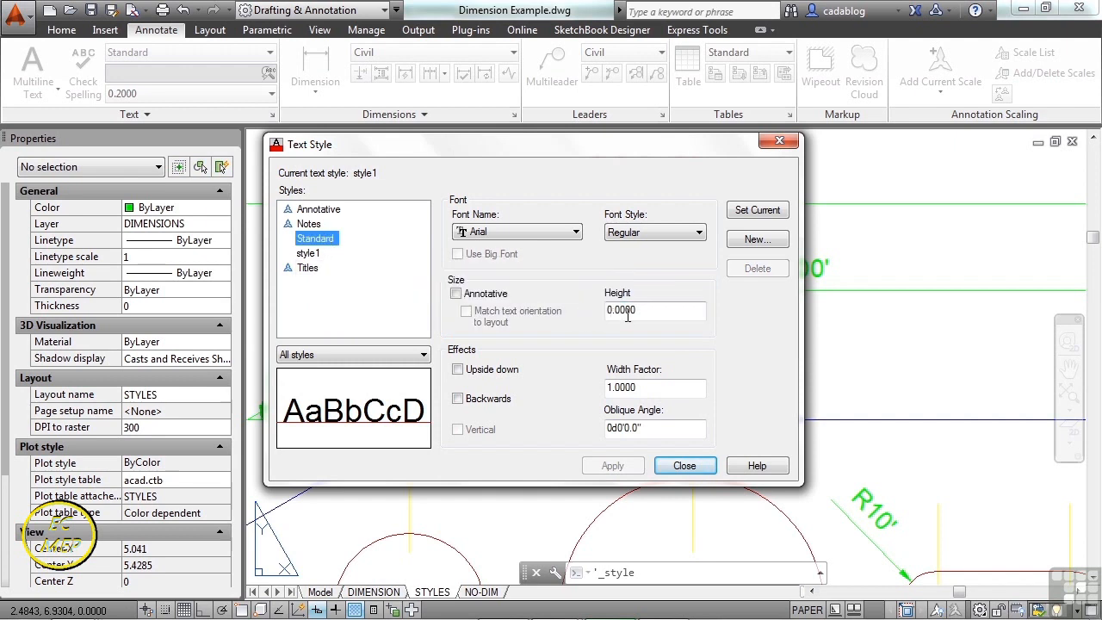
left_click(311, 225)
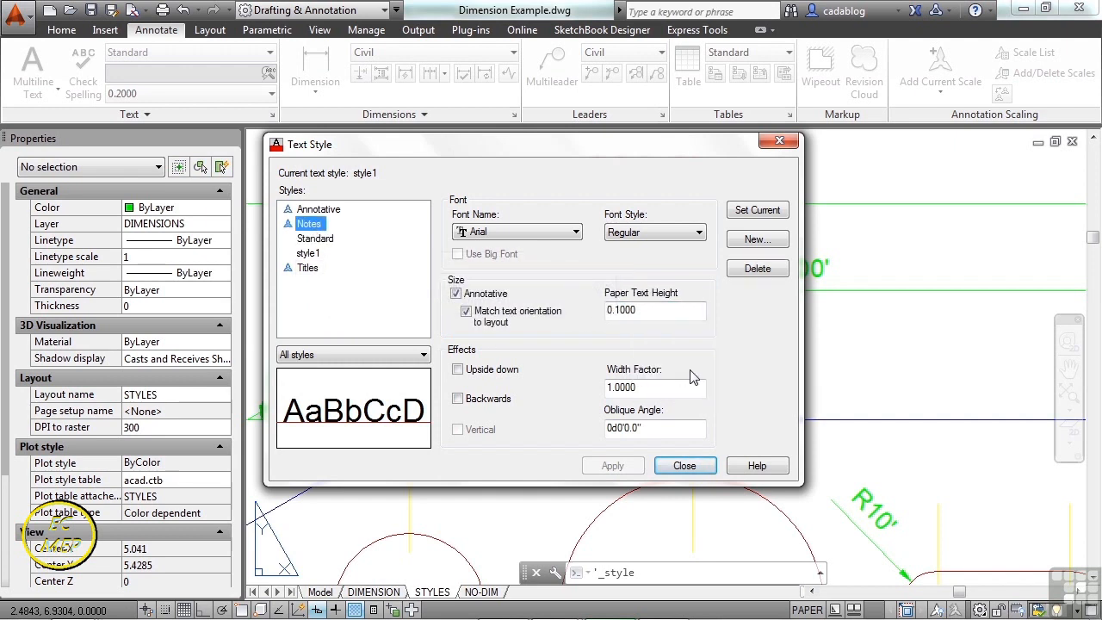
left_click(331, 212)
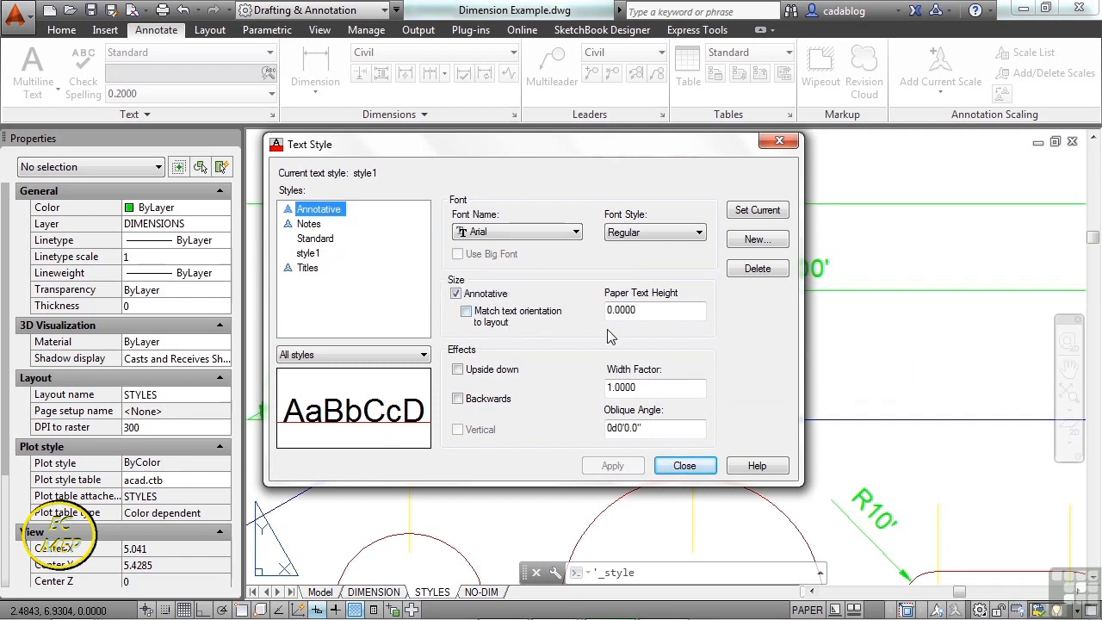
left_click(310, 254)
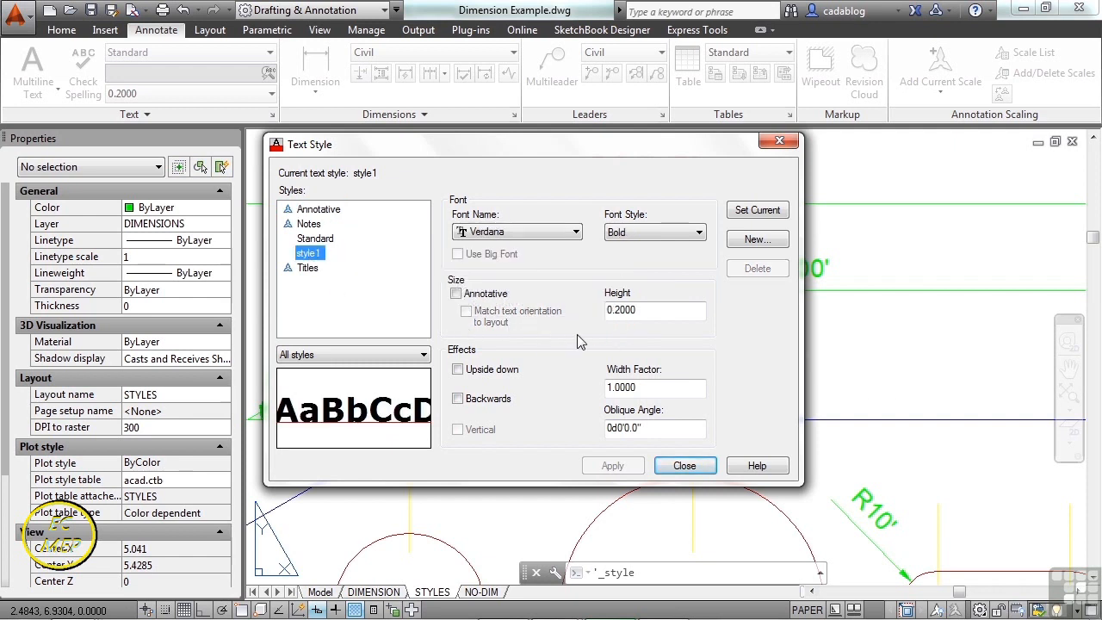
- Set style1's width factor to 2.0
left_click(651, 387)
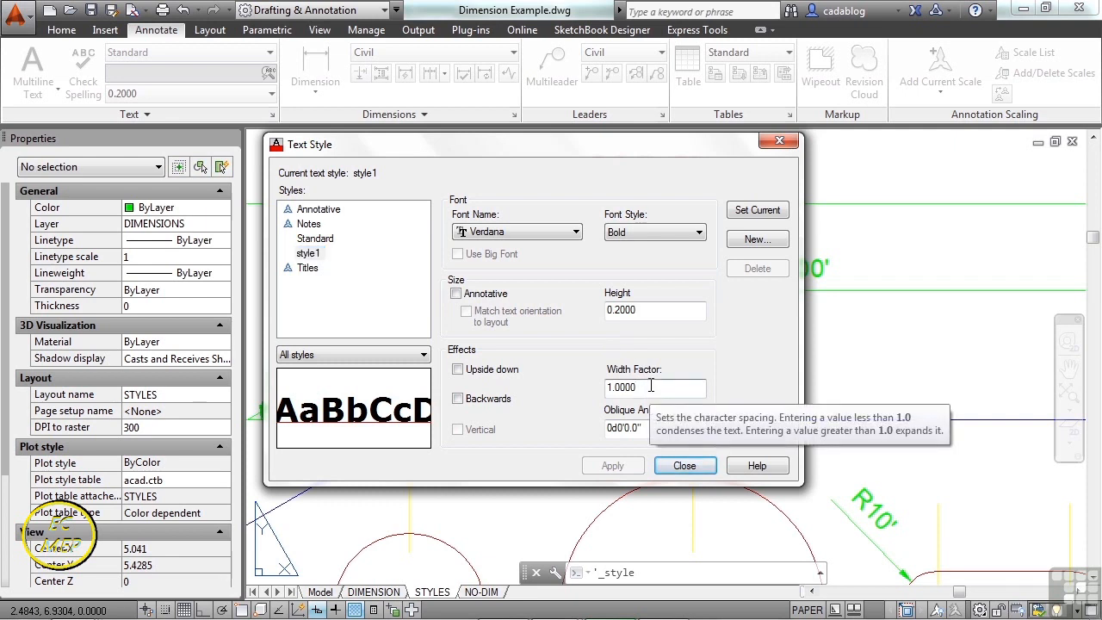
left_click_drag(651, 387, 607, 388)
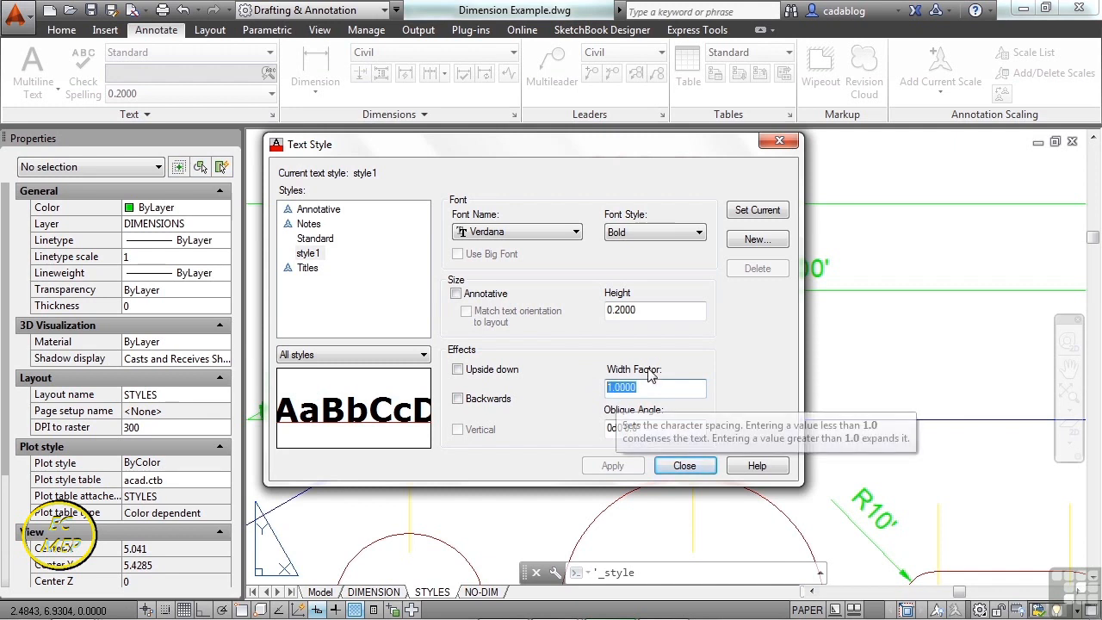
type(".5")
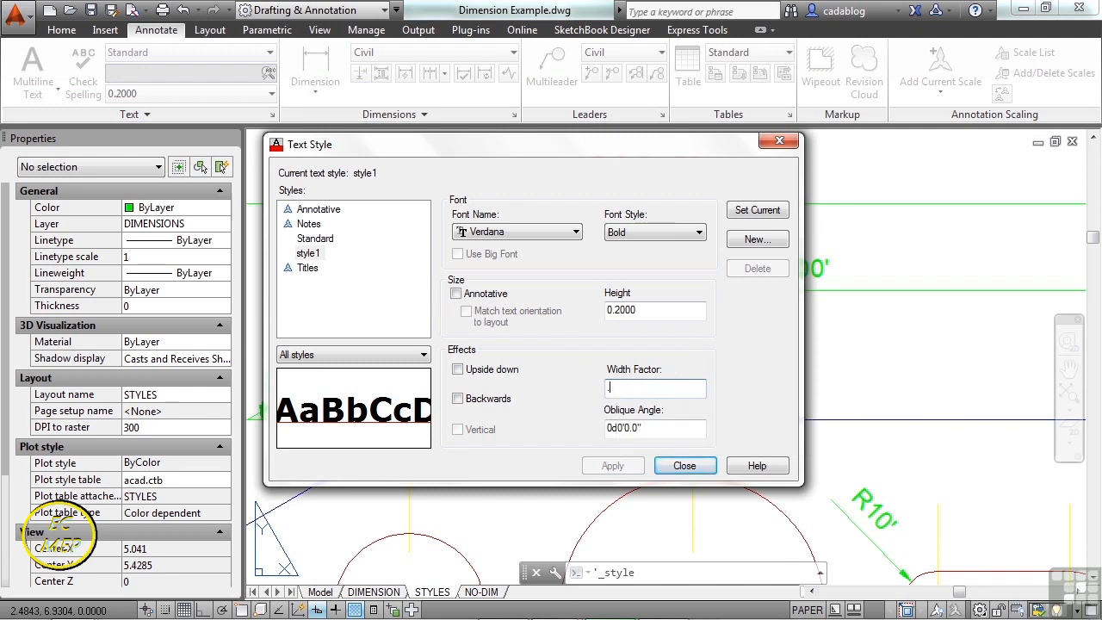
key("BackSpace")
key("BackSpace")
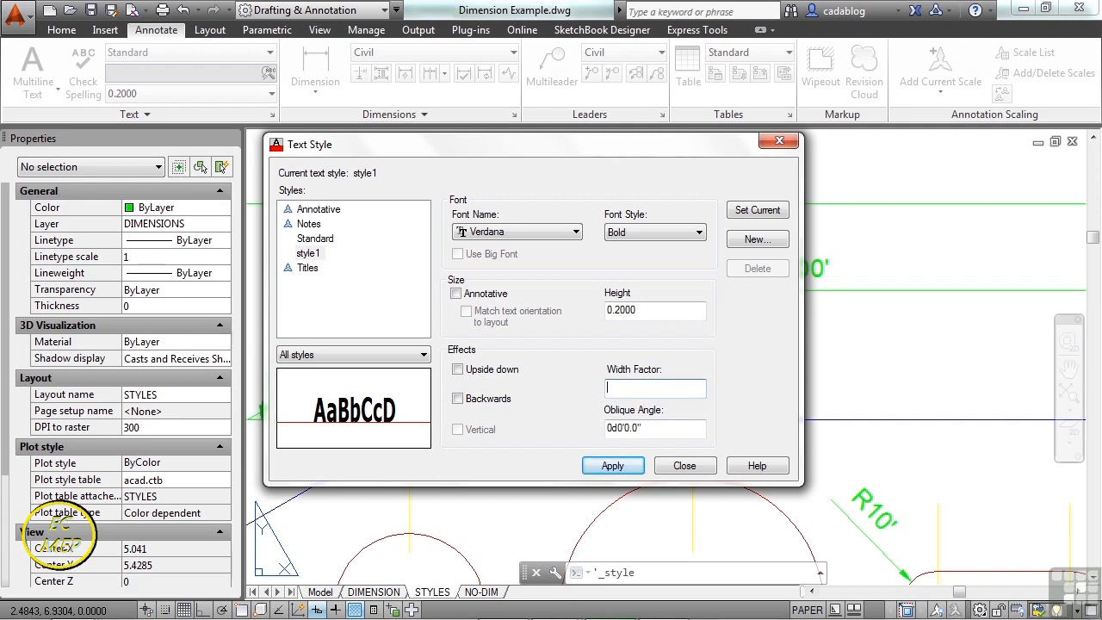
type("2.0")
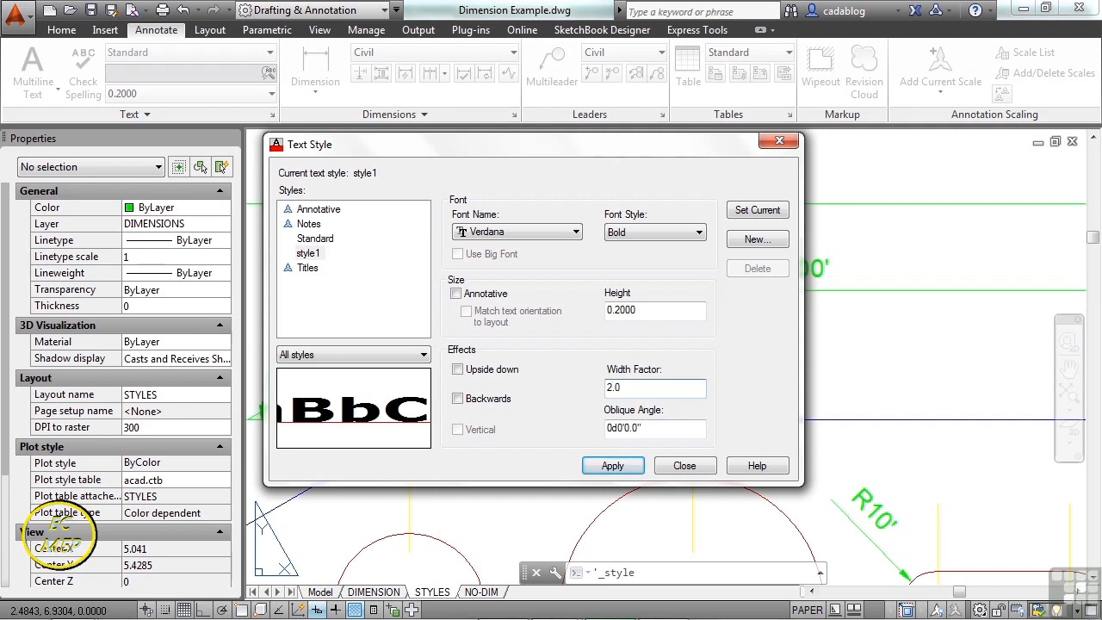
key("Tab")
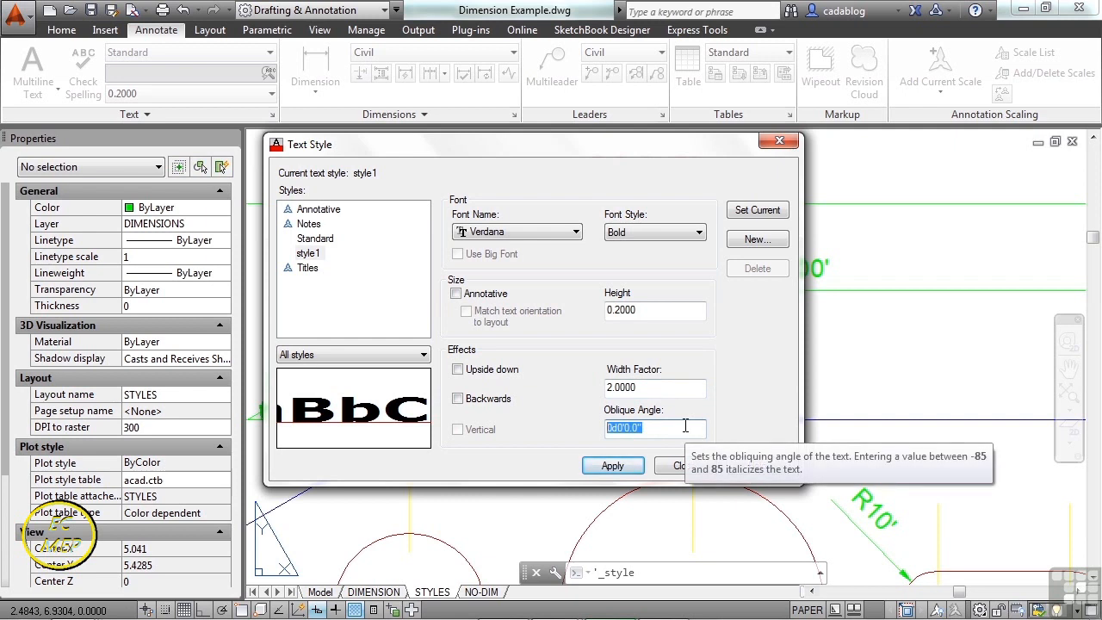
- Give style1 a 45-degree oblique angle, apply it, make it current, and close the dialog
type("15")
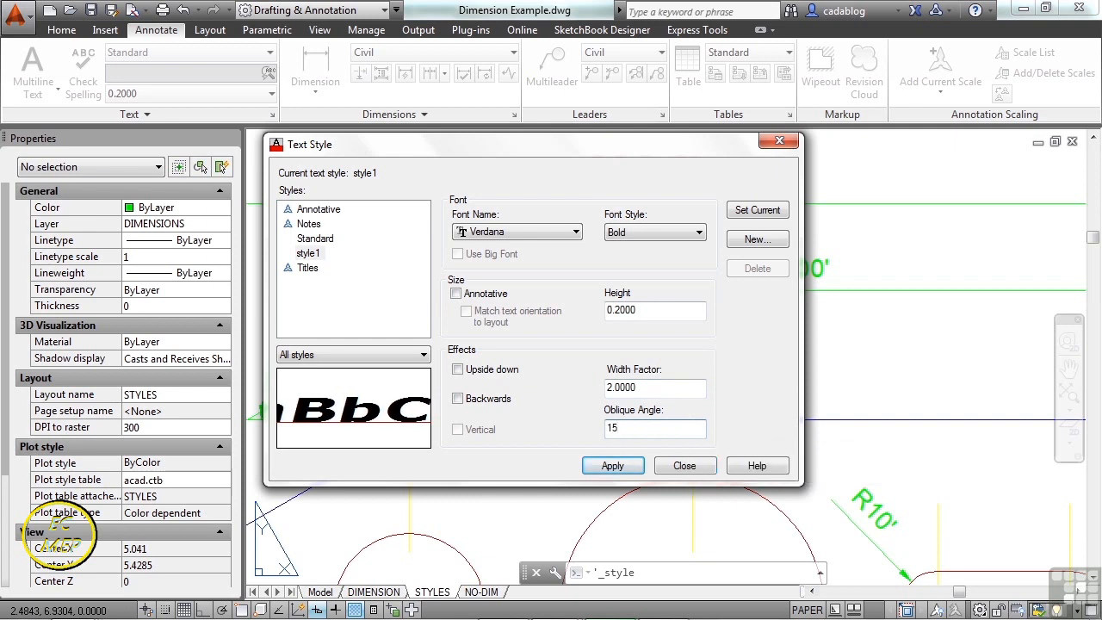
key("BackSpace")
key("BackSpace")
type("45")
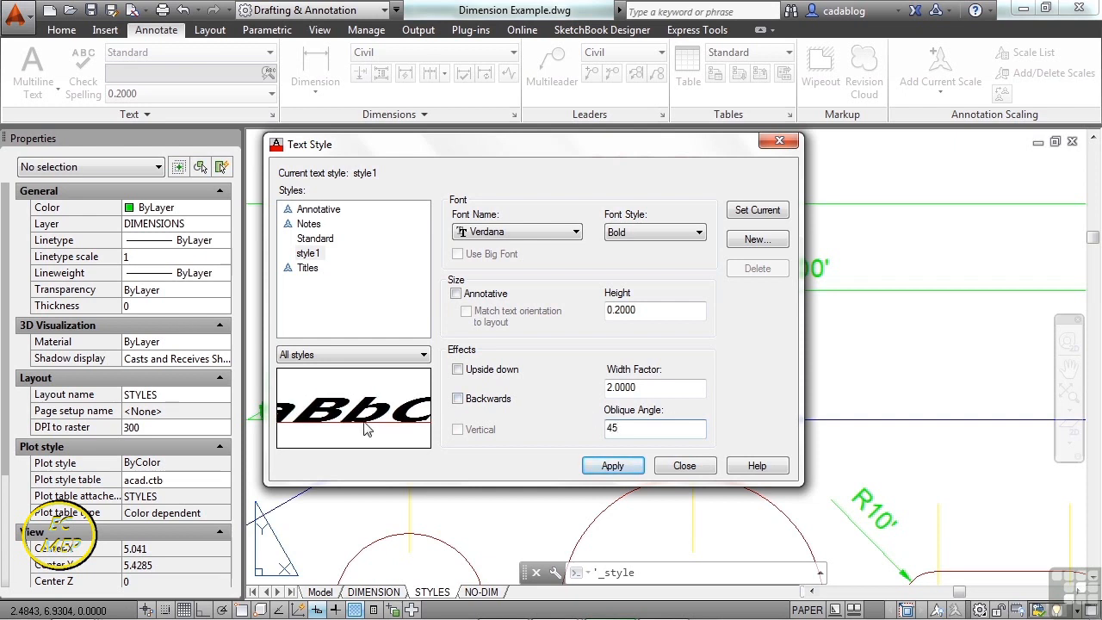
left_click(617, 466)
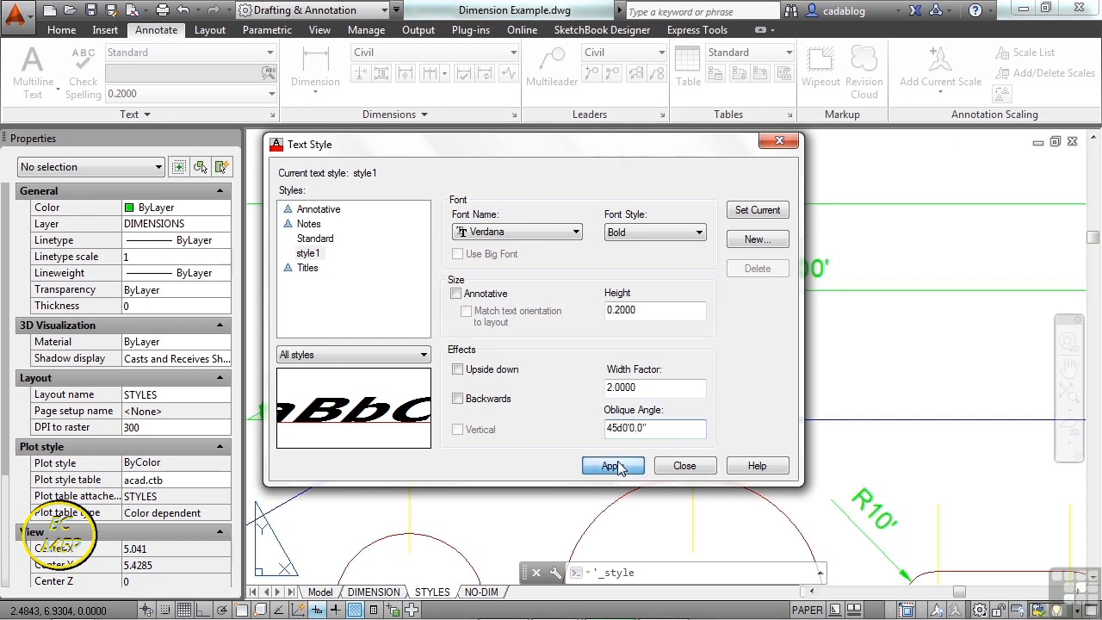
left_click(753, 209)
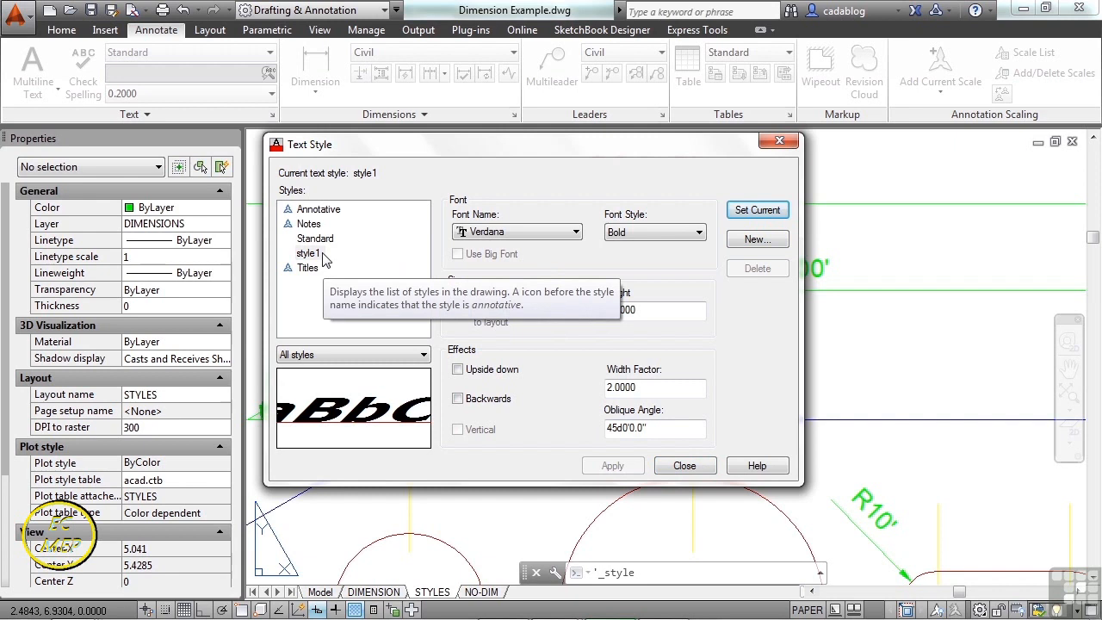
left_click(685, 466)
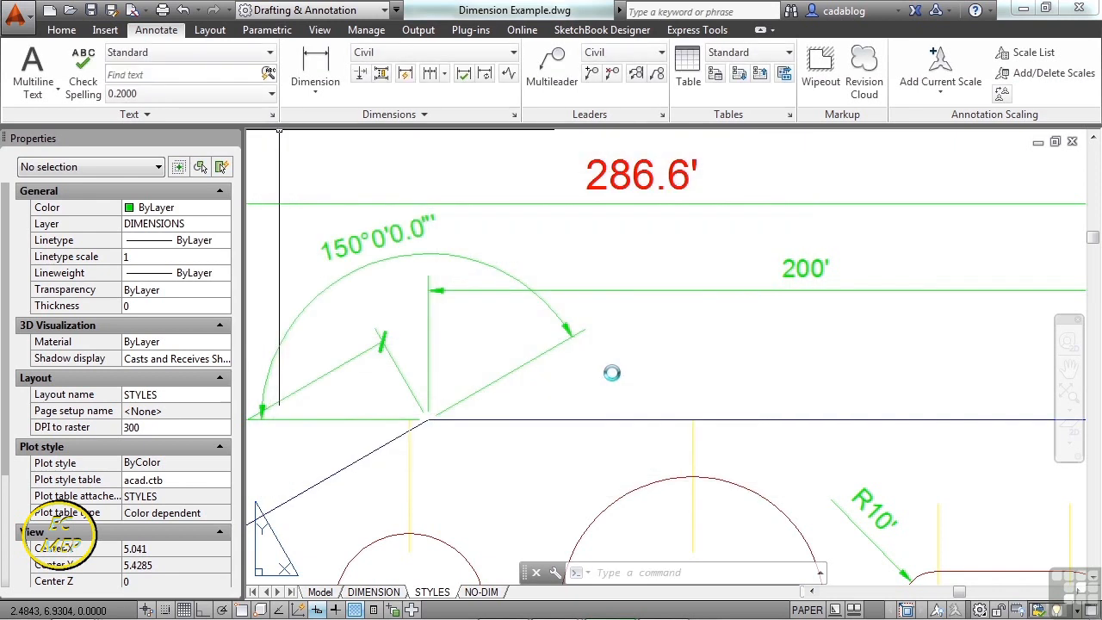
- Create a multiline text box below the 200' dimension reading 'title' with MT
type("mt")
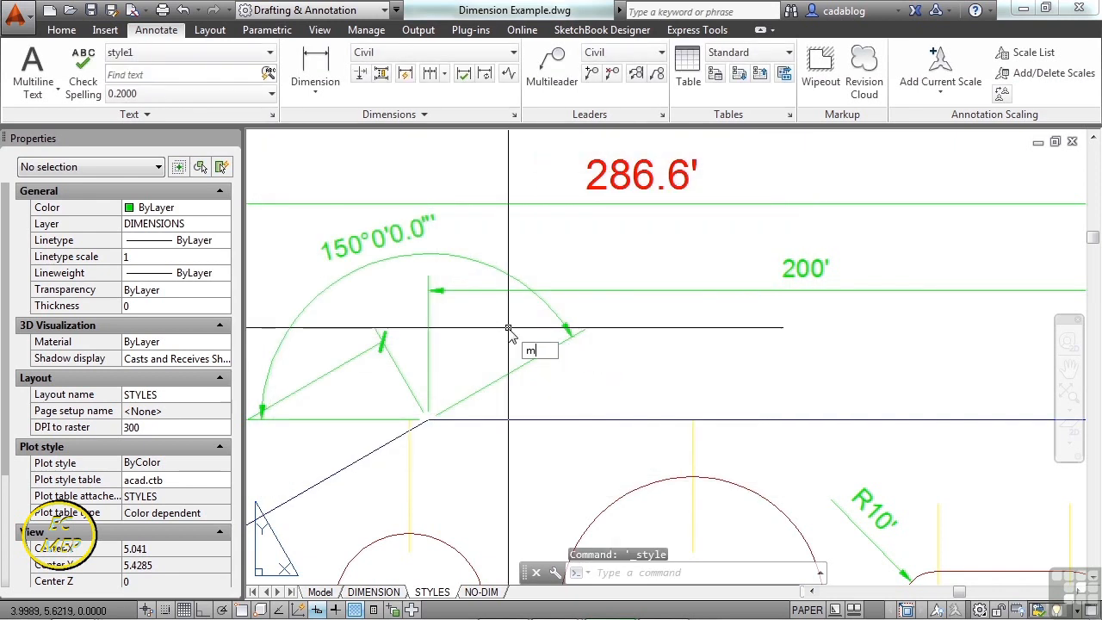
key("Return")
scroll(450, 298, "down", 2)
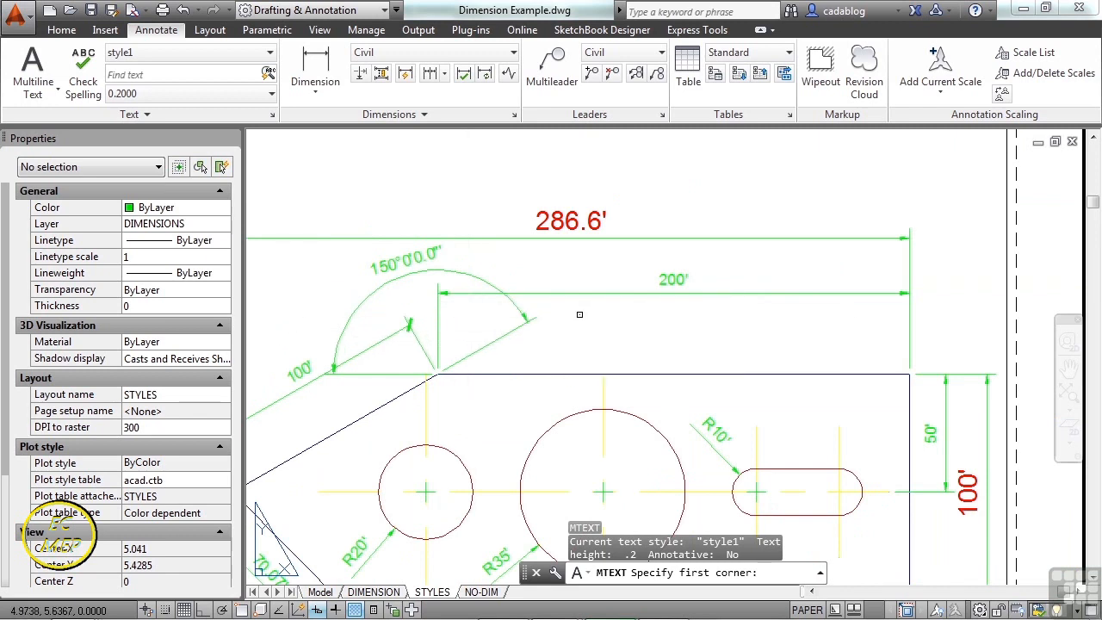
left_click(573, 341)
left_click(699, 348)
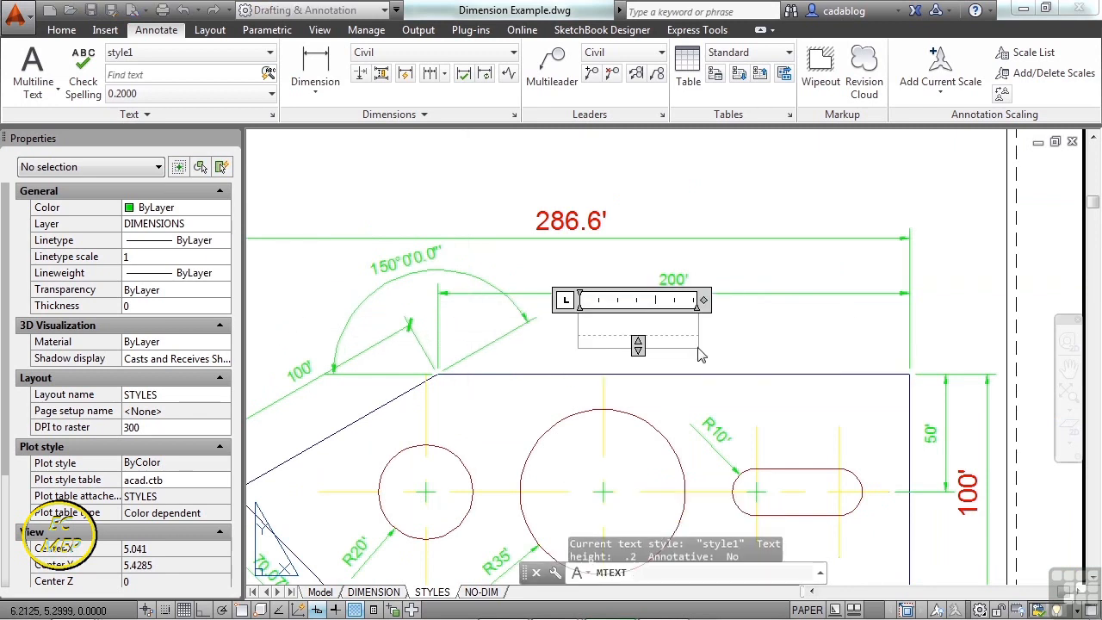
type("title")
left_click(713, 341)
- Select the 'title' text to check its properties, then deselect it
scroll(731, 371, "up", 2)
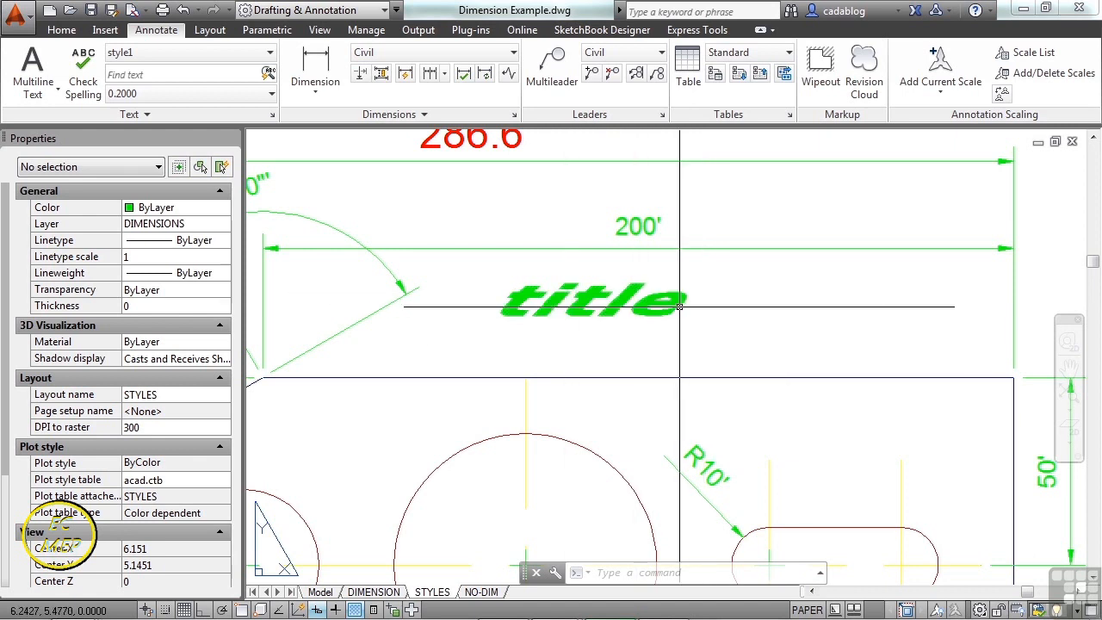
left_click(665, 311)
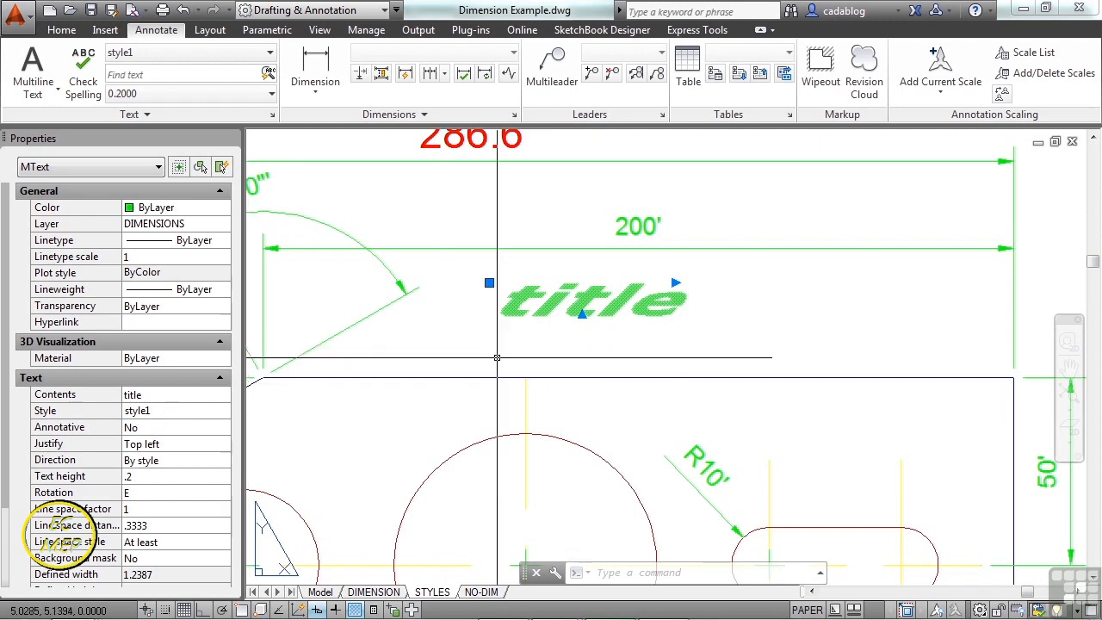
key("Escape")
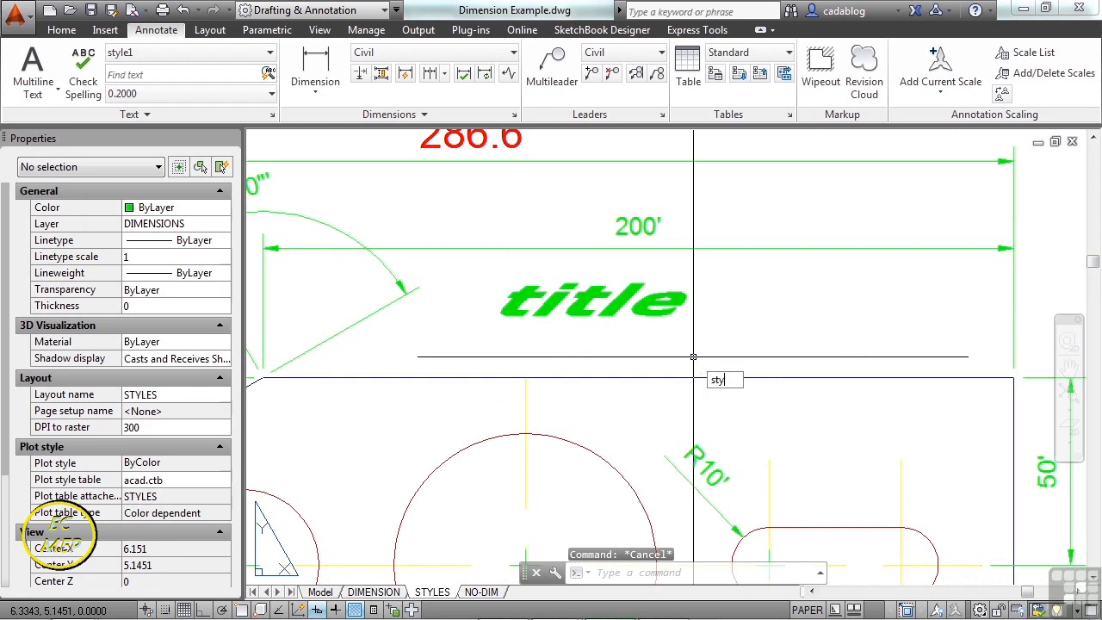
- Rename the style1 text style to BCB-style1 via STYLE, then close the Text Style dialog
type("style")
key("Return")
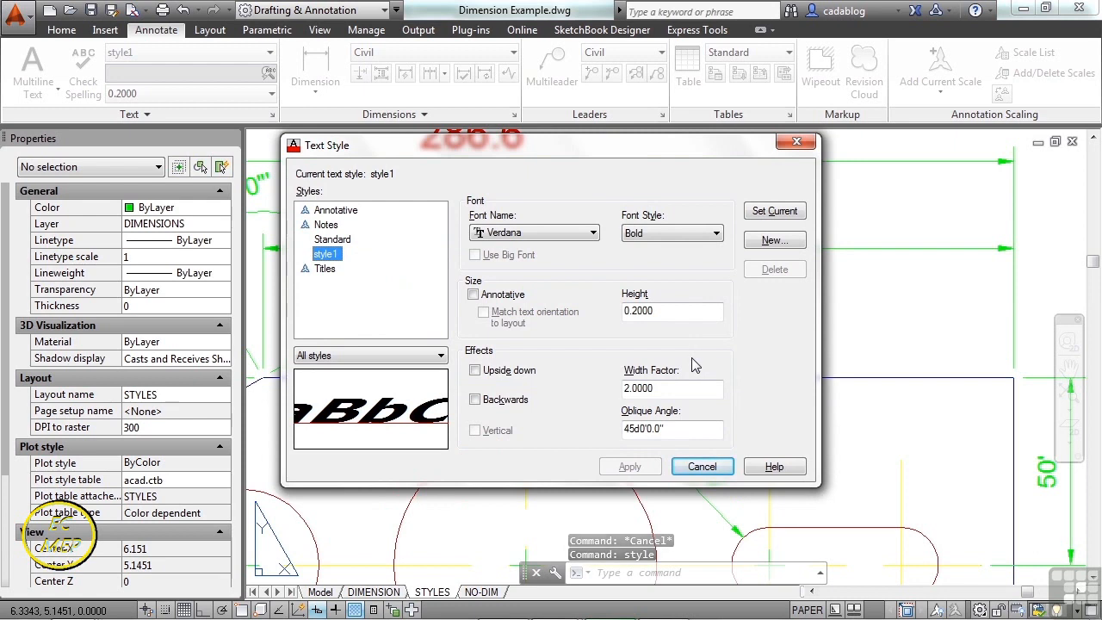
right_click(326, 258)
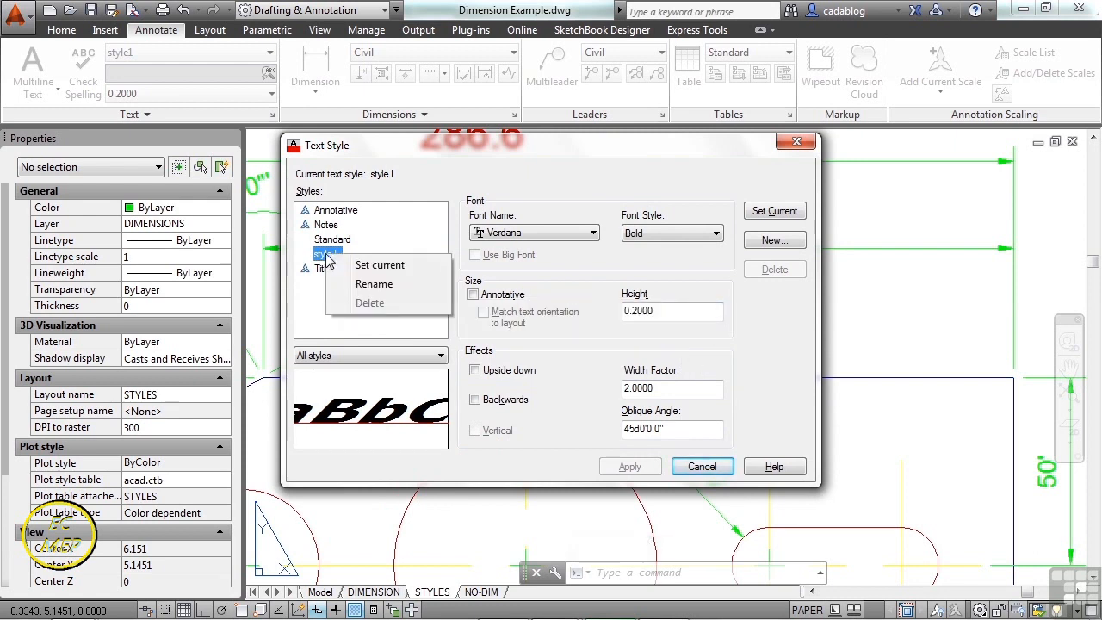
left_click(373, 285)
key("Home")
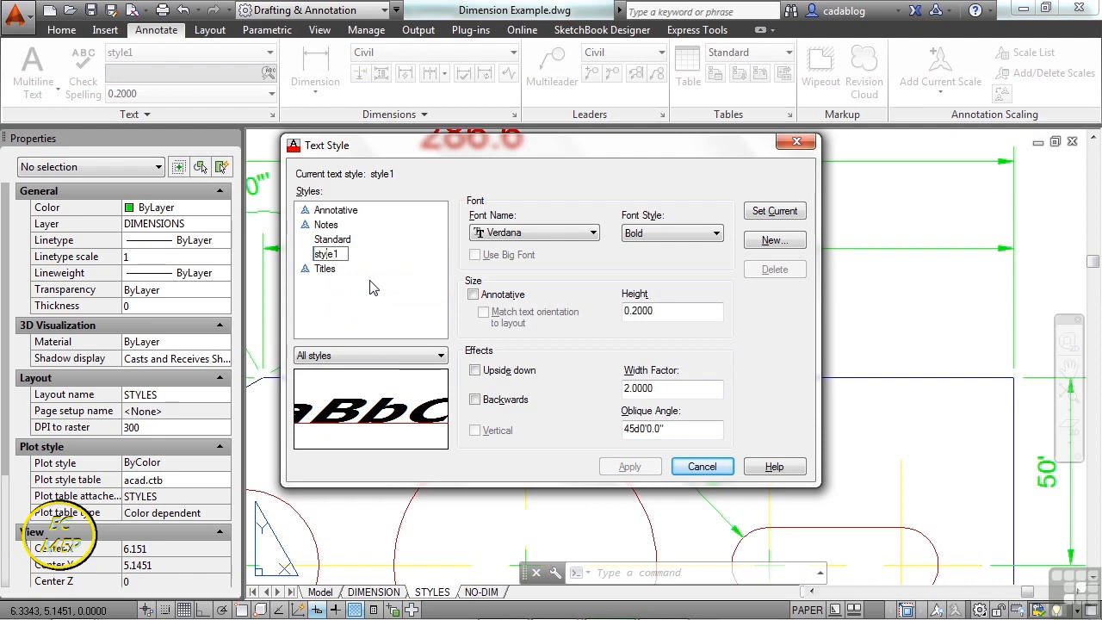
type("BCB-")
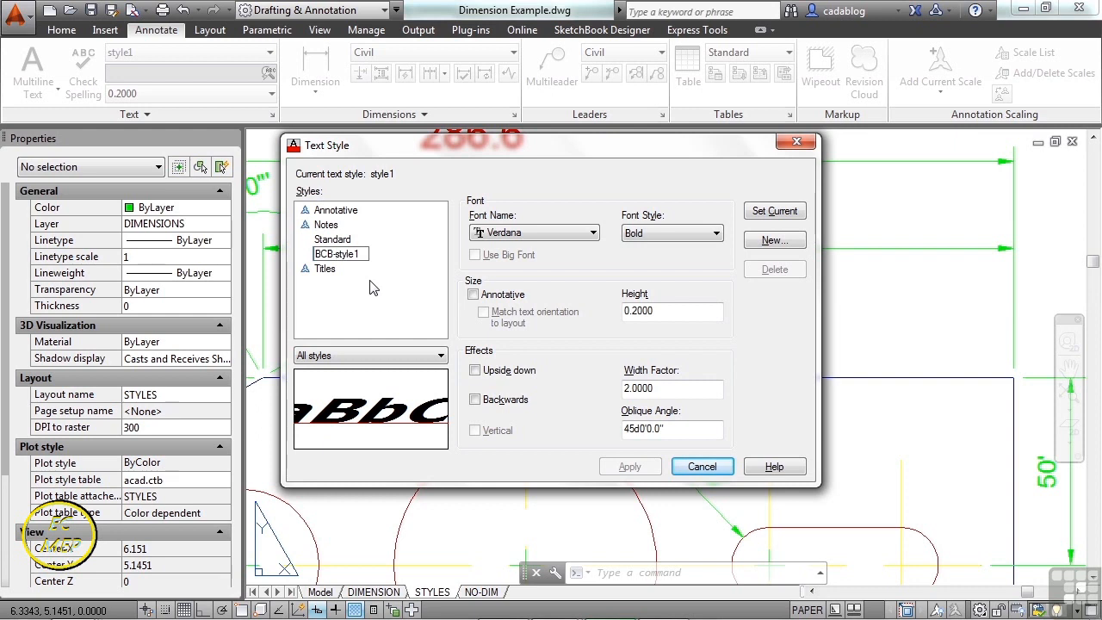
key("Return")
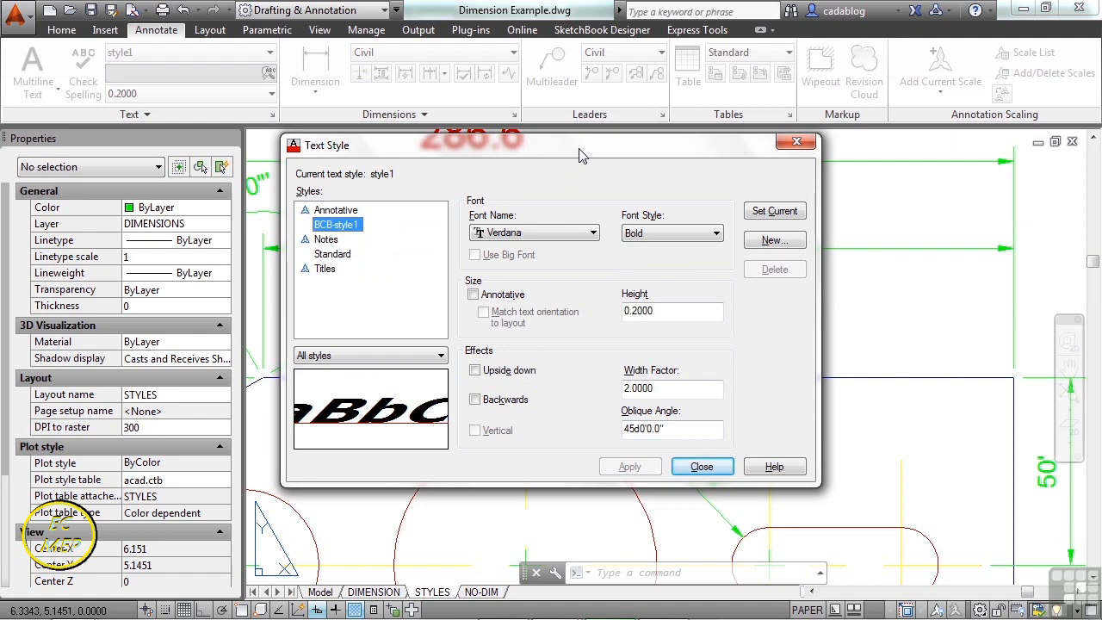
left_click(336, 258)
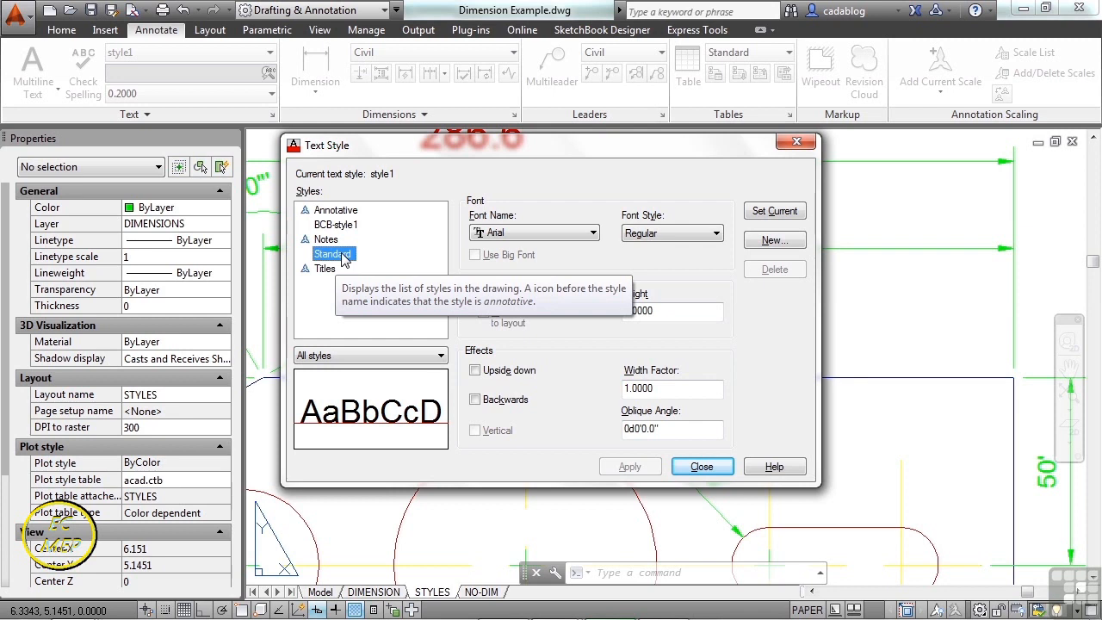
left_click(702, 469)
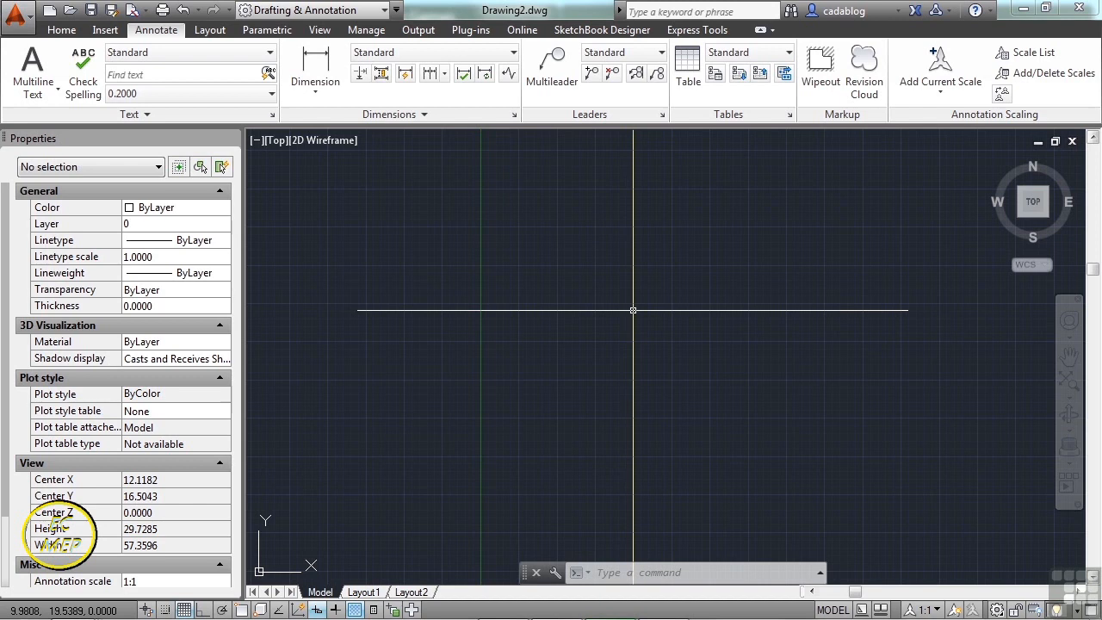
- Open Insert Table in Drawing2.dwg with the table style left at Standard
type("TABLE")
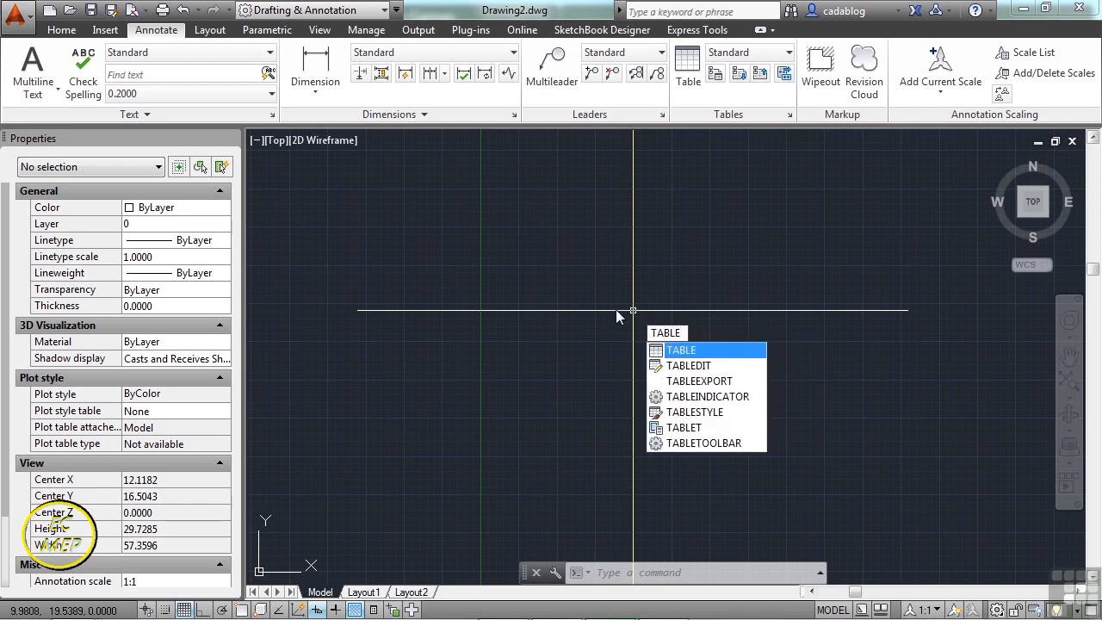
key("Escape")
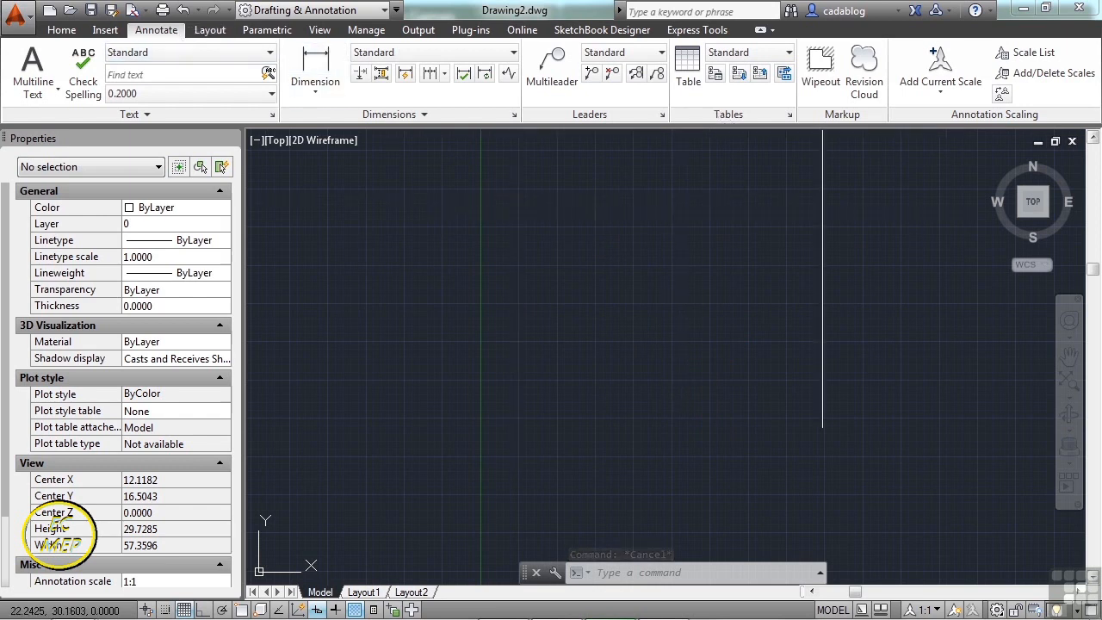
left_click(694, 70)
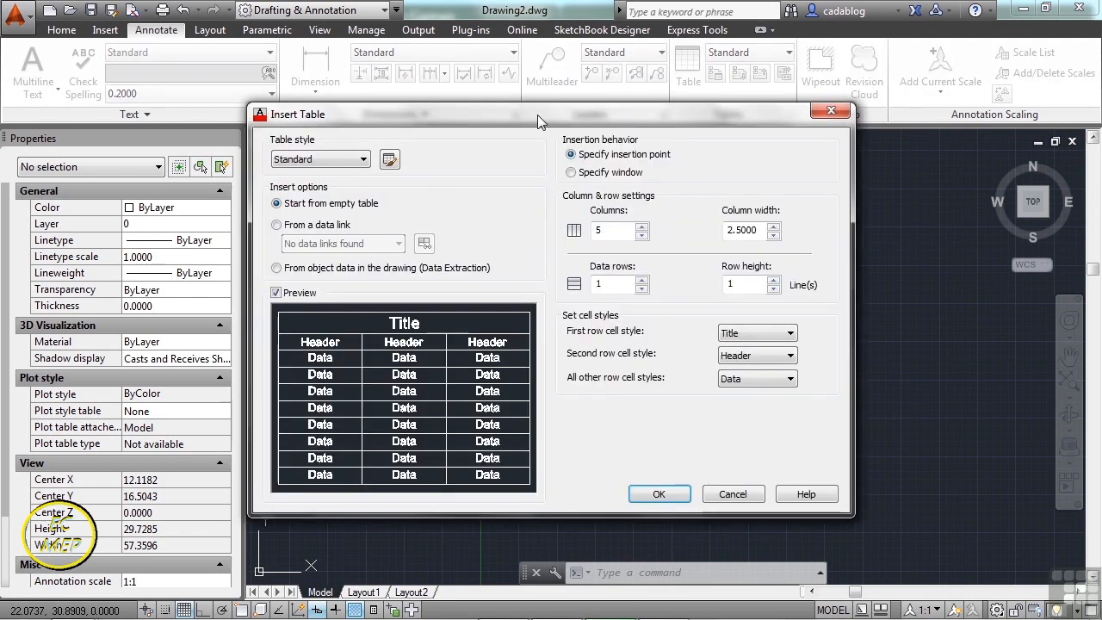
left_click_drag(538, 114, 550, 103)
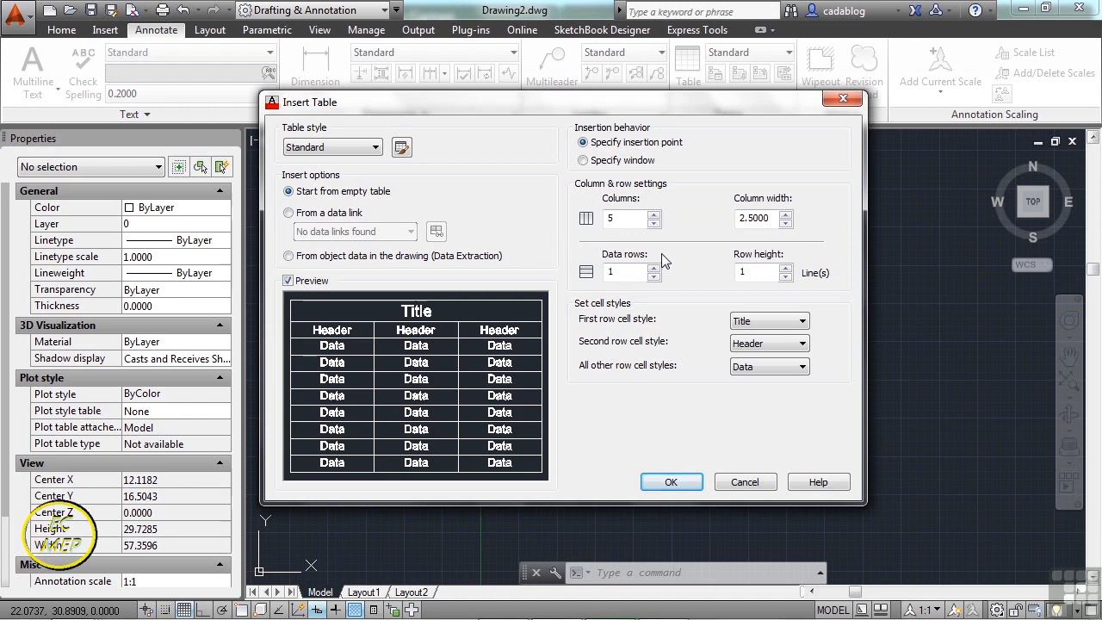
left_click(377, 151)
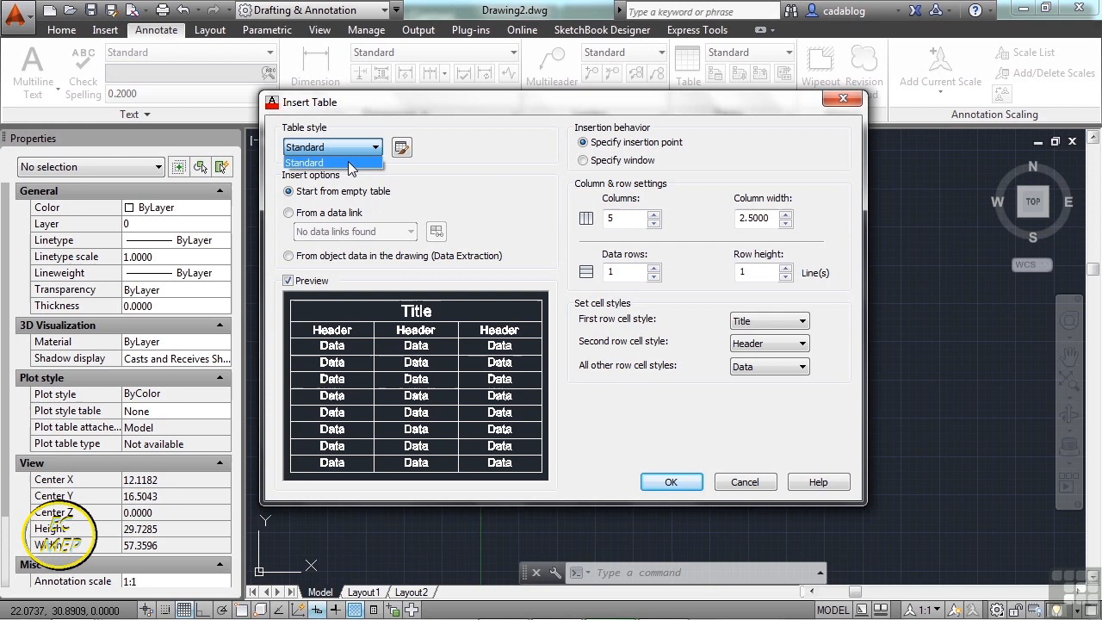
left_click(349, 164)
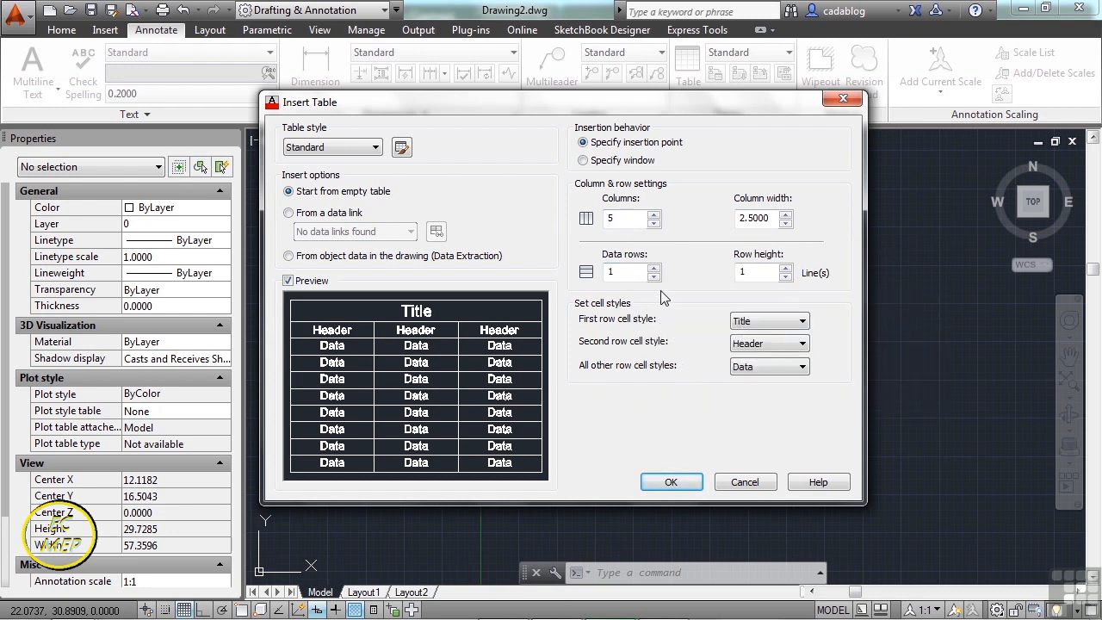
- Set the table to 4 data rows and try cell styles for the rows, leaving the remaining rows as Data
left_click(655, 268)
left_click(654, 268)
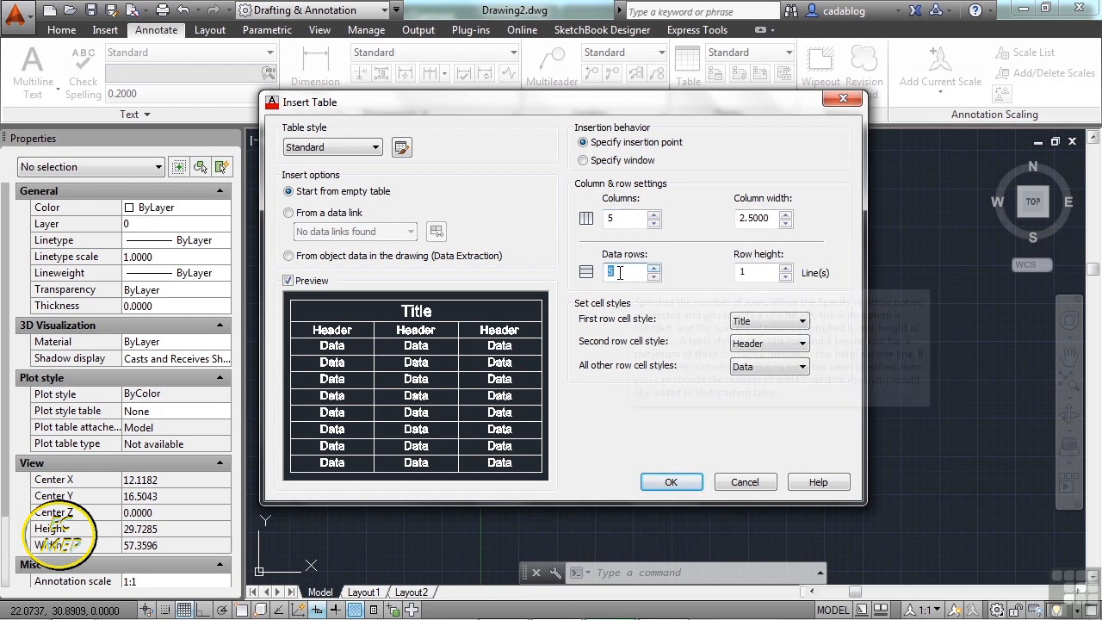
left_click(653, 277)
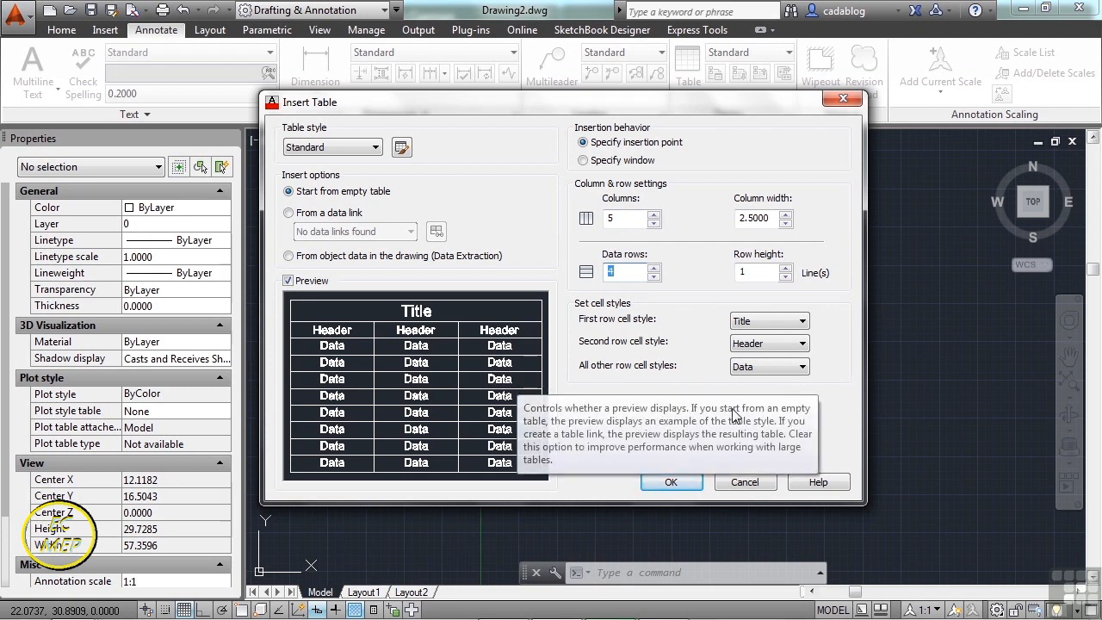
left_click(800, 322)
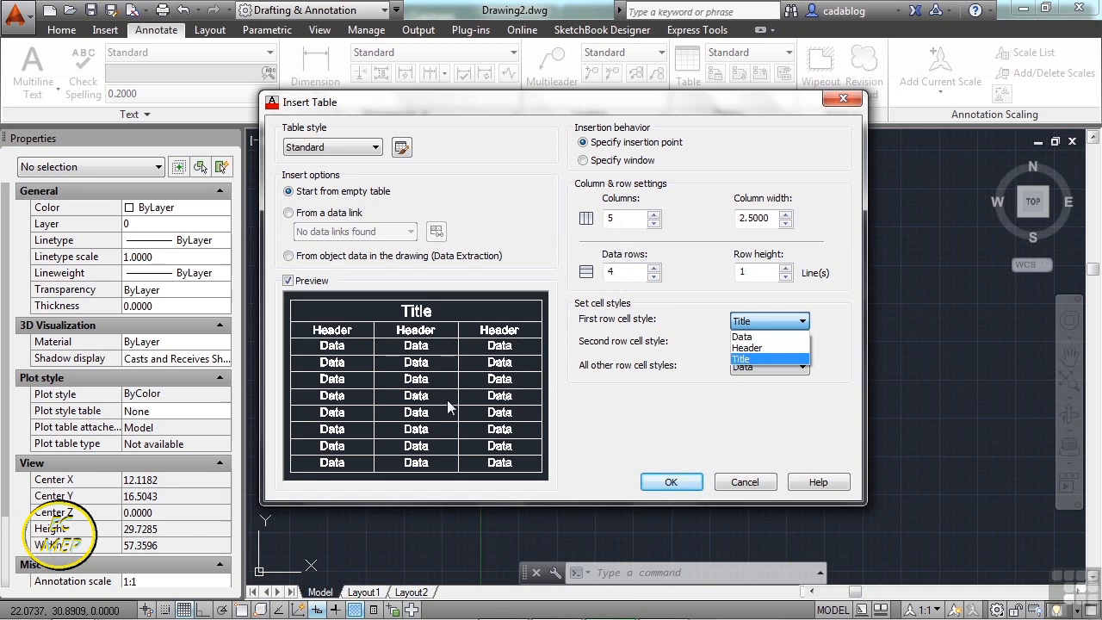
left_click(746, 347)
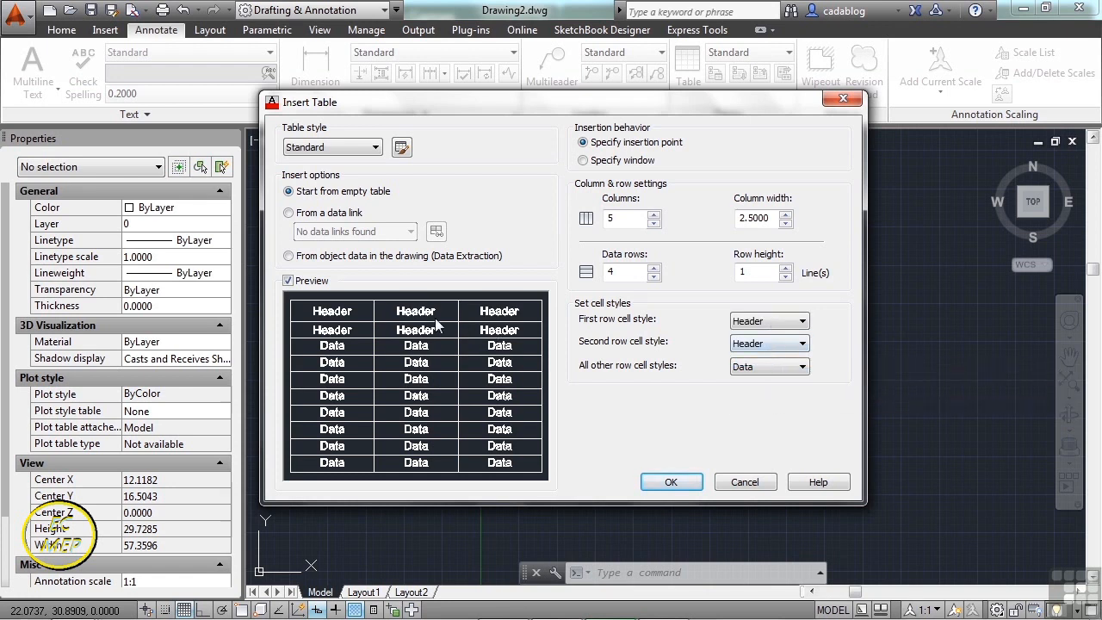
left_click(788, 322)
left_click(786, 342)
left_click(787, 345)
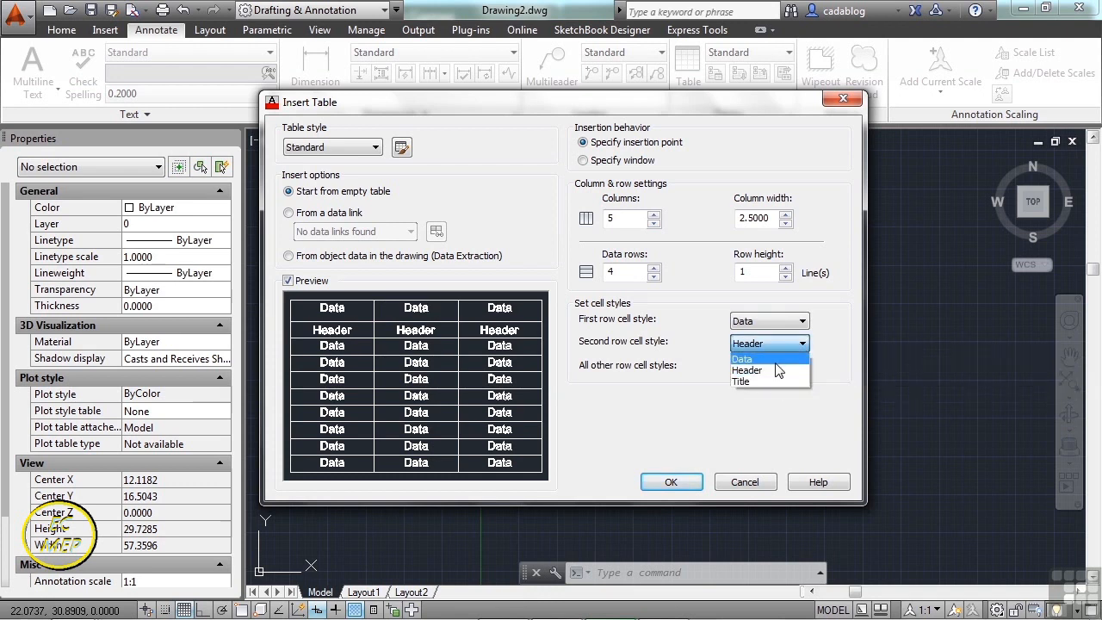
left_click(782, 358)
left_click(778, 368)
left_click(784, 409)
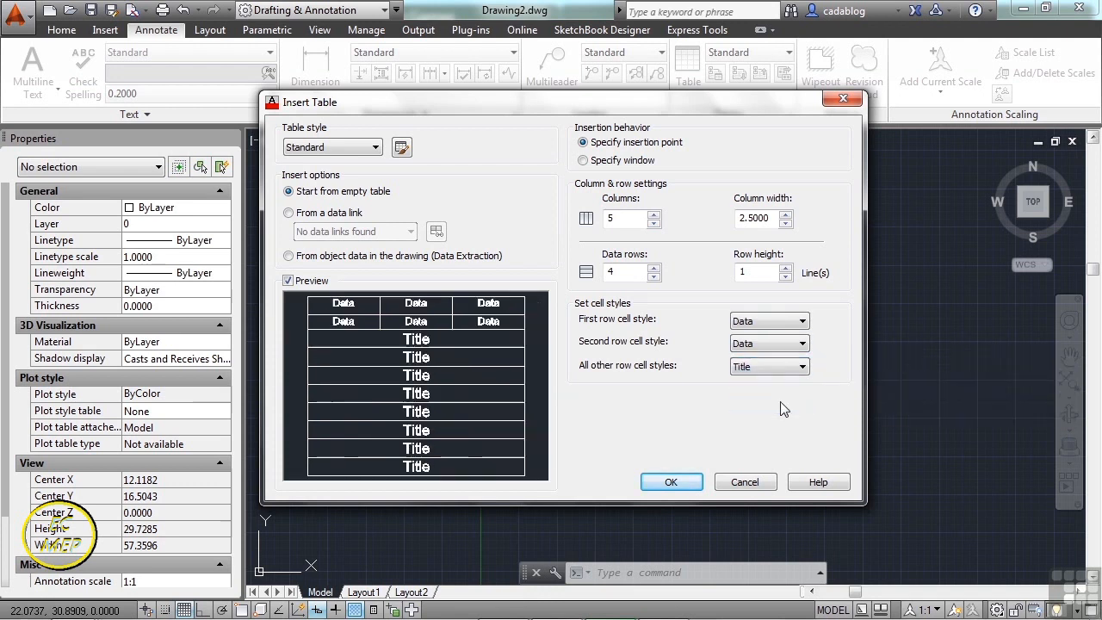
left_click(799, 372)
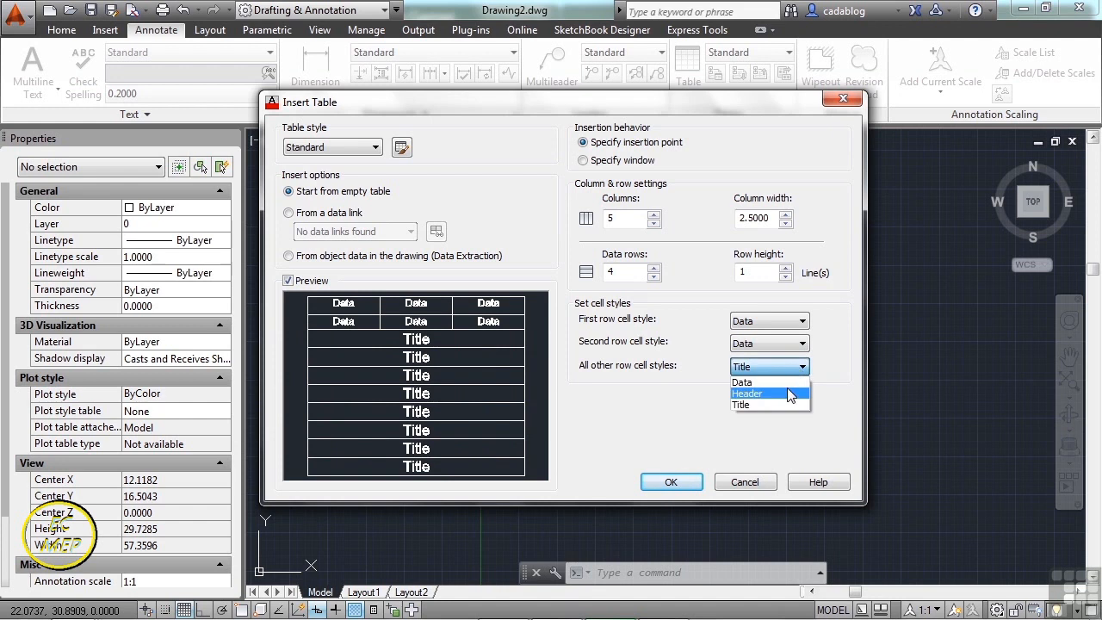
left_click(743, 381)
- Make the first row Header and the second row Data, then accept the 5-column table
left_click(792, 321)
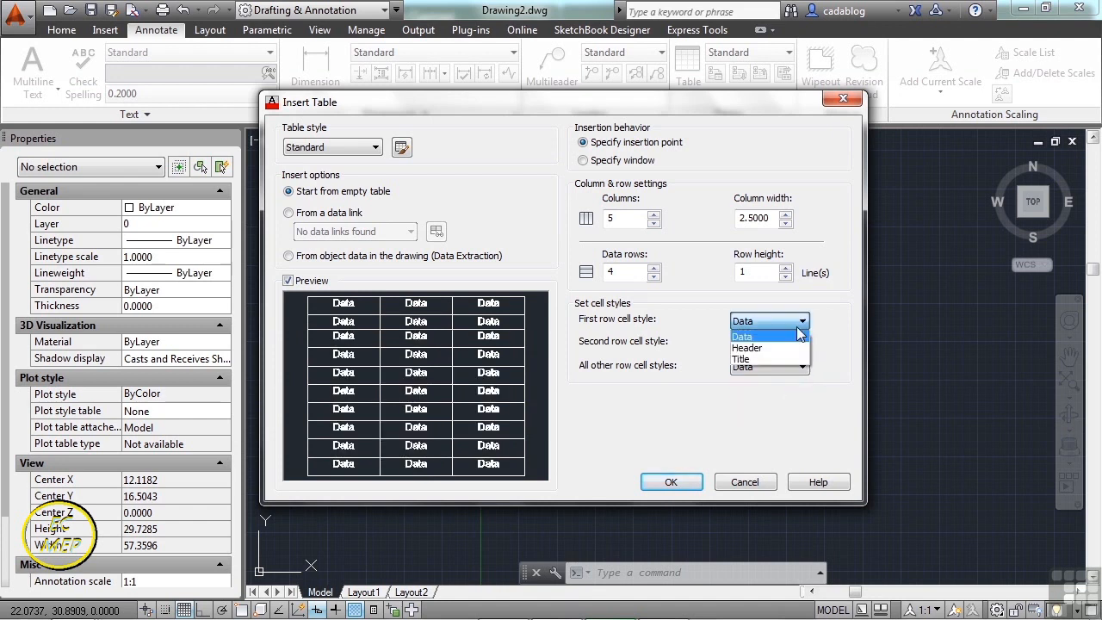
left_click(772, 360)
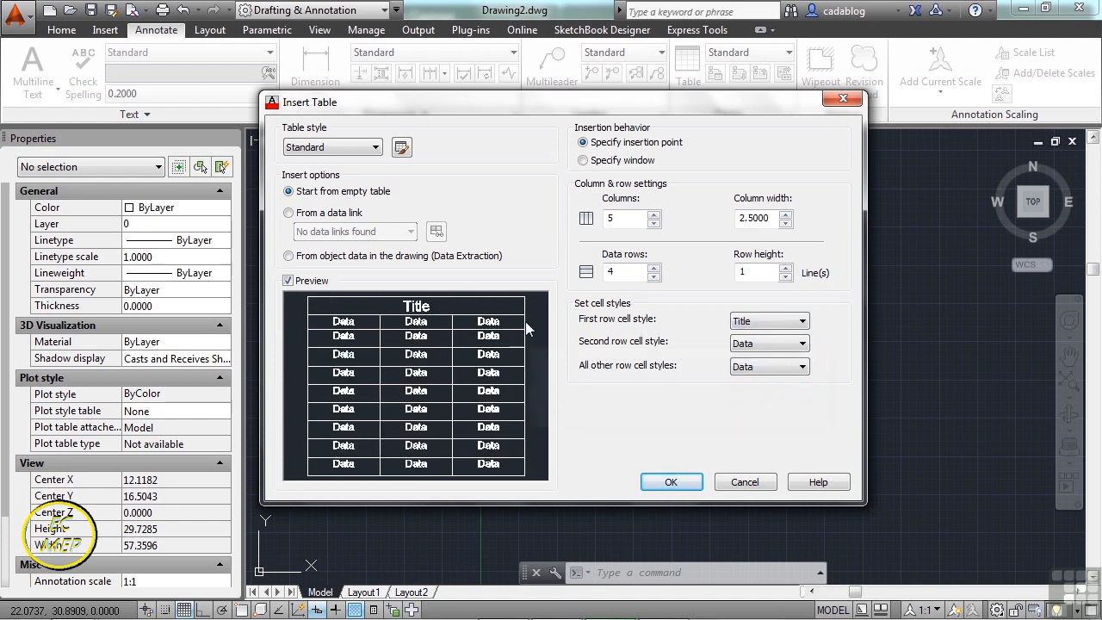
left_click(801, 344)
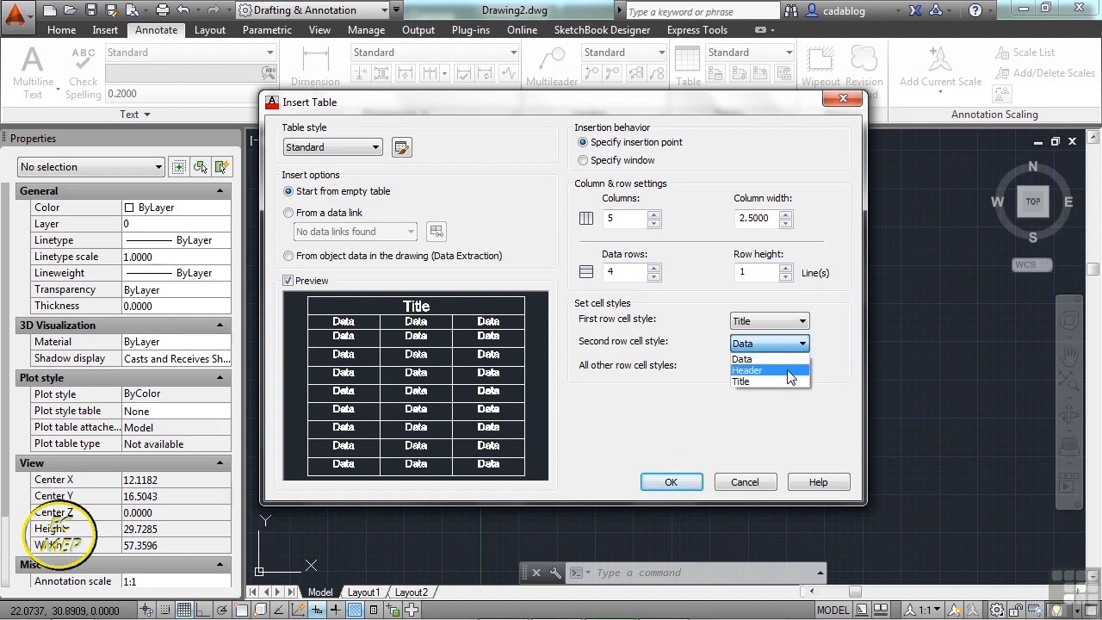
left_click(788, 370)
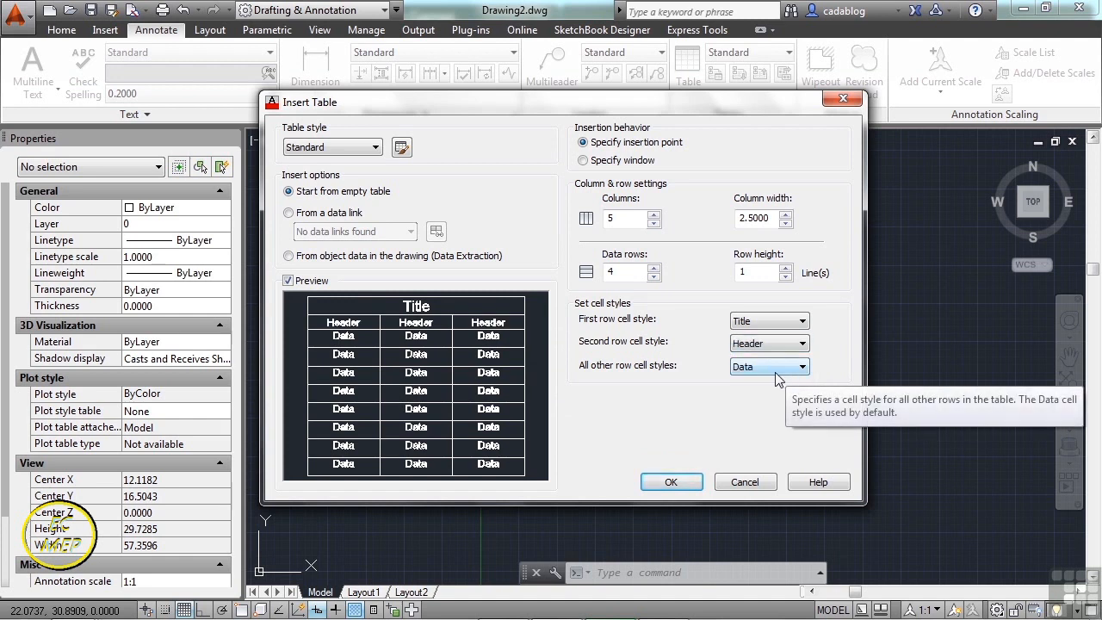
left_click(790, 345)
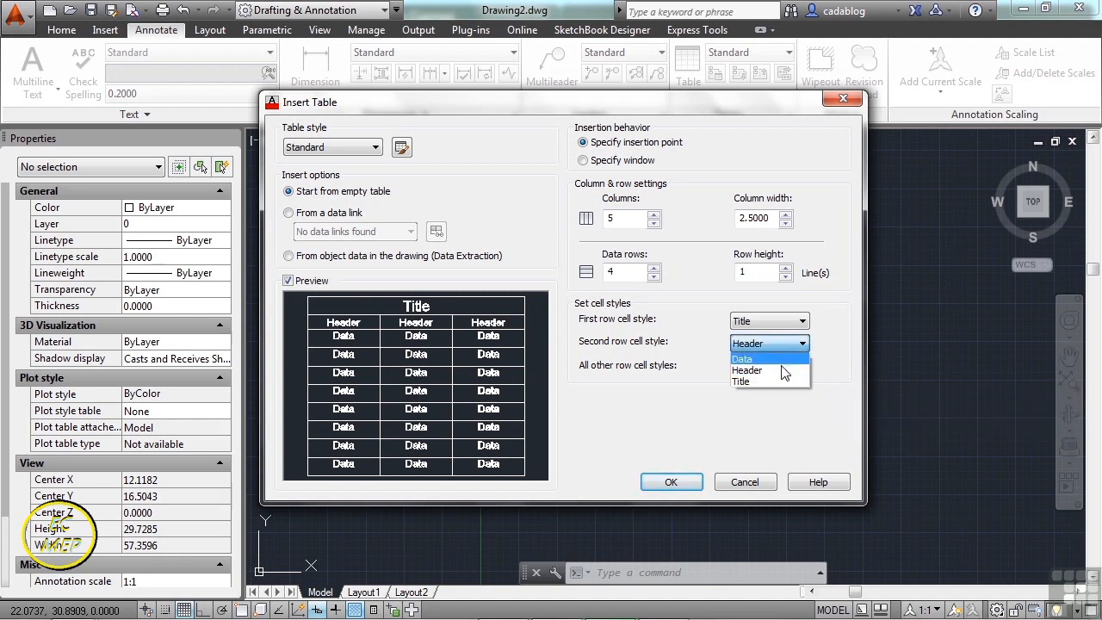
left_click(775, 359)
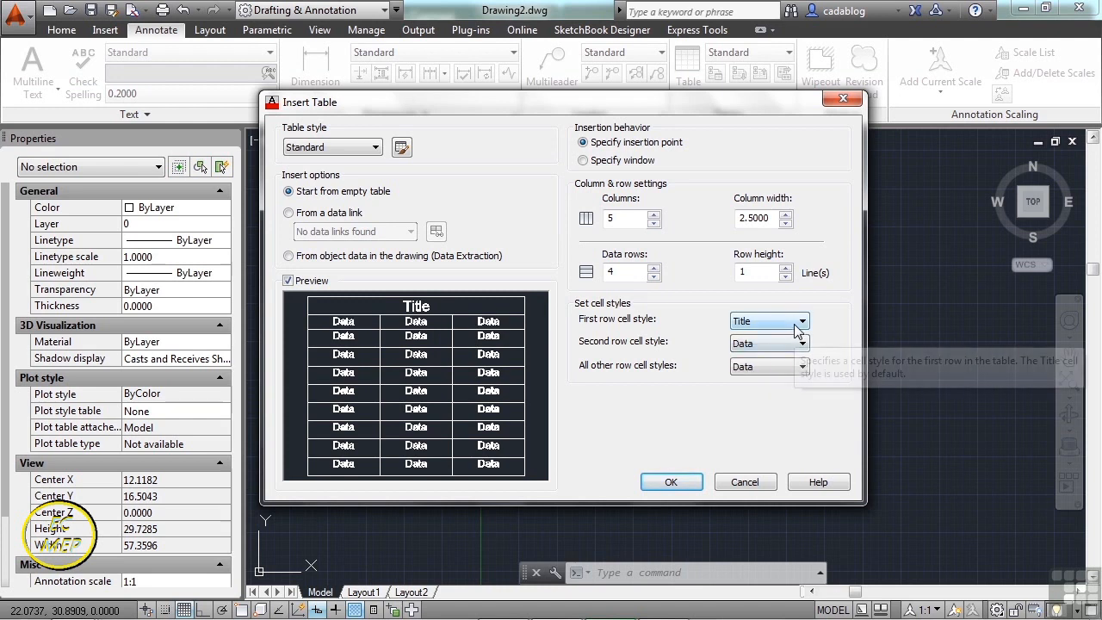
left_click(794, 328)
left_click(786, 347)
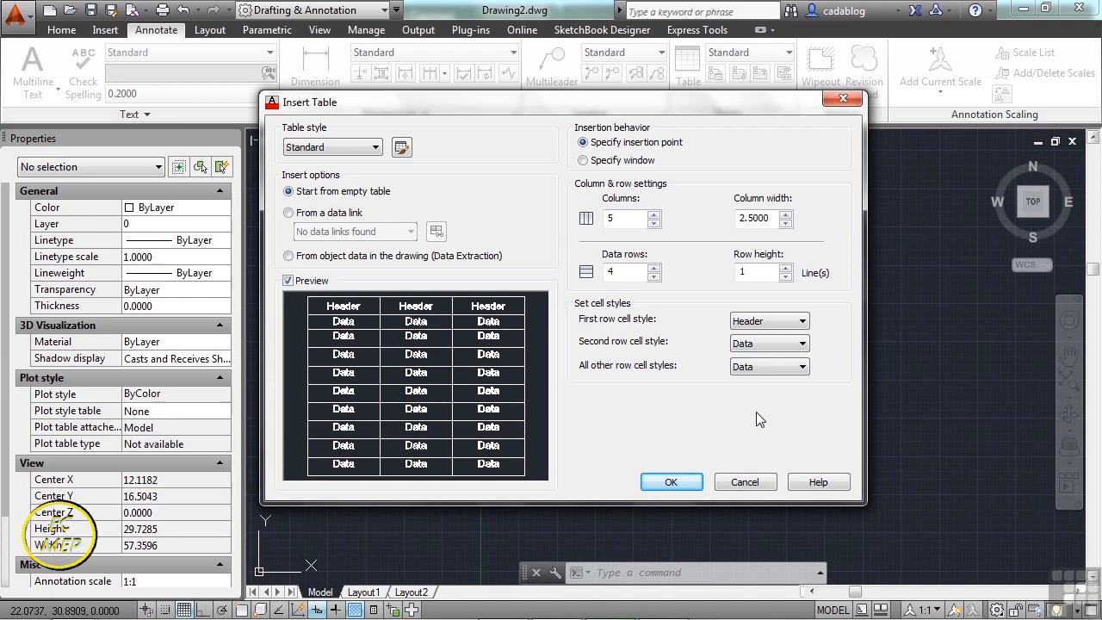
left_click(671, 482)
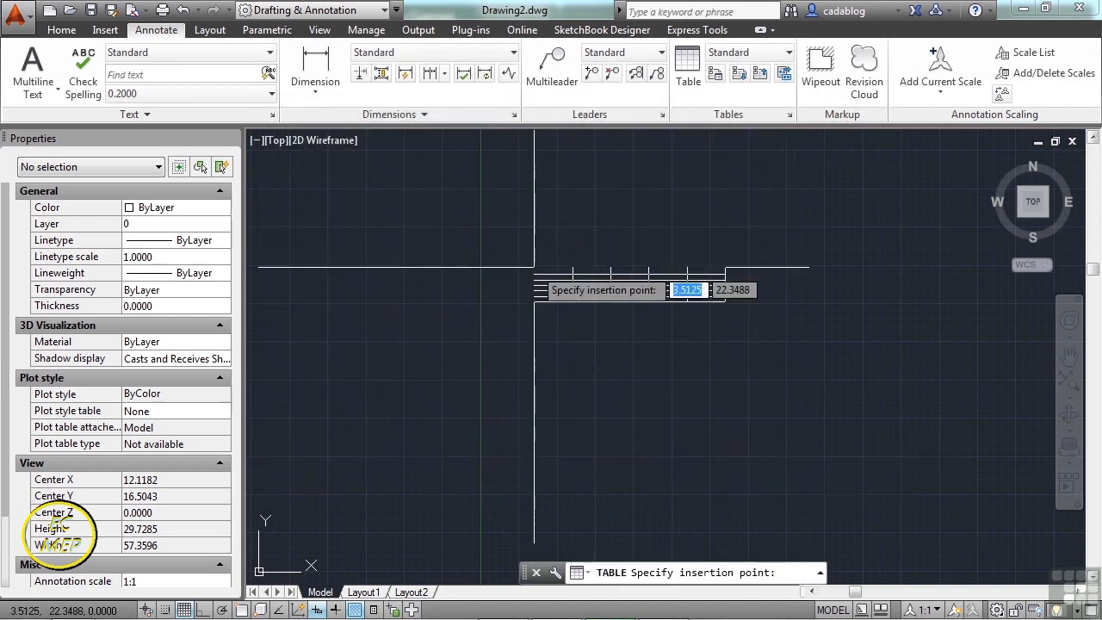
- Place the table and enter 'Col 1' in A1 and 'Col 2' in B1
left_click(526, 264)
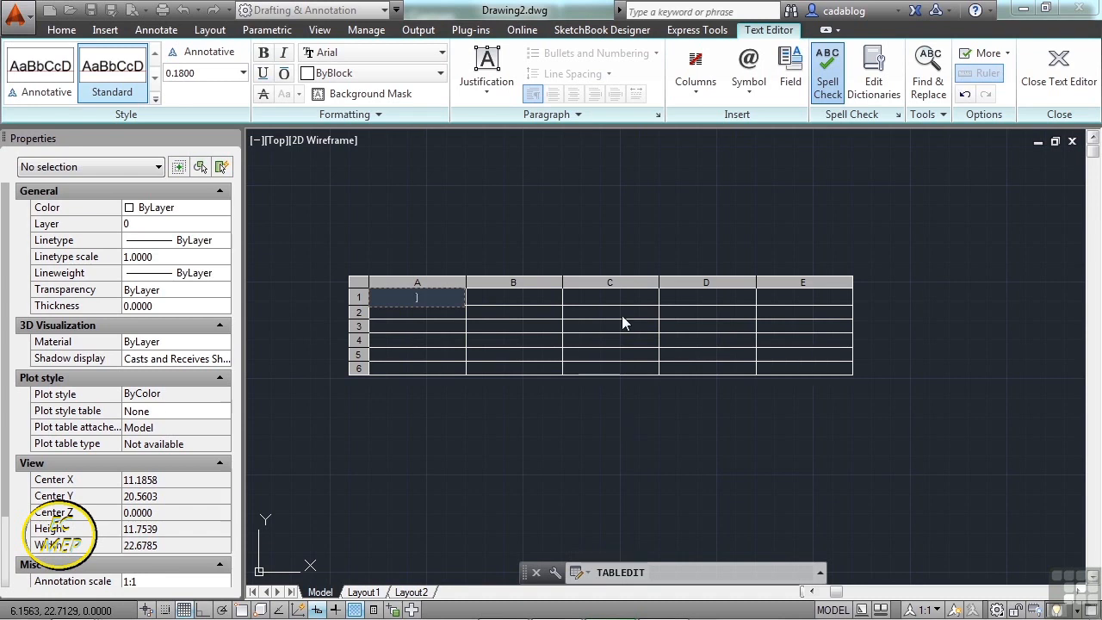
type("Col 1")
key("Tab")
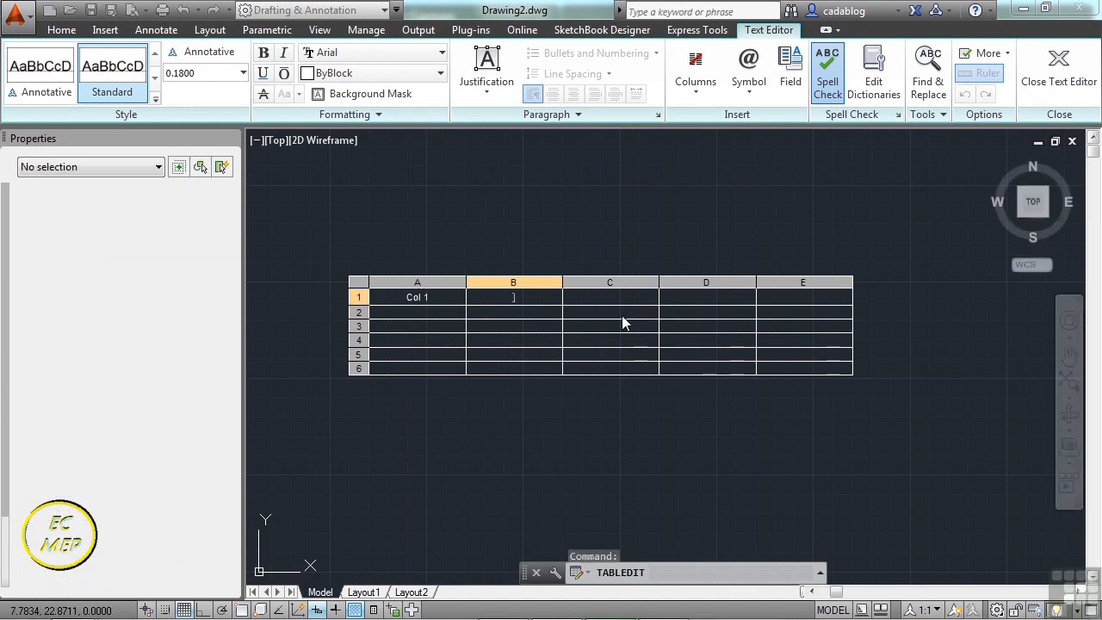
type("Col 2")
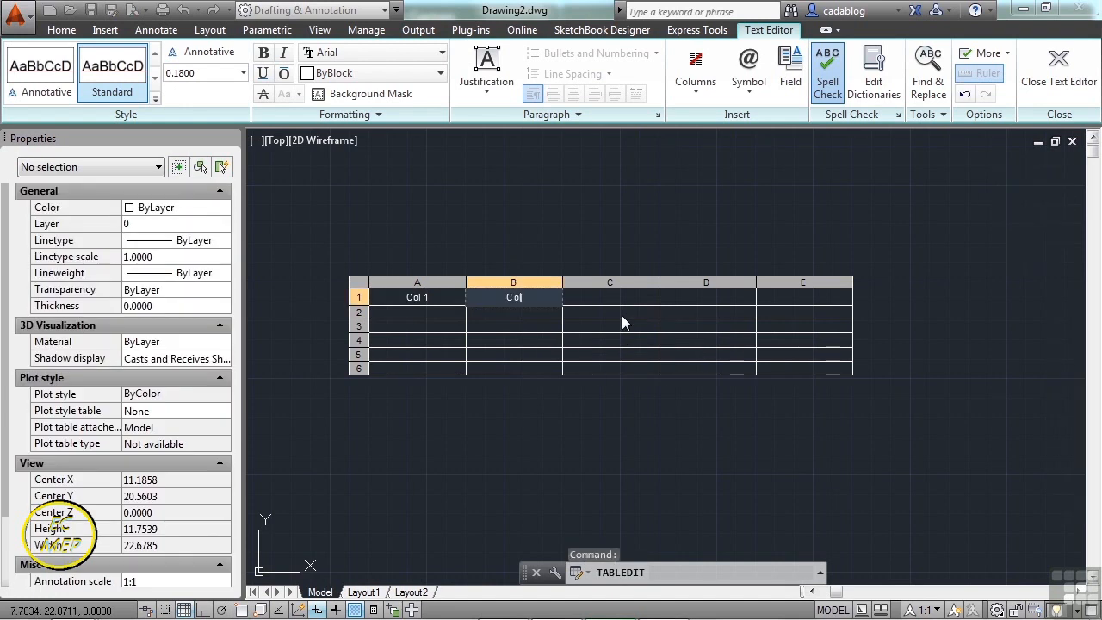
key("Tab")
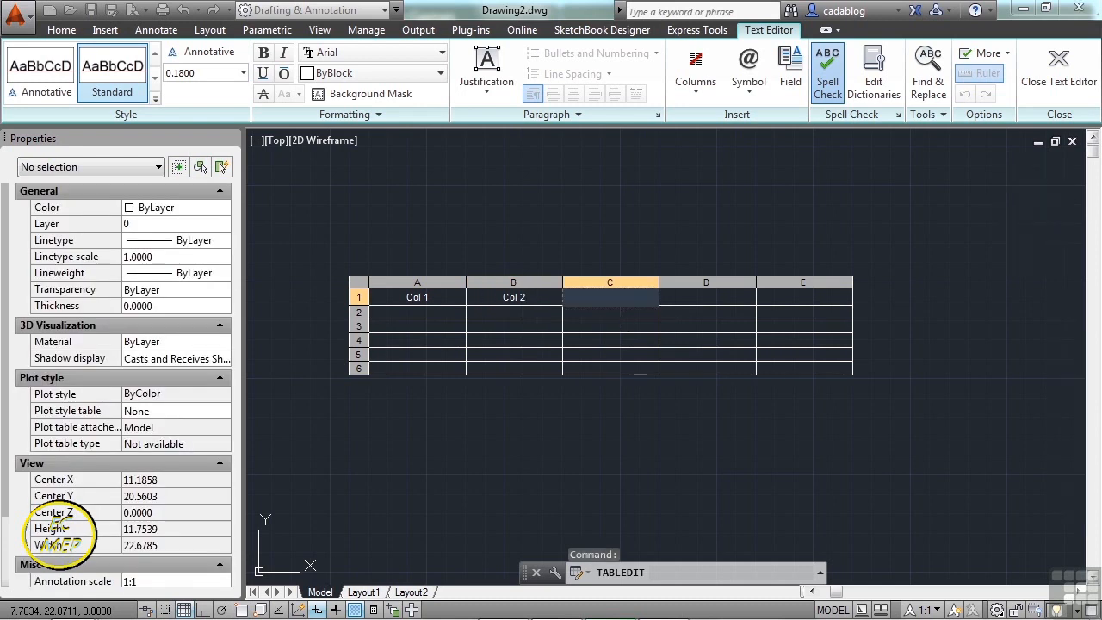
key("Down")
key("Left")
key("Left")
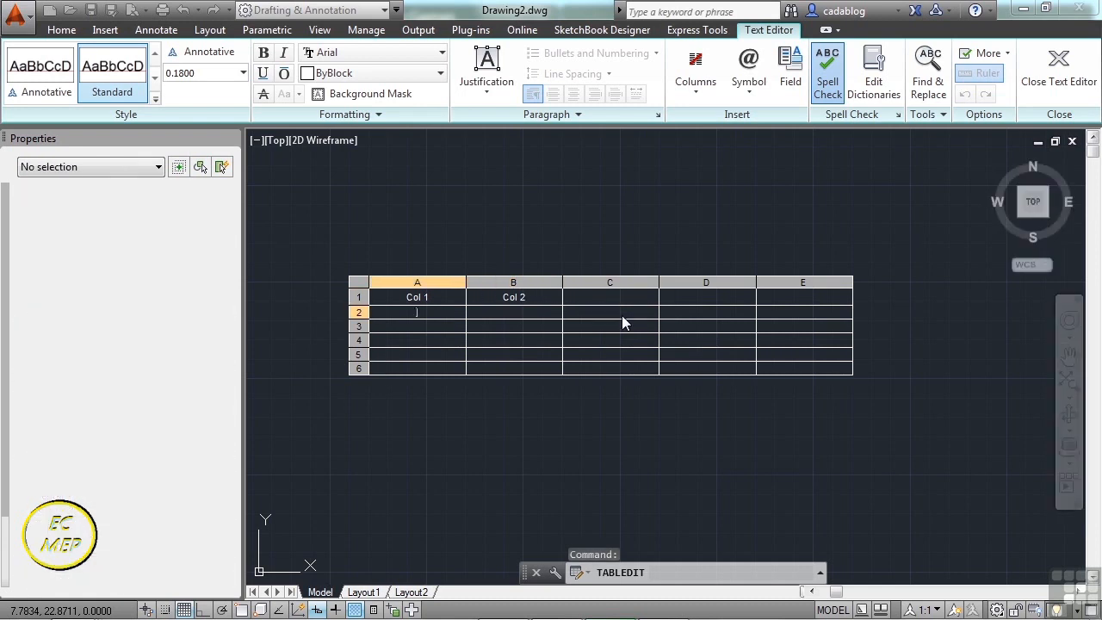
key("Down")
key("Down")
key("Down")
key("Escape")
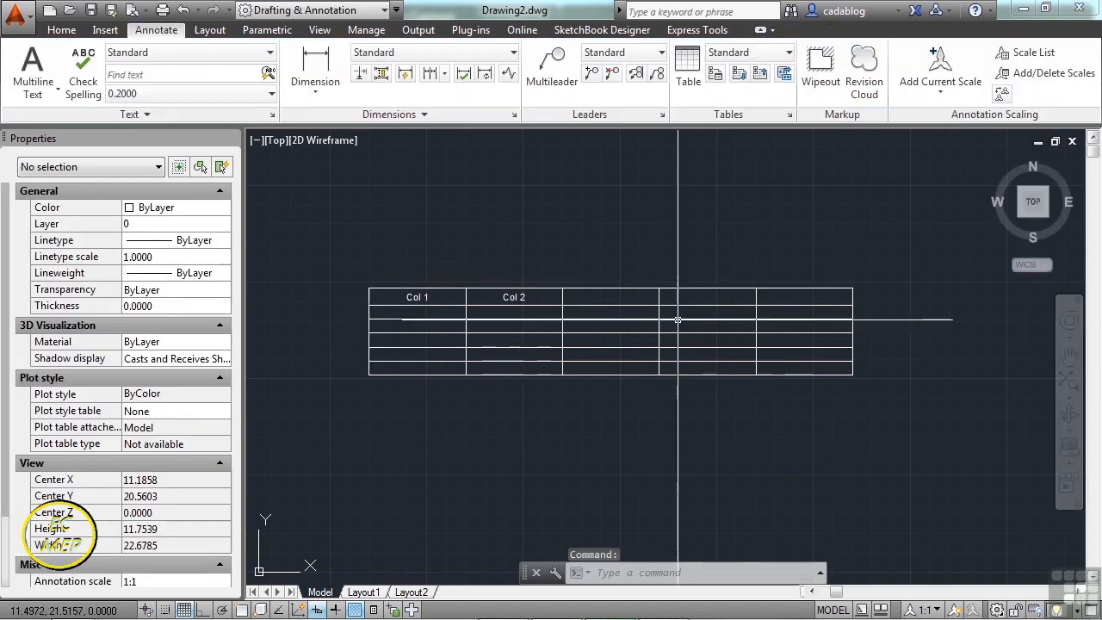
- Select cell A1 and look through the cell locking options
left_click(678, 321)
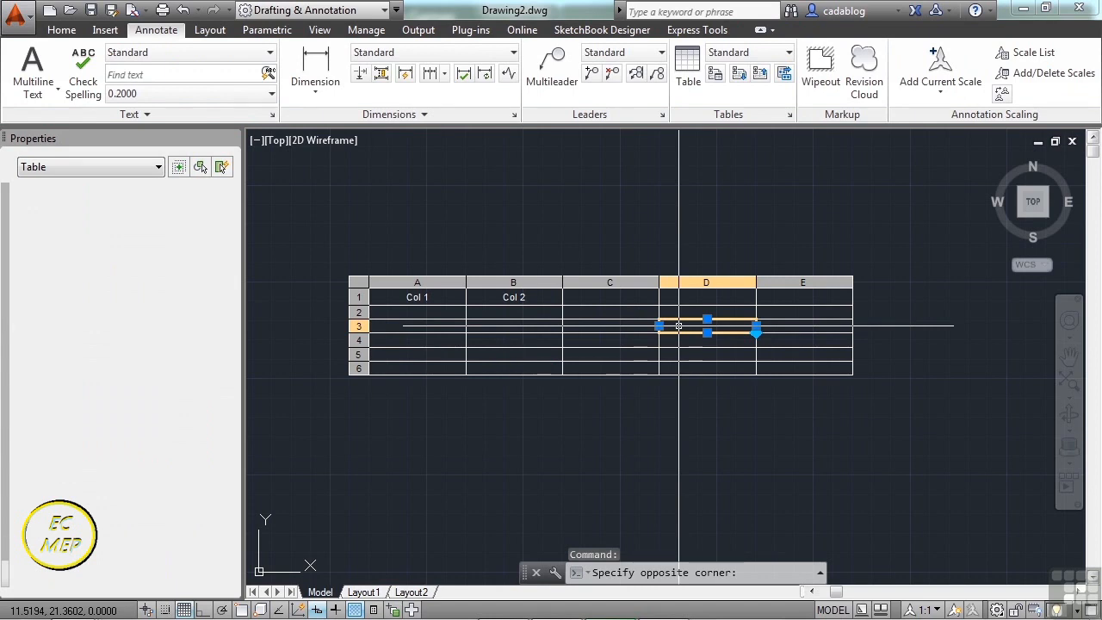
left_click(513, 326)
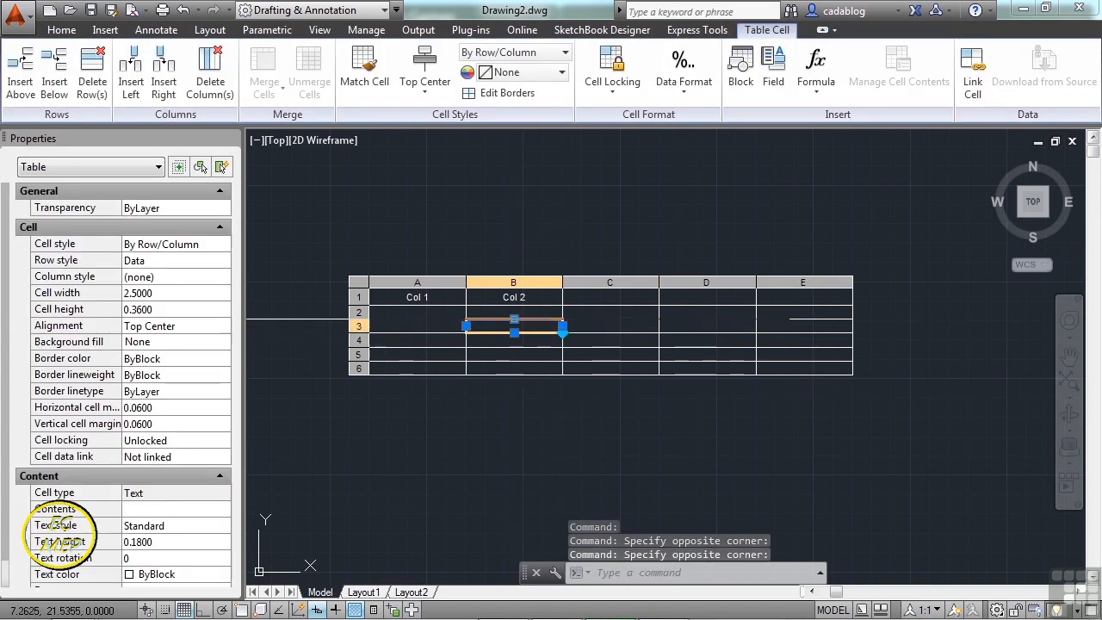
left_click(412, 298)
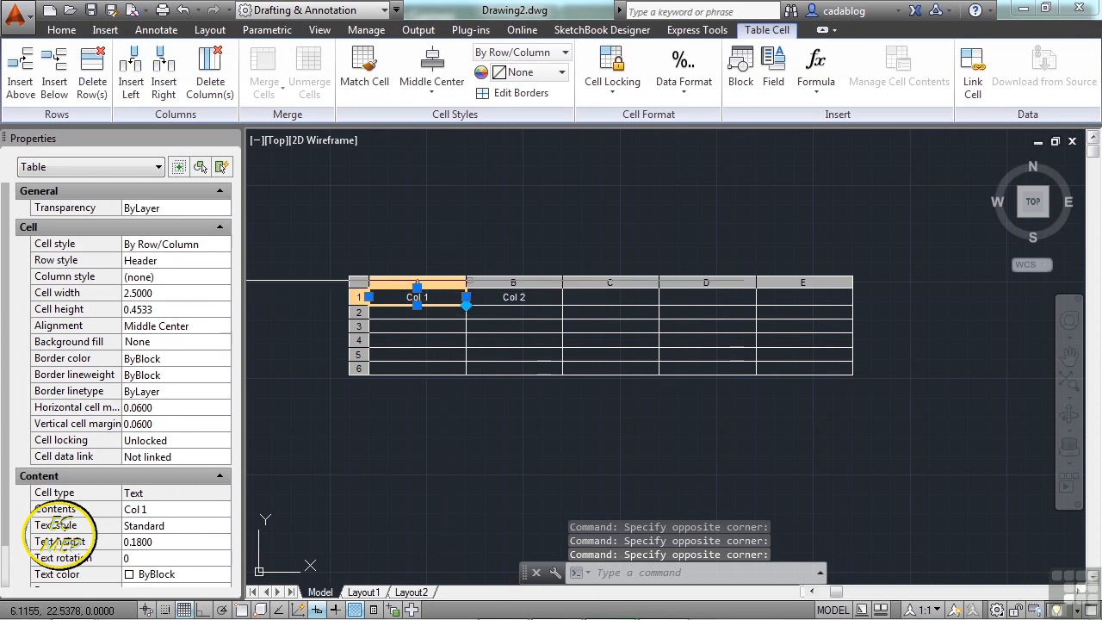
left_click(625, 100)
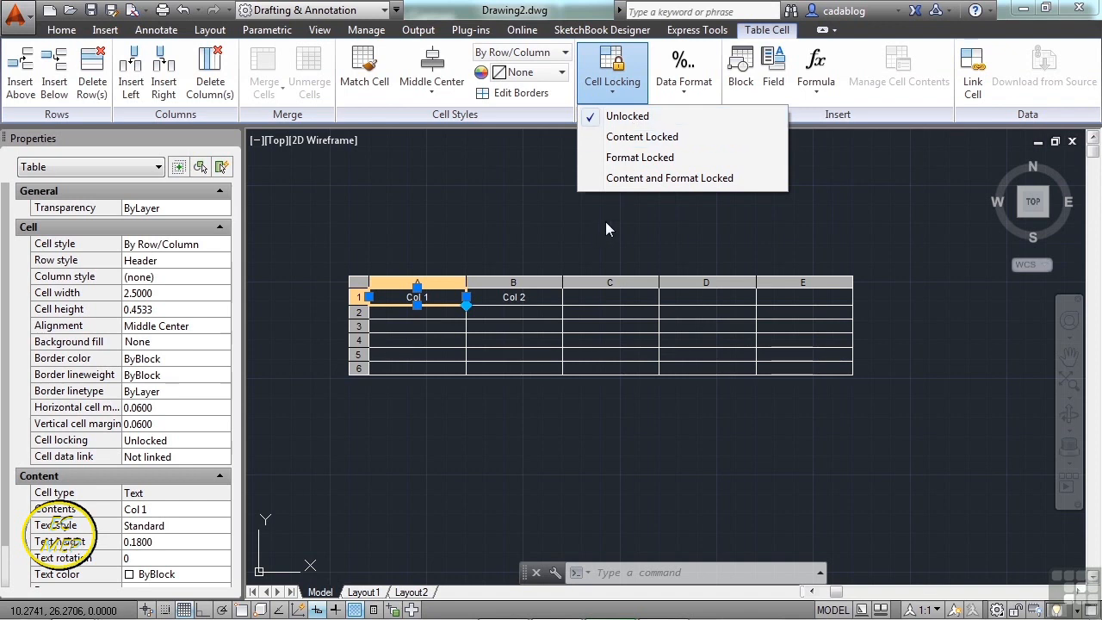
left_click(438, 300)
- Set the 'Col 1' text in cell A1 to Top Left (TL) justification
double_click(437, 299)
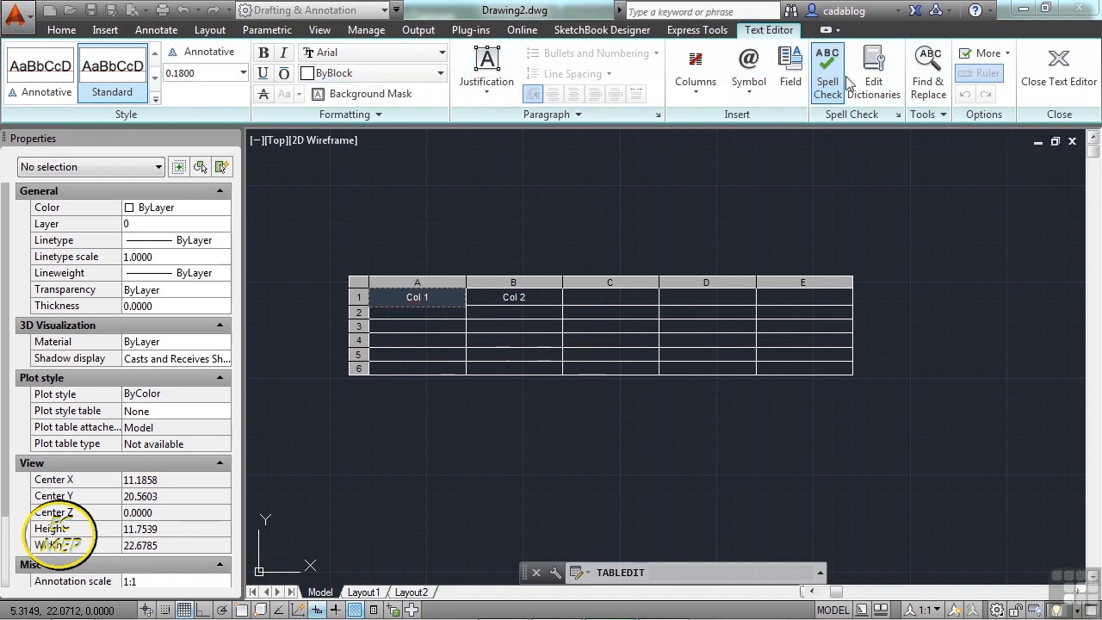
left_click(496, 100)
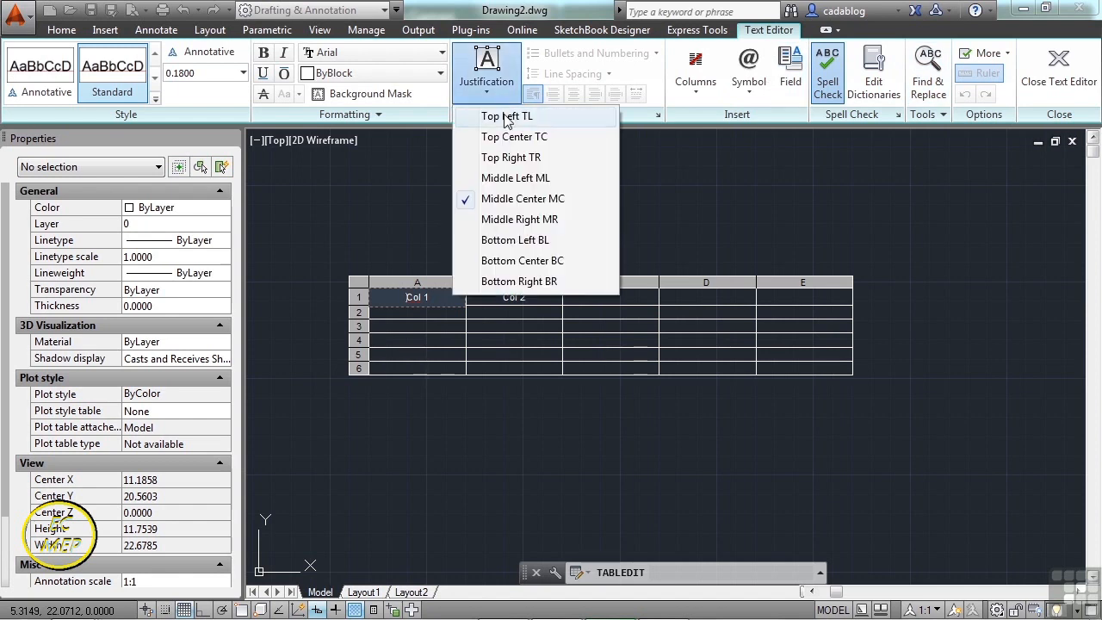
left_click(514, 118)
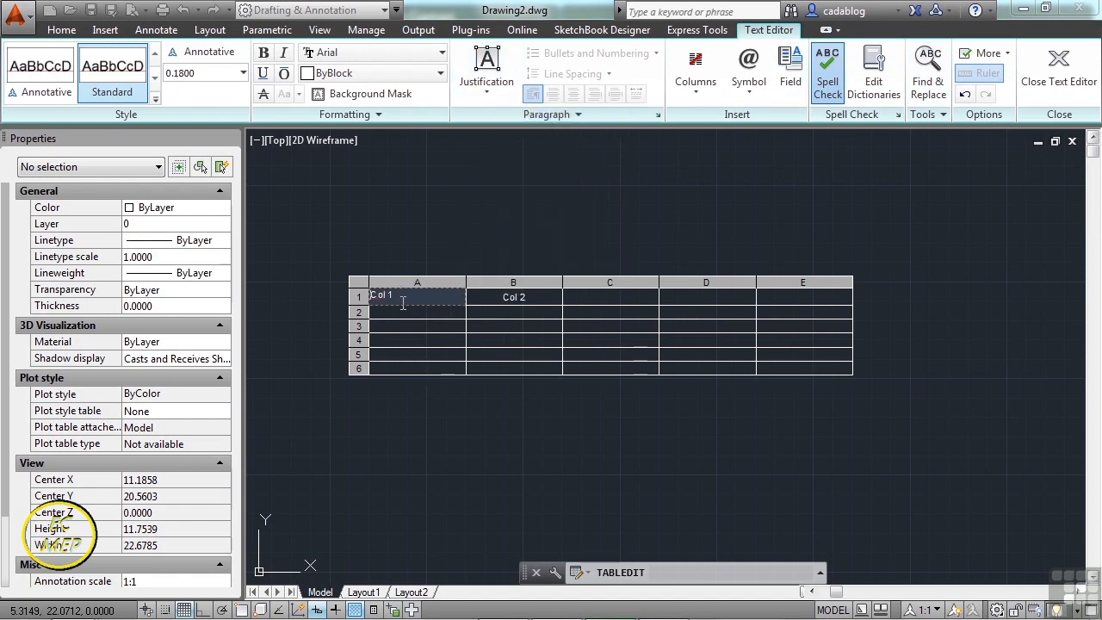
scroll(402, 304, "up", 2)
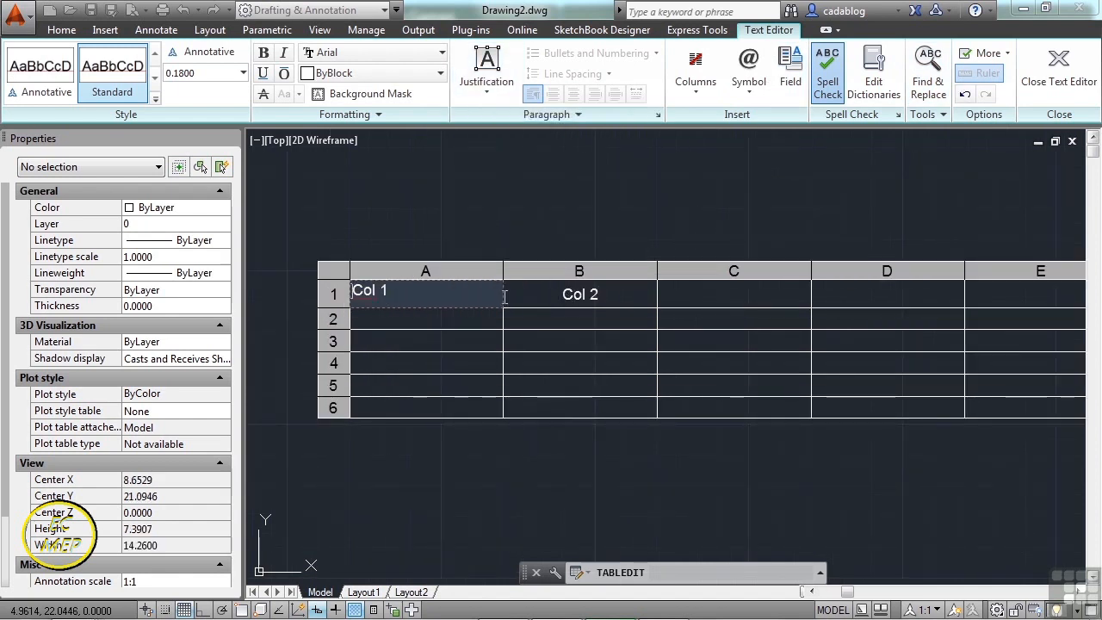
scroll(493, 301, "down", 2)
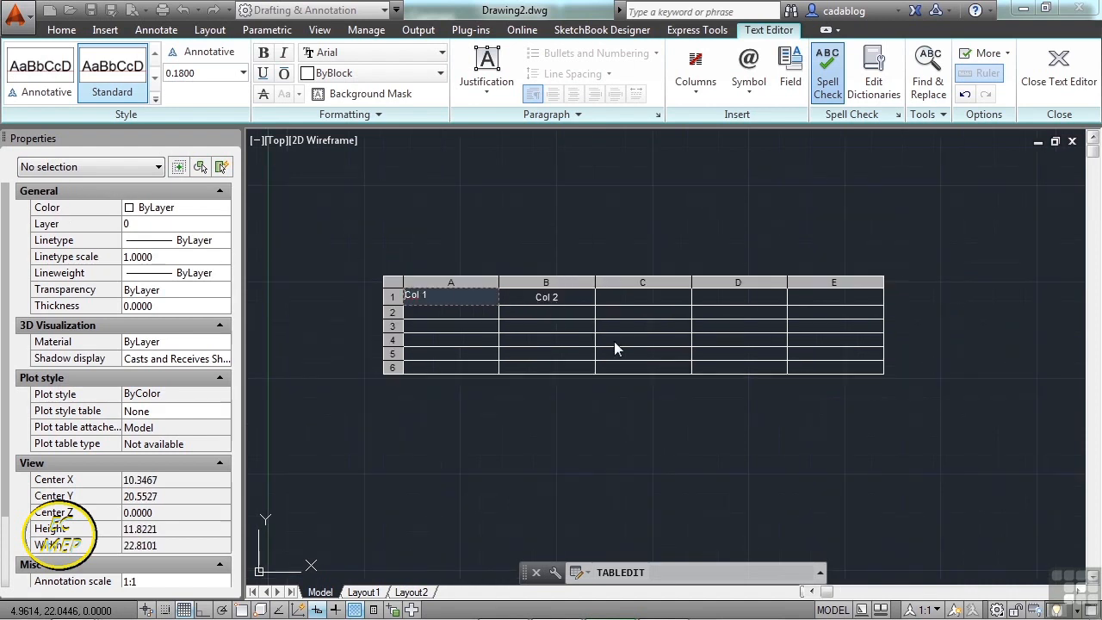
left_click(825, 369)
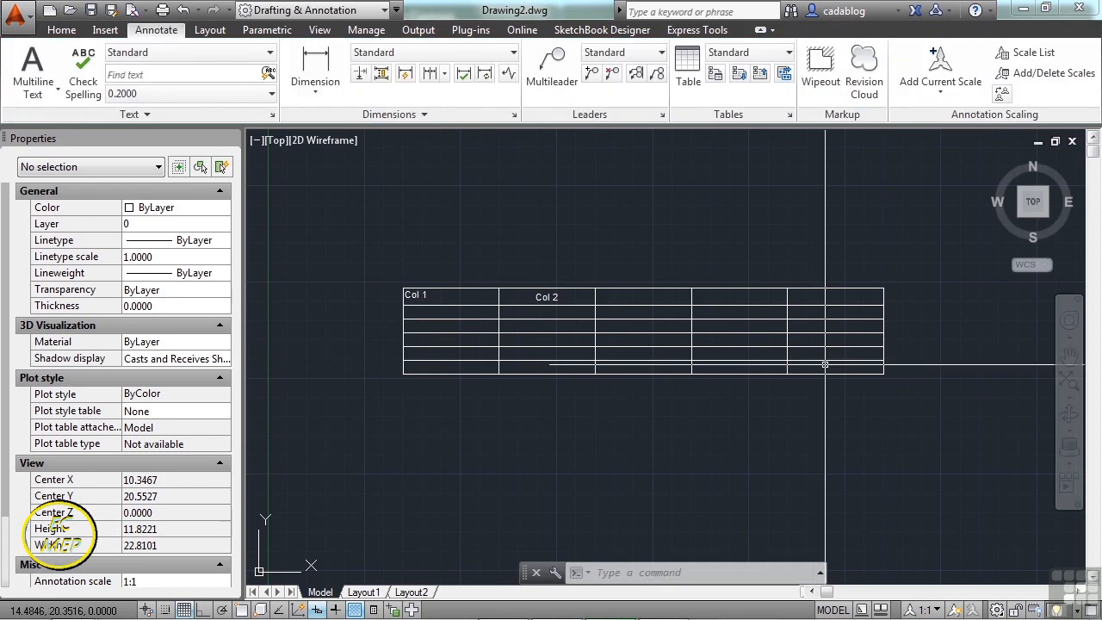
- Select cells A1 through E6 and set their alignment to Middle Center
left_click(825, 367)
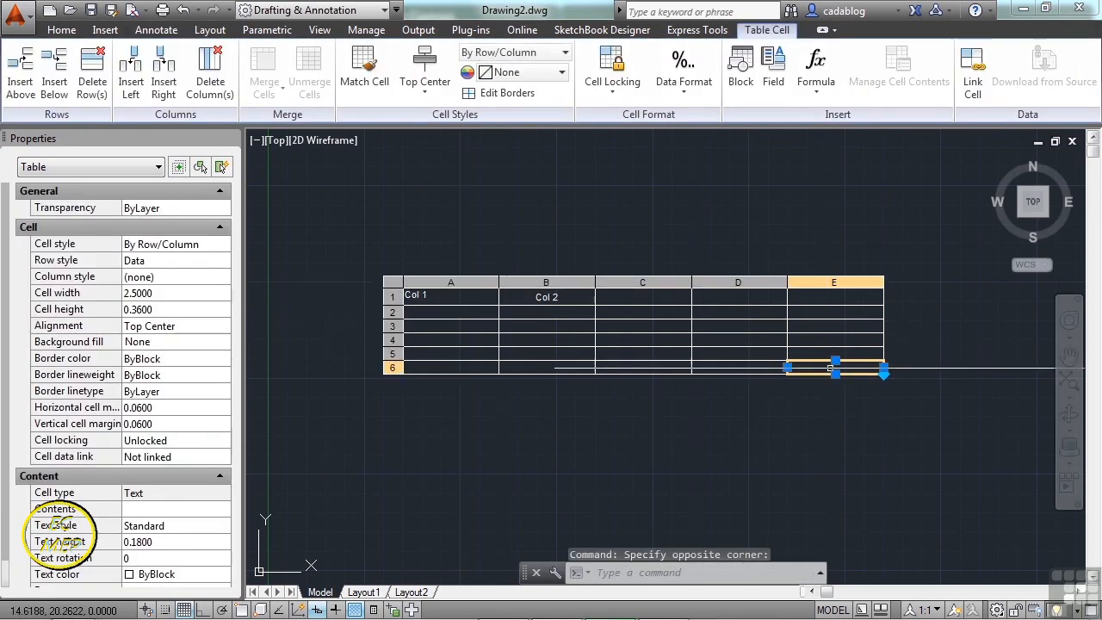
left_click(467, 295, "shift")
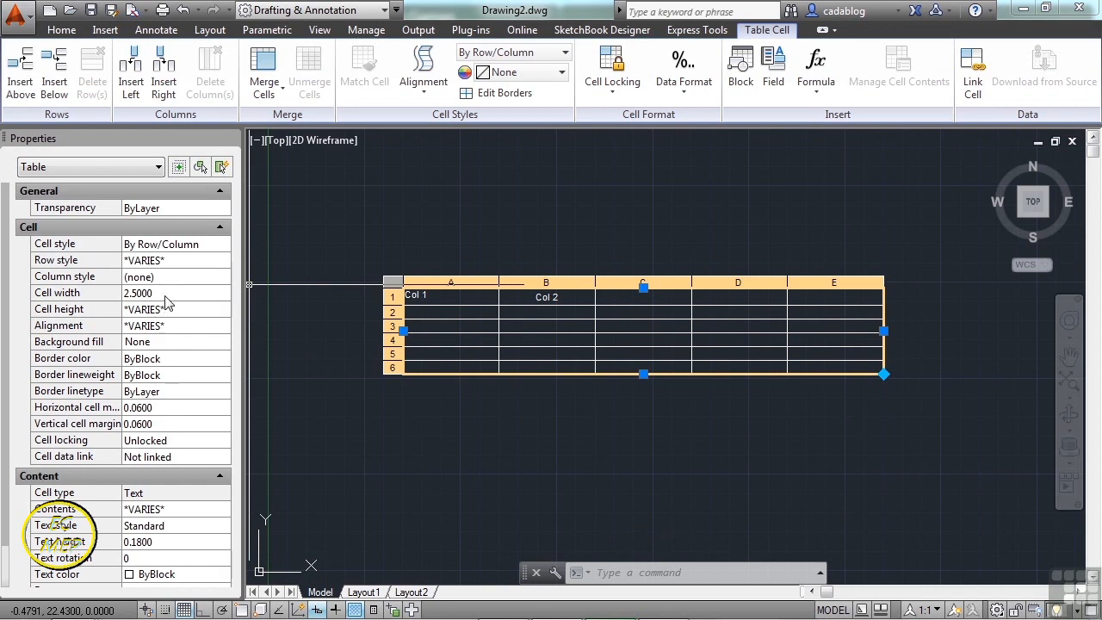
left_click(164, 327)
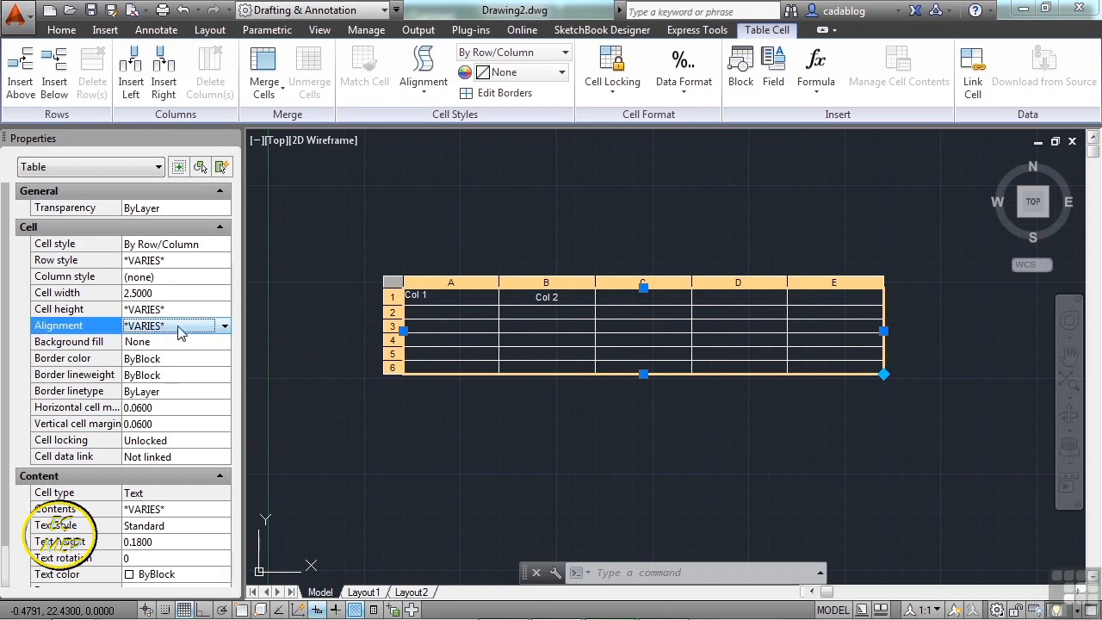
left_click(181, 327)
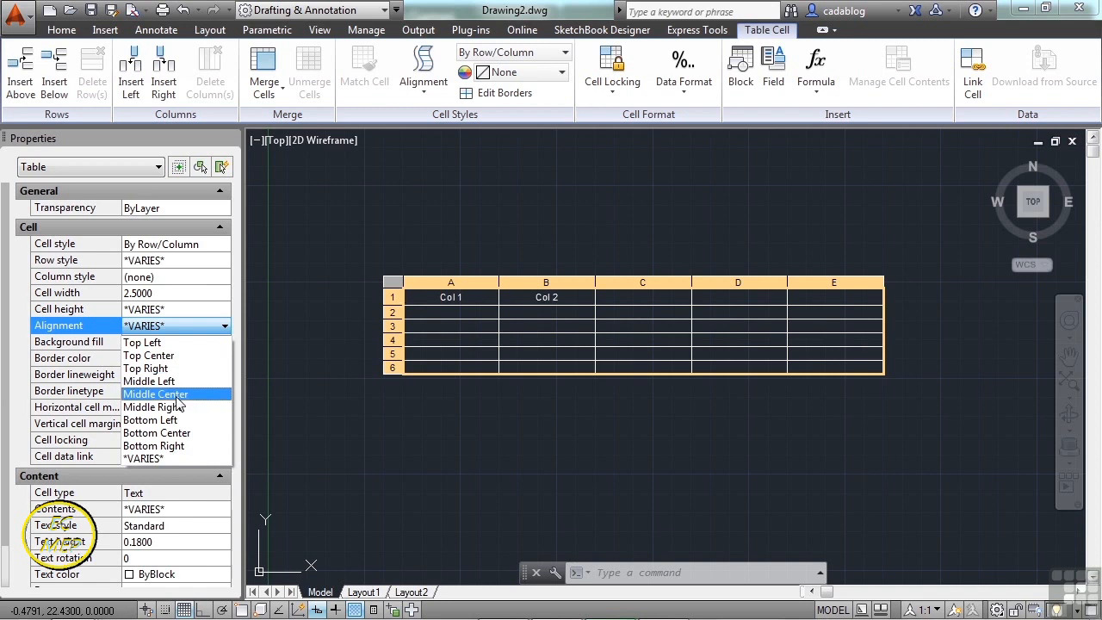
left_click(172, 394)
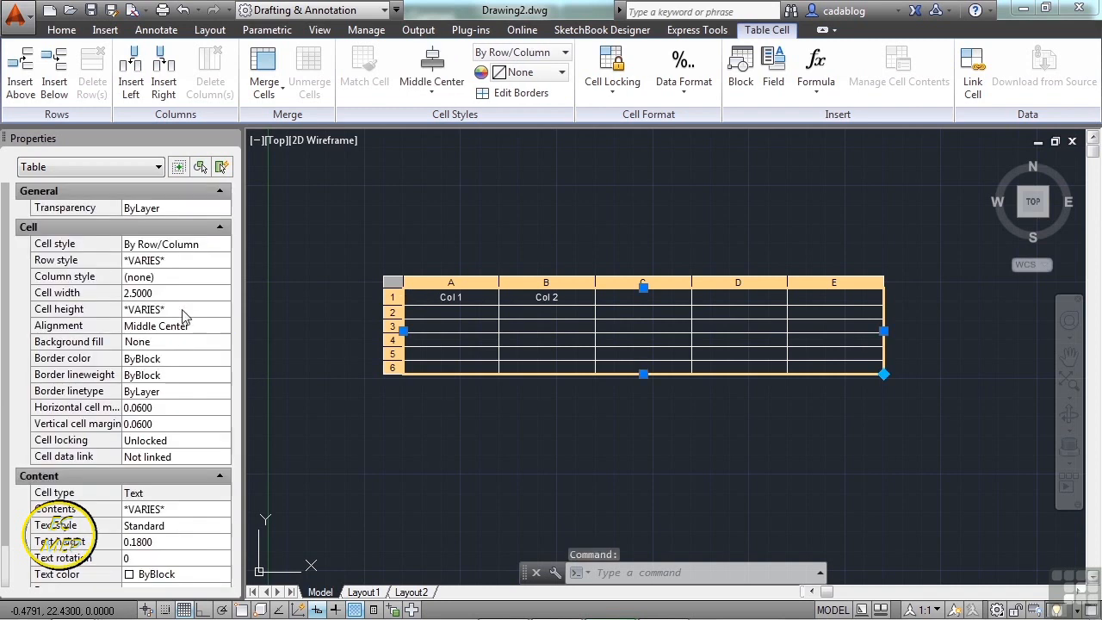
- Change the selected cells' background fill from yellow to Red, then bring up the border settings
left_click(177, 343)
left_click(200, 344)
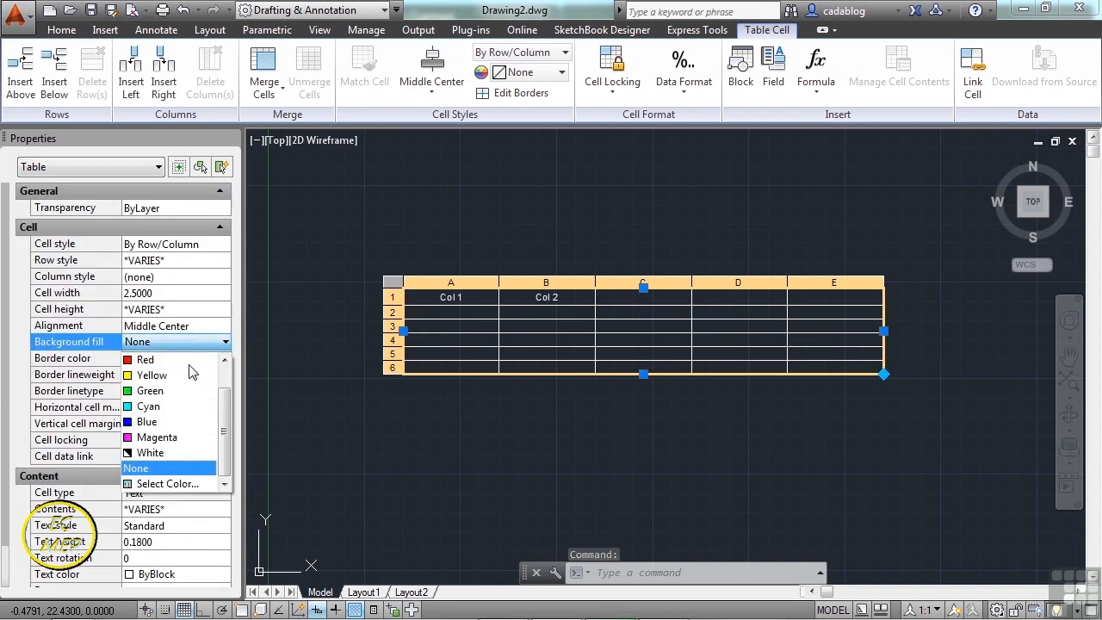
left_click(188, 375)
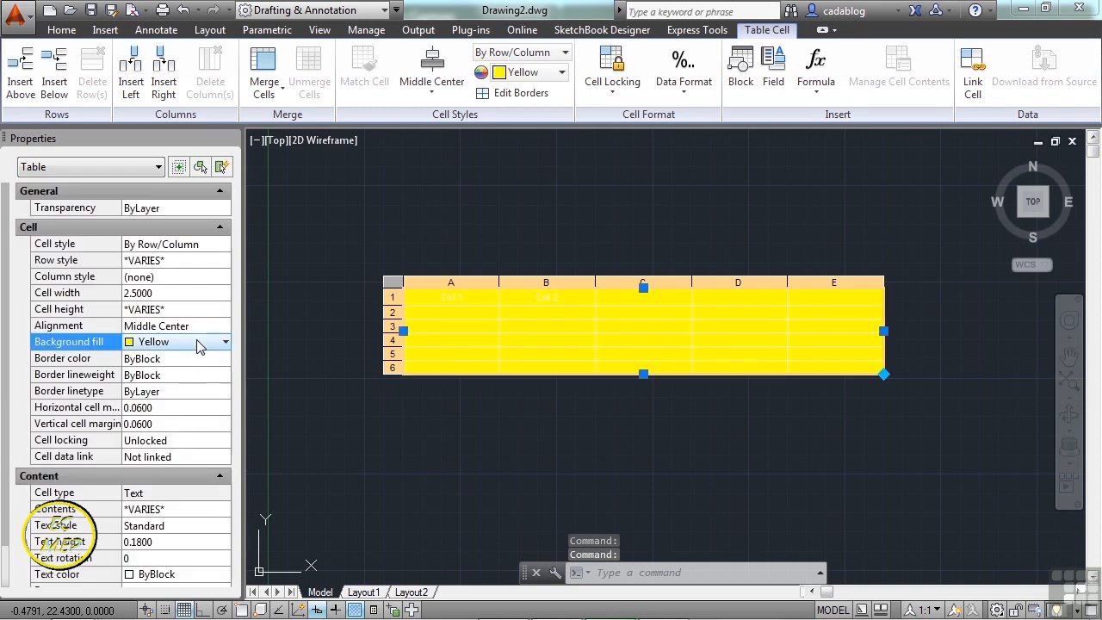
left_click(199, 344)
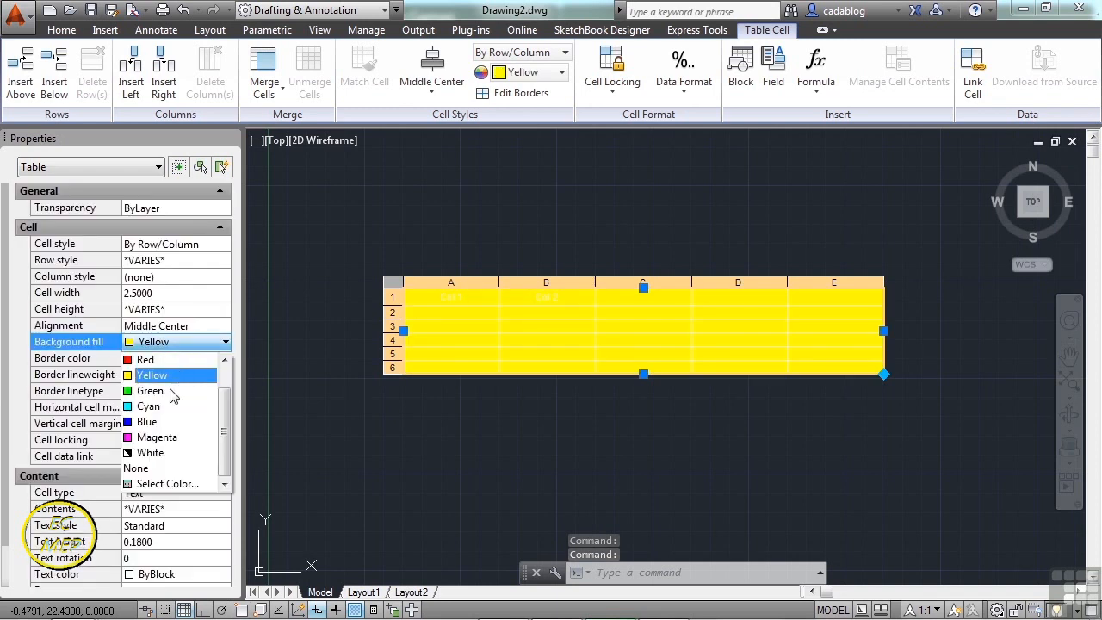
left_click(168, 360)
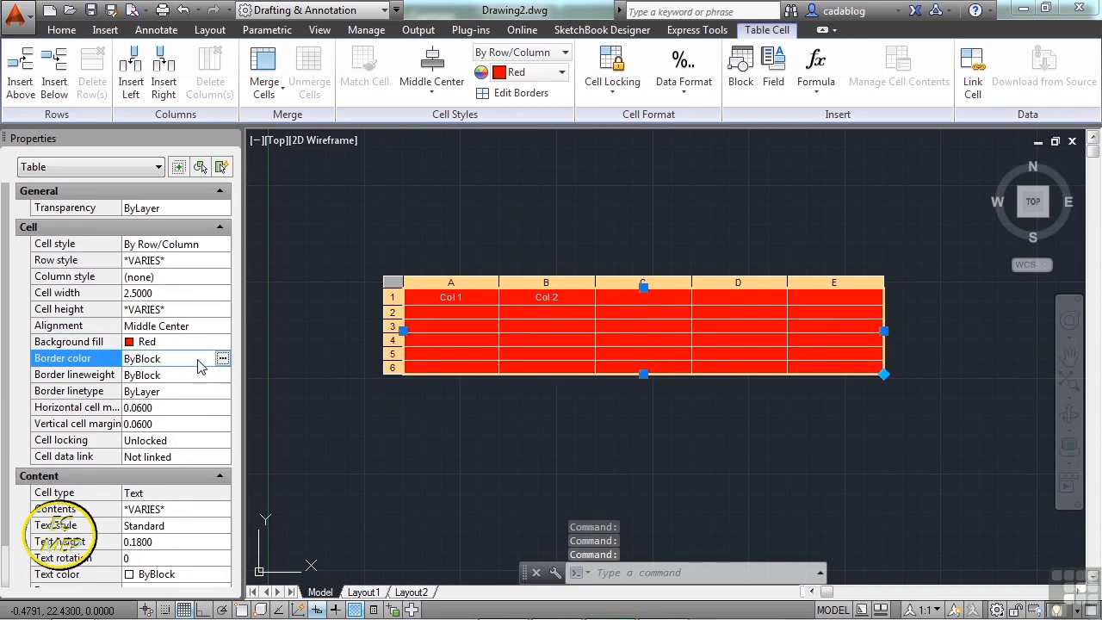
left_click(222, 359)
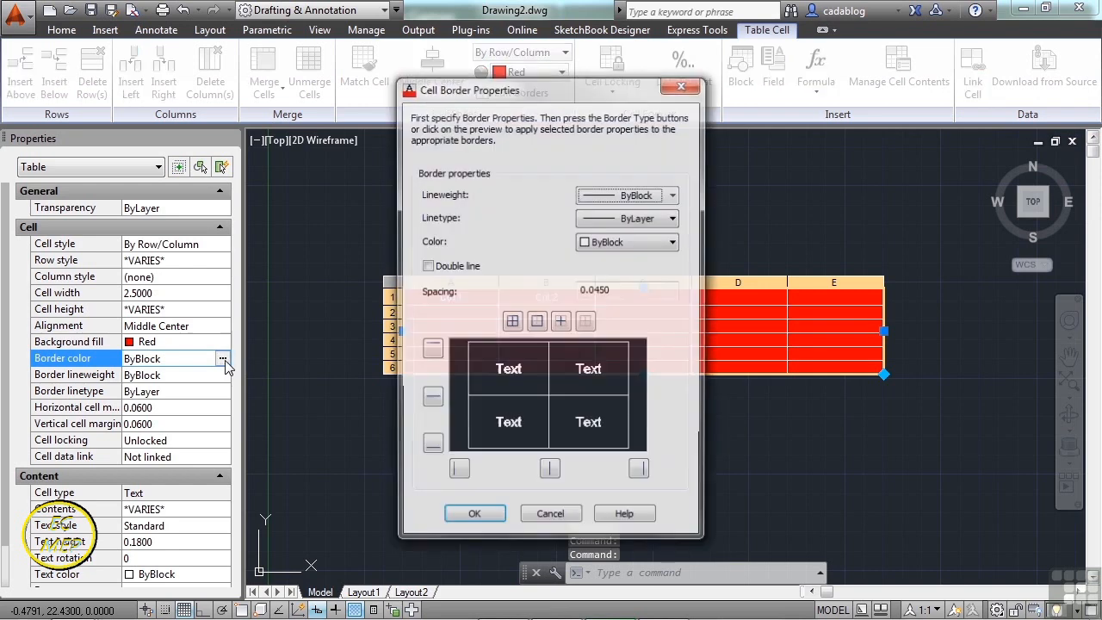
- Color all inside and outside cell borders Blue, then clear the selection
left_click_drag(542, 93, 252, 63)
left_click(320, 220)
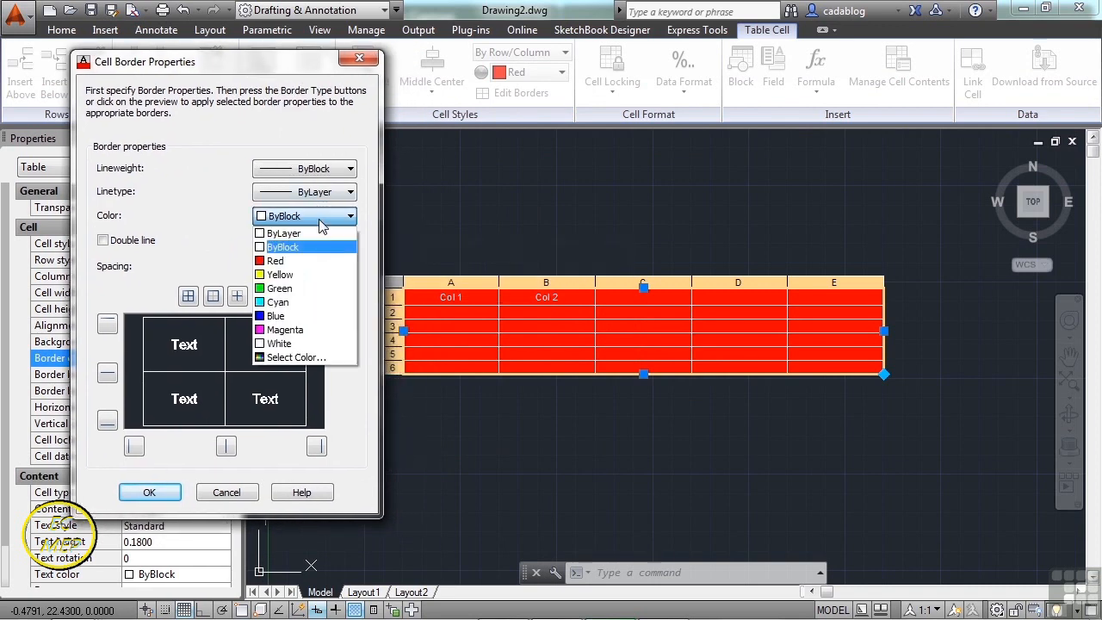
left_click(290, 323)
left_click(237, 296)
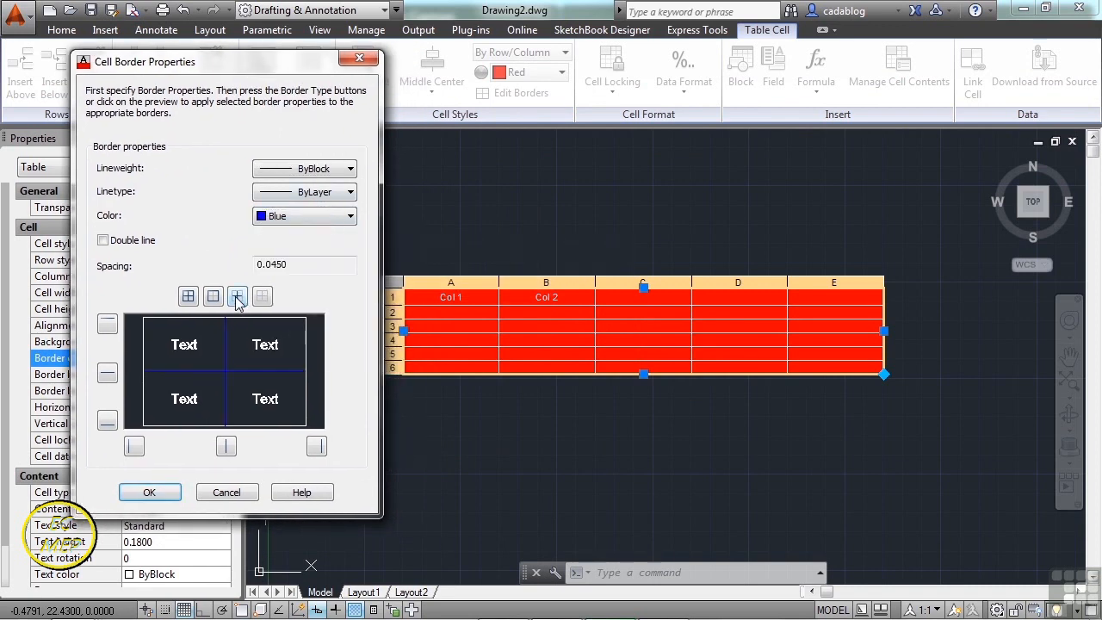
left_click(213, 297)
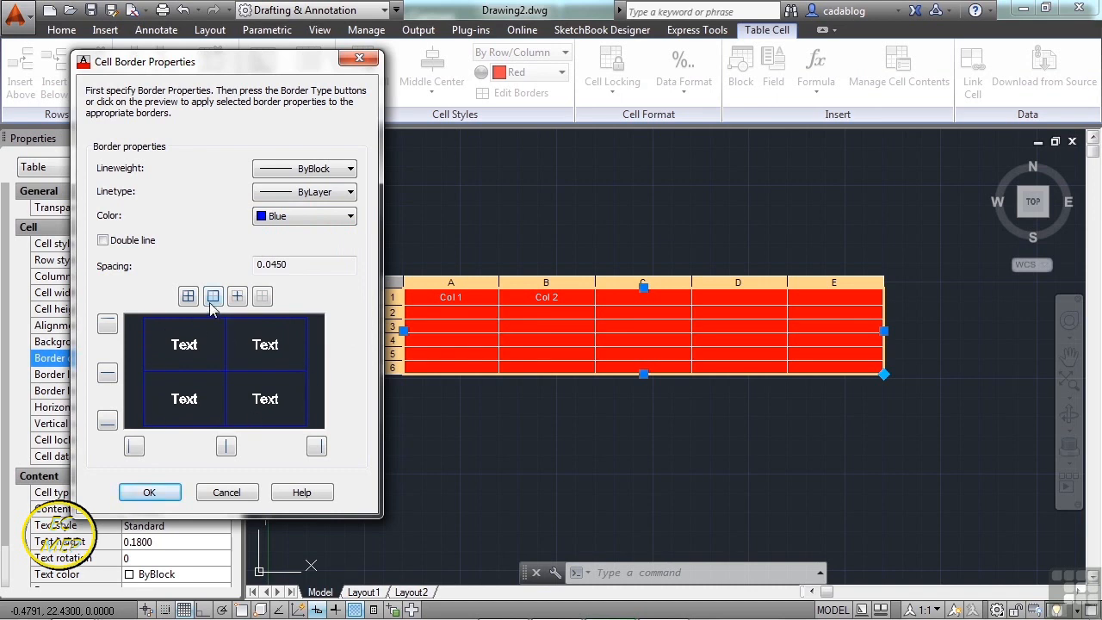
left_click(149, 492)
key("Escape")
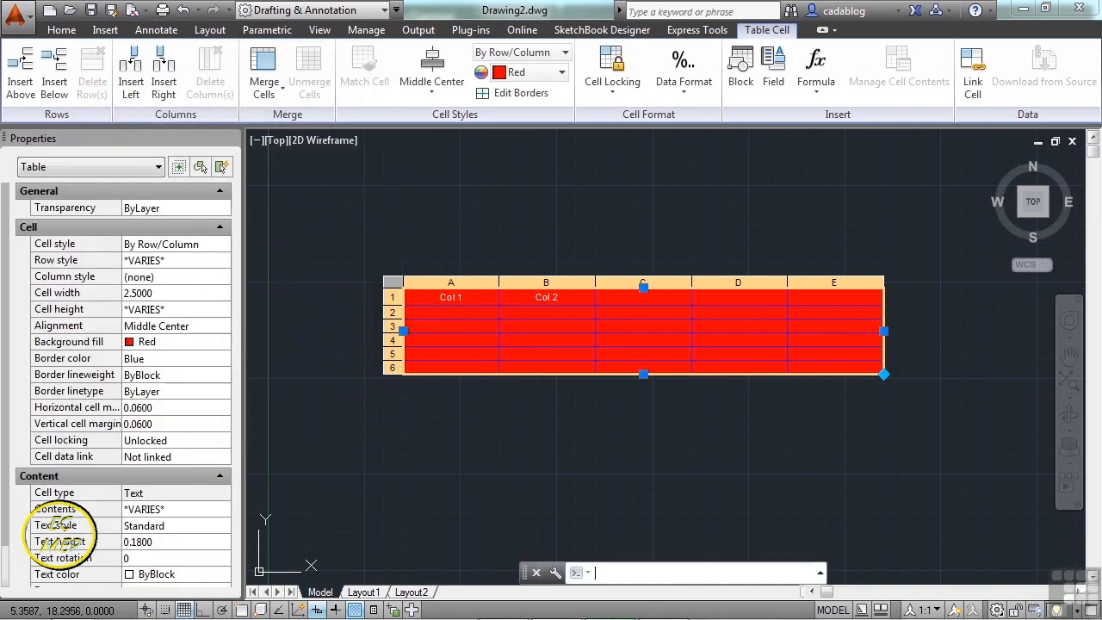
scroll(426, 319, "up", 7)
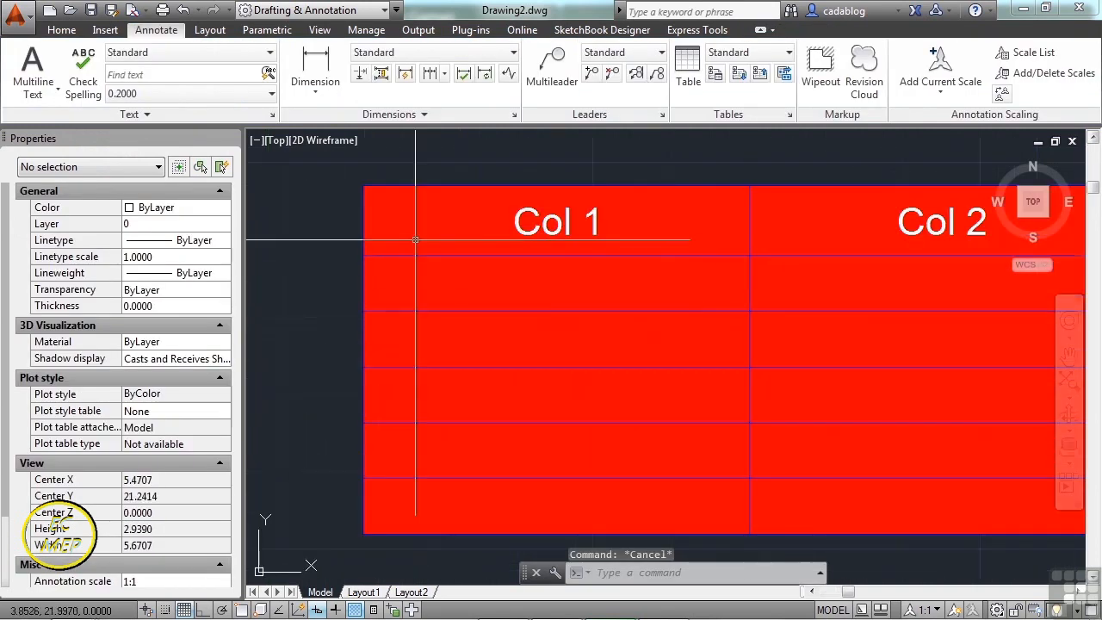
scroll(436, 244, "down", 5)
scroll(456, 276, "down", 4)
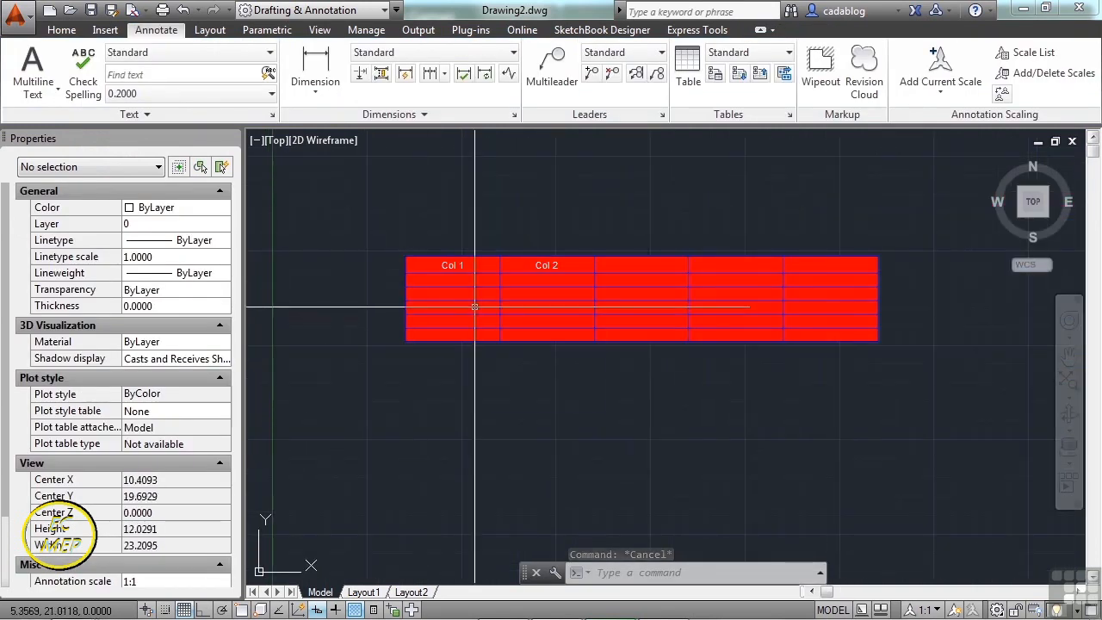
- Stretch the table with its grips to about 14.72 wide by 2.20 tall
left_click(481, 261)
left_click(481, 258)
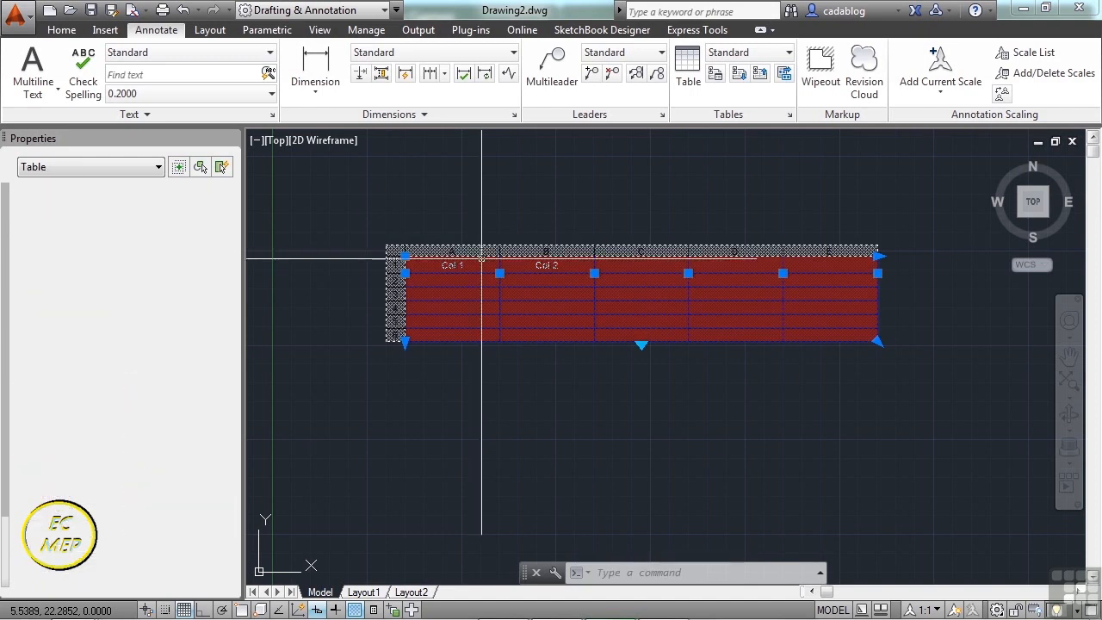
left_click(405, 341)
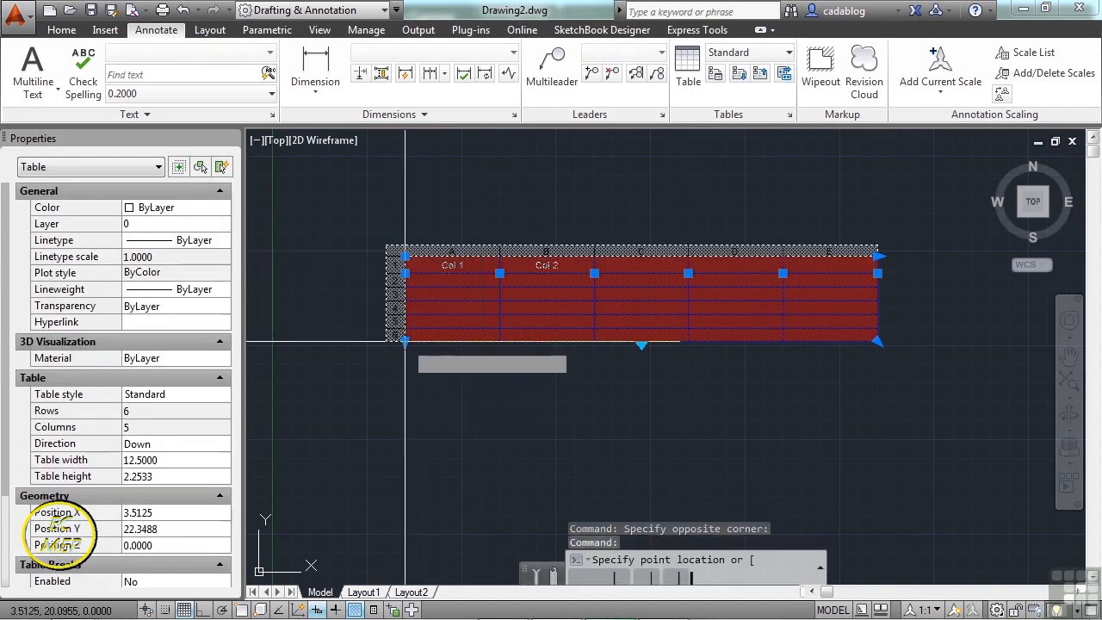
left_click(407, 422)
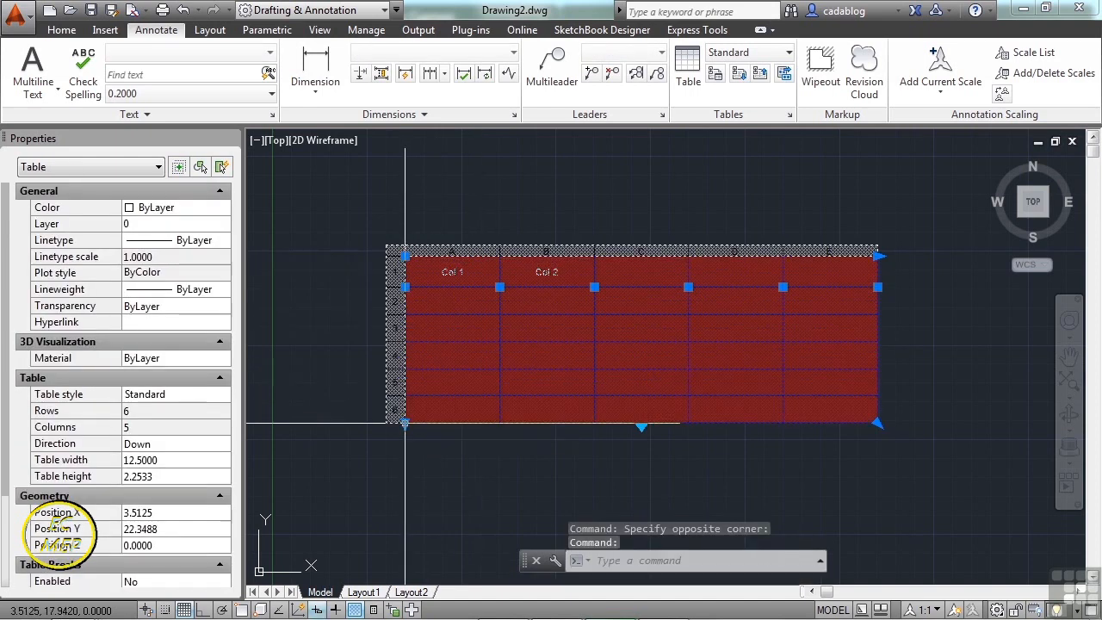
left_click(878, 257)
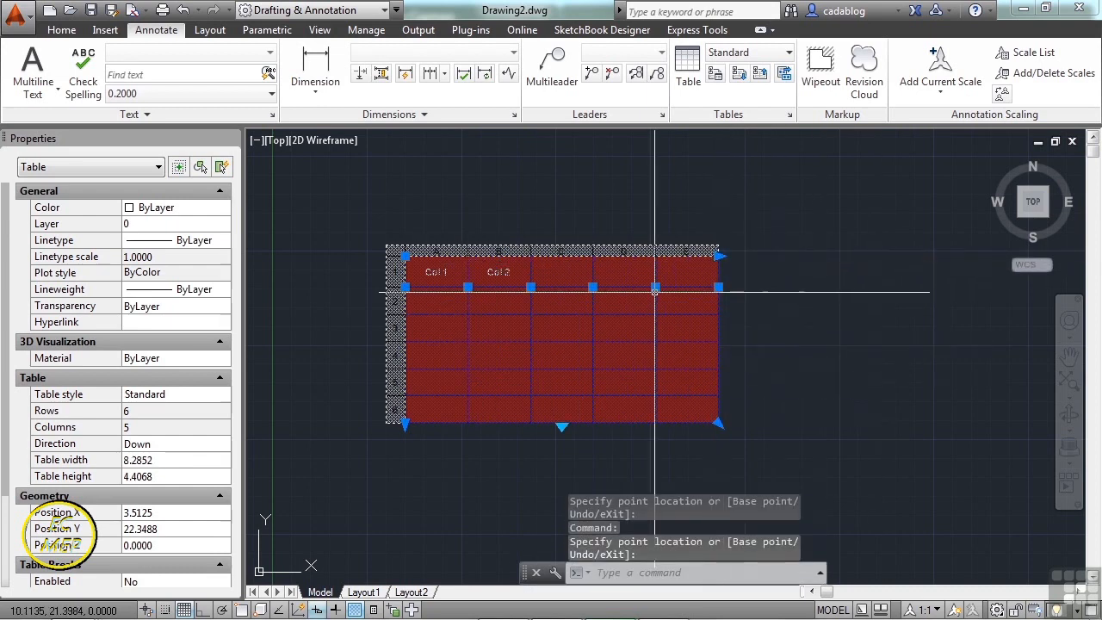
left_click(657, 287)
left_click(671, 276)
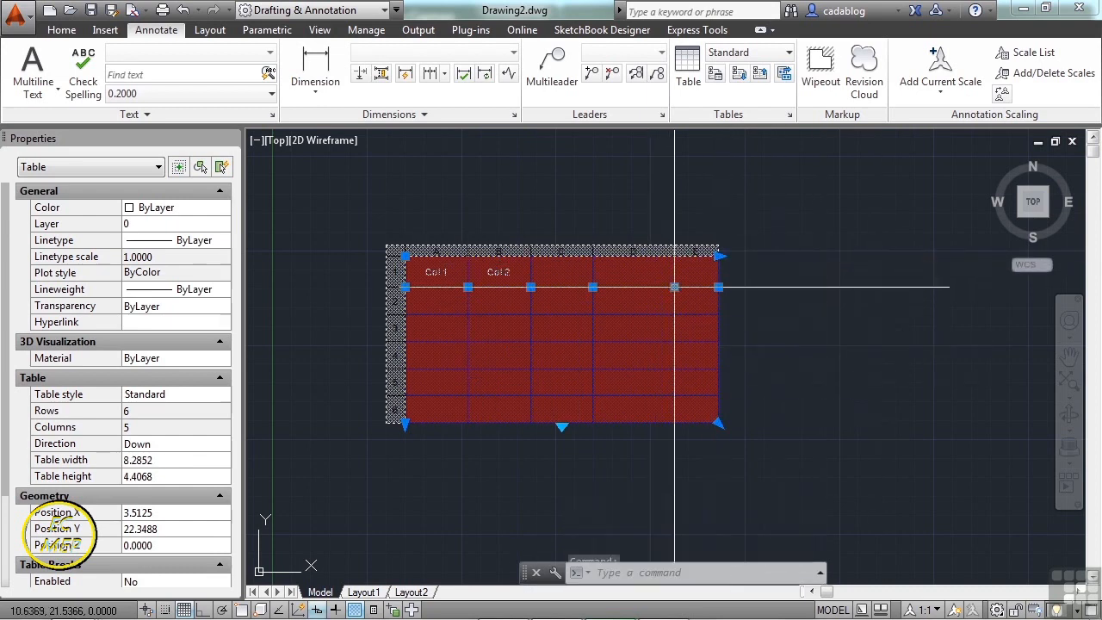
left_click(707, 414)
left_click(602, 363)
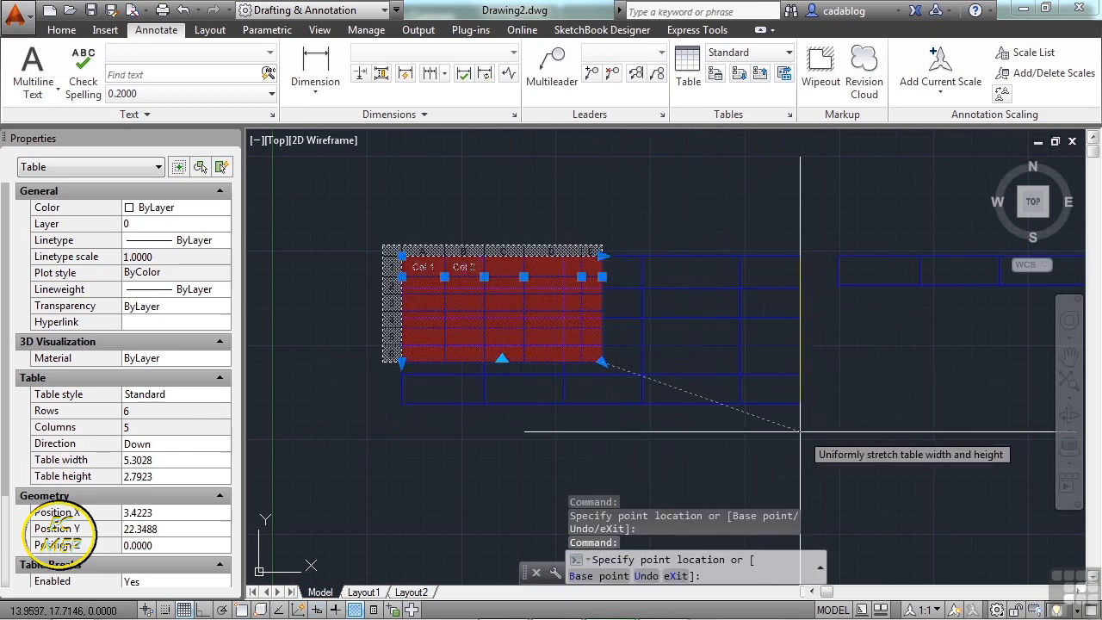
scroll(721, 379, "down", 2)
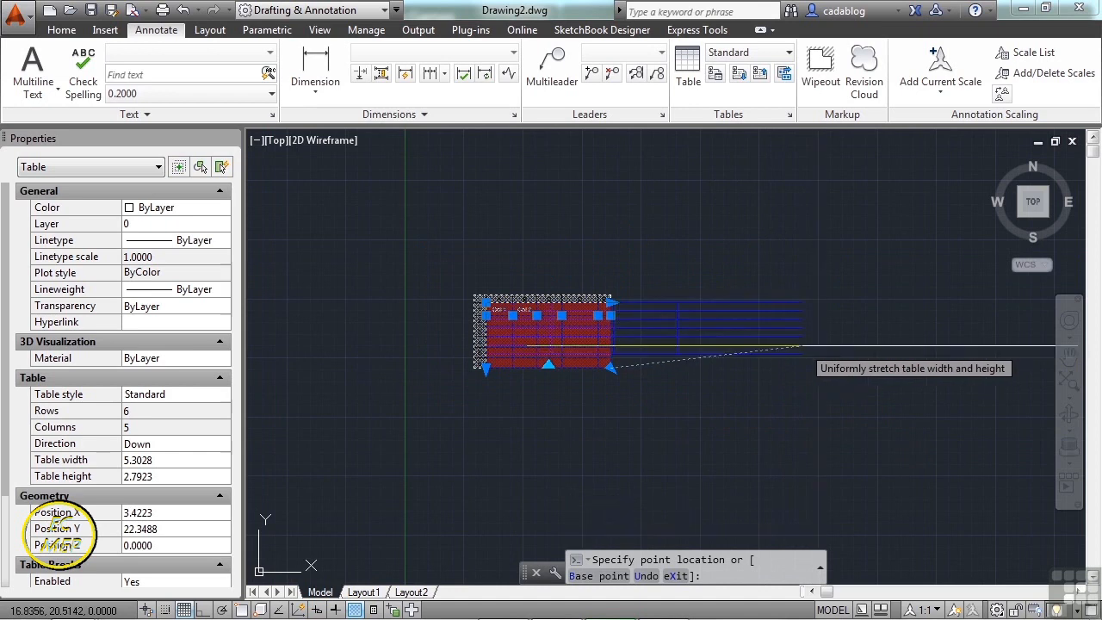
left_click(836, 352)
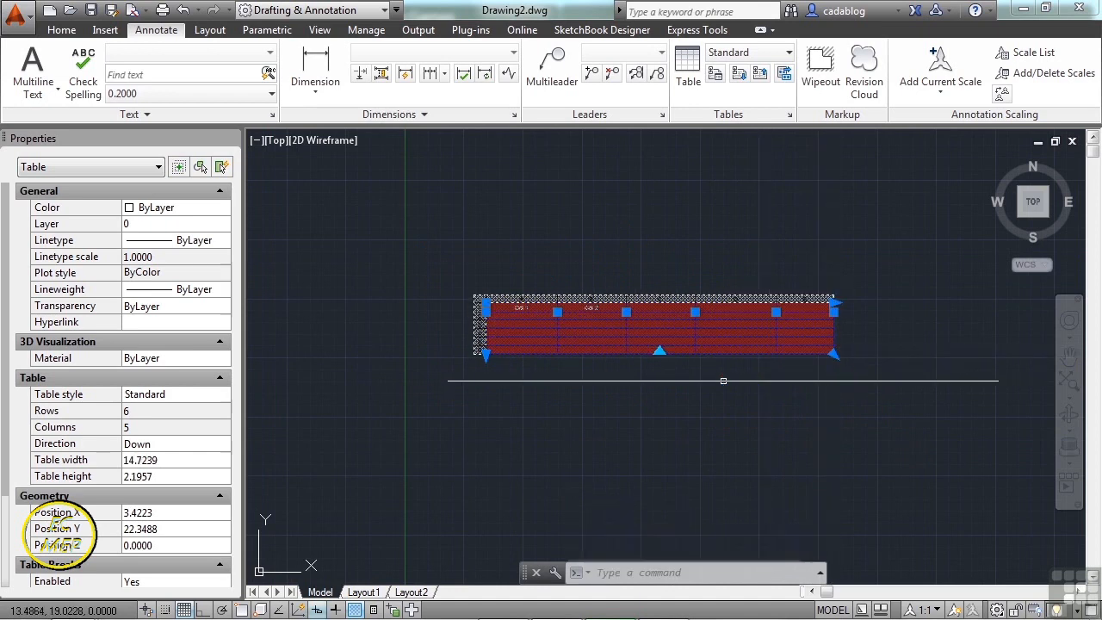
- Try the table-breaking grip to split the table into sections, then deselect it
left_click(663, 330)
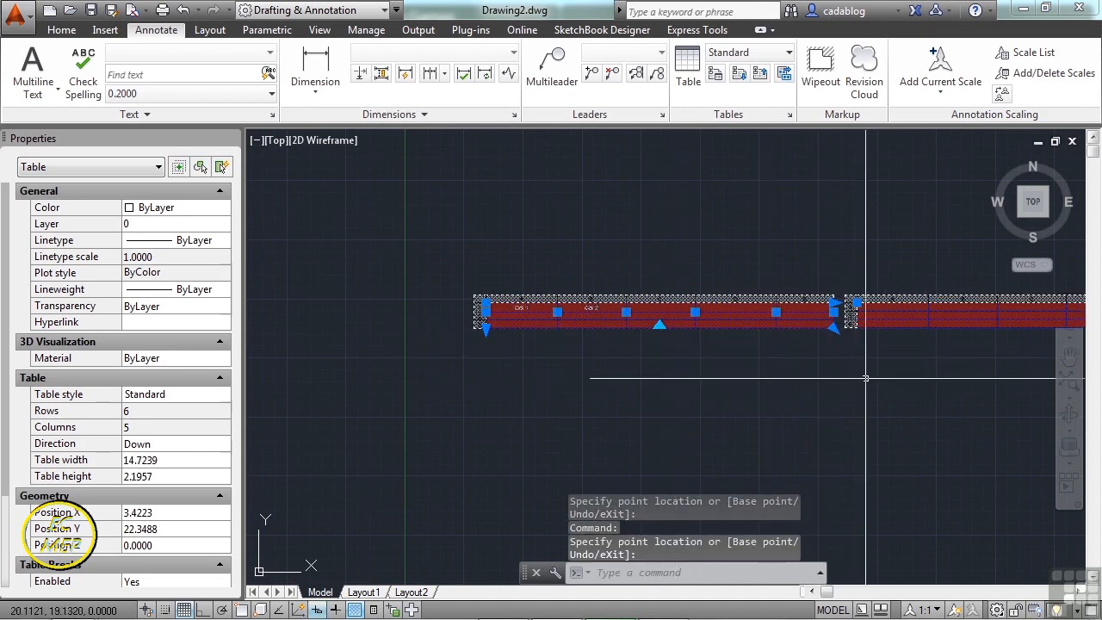
middle_click_drag(971, 375, 811, 379)
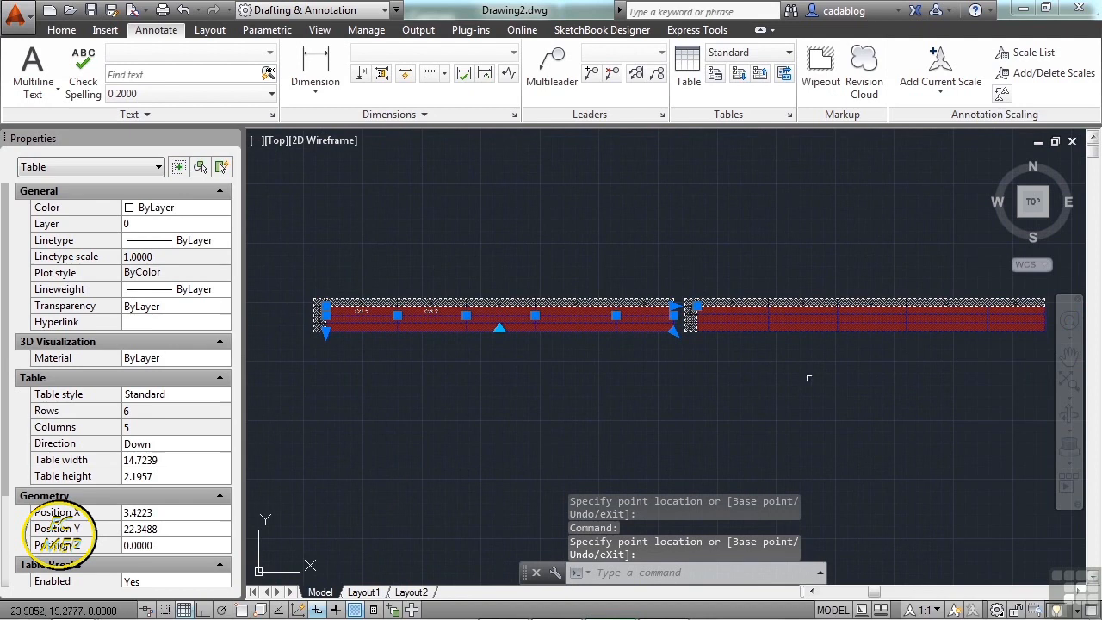
left_click(499, 325)
left_click(468, 315)
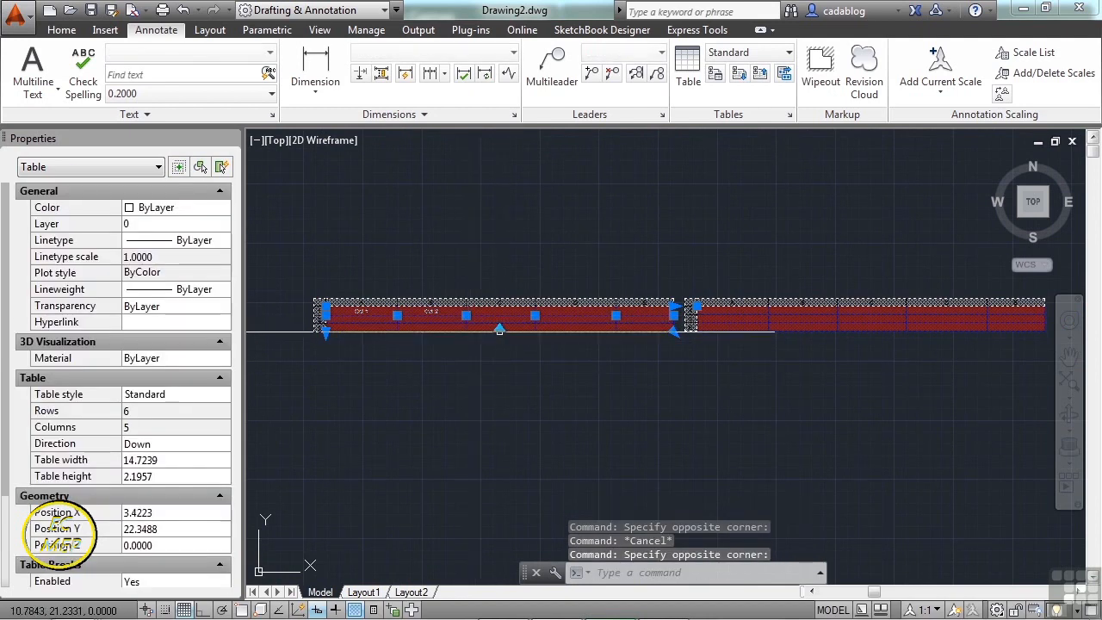
left_click(499, 330)
left_click(500, 409)
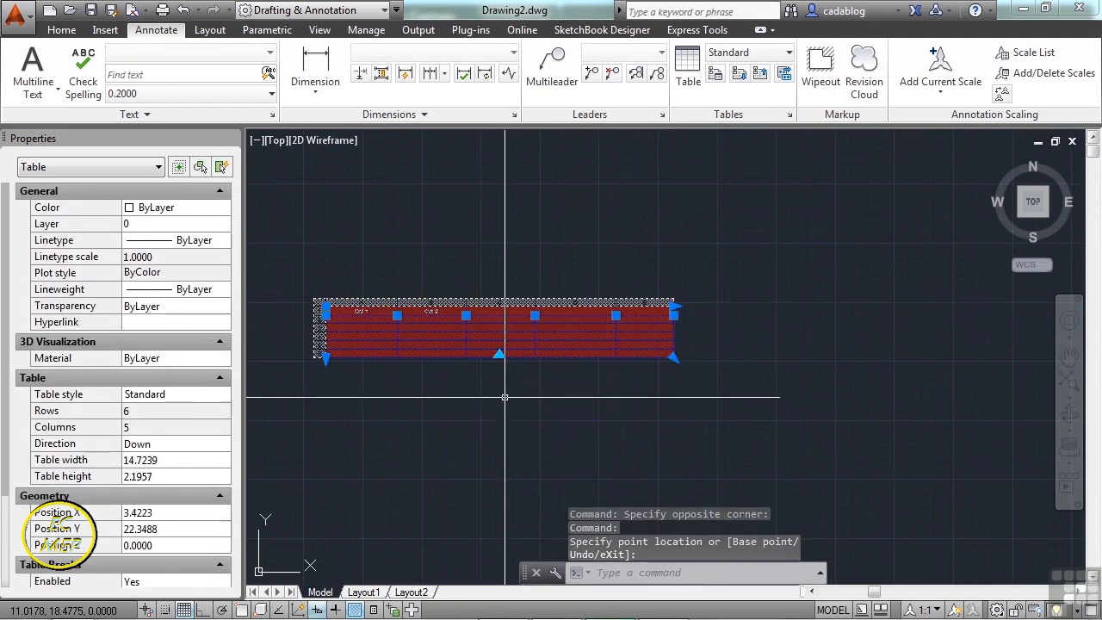
scroll(438, 371, "up", 4)
key("Escape")
- Drag column B's right edge left so it just fits the 'Col 2' heading
left_click(397, 234)
middle_click_drag(392, 259, 517, 291)
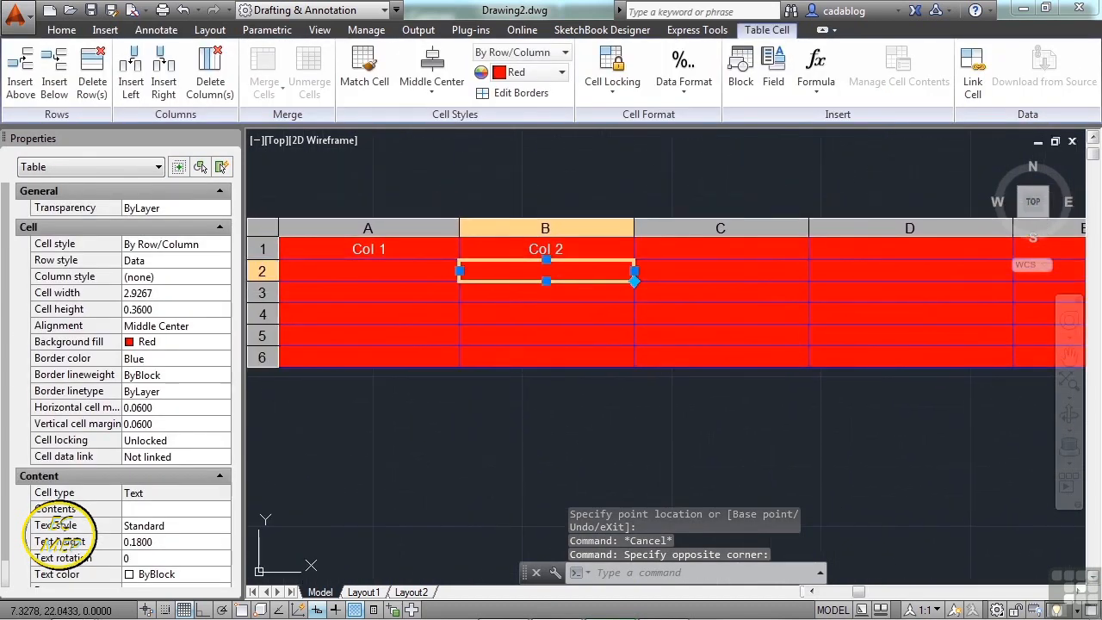
left_click(508, 228)
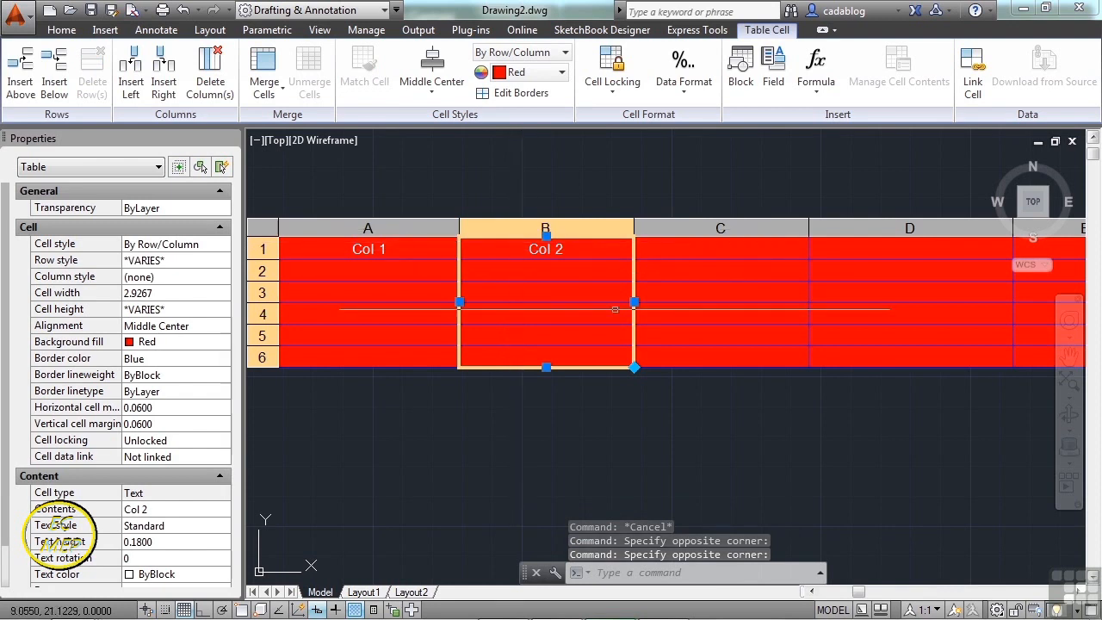
left_click(634, 301)
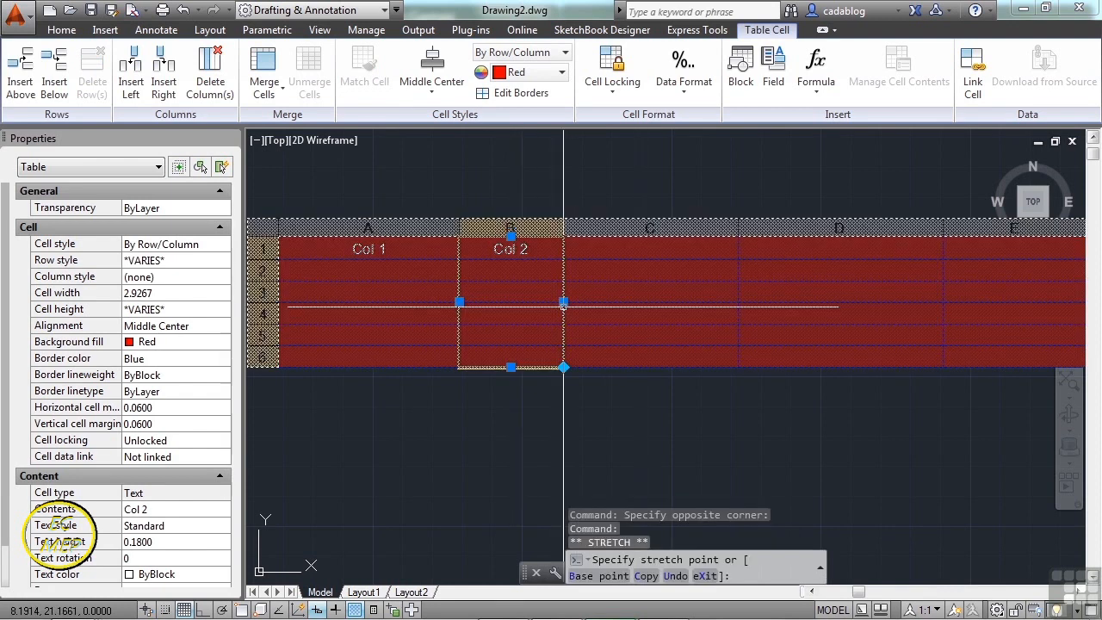
left_click(563, 301)
left_click(534, 229)
left_click(534, 229)
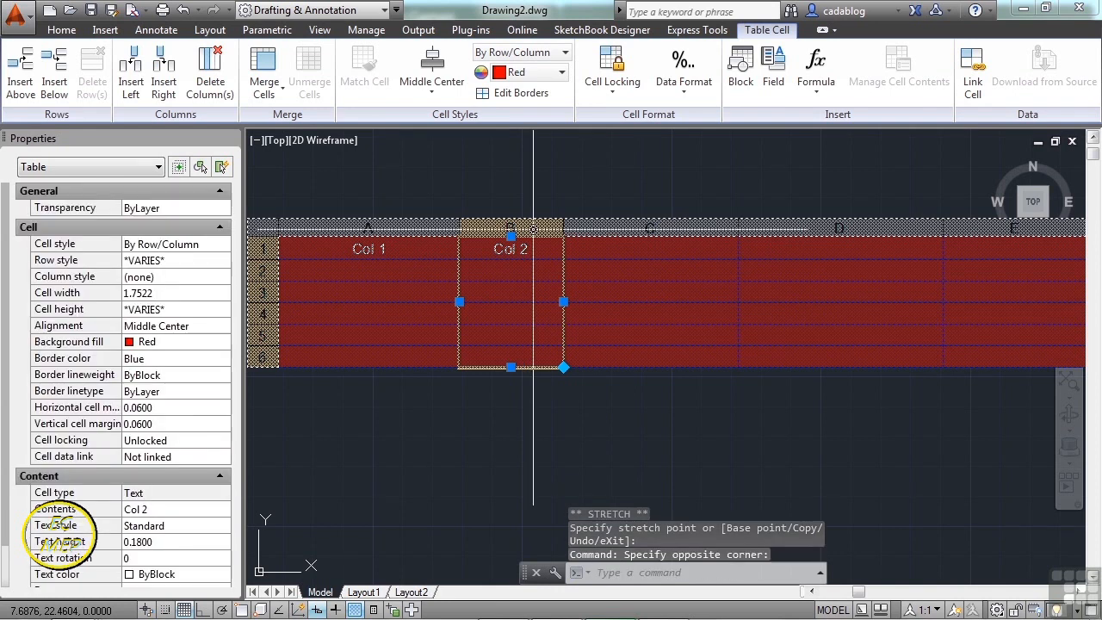
left_click(497, 271)
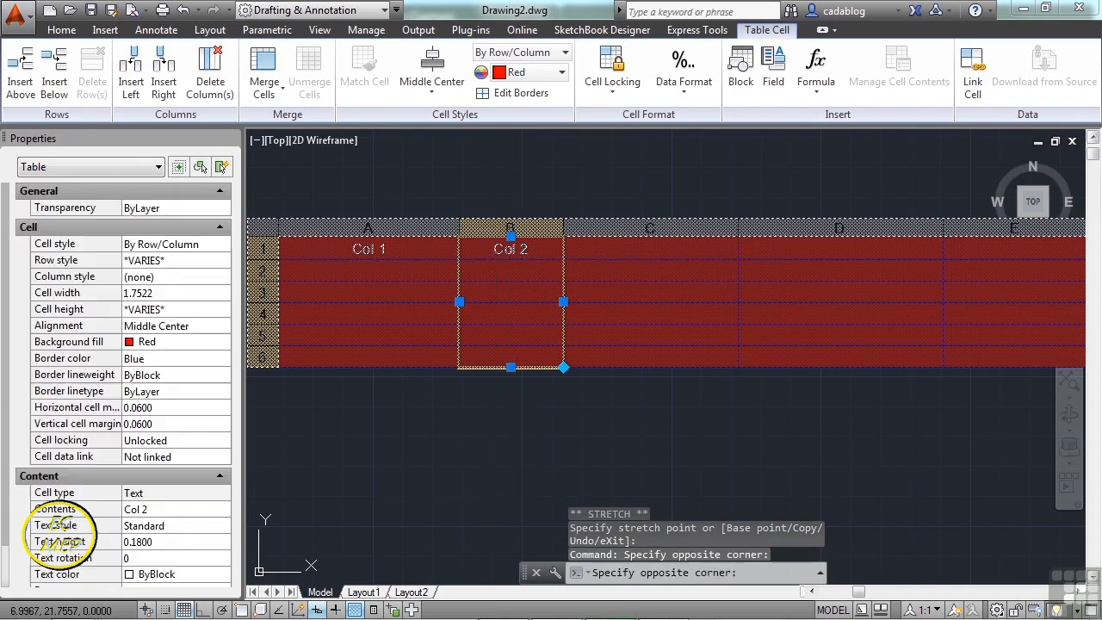
left_click(494, 227)
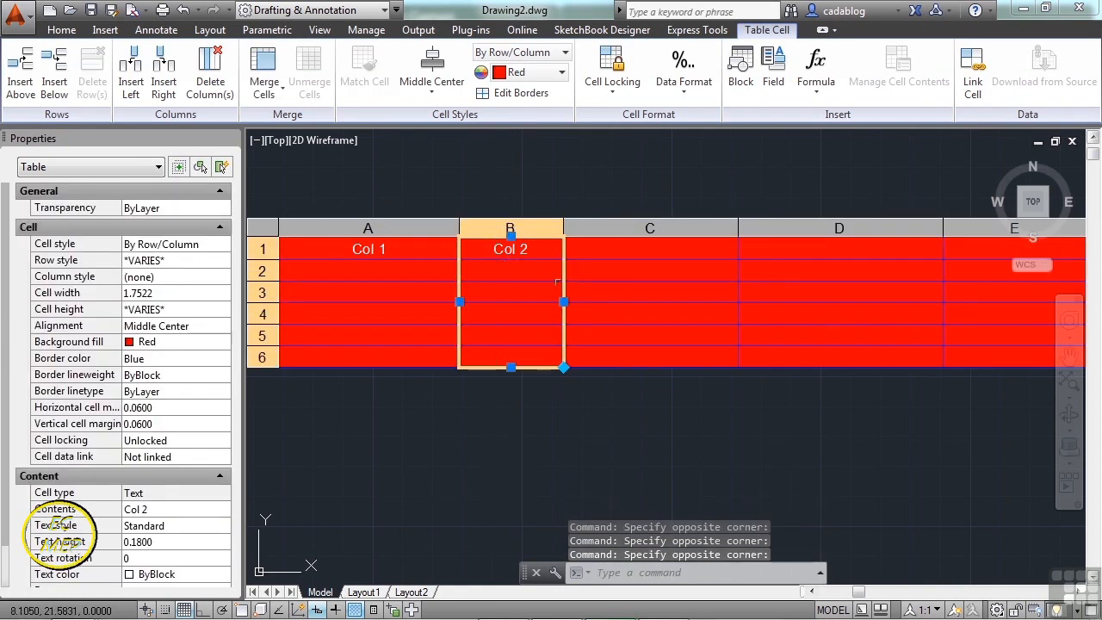
- Select row 2 and show the Formula choices: Sum, Average, Count, Cell, Equation
scroll(576, 284, "down", 2)
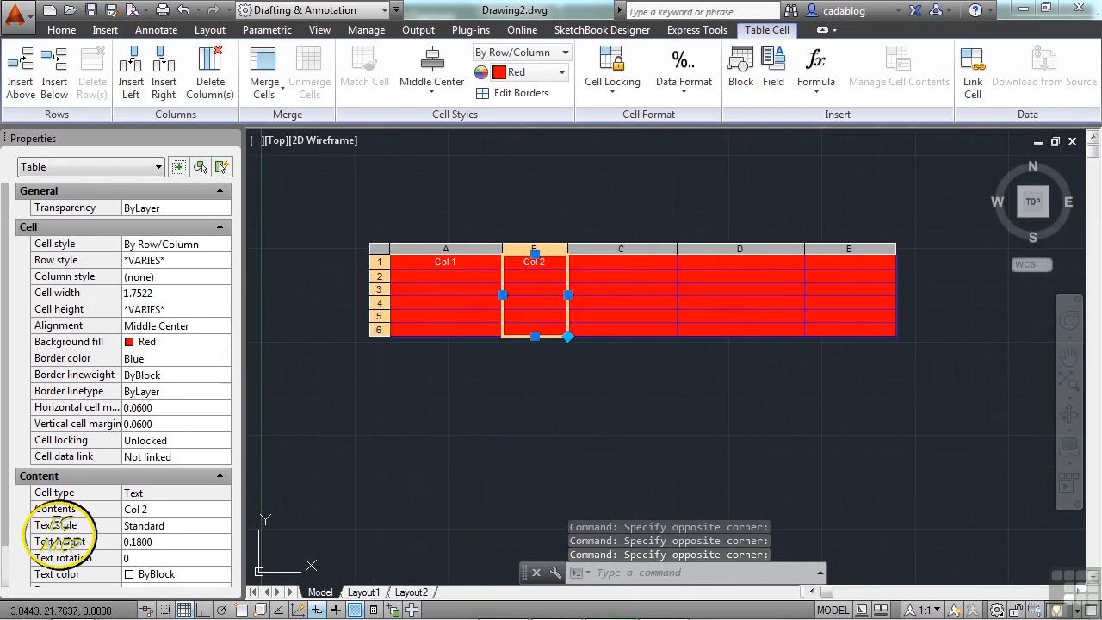
left_click(378, 275)
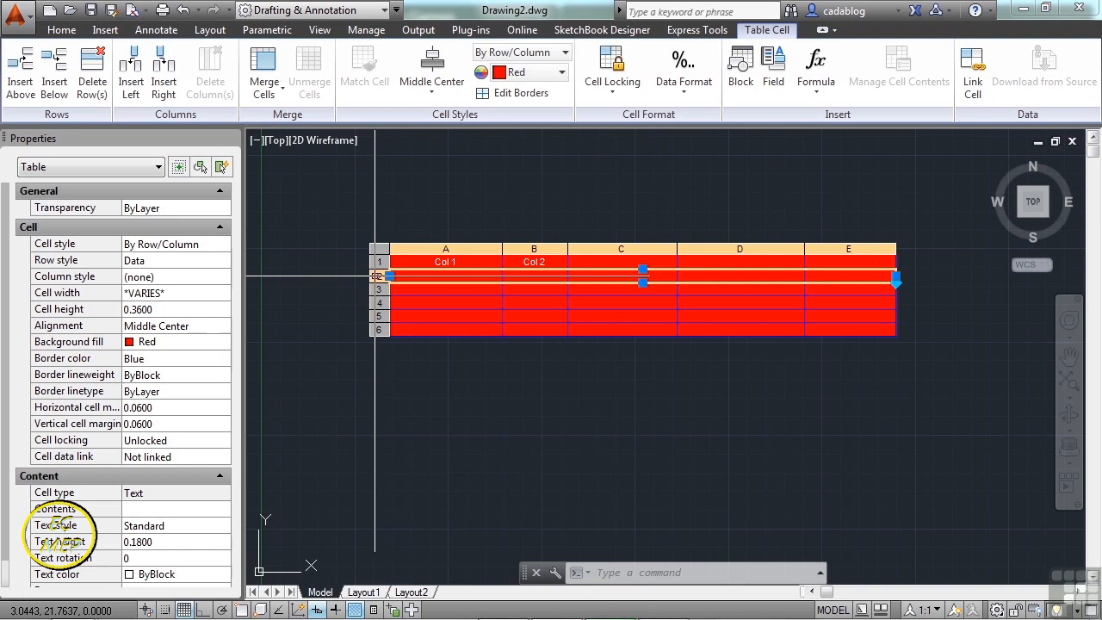
left_click(825, 96)
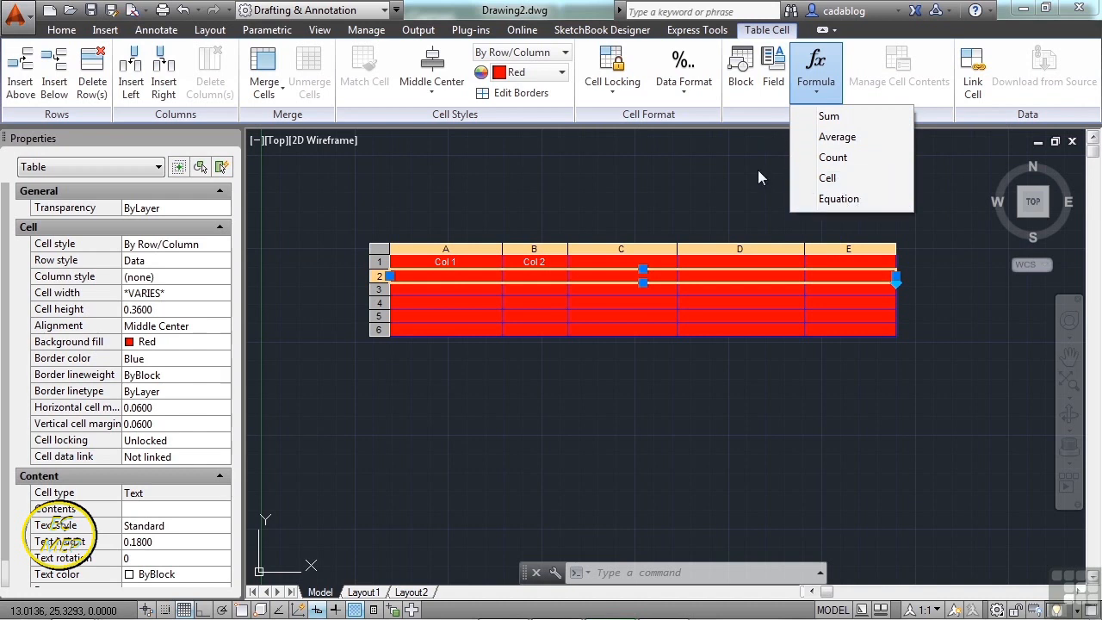
- Set row 1 of the table to the Title cell style
left_click(735, 215)
scroll(376, 273, "up", 4)
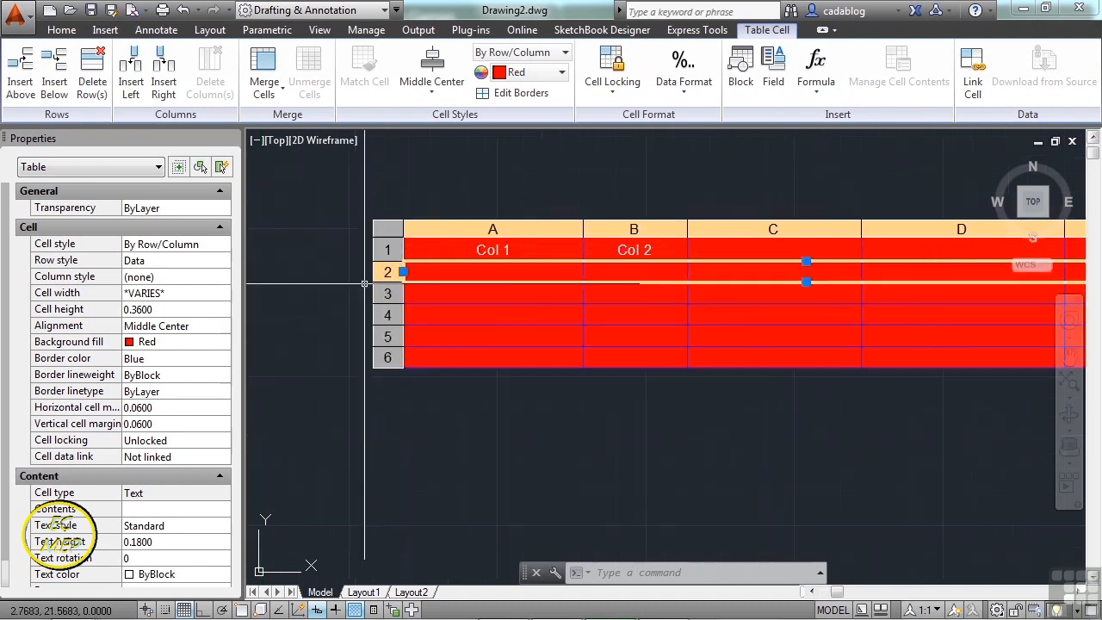
right_click(394, 268)
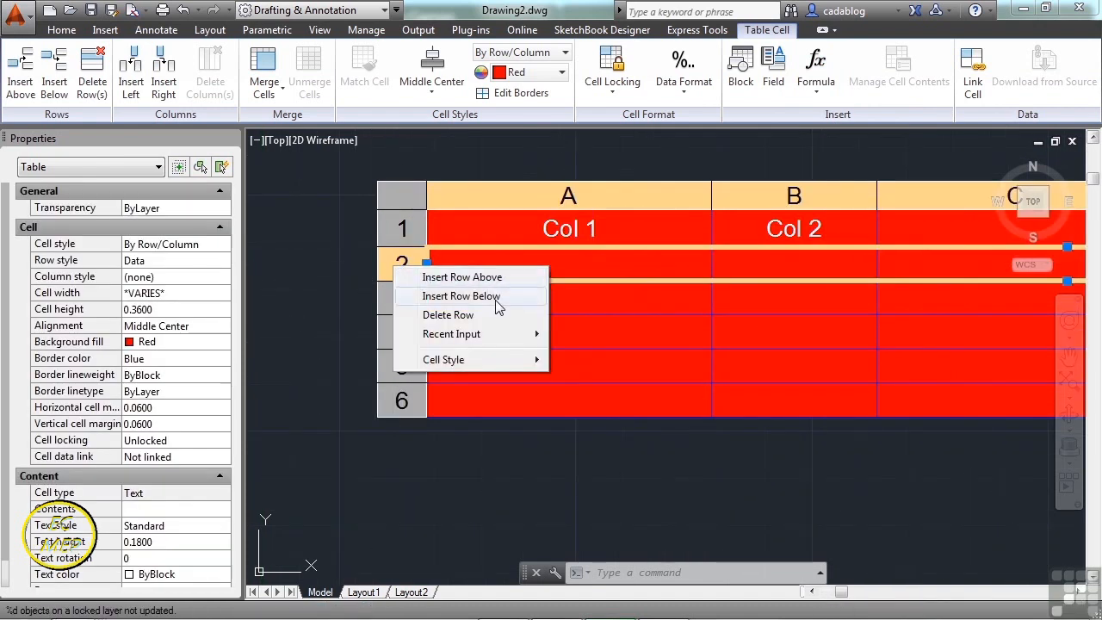
mouse_move(530, 337)
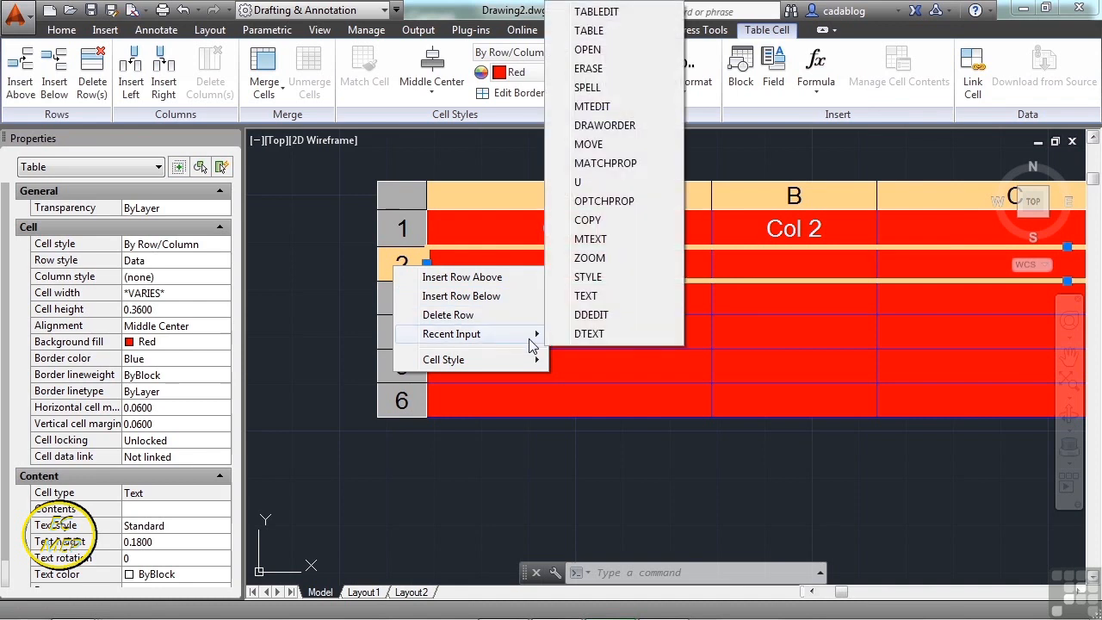
mouse_move(538, 369)
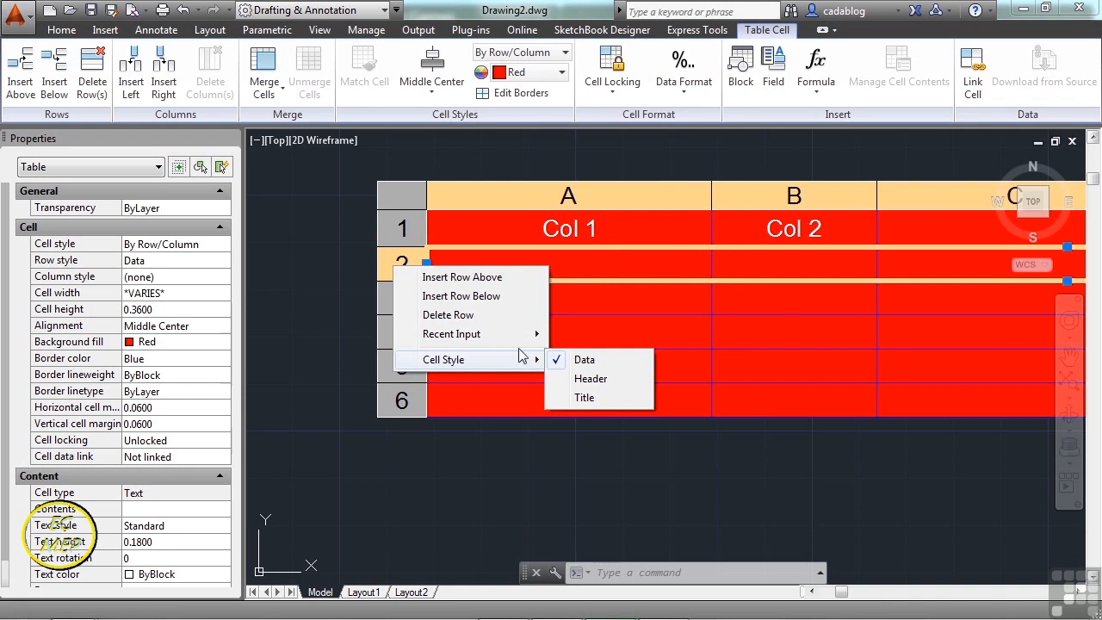
left_click(407, 227)
left_click(407, 229)
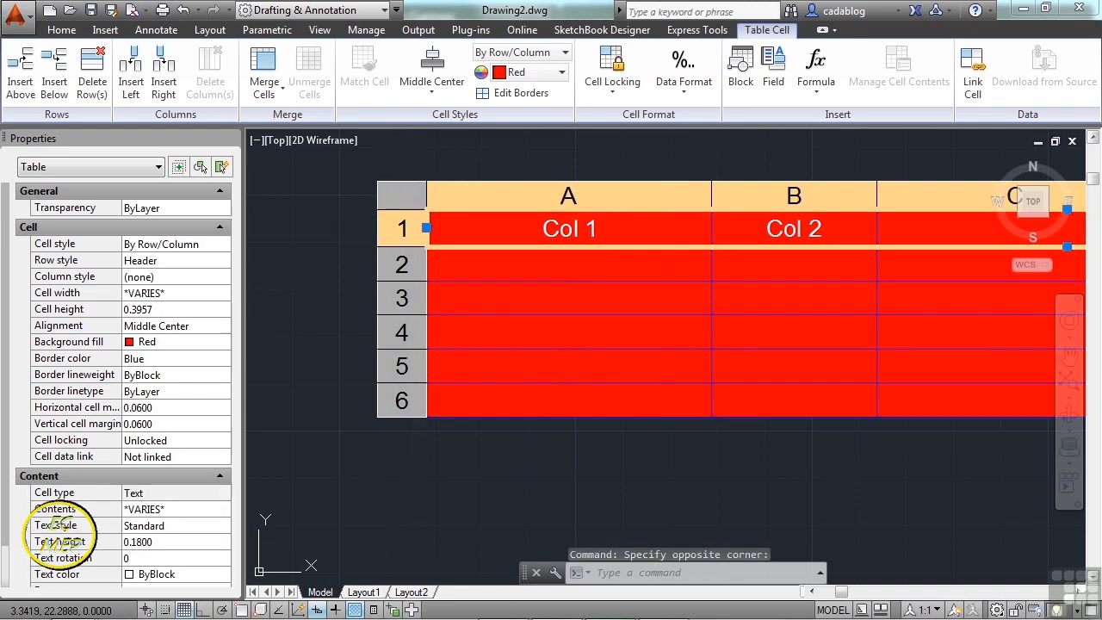
right_click(420, 220)
mouse_move(483, 310)
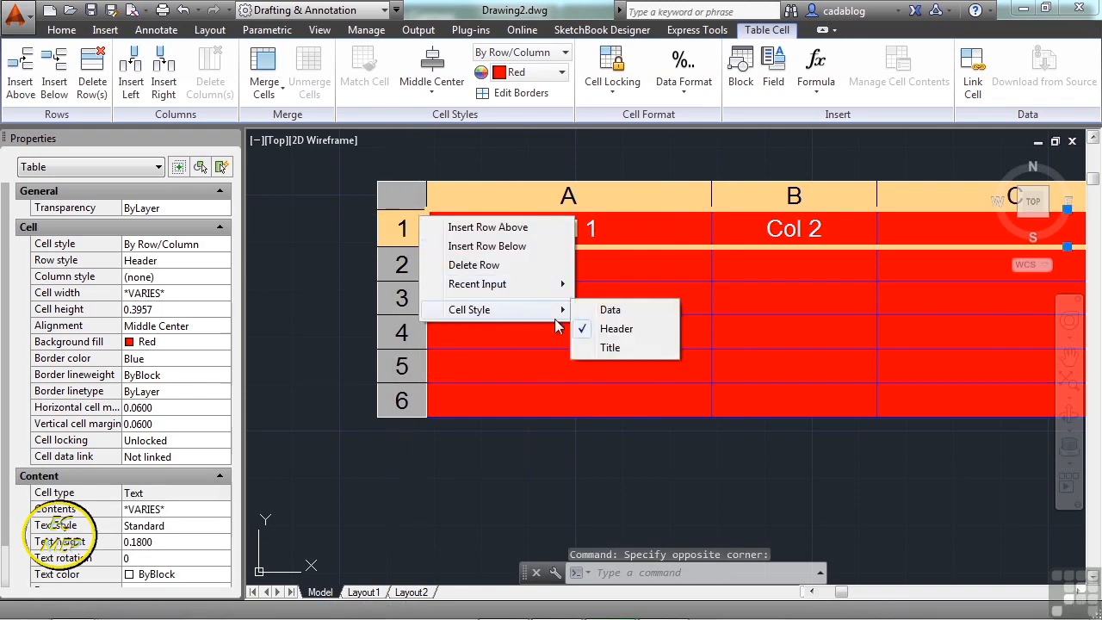
left_click(609, 347)
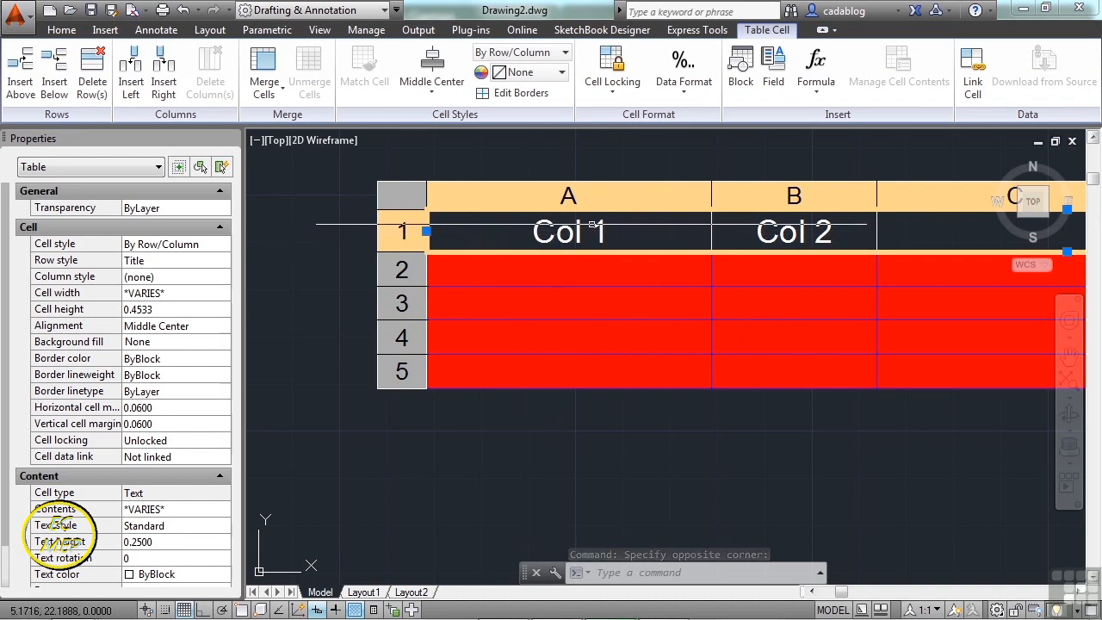
- Set row 2 to the Header cell style and deselect the table
scroll(514, 230, "down", 1)
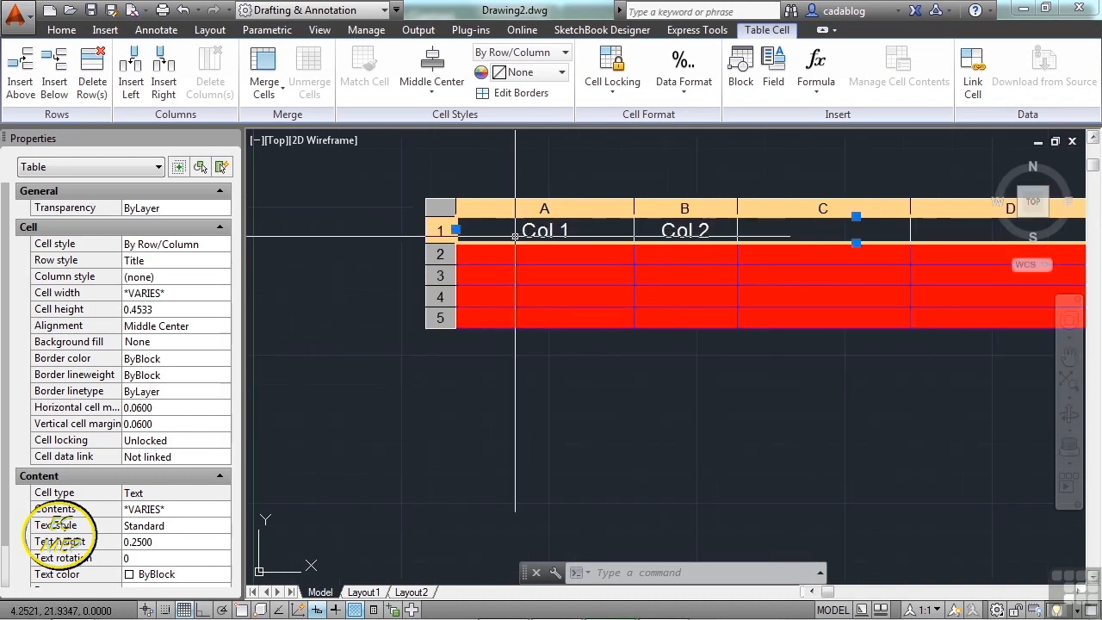
left_click(448, 254)
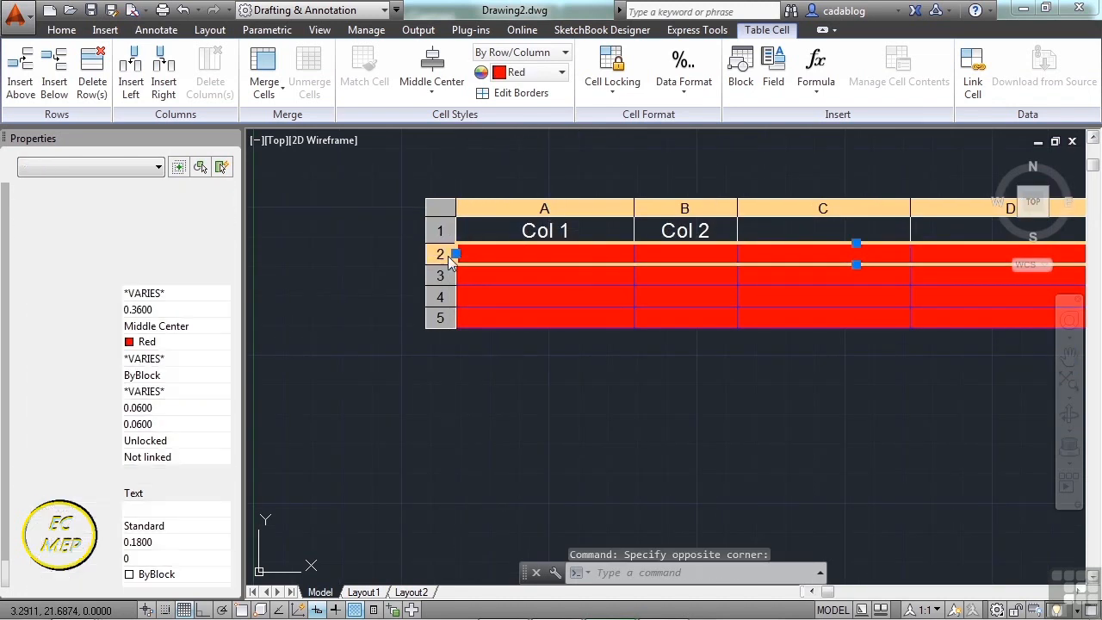
right_click(448, 254)
mouse_move(510, 352)
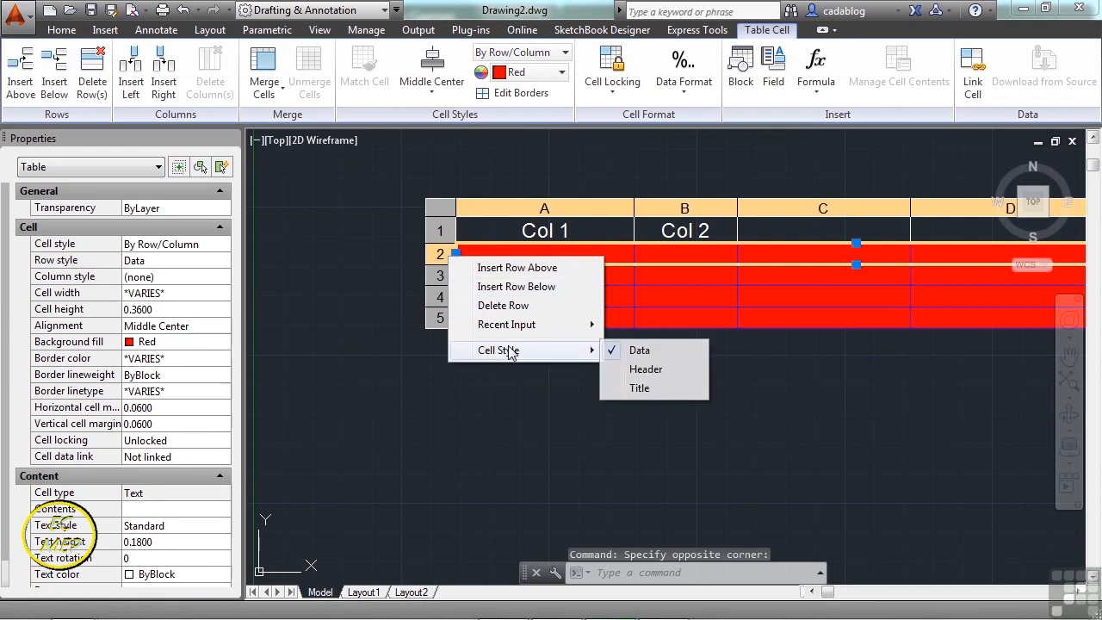
left_click(649, 377)
key("Escape")
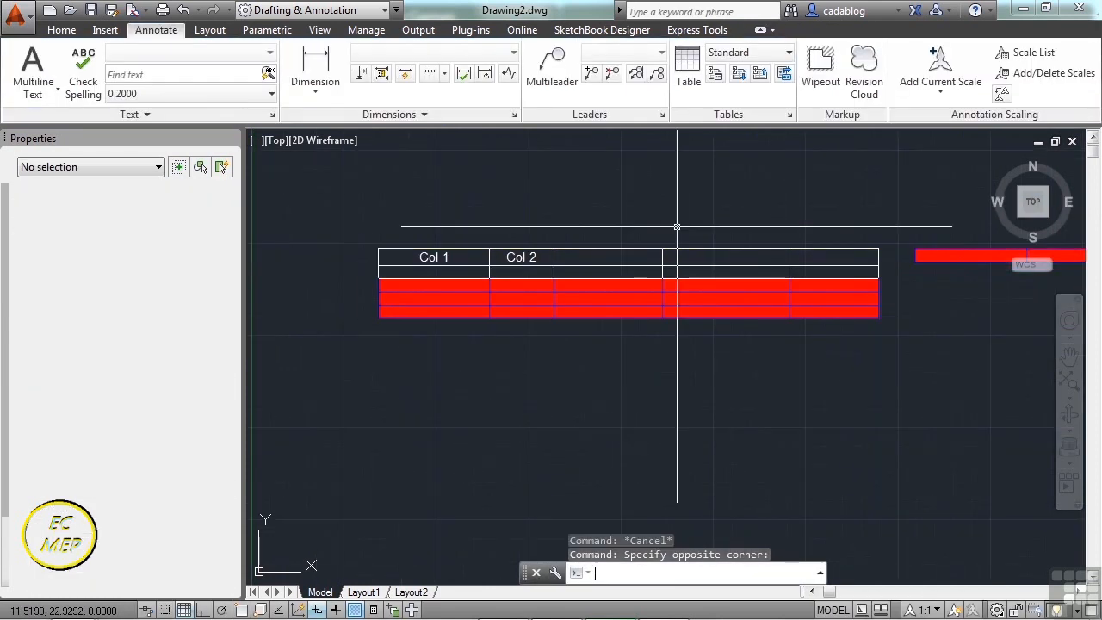
- Create a new table style named 'Copy of Standard' based on Standard
left_click(790, 115)
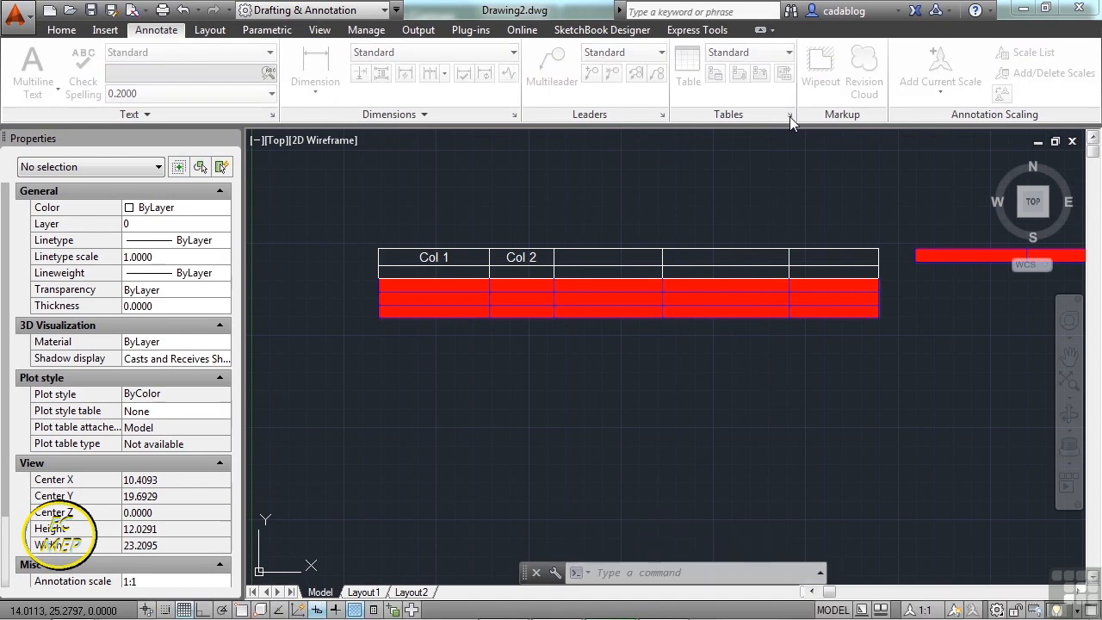
left_click(732, 259)
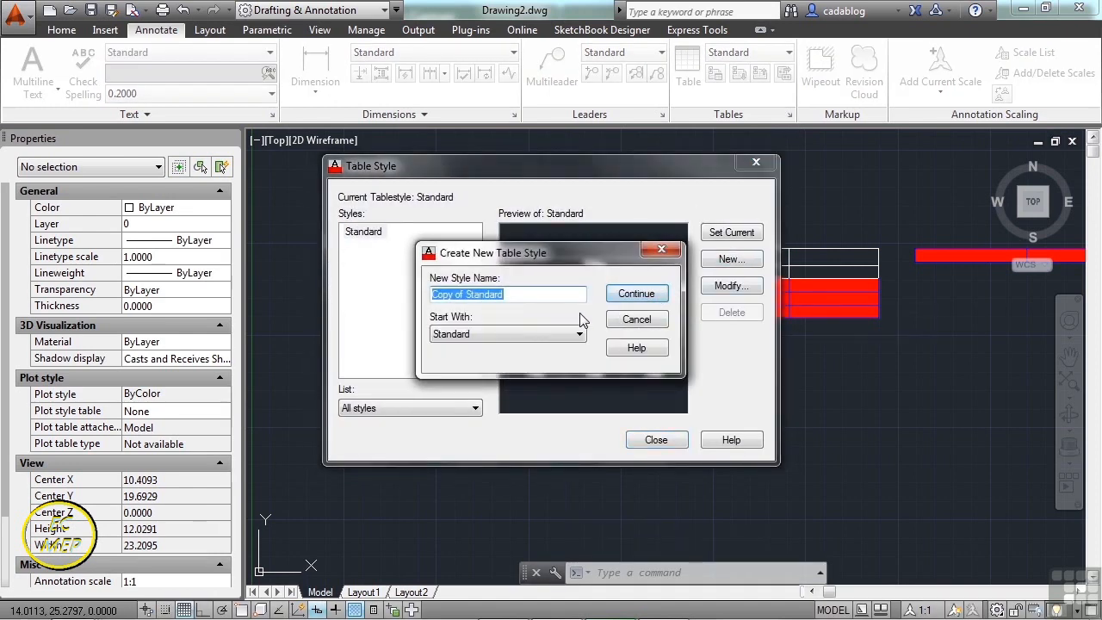
left_click(636, 294)
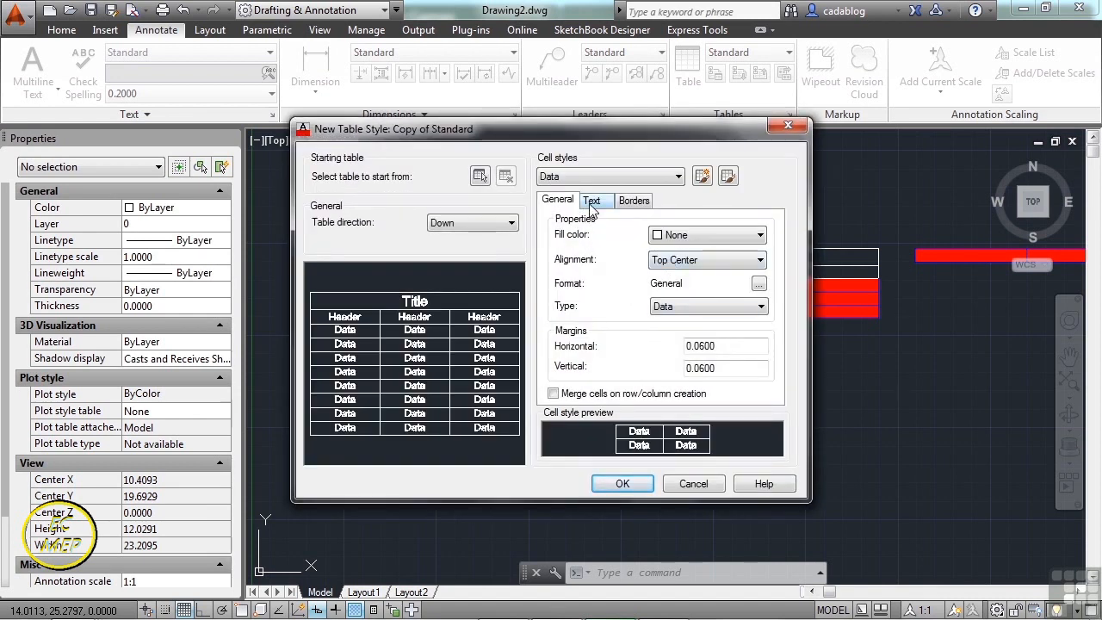
- Edit the Title cell style, keep its type as Label, and view its format options
left_click(645, 177)
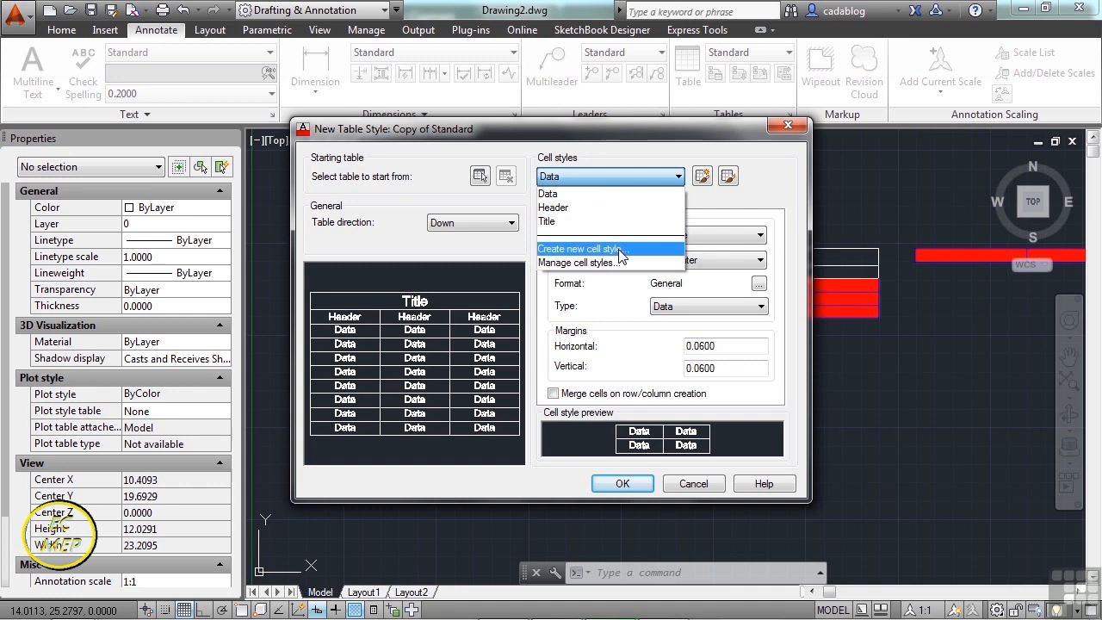
left_click(568, 222)
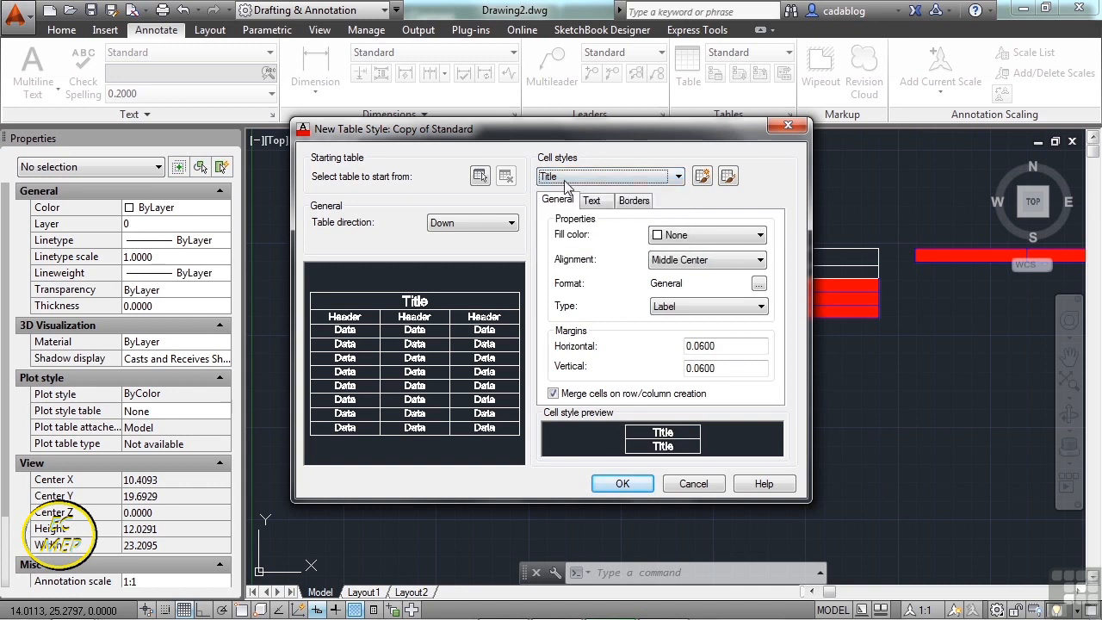
left_click(722, 309)
left_click(679, 333)
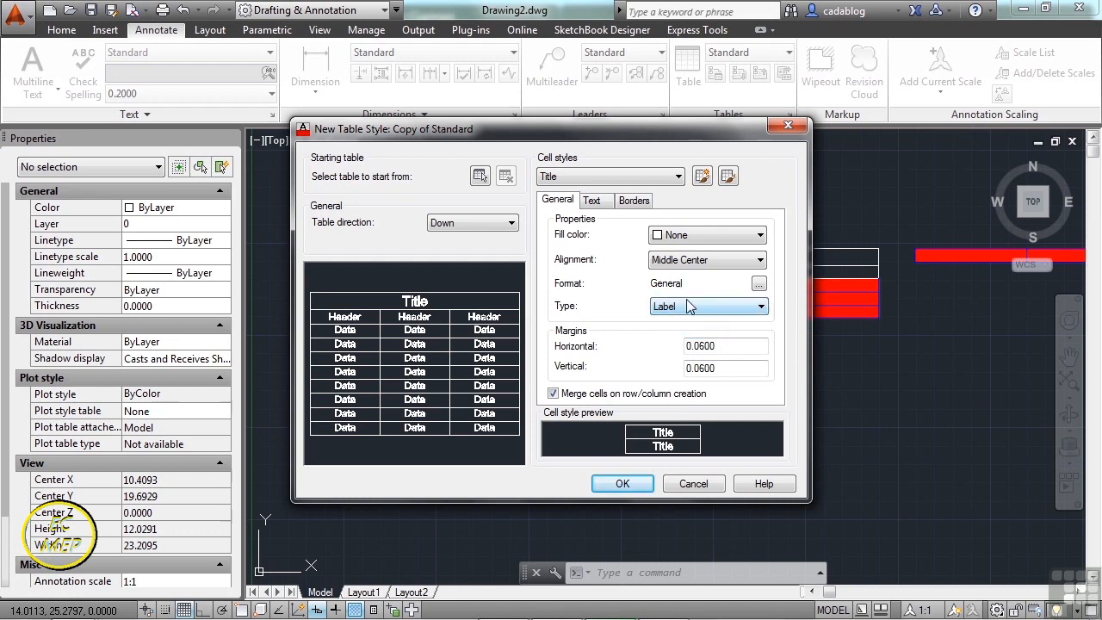
left_click(758, 286)
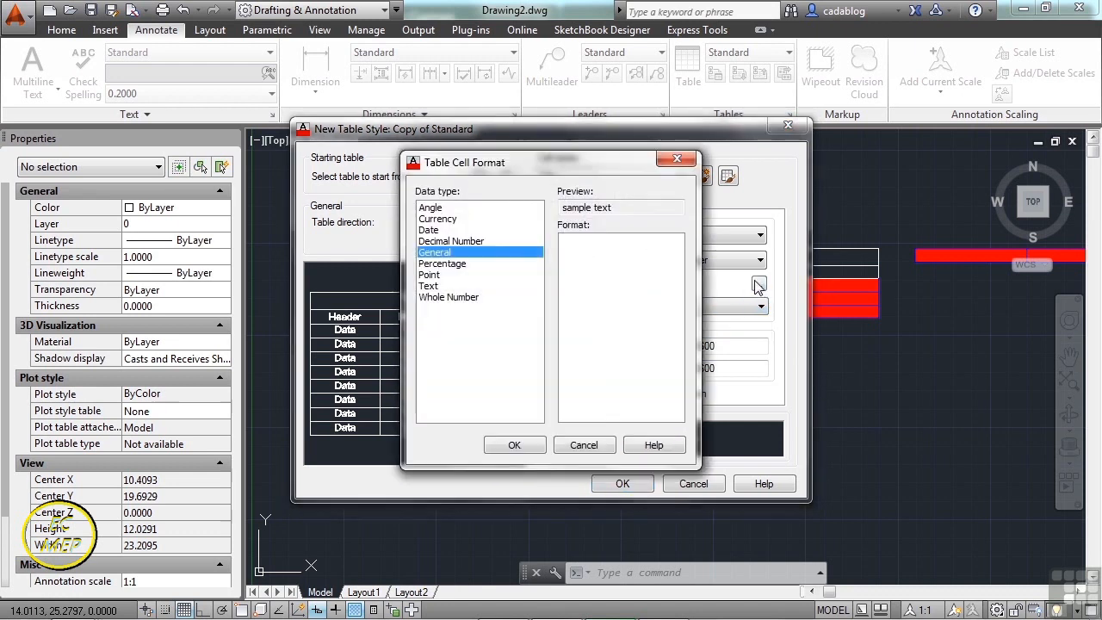
- Preview the Percentage, Currency and Date formats, cancel to keep General, then view the Text settings
left_click(454, 265)
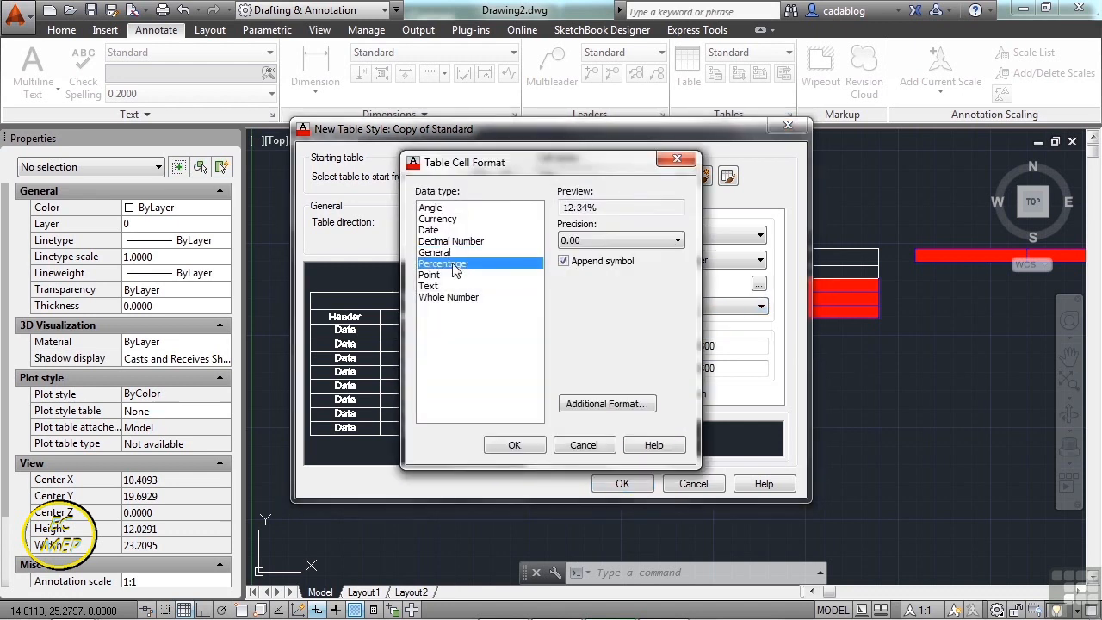
left_click(439, 221)
left_click(439, 230)
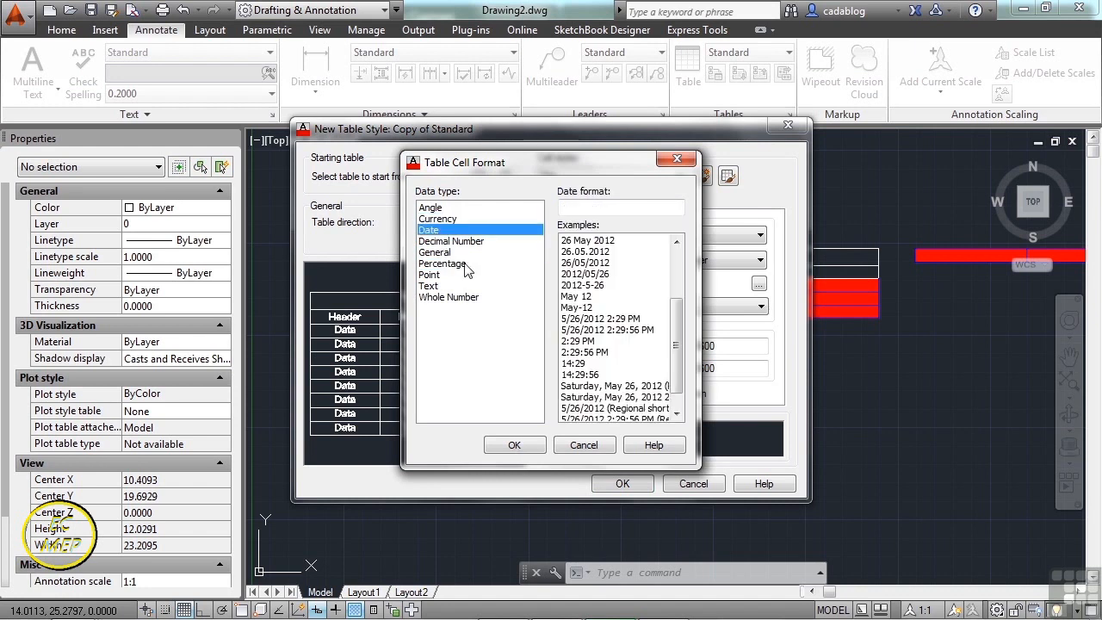
left_click(586, 446)
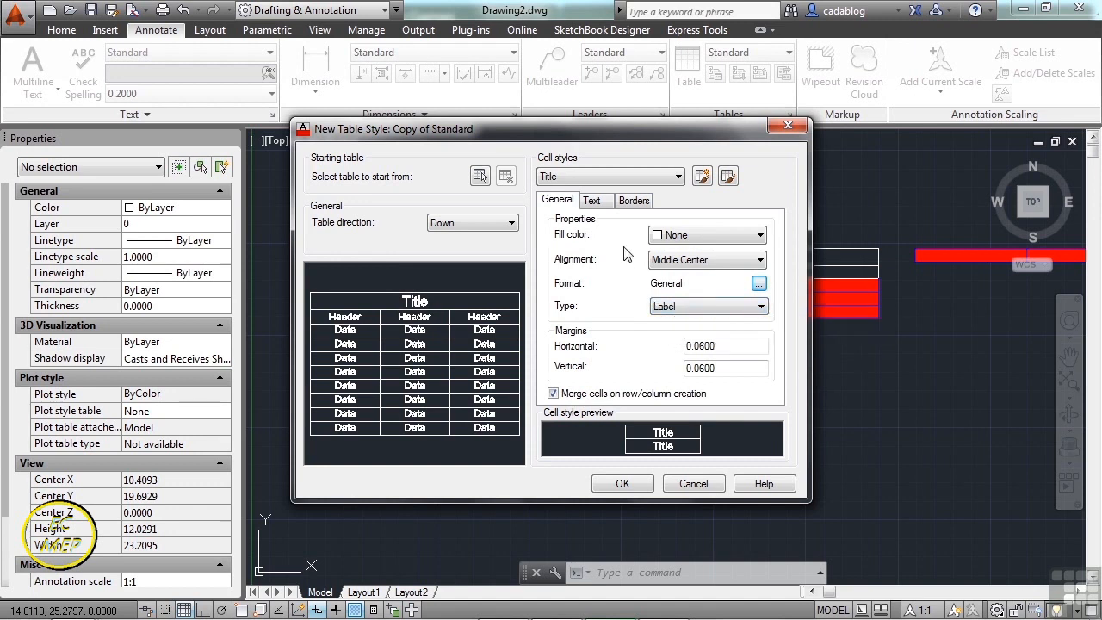
left_click(602, 207)
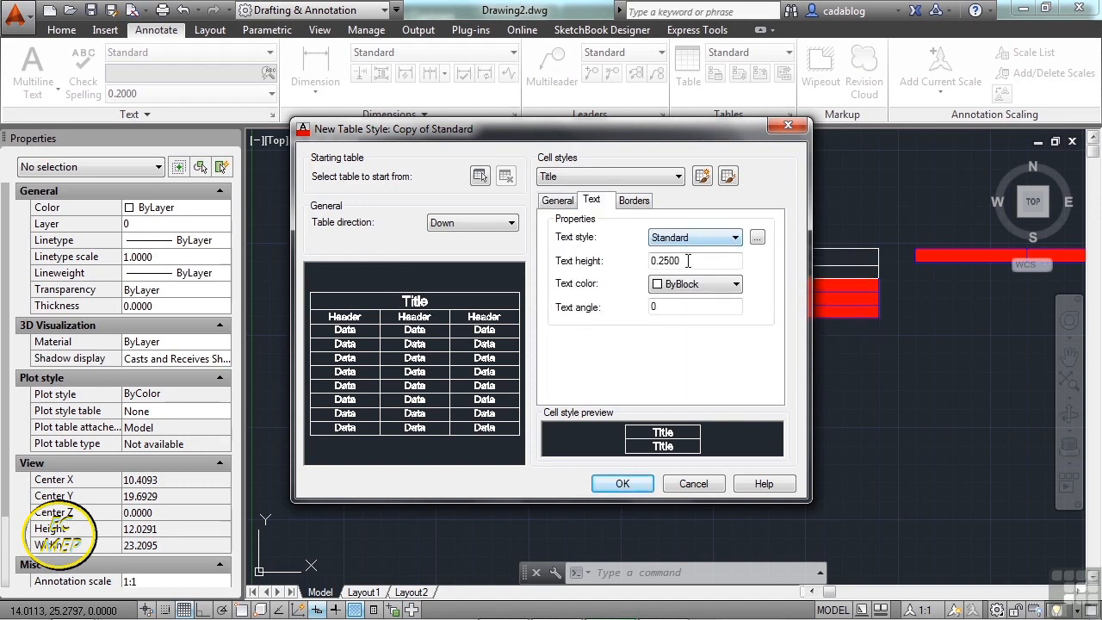
- Review the Title cell border settings, then switch to editing the Header cell style
left_click(637, 202)
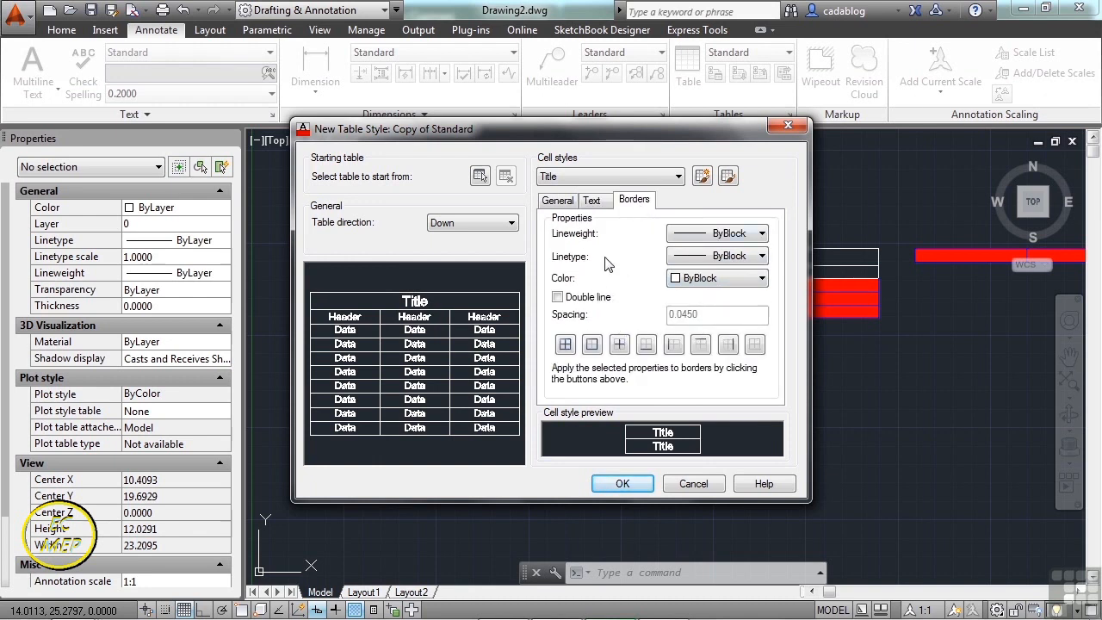
left_click(558, 201)
left_click(677, 176)
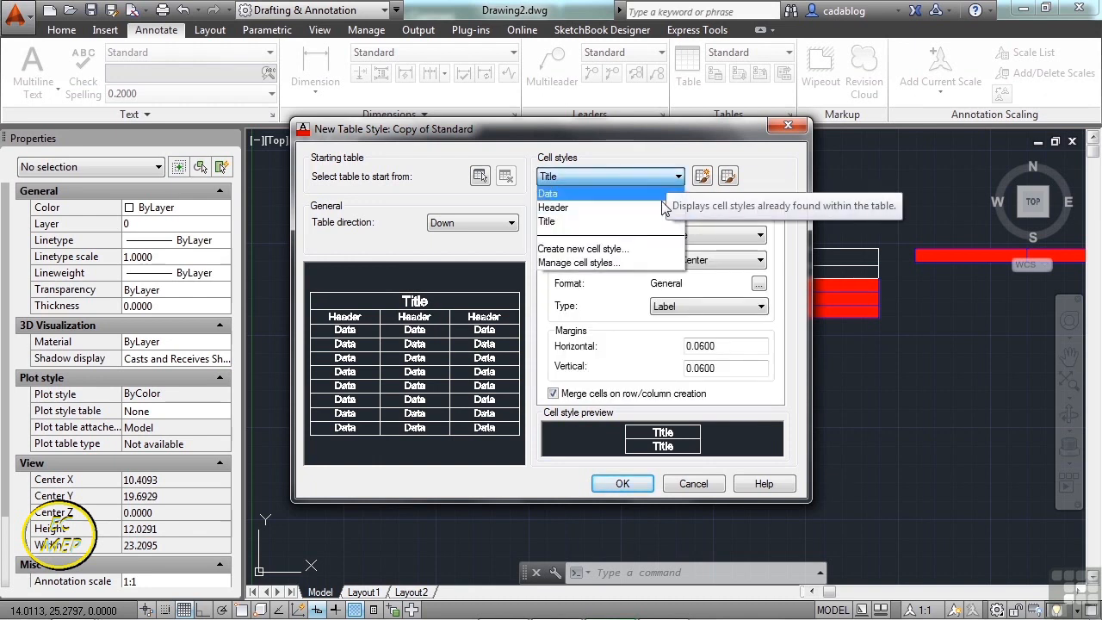
left_click(661, 208)
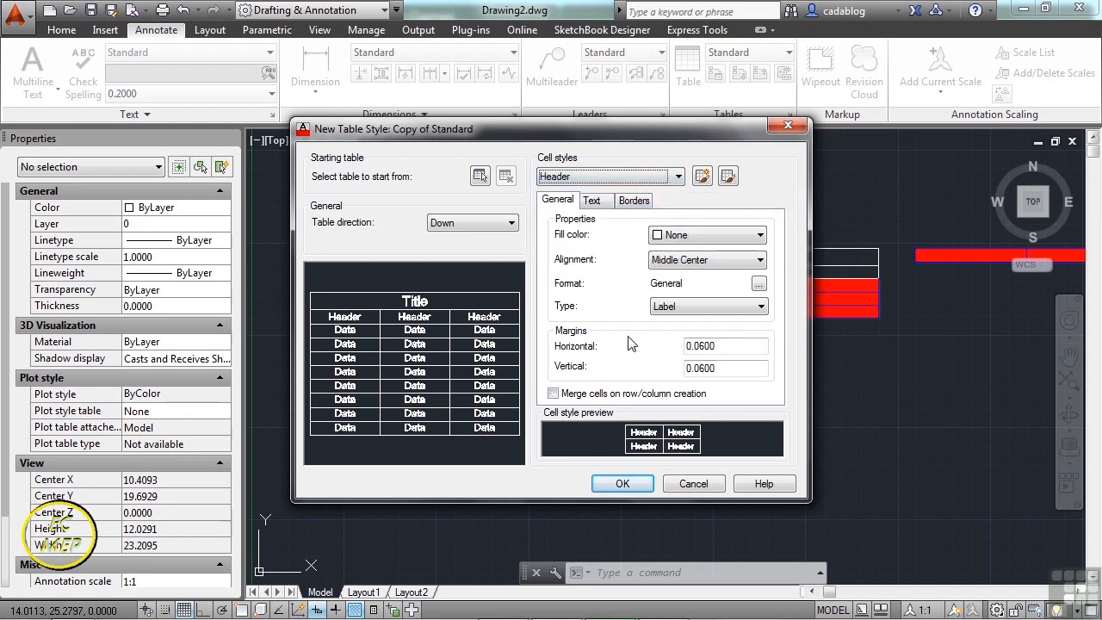
- Try table direction Up, set it back to Down, and save the new table style
left_click(509, 226)
left_click(505, 245)
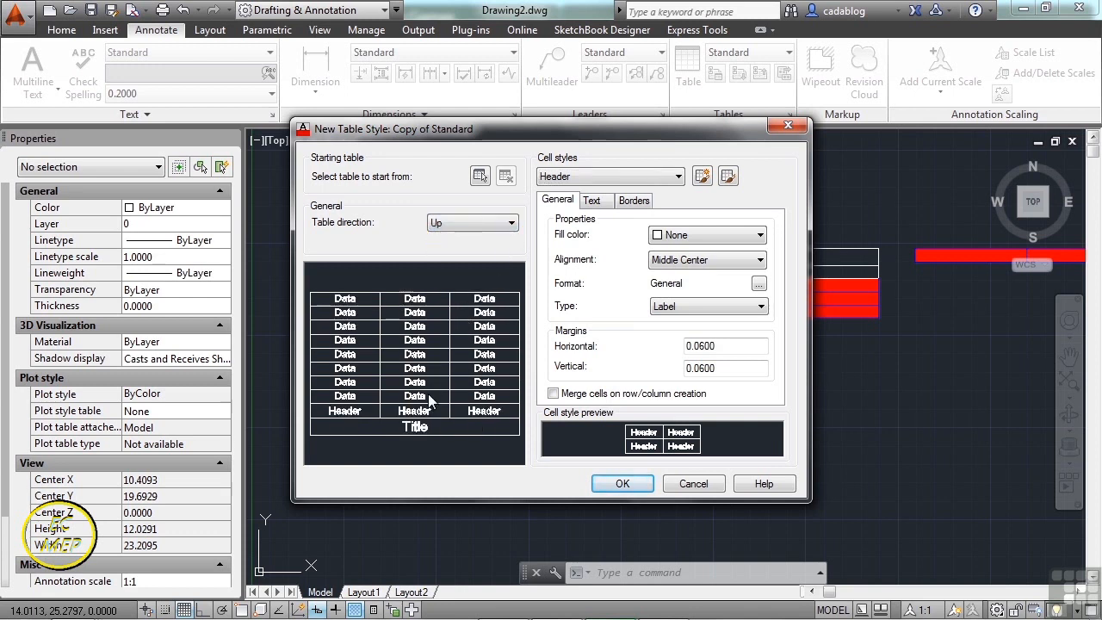
left_click(500, 225)
left_click(496, 239)
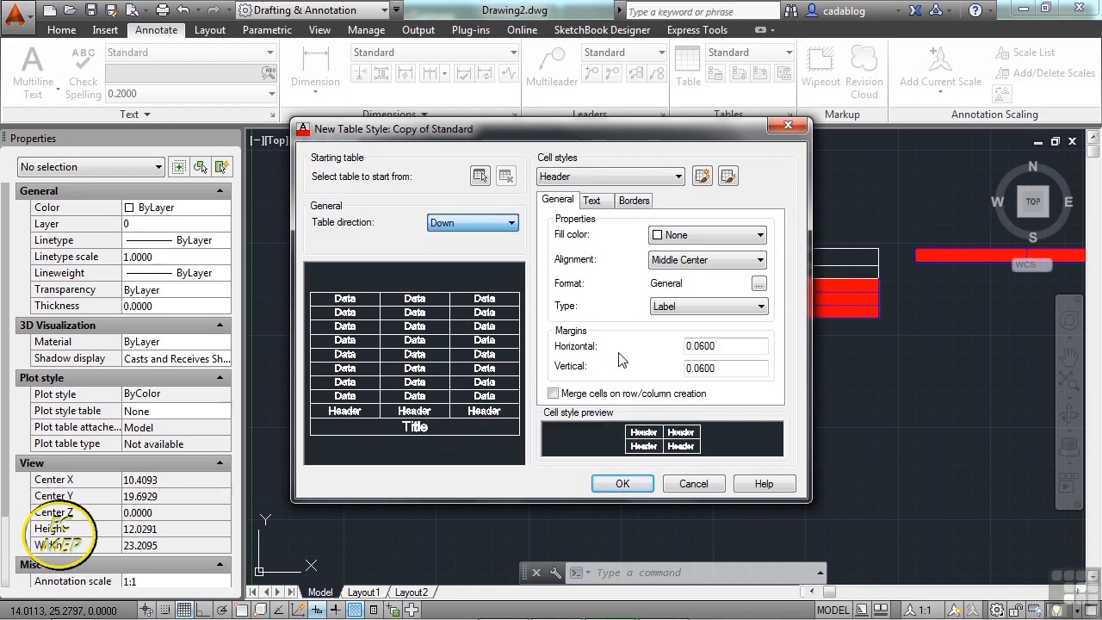
left_click(623, 483)
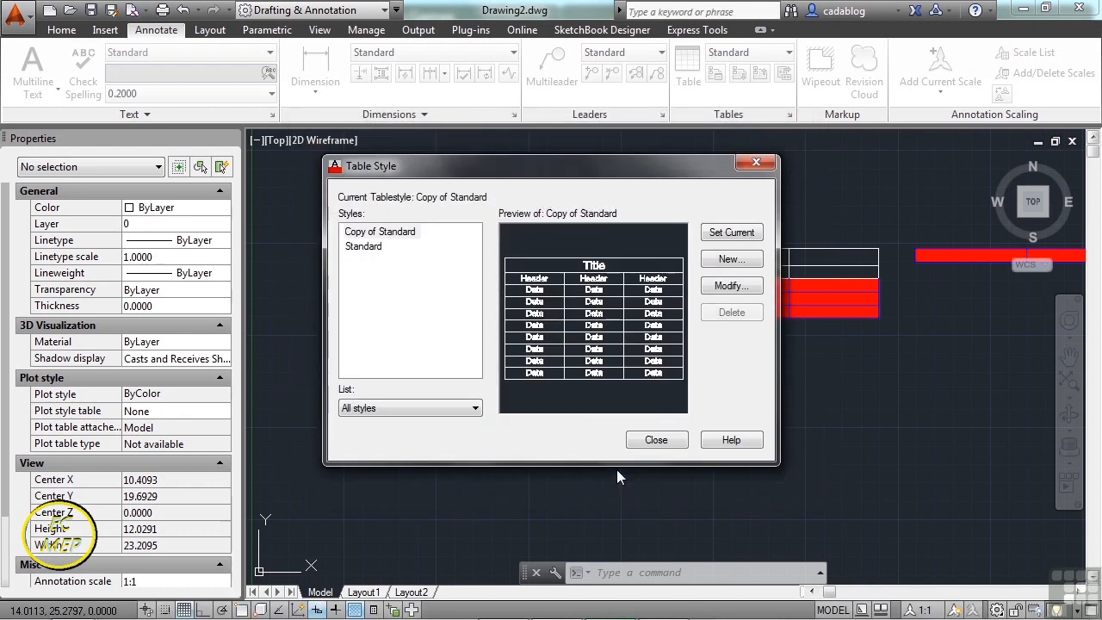
- Compare the Standard and Copy of Standard previews, then close the Table Style manager
left_click(381, 248)
left_click(395, 234)
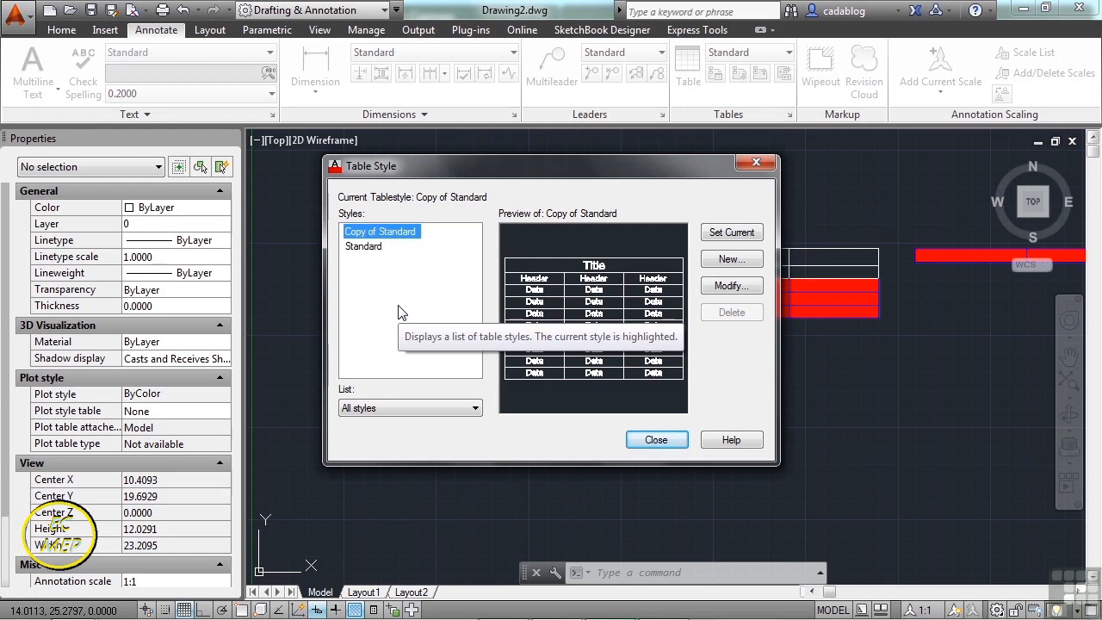
left_click(656, 440)
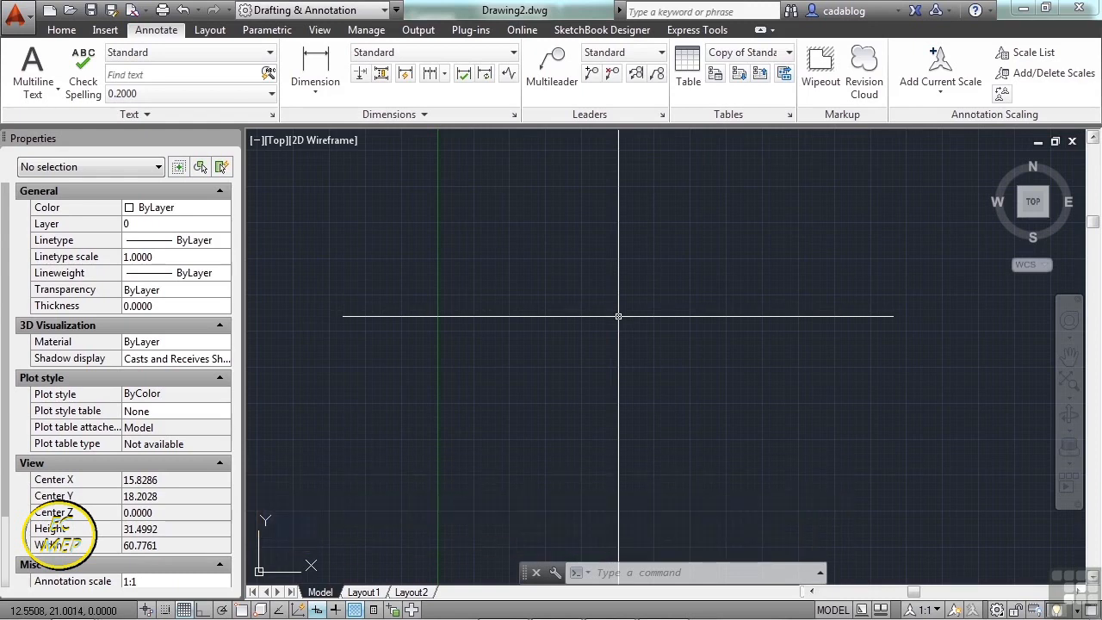
- Open Dimension Example.dwg using the OPEN command
type("open")
key("Return")
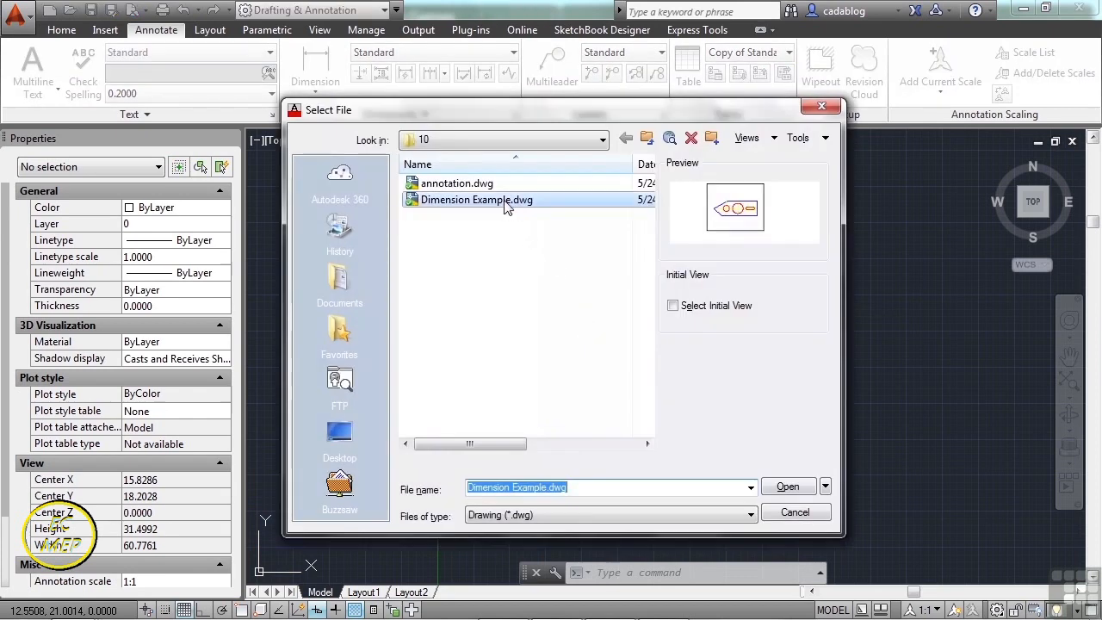
left_click(506, 200)
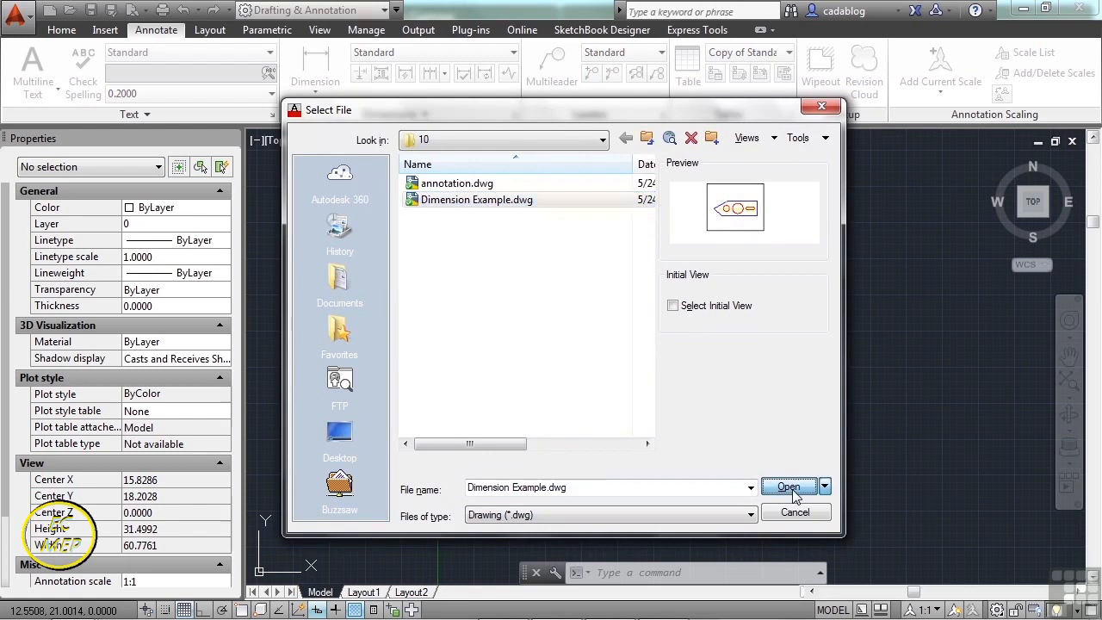
left_click(790, 488)
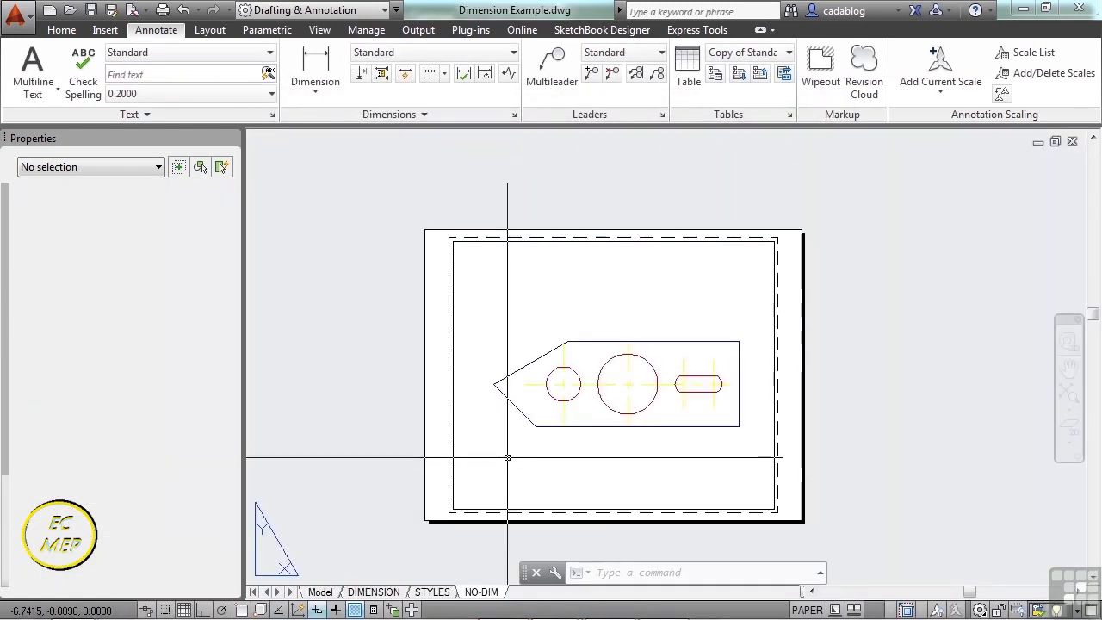
- Switch to model space and centre the bracket drawing in the view
left_click(321, 593)
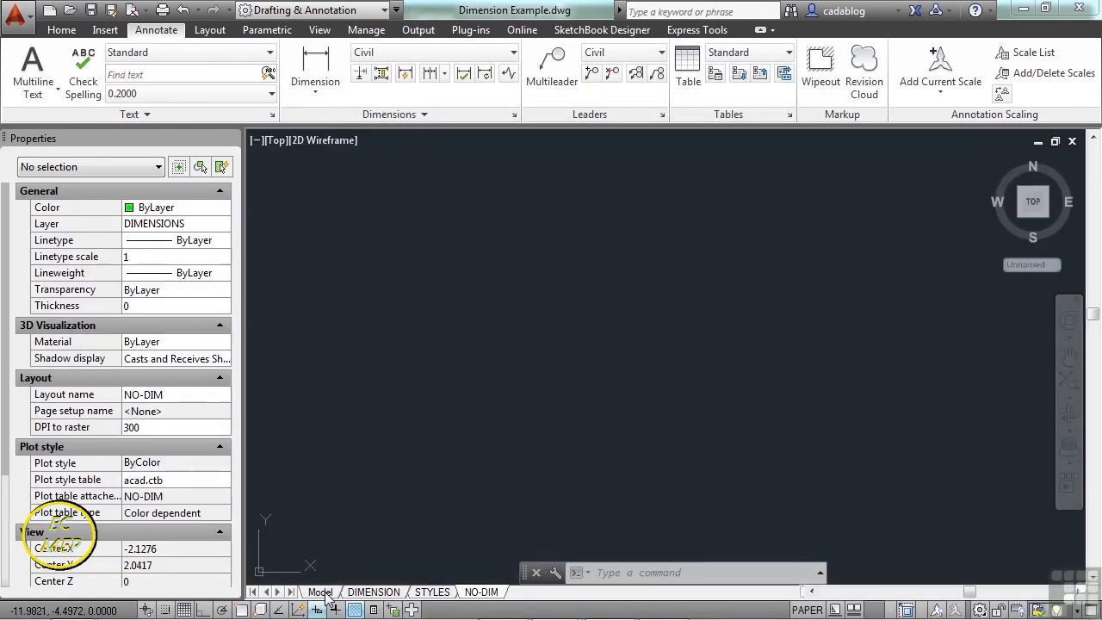
middle_click_drag(484, 368, 527, 370)
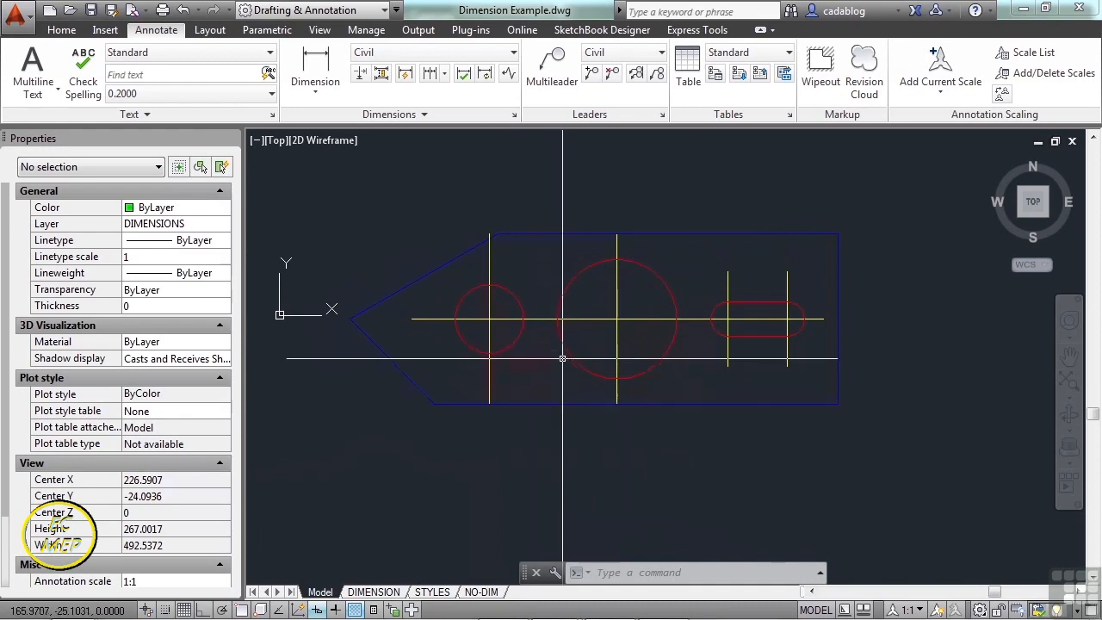
middle_click_drag(545, 356, 563, 371)
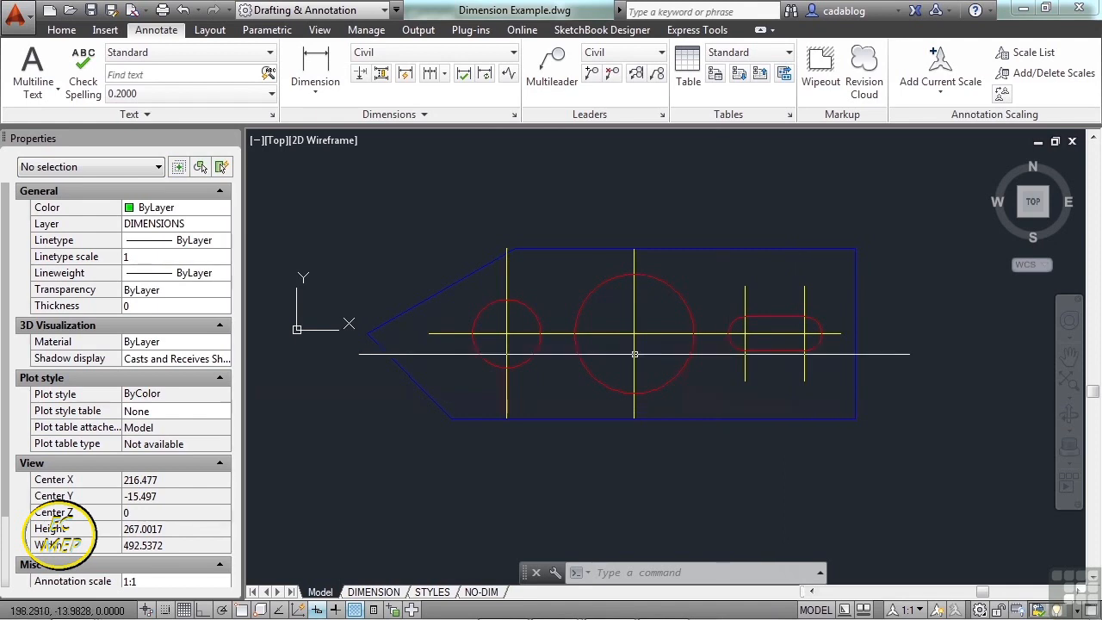
left_click(64, 31)
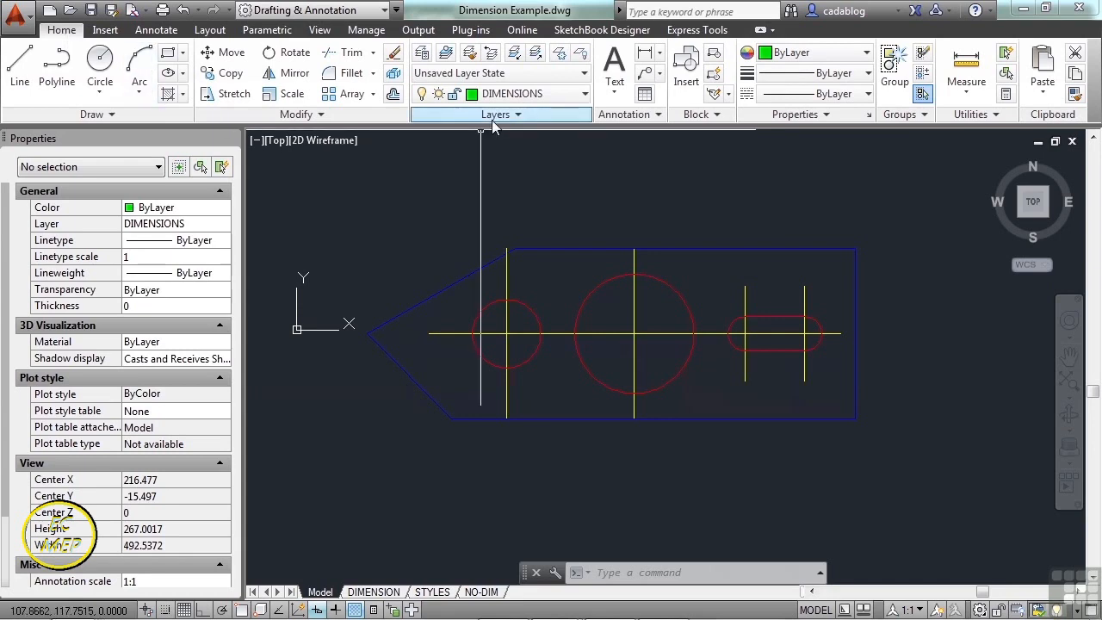
- Freeze the CENTER layer with LAYFRZ by picking one of the yellow centerlines
left_click(561, 55)
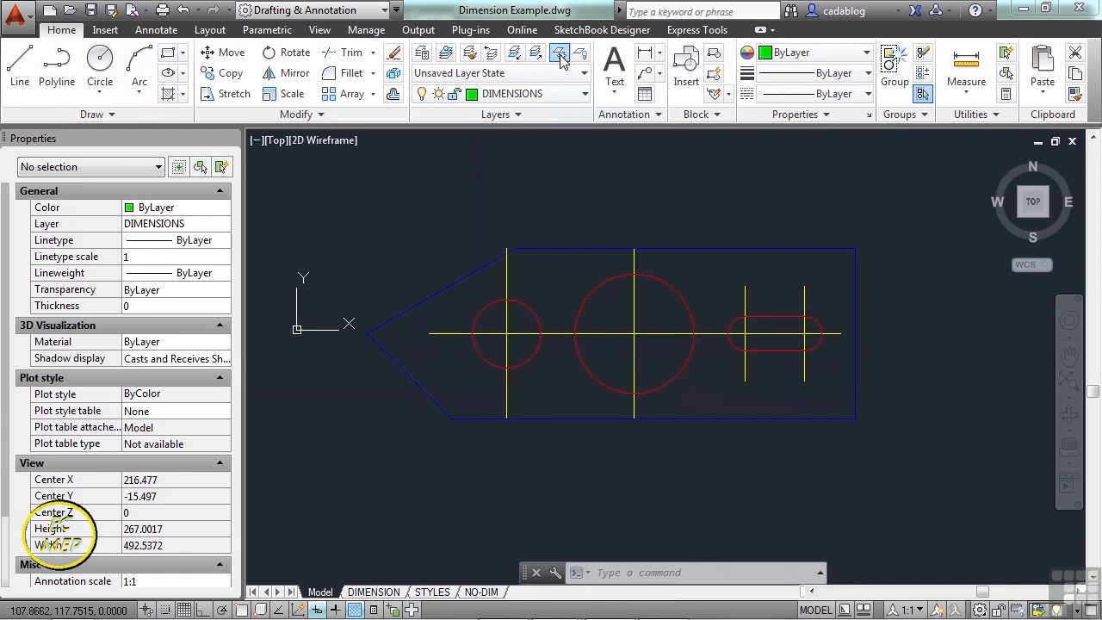
left_click(651, 333)
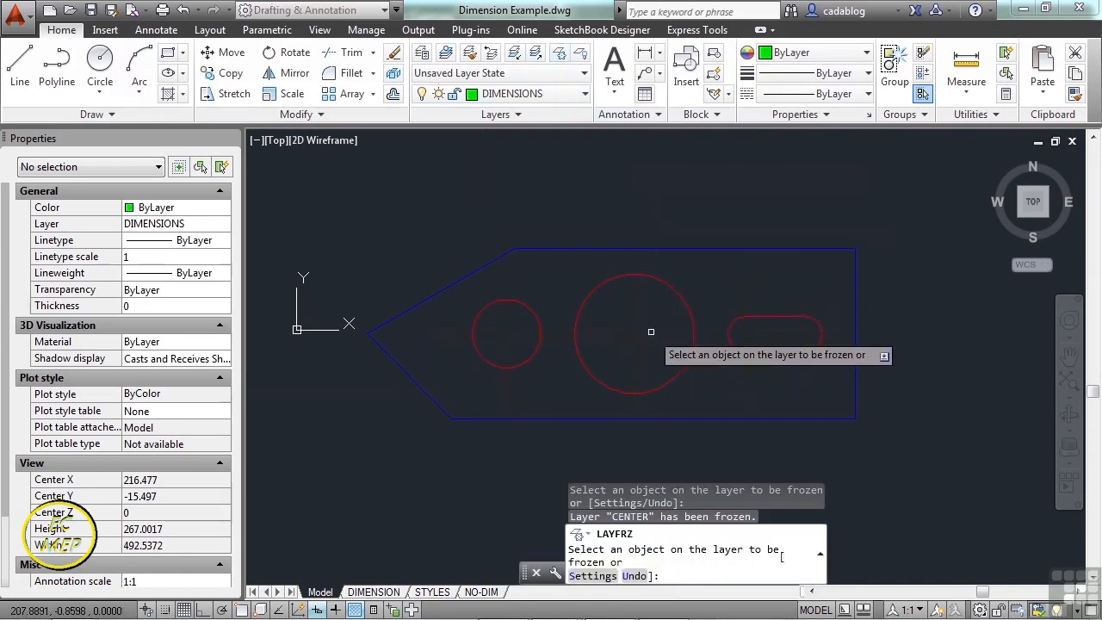
key("Return")
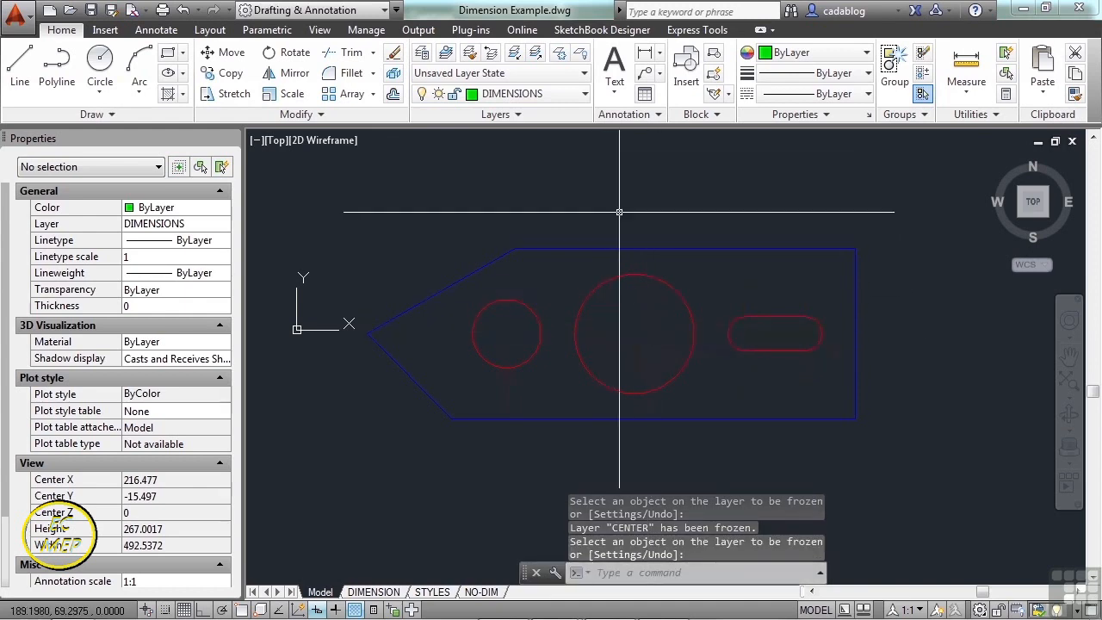
left_click(469, 199)
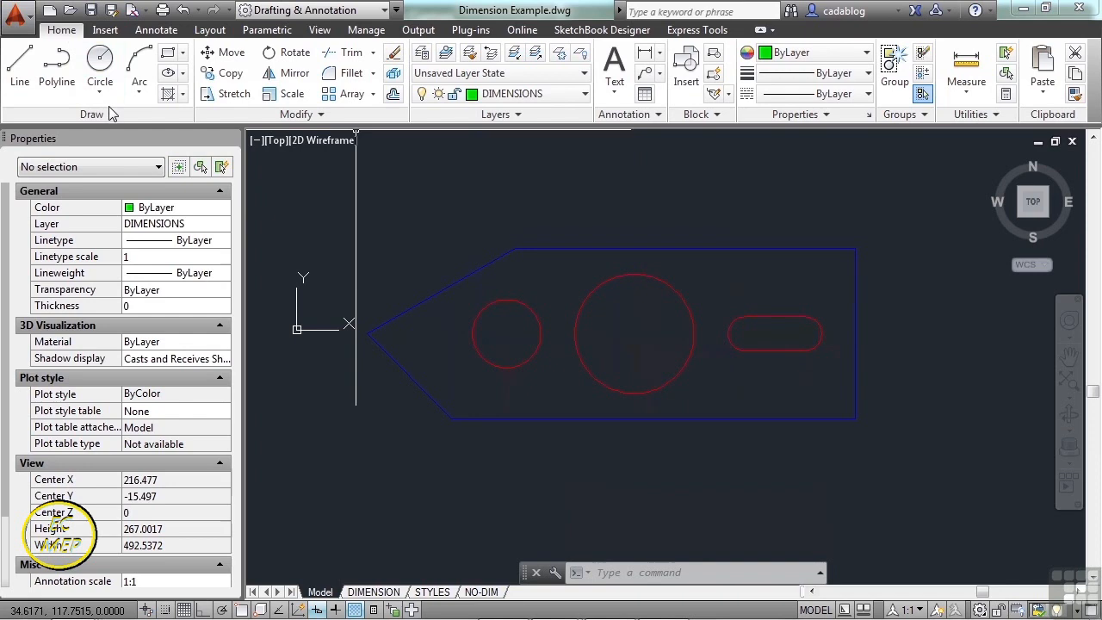
- Clear a stray line selection and start the Hatch command with the ANSI31 pattern
left_click(182, 96)
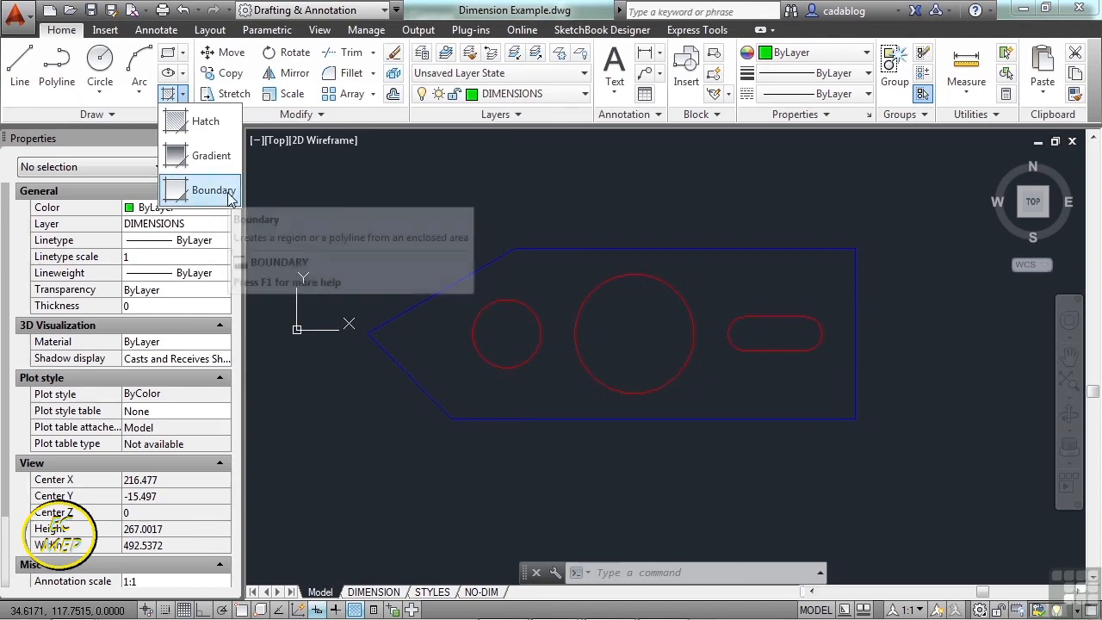
left_click(602, 248)
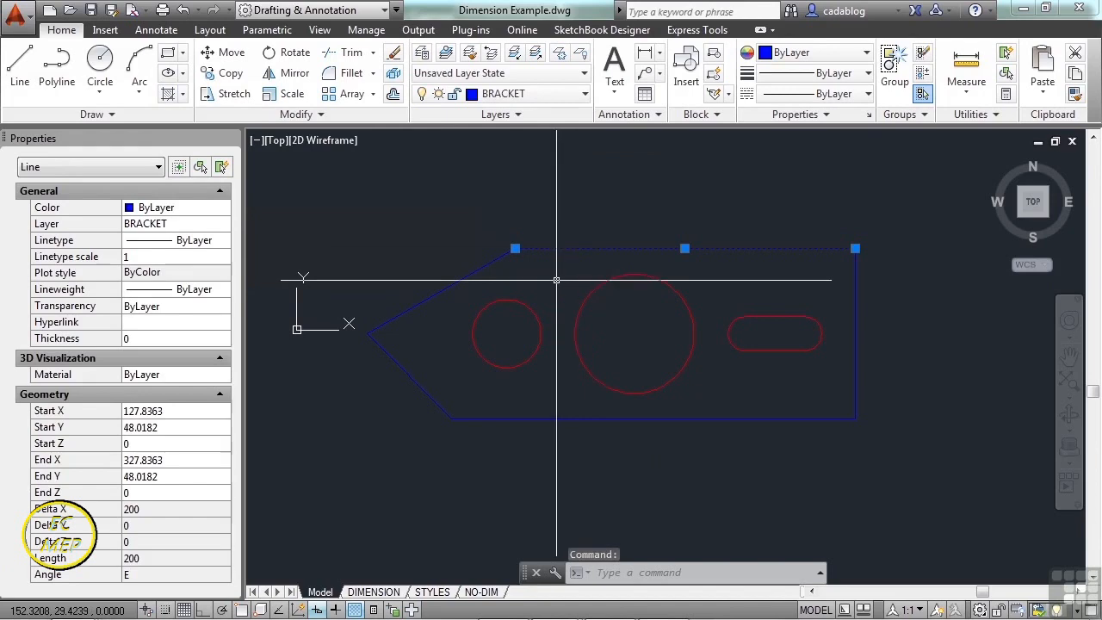
key("Escape")
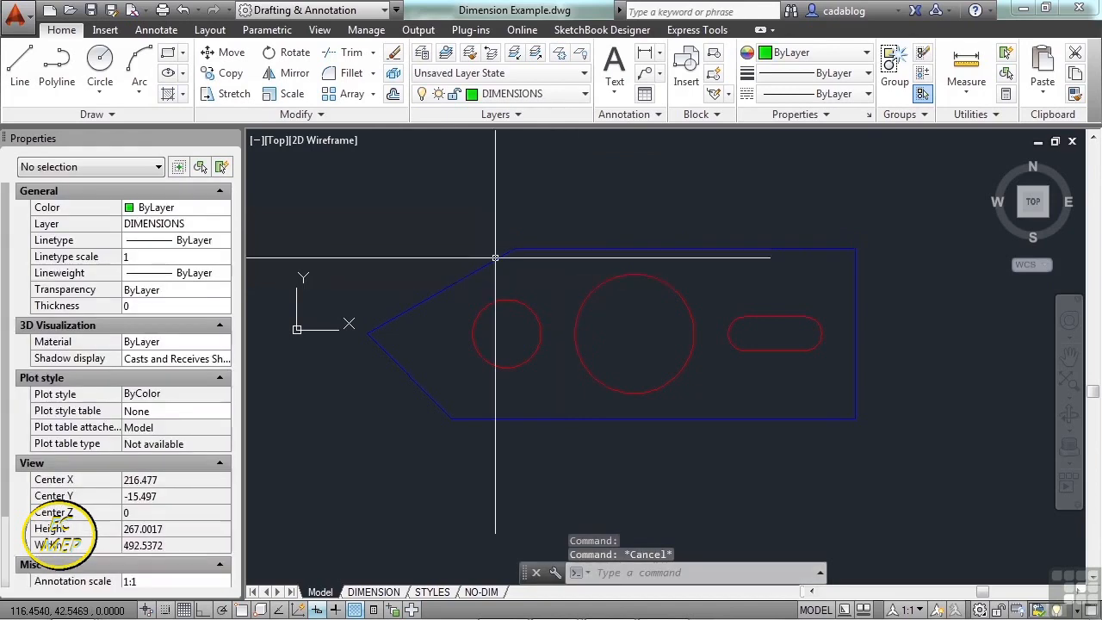
left_click(170, 97)
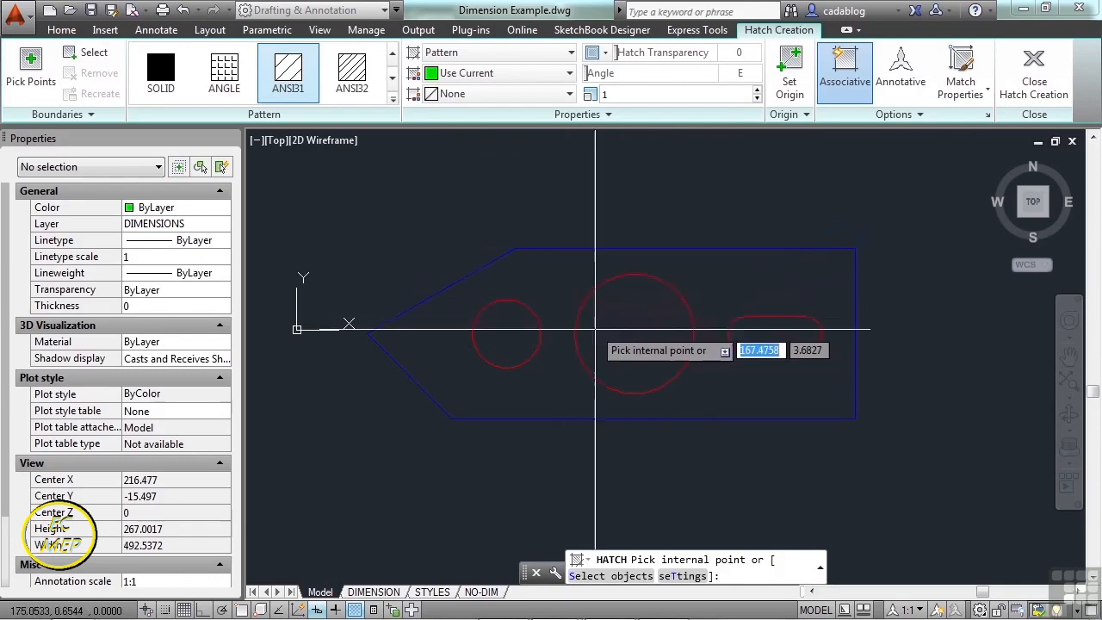
- Hatch the large centre circle with green ANSI31, inspect it up close, and select it
left_click(632, 329)
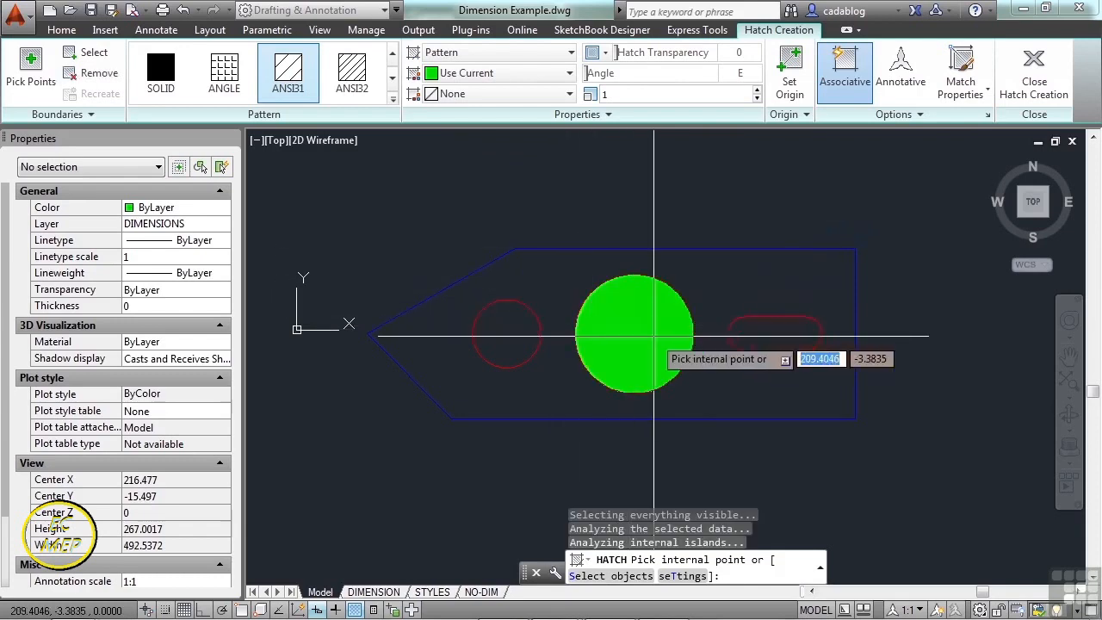
key("Return")
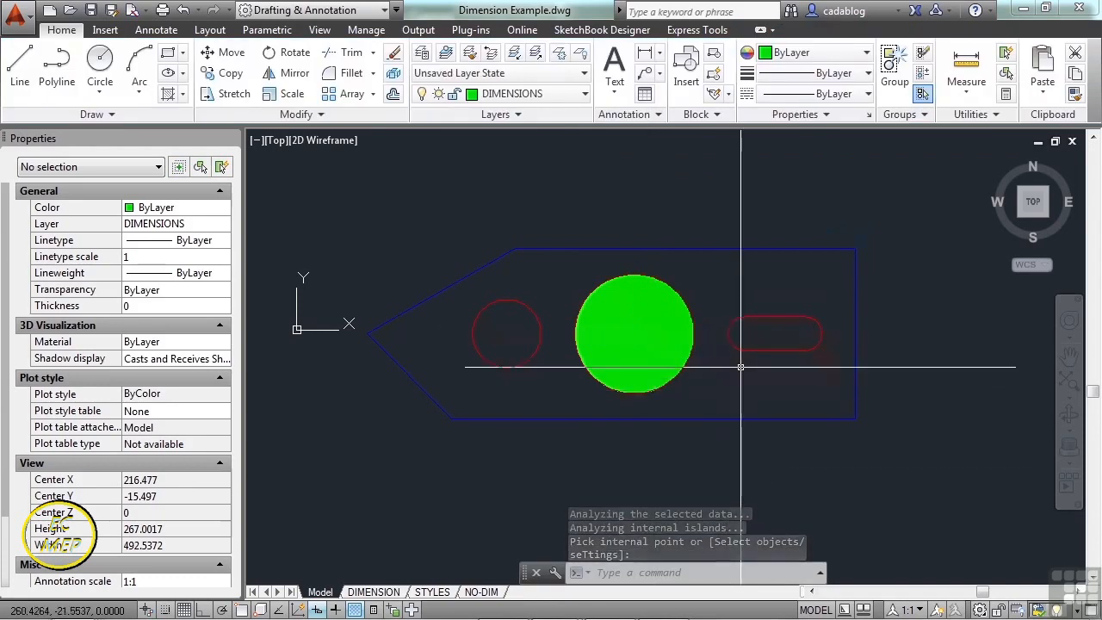
scroll(705, 364, "up", 2)
scroll(551, 242, "up", 5)
scroll(569, 308, "up", 6)
scroll(569, 309, "up", 4)
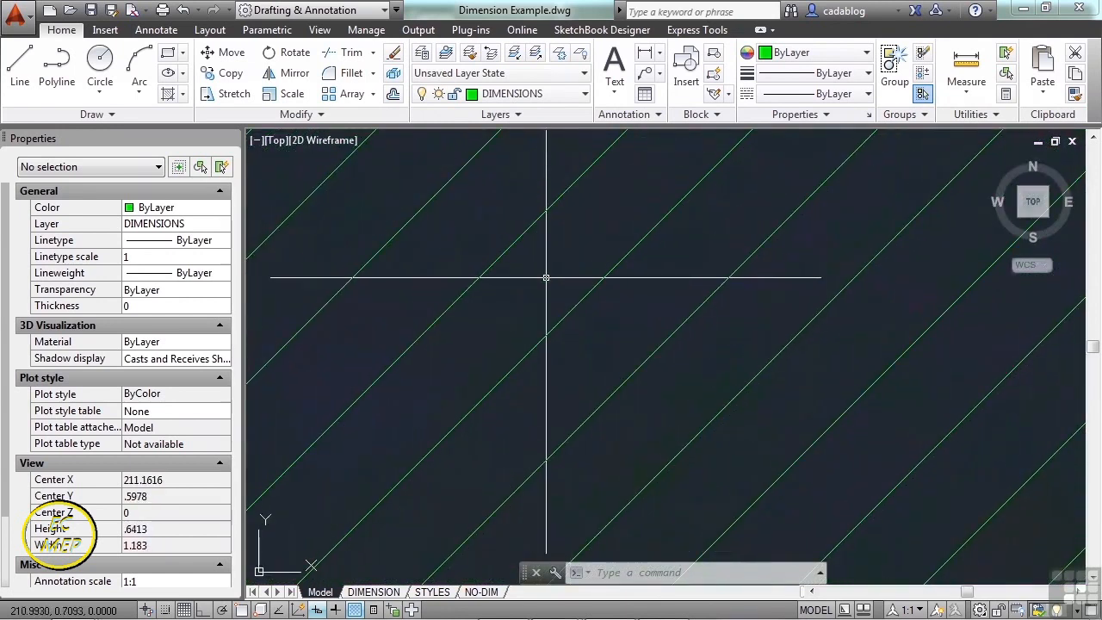
scroll(635, 336, "down", 7)
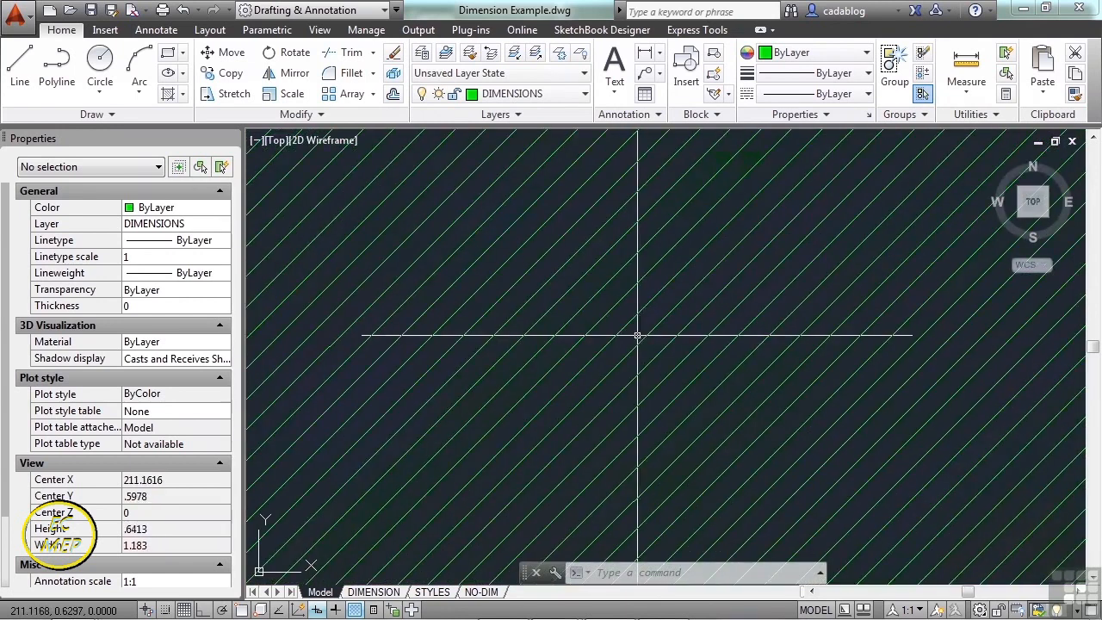
scroll(635, 336, "down", 11)
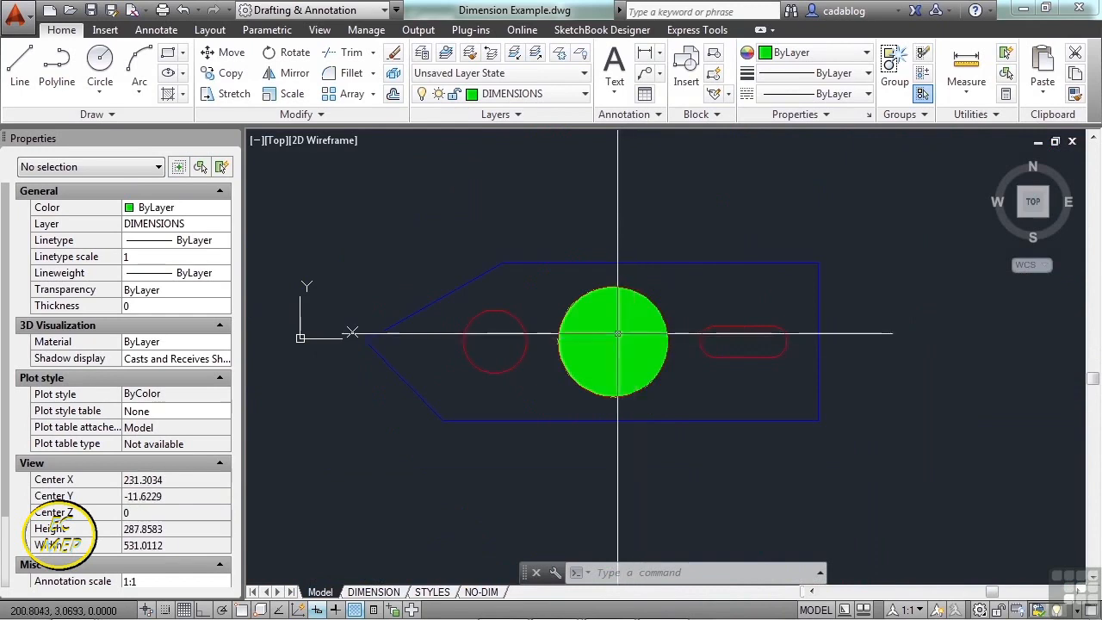
mouse_move(616, 337)
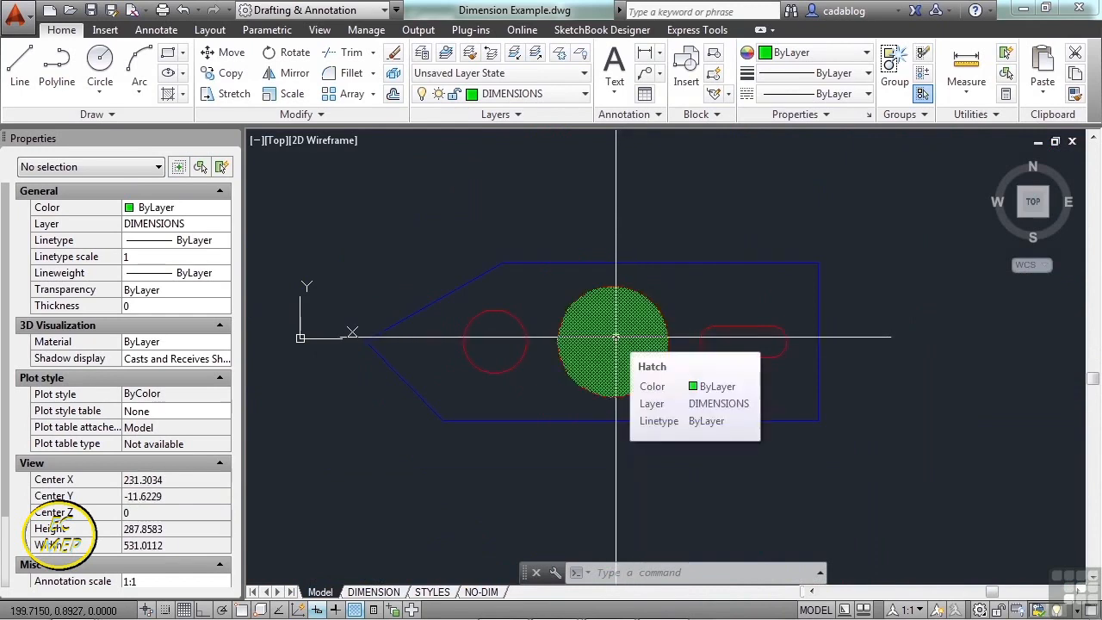
left_click(615, 338)
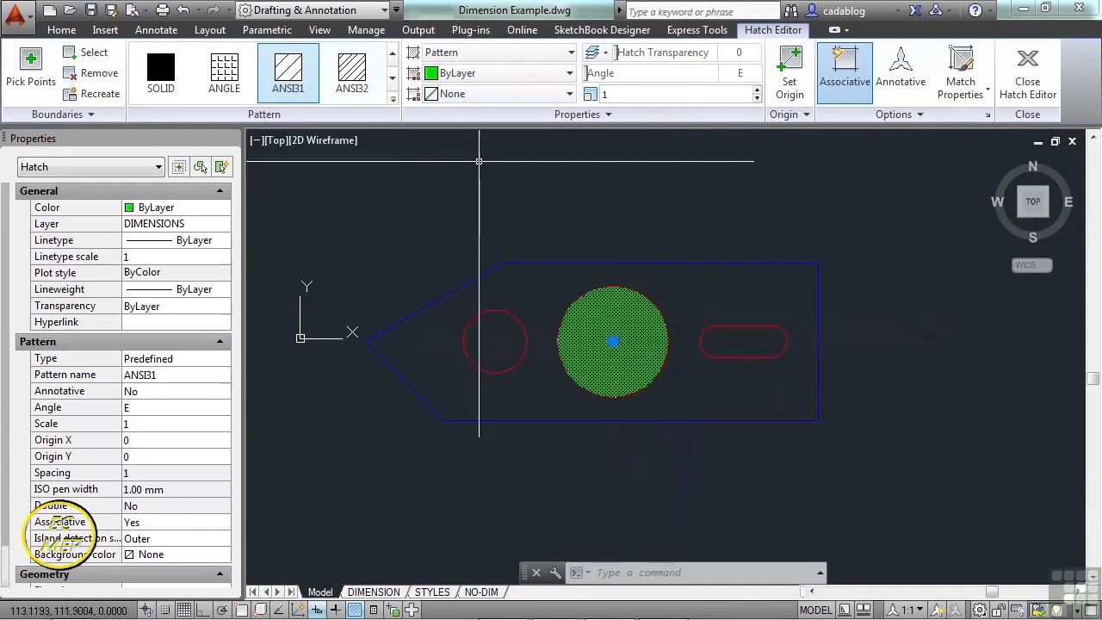
- Try hatch scales 10, 100 and .1 on the circle's ANSI31 hatch
scroll(614, 361, "up", 2)
scroll(614, 349, "up", 2)
scroll(622, 269, "down", 2)
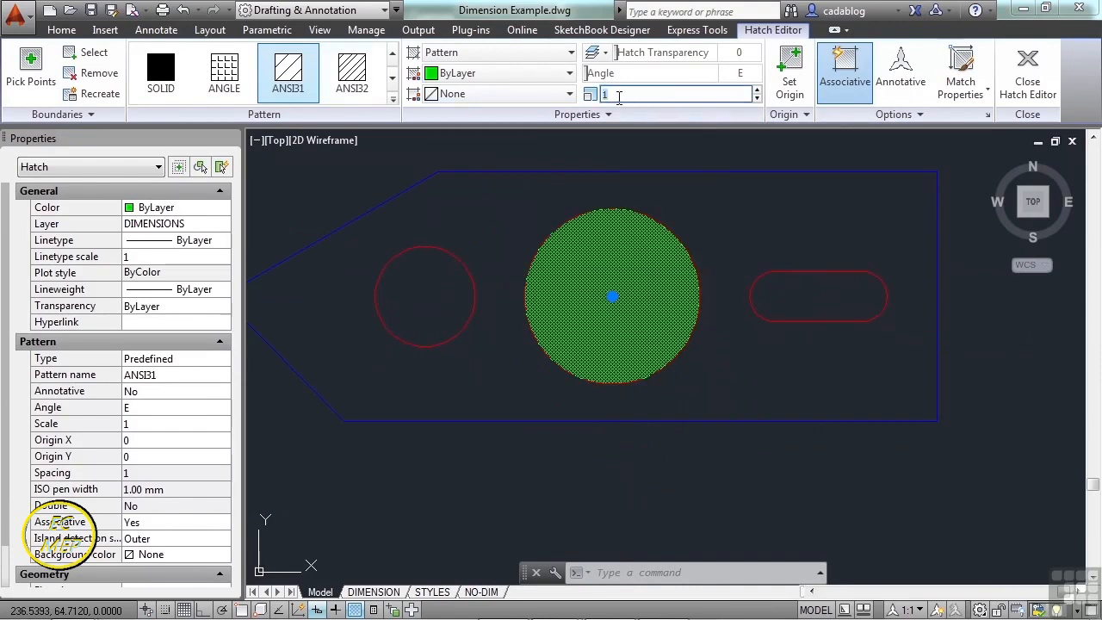
key("Return")
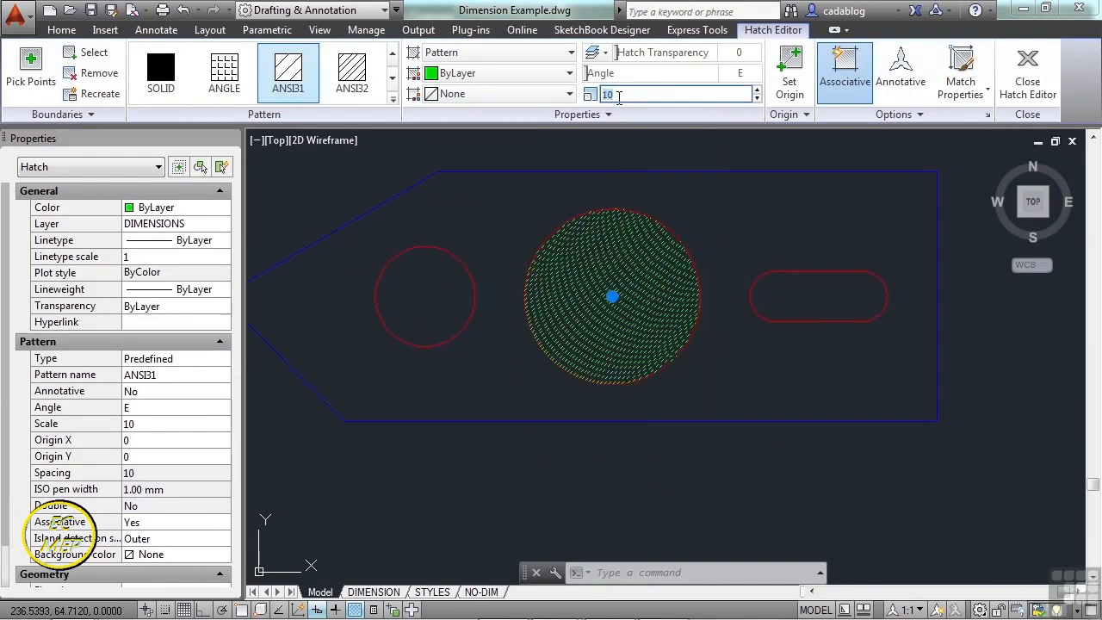
key("Return")
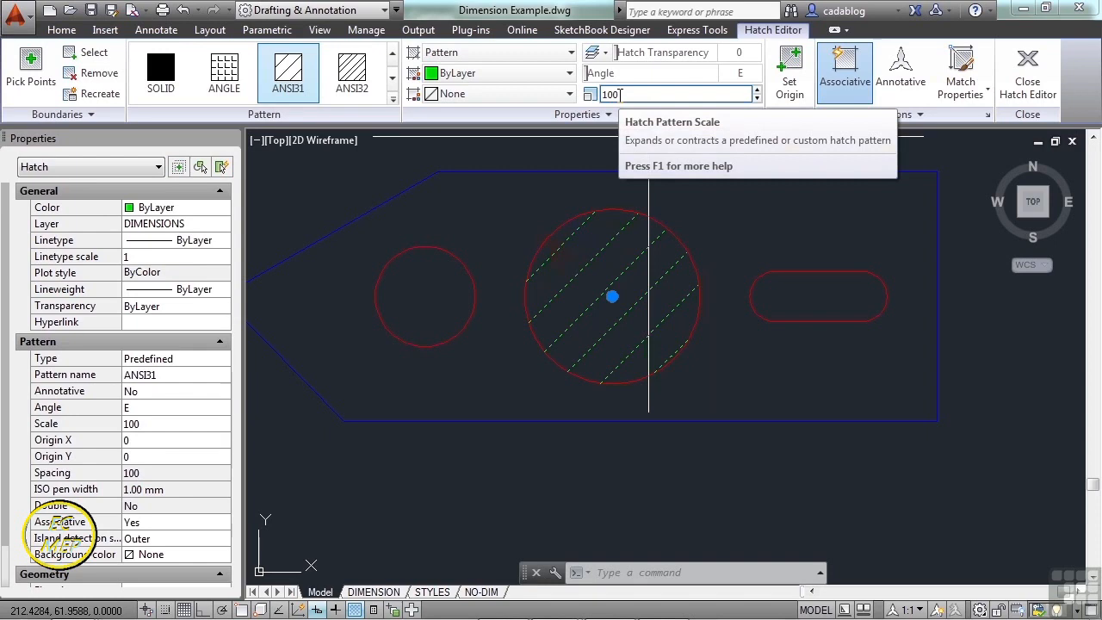
mouse_move(656, 221)
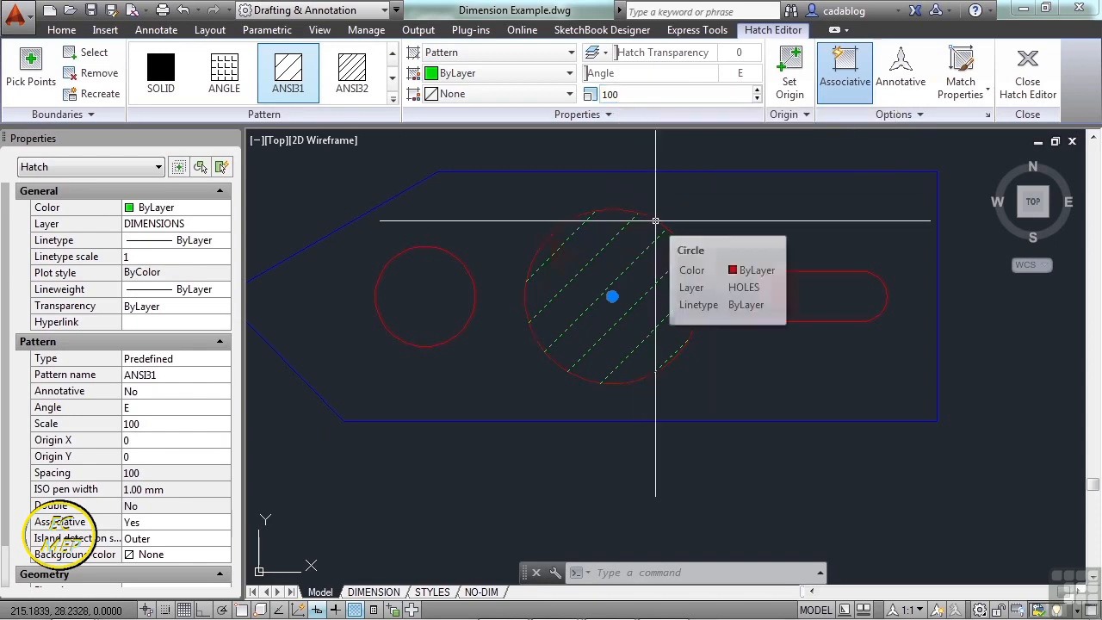
left_click(610, 94)
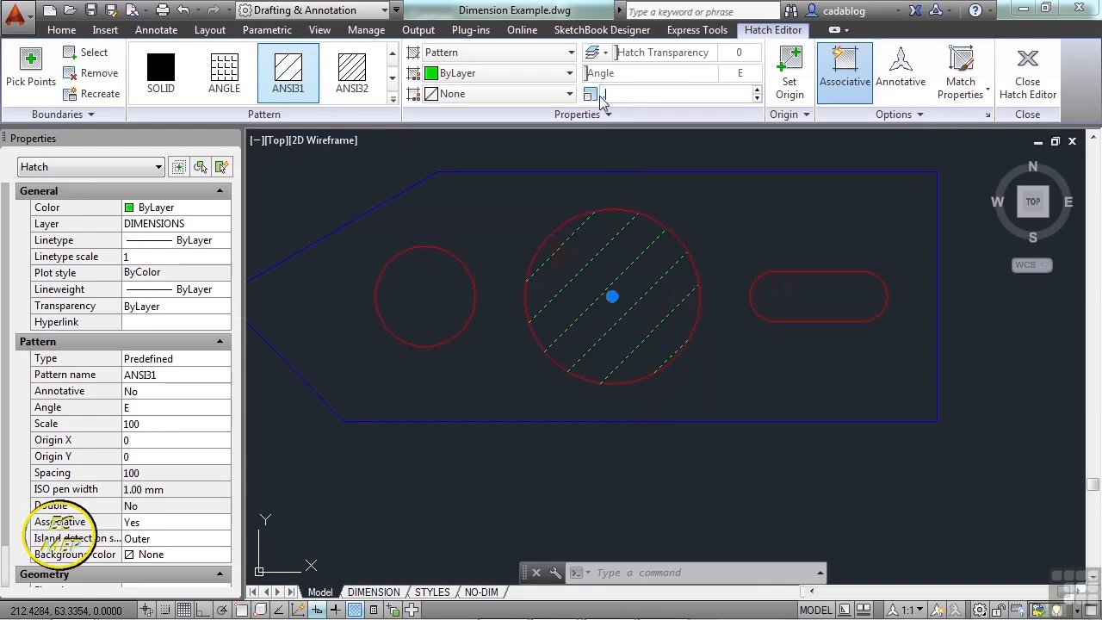
type(".1")
key("Return")
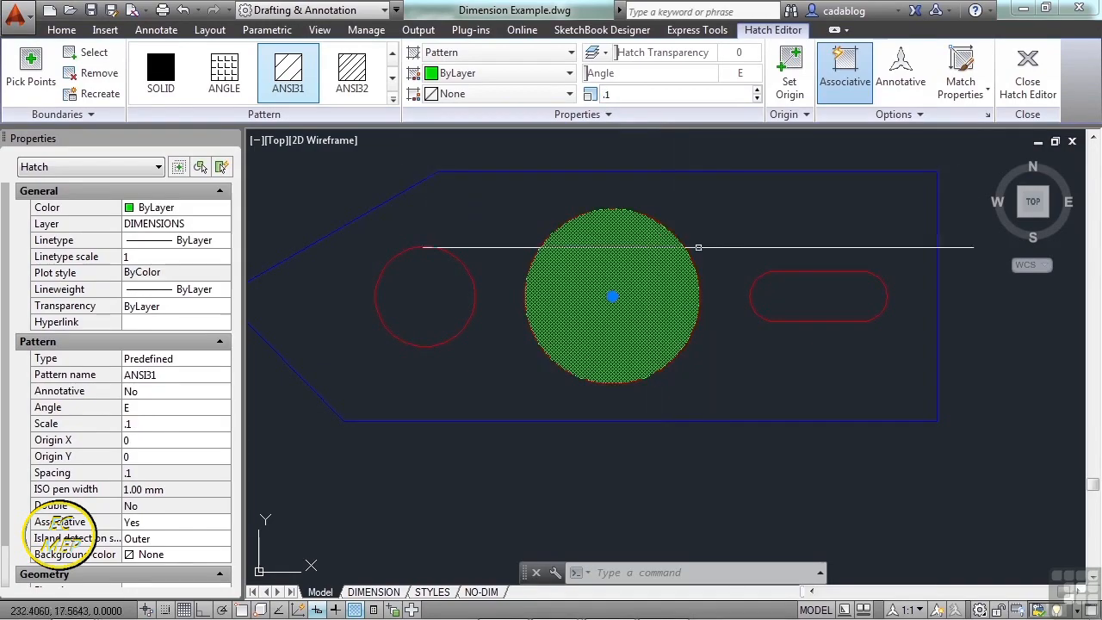
- Set the circle hatch scale back to 100
scroll(642, 263, "up", 4)
scroll(640, 272, "up", 5)
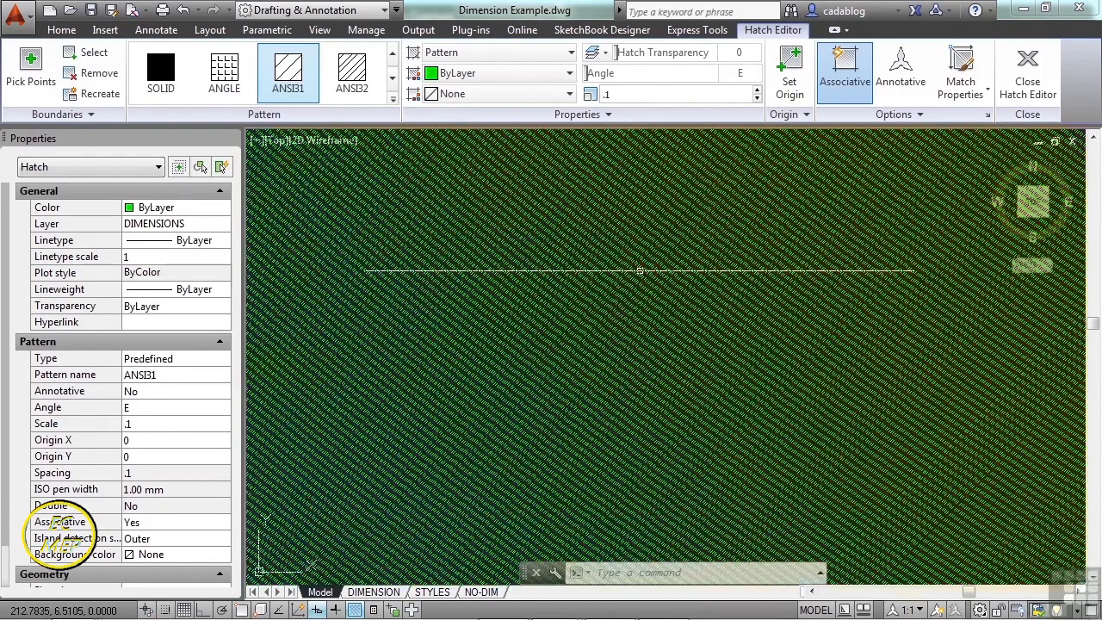
scroll(640, 271, "up", 5)
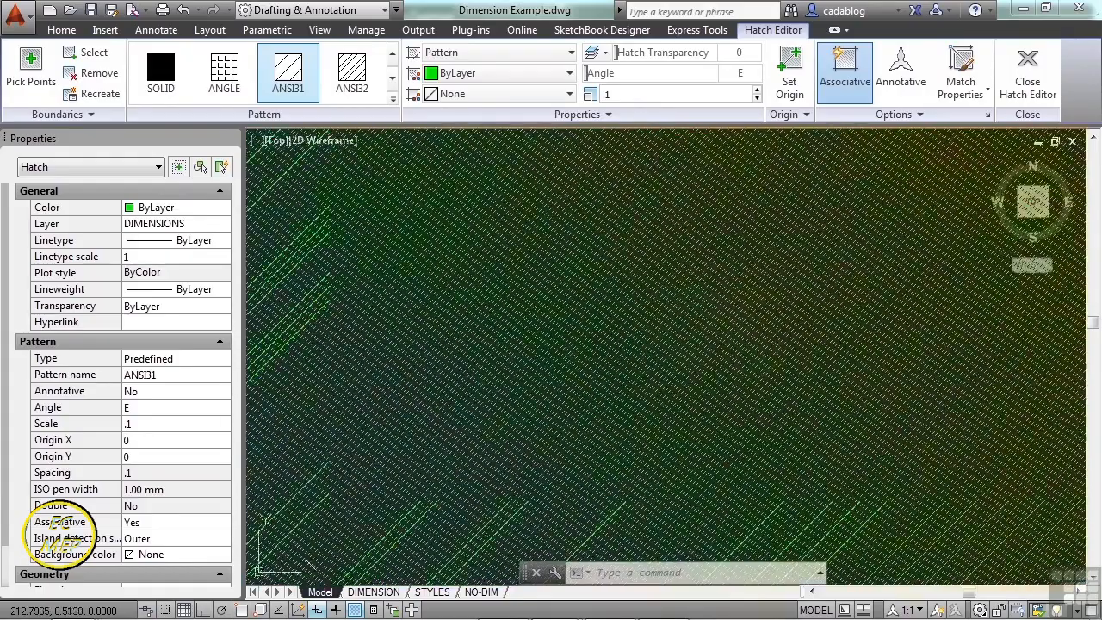
scroll(639, 281, "down", 12)
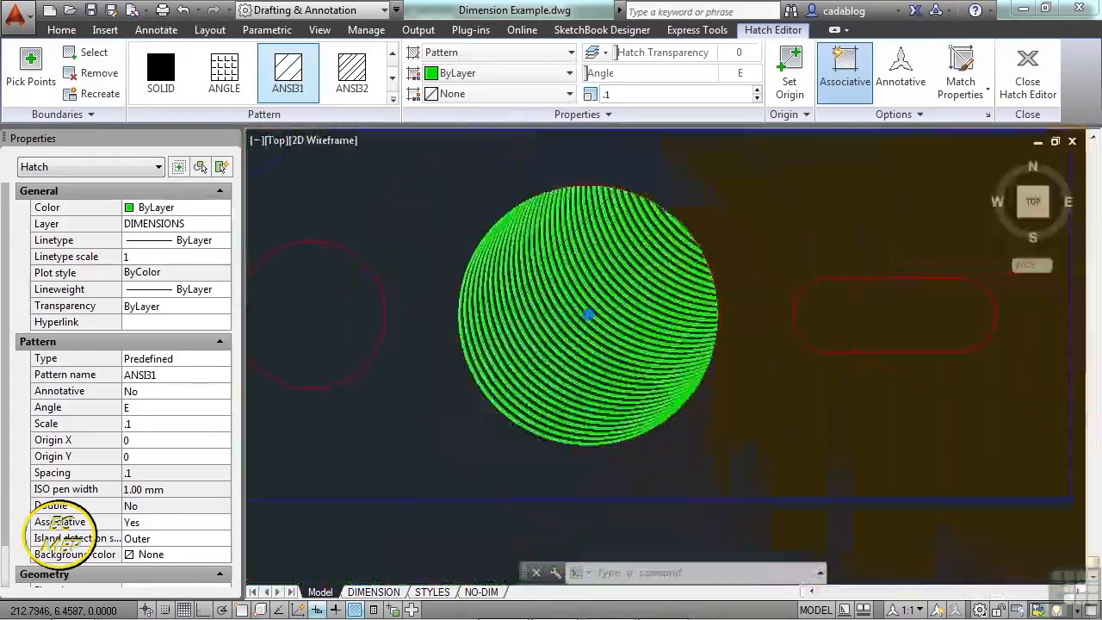
left_click(636, 95)
type("100")
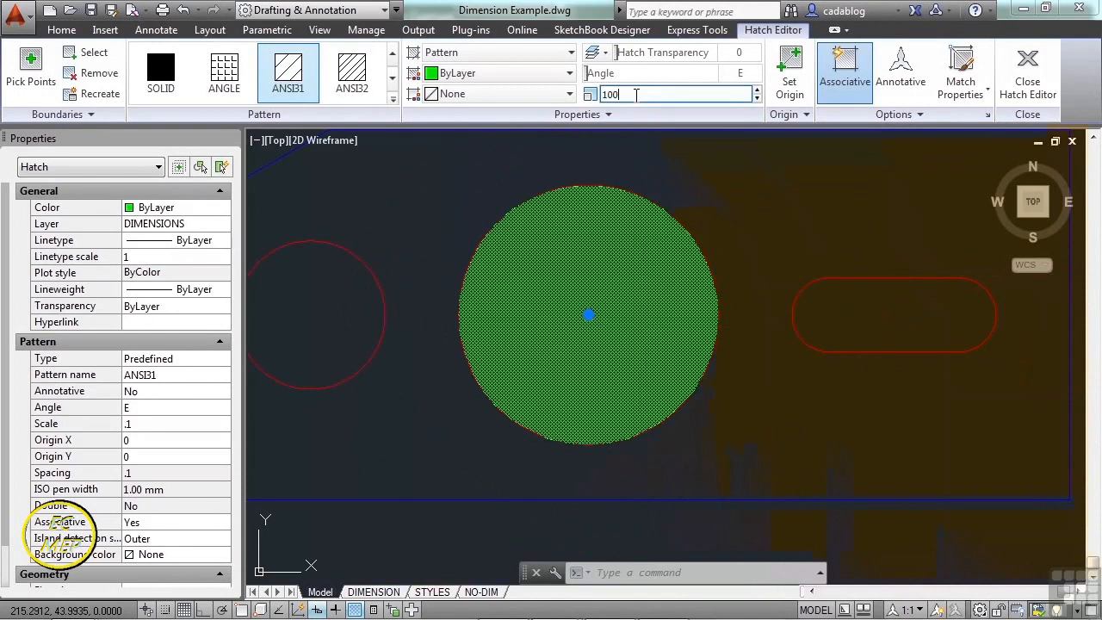
key("Return")
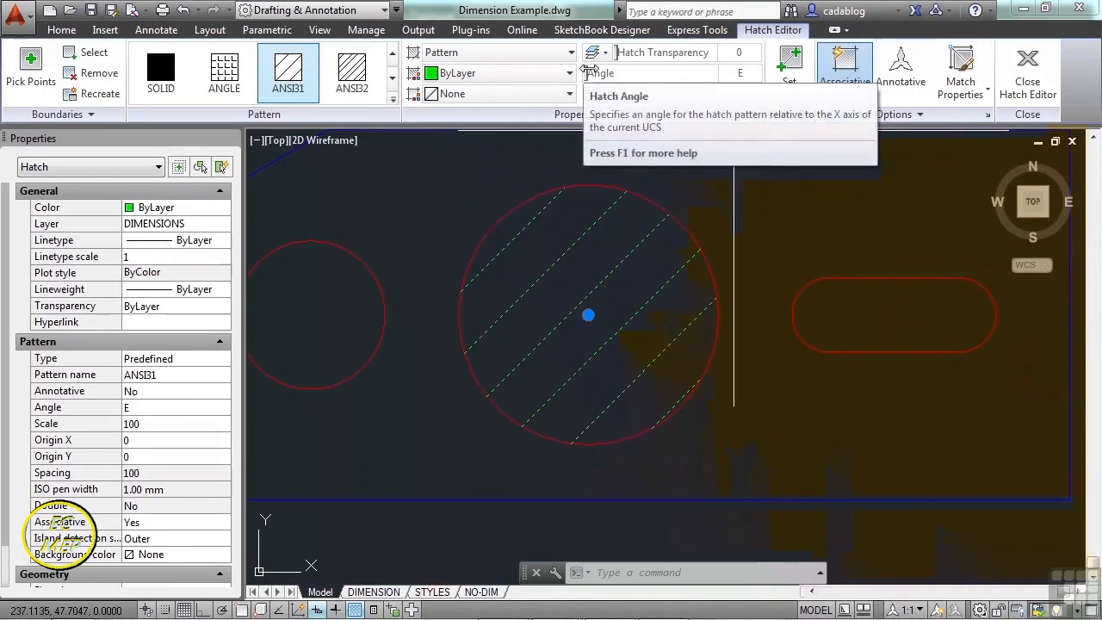
- Rotate the hatch to 45°, then reset the angle to 0 and transparency to 0
left_click_drag(594, 73, 746, 74)
left_click(743, 74)
type("45")
key("Return")
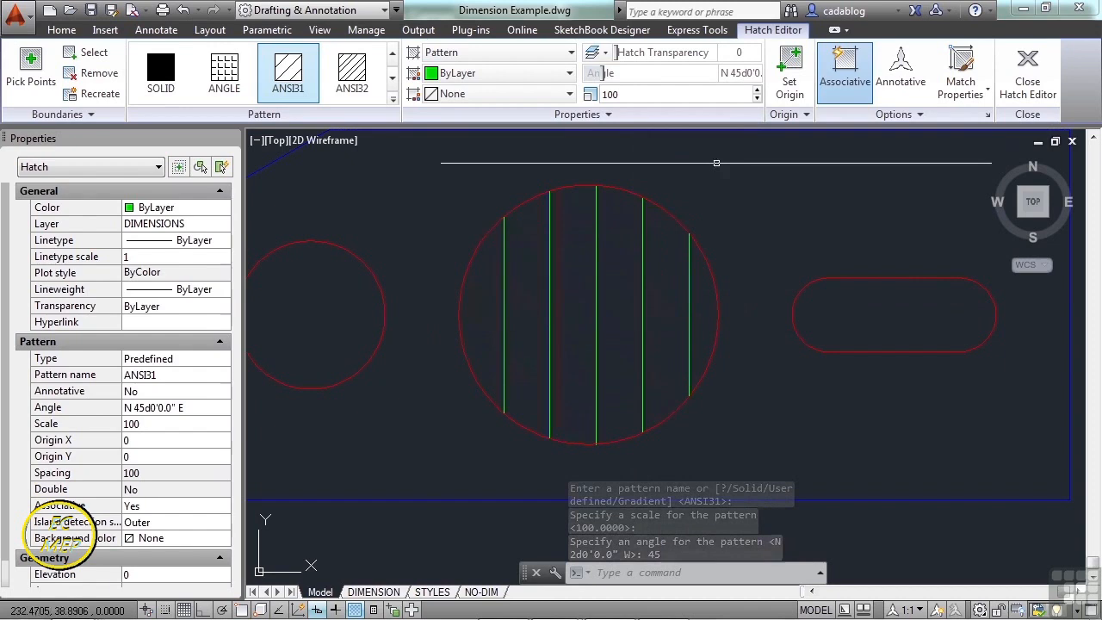
left_click(745, 74)
type("0")
key("Return")
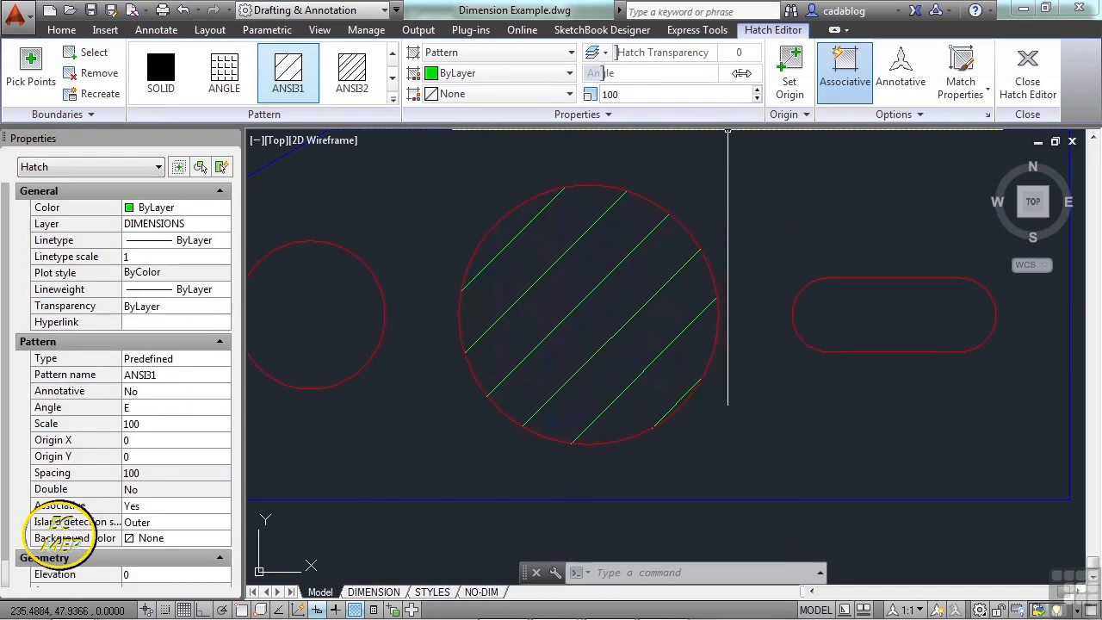
mouse_move(620, 56)
left_mouse_down()
mouse_move(747, 68)
mouse_move(682, 56)
mouse_move(615, 62)
left_mouse_up()
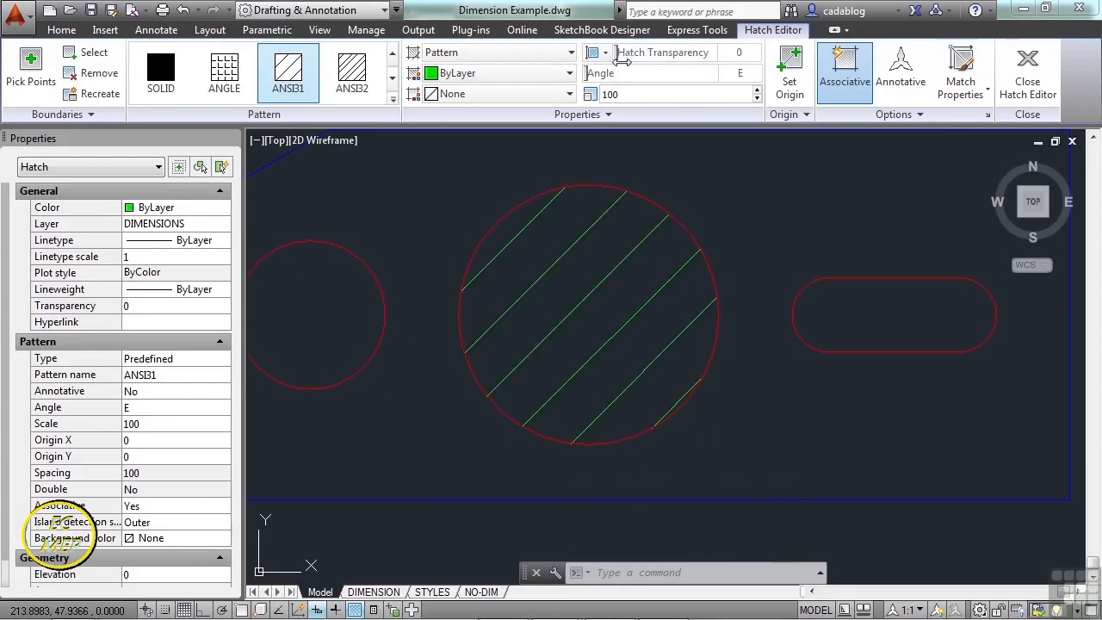
- Give the circle hatch a Cyan background and White hatch lines
left_click(568, 95)
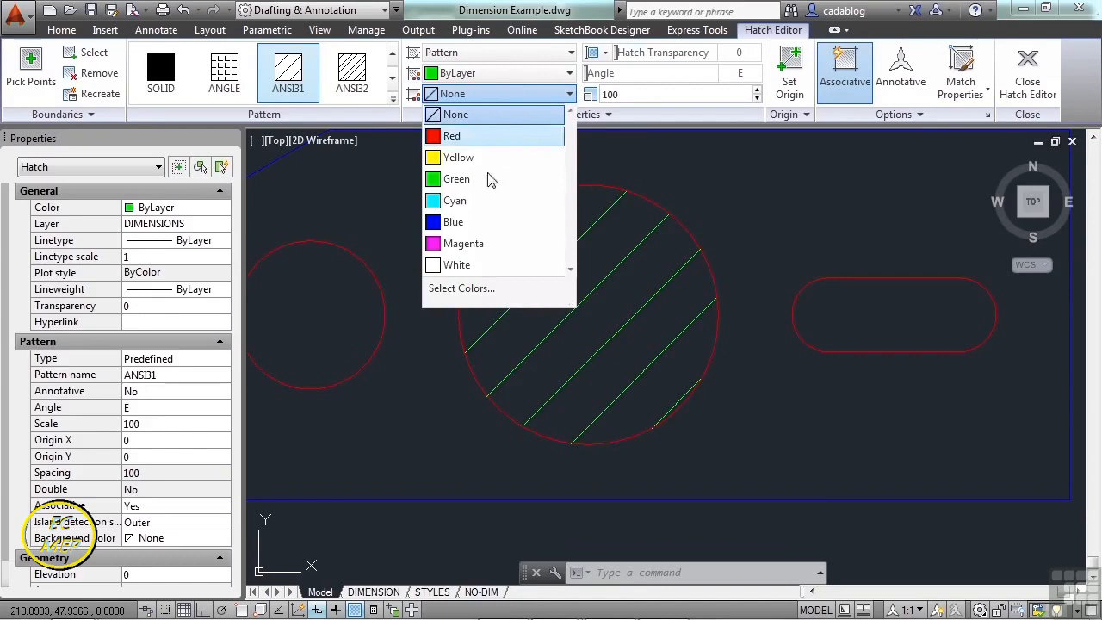
left_click(463, 205)
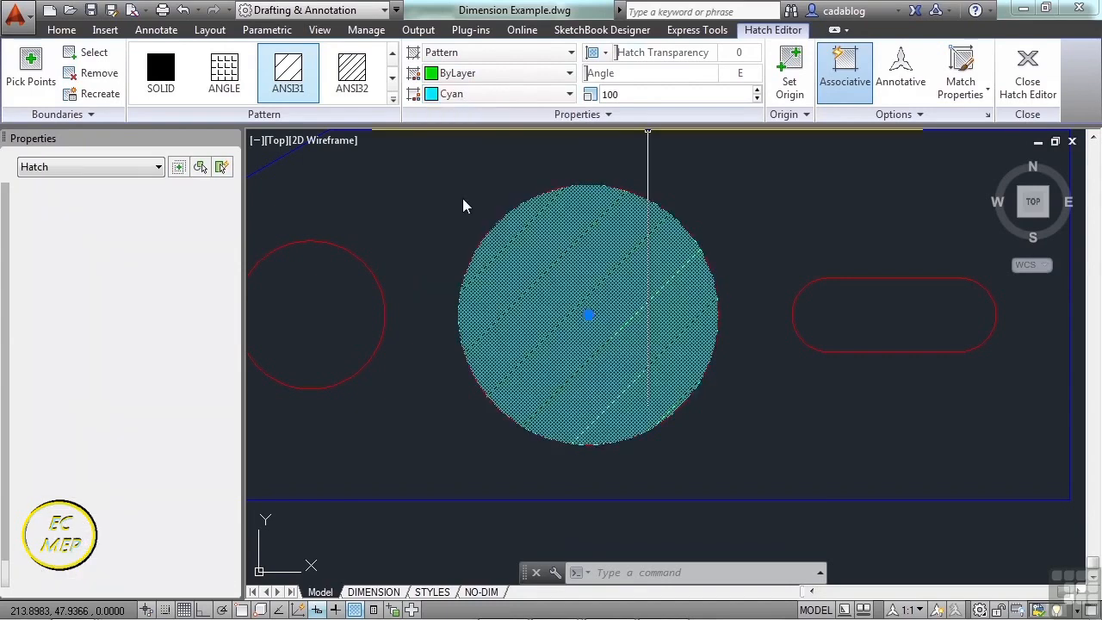
left_click(570, 74)
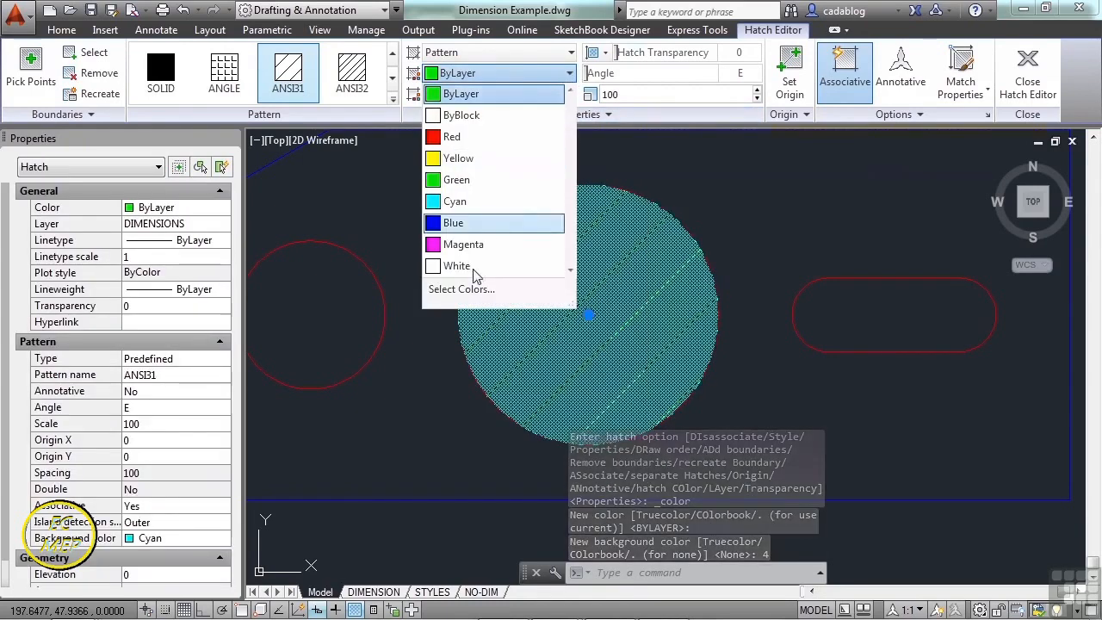
left_click(465, 261)
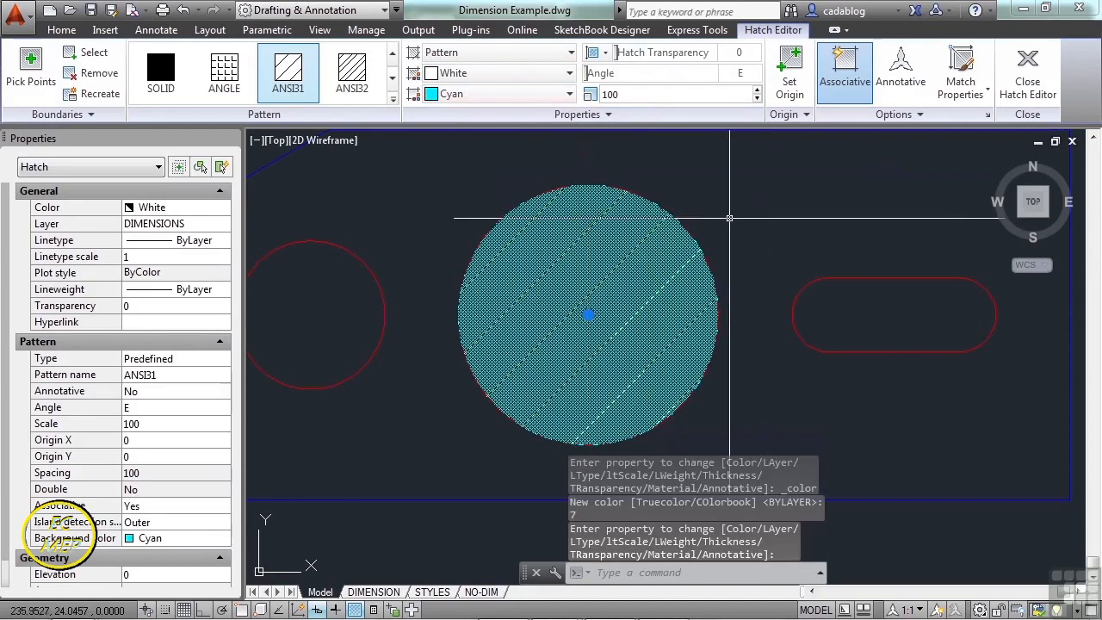
- Close the Hatch Editor, reselect the circle's hatch and delete it
left_click(1028, 87)
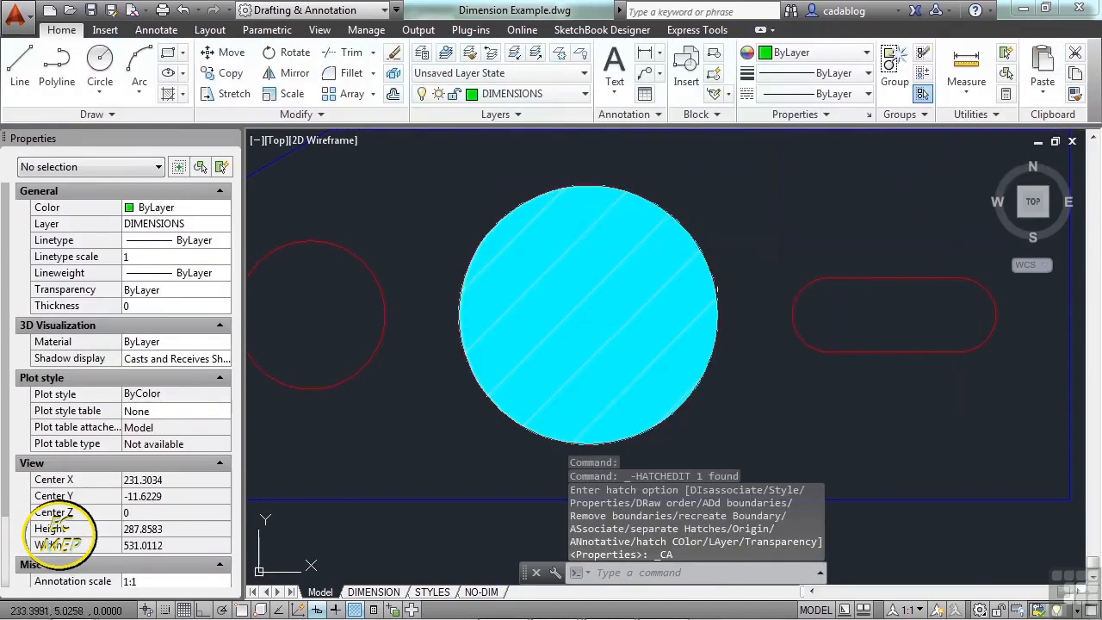
scroll(646, 294, "up", 4)
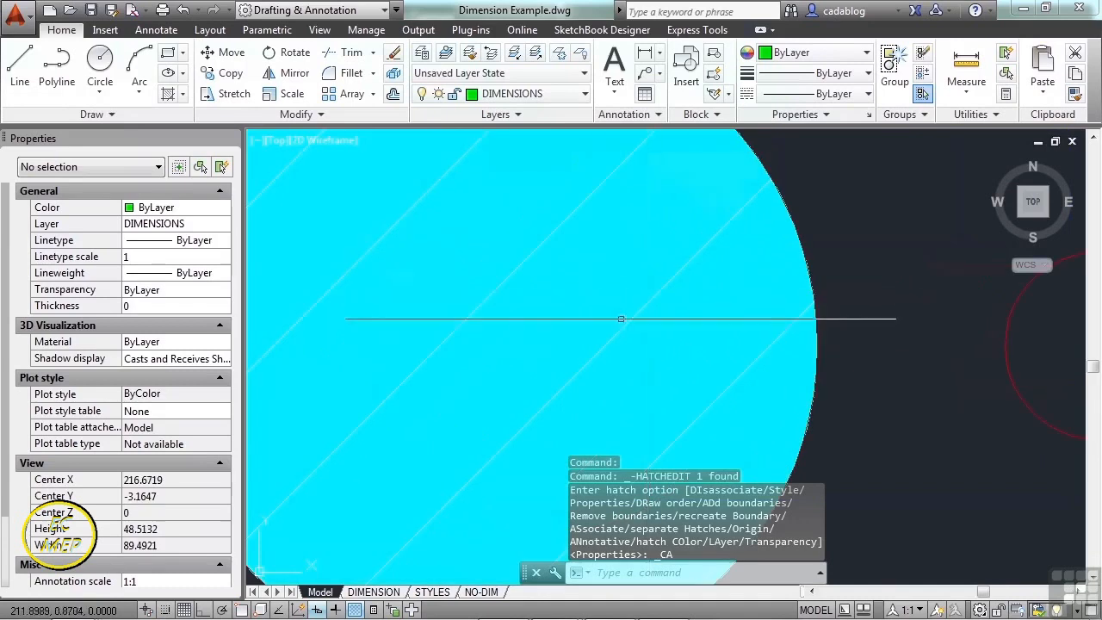
scroll(512, 269, "down", 2)
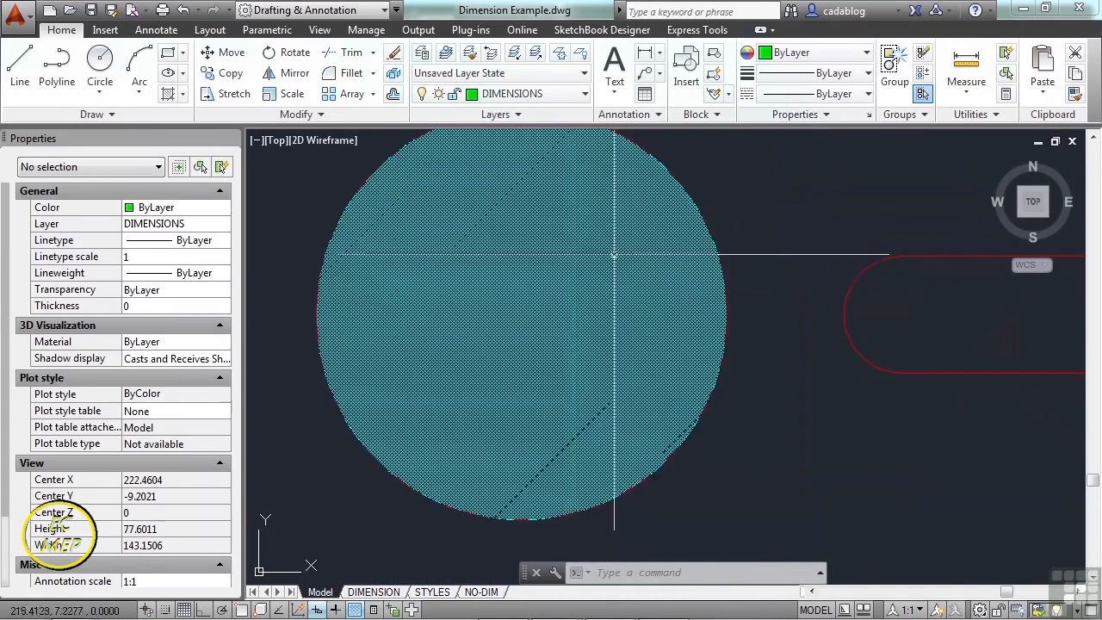
left_click(560, 308)
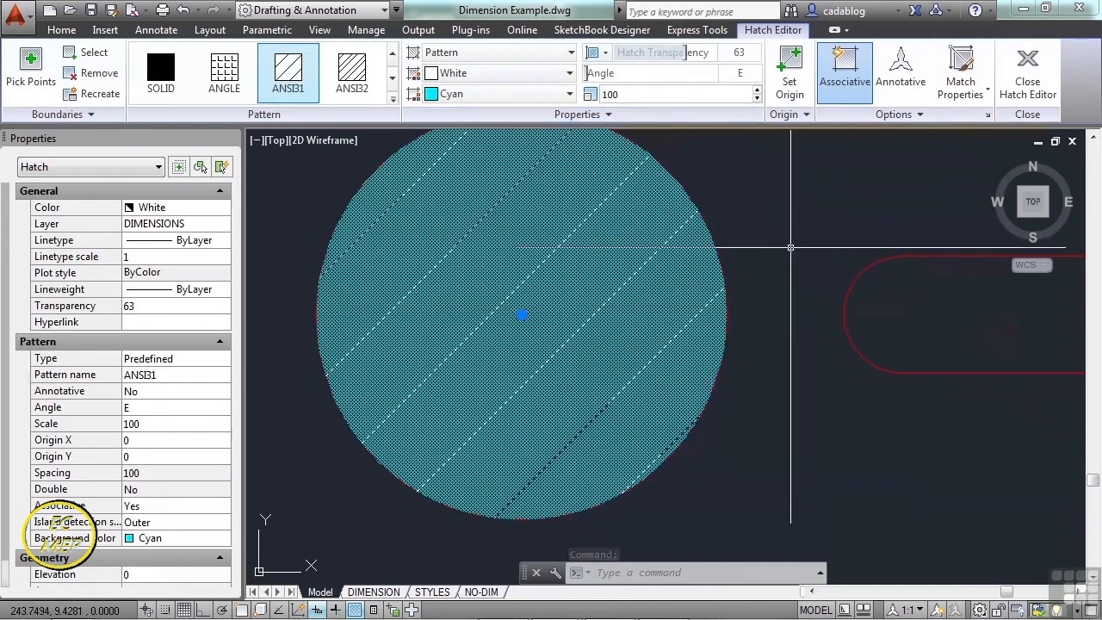
left_click(1024, 86)
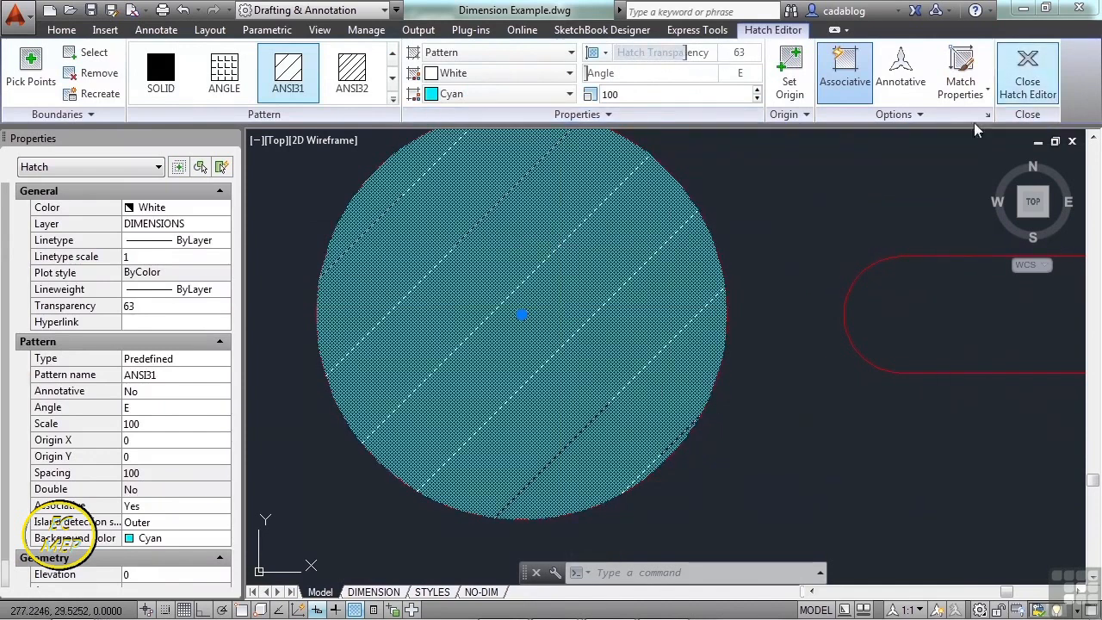
scroll(664, 314, "down", 2)
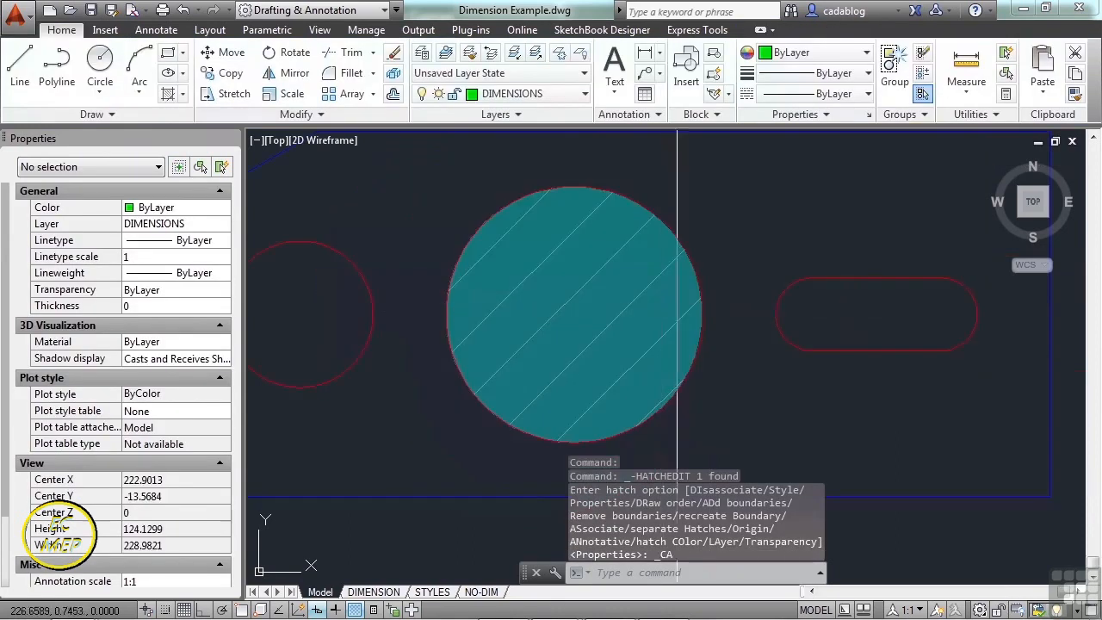
scroll(667, 310, "down", 2)
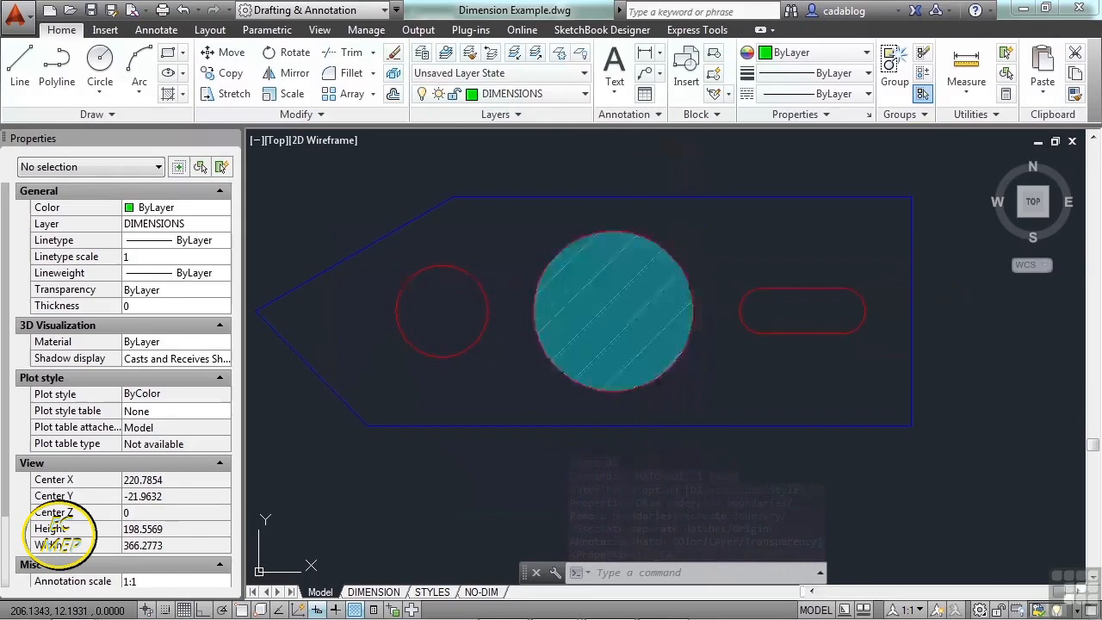
left_click(633, 279)
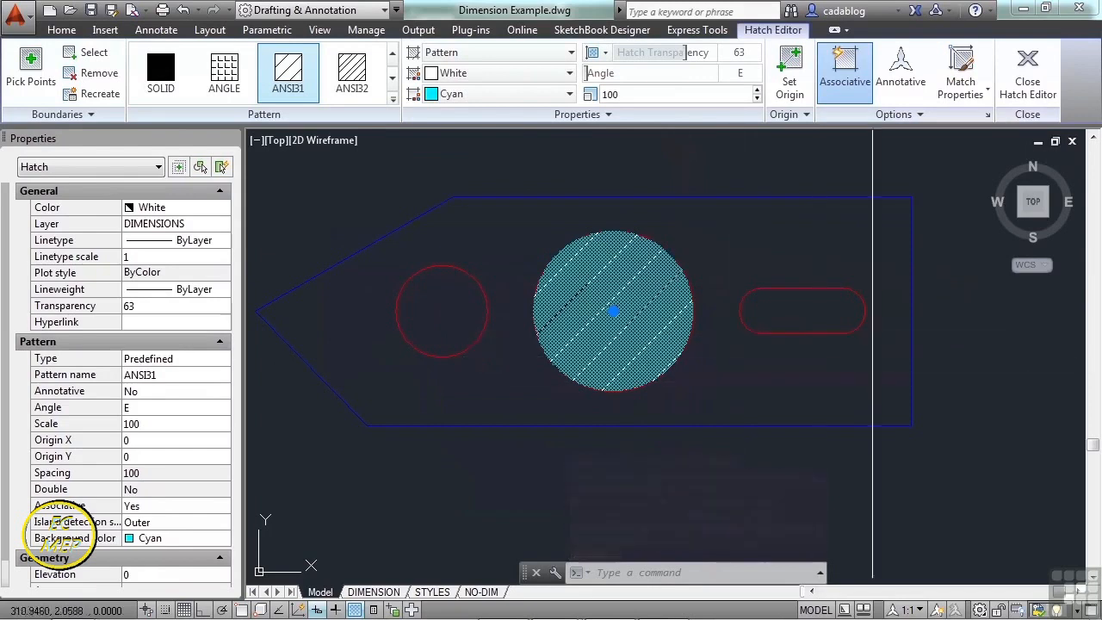
key("Delete")
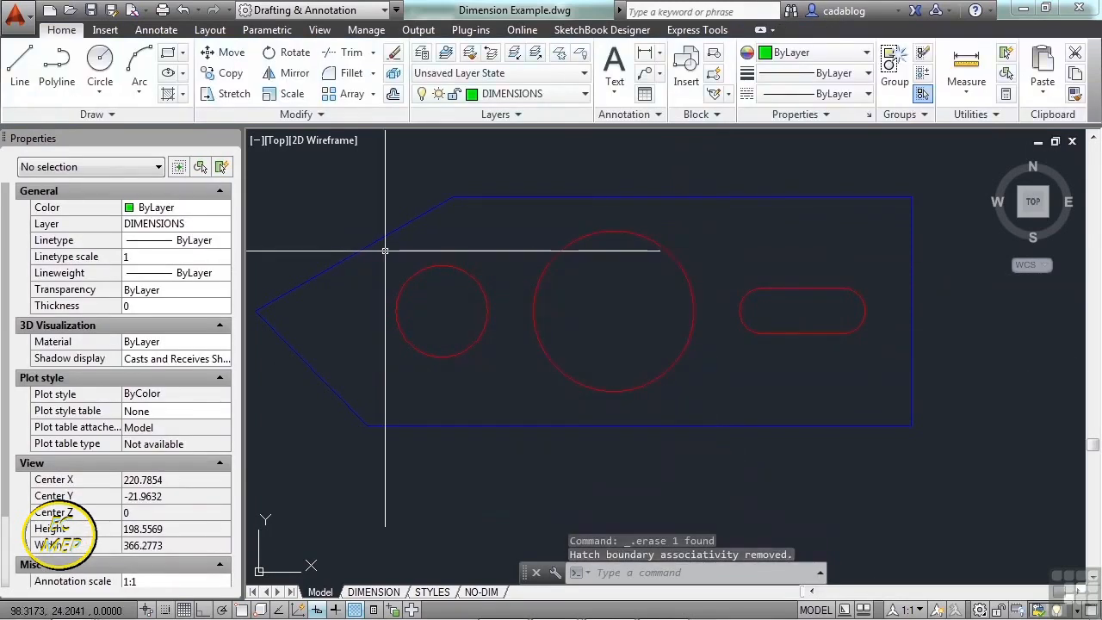
- Hatch the plate area around the holes, trying ANSI34 at scale 50
type("hatch")
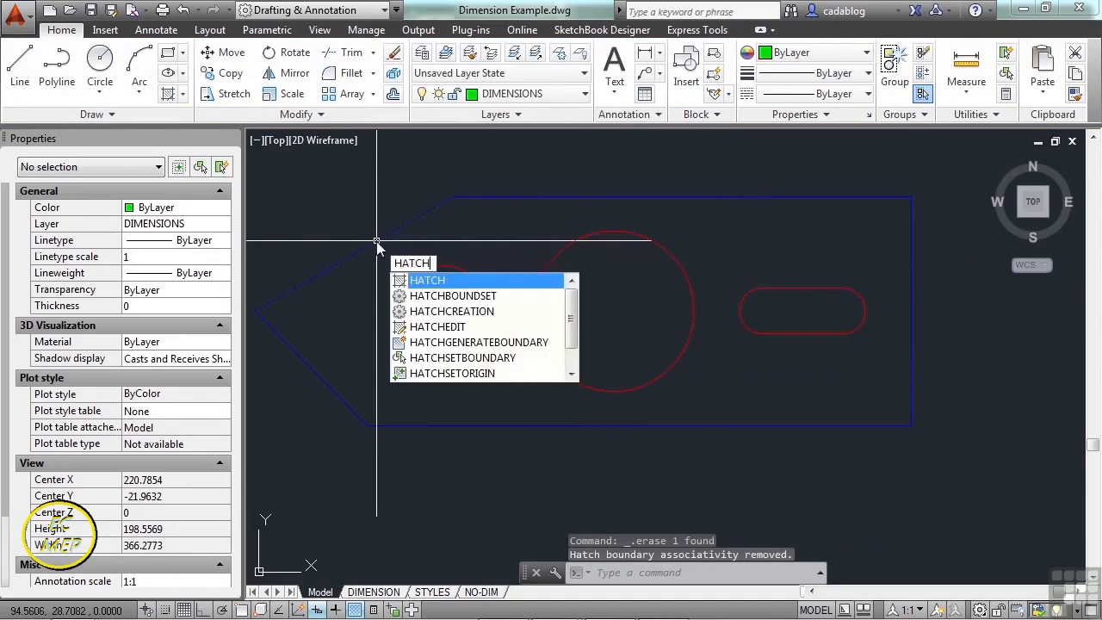
key("Return")
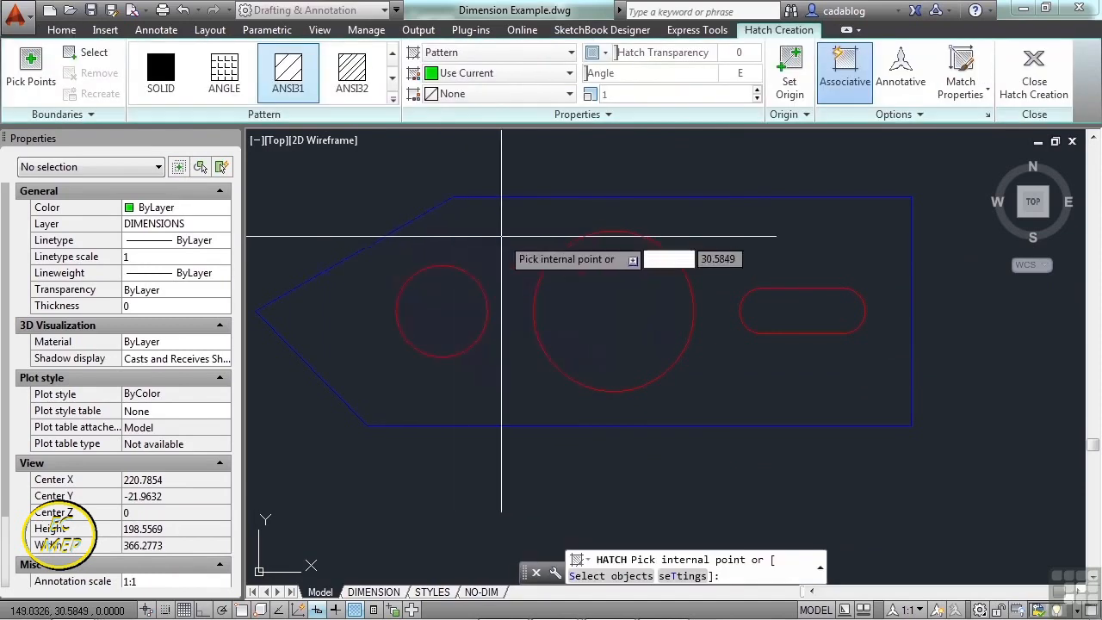
left_click(491, 246)
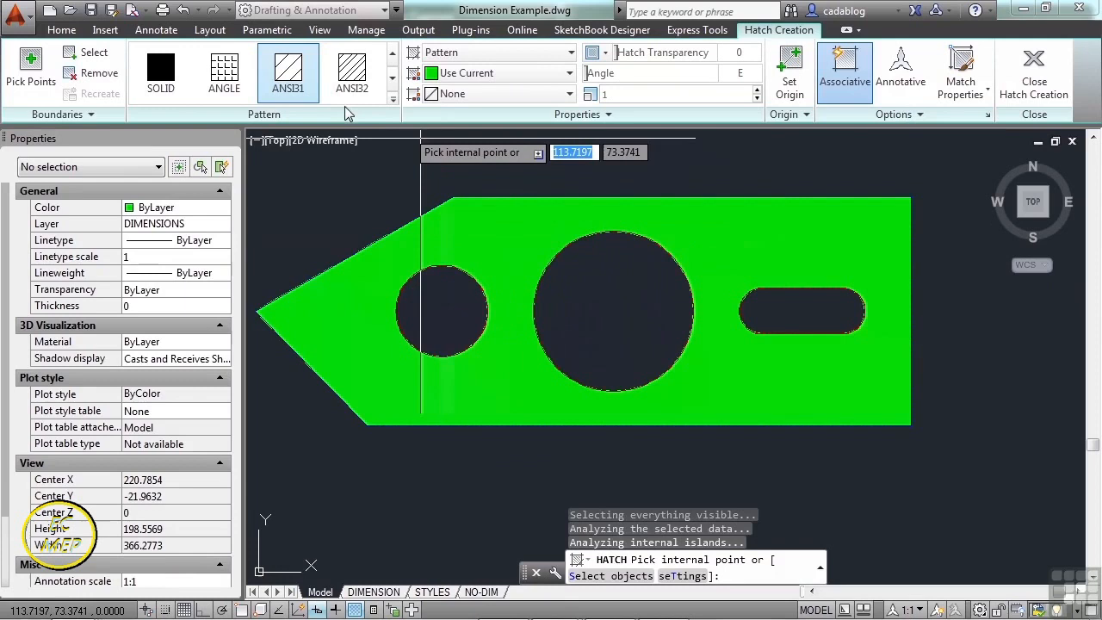
left_click(392, 100)
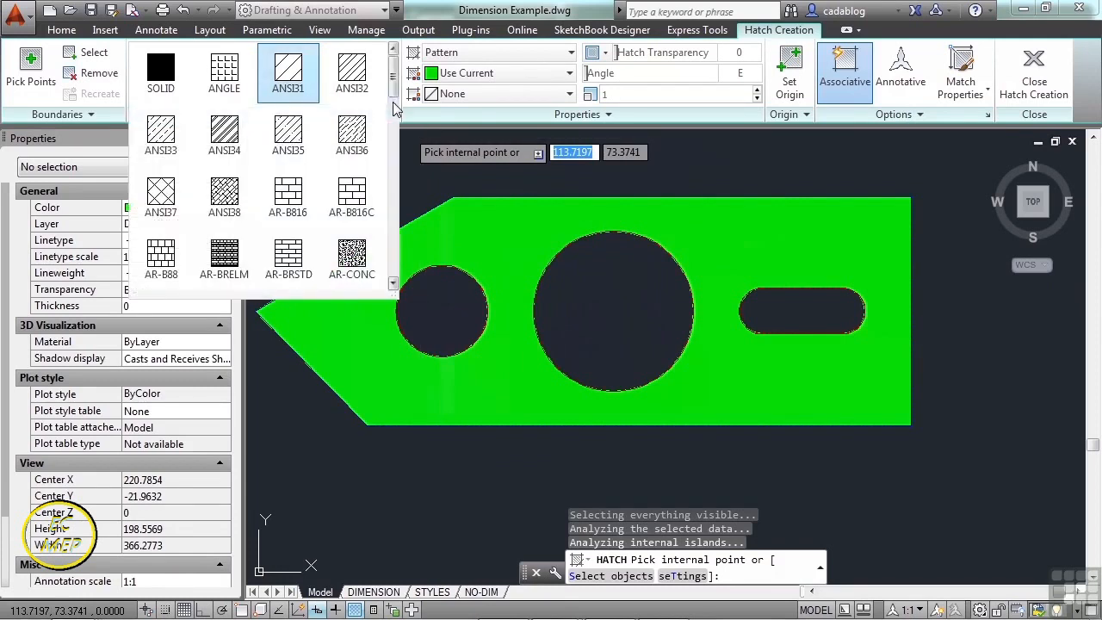
left_click(226, 138)
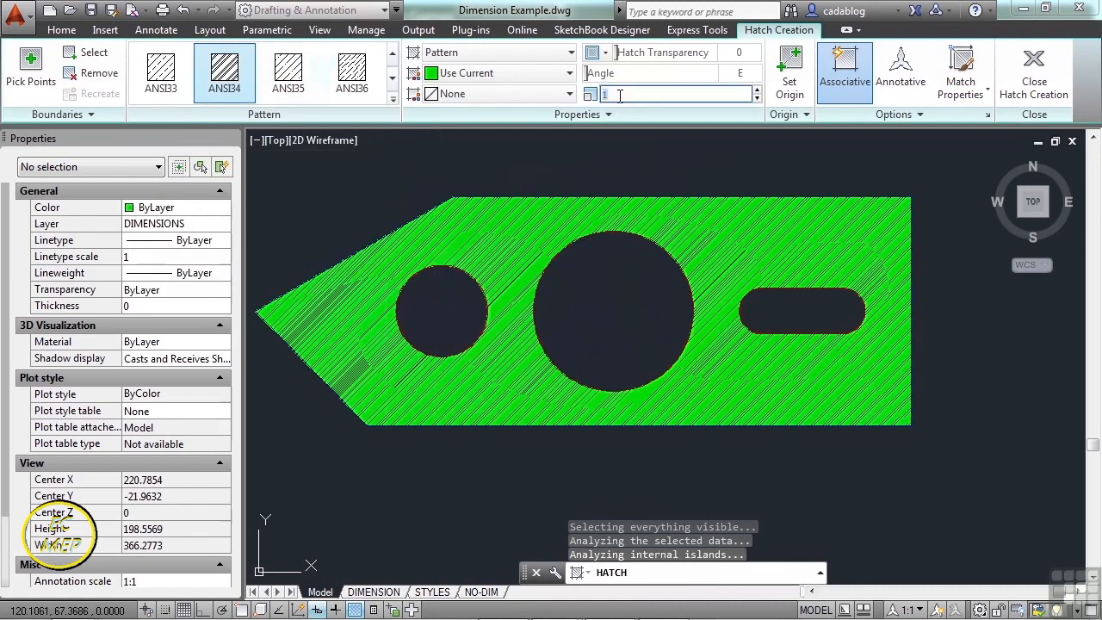
key("Return")
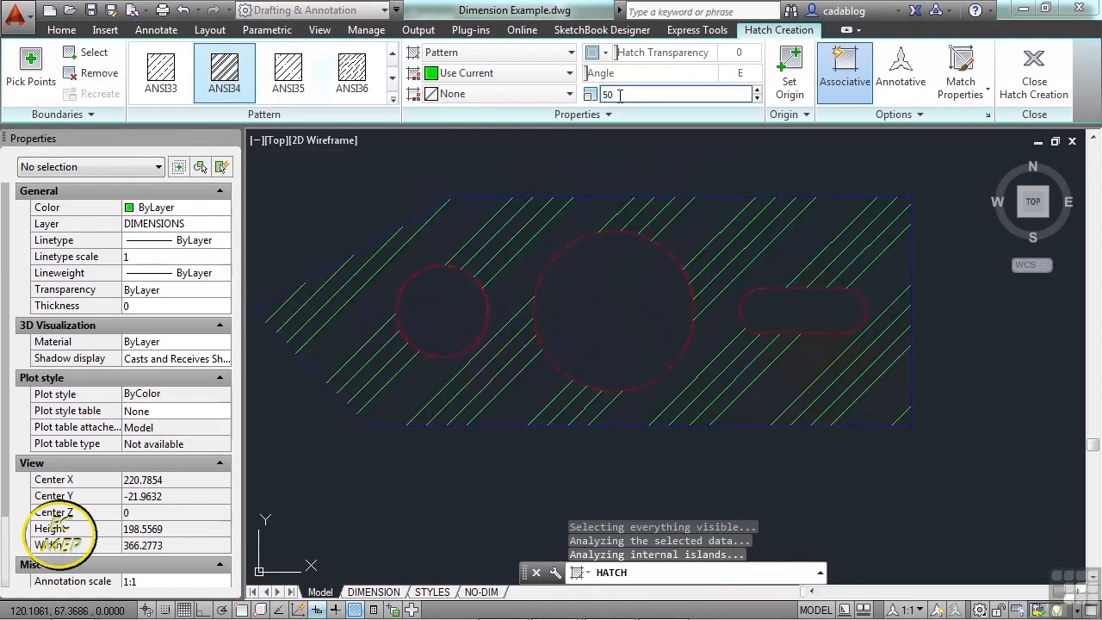
- Try the AR-B816C and AR-HBONE patterns, then switch to the GR_CURVED gradient
left_click(394, 99)
left_click(360, 197)
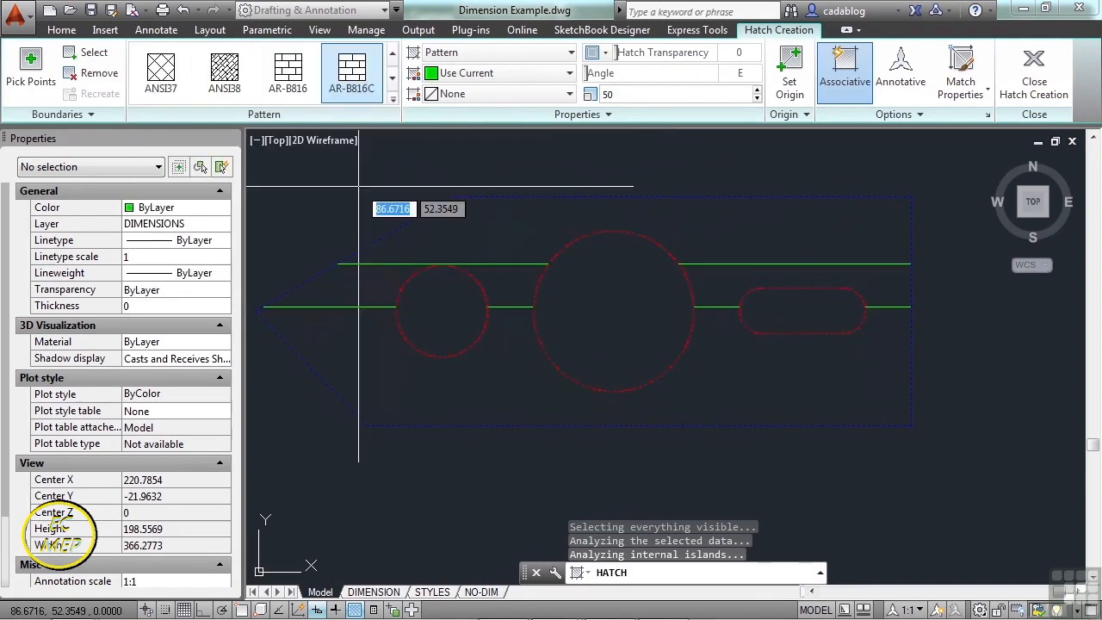
left_click(394, 100)
scroll(352, 129, "down", 3)
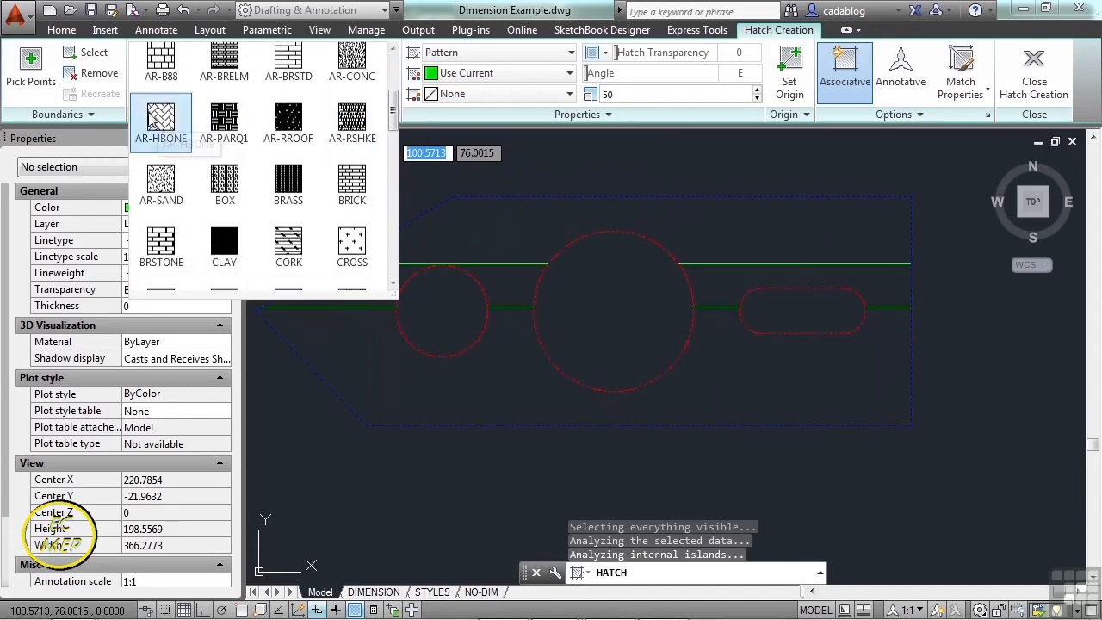
left_click(159, 121)
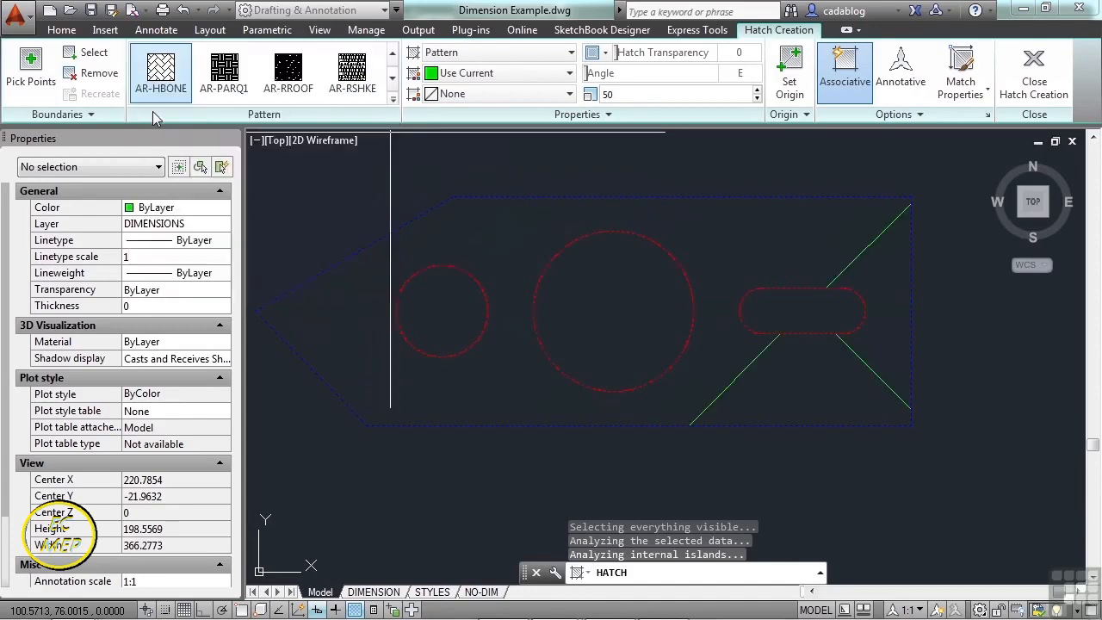
left_click(394, 101)
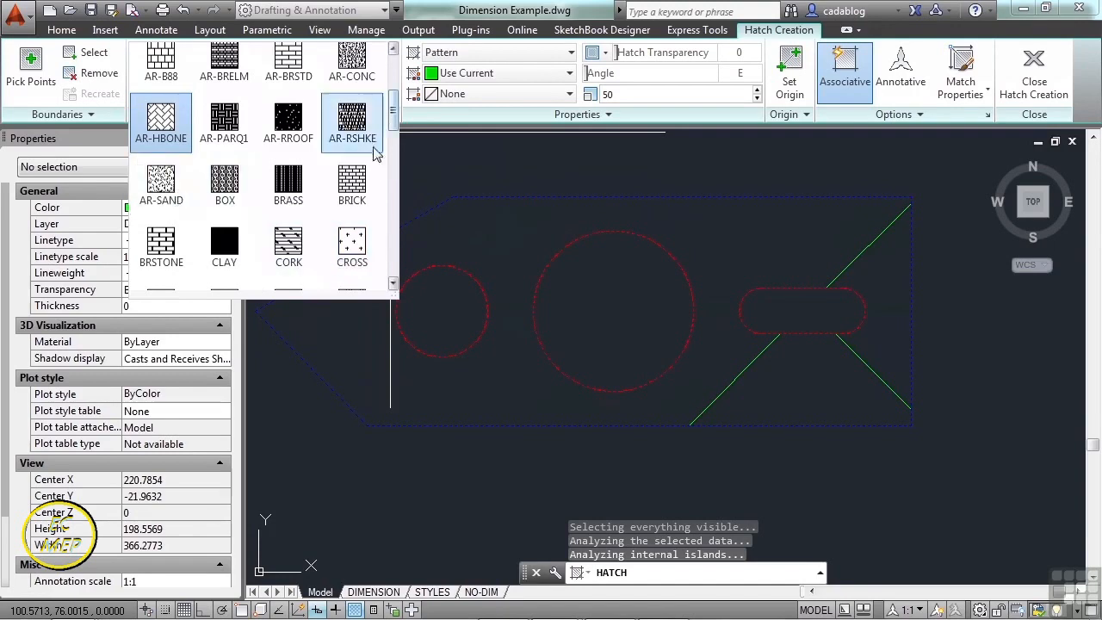
left_click_drag(393, 115, 395, 176)
left_click(289, 143)
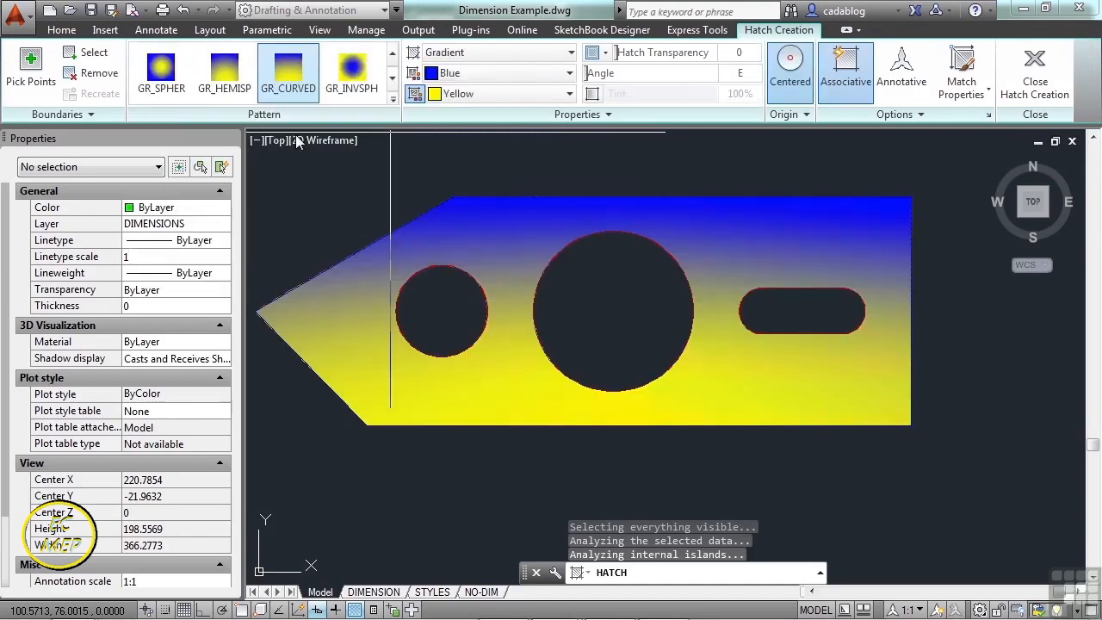
- Try GRAVEL and SOLID fills, then commit the bracket hatch as ANSI32 at scale 50
left_click(392, 102)
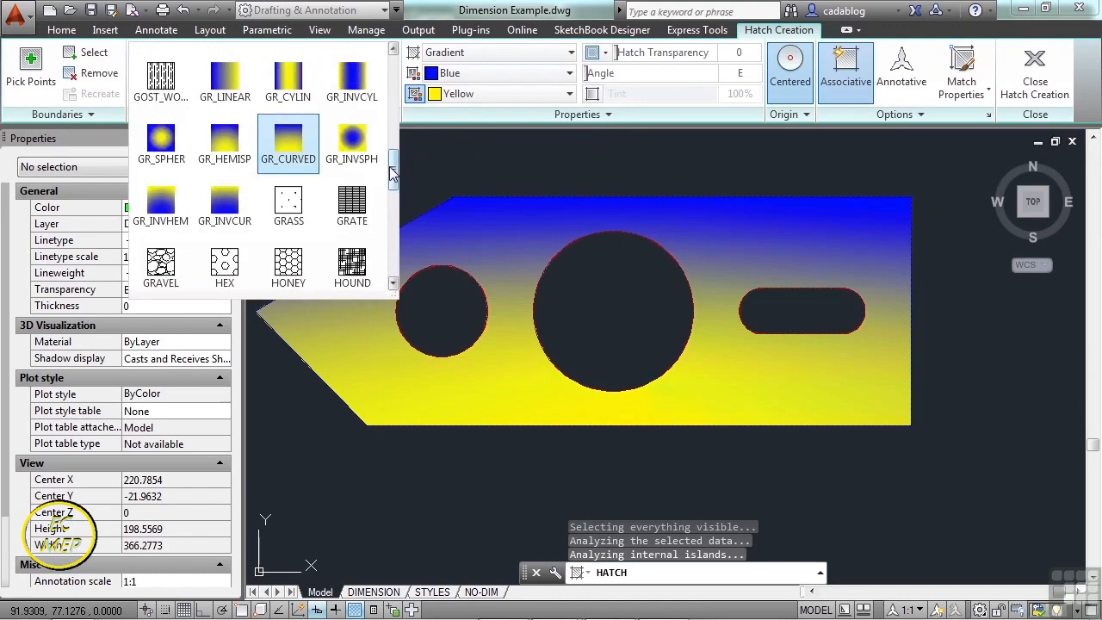
left_click(161, 263)
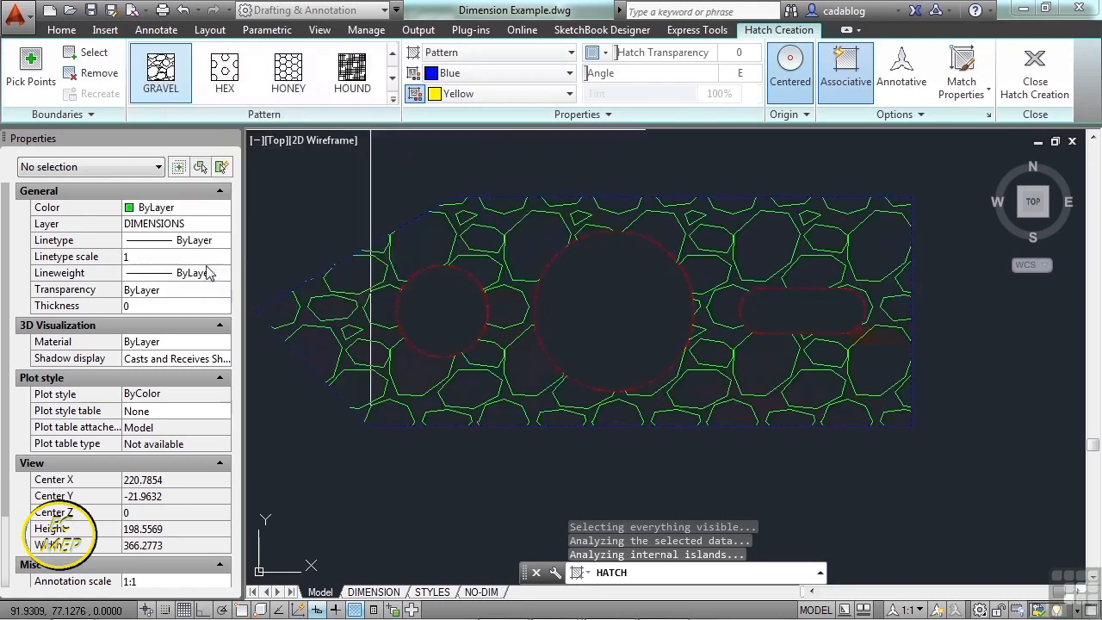
left_click(392, 102)
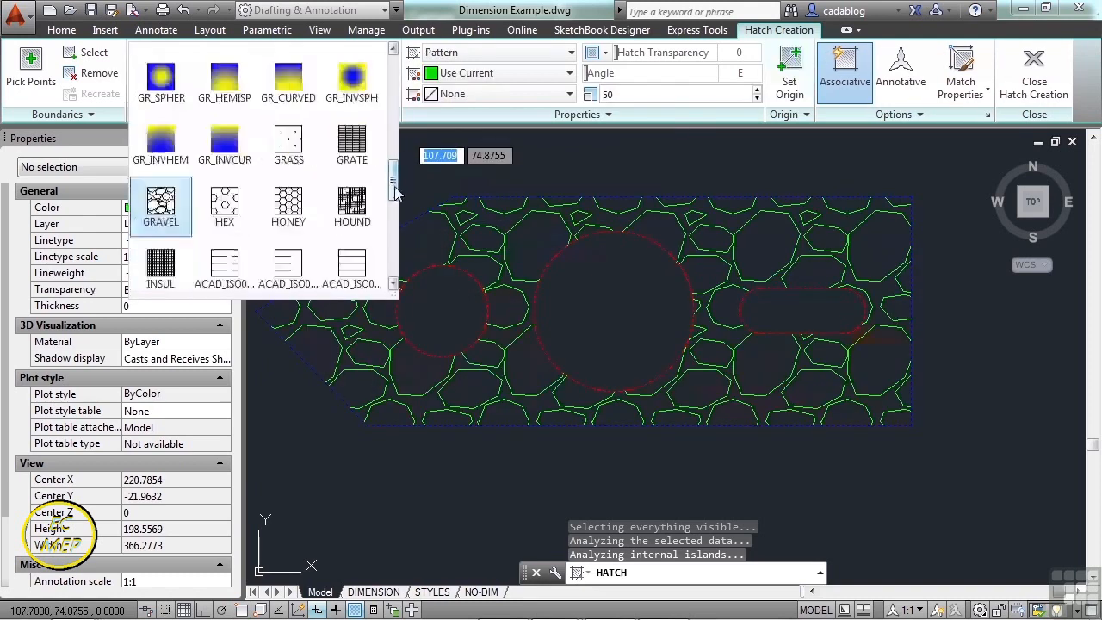
left_click_drag(395, 191, 395, 73)
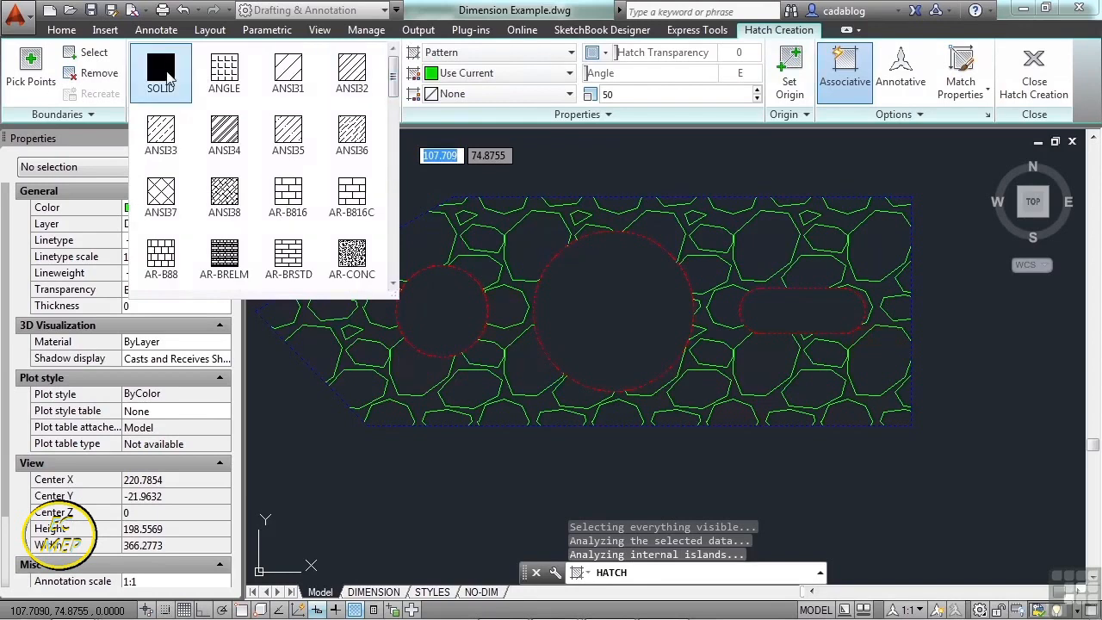
left_click(161, 76)
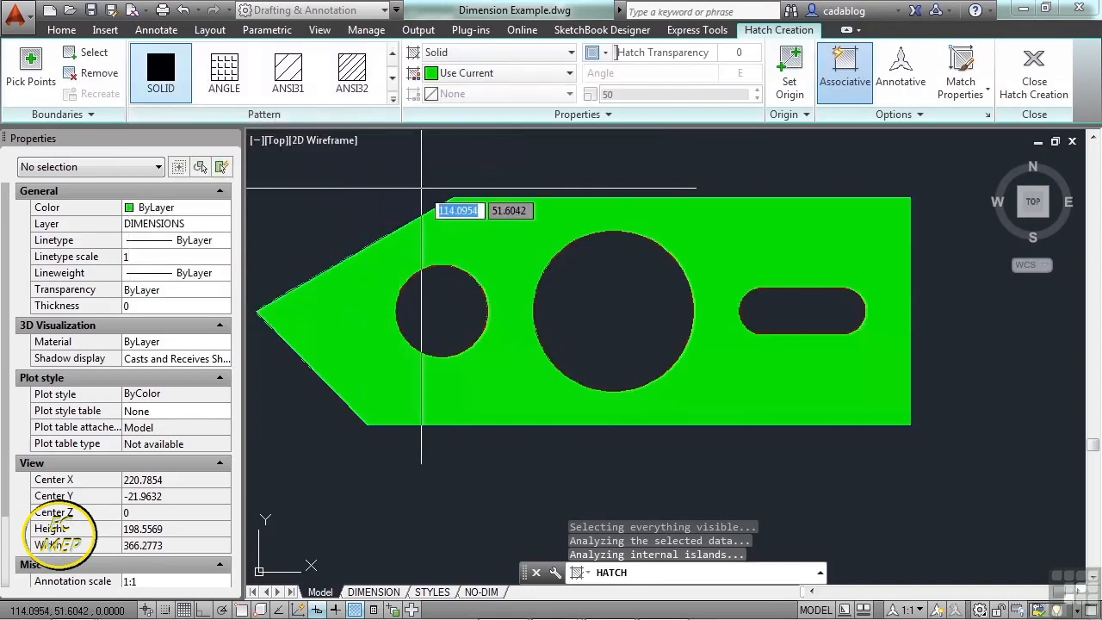
left_click(342, 82)
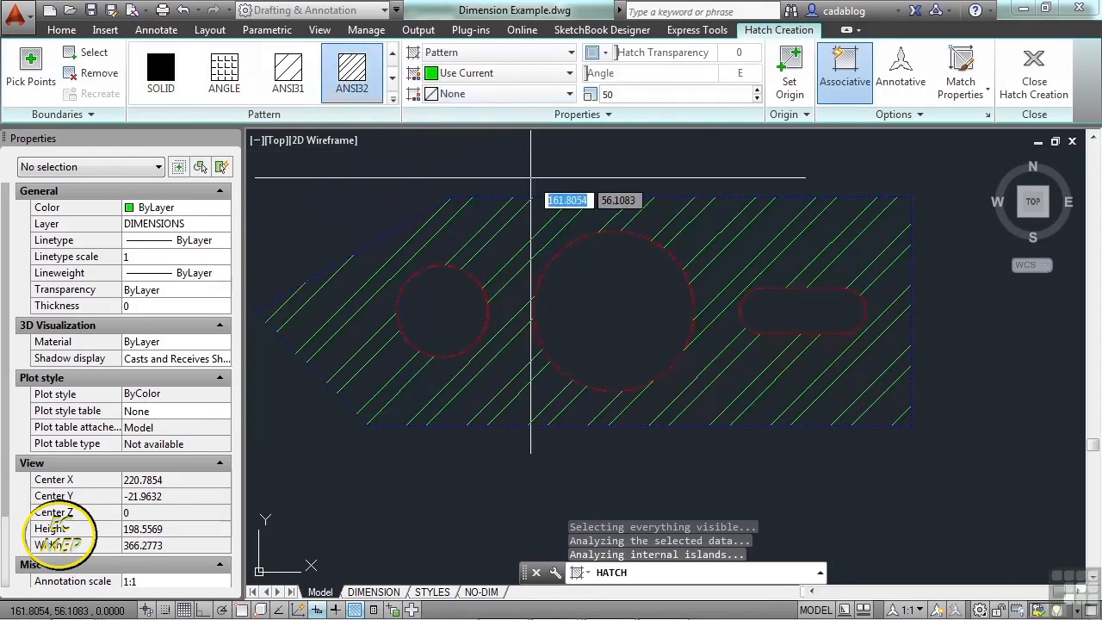
key("Return")
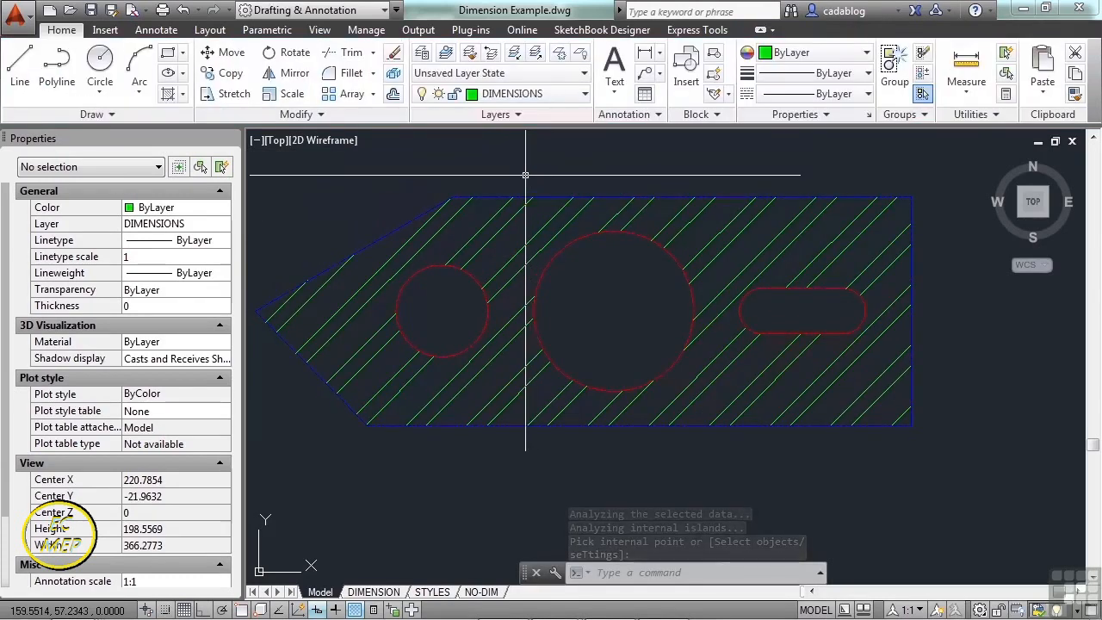
type("h")
key("Return")
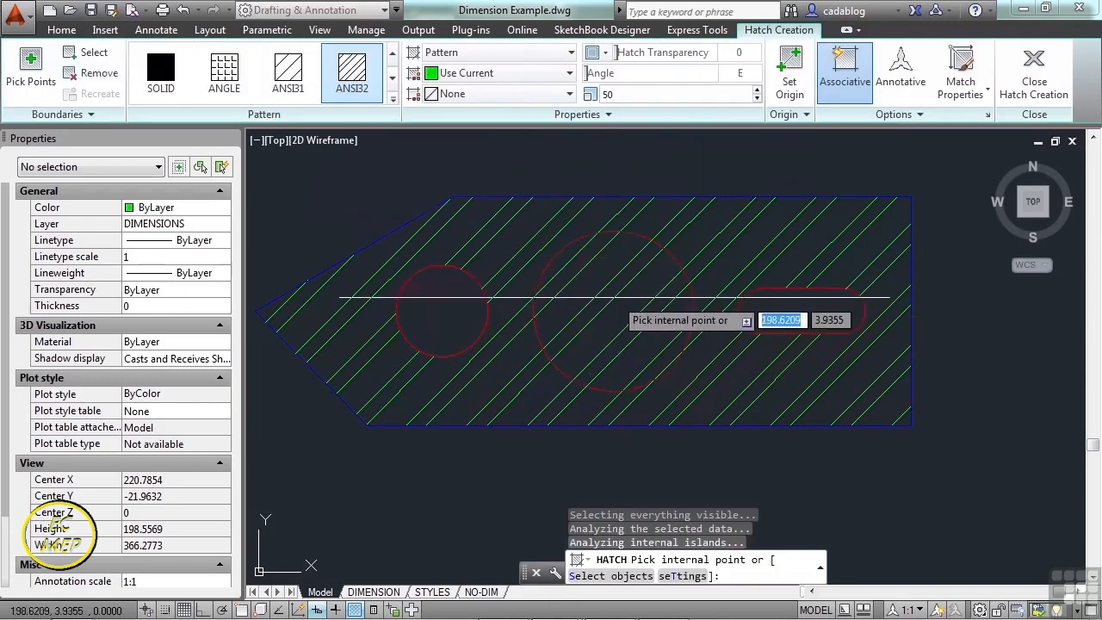
left_click(95, 54)
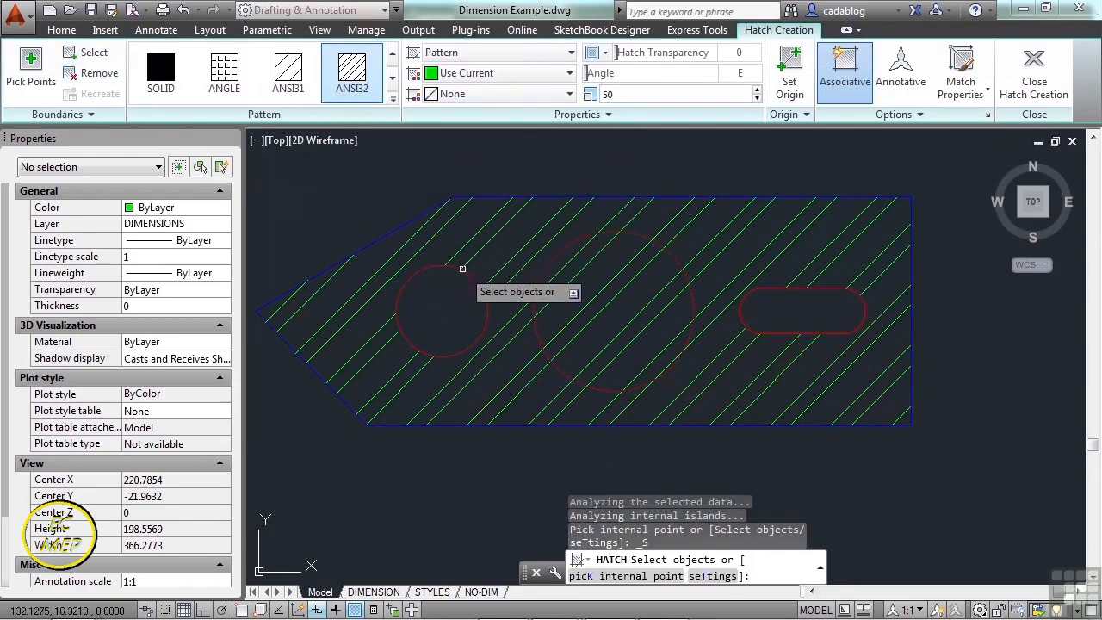
left_click(758, 289)
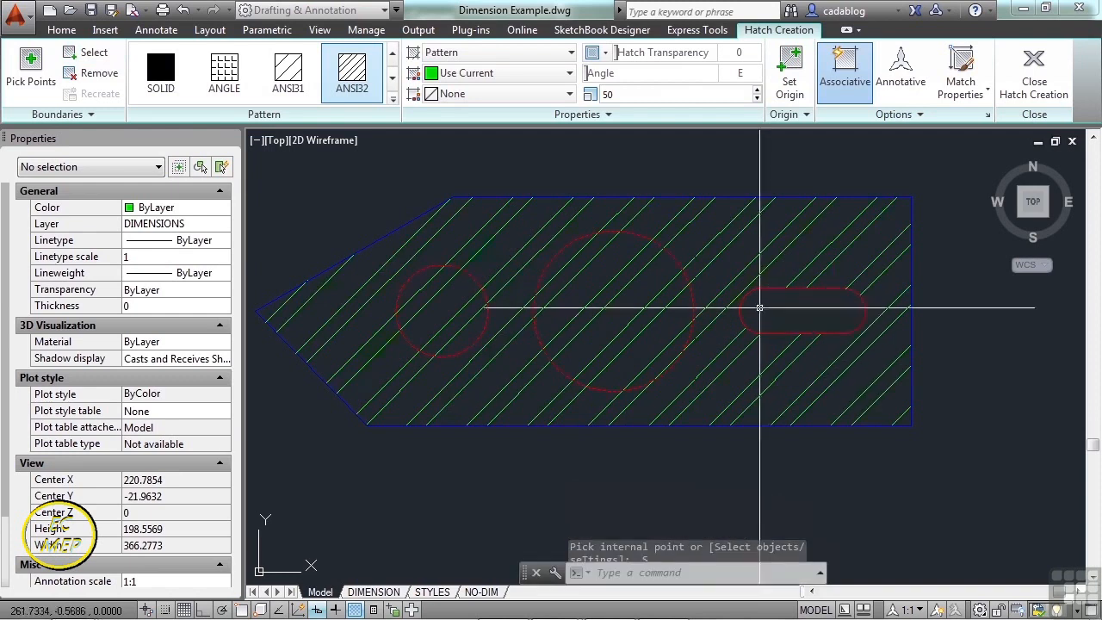
key("Return")
left_click(591, 305)
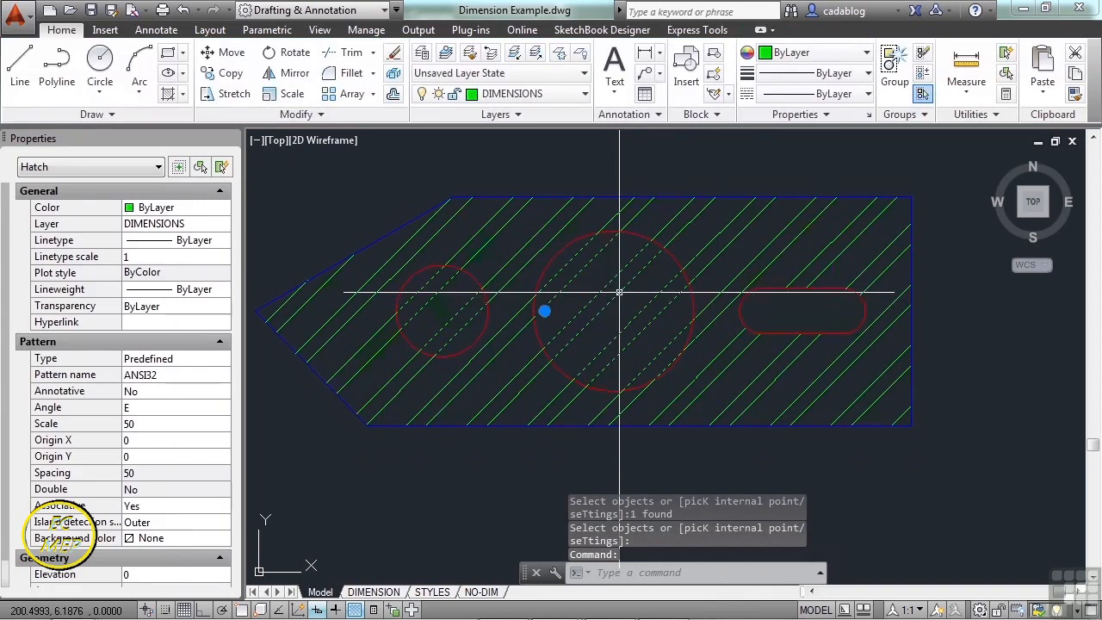
key("Escape")
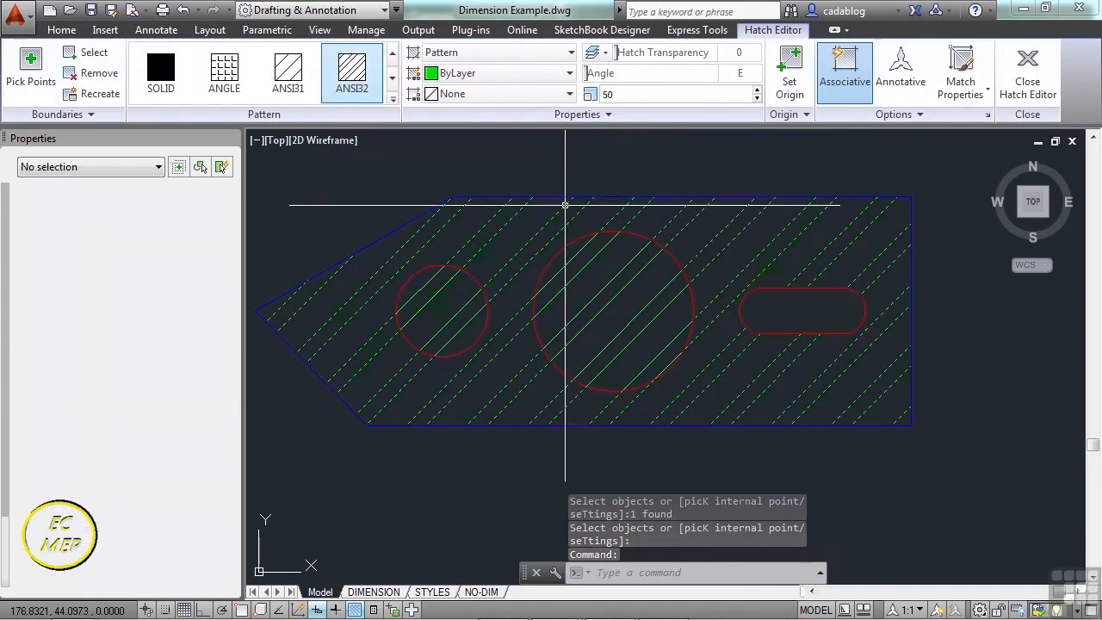
key("Escape")
left_click(549, 199)
left_click(545, 193)
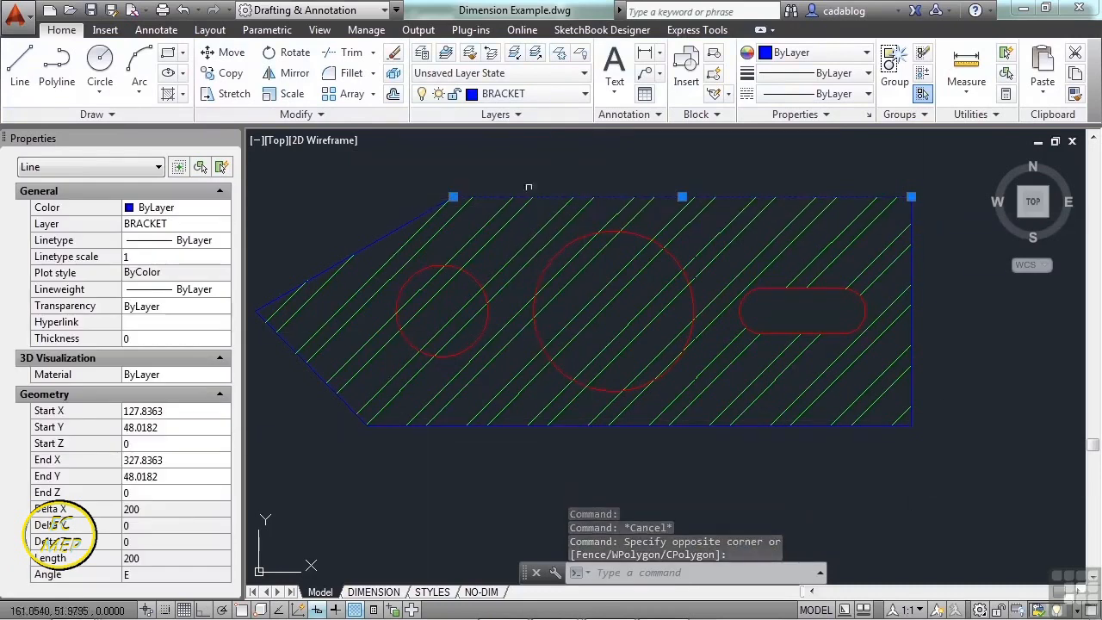
key("Escape")
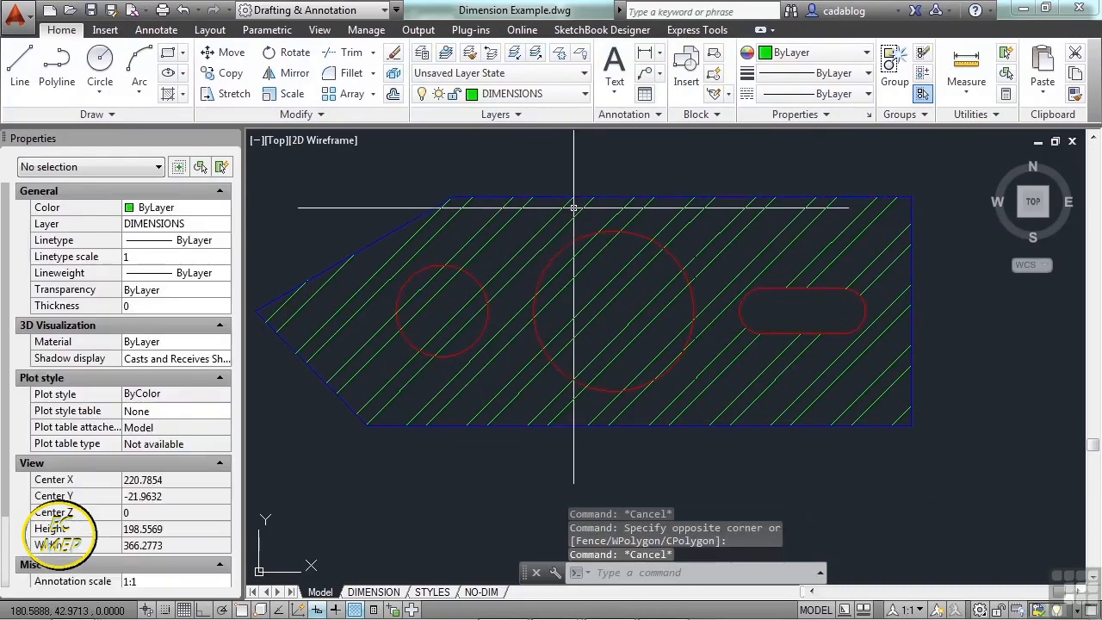
- Hatch inside both circular holes with the HATCH command
type("hat")
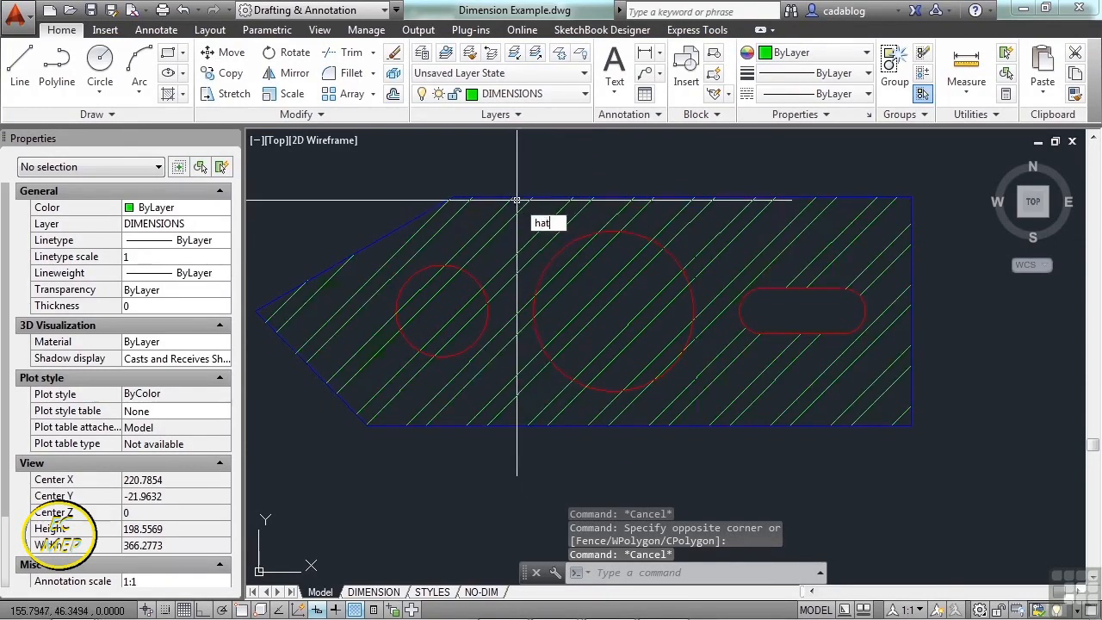
type("ch")
key("Return")
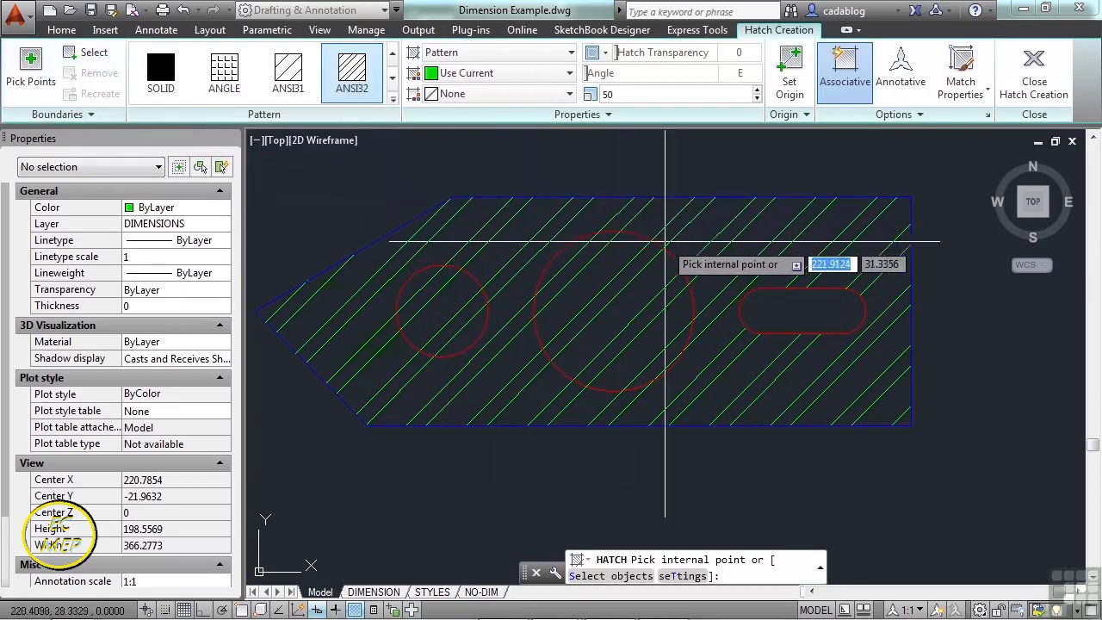
left_click(602, 292)
key("Return")
- Make the circle hatch blue ANSI31 with its angle turned against the green bracket hatch
left_click(602, 291)
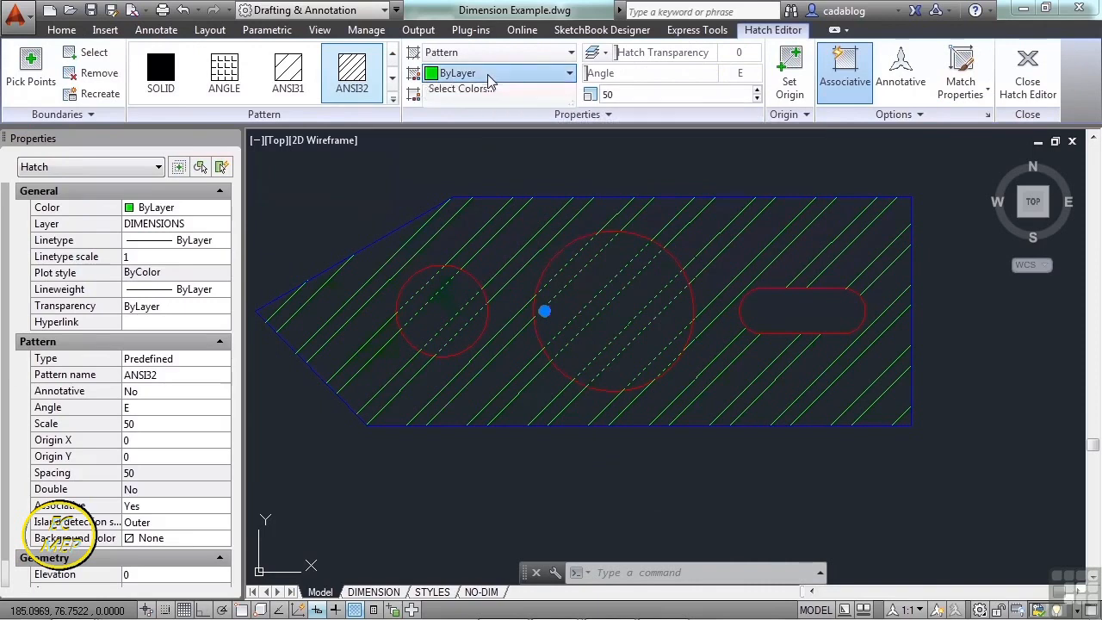
left_click(489, 74)
left_click(463, 220)
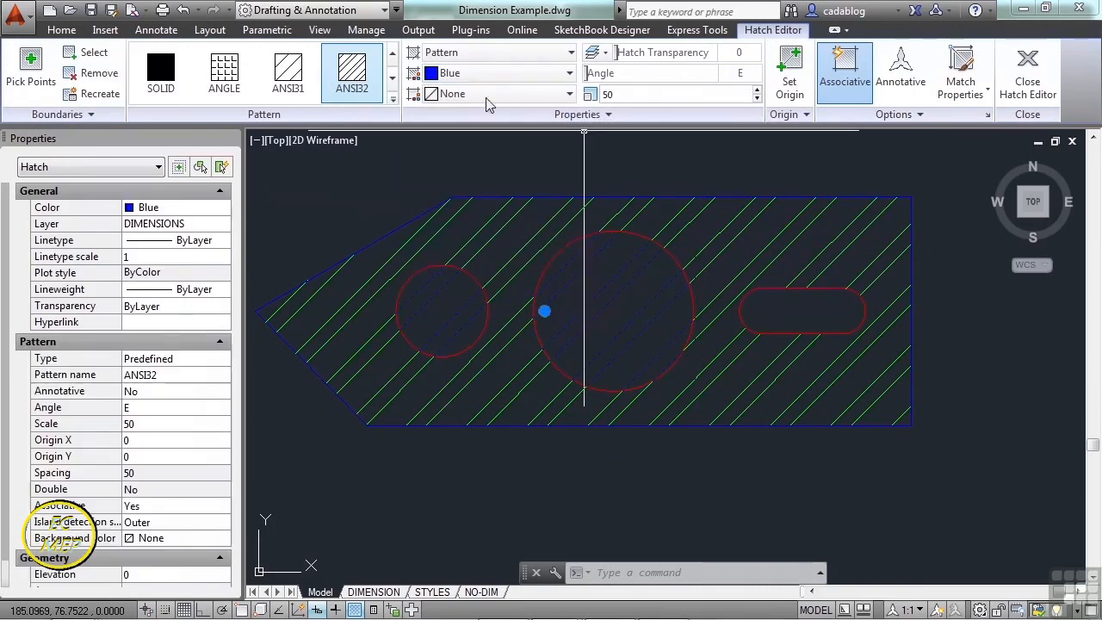
left_click(288, 73)
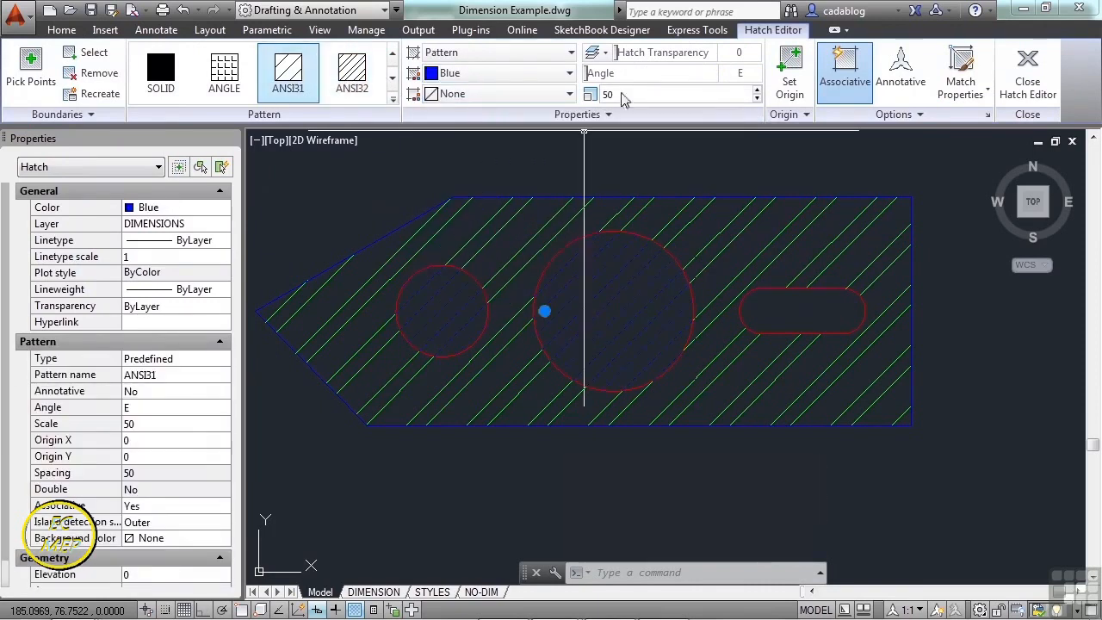
left_click_drag(648, 78, 670, 75)
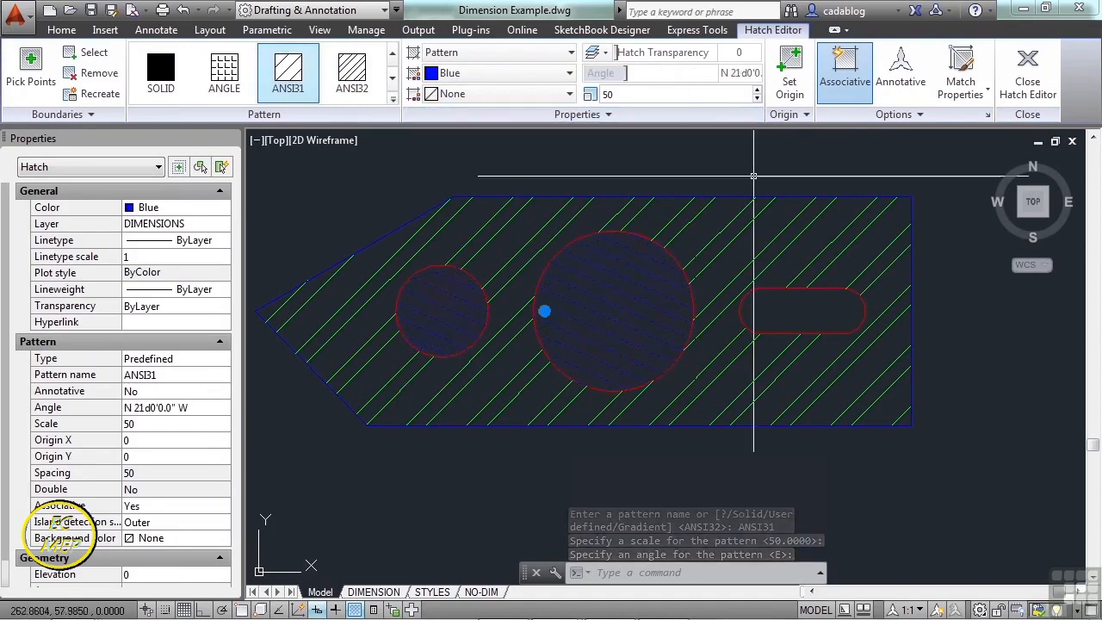
left_click(1029, 88)
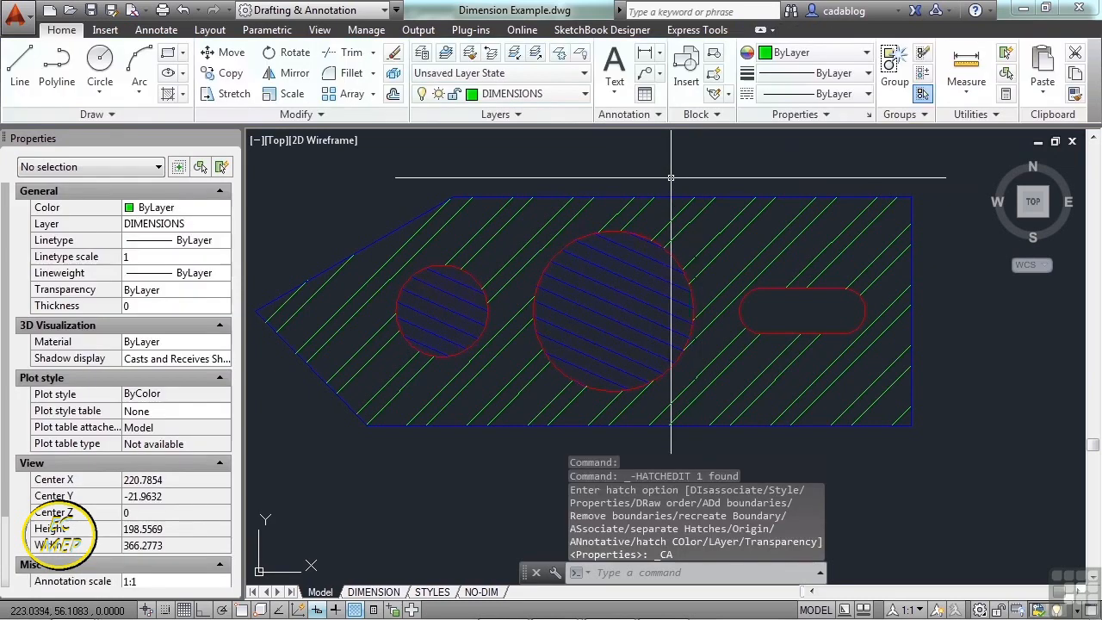
type("ma")
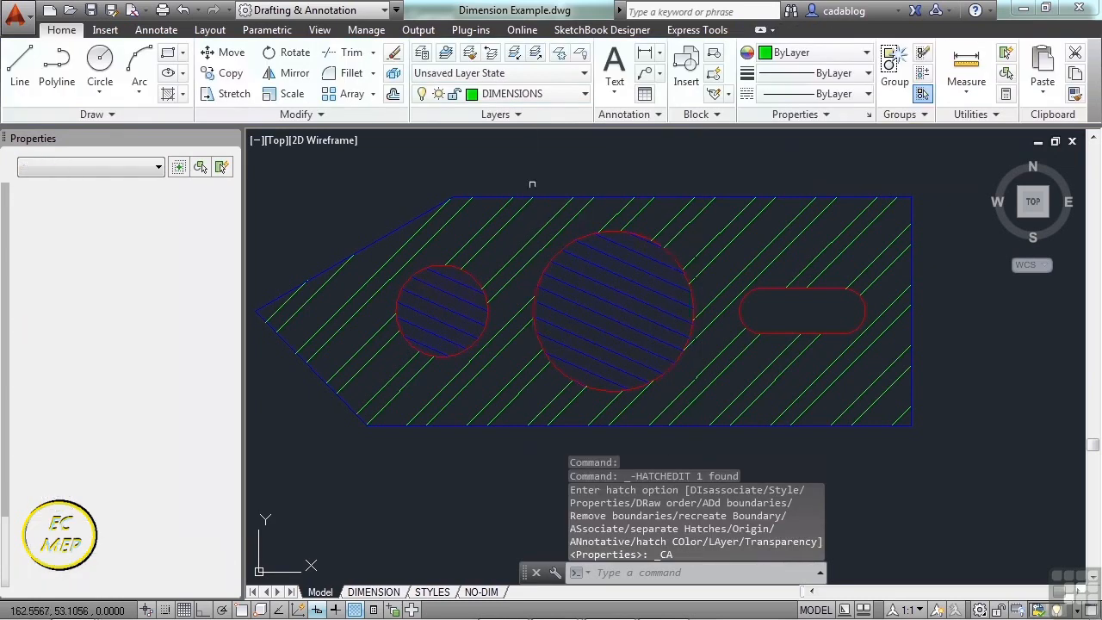
key("Return")
left_click(590, 277)
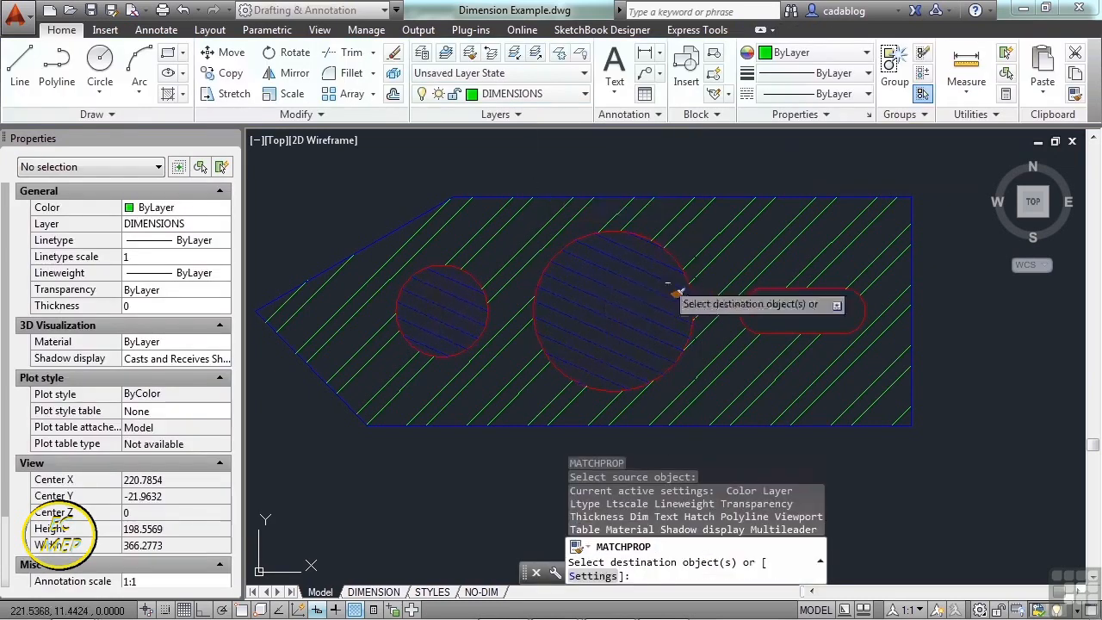
left_click(732, 246)
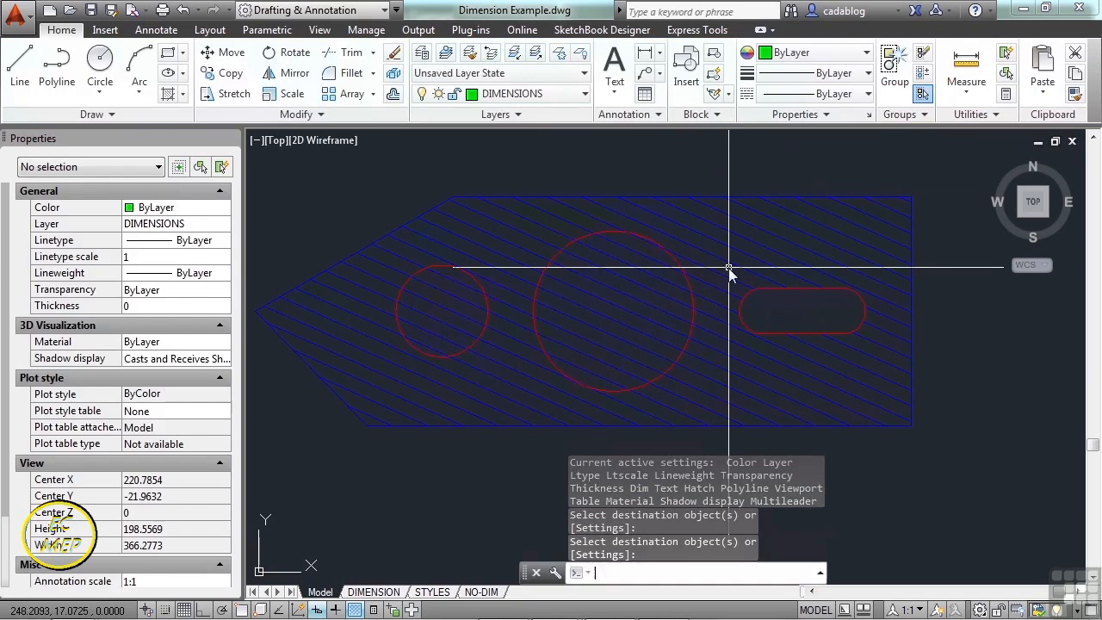
key("ctrl+z")
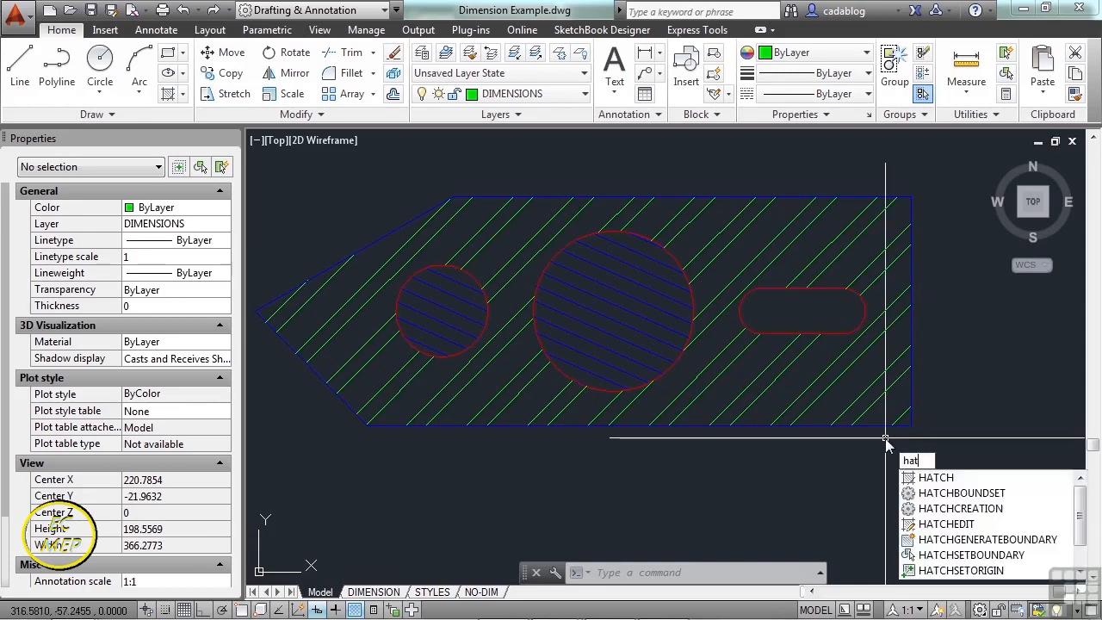
- Hatch the rounded slot using the blue ANSI31 settings matched from the circle hatch
key("Return")
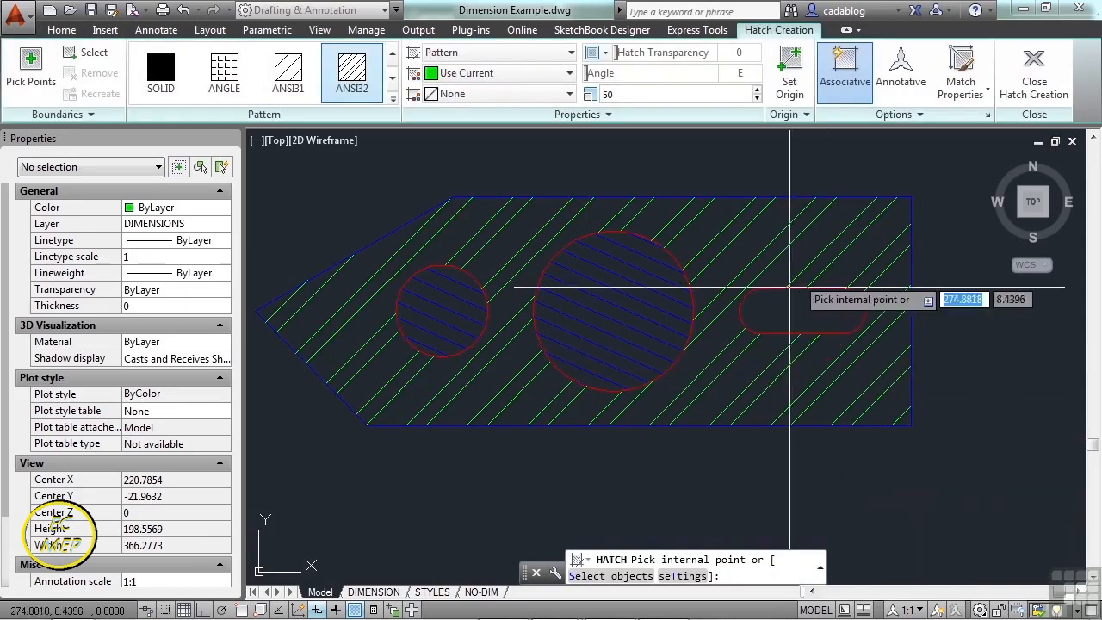
left_click(961, 69)
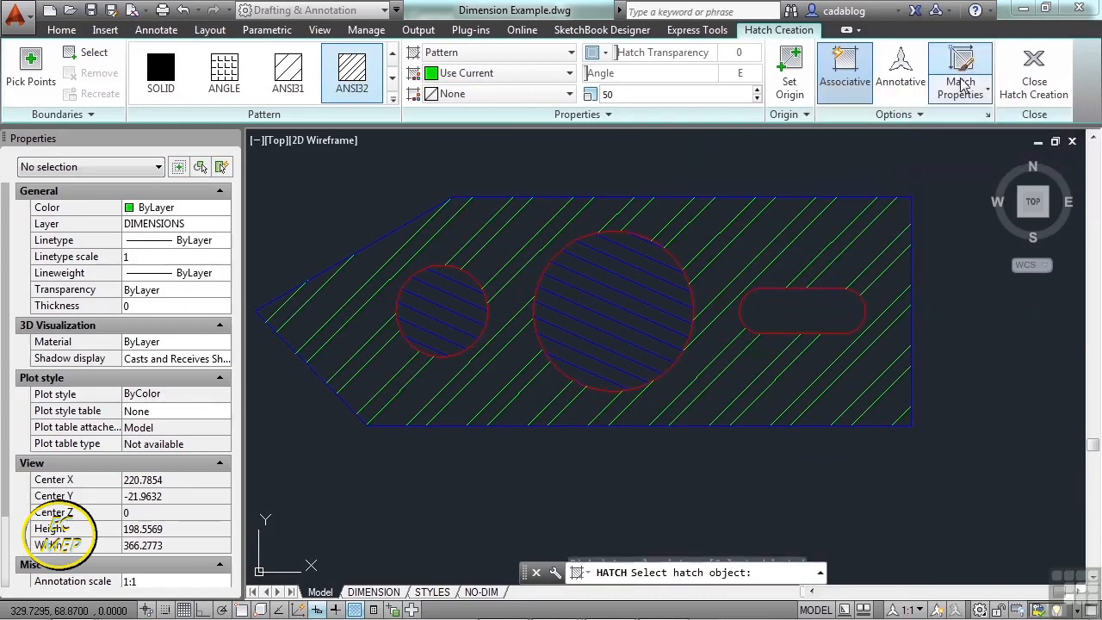
left_click(669, 293)
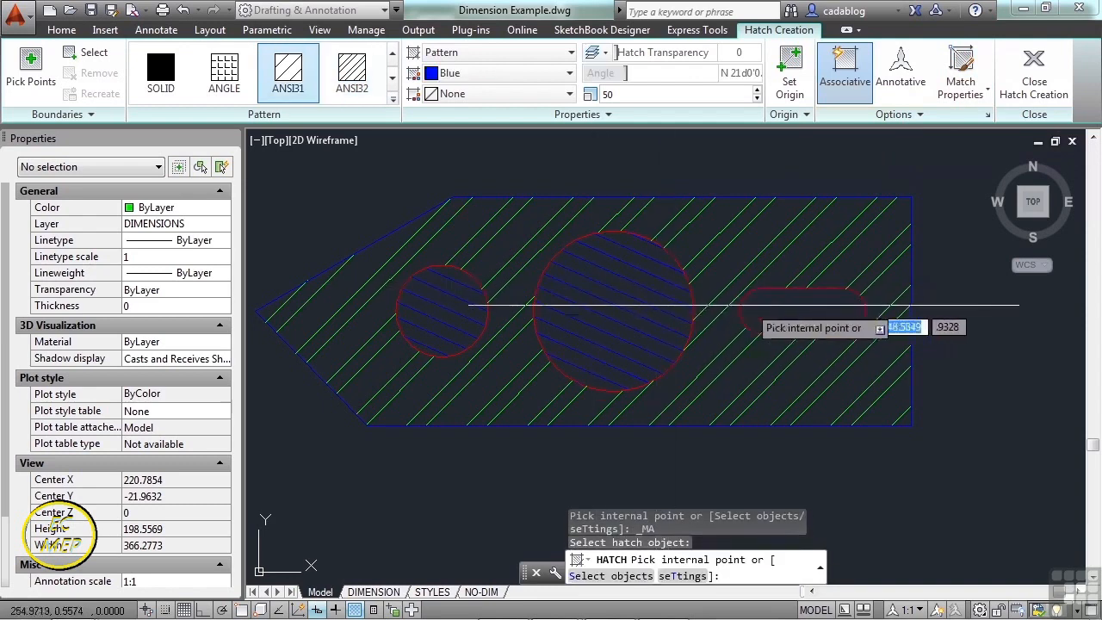
left_click(759, 312)
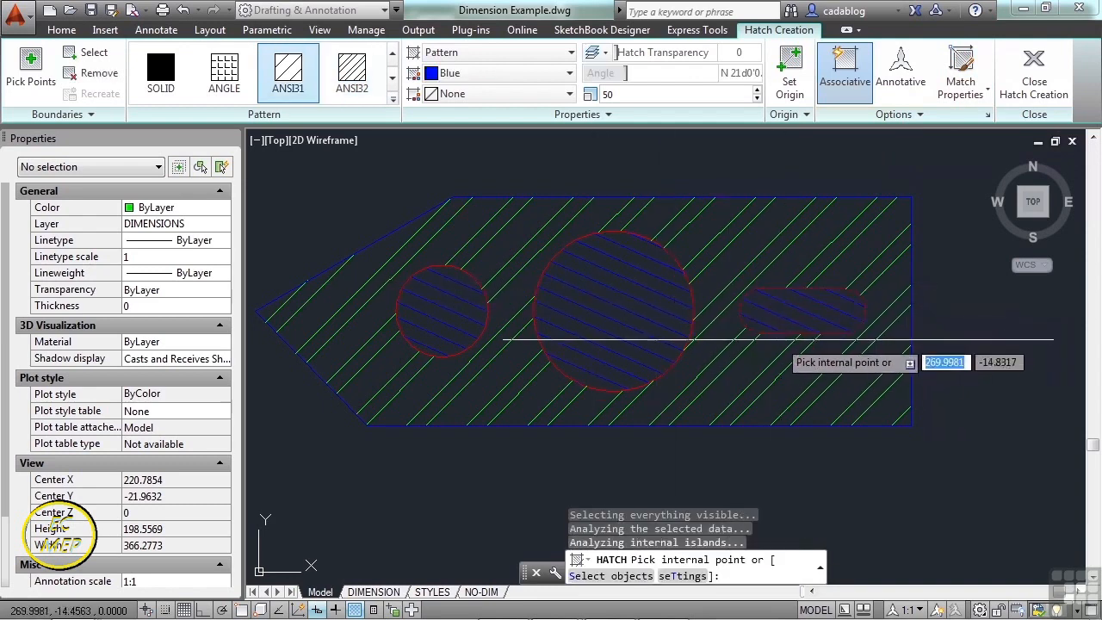
key("Return")
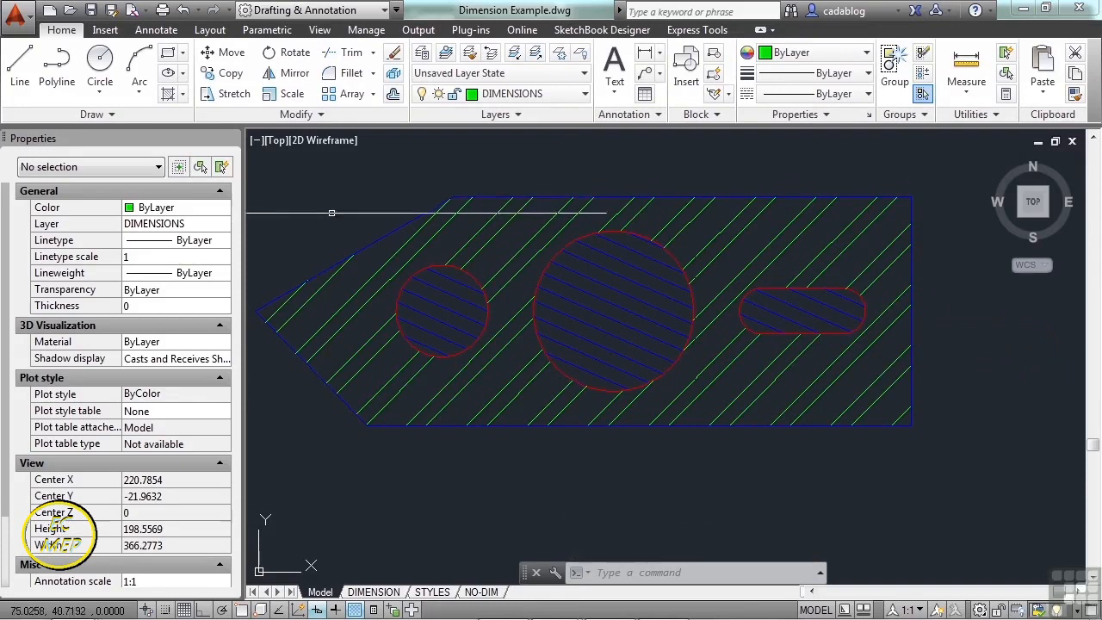
- Draw a slanted line crossing the part from above it to below it
key("l")
key("Return")
left_click(506, 167)
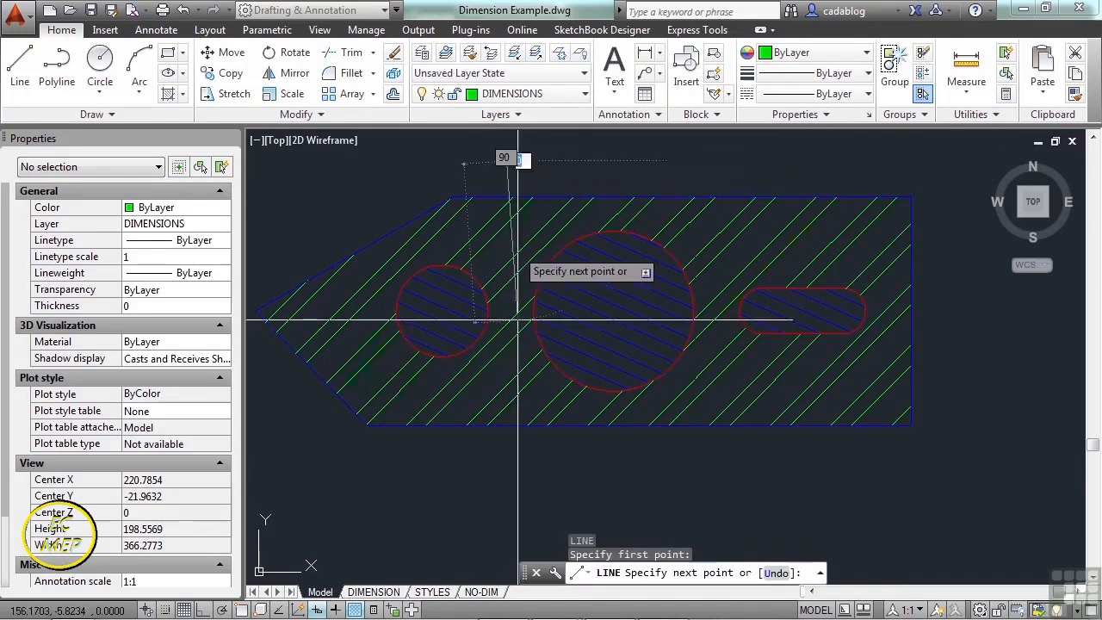
left_click(535, 470)
key("Return")
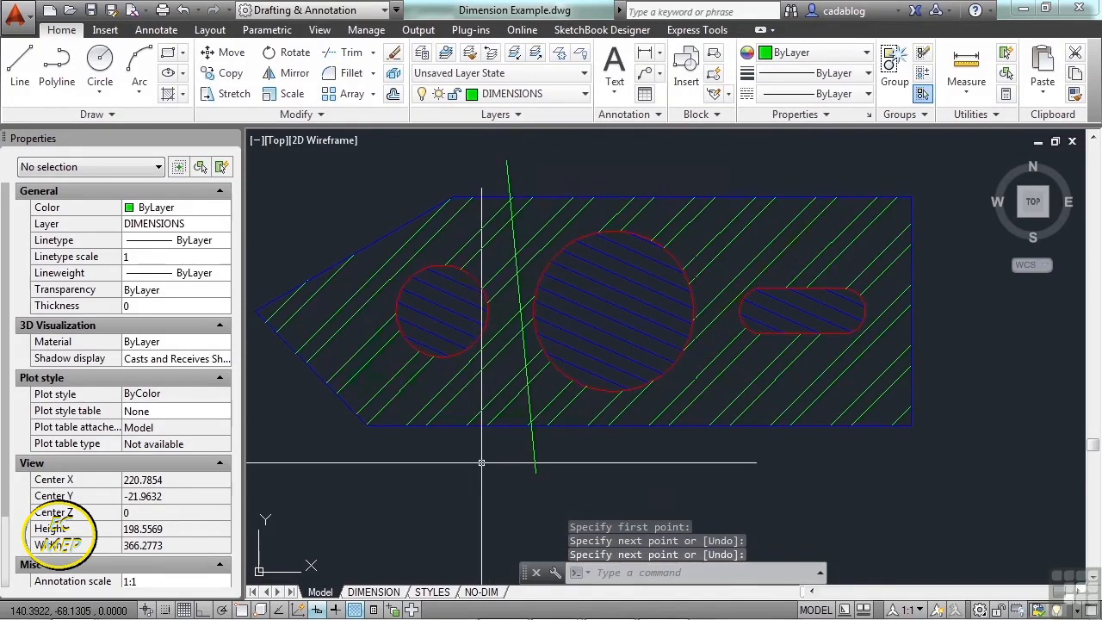
- Trim the green hatch left of the slanted line and the hatch inside the small circle
key("Return")
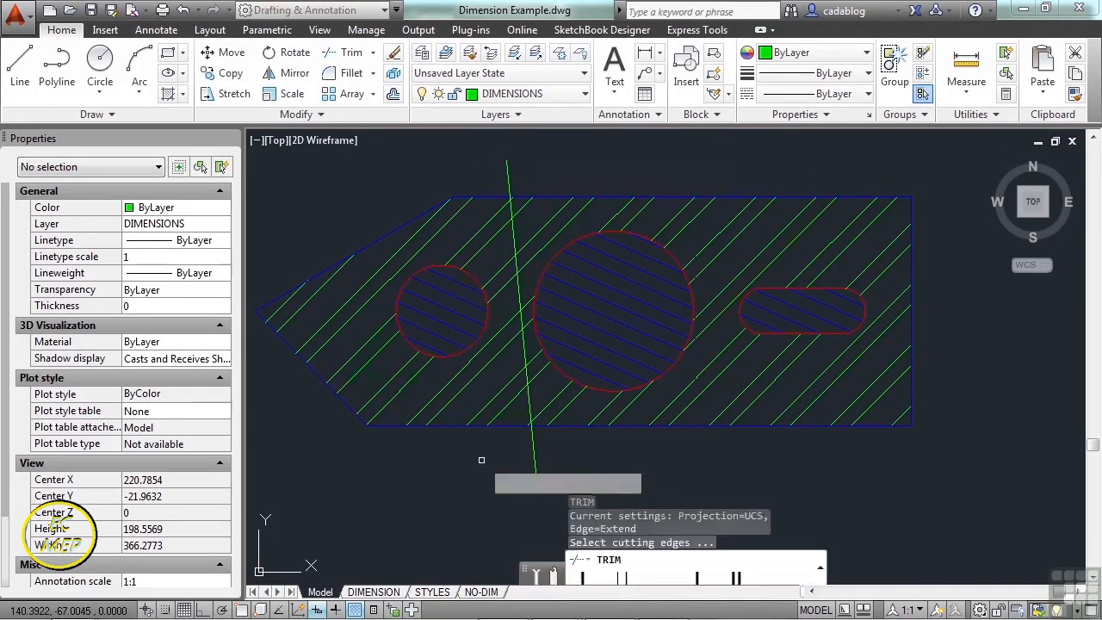
left_click(529, 448)
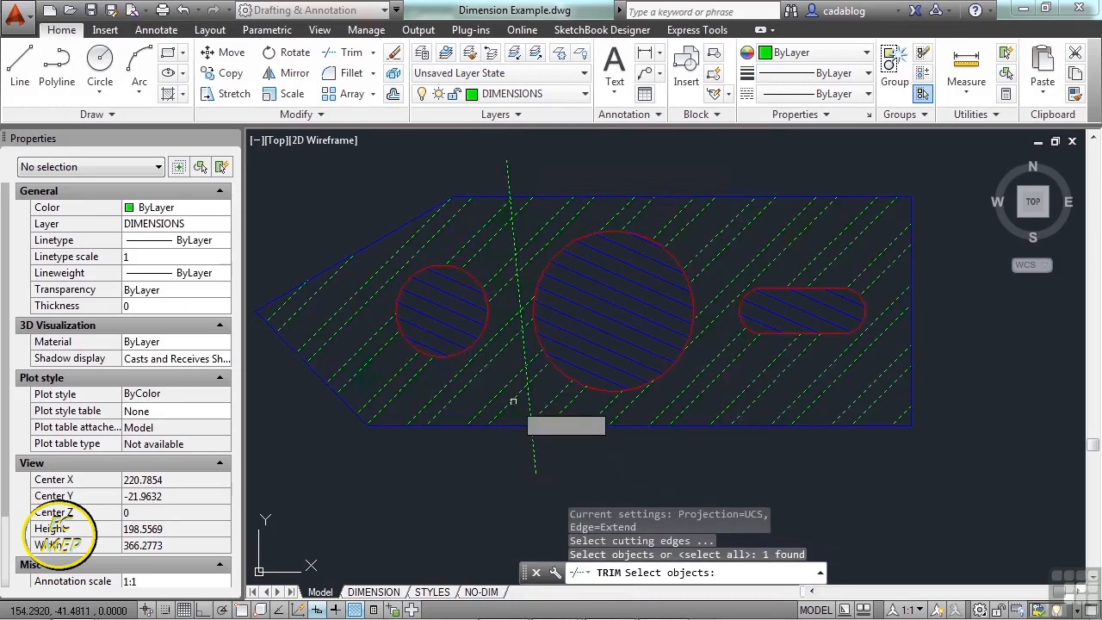
key("Return")
left_click(513, 401)
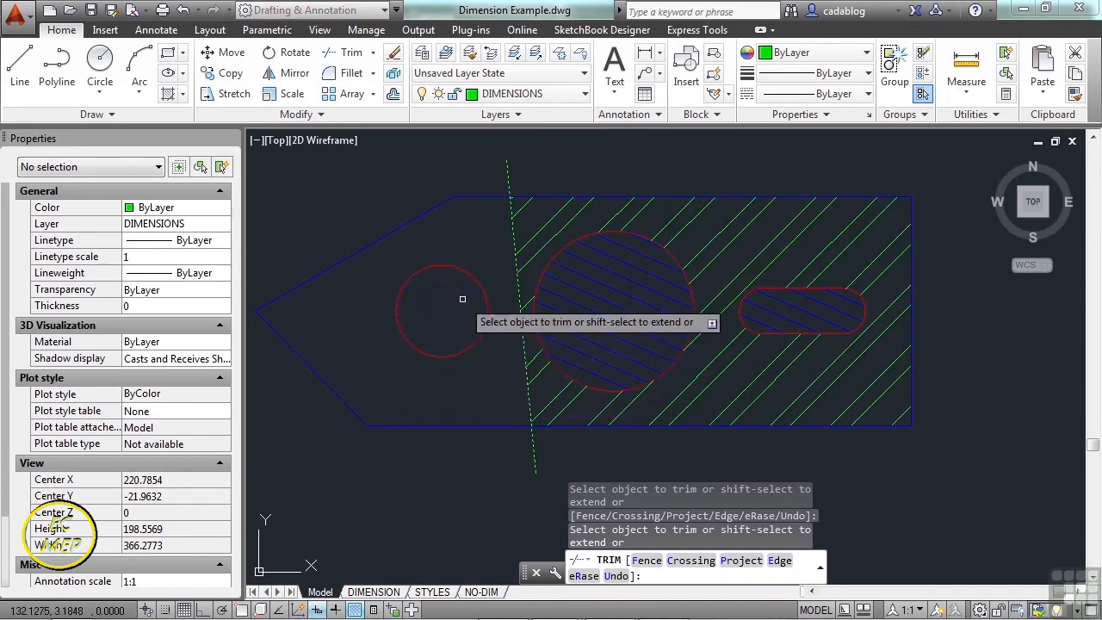
left_click(461, 298)
key("Return")
- Erase the slanted cutting line and select the green hatch
left_click(547, 452)
left_click(507, 471)
key("Delete")
left_click(554, 386)
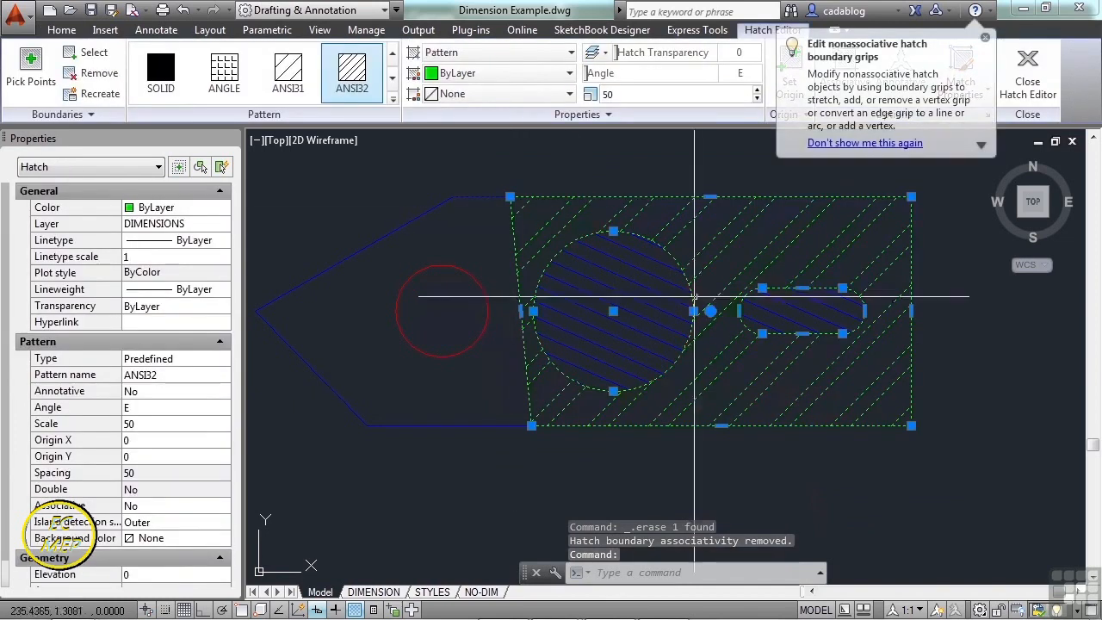
- Stretch the green hatch's top-left vertex onto the outline's upper corner with Osnap on
mouse_move(711, 312)
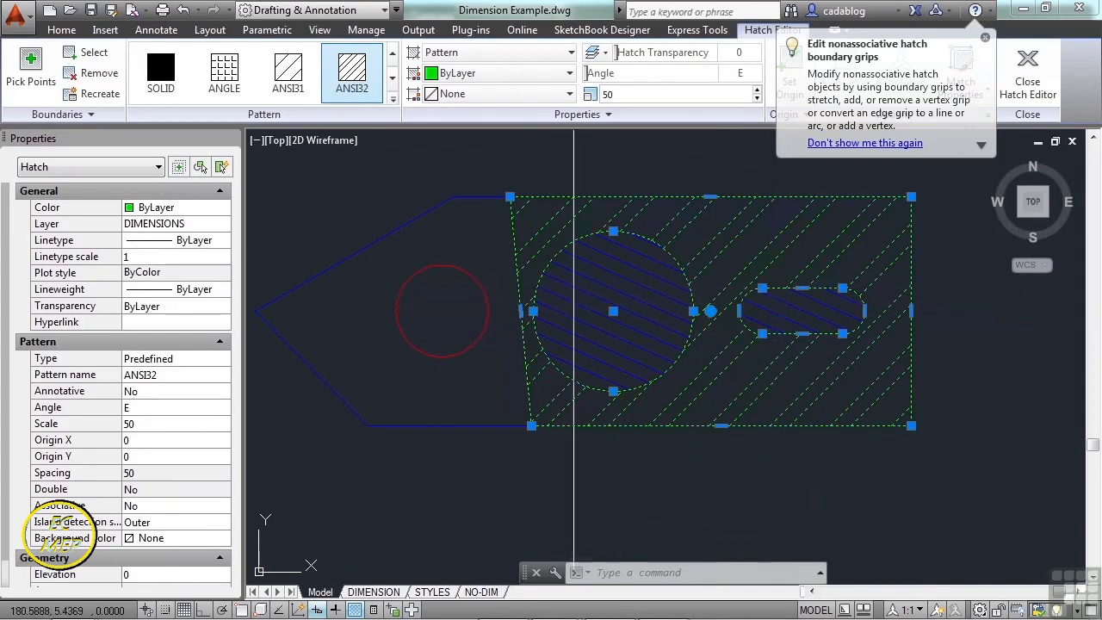
mouse_move(510, 198)
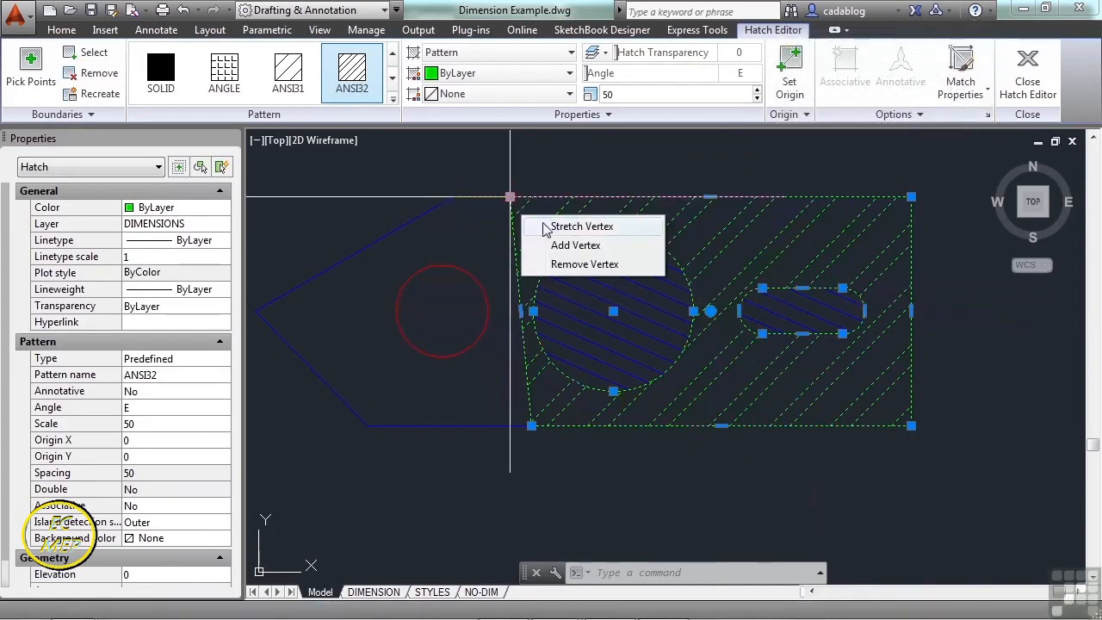
left_click(569, 227)
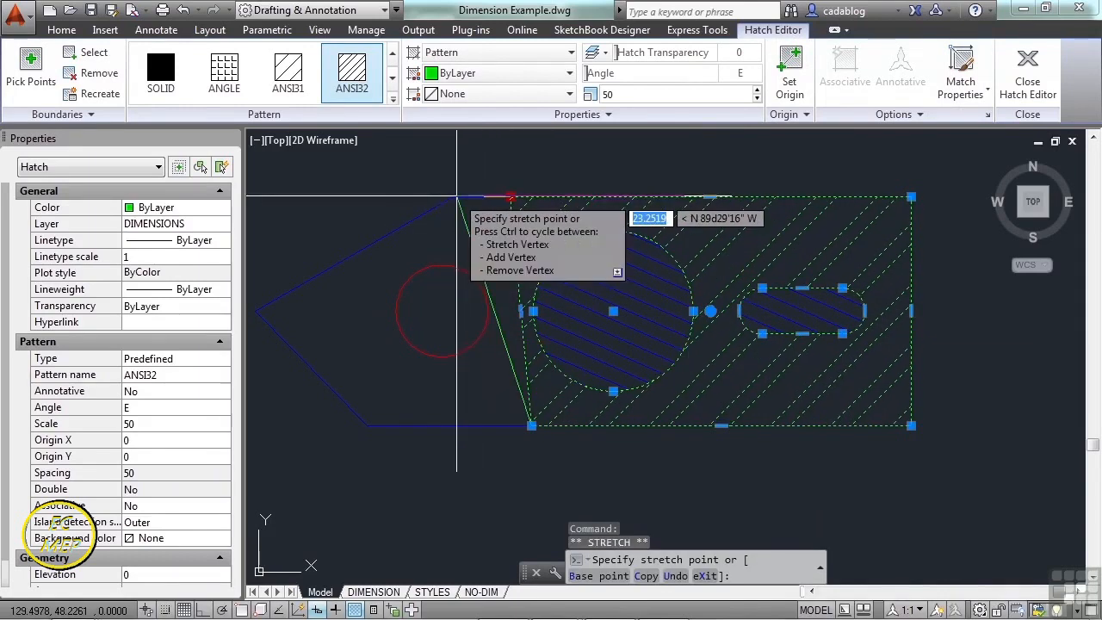
key("F3")
left_click(453, 196)
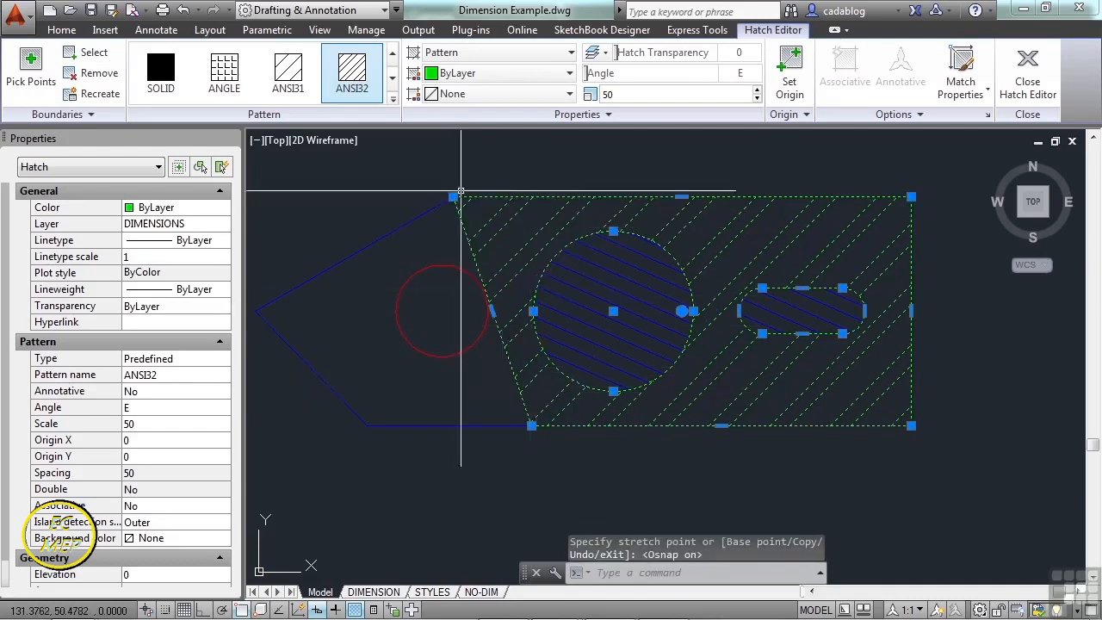
- Try removing two hatch vertices and adding a new vertex at the top-left corner
mouse_move(454, 198)
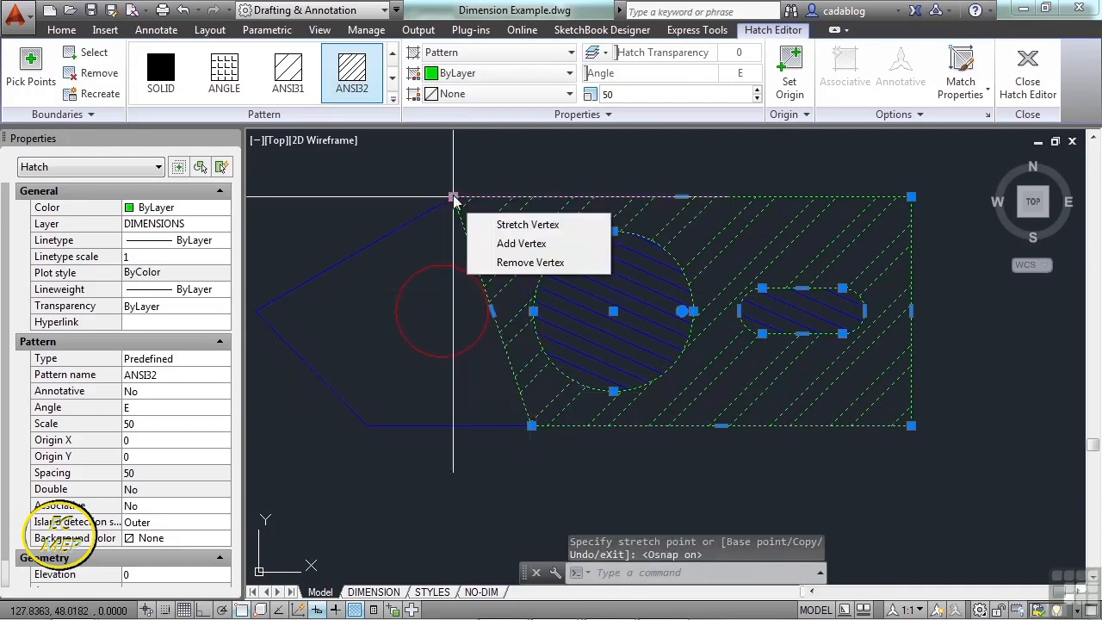
left_click(518, 266)
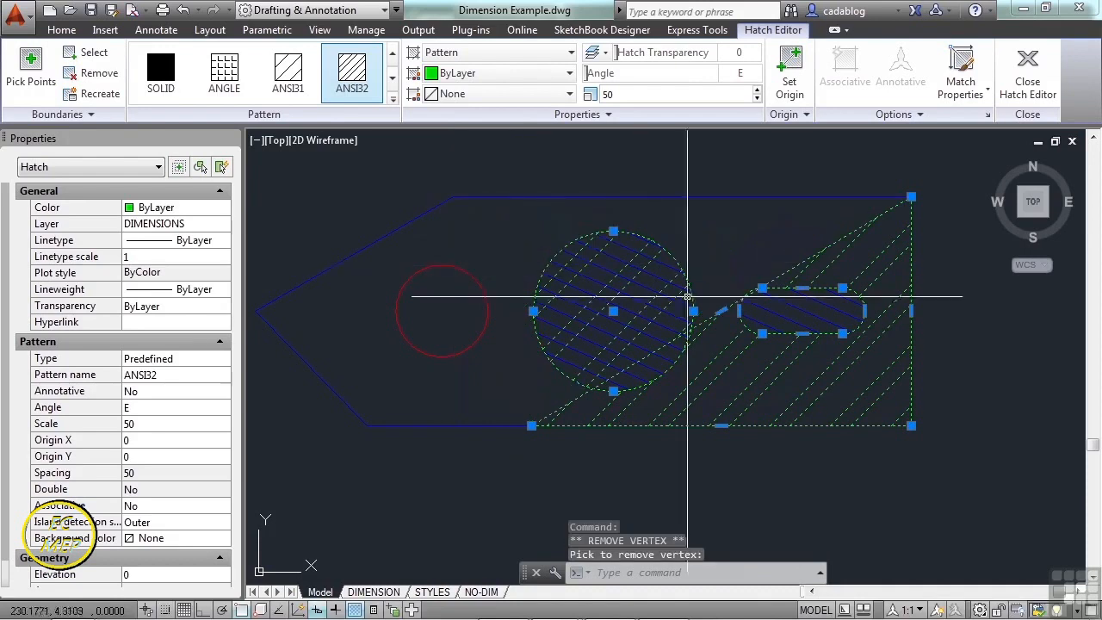
left_click(723, 312)
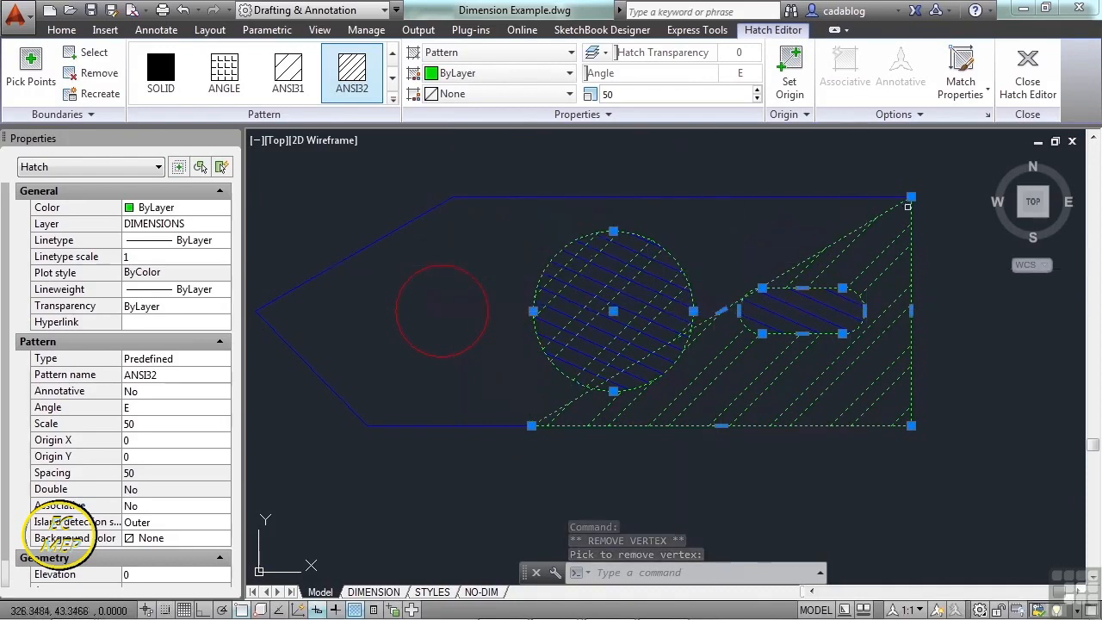
mouse_move(913, 199)
left_click(975, 247)
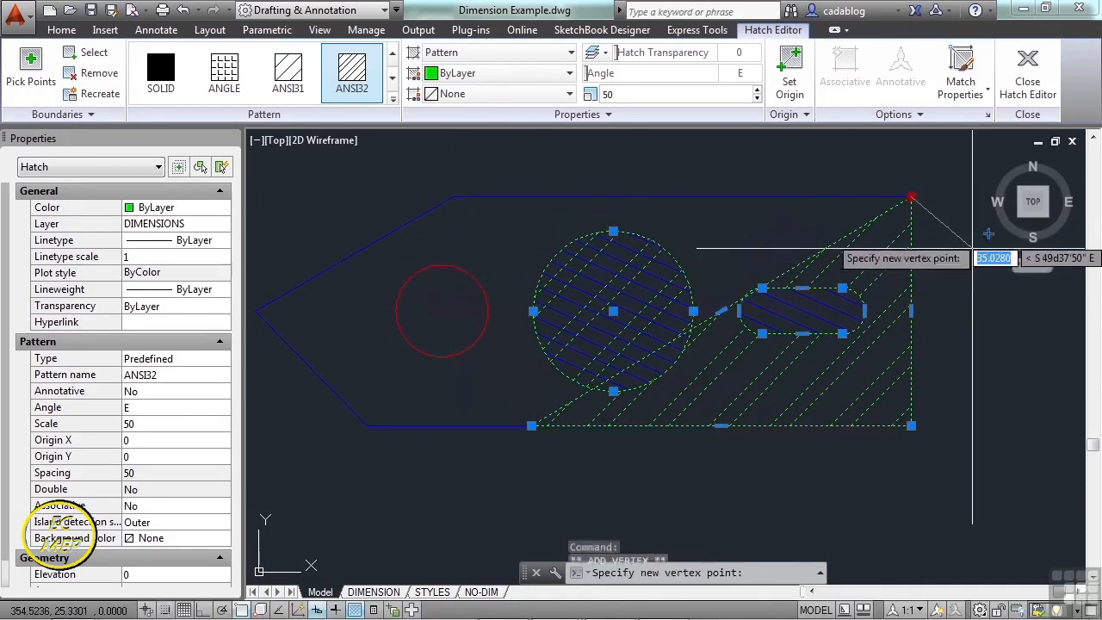
left_click(454, 198)
mouse_move(454, 197)
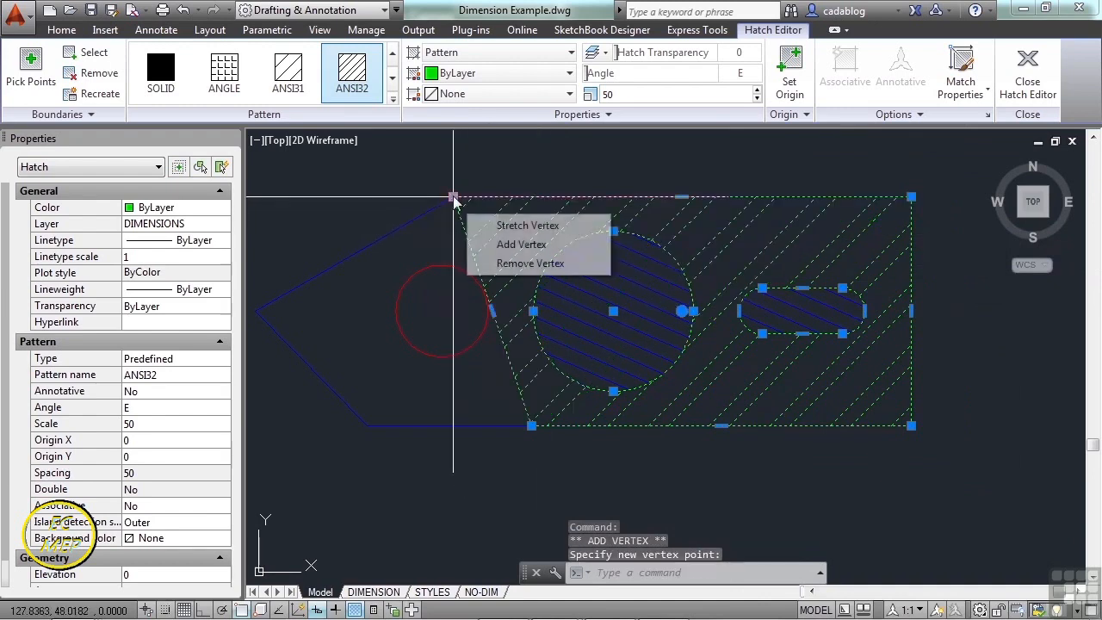
- Add hatch vertices at the part's left tip and bottom-left corner
left_click(510, 246)
left_click(257, 311)
middle_click_drag(336, 334, 388, 306)
mouse_move(445, 342)
left_click(493, 388)
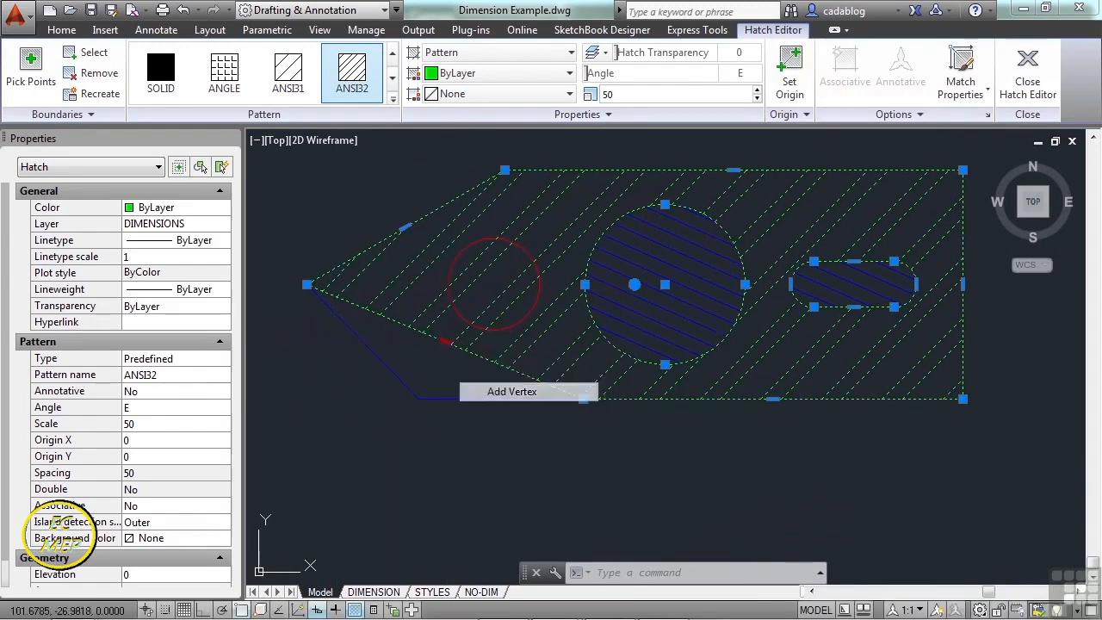
left_click(419, 399)
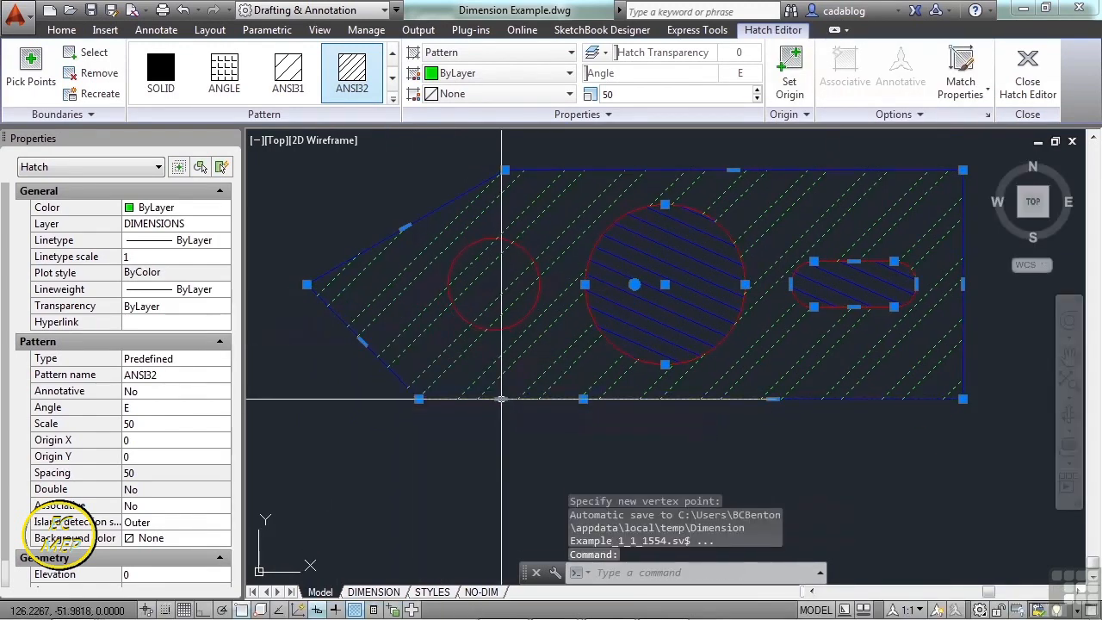
- Convert the hatch's bottom edge into a semicircular arc bulging below the part
mouse_move(502, 401)
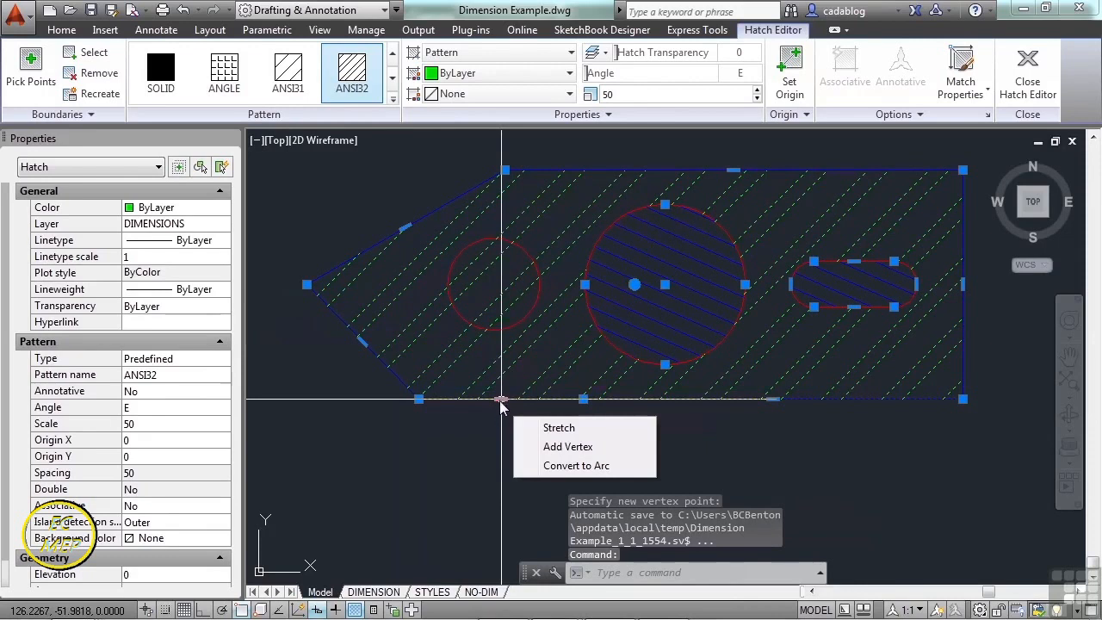
left_click(565, 468)
middle_click_drag(513, 419, 512, 290)
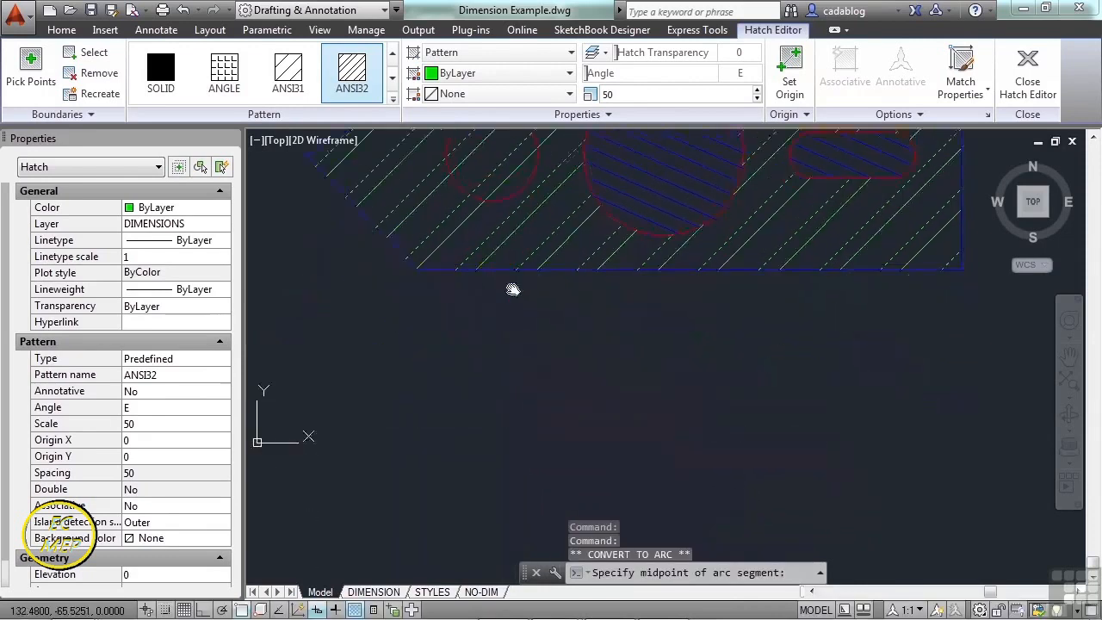
left_click(500, 351)
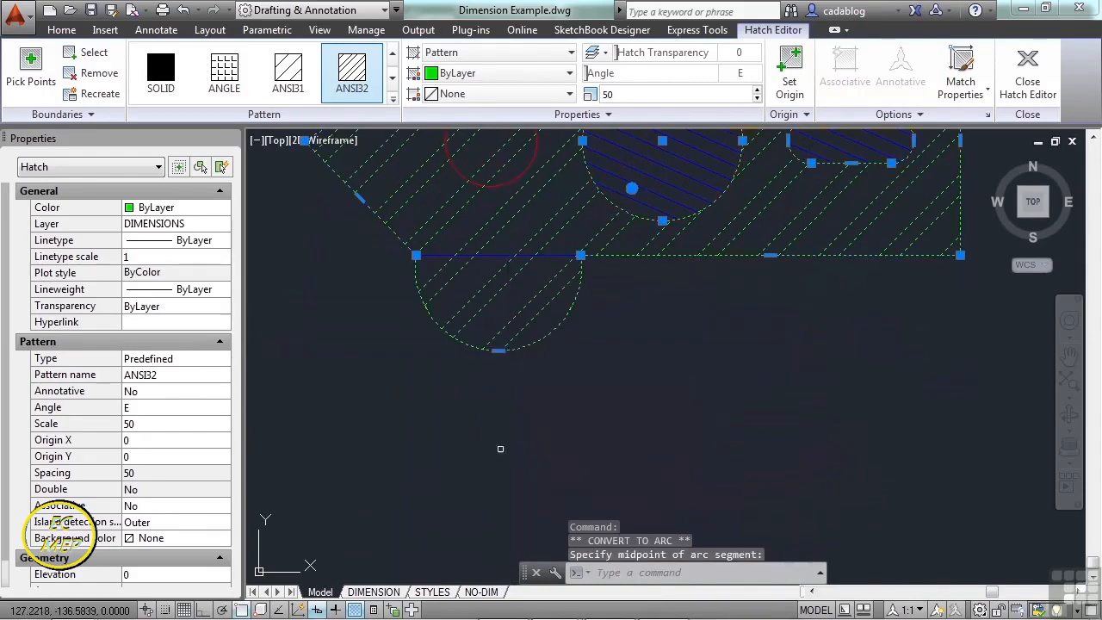
mouse_move(499, 351)
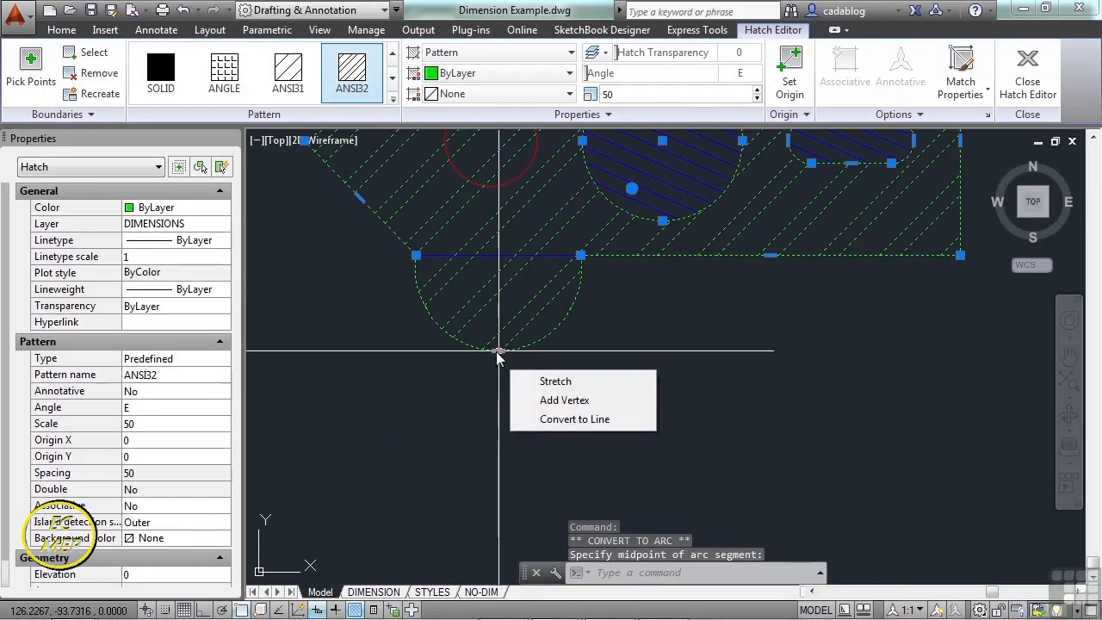
left_click(564, 420)
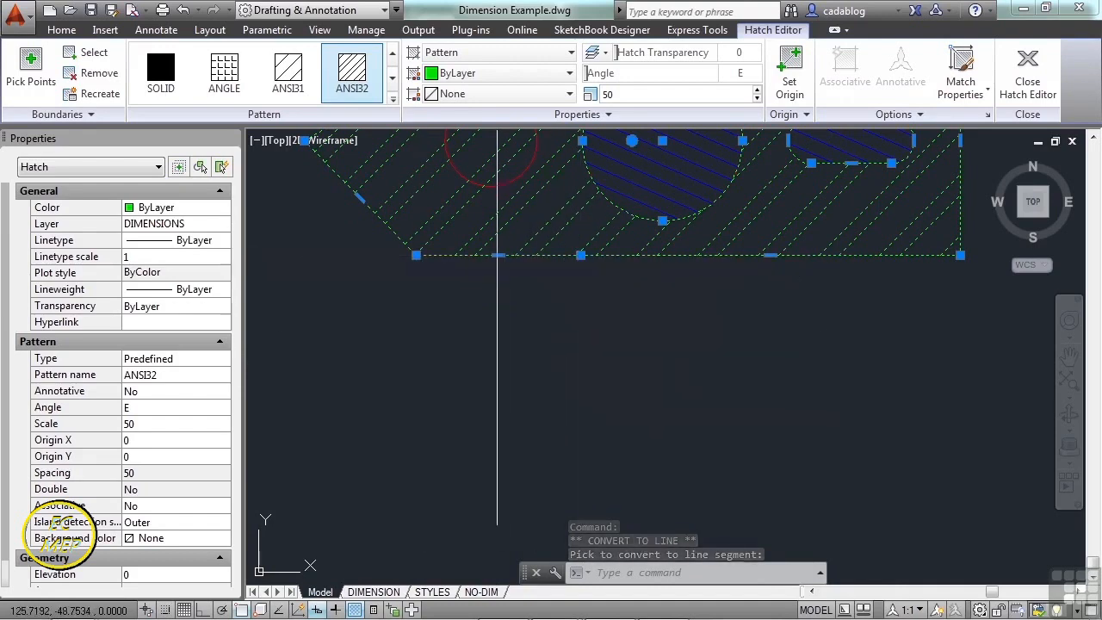
mouse_move(498, 255)
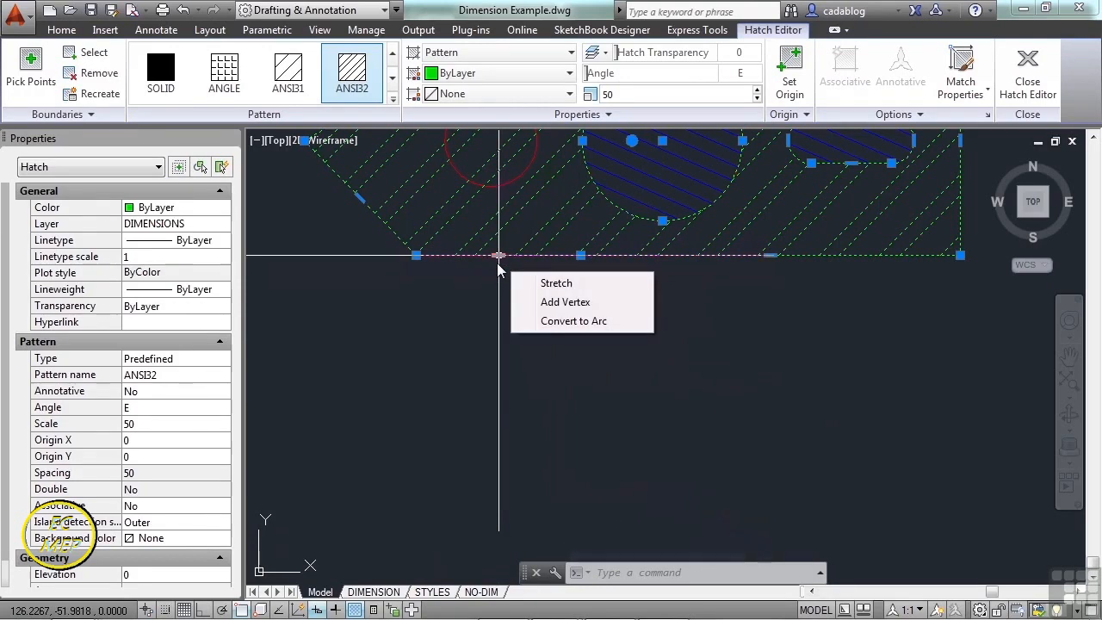
left_click(551, 322)
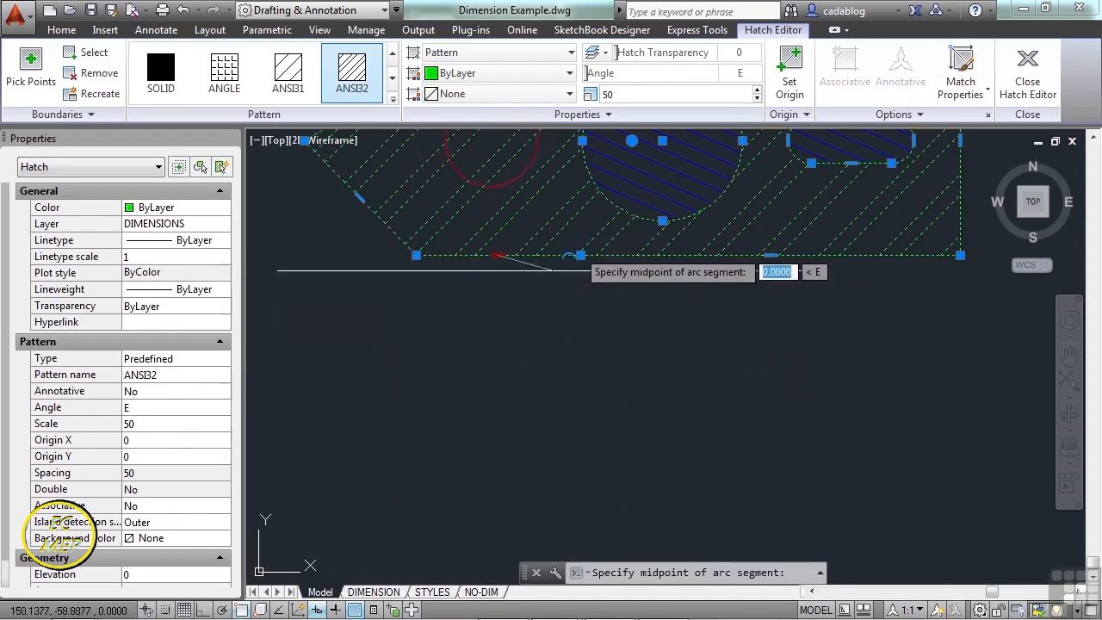
left_click(511, 397)
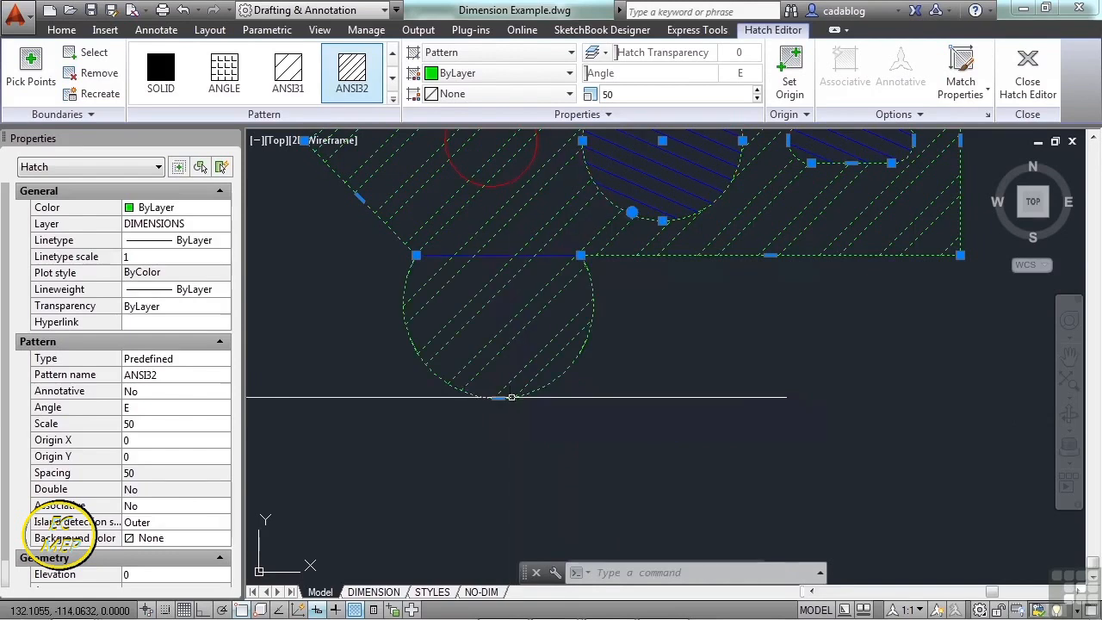
key("Escape")
scroll(638, 395, "down", 2)
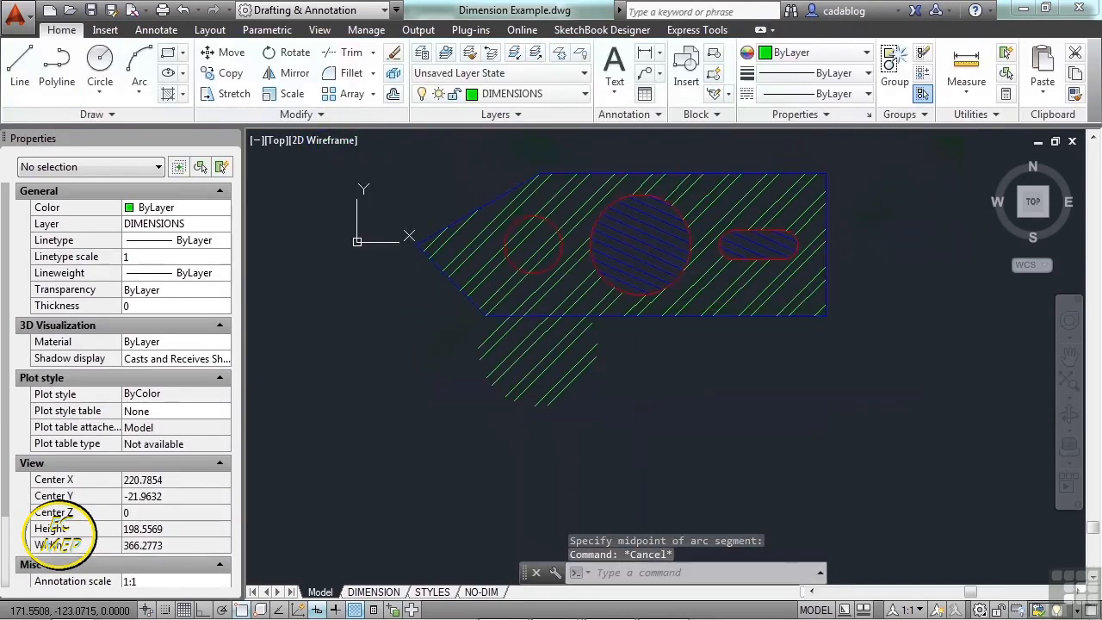
- Recreate the green hatch's boundary as a polyline, keeping the hatch associated with it
middle_click_drag(514, 313, 499, 374)
left_click(528, 408)
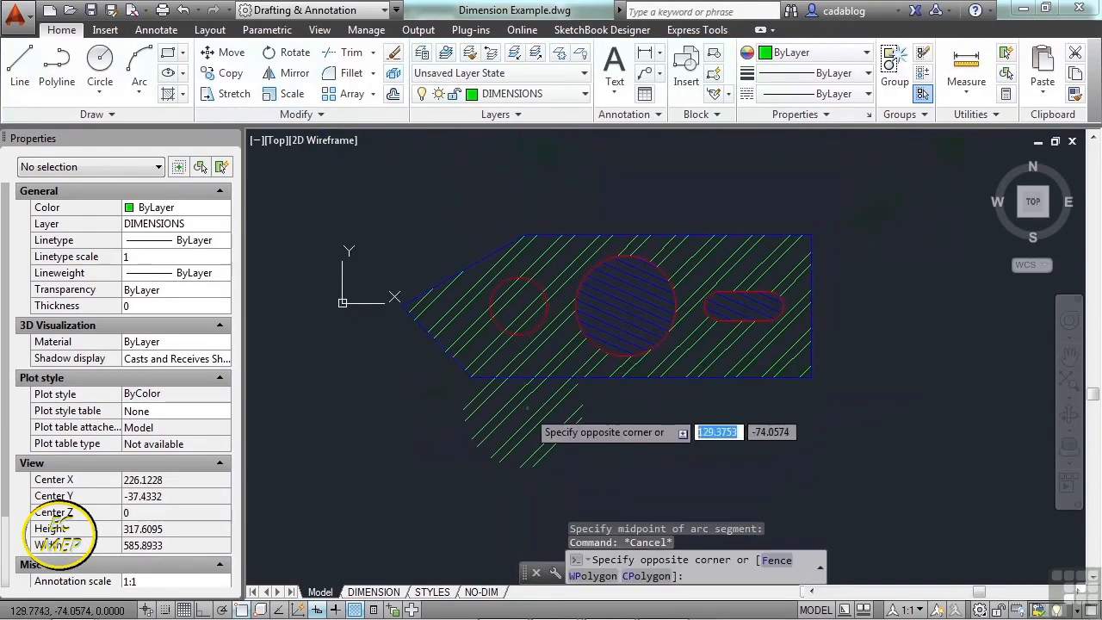
left_click(512, 410)
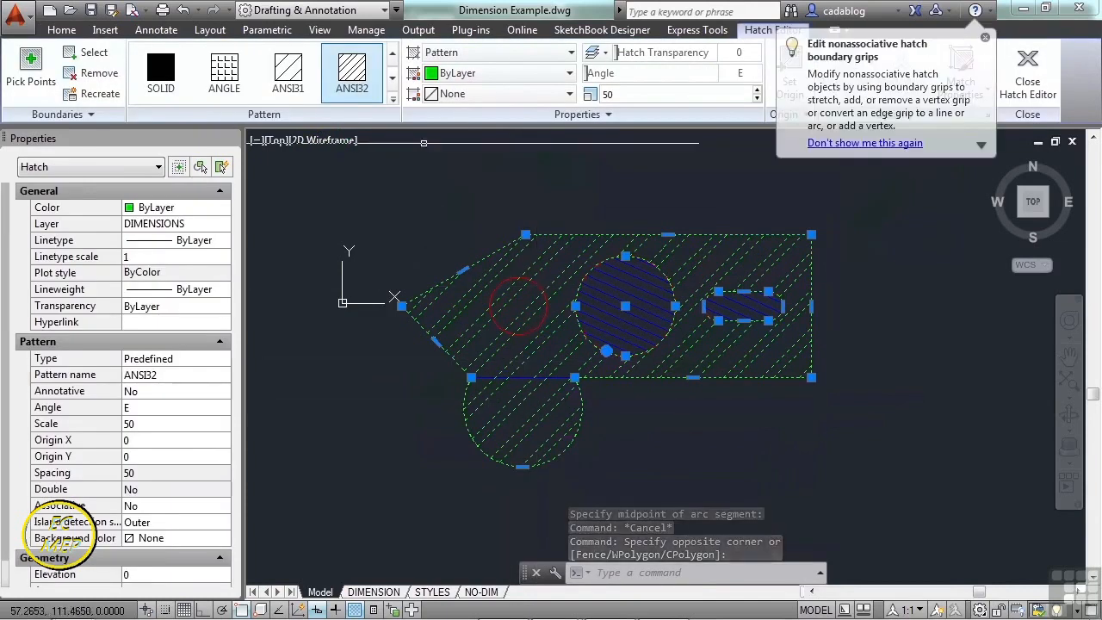
left_click(101, 95)
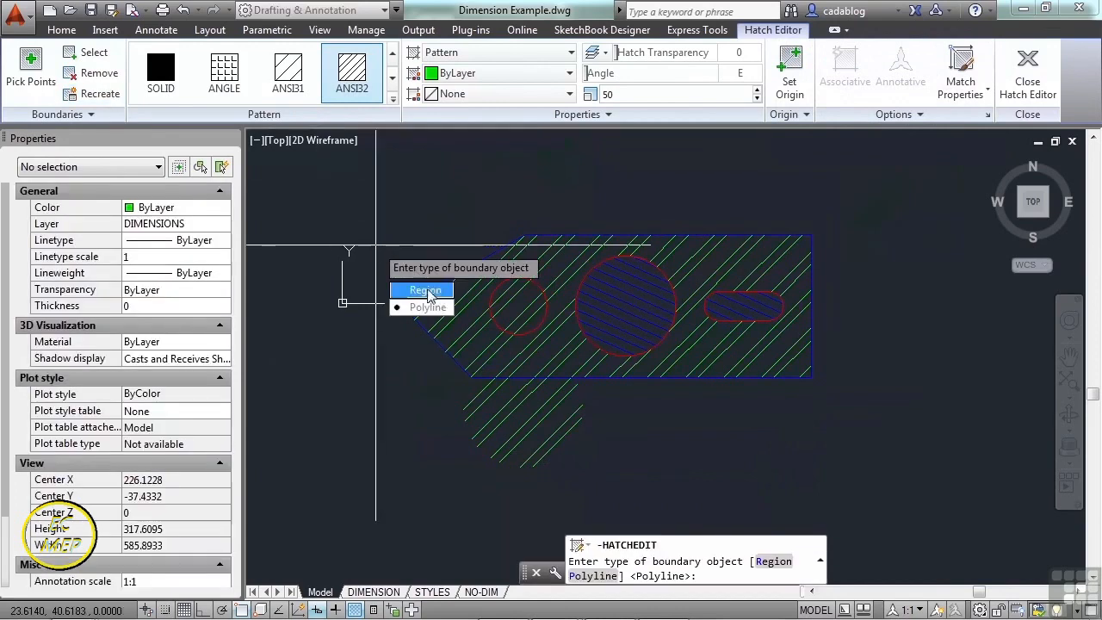
left_click(428, 308)
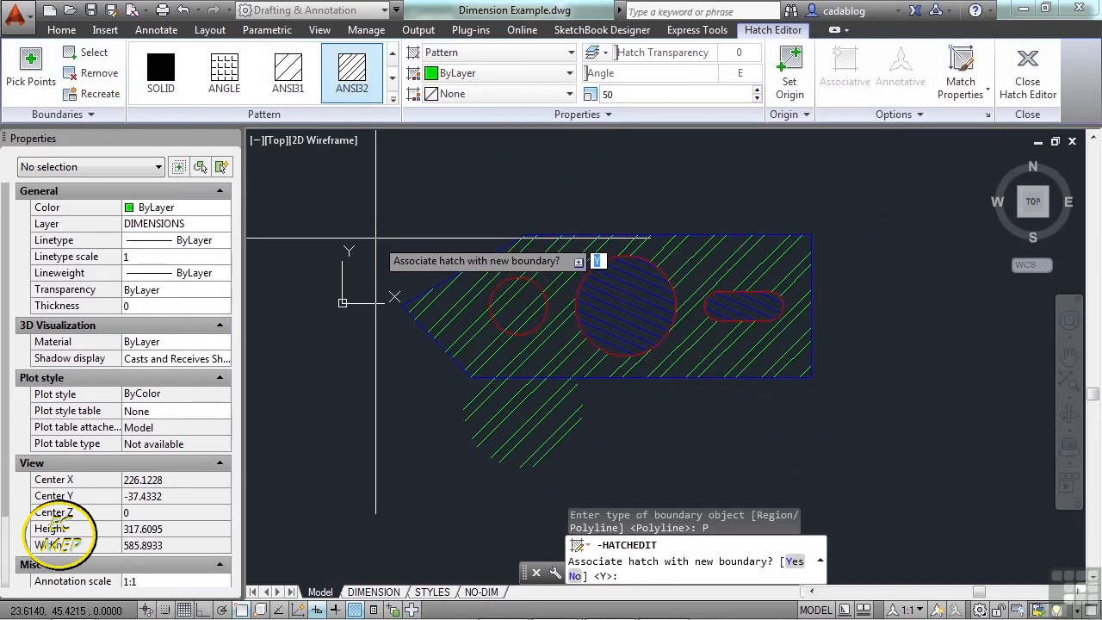
key("Return")
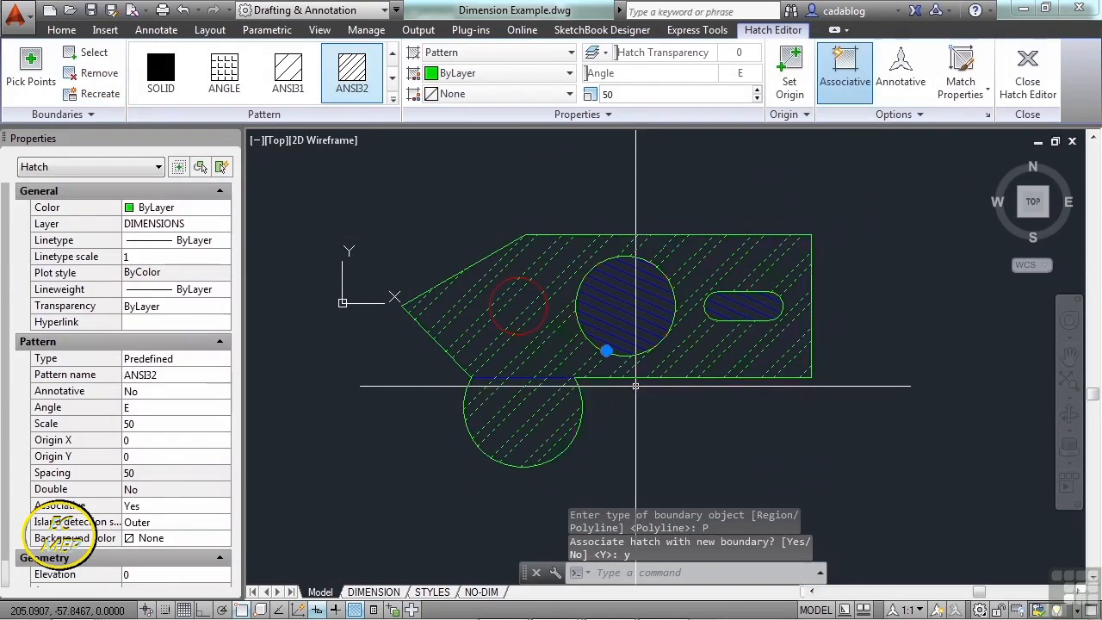
key("Escape")
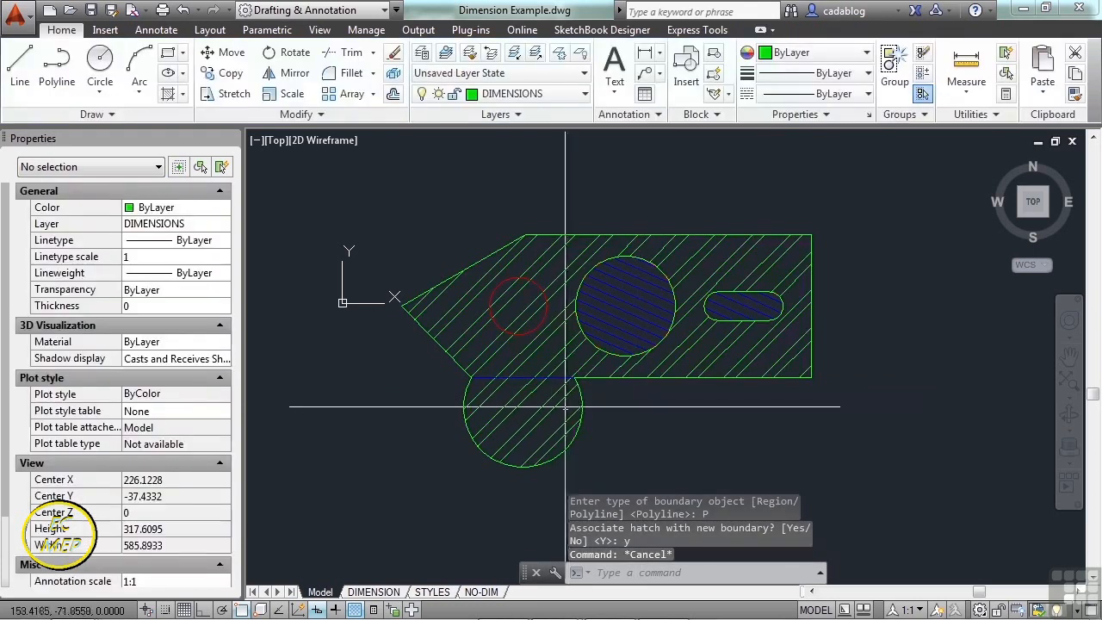
- Pull the boundary polyline's bottom and right points to flatten the lower bulge
left_click(579, 399)
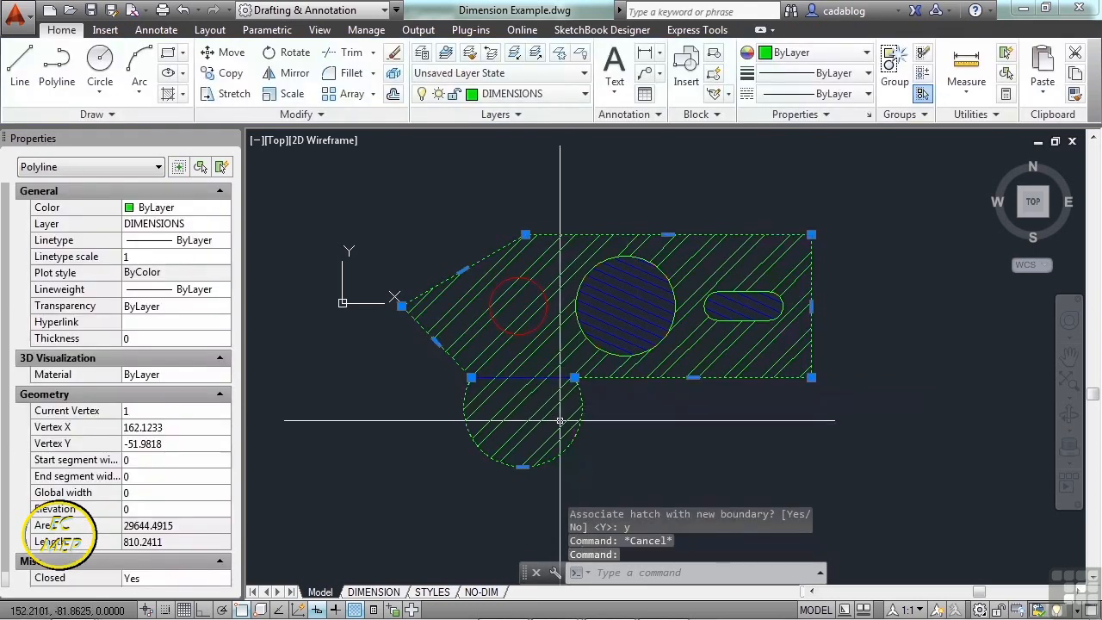
scroll(524, 472, "up", 2)
scroll(524, 472, "up", 2)
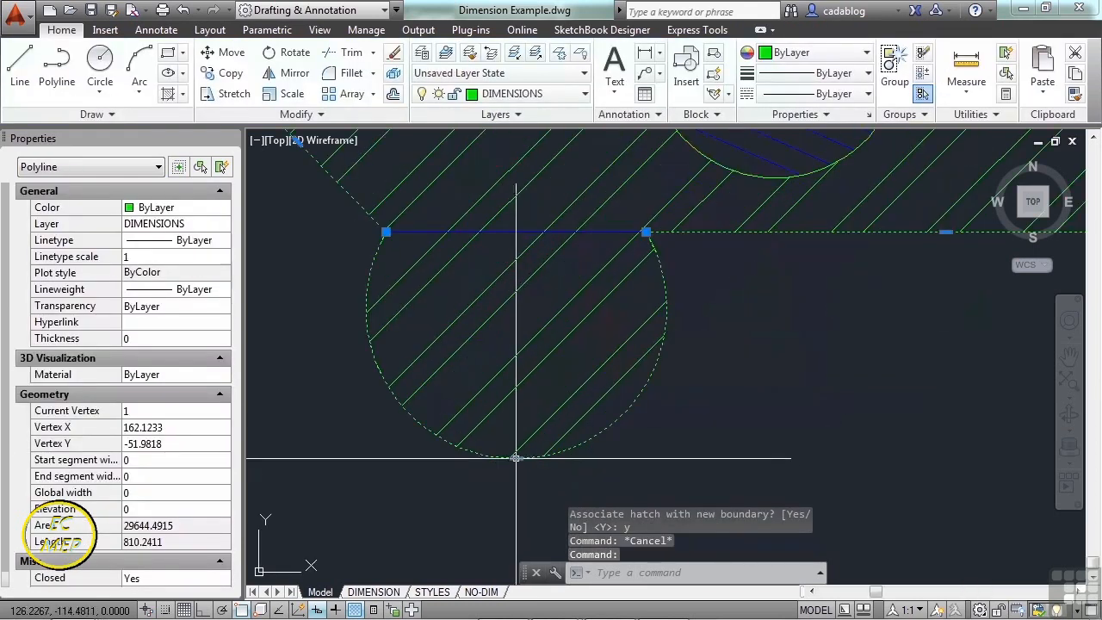
left_click(516, 457)
left_click(516, 297)
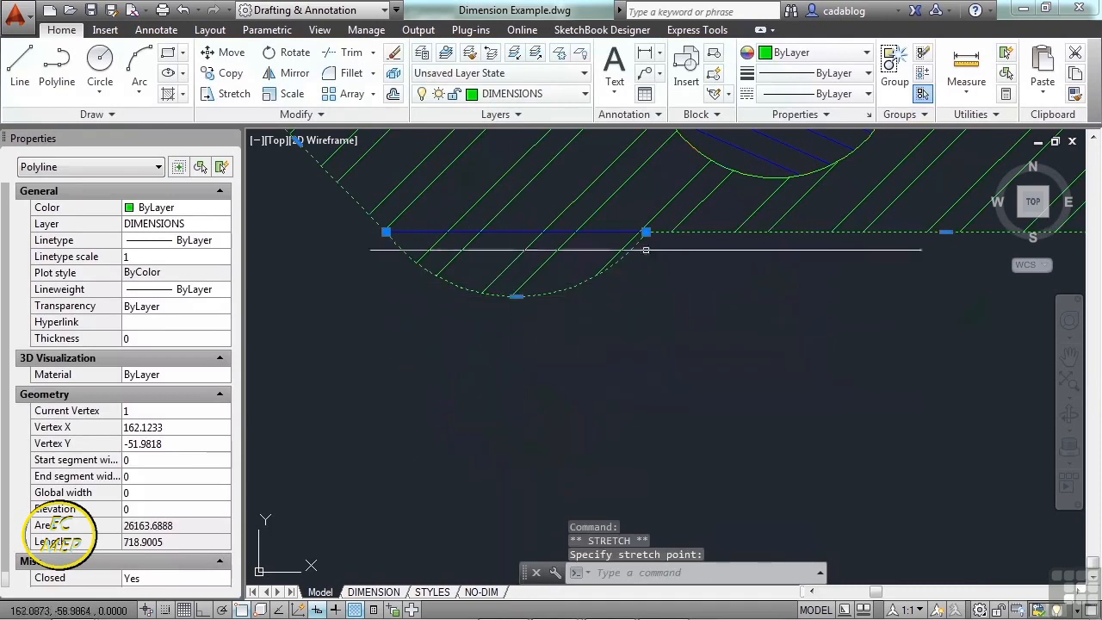
left_click(646, 231)
left_click(770, 348)
- Delete the green hatch, leaving only its polyline boundary outline
scroll(615, 365, "down", 2)
key("Delete")
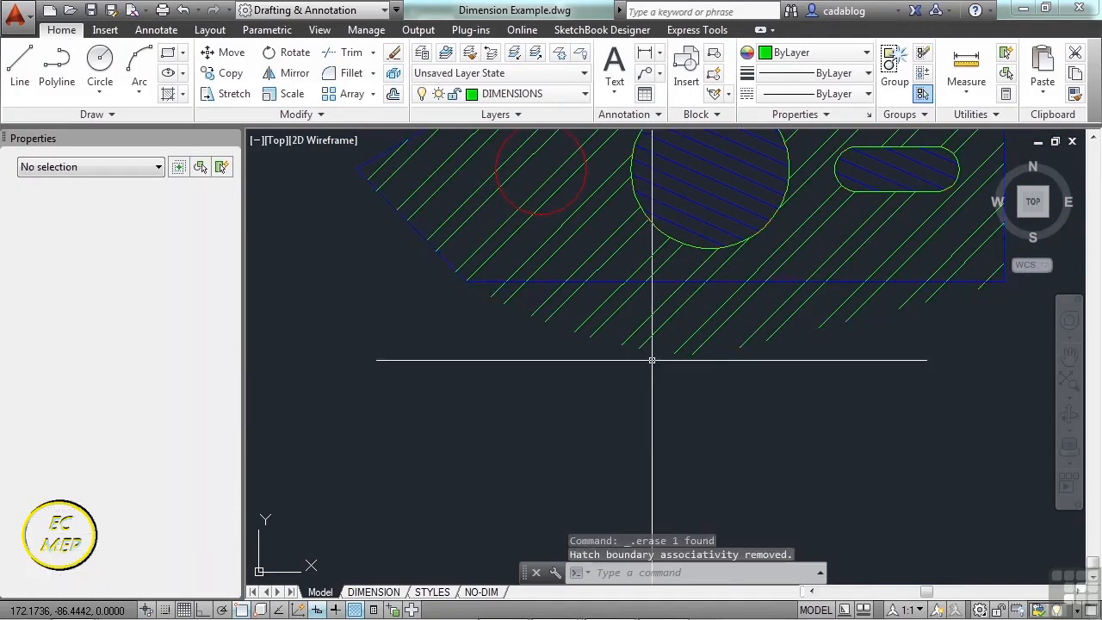
scroll(563, 365, "down", 2)
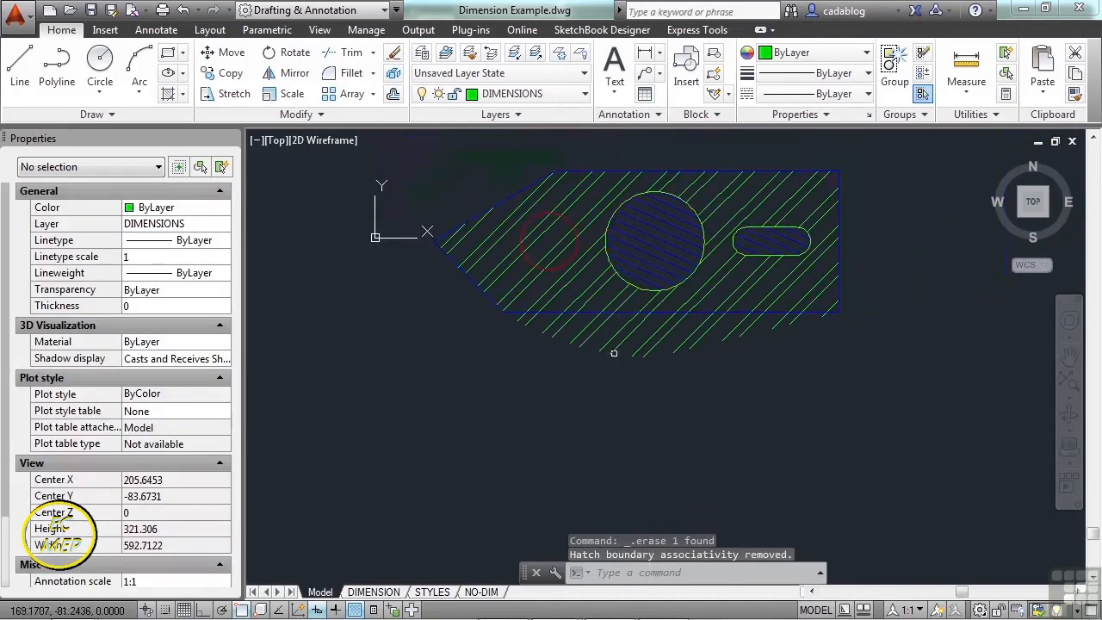
key("ctrl+z")
key("ctrl+z")
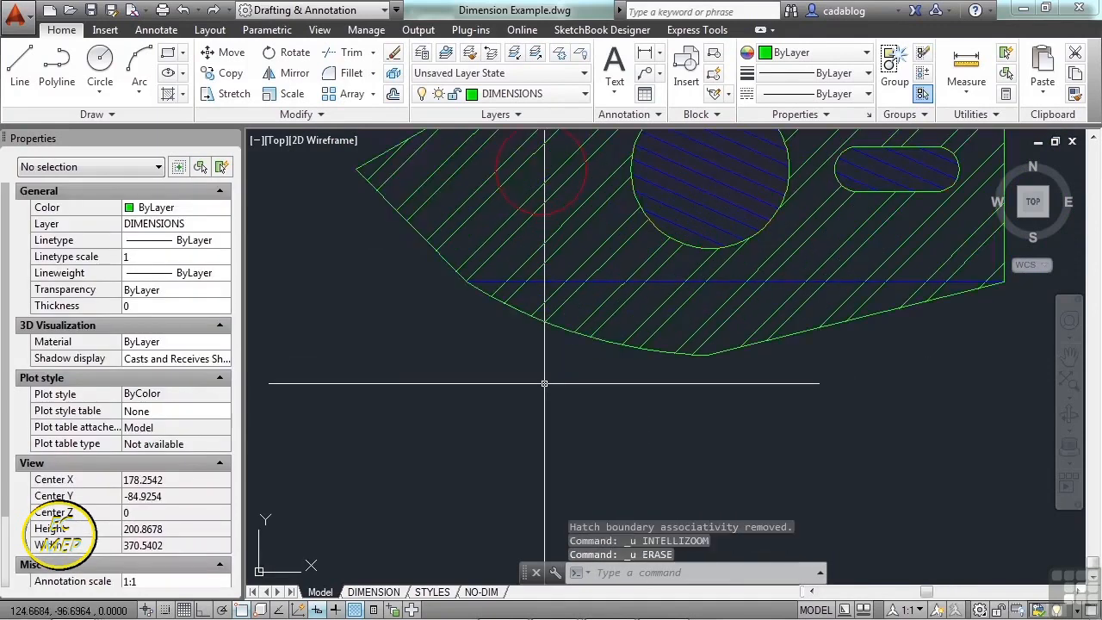
left_click(656, 321)
left_click(625, 315)
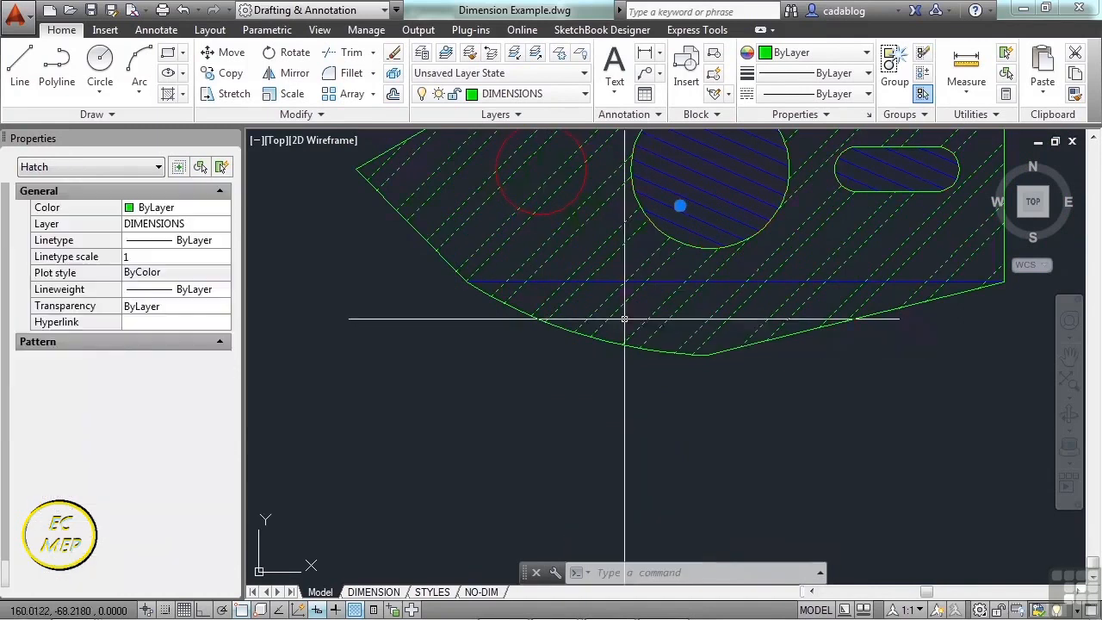
key("Delete")
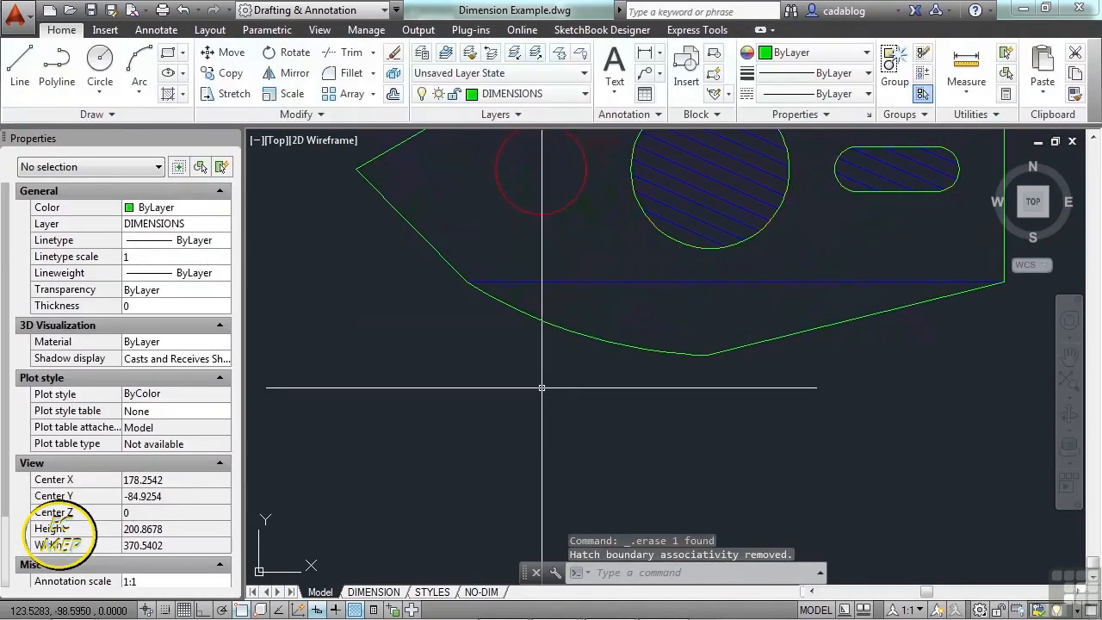
scroll(543, 396, "down", 2)
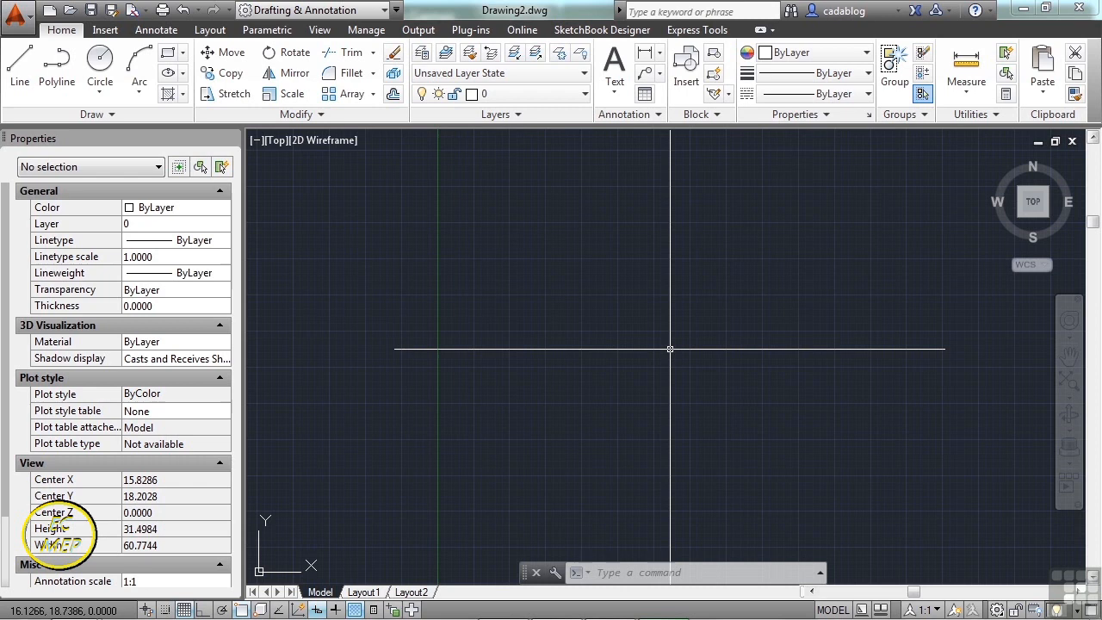
- Open Project_Template.dwg and zoom into its D-Size Layout sheet, showing the Annotate ribbon
type("un")
key("Return")
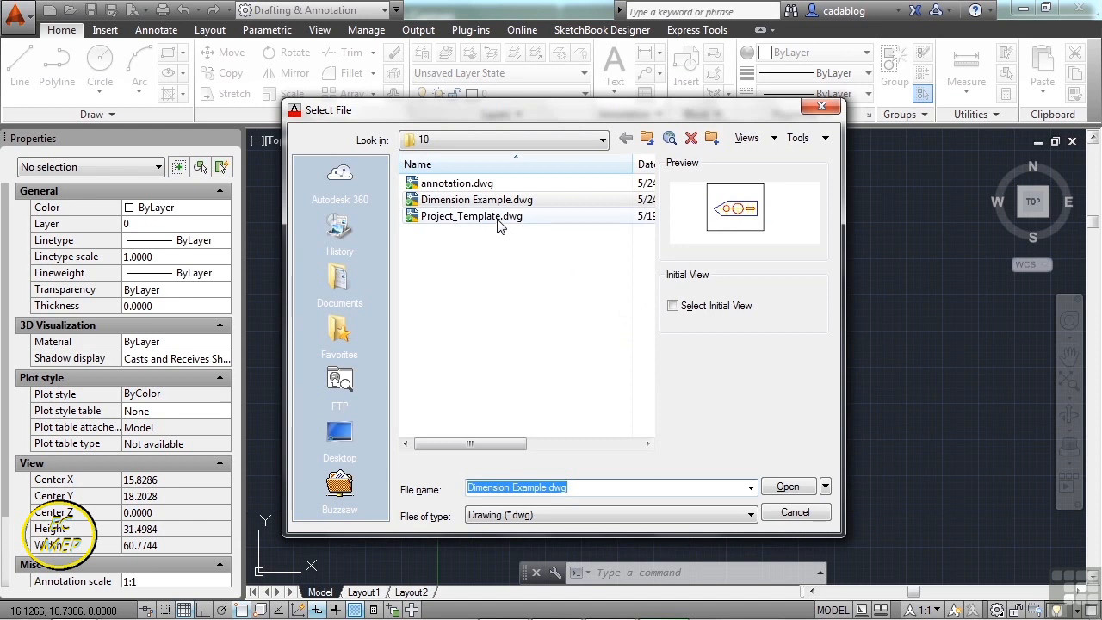
left_click(500, 217)
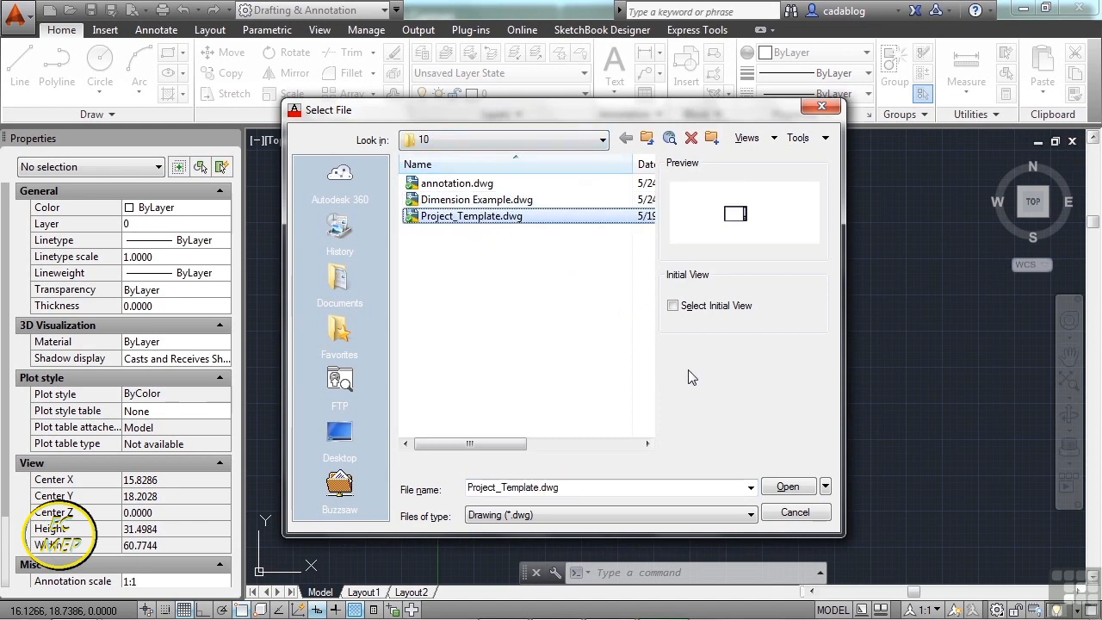
left_click(780, 487)
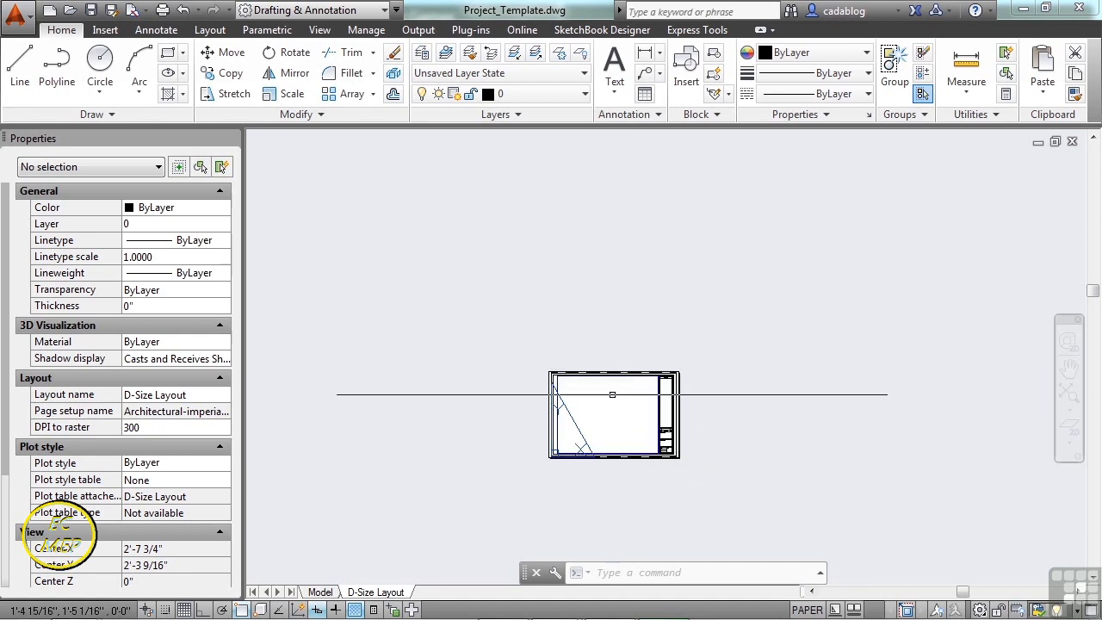
middle_click_drag(609, 400, 618, 338)
scroll(617, 338, "up", 4)
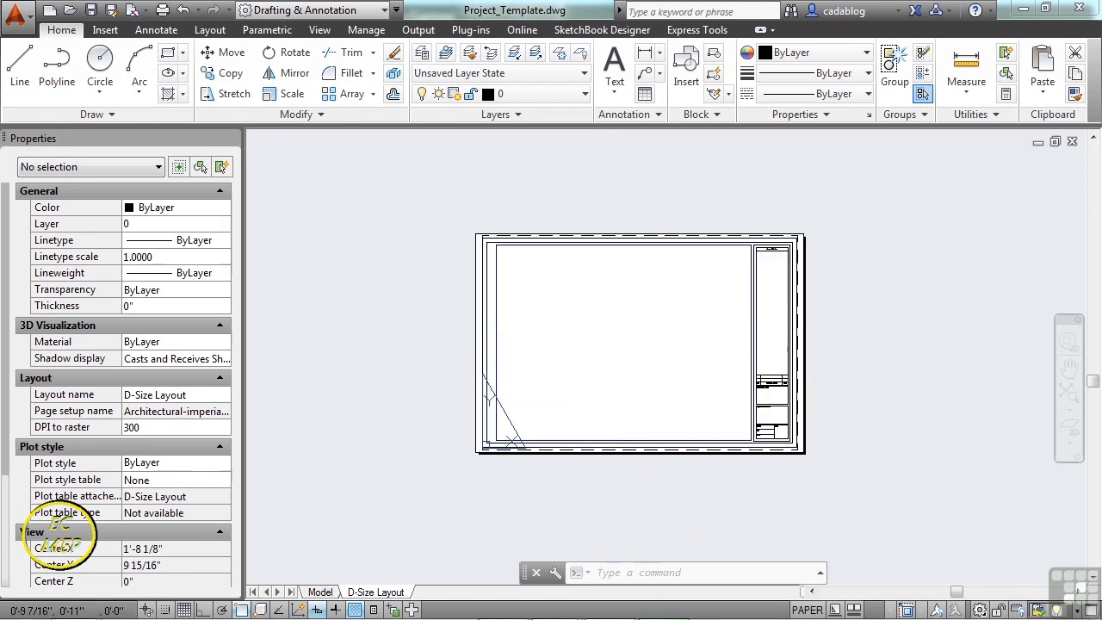
left_click(162, 33)
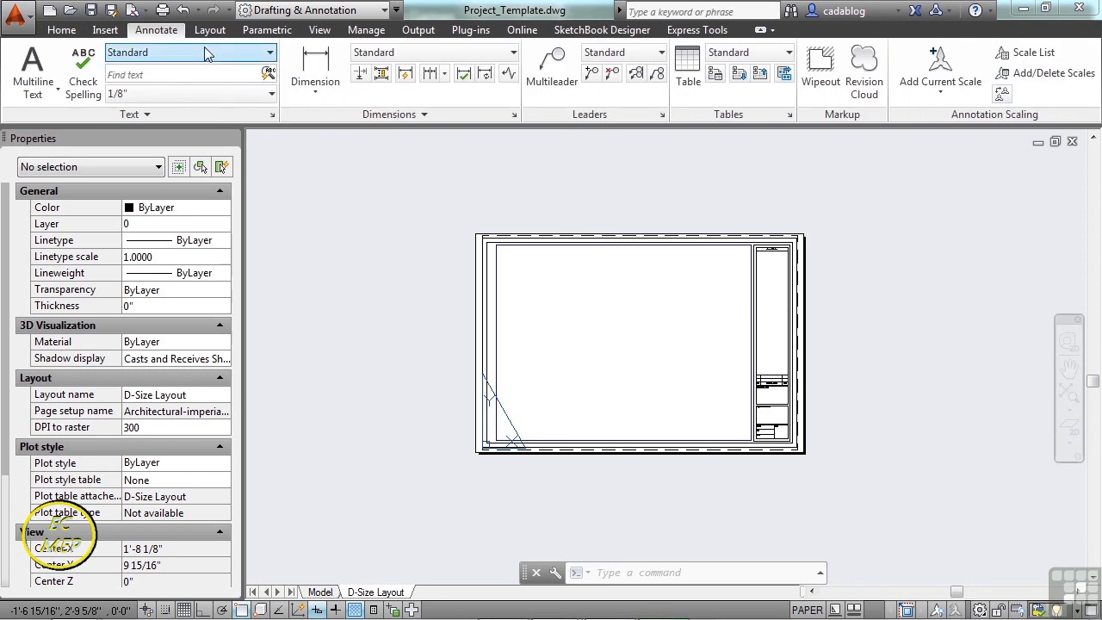
- Open the Text Style dialog and create a new style named Notes
left_click(250, 55)
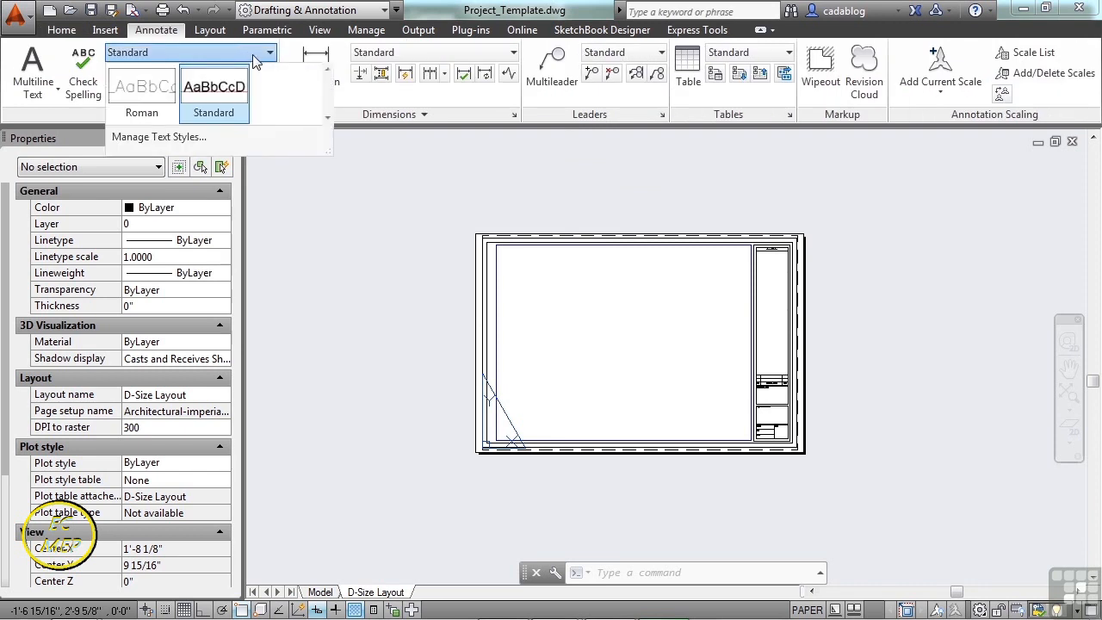
left_click(389, 190)
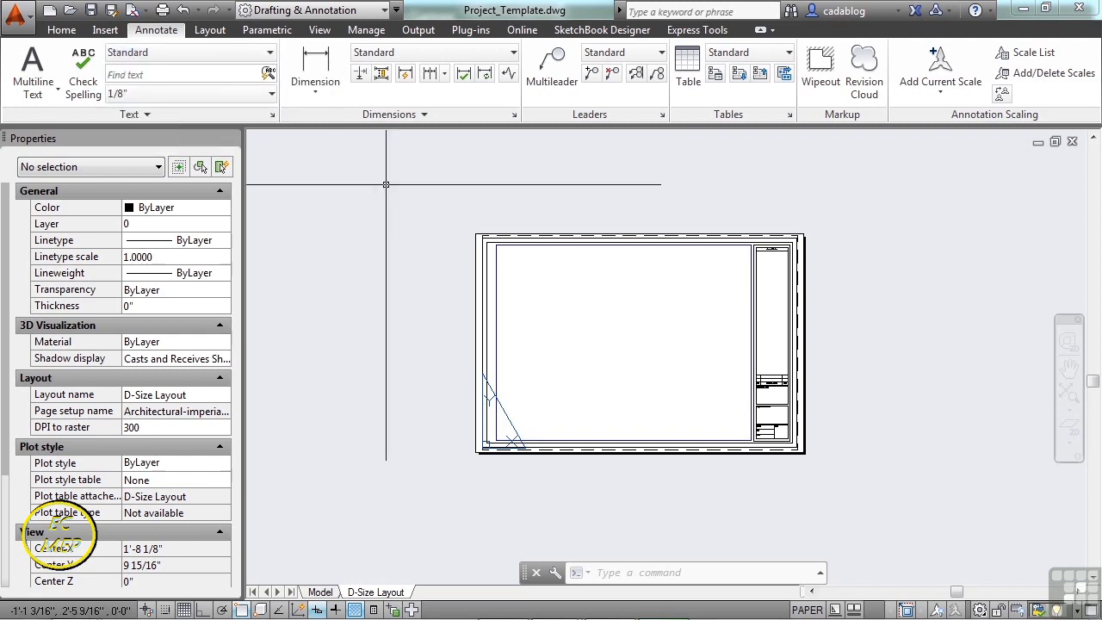
left_click(273, 118)
left_click(272, 114)
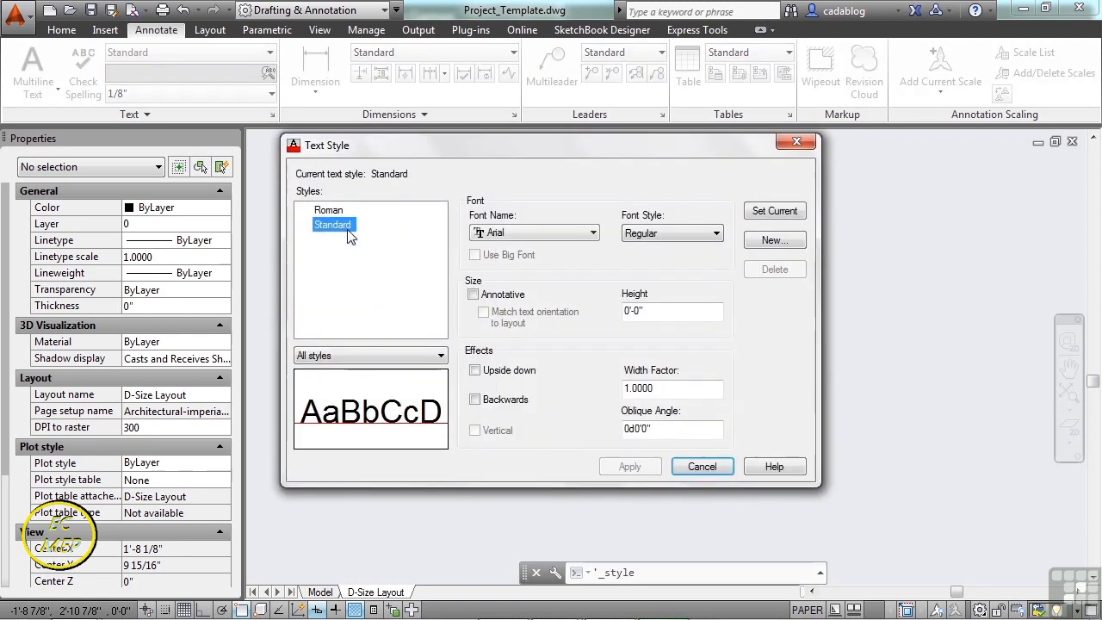
left_click_drag(533, 149, 546, 149)
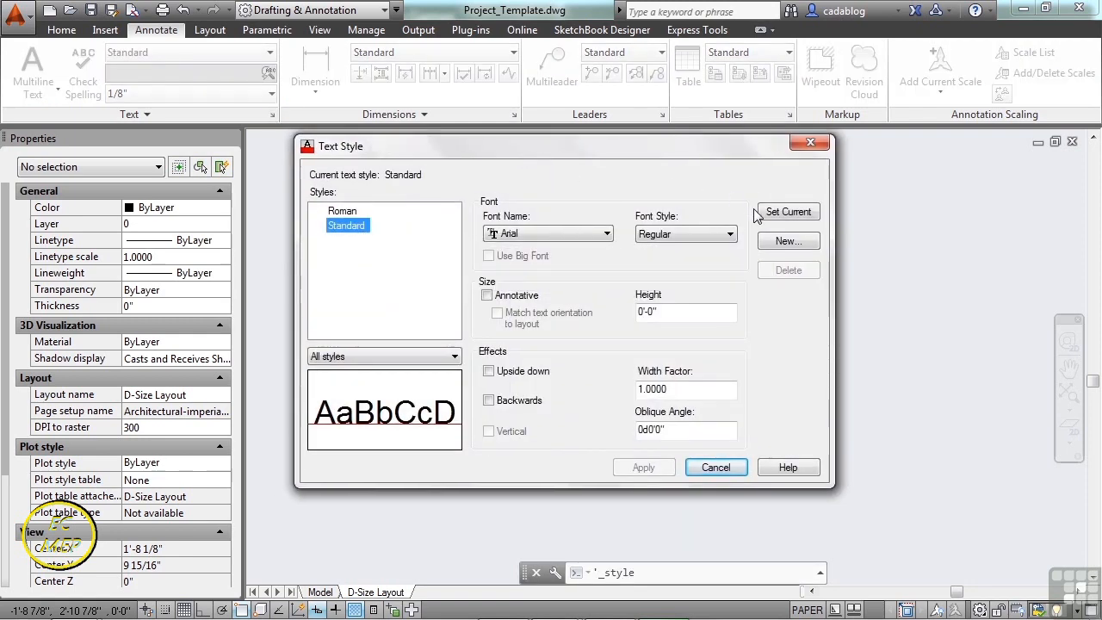
left_click(787, 242)
type("Notes")
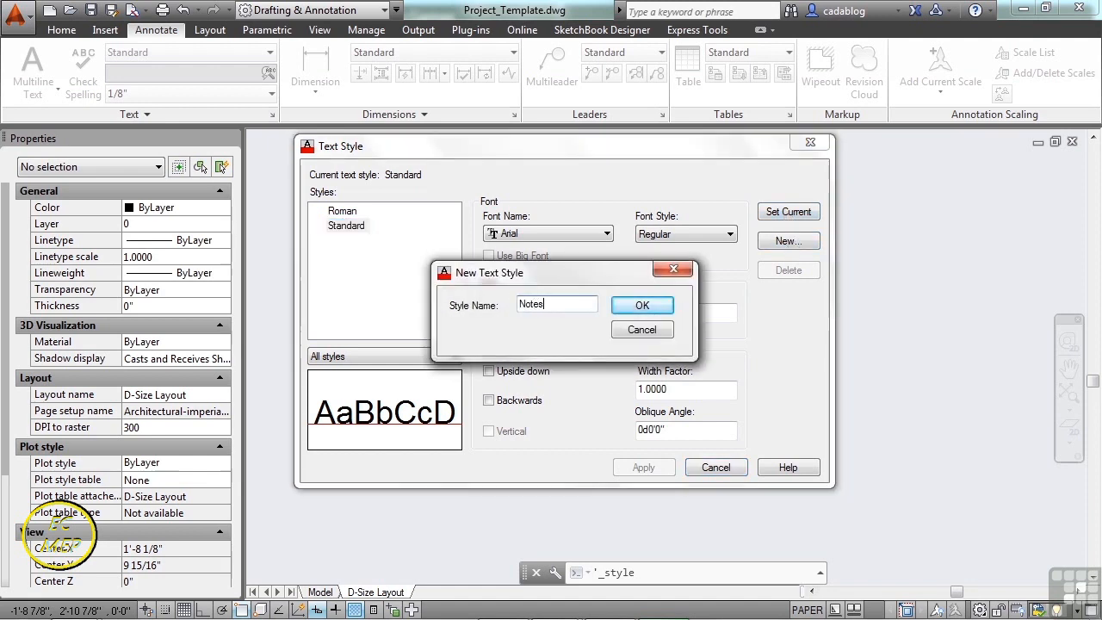
left_click(651, 312)
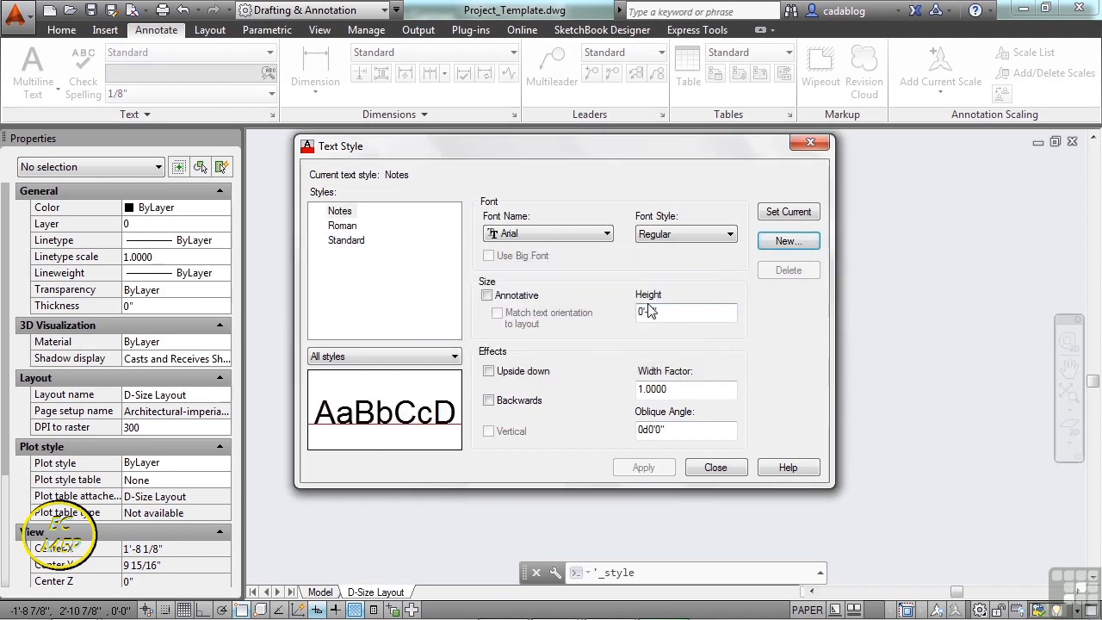
- Give Notes Arial Regular at 1/8" height, make it current, and apply
left_click(342, 226)
left_click(347, 240)
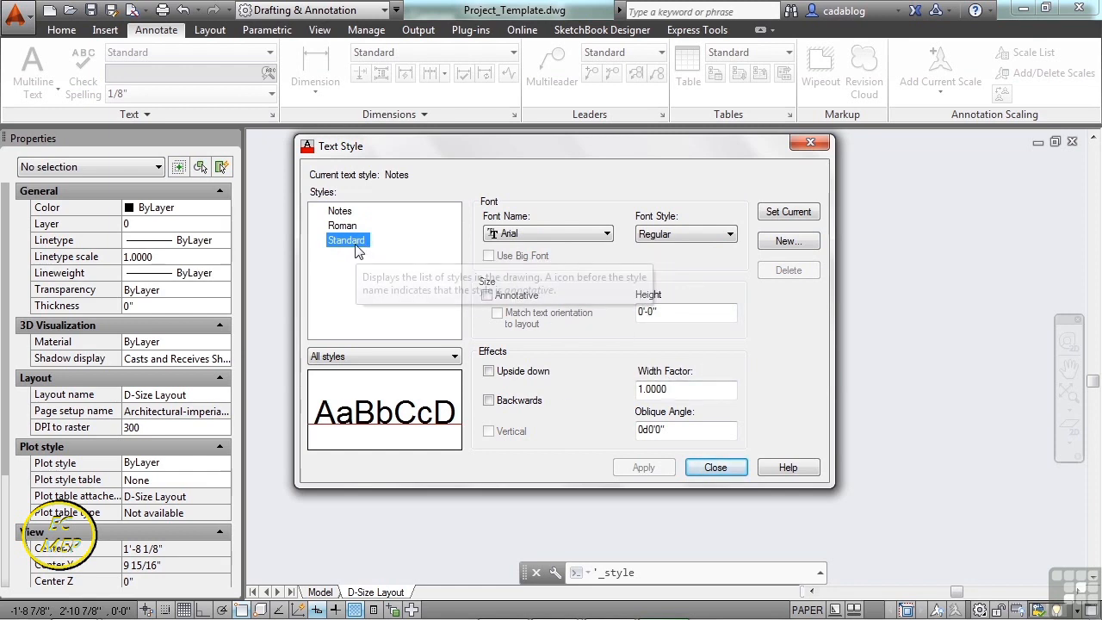
left_click(340, 211)
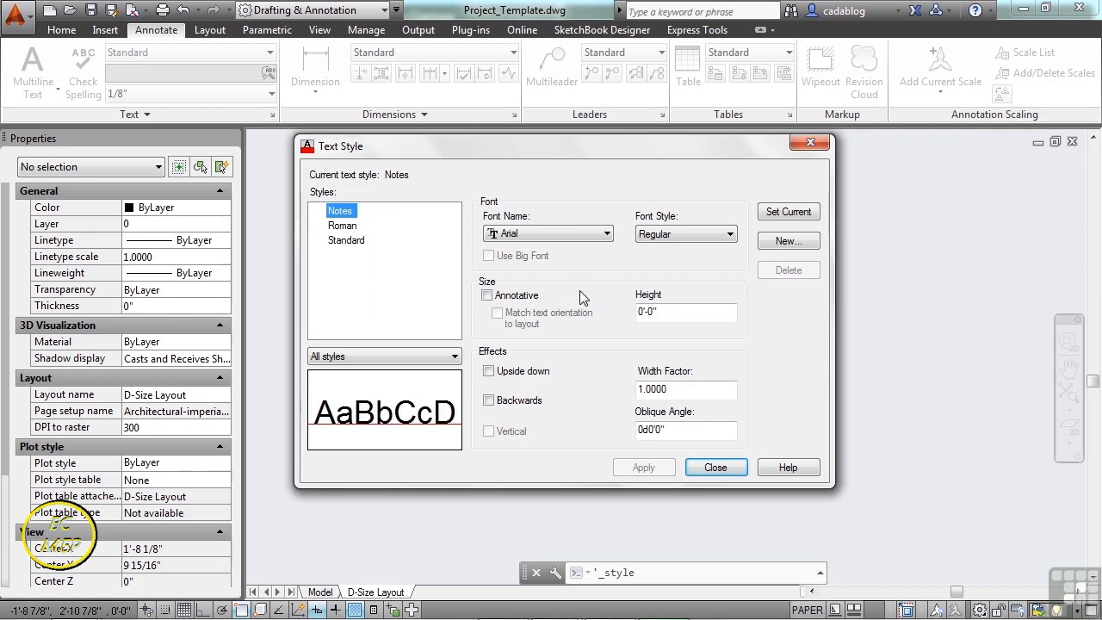
left_click(649, 312)
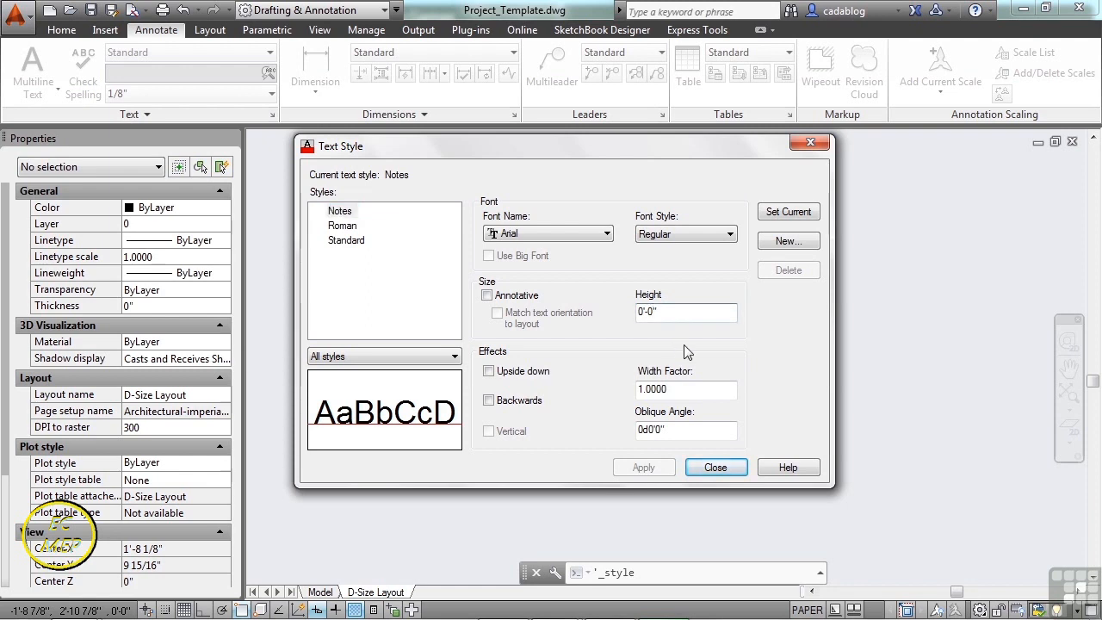
type("1/8")
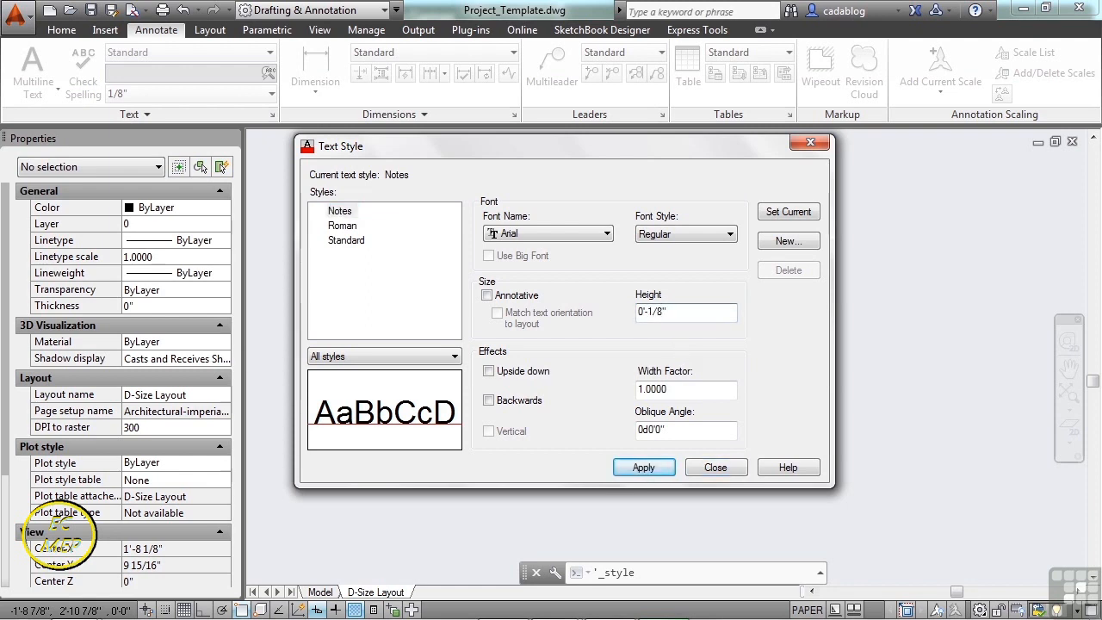
left_click(589, 236)
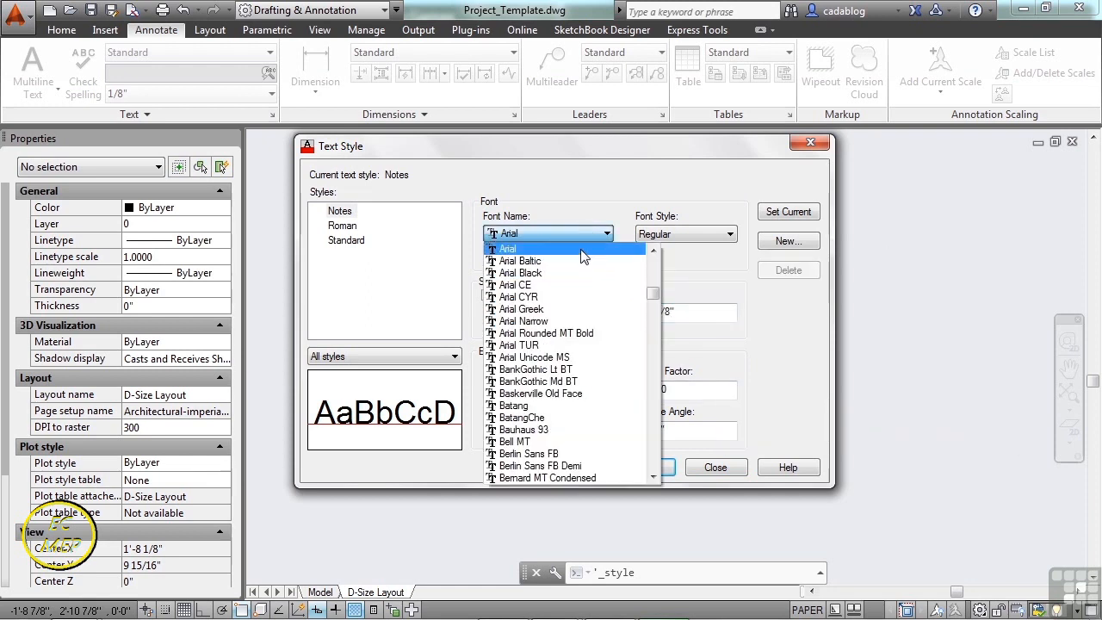
left_click(581, 250)
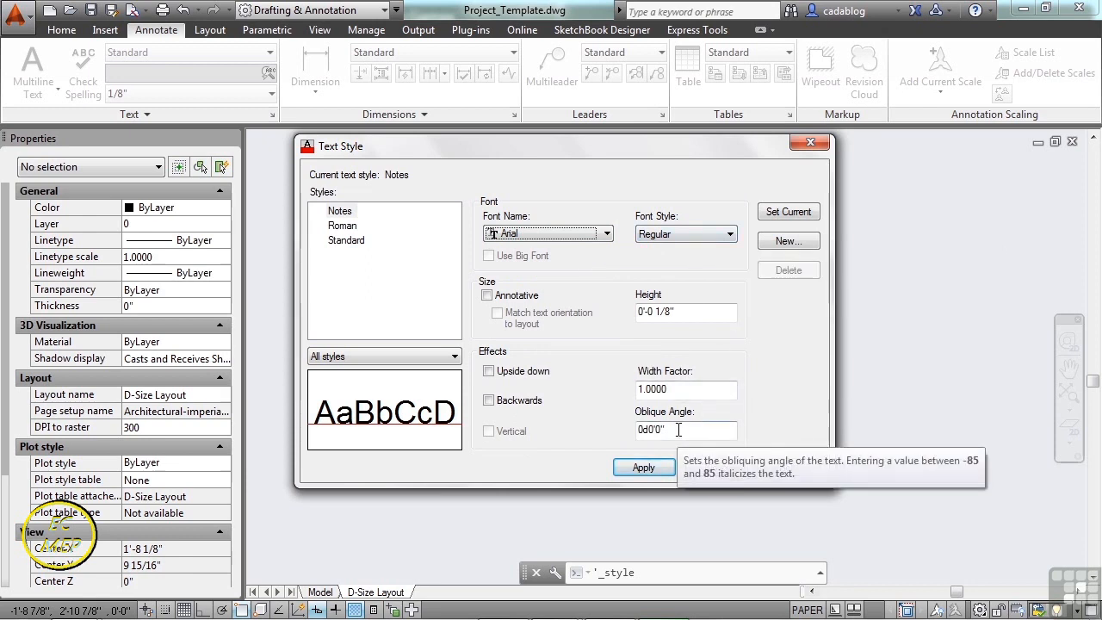
left_click(774, 216)
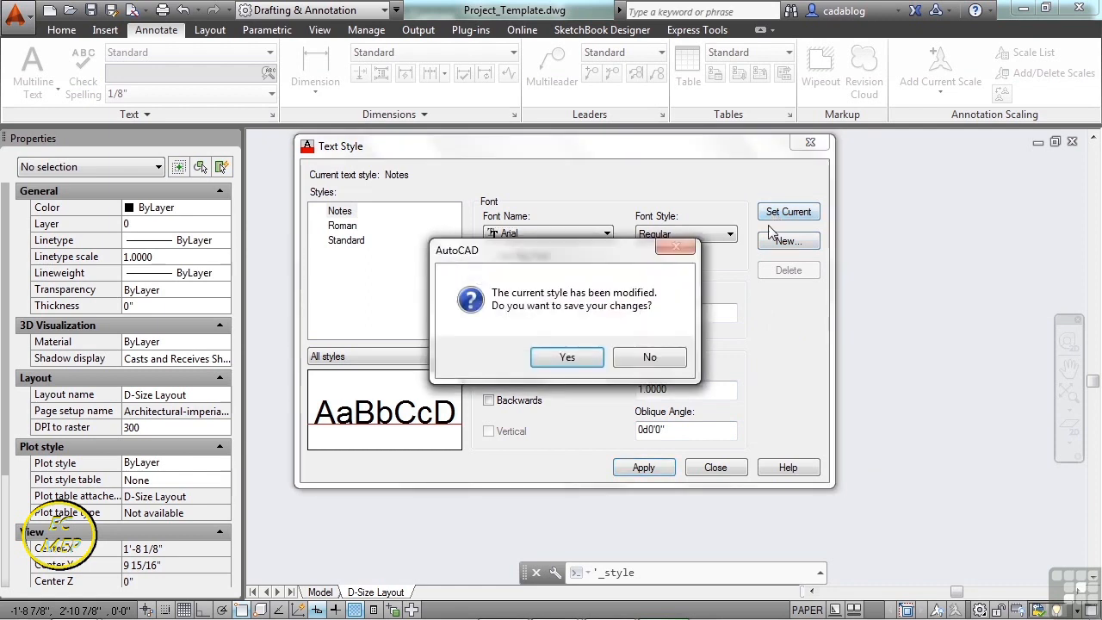
left_click(577, 354)
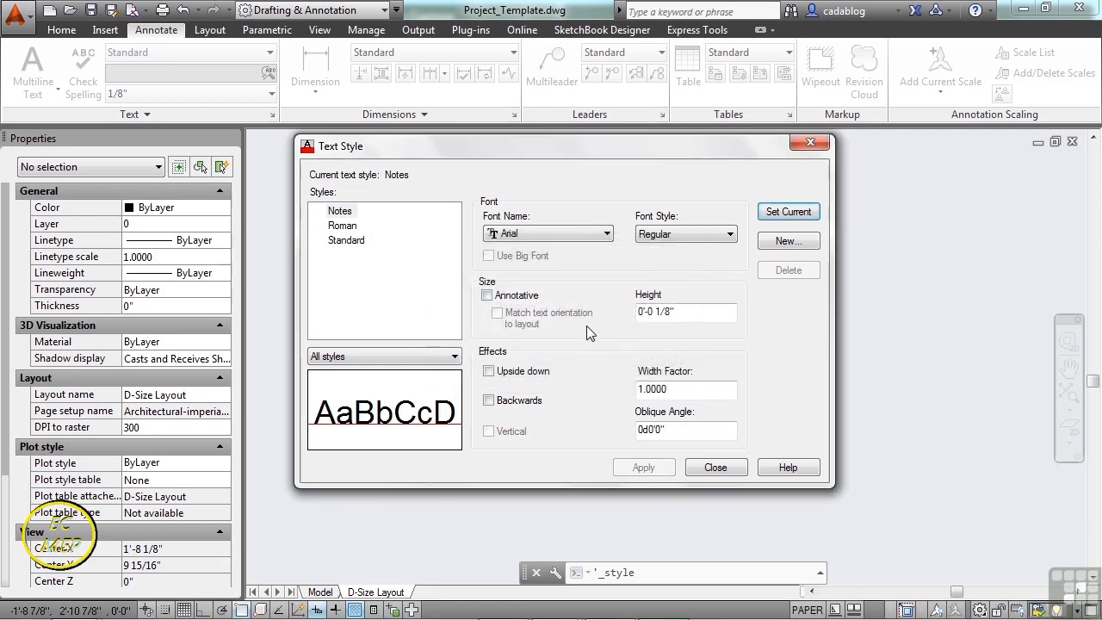
- Create a Header text style using Arial Bold at 3/16" height
left_click(780, 245)
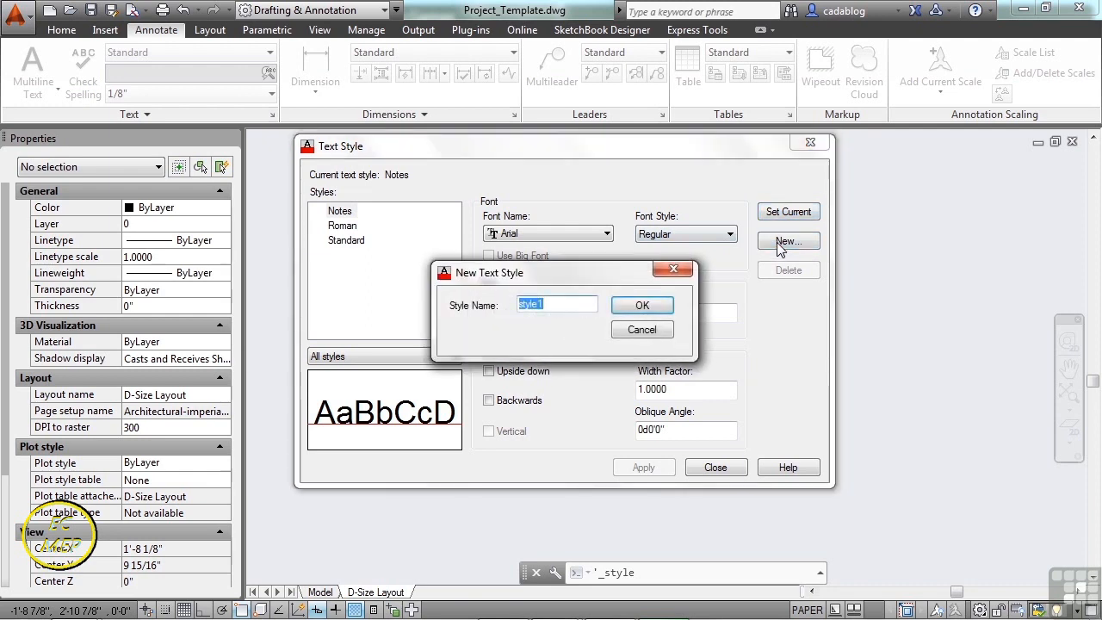
type("Header")
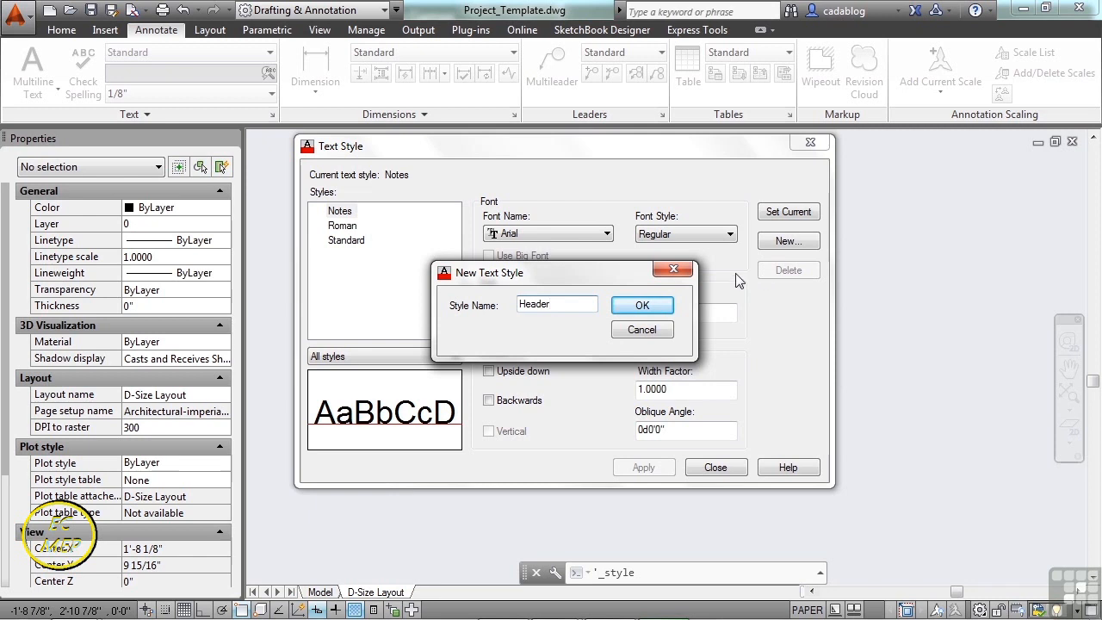
left_click(652, 307)
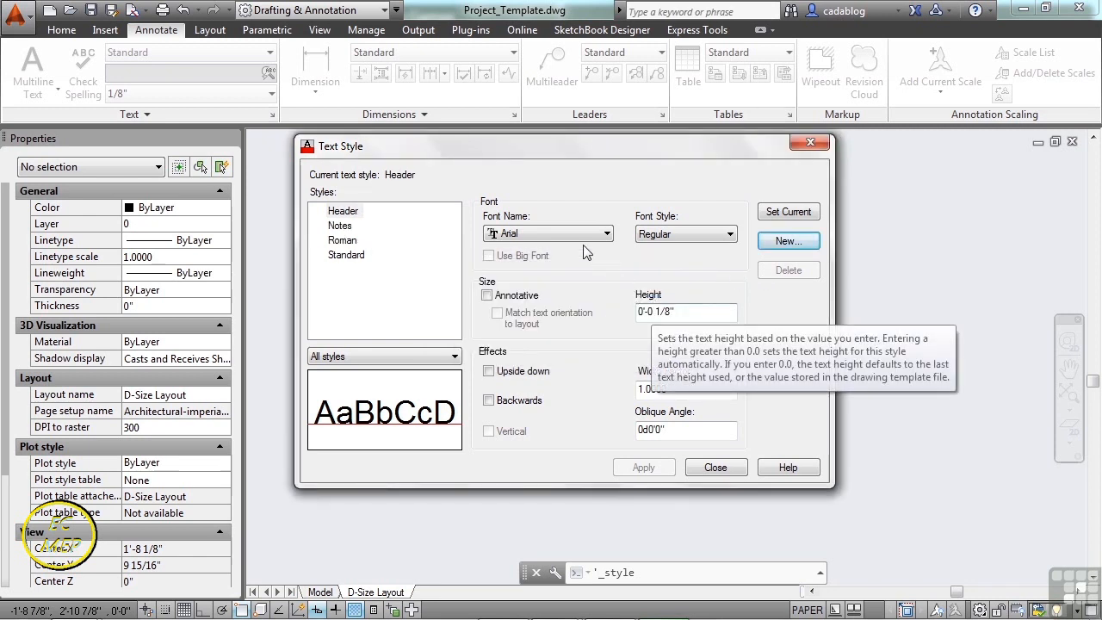
left_click(702, 235)
left_click(693, 250)
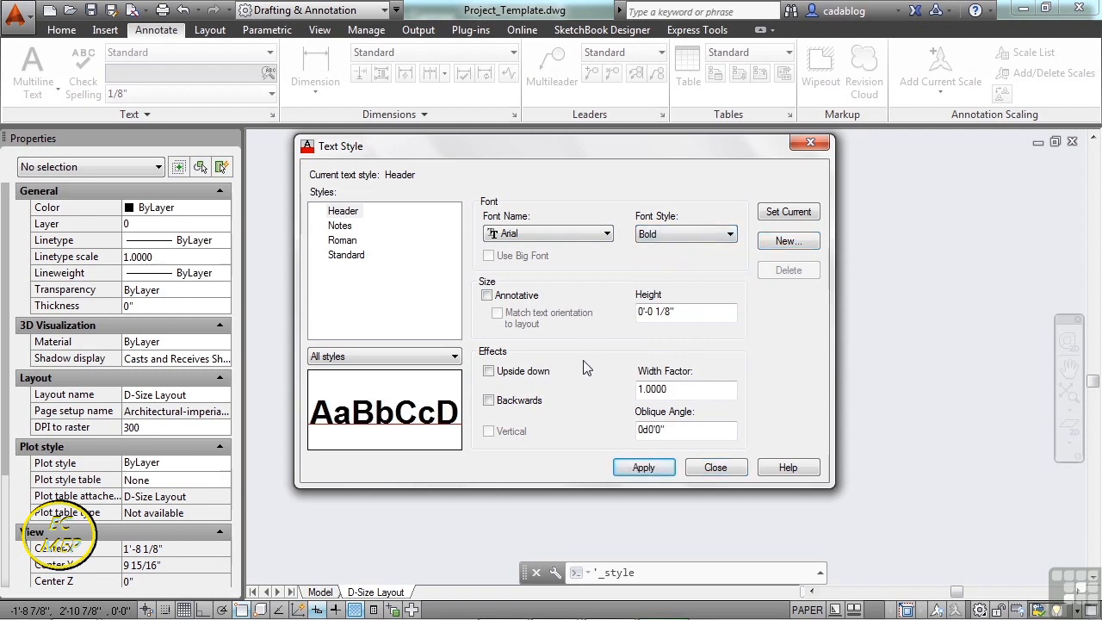
left_click(661, 313)
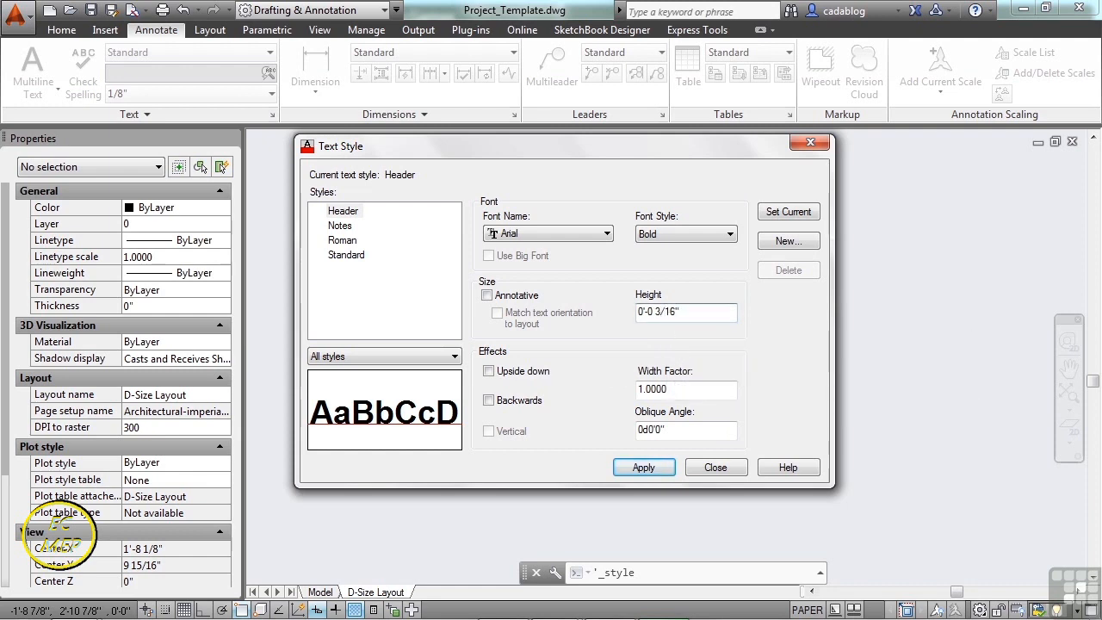
left_click(694, 390)
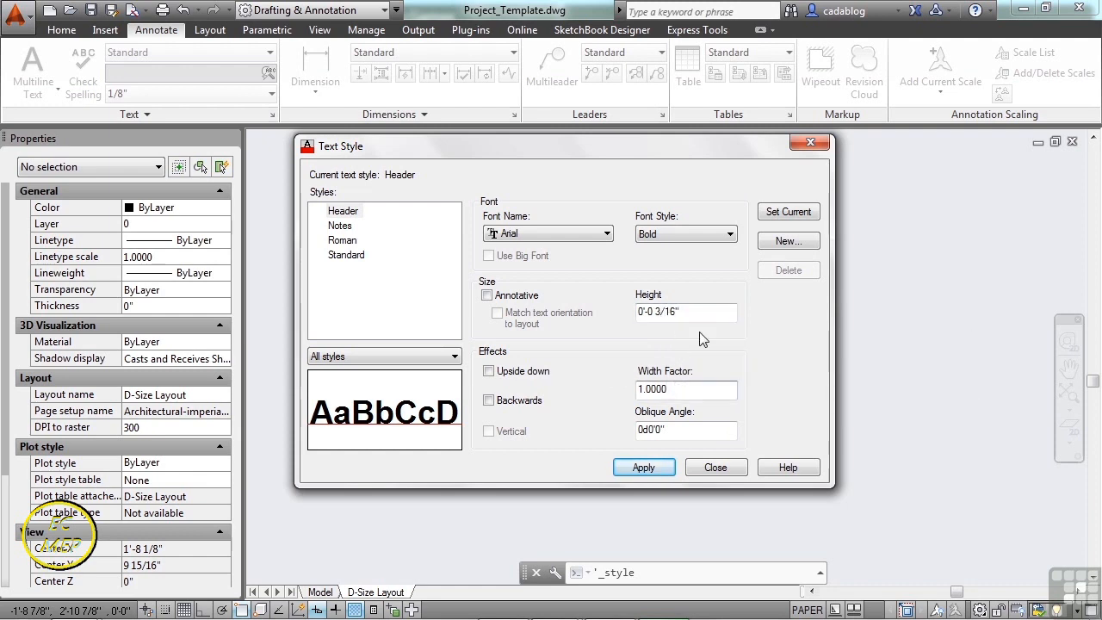
left_click(787, 242)
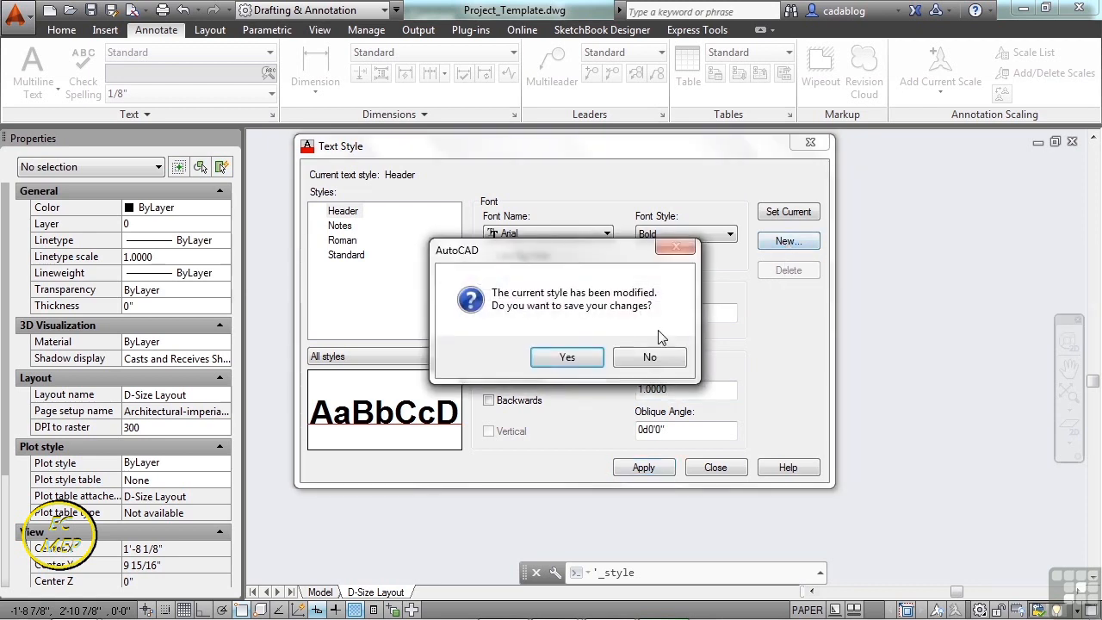
- Keep the Header style changes and create a new text style named Title
left_click(569, 357)
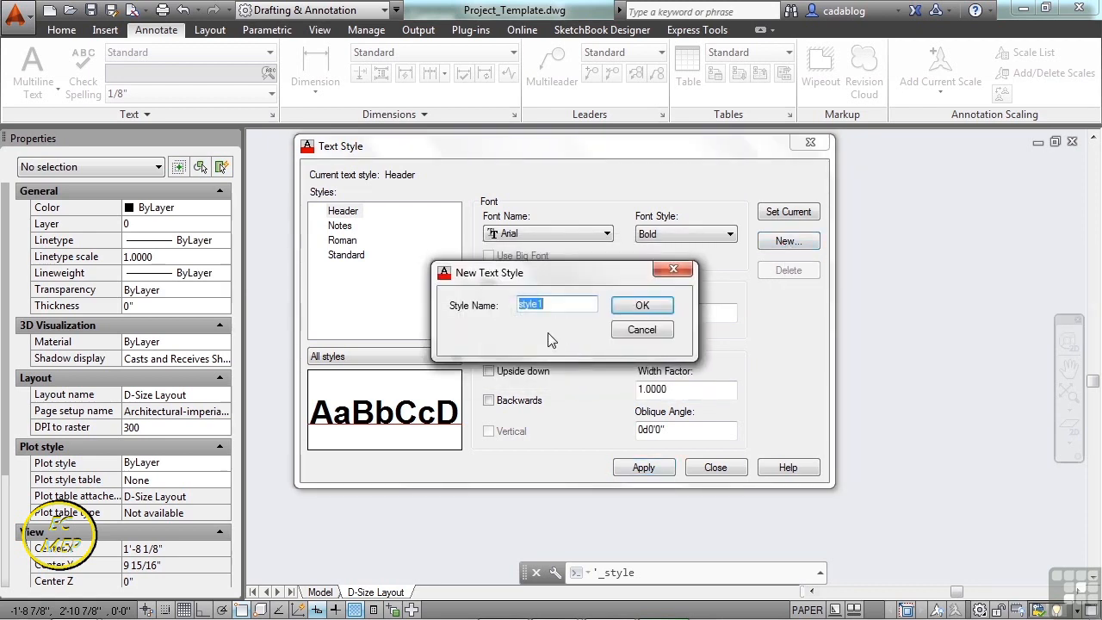
type("Ti")
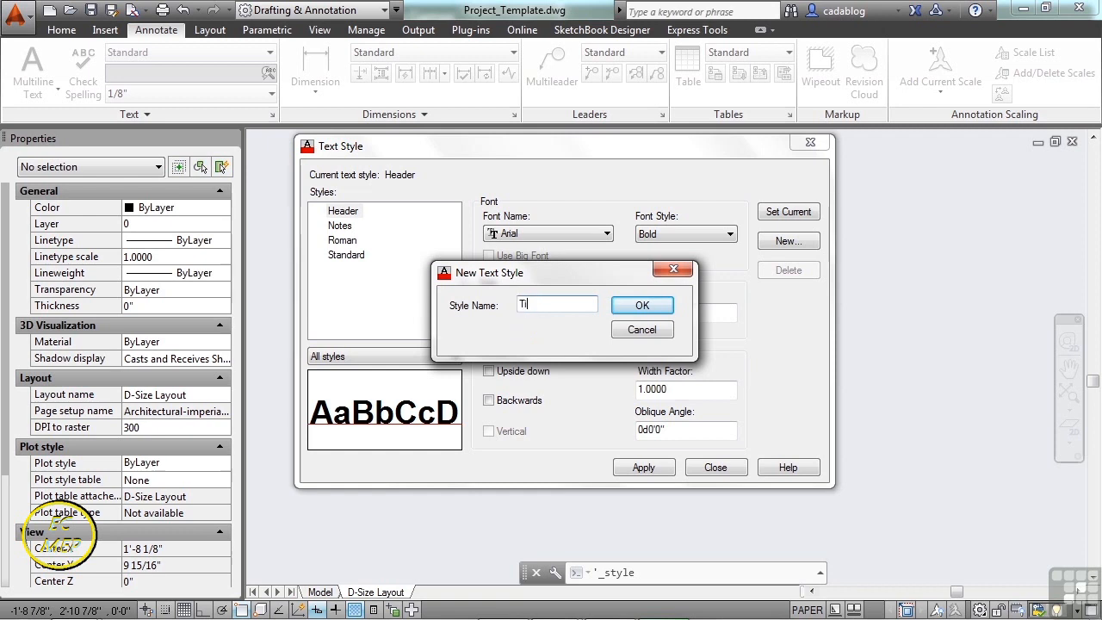
type("tle")
left_click(642, 305)
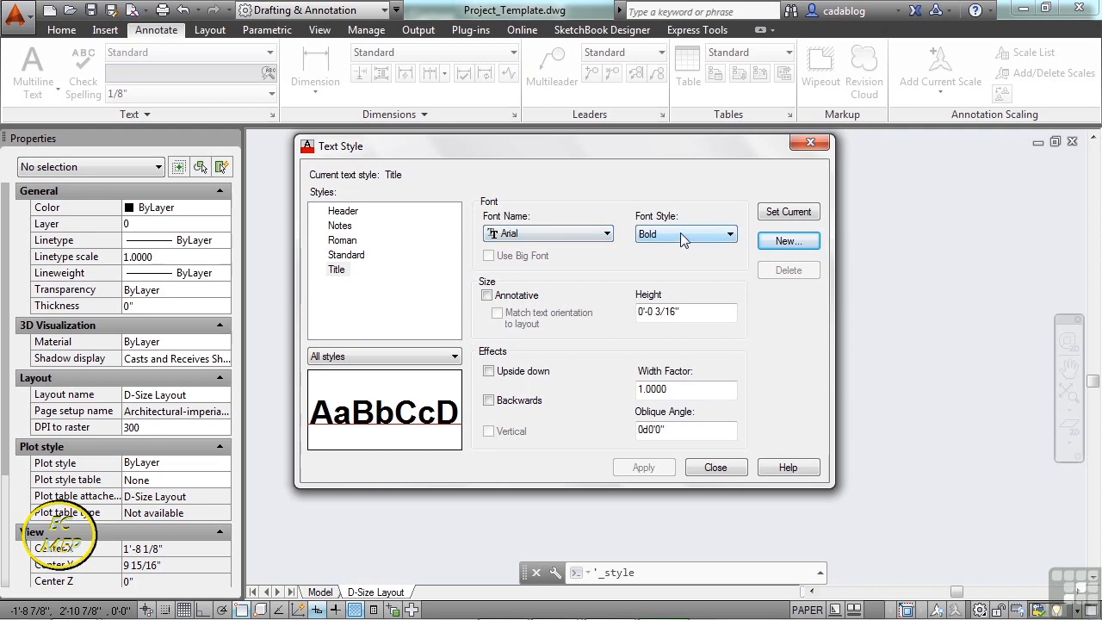
- Change the Title style height from 3/16" to 1/4", save it and make it current
left_click(668, 311)
key("BackSpace")
key("BackSpace")
key("BackSpace")
key("BackSpace")
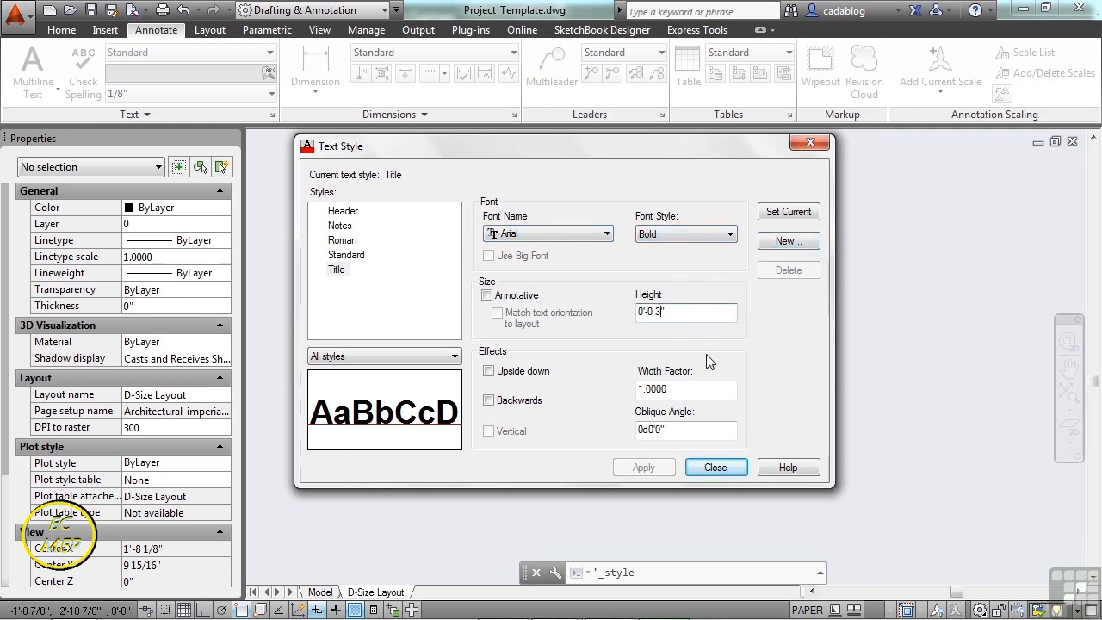
type("1/4")
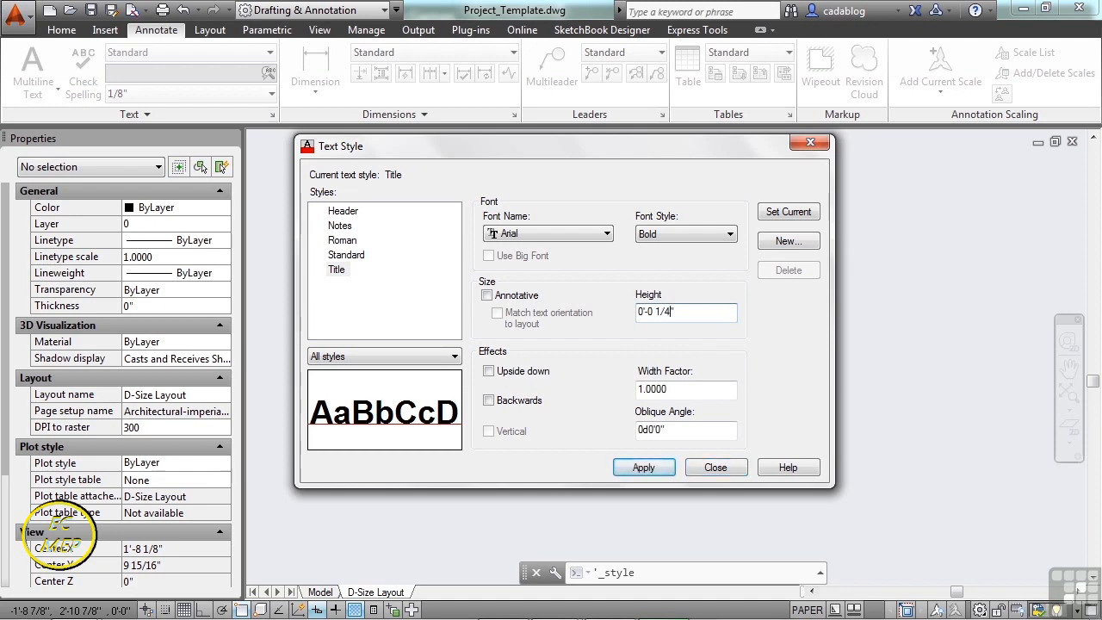
left_click(784, 213)
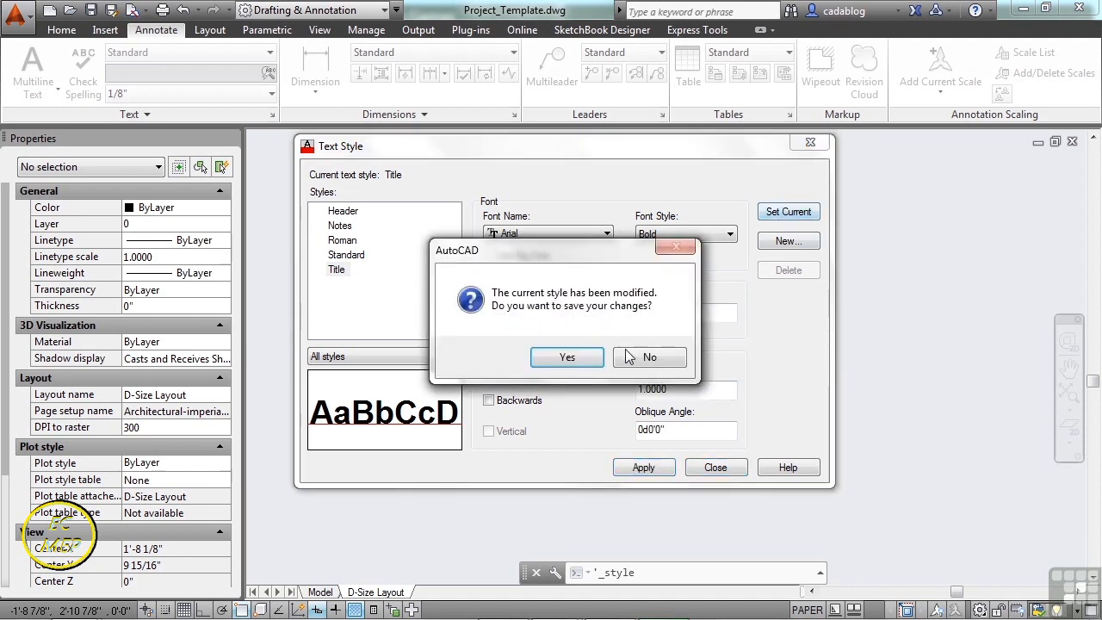
left_click(564, 356)
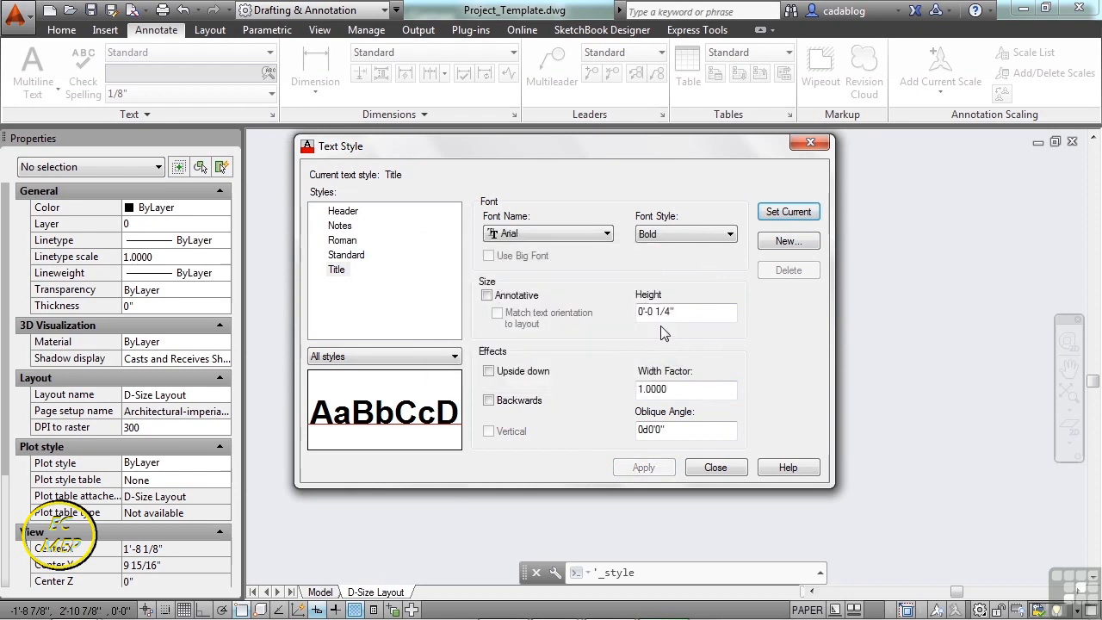
- Make Notes the current text style again
left_click(366, 256)
left_click(345, 226)
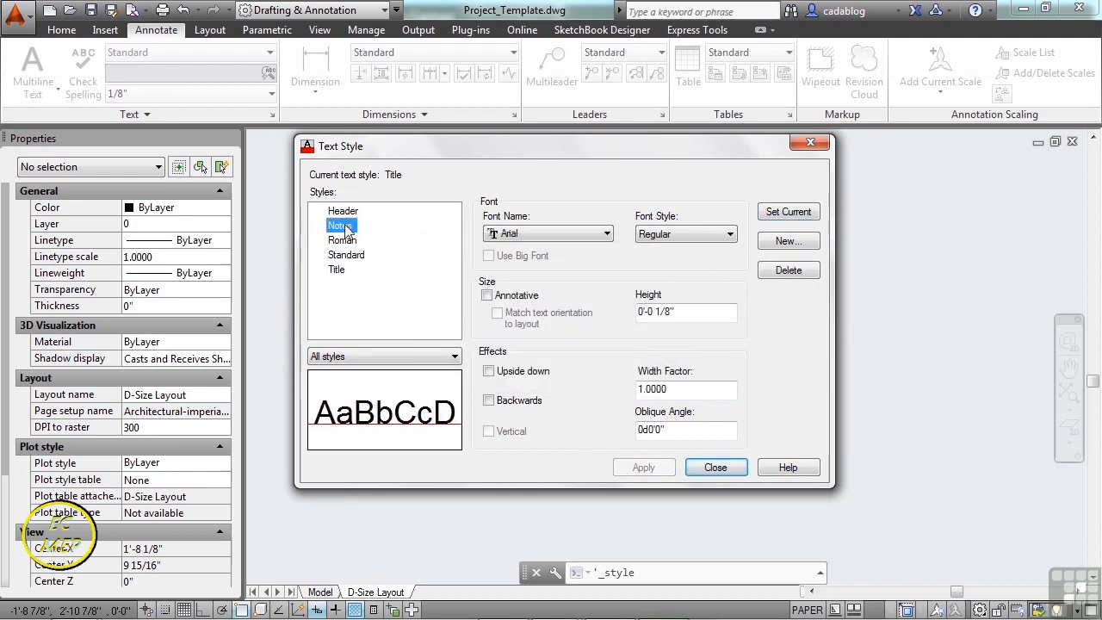
left_click(796, 215)
- Close Text Style and start a Standard-based dimension style named Architectural-Project
left_click(714, 467)
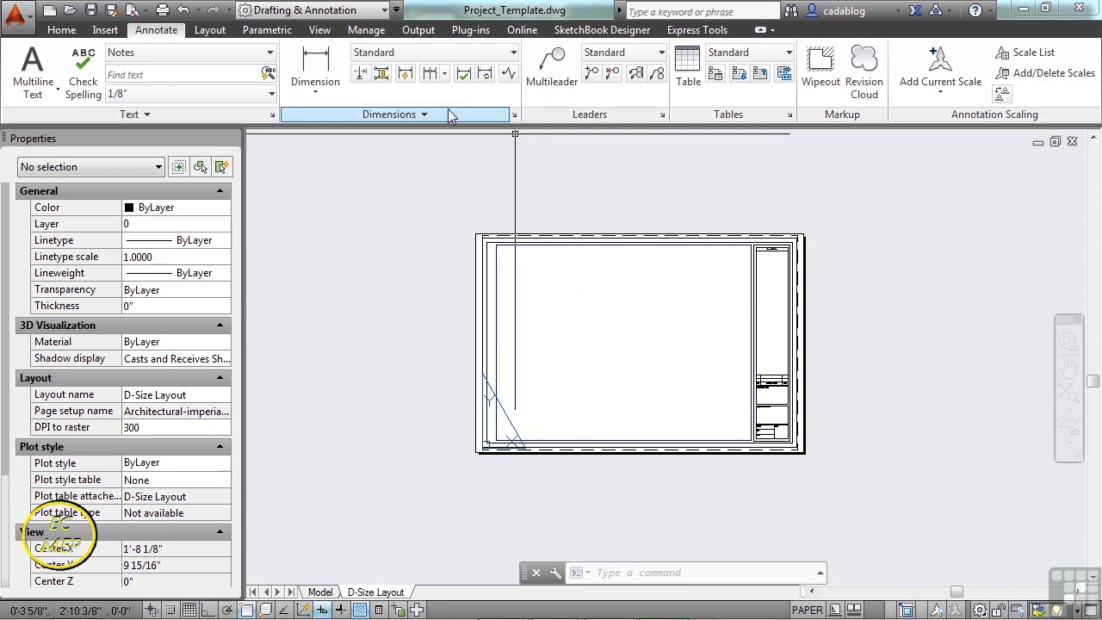
left_click(514, 115)
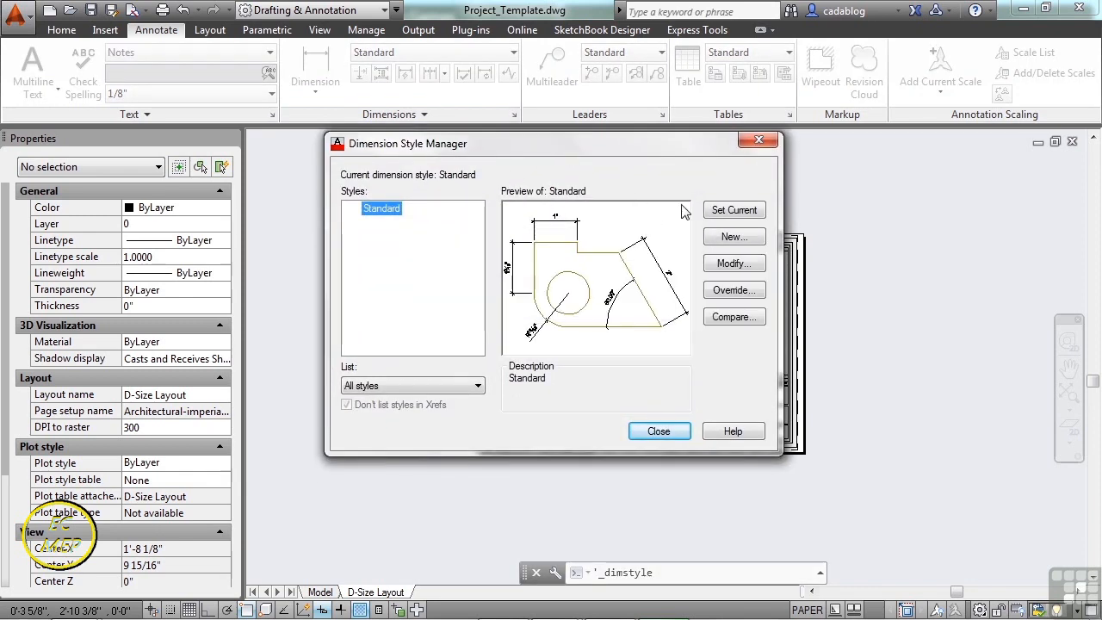
left_click(745, 242)
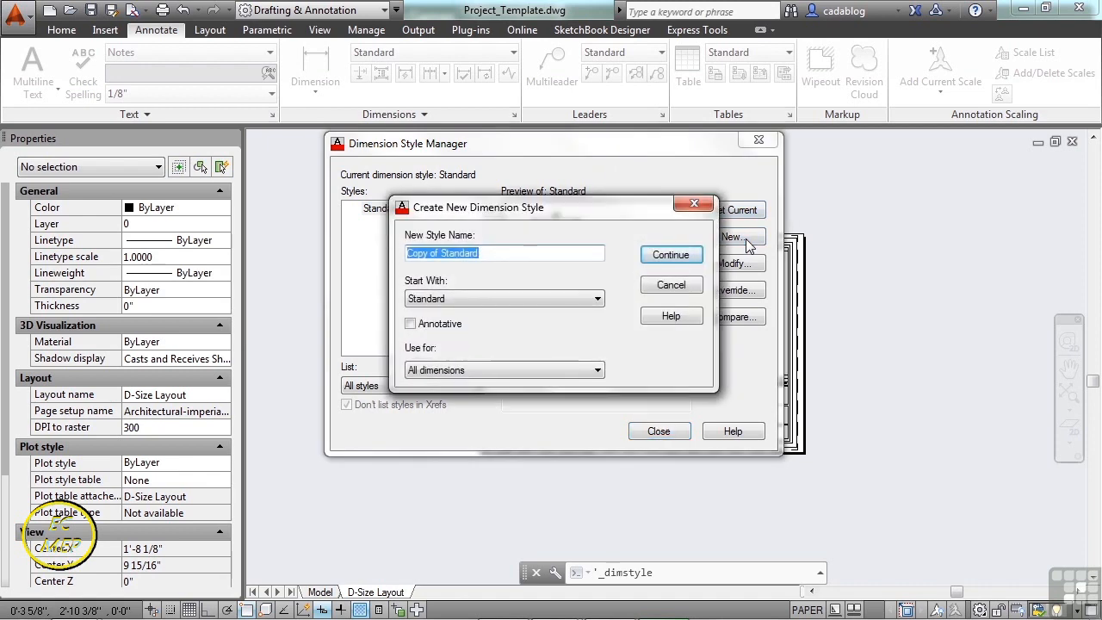
type("Archite")
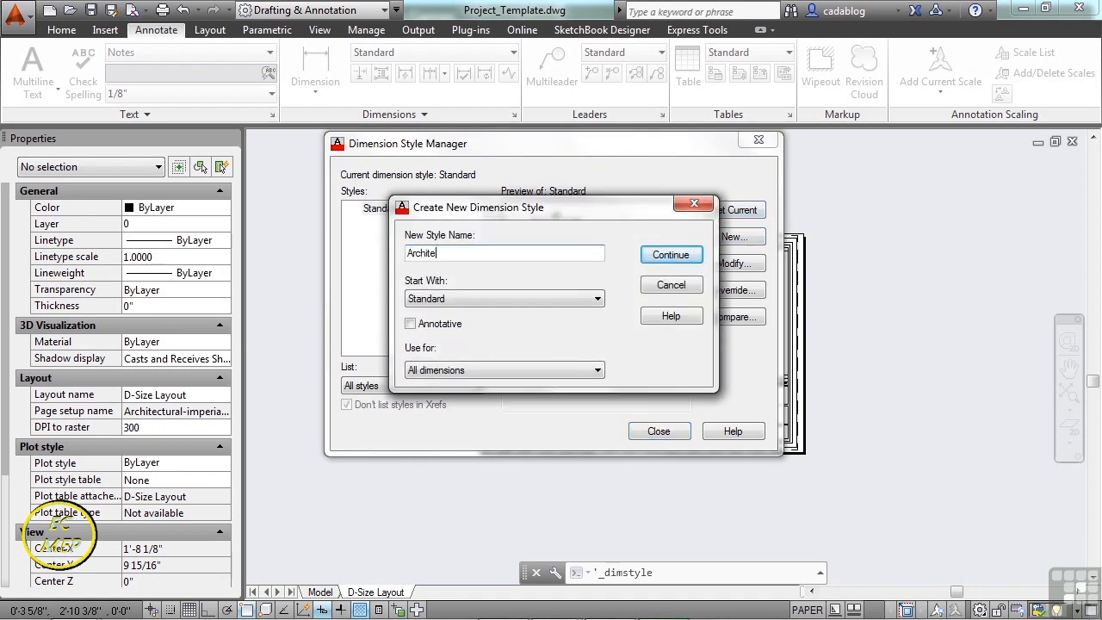
type("ctural")
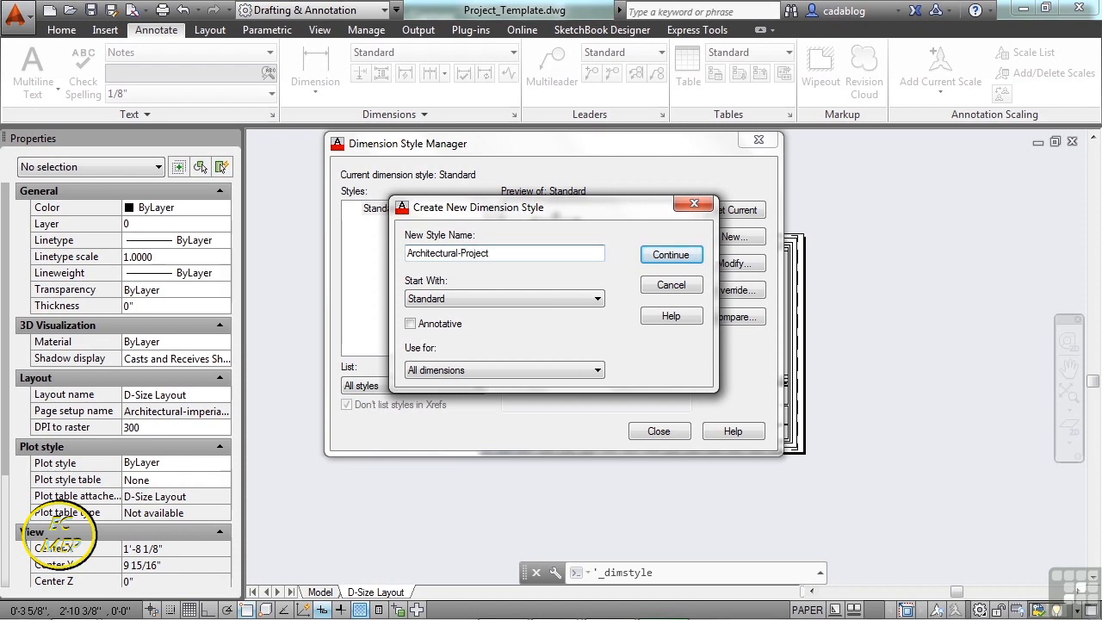
type("-Project")
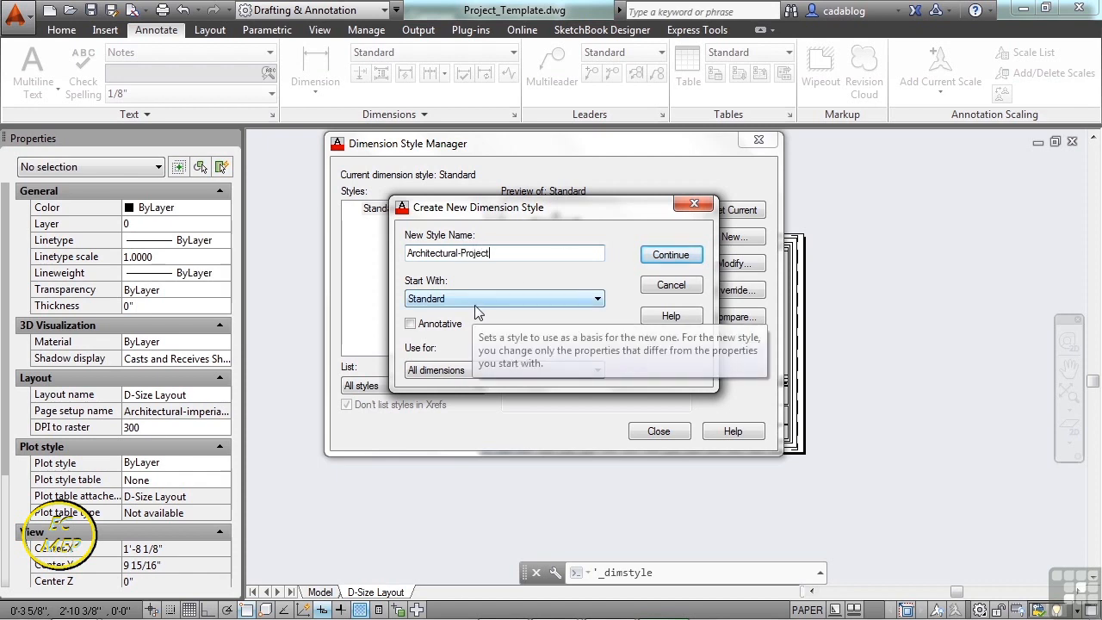
- Set the dimension line colour, linetype and lineweight to ByLayer
left_click(669, 256)
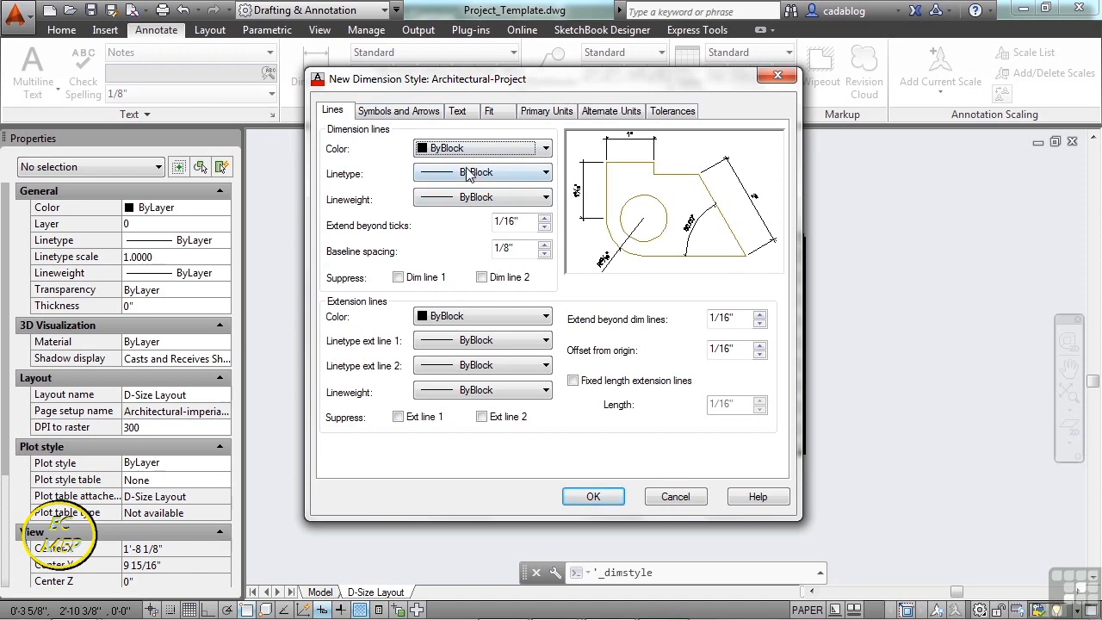
left_click(545, 150)
left_click(503, 165)
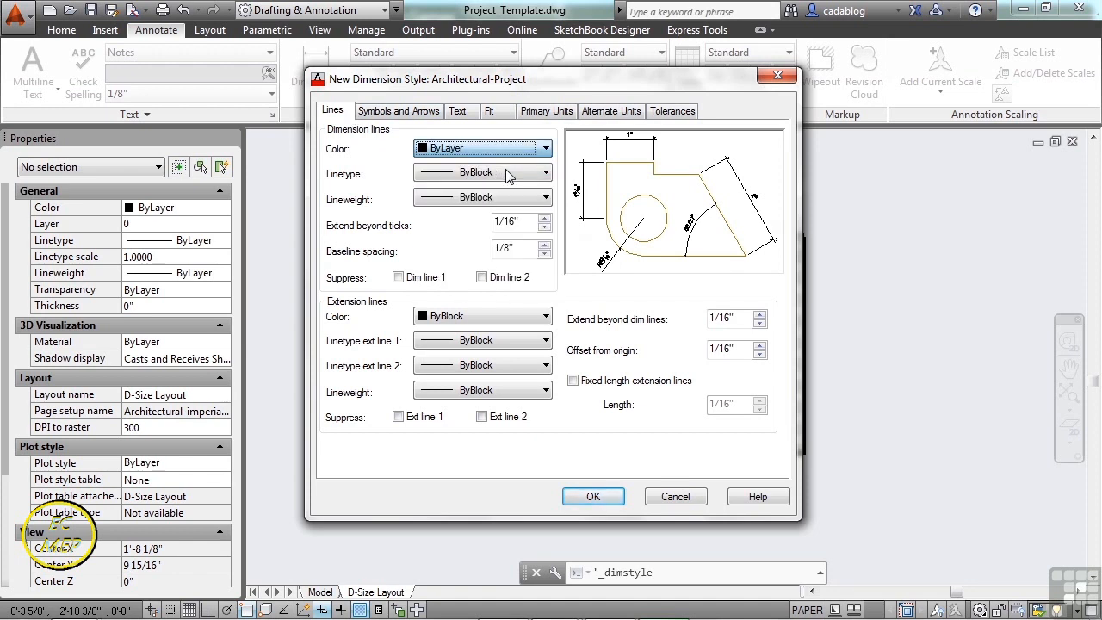
left_click(504, 173)
left_click(523, 191)
left_click(517, 199)
left_click(521, 214)
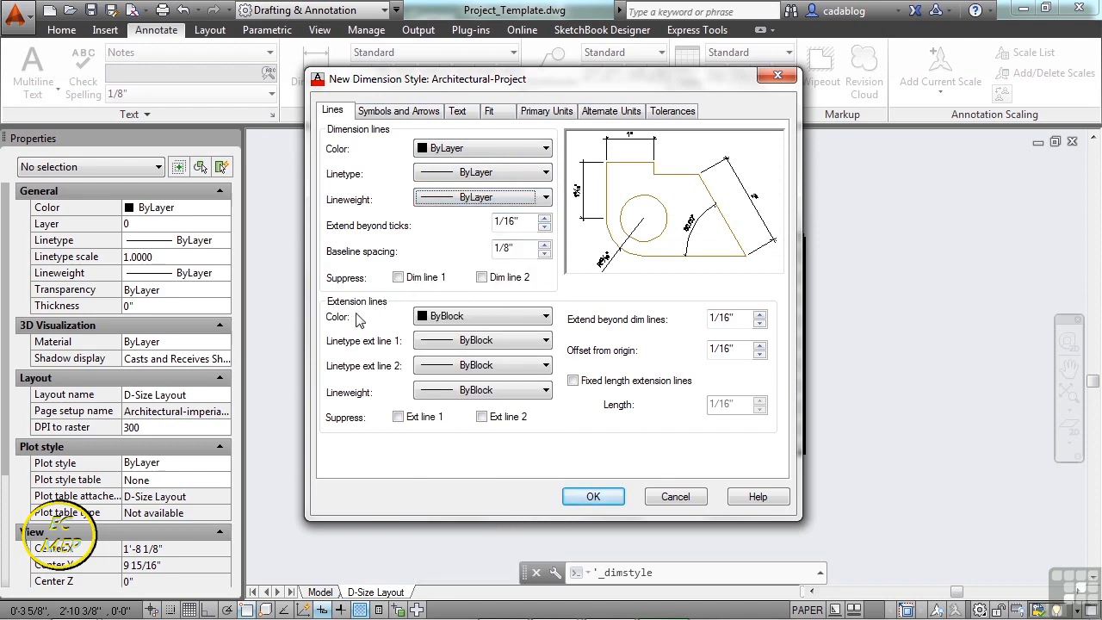
- Set extension line colour, both linetypes and lineweight to ByLayer, with 0" extend beyond ticks
left_click(545, 317)
left_click(534, 331)
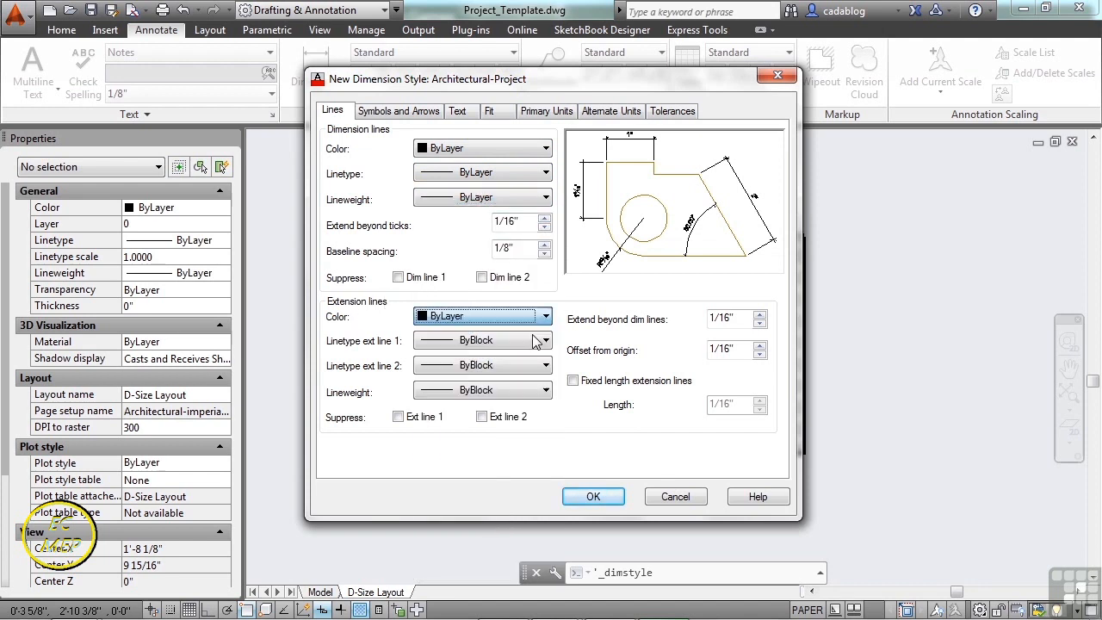
left_click(534, 344)
left_click(530, 356)
left_click(535, 365)
left_click(526, 384)
left_click(530, 394)
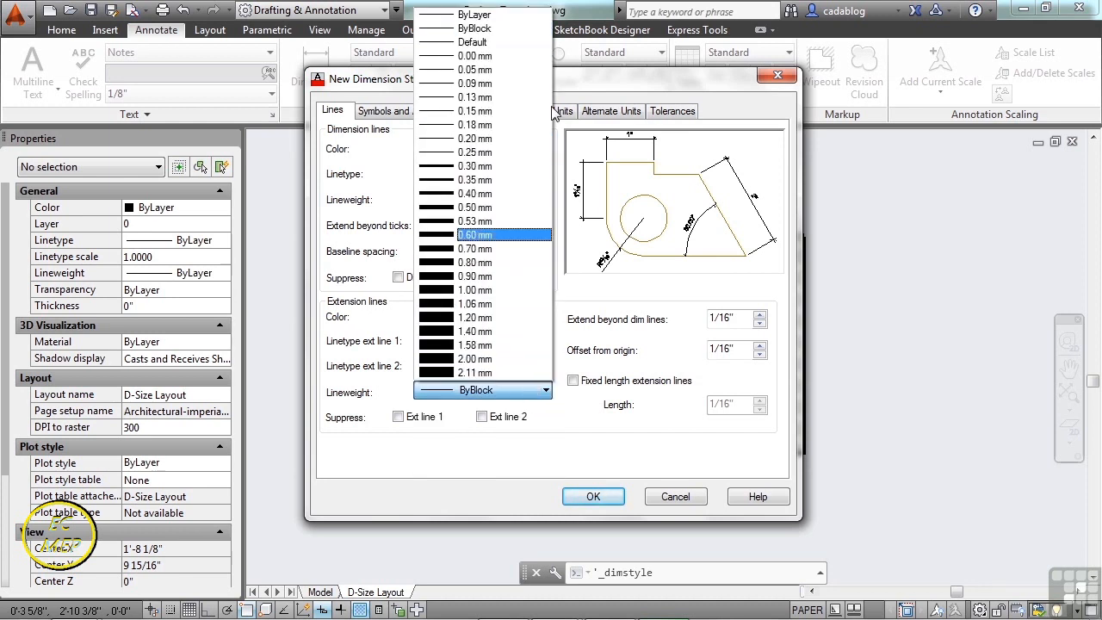
left_click(495, 15)
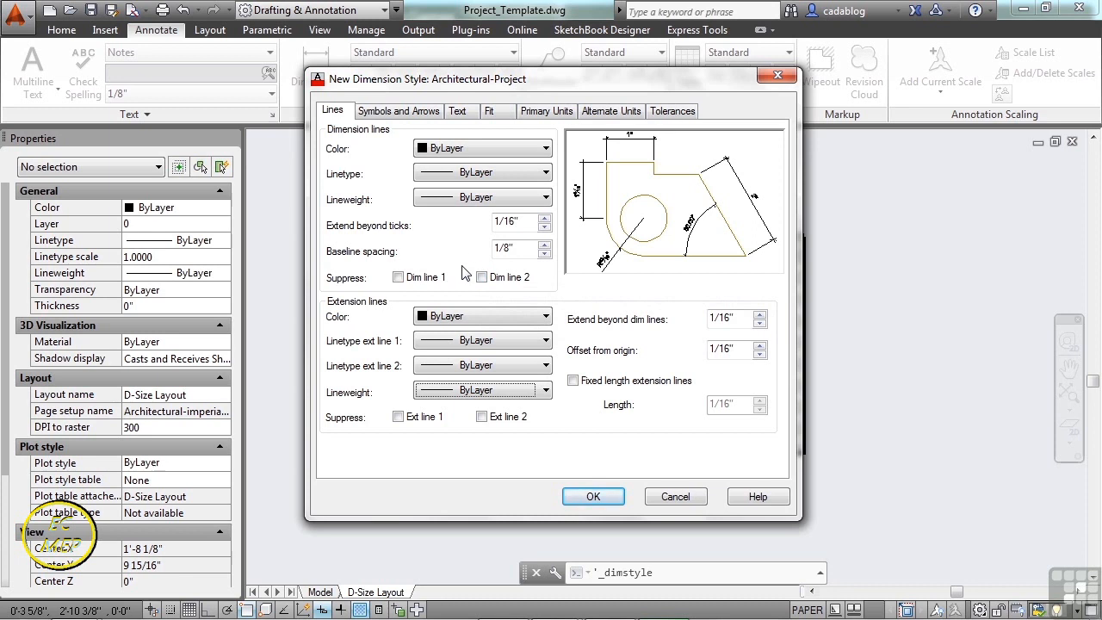
left_click(544, 227)
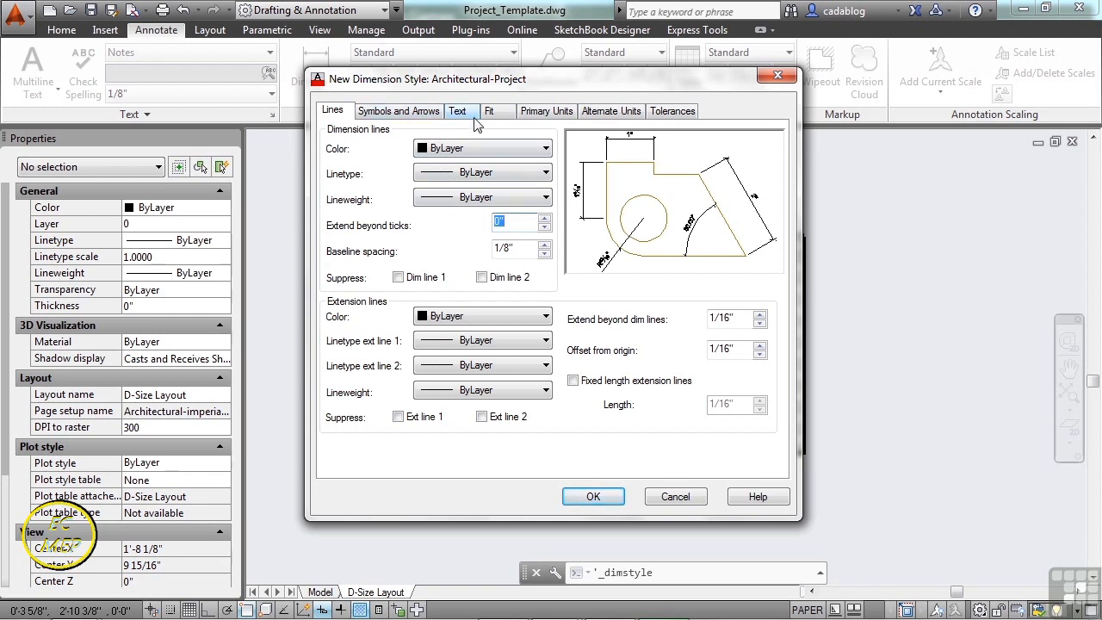
left_click(418, 124)
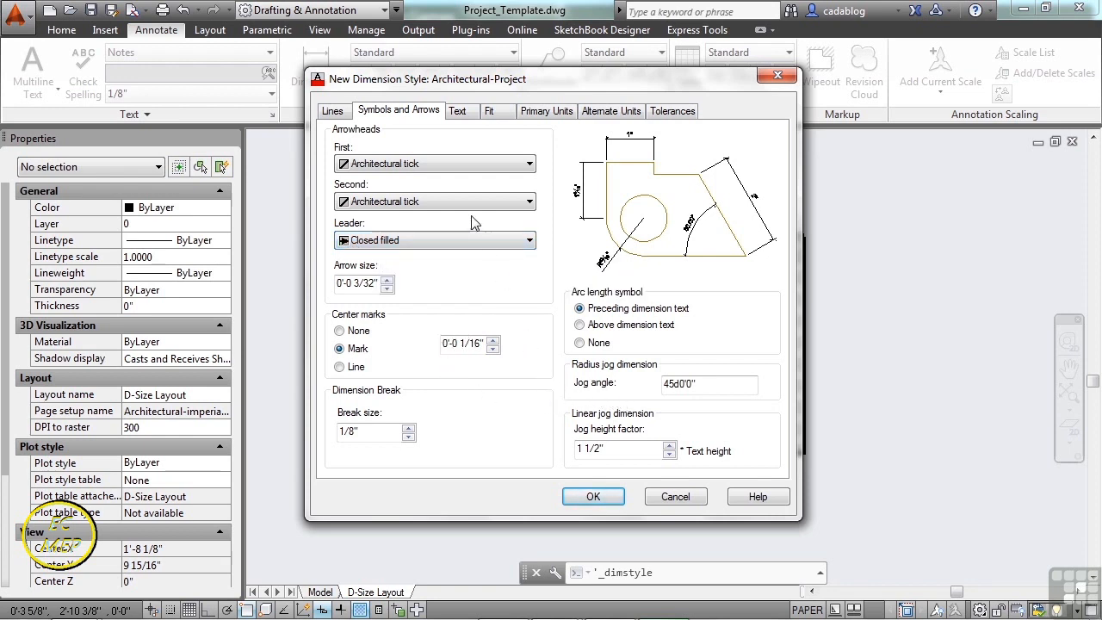
left_click(461, 117)
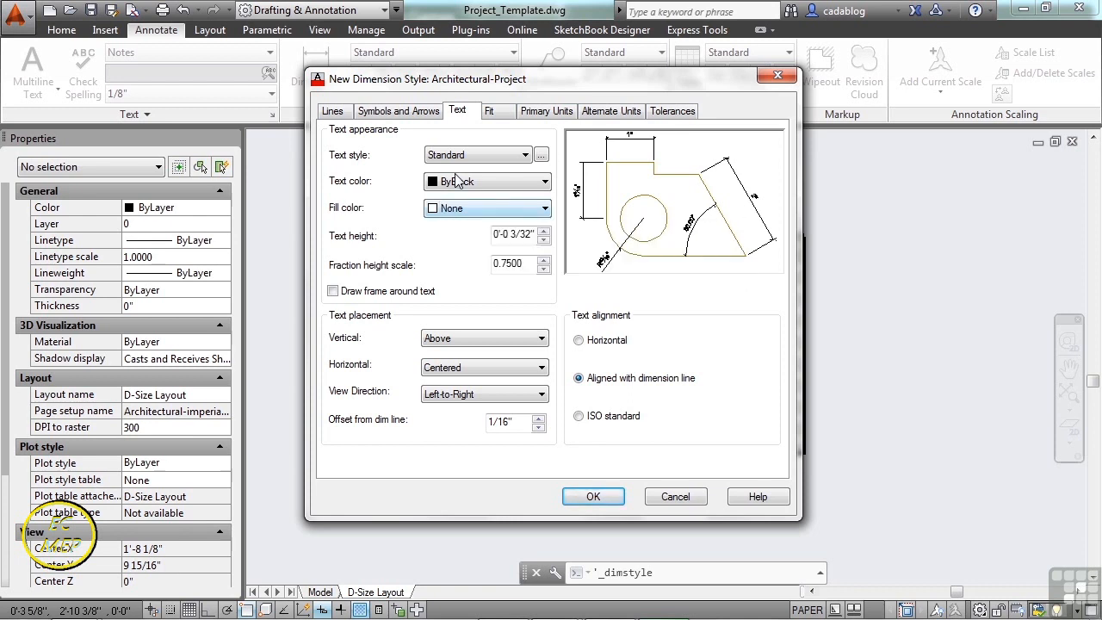
- Give Architectural-Project Notes text with ByLayer colour, make it current, and close the manager
left_click(525, 155)
left_click(497, 183)
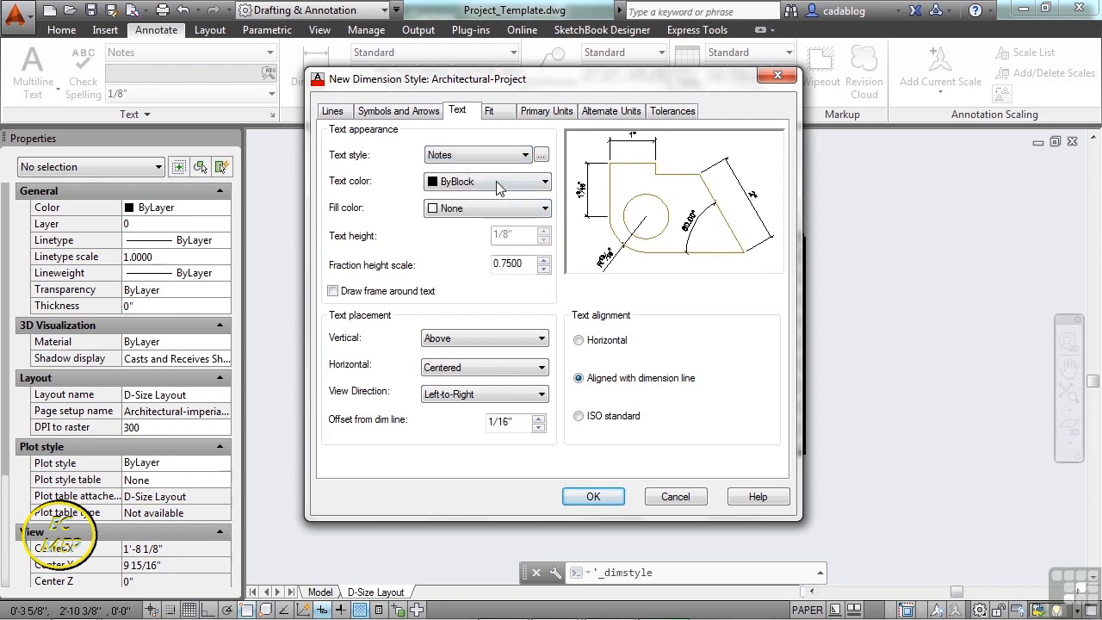
left_click(497, 179)
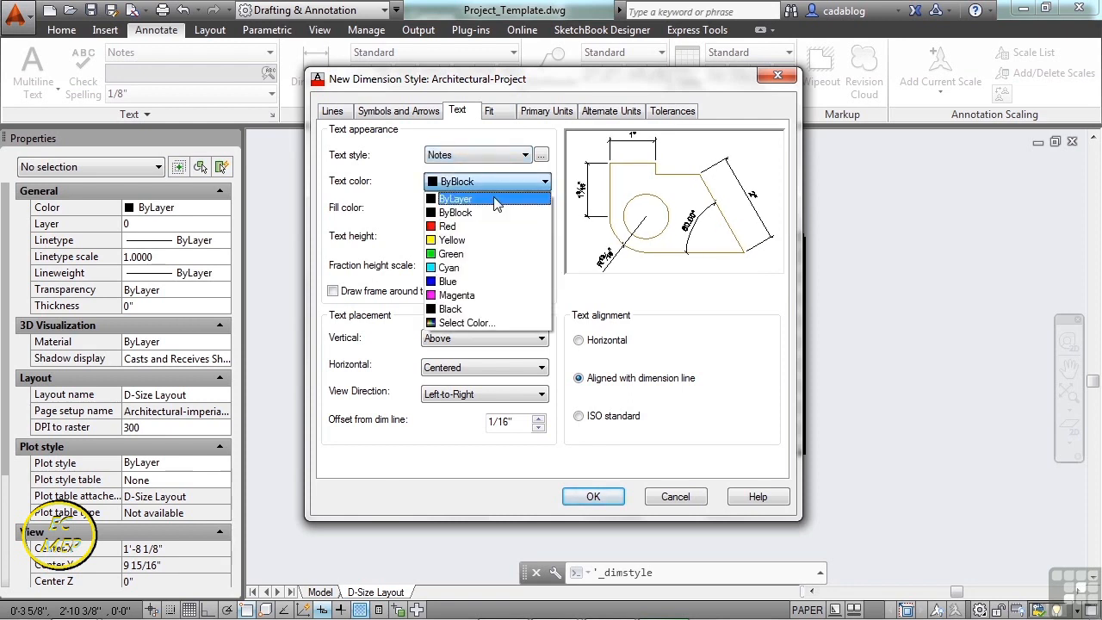
left_click(496, 197)
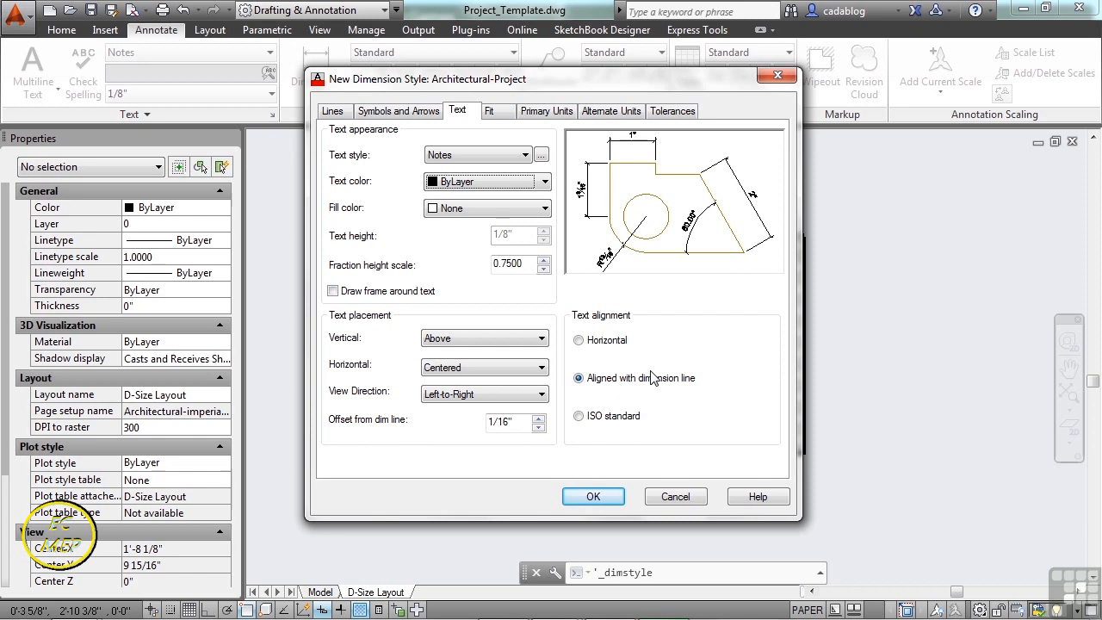
left_click(594, 497)
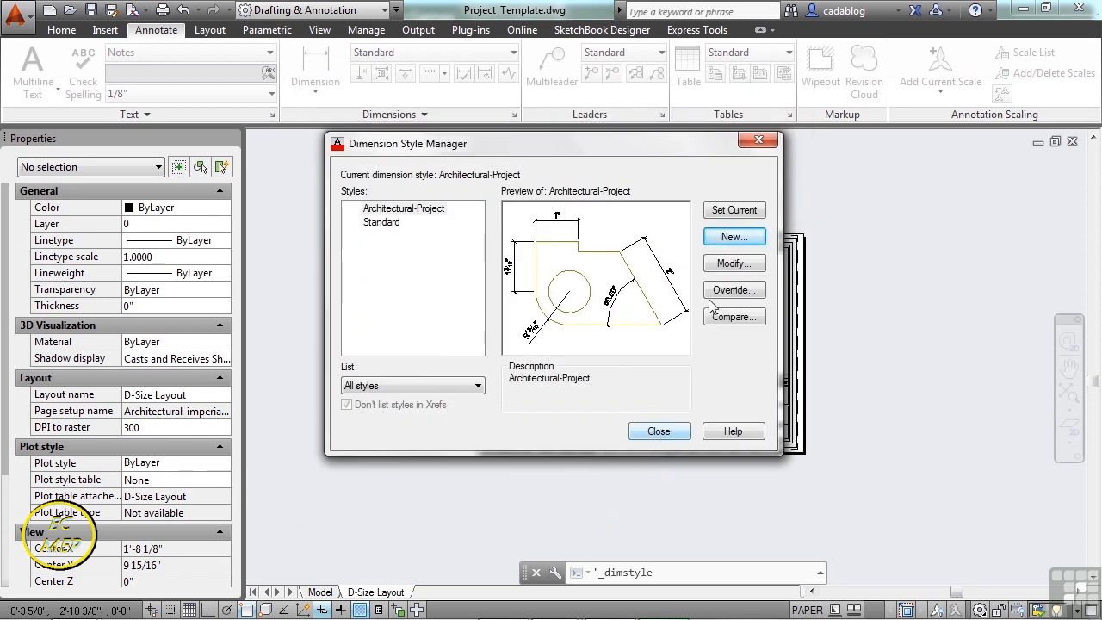
left_click(734, 211)
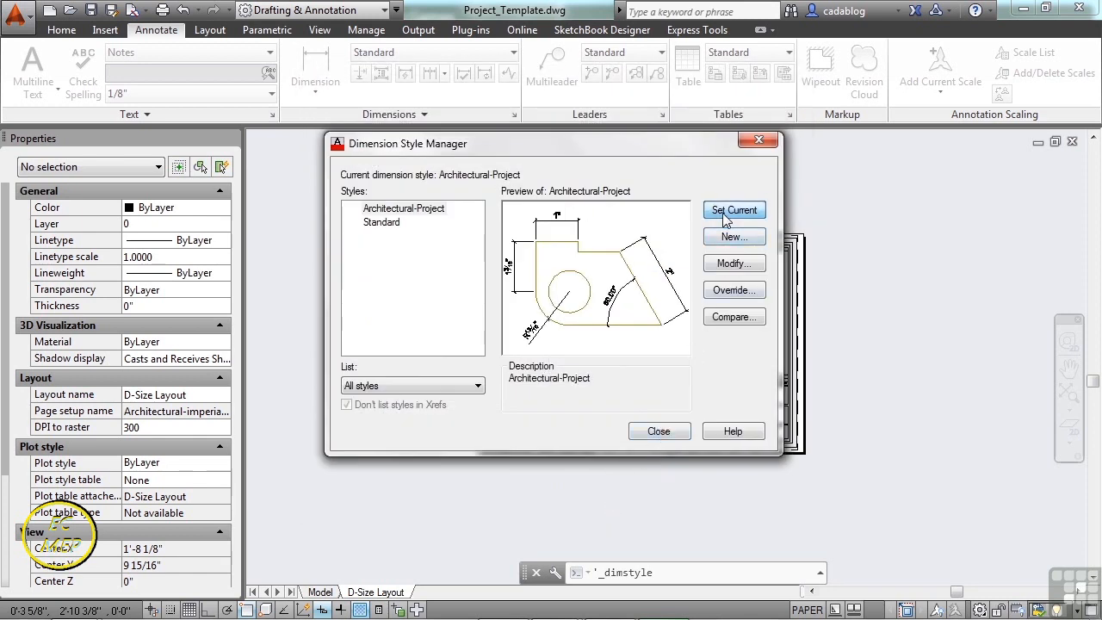
left_click(660, 433)
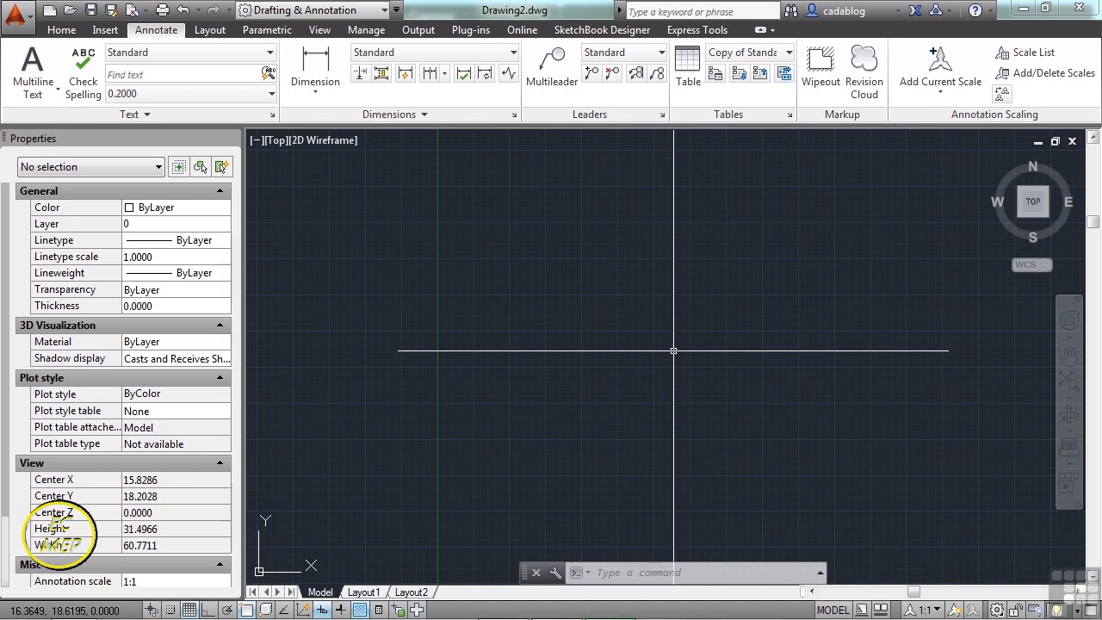
- Open annotation.dwg from folder 11 under Projects
key("ctrl+o")
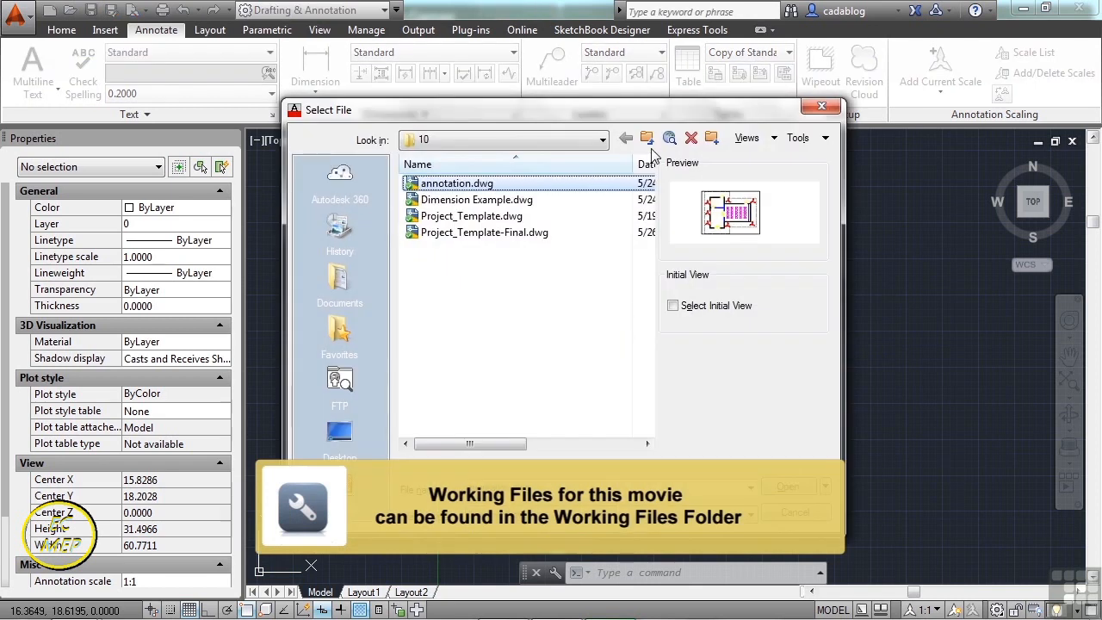
left_click(646, 140)
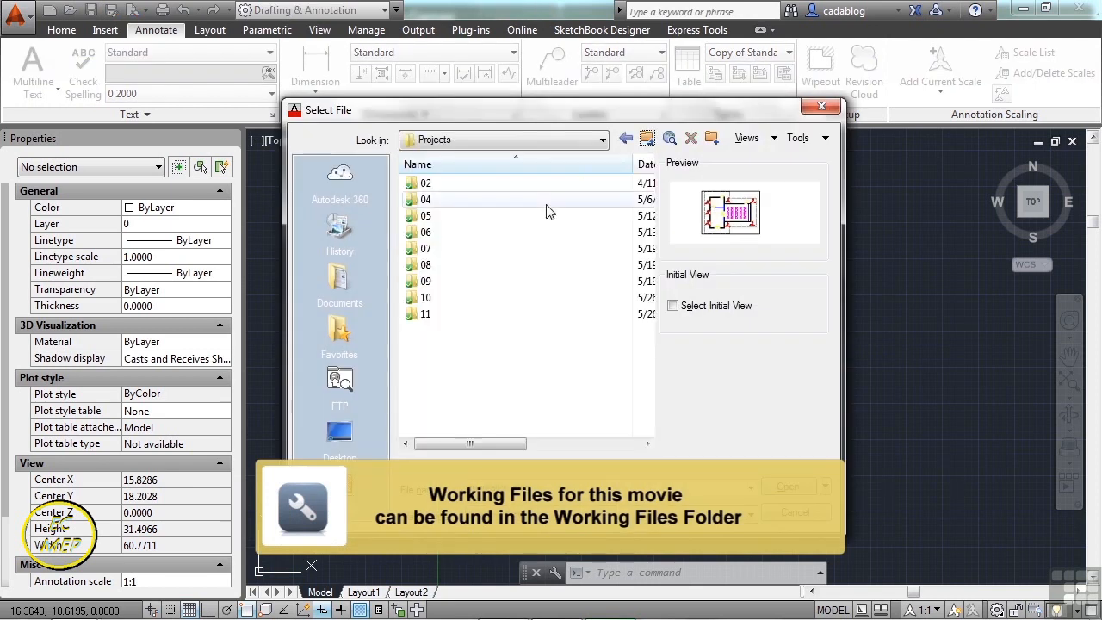
double_click(427, 314)
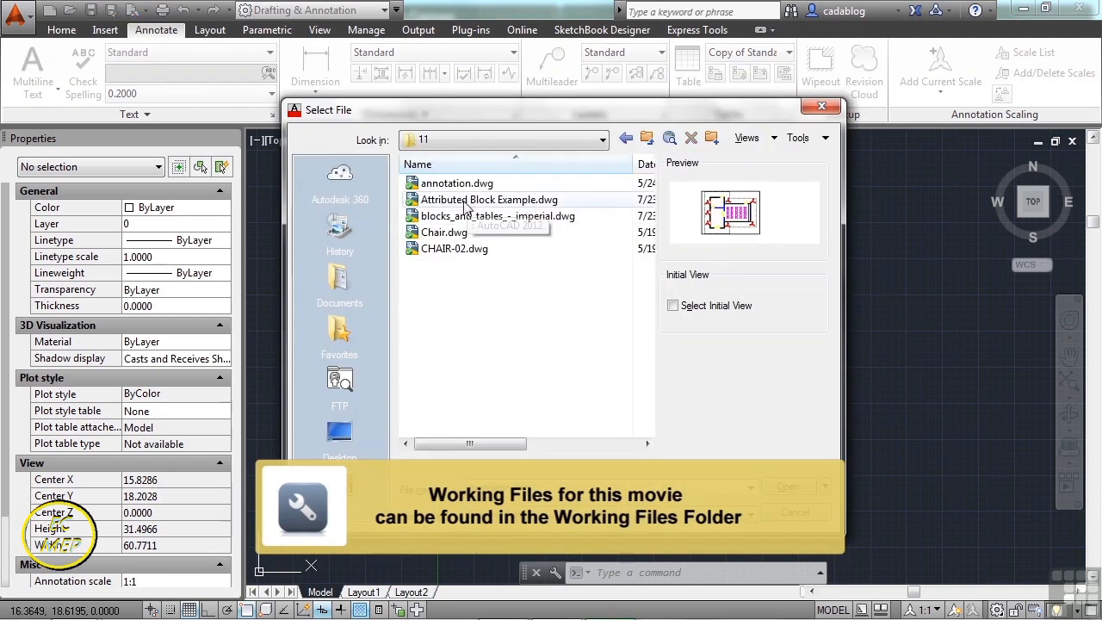
left_click(456, 184)
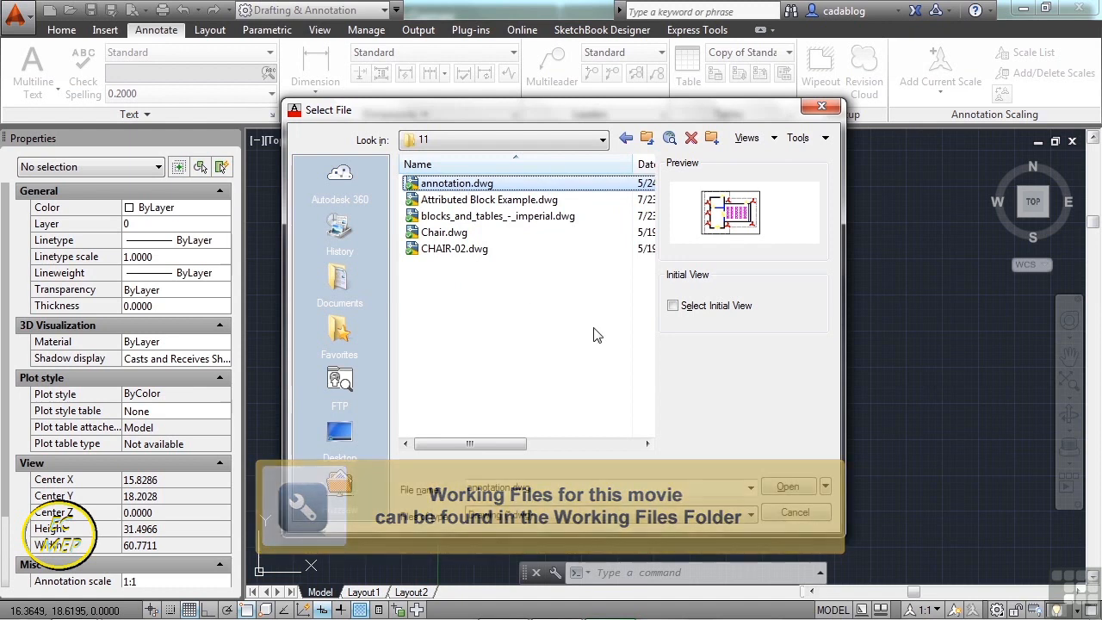
left_click(789, 488)
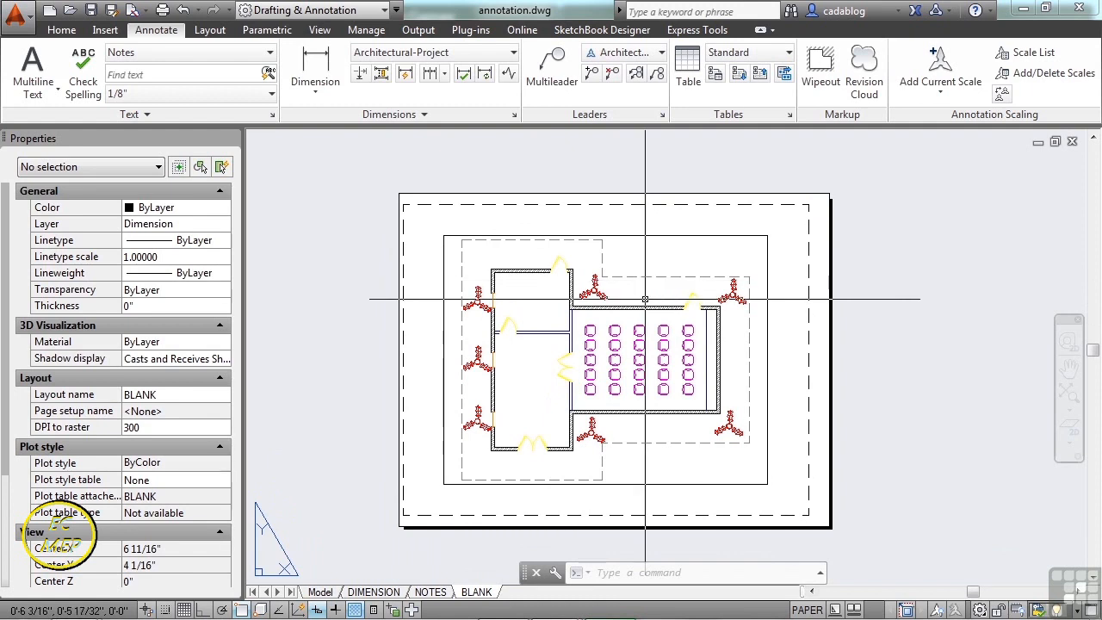
- Switch from the BLANK layout to Model, zoom in, and select the lower plant symbol
scroll(610, 338, "up", 2)
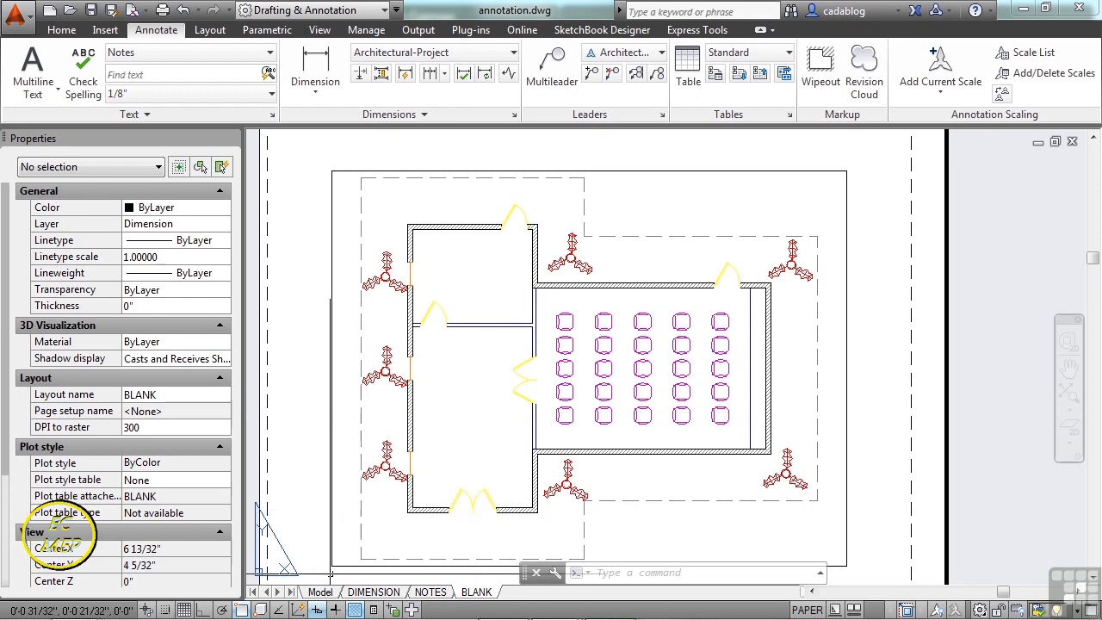
left_click(320, 593)
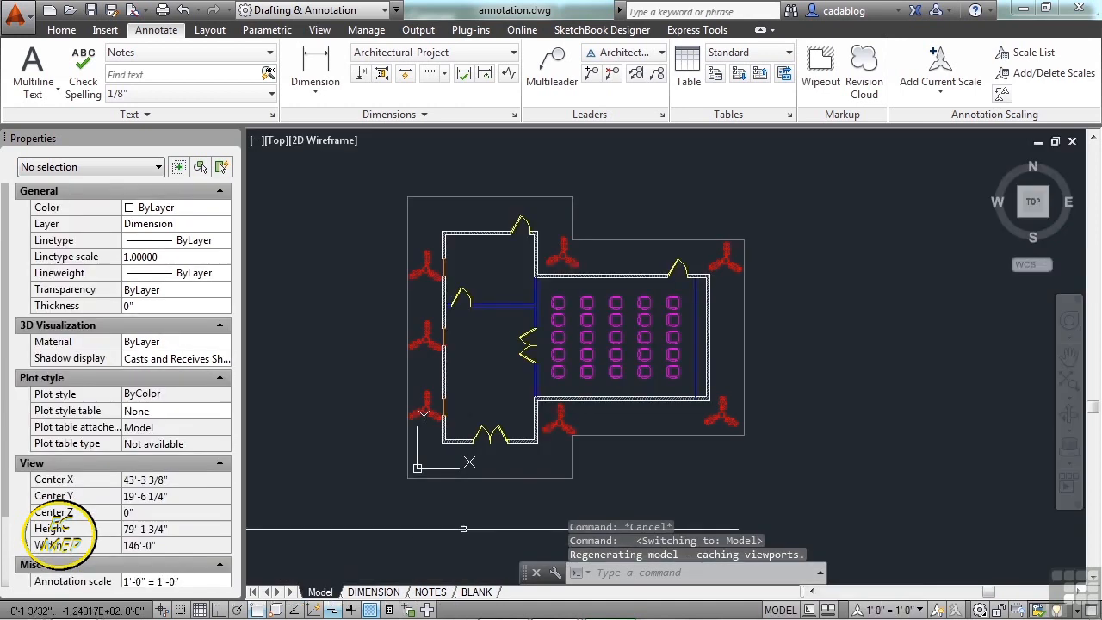
scroll(542, 430, "up", 4)
left_click(541, 430)
scroll(544, 433, "up", 6)
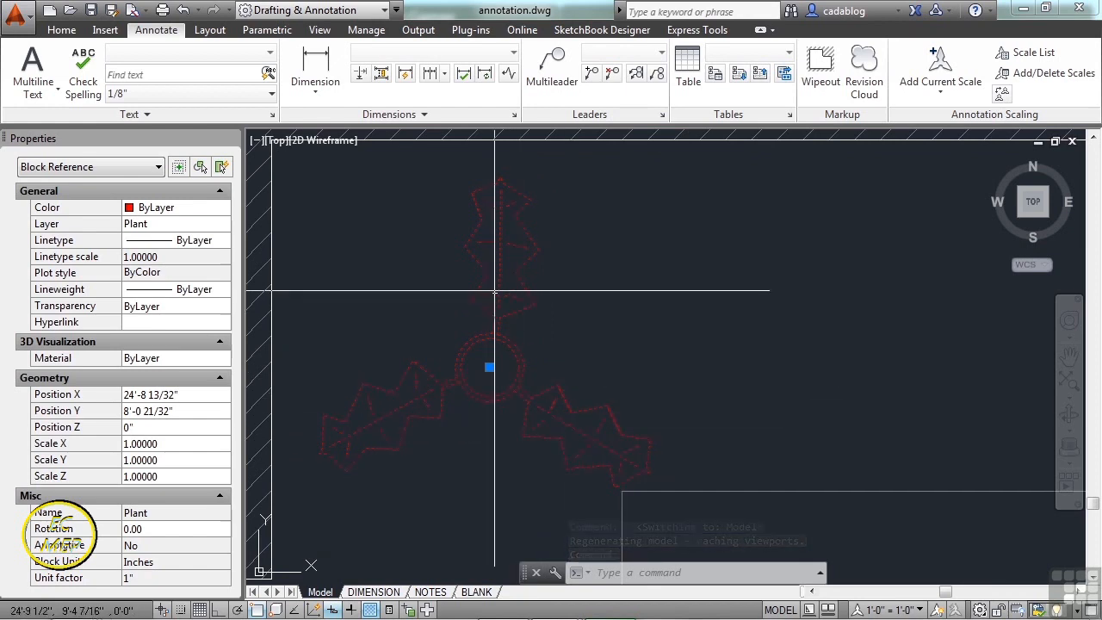
- Move the plant symbol further to the right by its base point
left_click(493, 362)
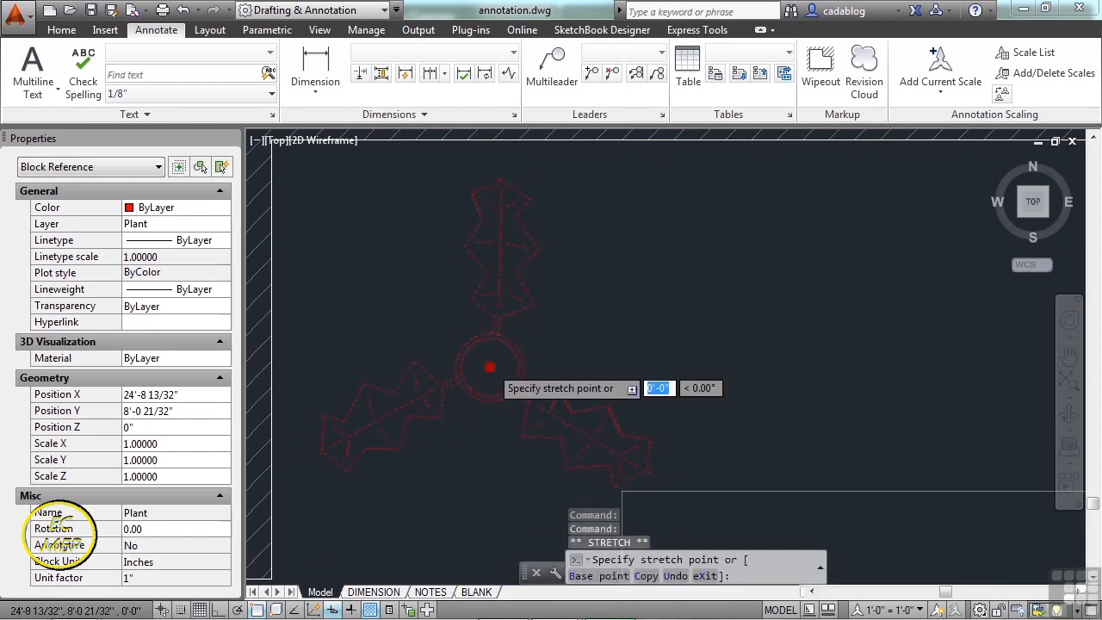
scroll(603, 349, "down", 2)
left_click(640, 332)
left_click(640, 332)
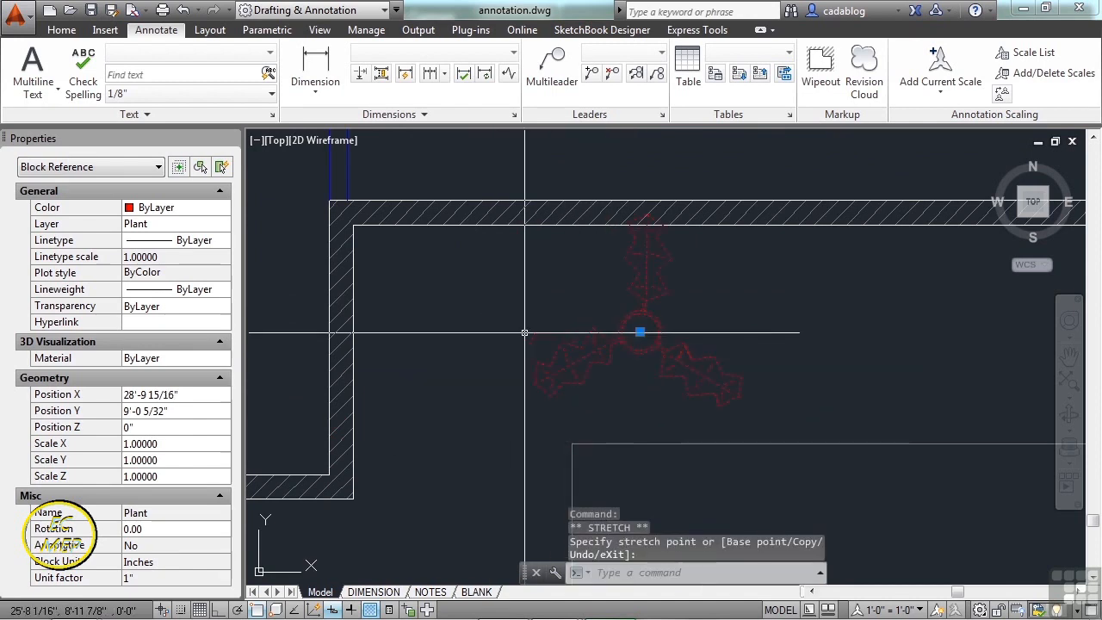
key("Escape")
scroll(525, 351, "down", 4)
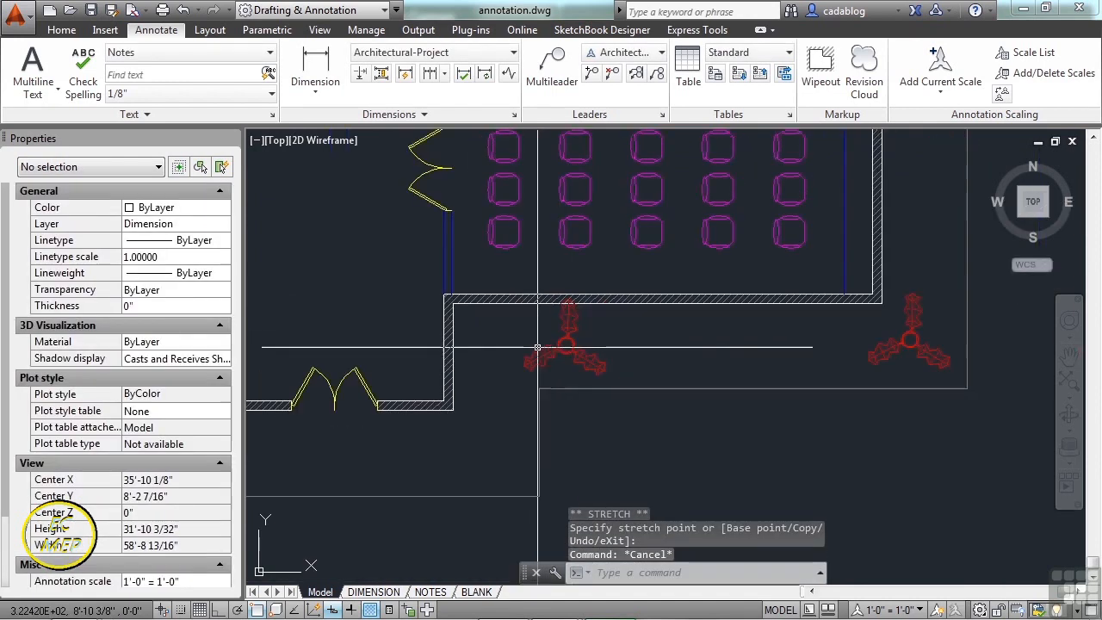
- Set the right leaf of the lower double door to open 45°
middle_click_drag(422, 352, 556, 354)
scroll(499, 385, "up", 4)
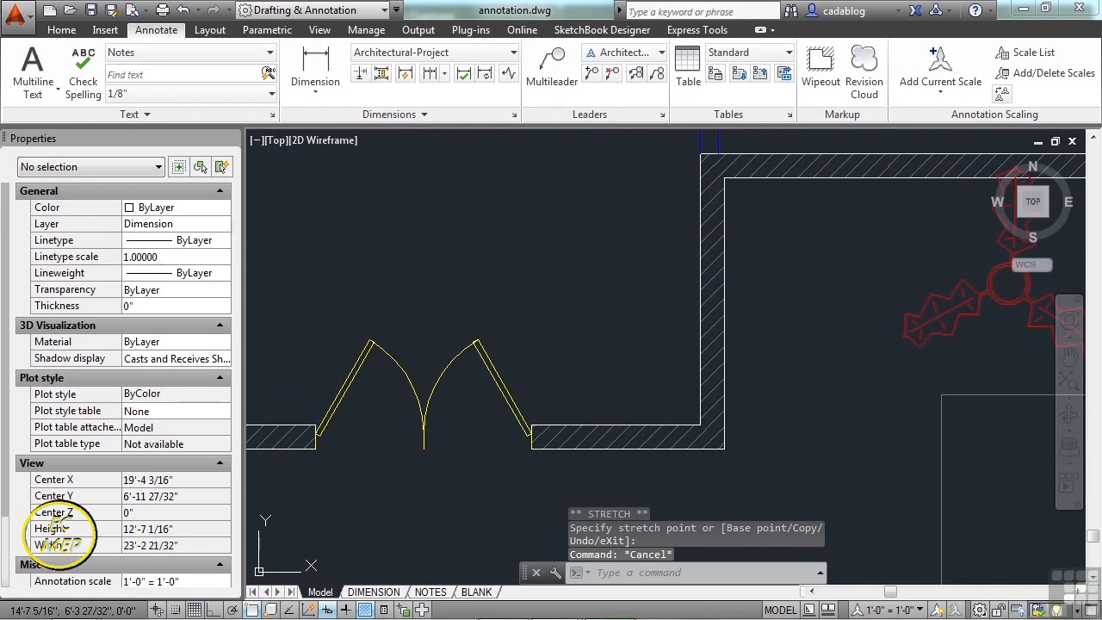
left_click(497, 386)
middle_click_drag(490, 407, 561, 326)
scroll(560, 327, "up", 2)
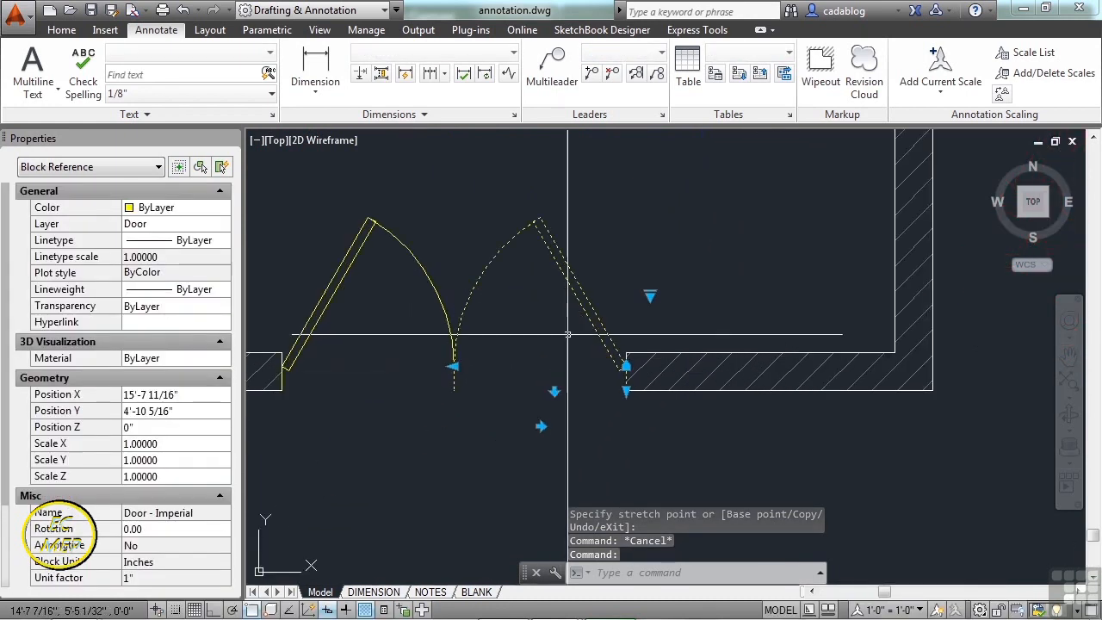
left_click(650, 295)
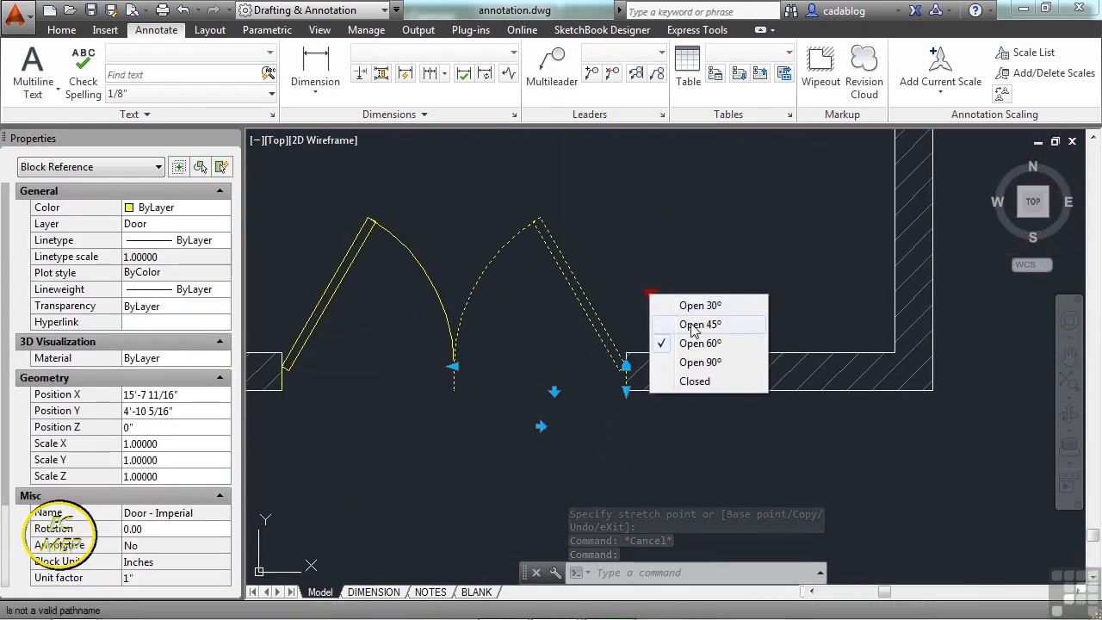
left_click(695, 381)
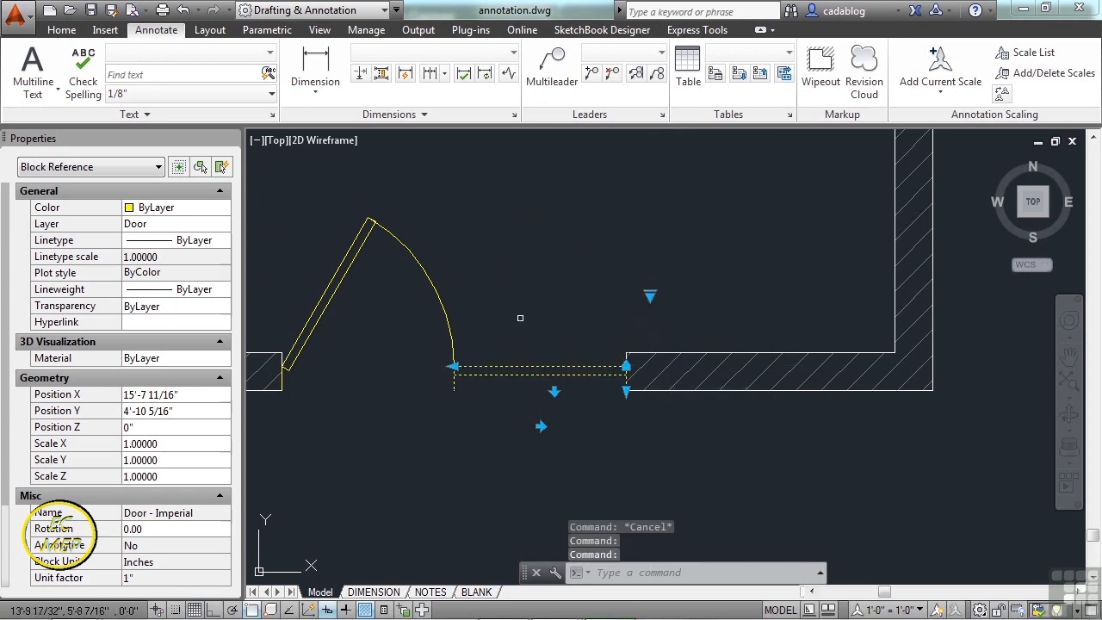
left_click(650, 296)
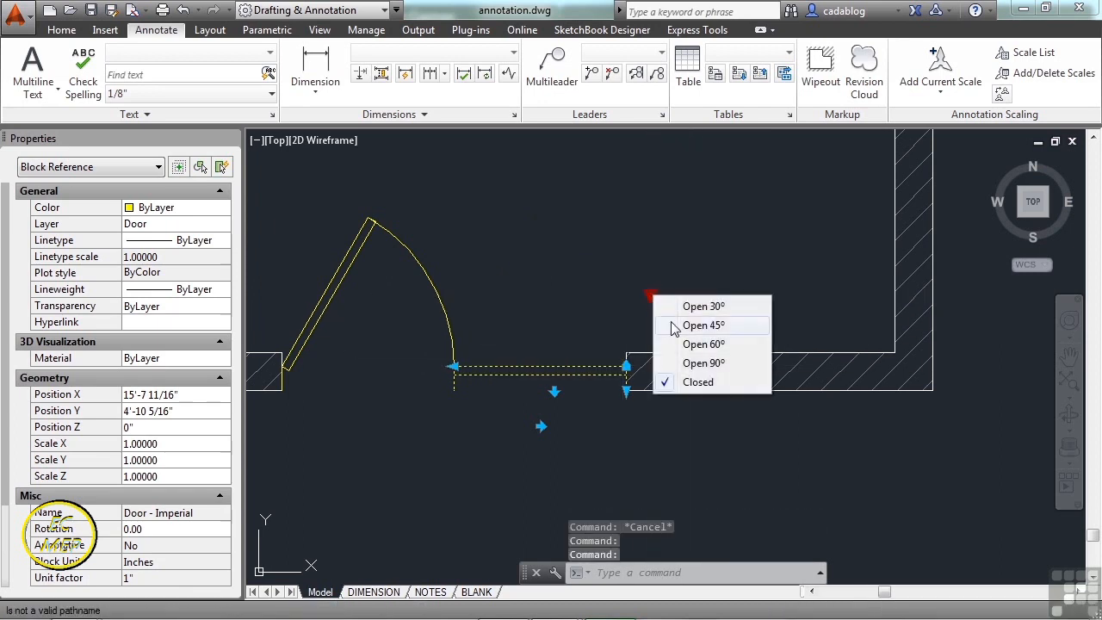
left_click(673, 325)
- Flip the door leaf to swing outward and adjust one of its grip points
left_click(553, 392)
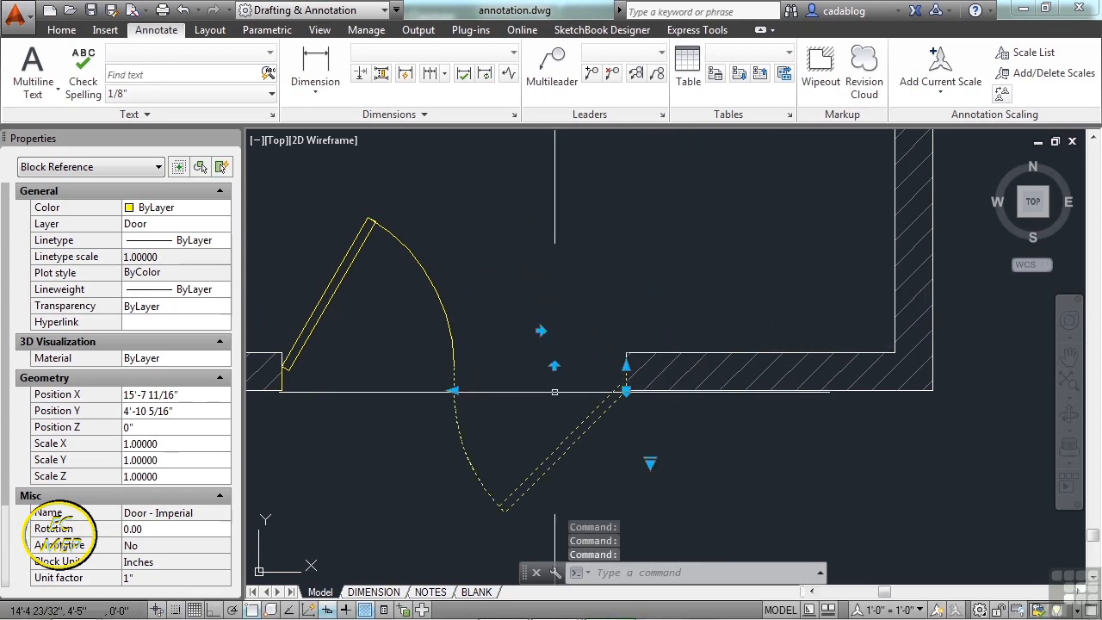
left_click(452, 390)
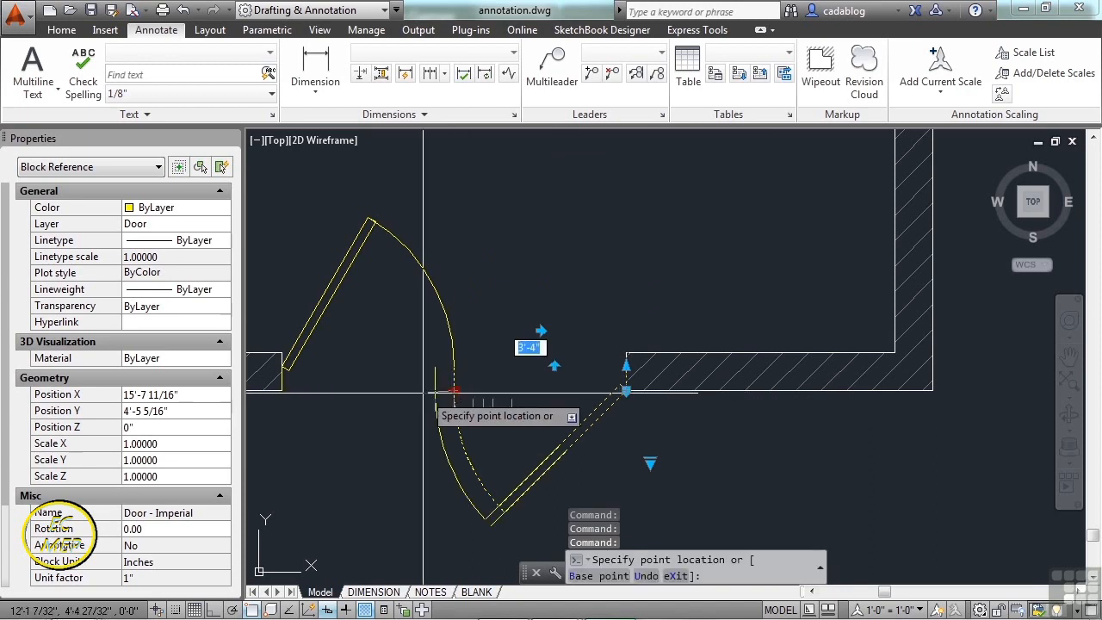
left_click(503, 392)
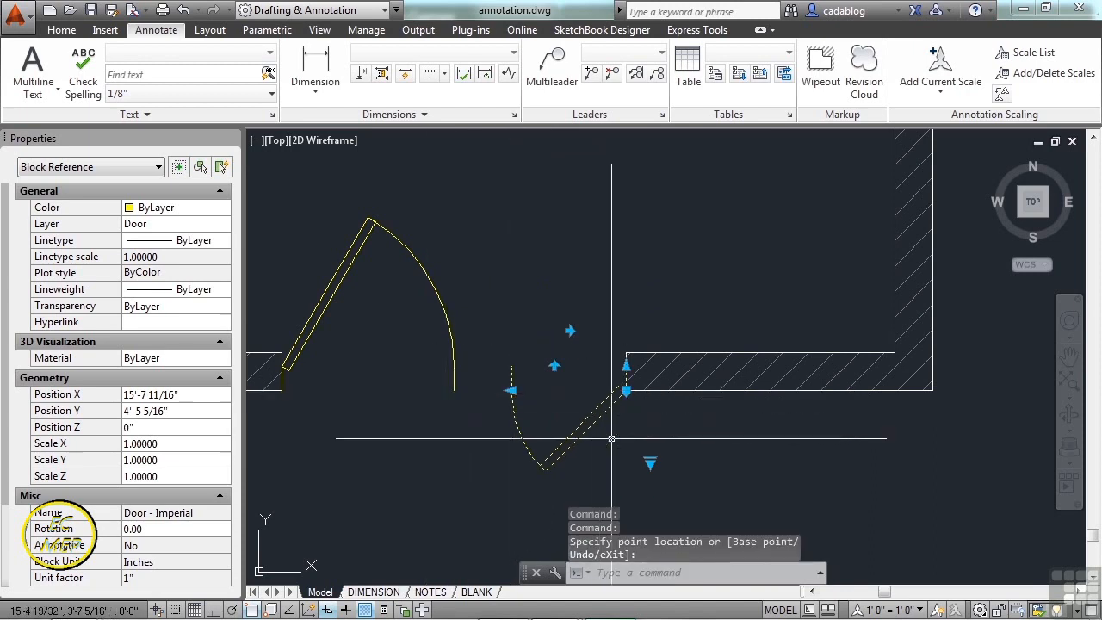
scroll(585, 422, "up", 2)
middle_click_drag(608, 302, 620, 226)
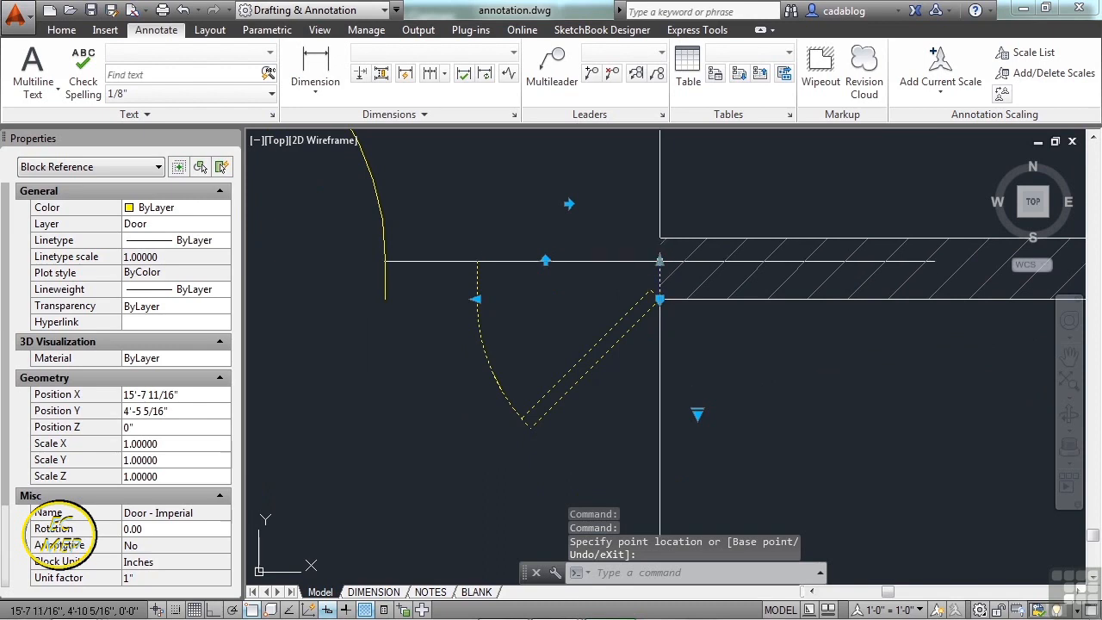
left_click(660, 255)
key("Escape")
key("Escape")
scroll(663, 239, "down", 2)
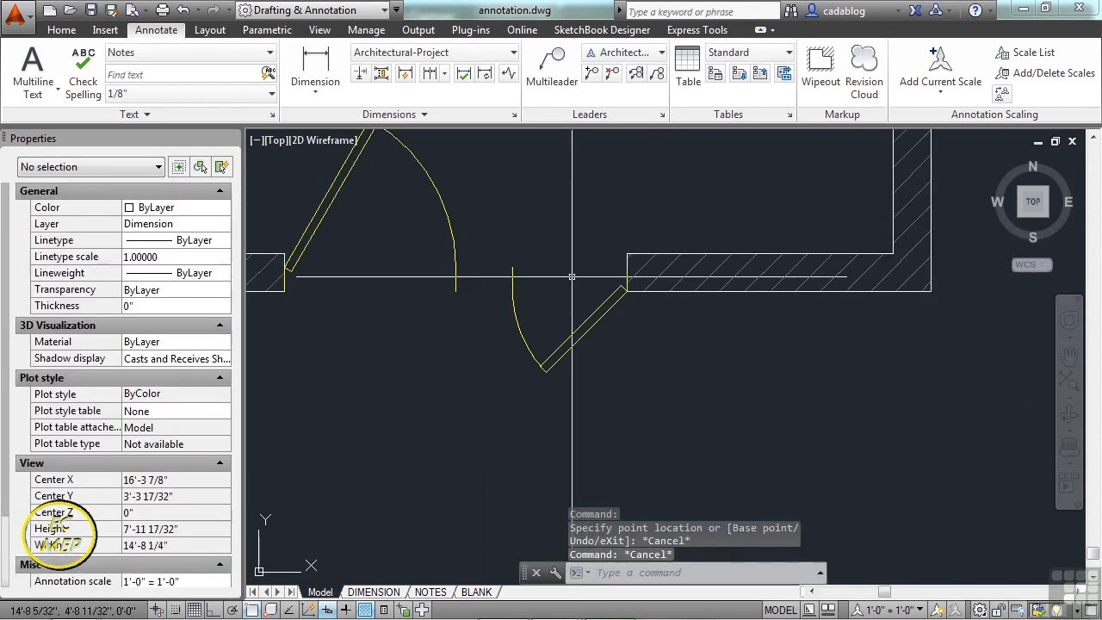
middle_click_drag(664, 239, 530, 320)
scroll(529, 320, "down", 2)
middle_click_drag(550, 164, 515, 307)
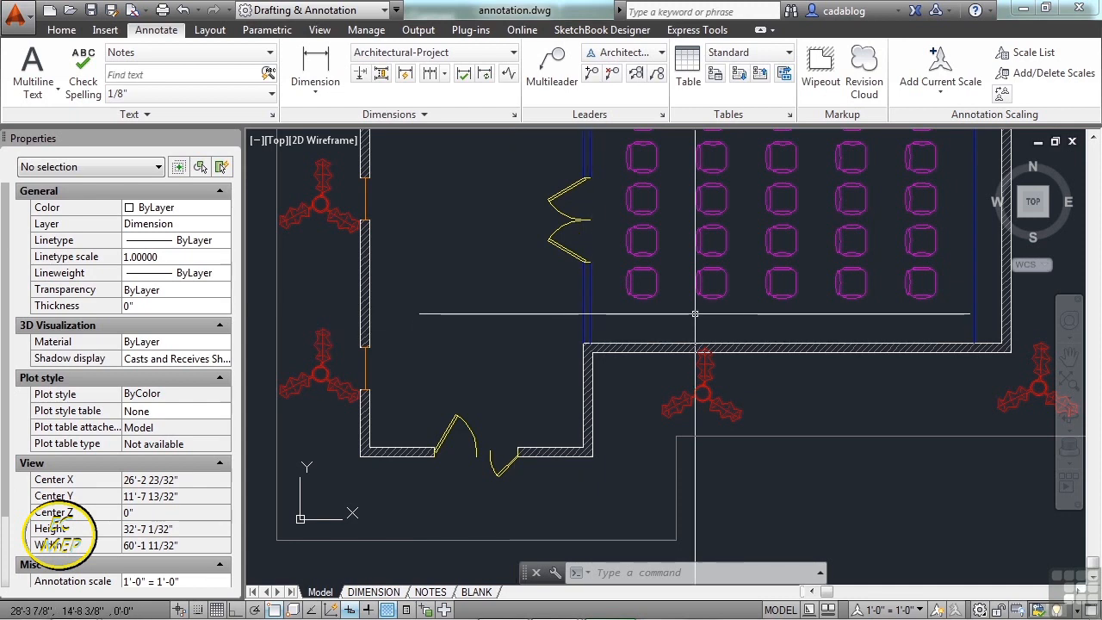
- Zoom in on the seating and select a chair block to inspect it
scroll(686, 303, "up", 4)
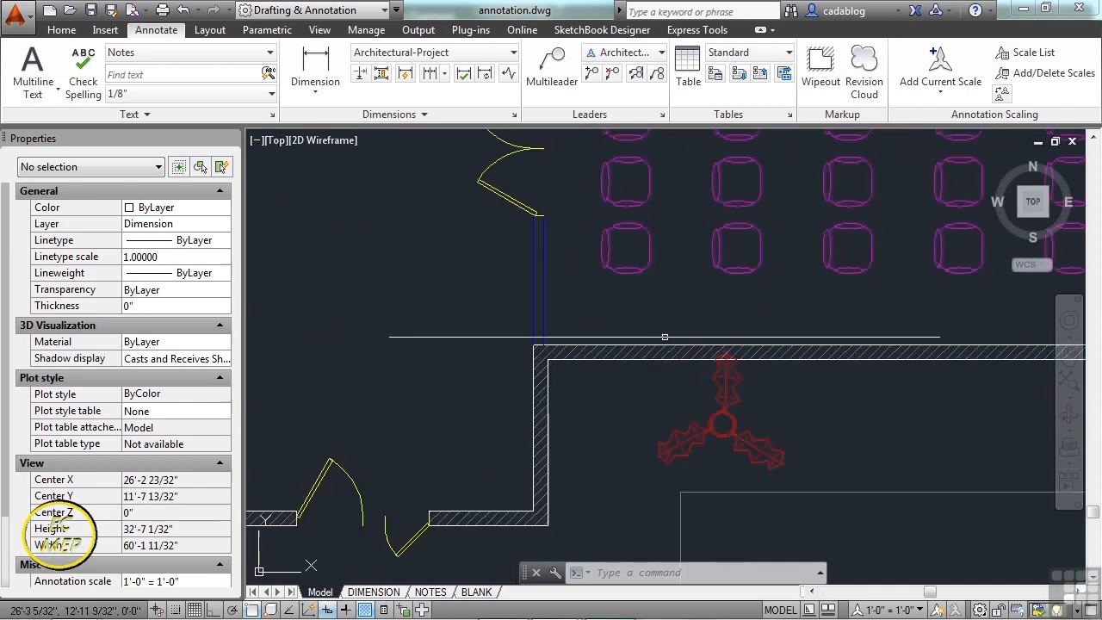
left_click(610, 233)
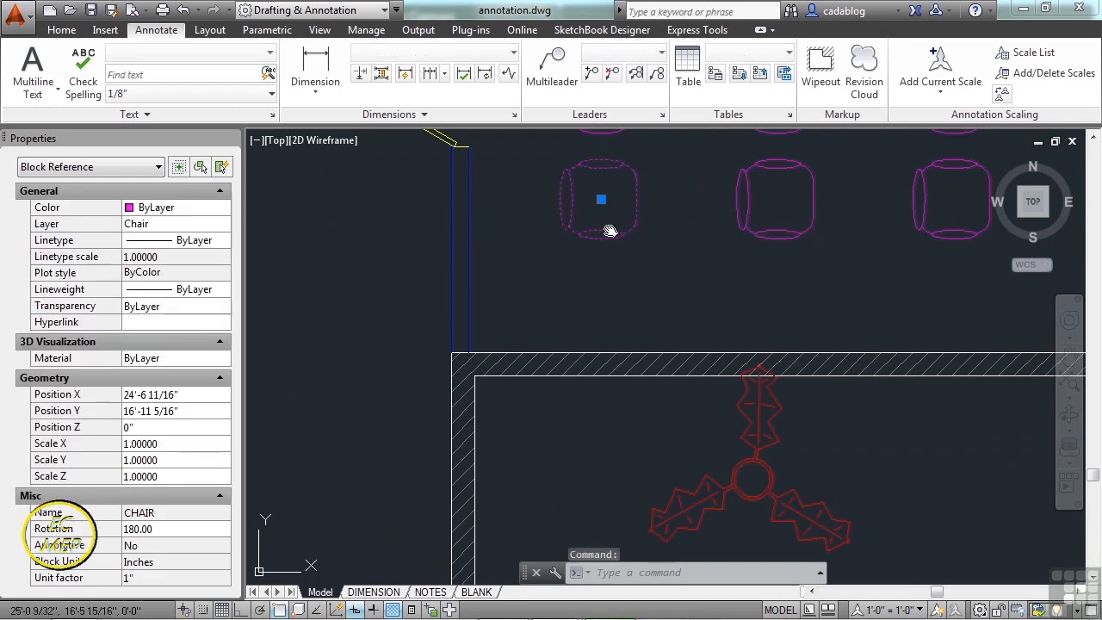
middle_click_drag(607, 233, 552, 320)
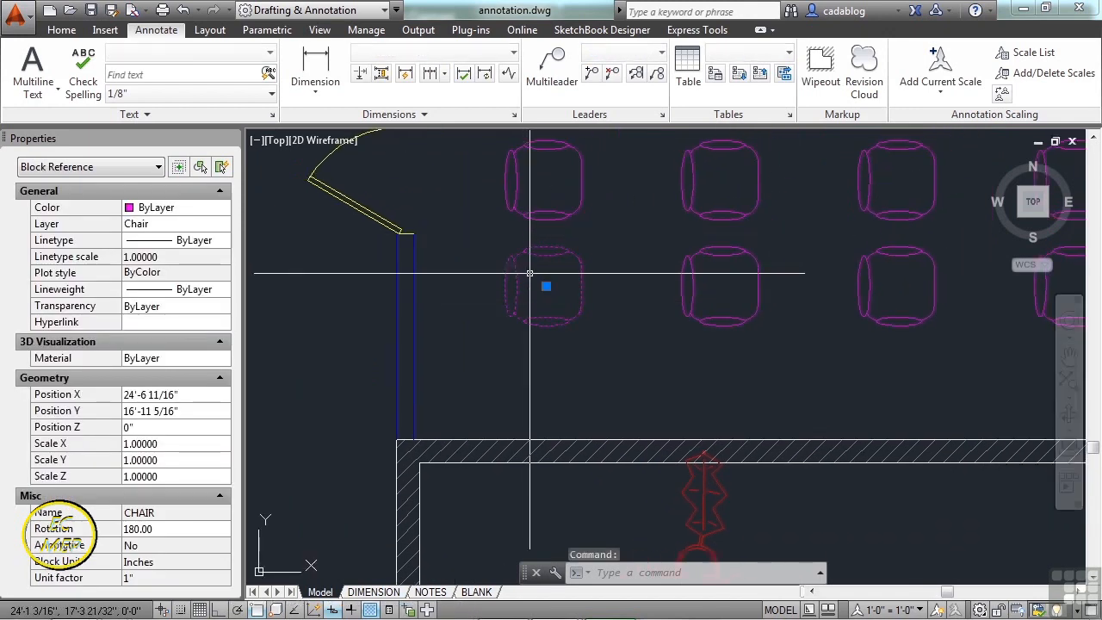
scroll(529, 273, "up", 2)
middle_click_drag(519, 228, 482, 274)
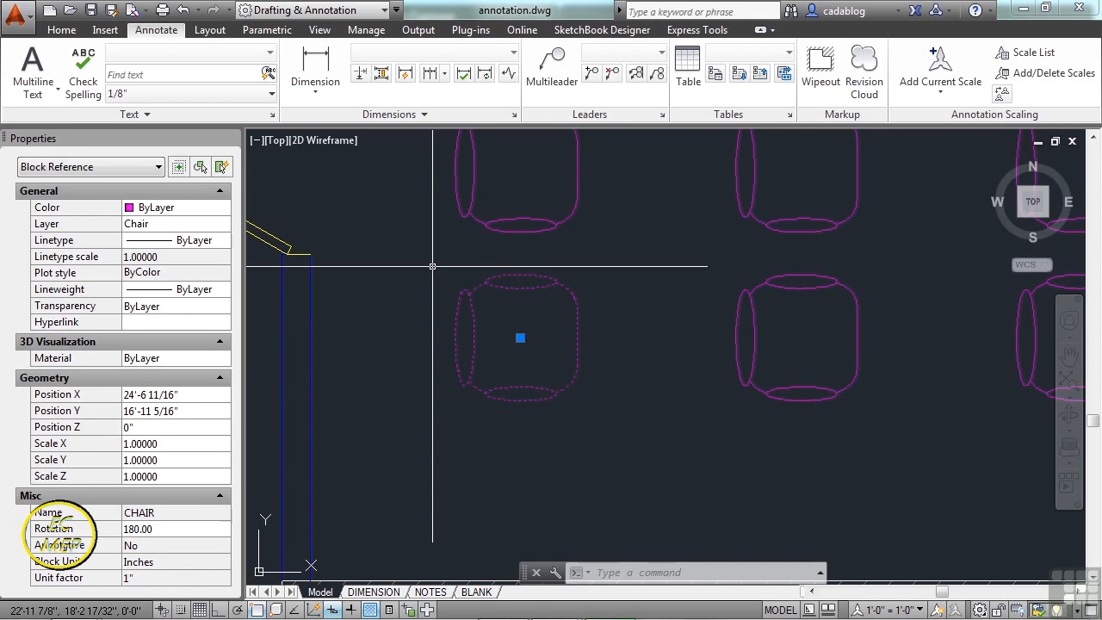
key("Escape")
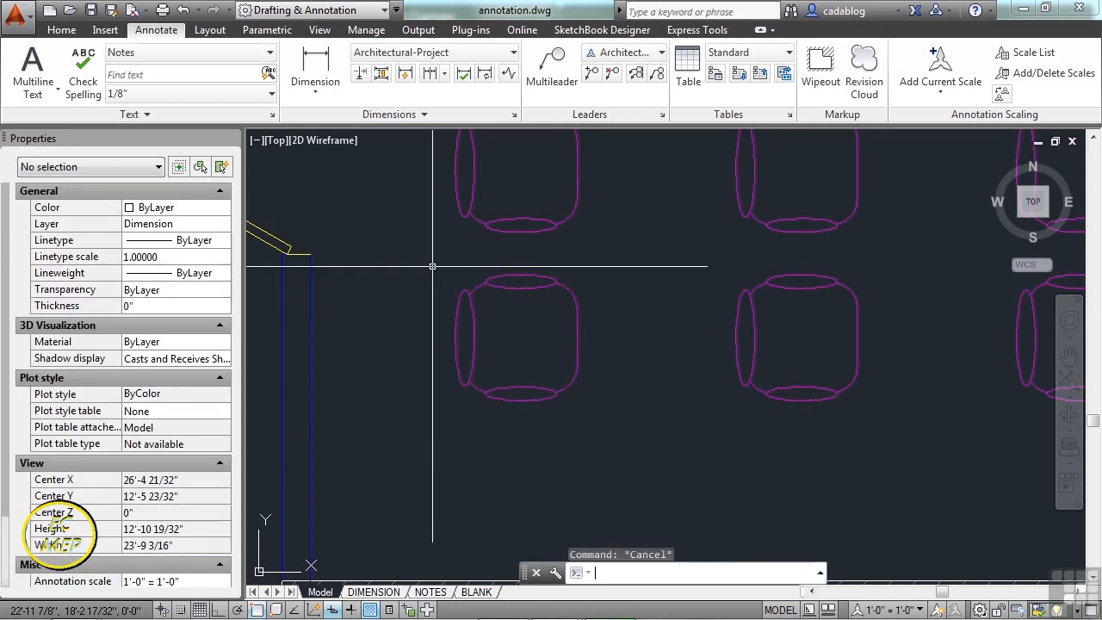
scroll(433, 267, "up", 4)
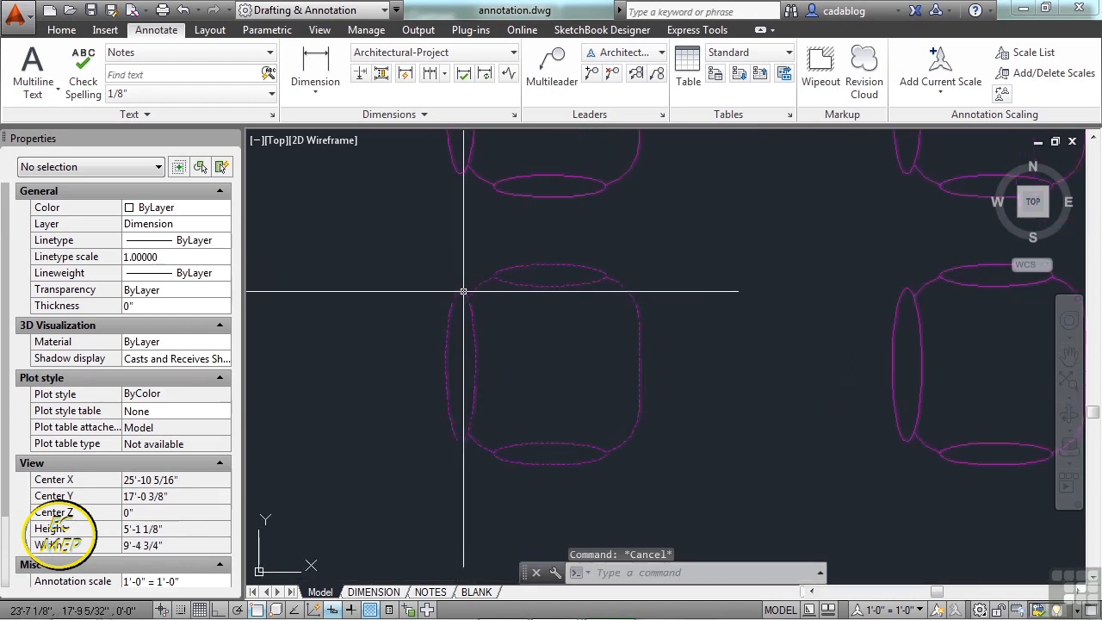
left_click(483, 295)
left_click(462, 271)
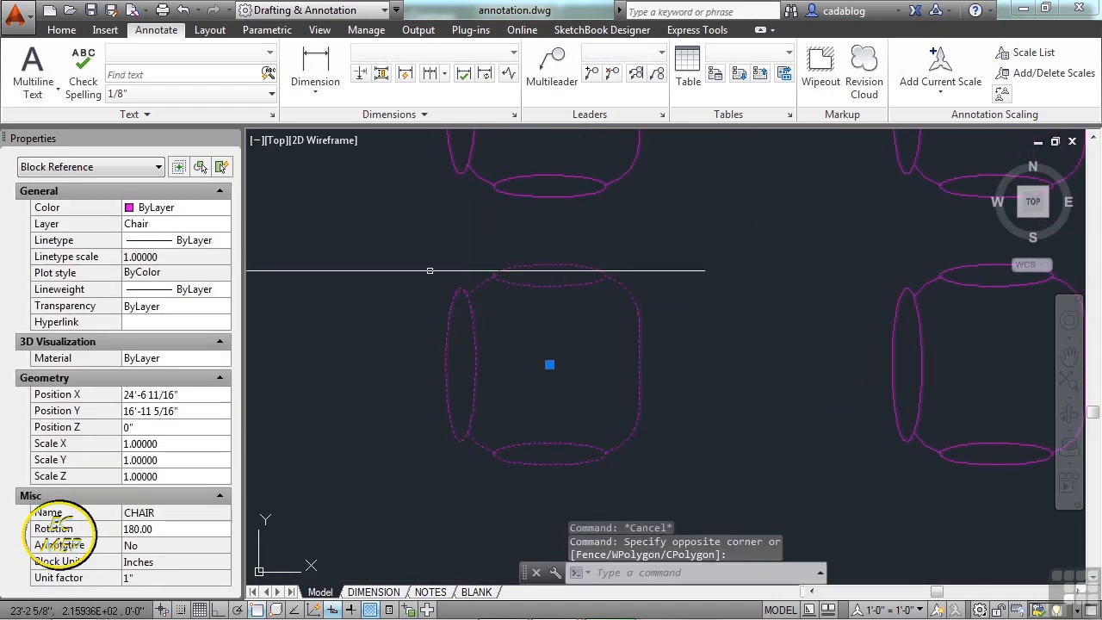
scroll(448, 276, "down", 2)
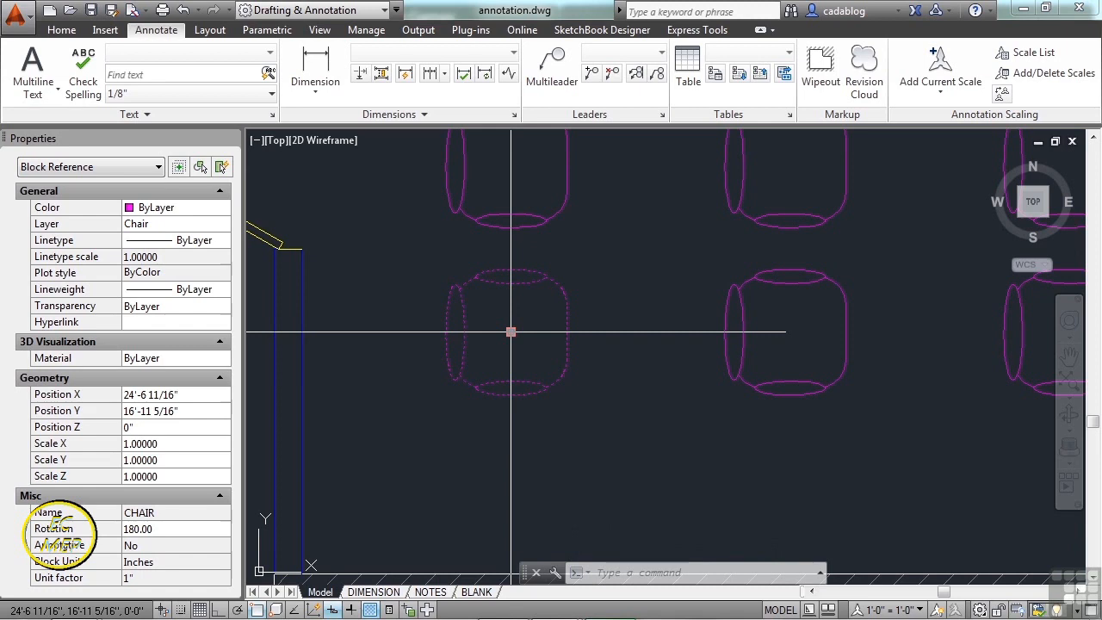
key("Escape")
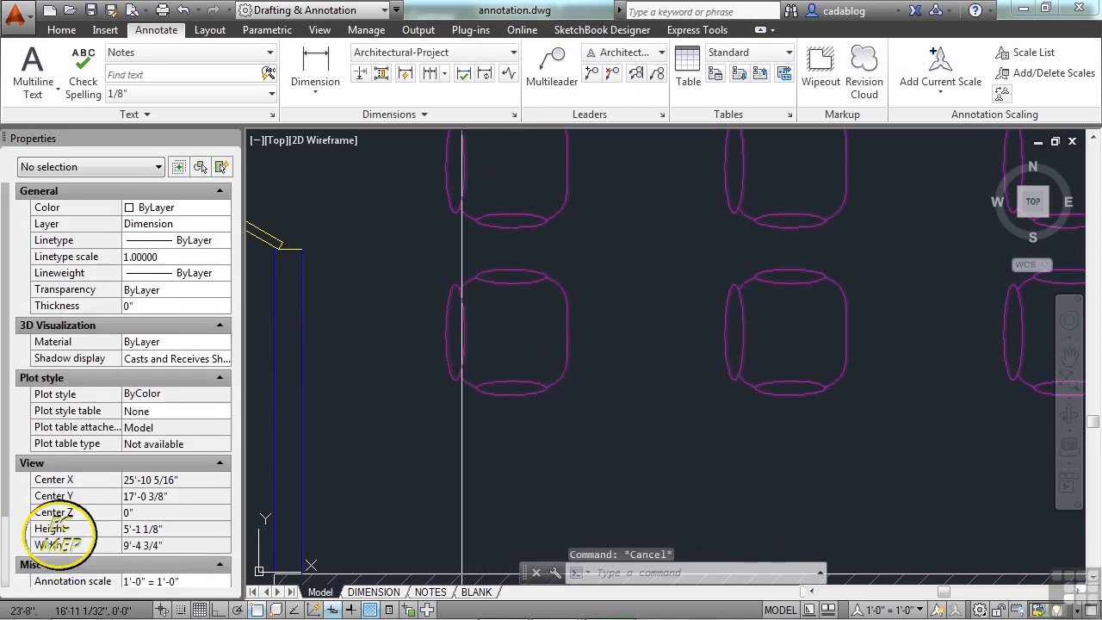
- Move the chair beside the door from the Chair layer to the Door layer, then reselect it
left_click(449, 295)
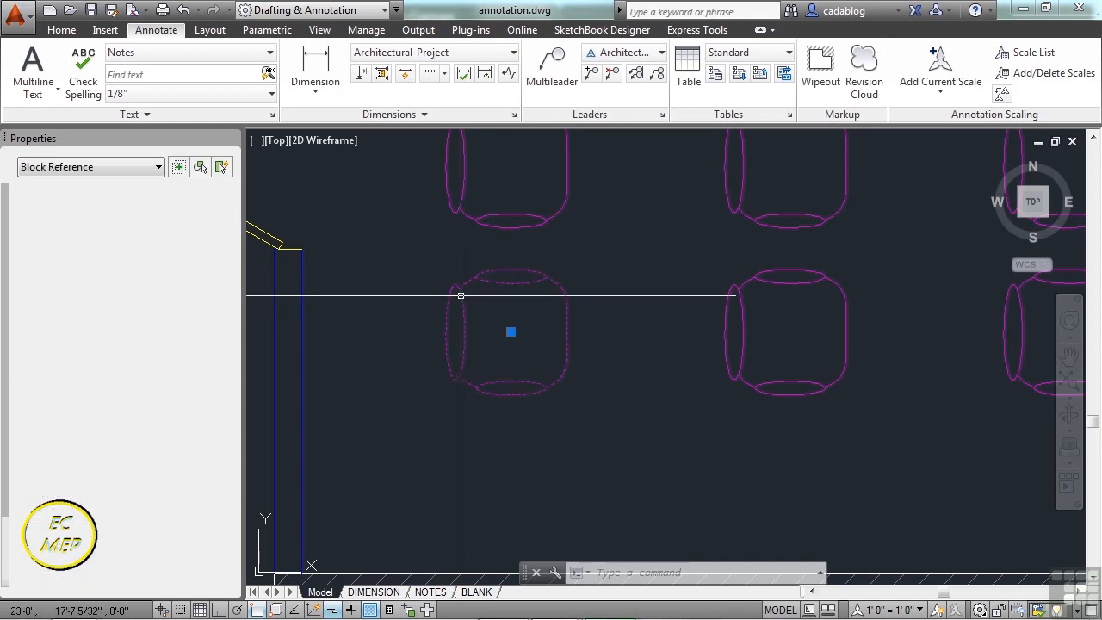
left_click(206, 224)
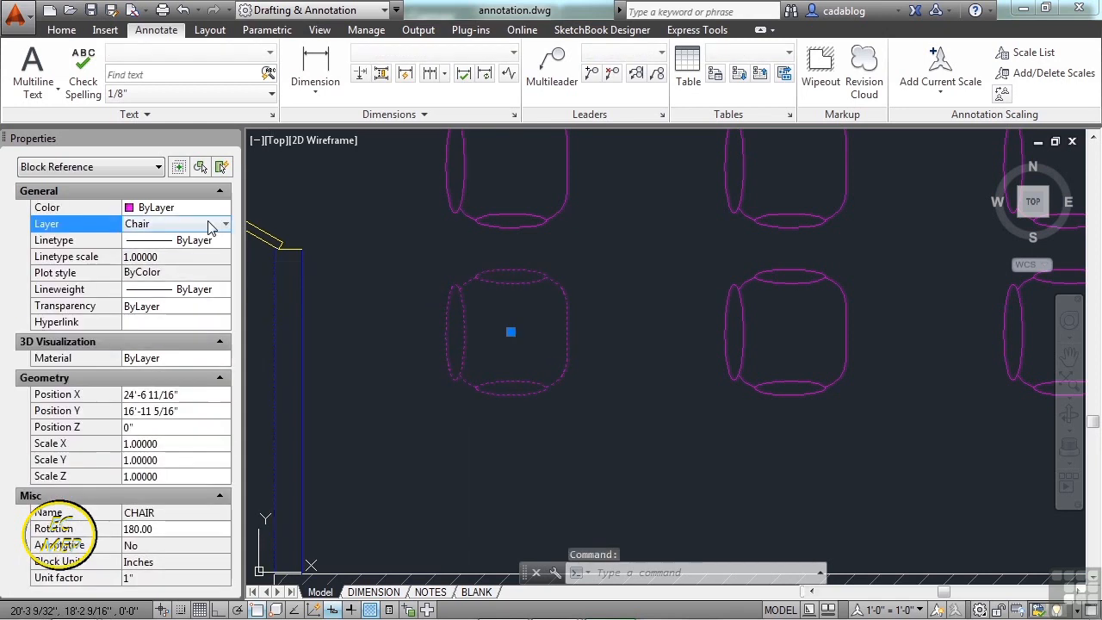
left_click(223, 225)
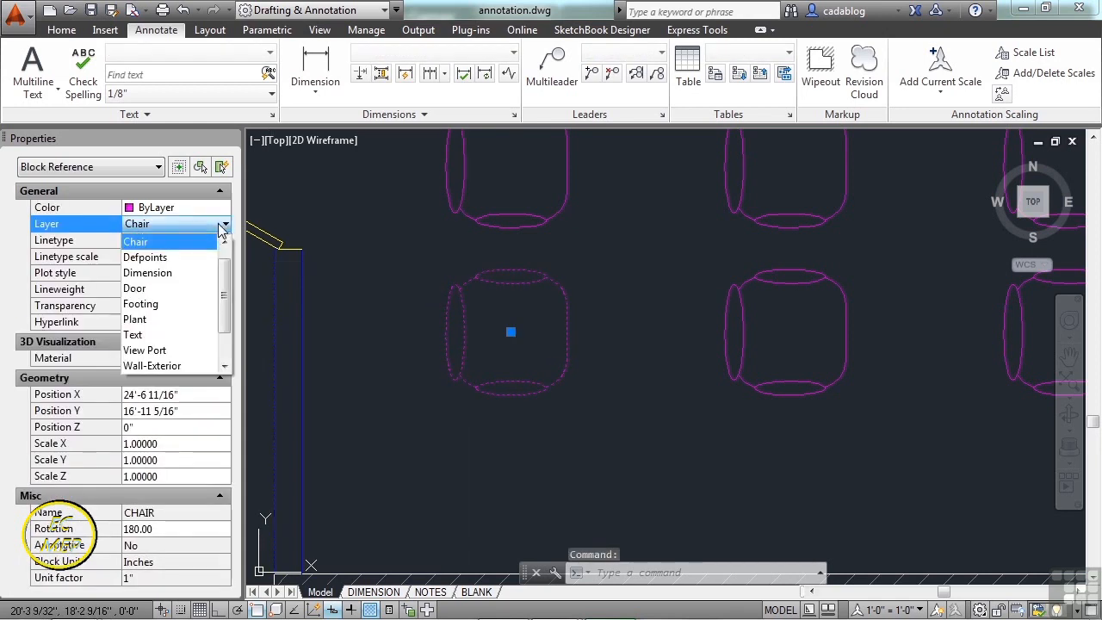
left_click(173, 289)
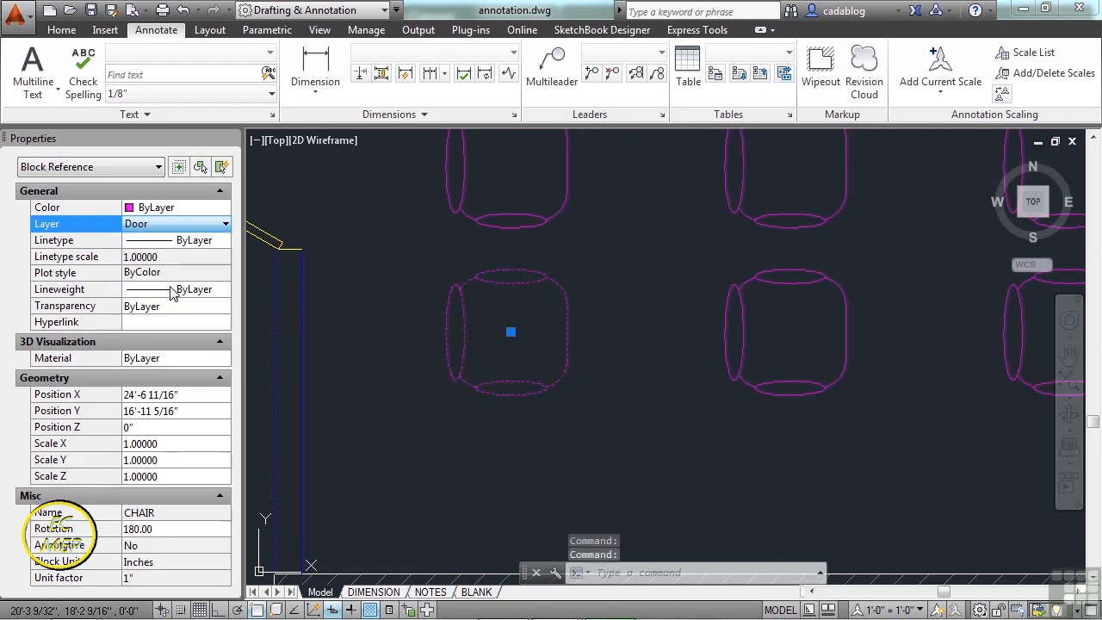
key("Escape")
left_click(454, 336)
left_click(459, 326)
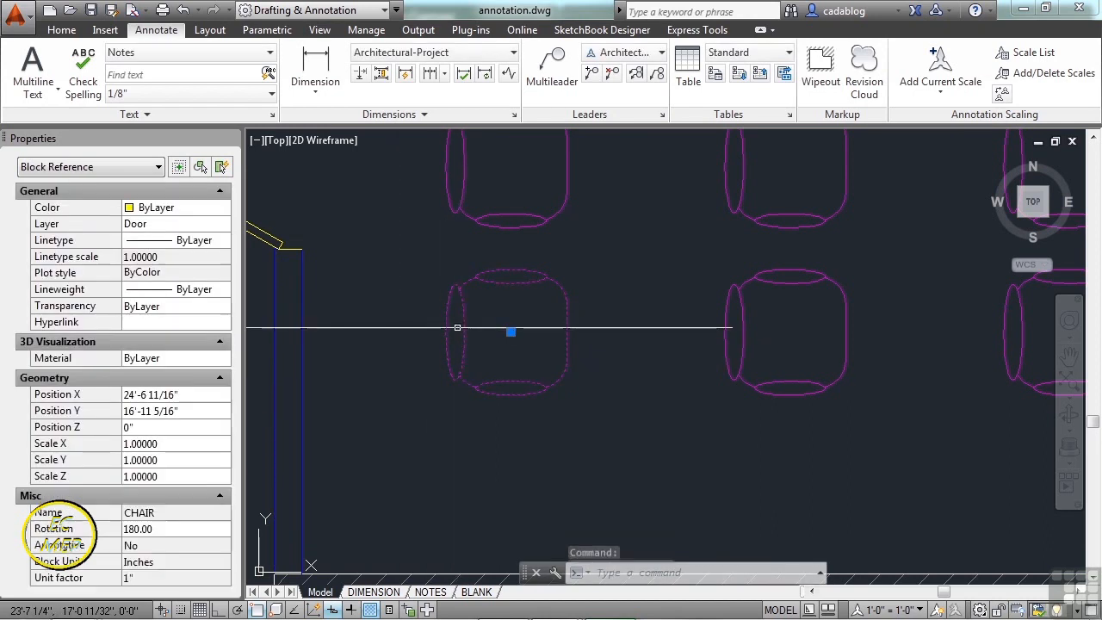
- Open the CHAIR block in the Block Editor and browse the authoring palette groups
right_click(463, 319)
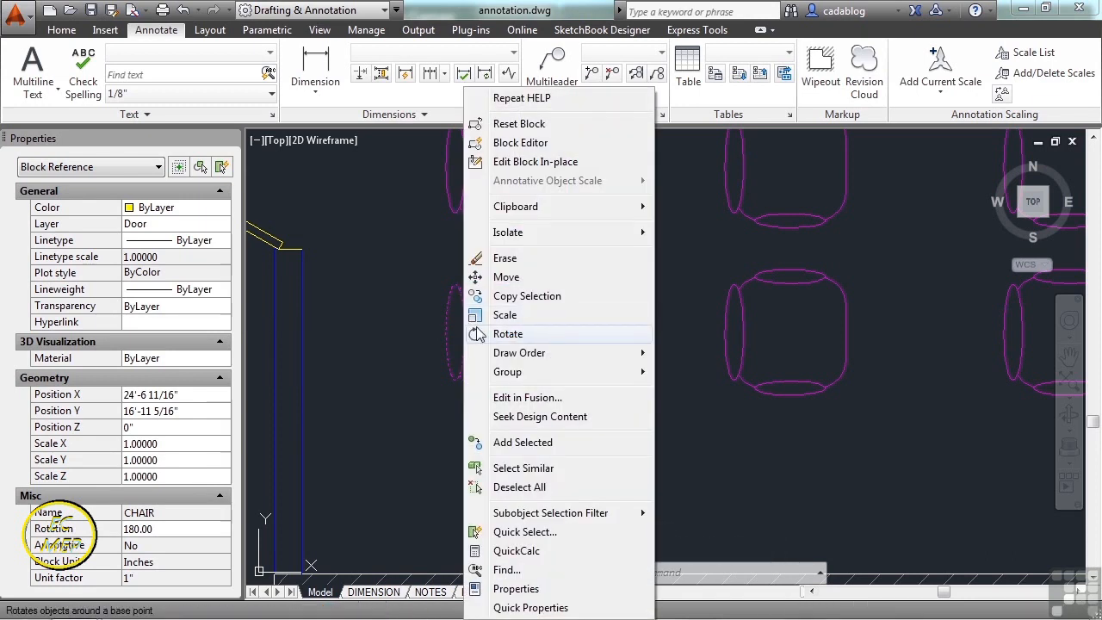
left_click(546, 145)
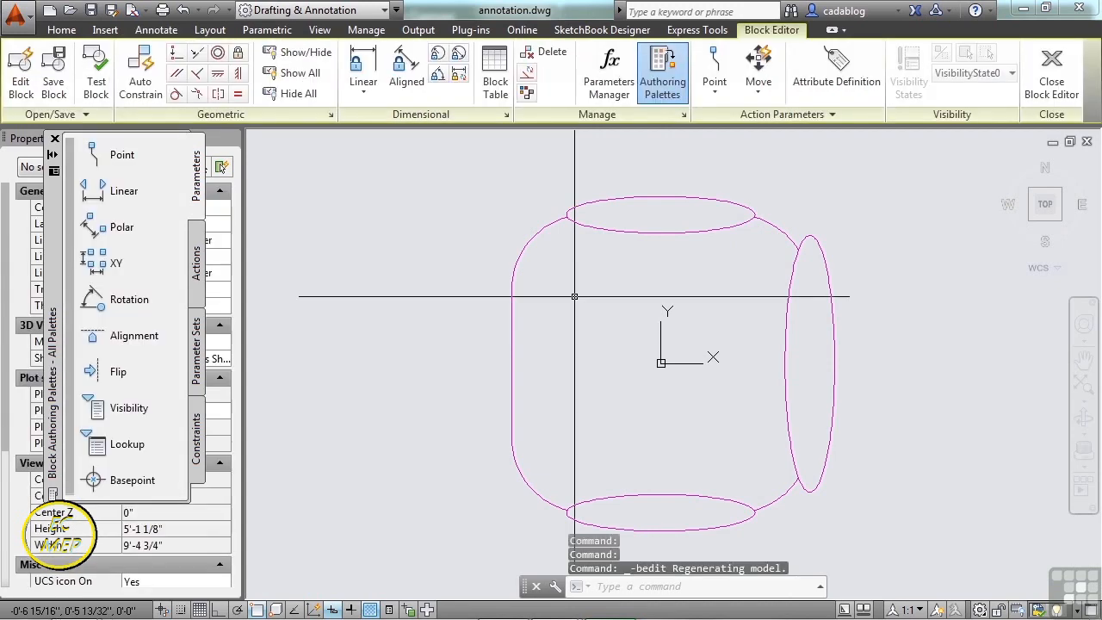
scroll(561, 276, "down", 4)
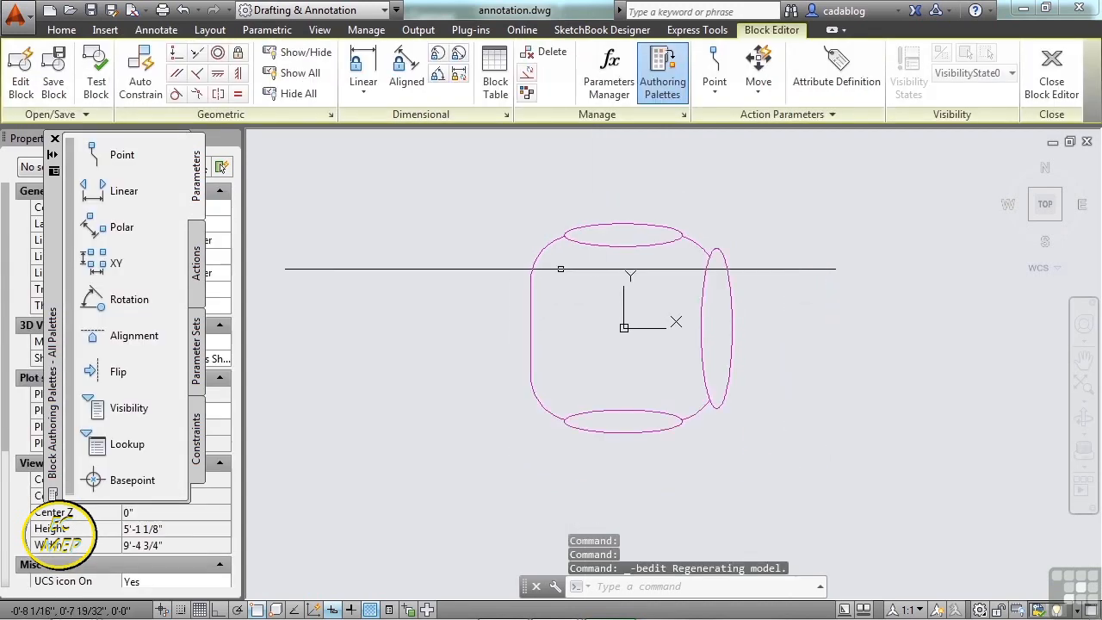
mouse_move(701, 322)
middle_mouse_down()
mouse_move(534, 410)
mouse_move(666, 353)
middle_mouse_up()
scroll(610, 313, "up", 4)
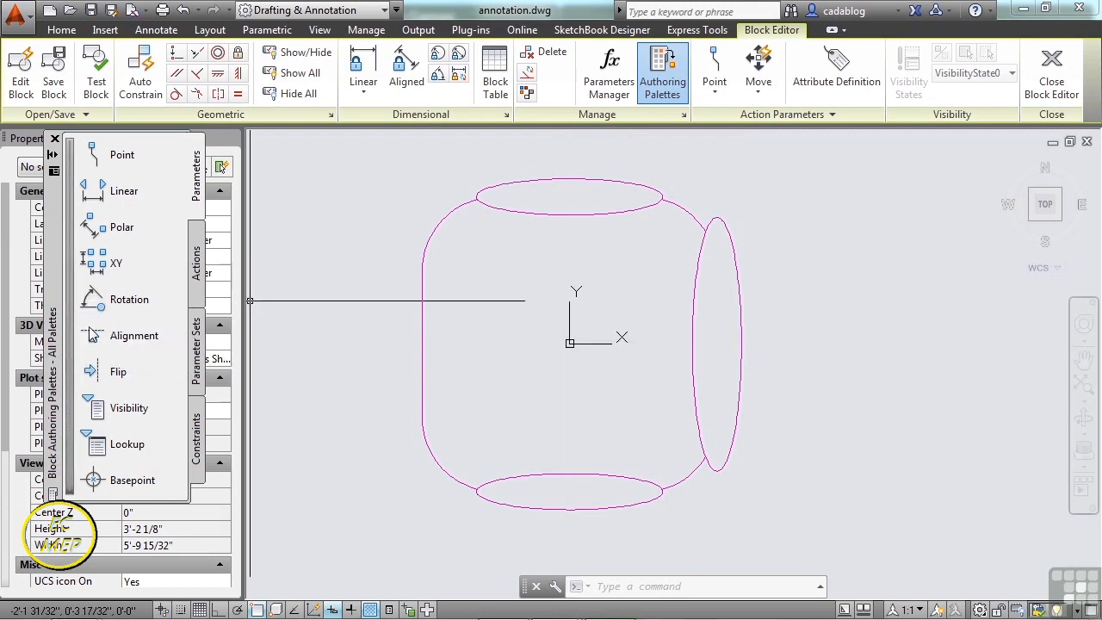
left_click(198, 431)
left_click(196, 349)
left_click(196, 263)
left_click(197, 191)
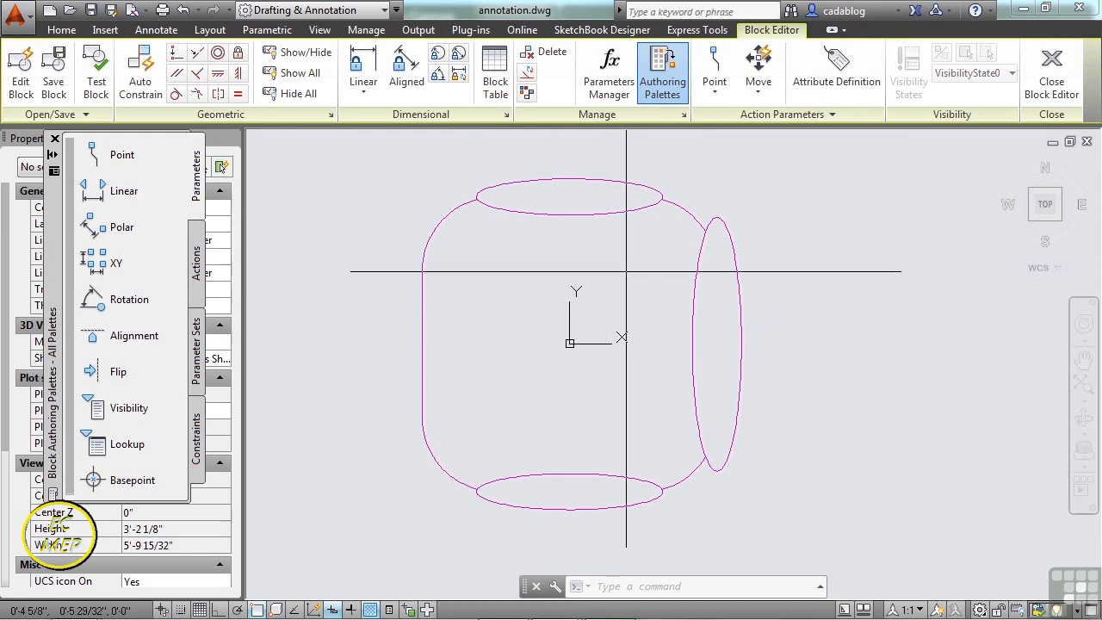
- Move the authoring palettes aside and select the chair's top ellipse
left_click_drag(53, 234, 288, 254)
middle_click_drag(808, 282, 959, 289)
left_click(815, 162)
left_click(750, 249)
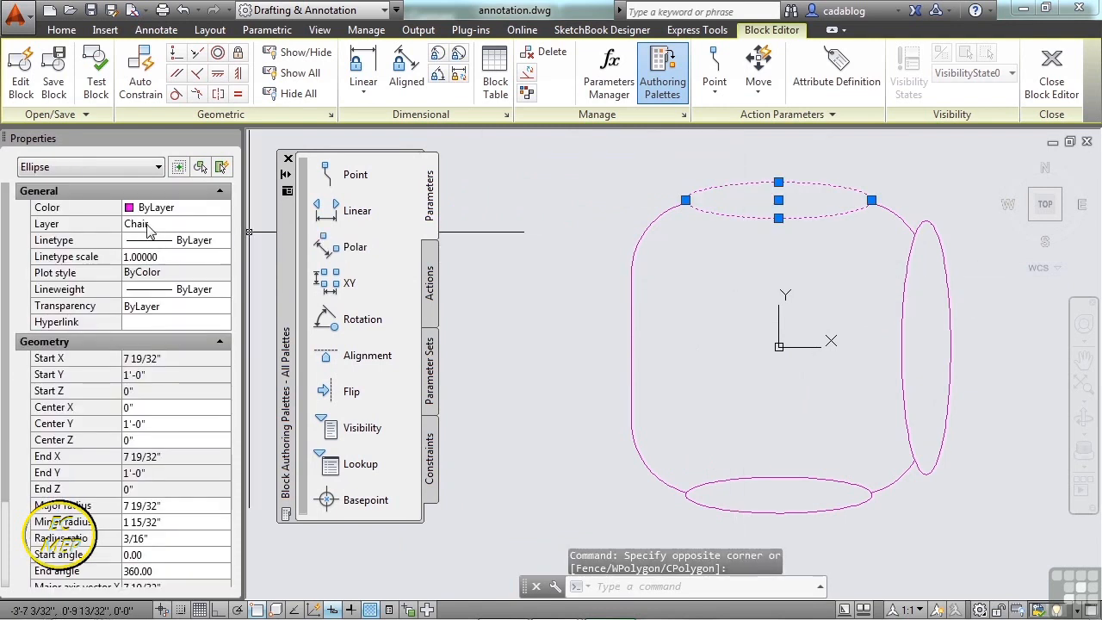
key("Escape")
scroll(740, 337, "down", 2)
middle_click_drag(741, 338, 689, 340)
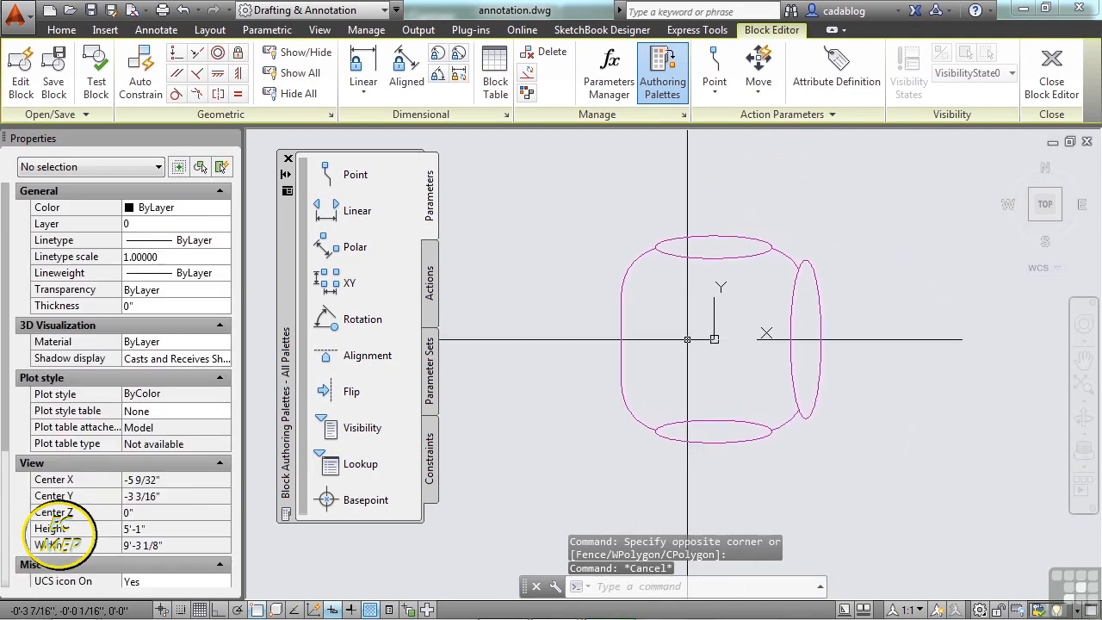
scroll(690, 351, "up", 2)
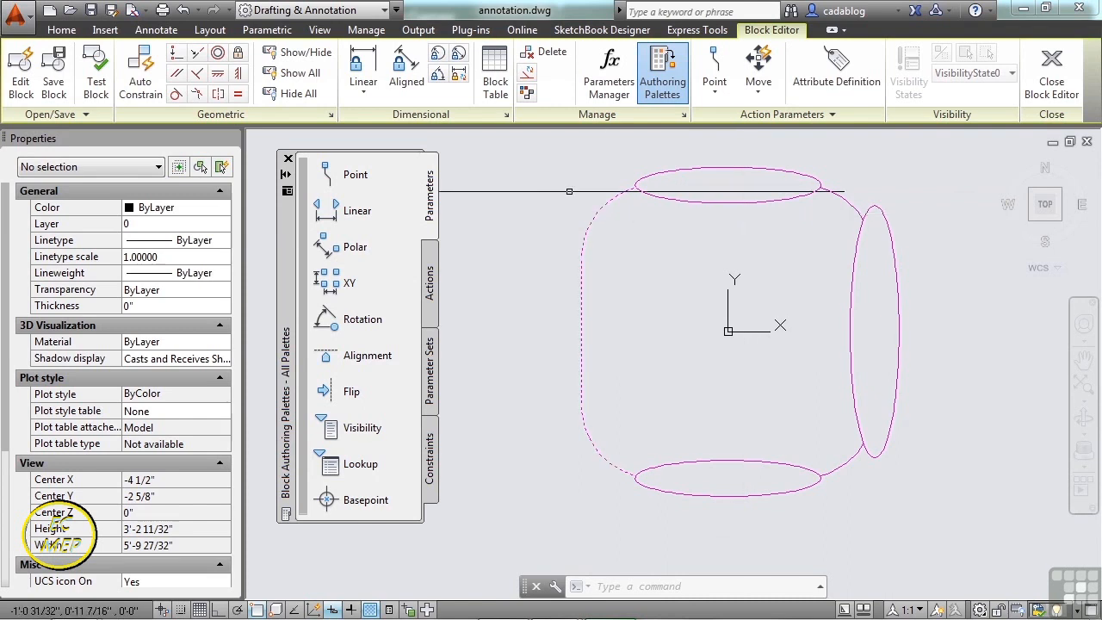
- Window-select all six chair objects and put them on layer 0
left_click(540, 143)
left_click(990, 510)
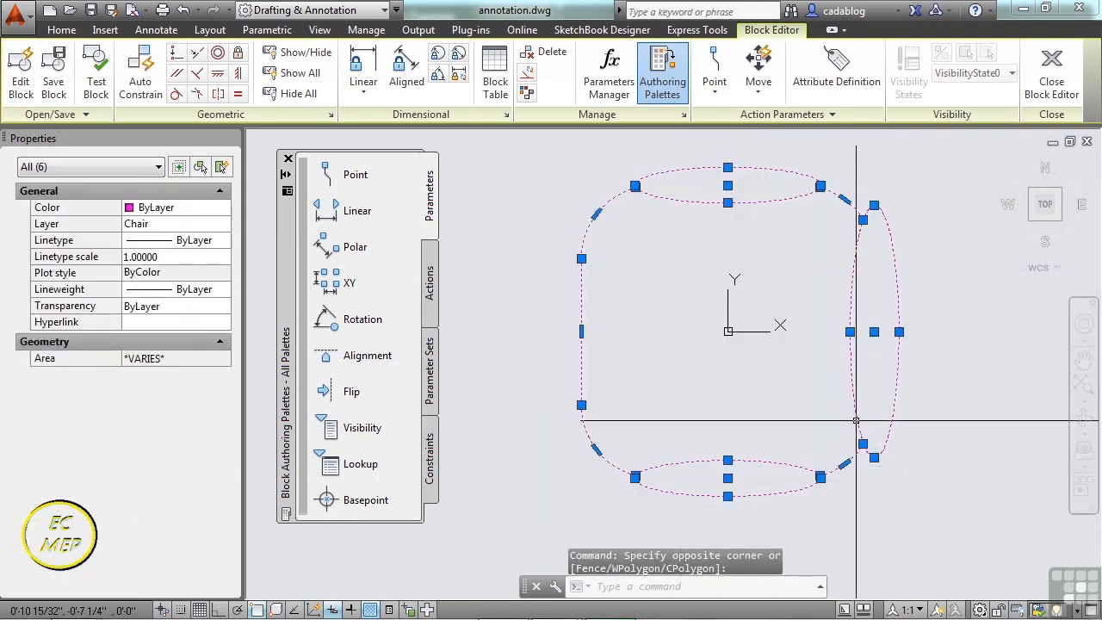
left_click(162, 225)
left_click(162, 230)
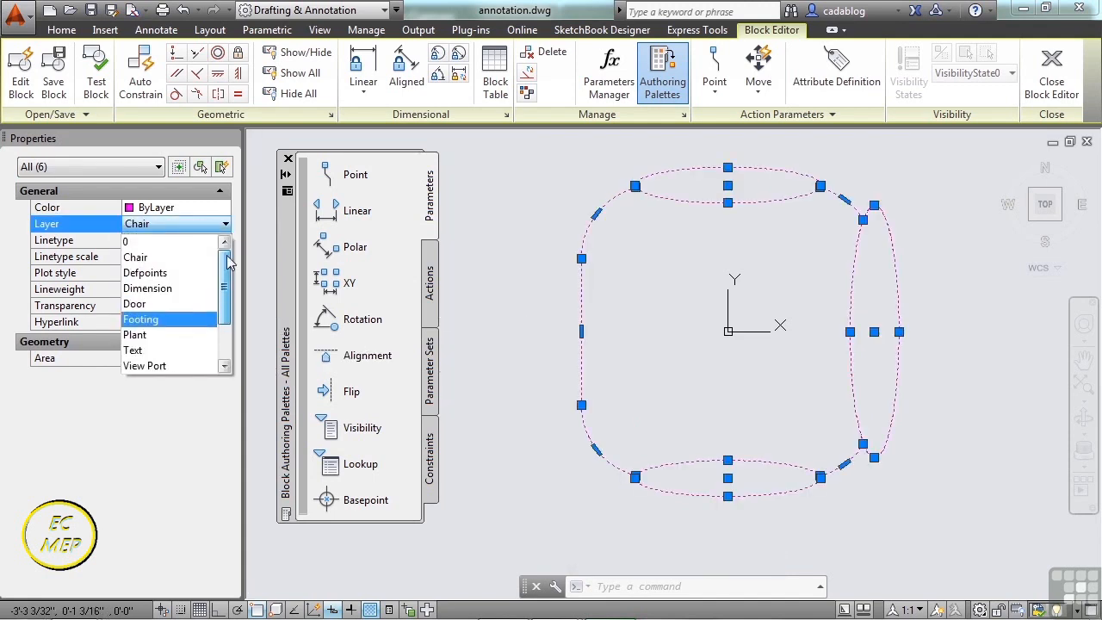
left_click(188, 247)
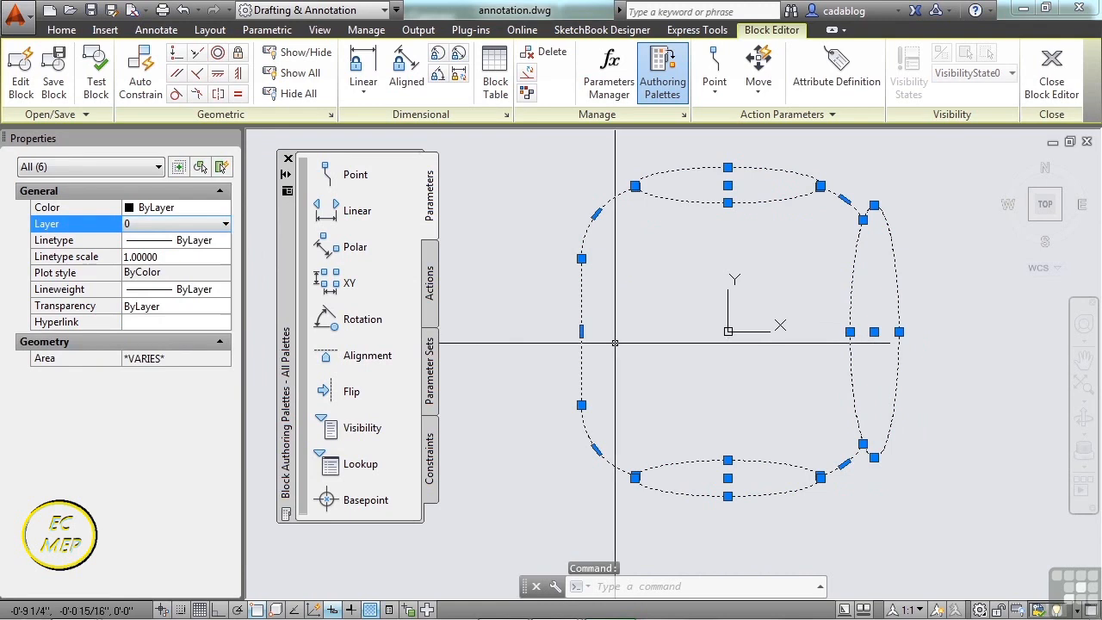
key("Escape")
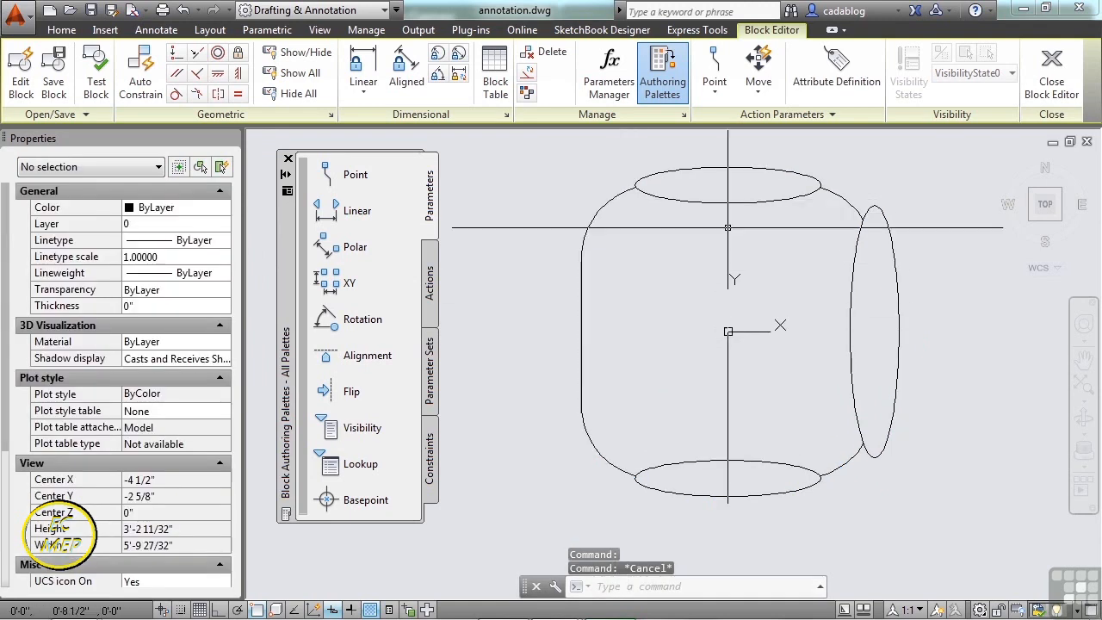
- Close the Block Editor saving the CHAIR changes, and select the updated chairs
left_click(1053, 79)
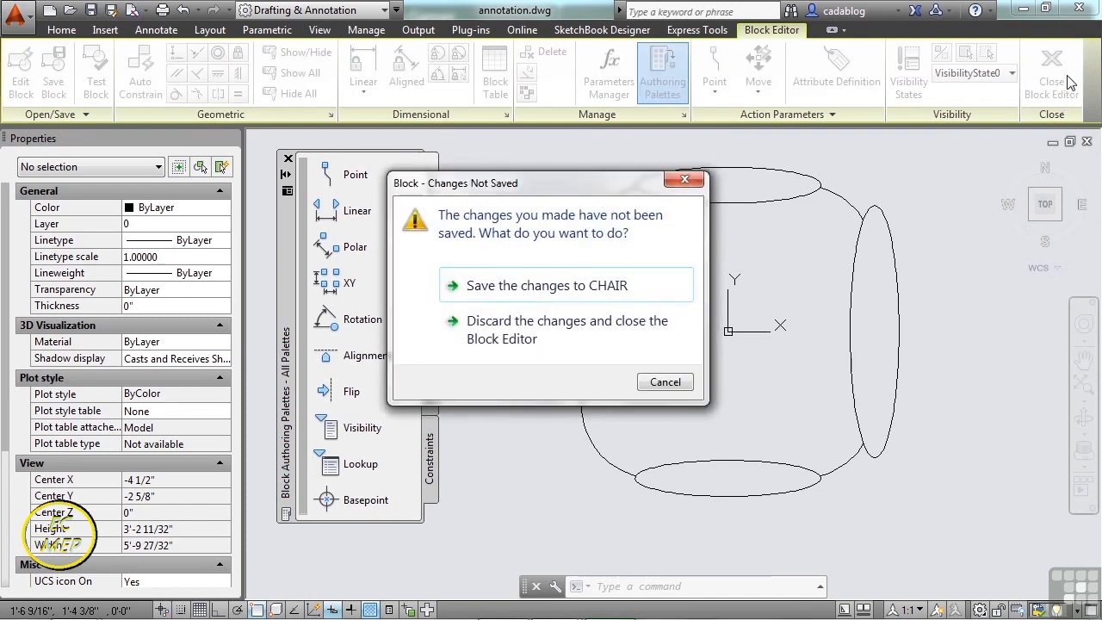
left_click(545, 289)
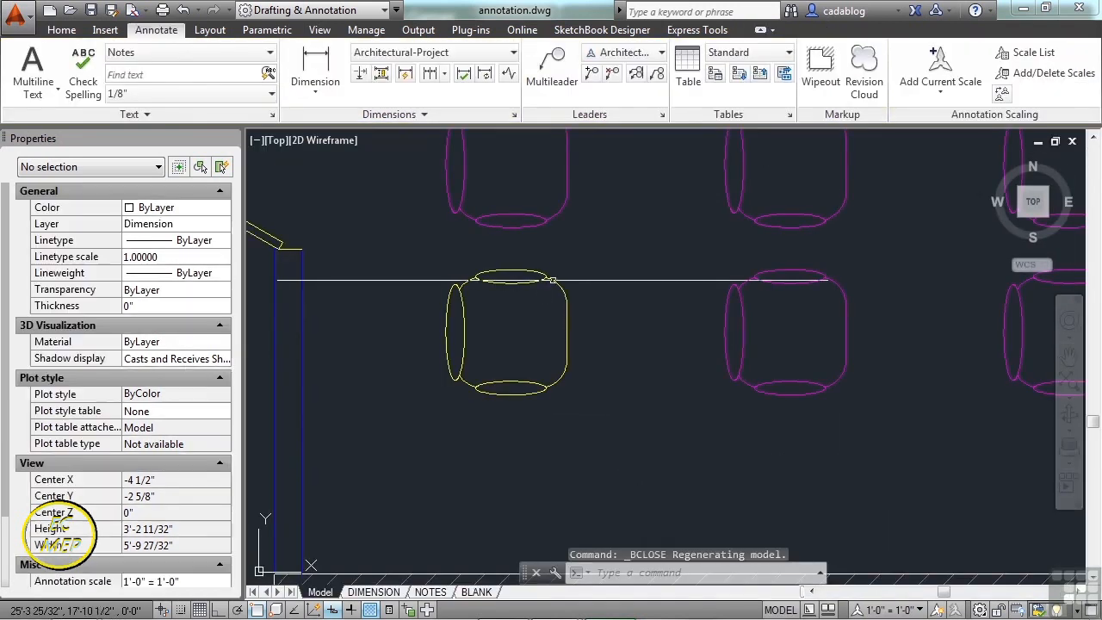
left_click(549, 279)
scroll(543, 344, "down", 2)
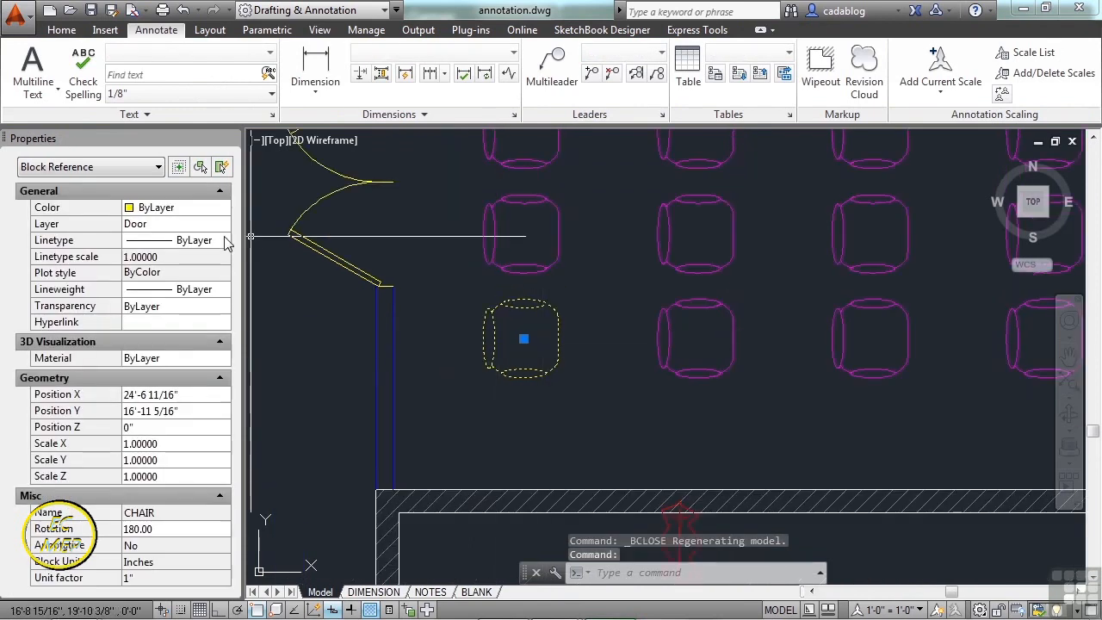
key("Escape")
left_click(525, 250)
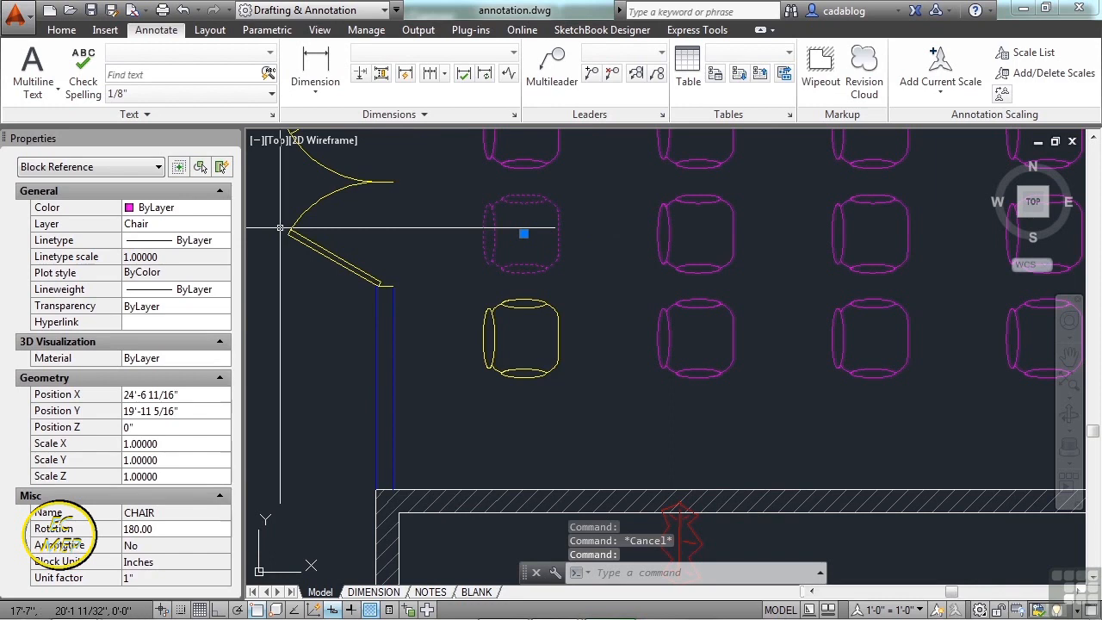
key("Escape")
- Use MATCHPROP to copy the lower chair's properties to two windows of chairs
type("ma")
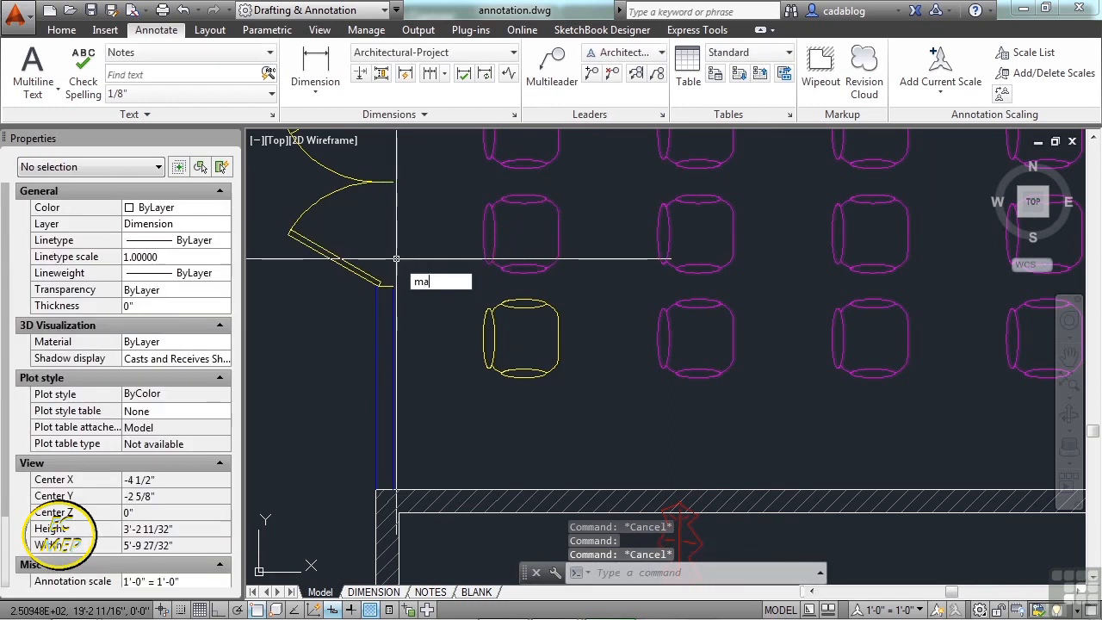
key("Return")
left_click(492, 331)
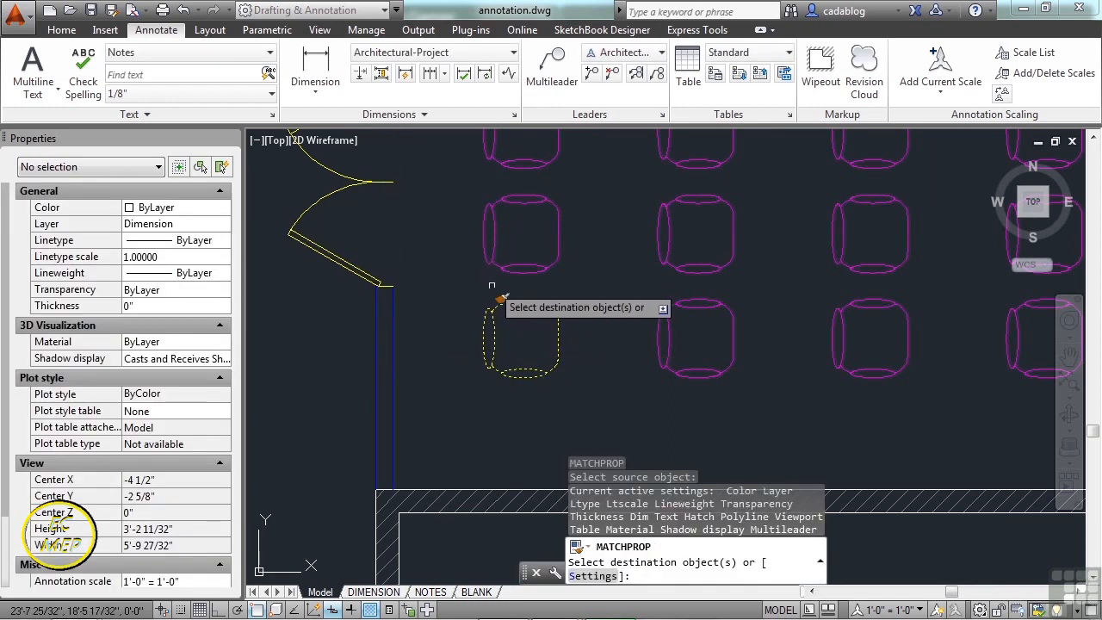
left_click(498, 254)
left_click(517, 170)
left_click(659, 139)
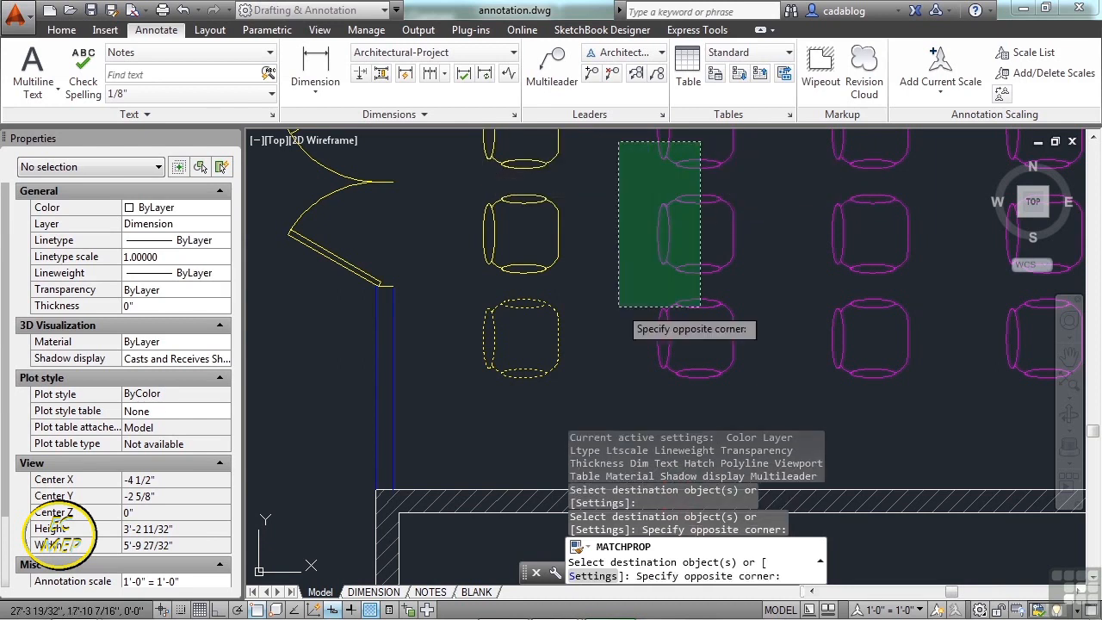
left_click(615, 307)
scroll(603, 314, "down", 4)
scroll(595, 301, "up", 3)
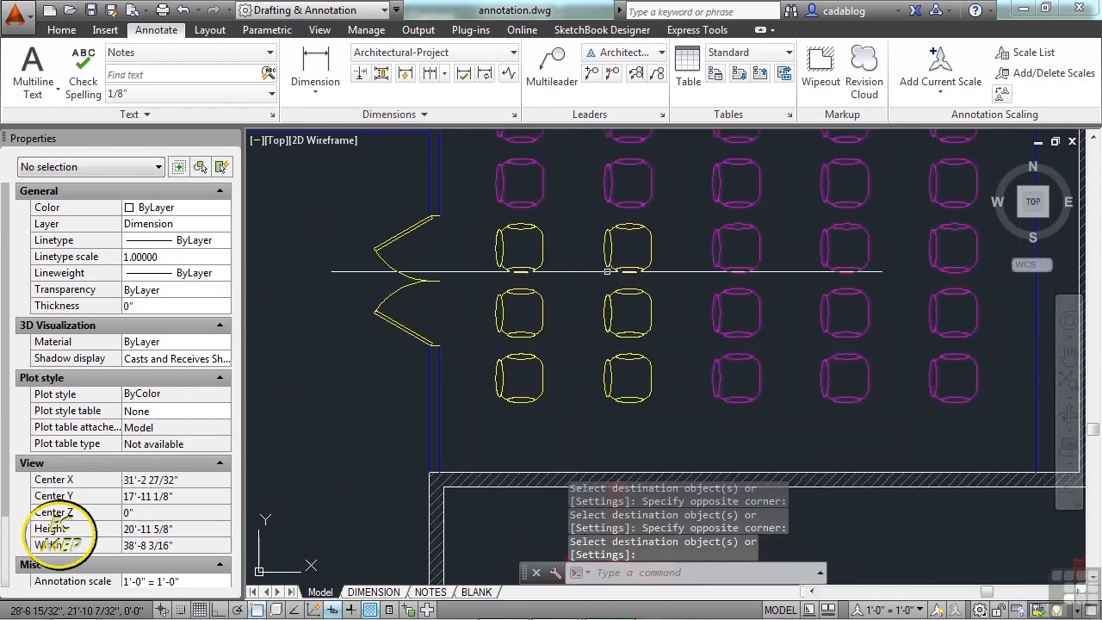
- Window-select the six yellow chairs and move them to the Plant layer
left_click(633, 247)
left_click(523, 384)
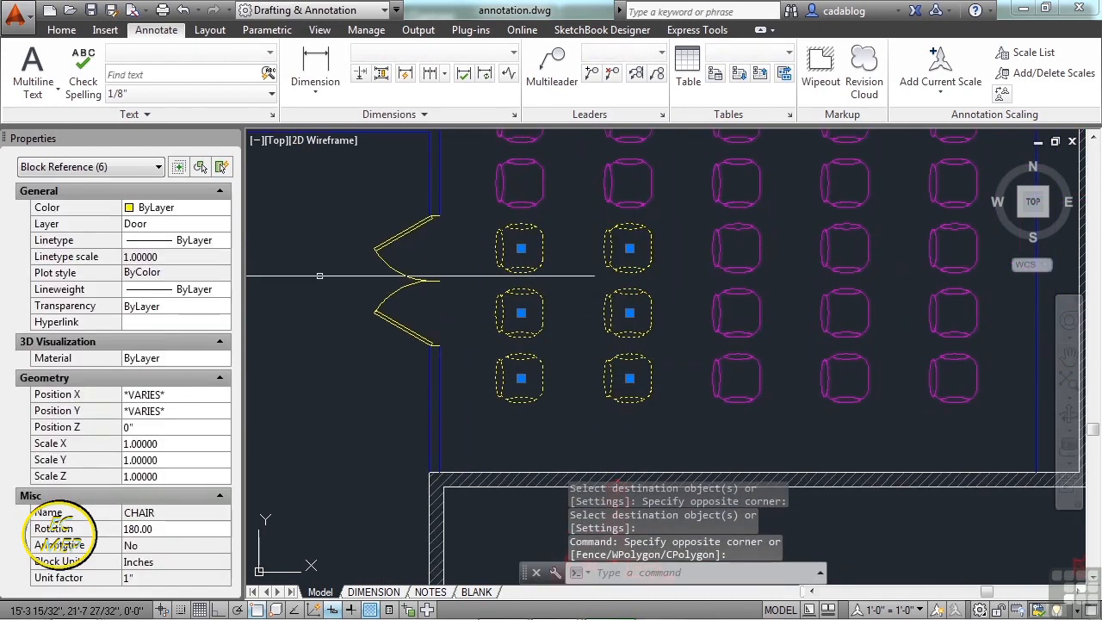
left_click(224, 224)
left_click(226, 224)
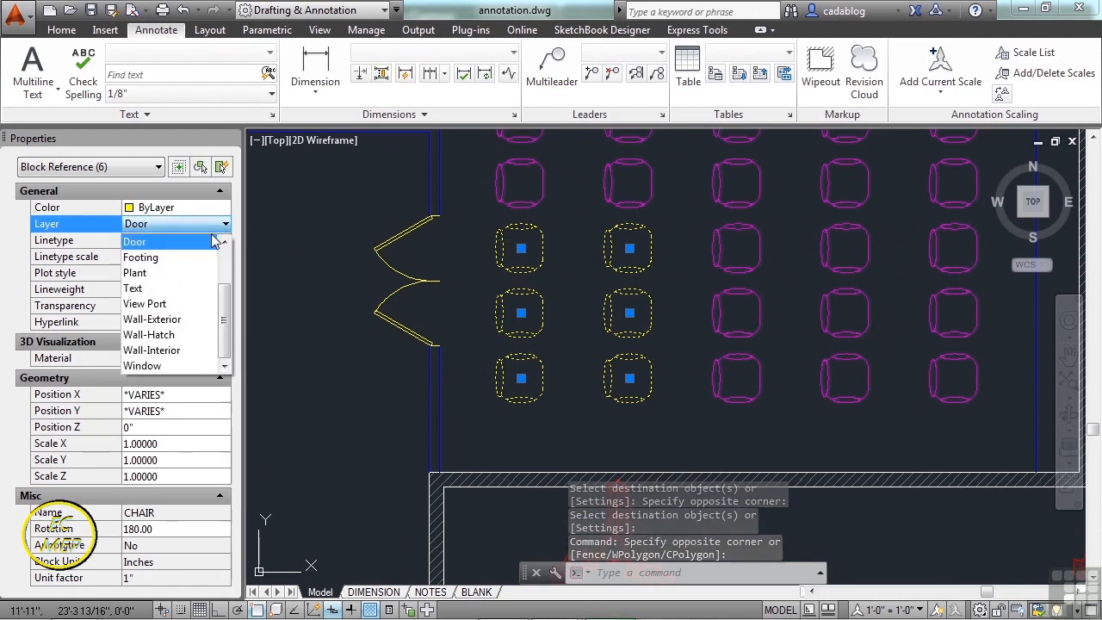
left_click(155, 273)
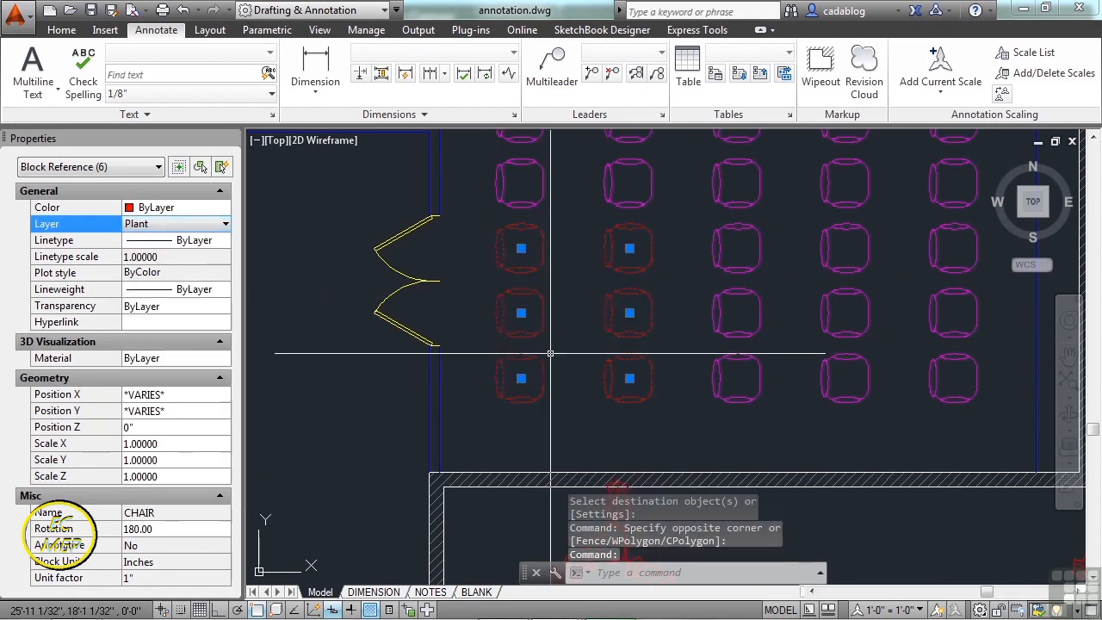
key("Escape")
key("Escape")
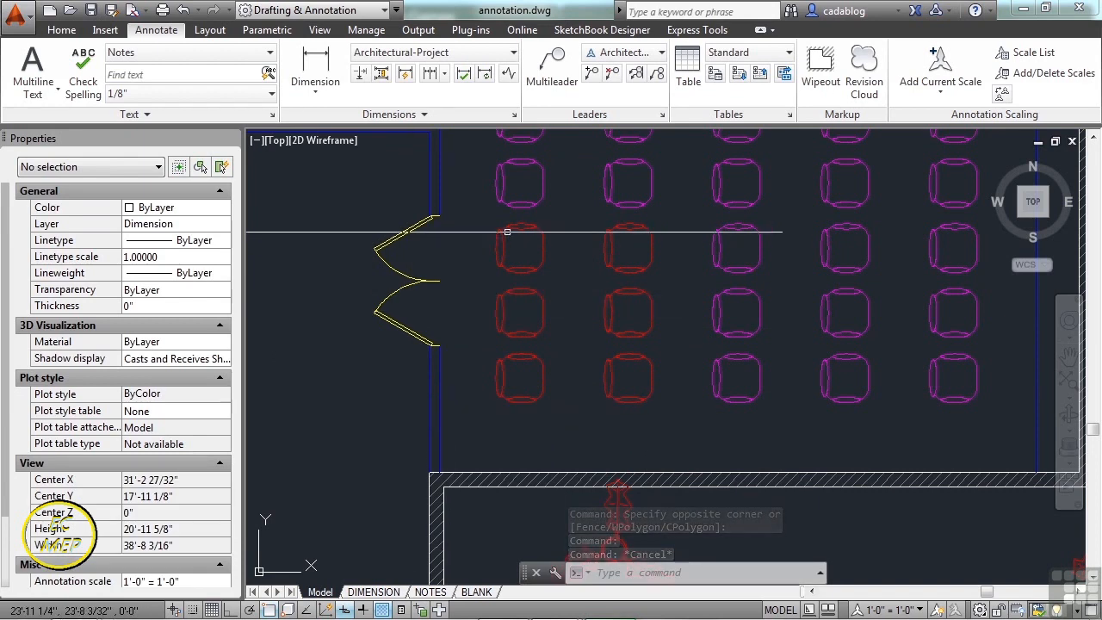
- Recolour the Chair layer from magenta to blue through the Home tab Layer dropdown
left_click(61, 30)
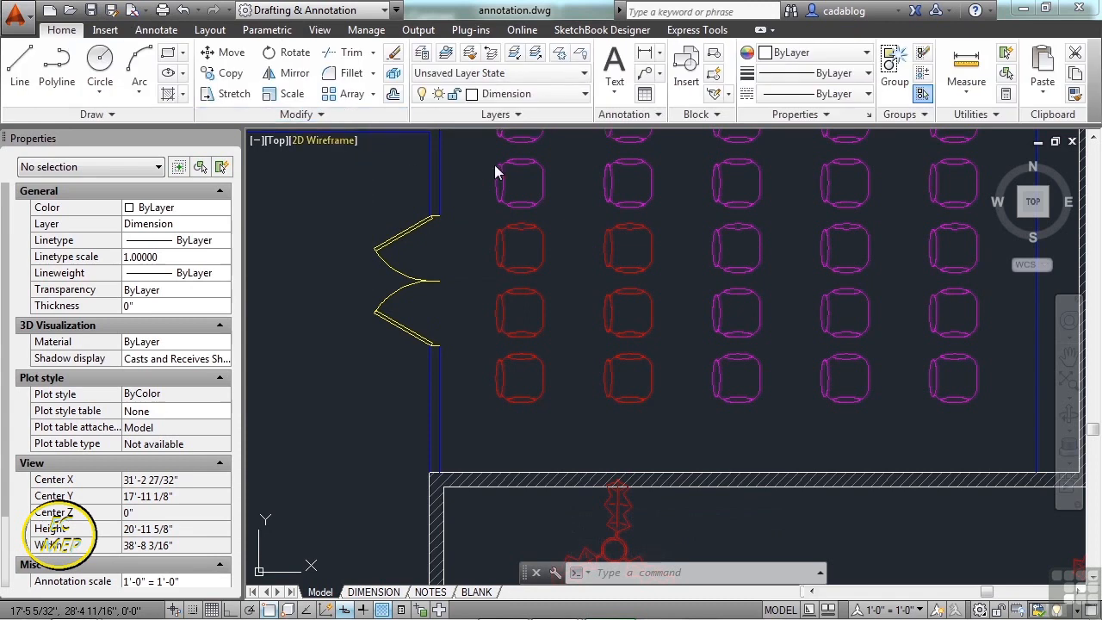
left_click(585, 96)
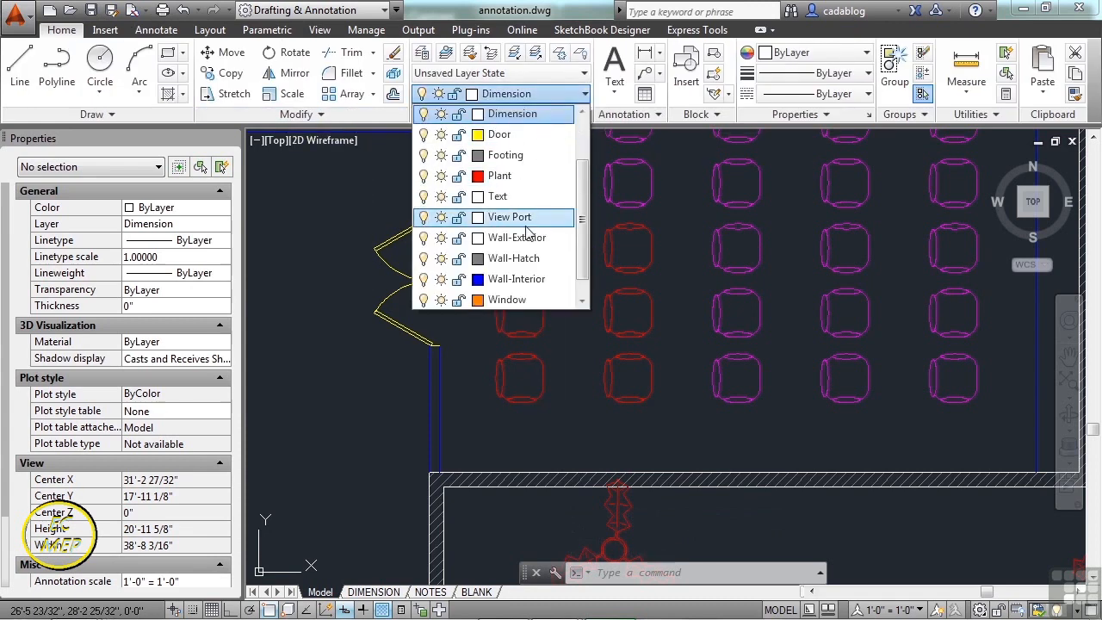
scroll(526, 225, "up", 1)
left_click(478, 135)
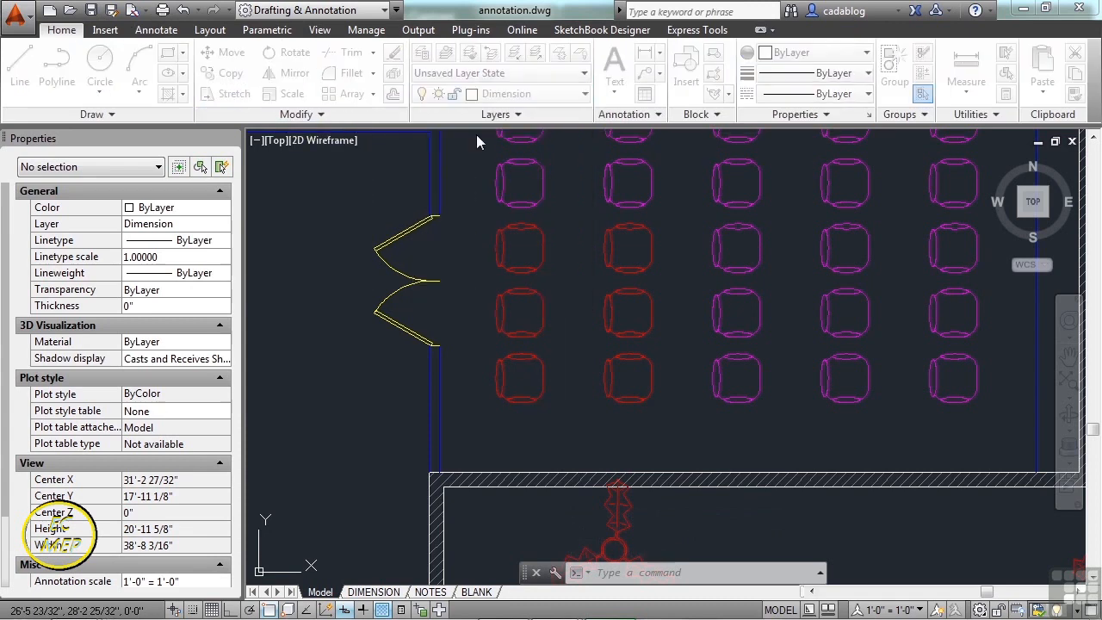
left_click(442, 345)
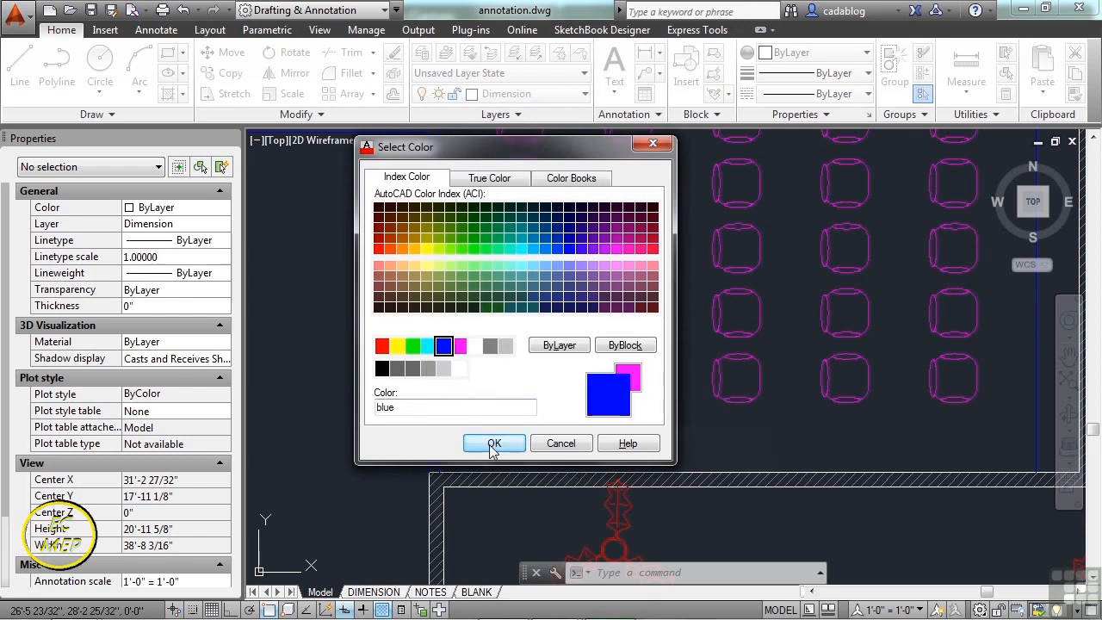
left_click(494, 443)
middle_click_drag(585, 176, 516, 282)
scroll(522, 250, "down", 2)
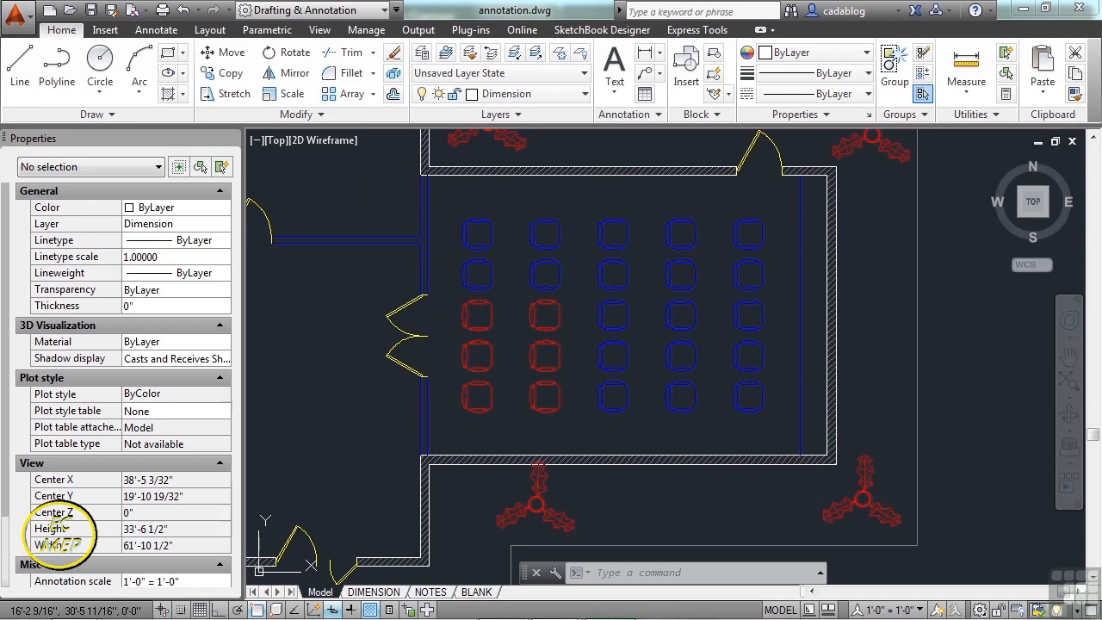
type("la")
key("Return")
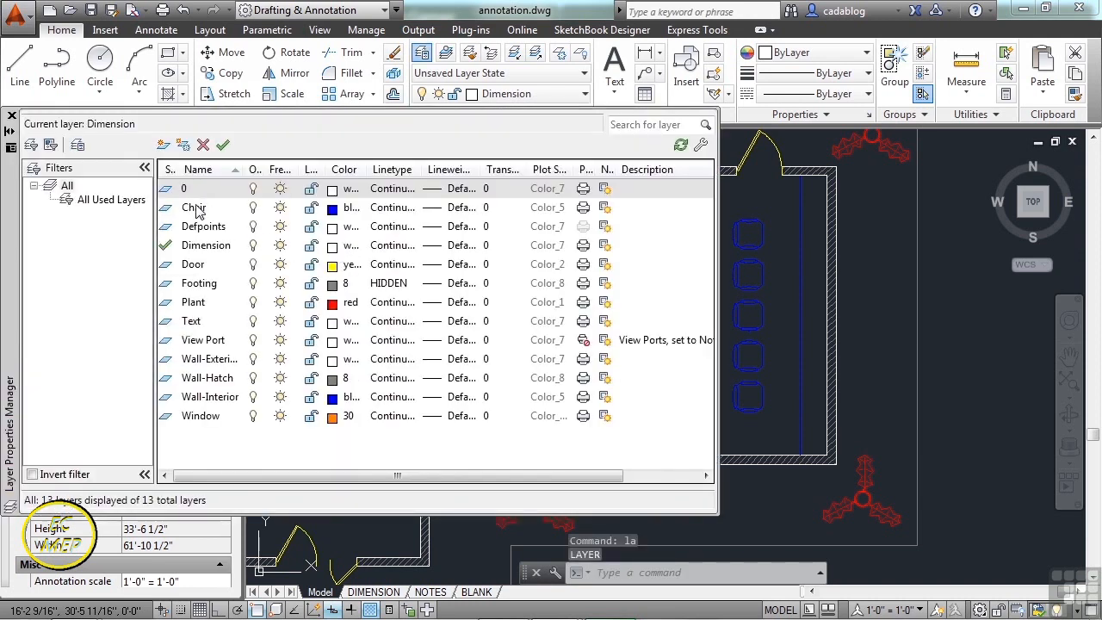
- Create a layer named 'CHair- to be removed' with grey colour 8
left_click(197, 209)
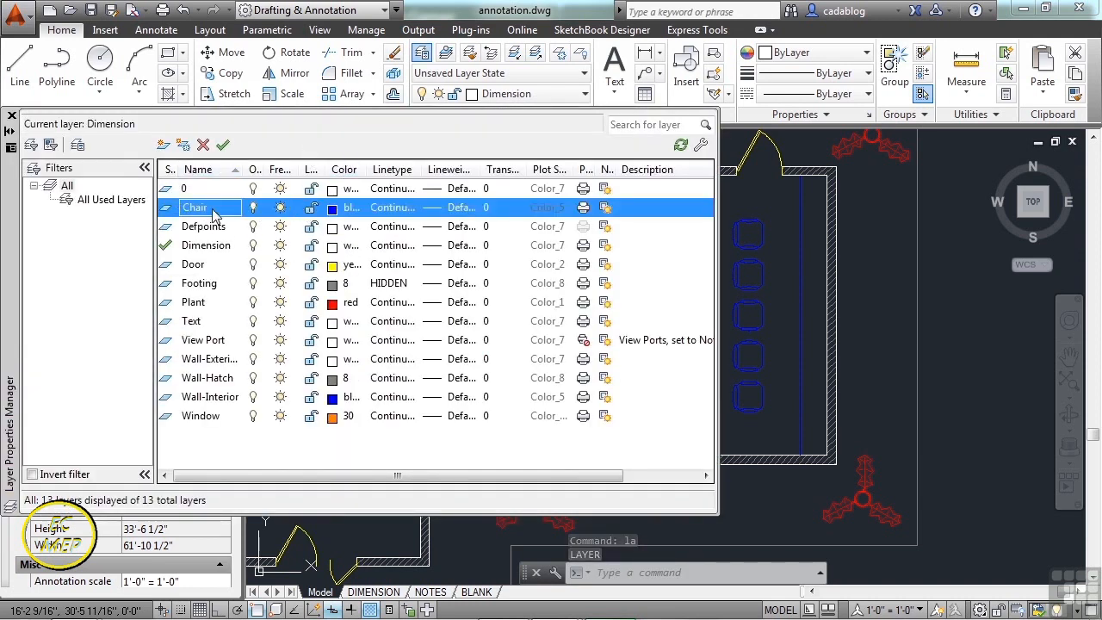
left_click(164, 146)
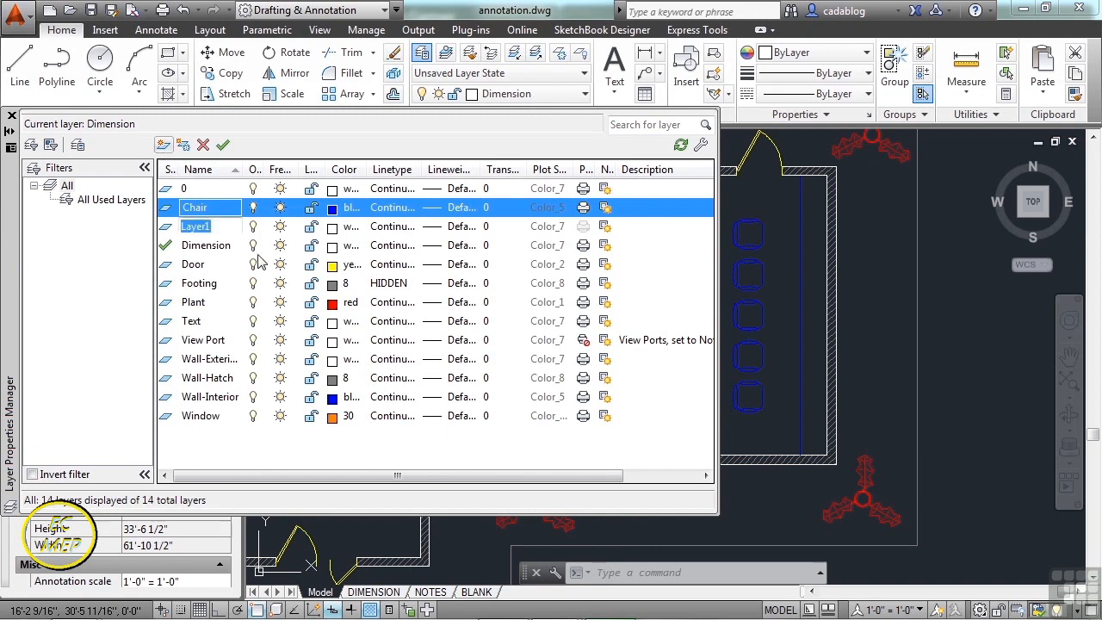
type("C")
type("Hair- to be rem")
type("oved")
key("Return")
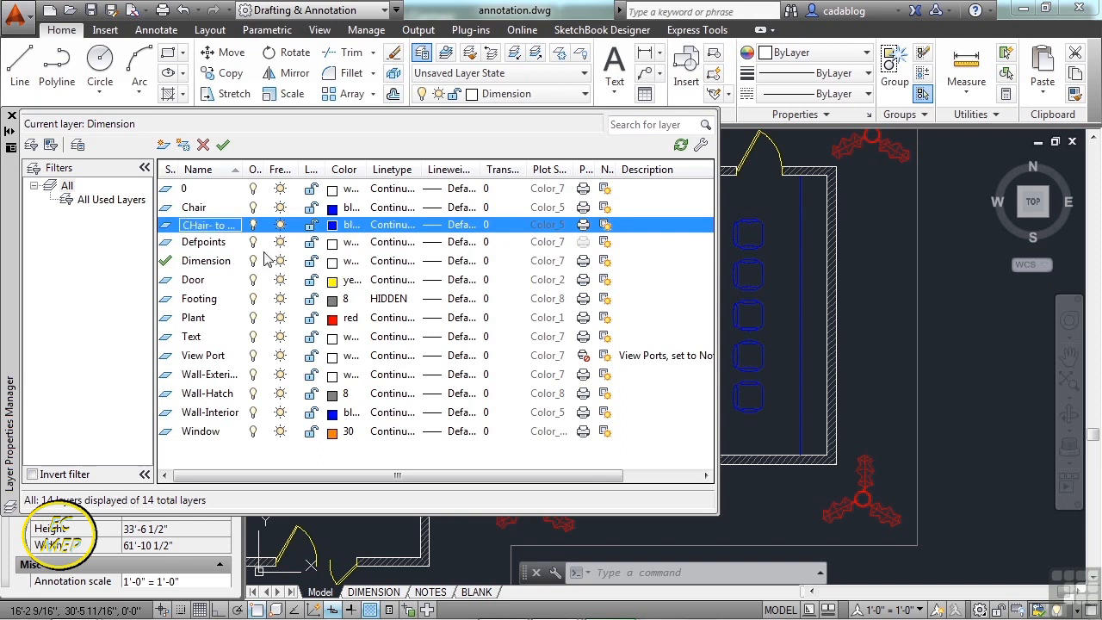
left_click(333, 227)
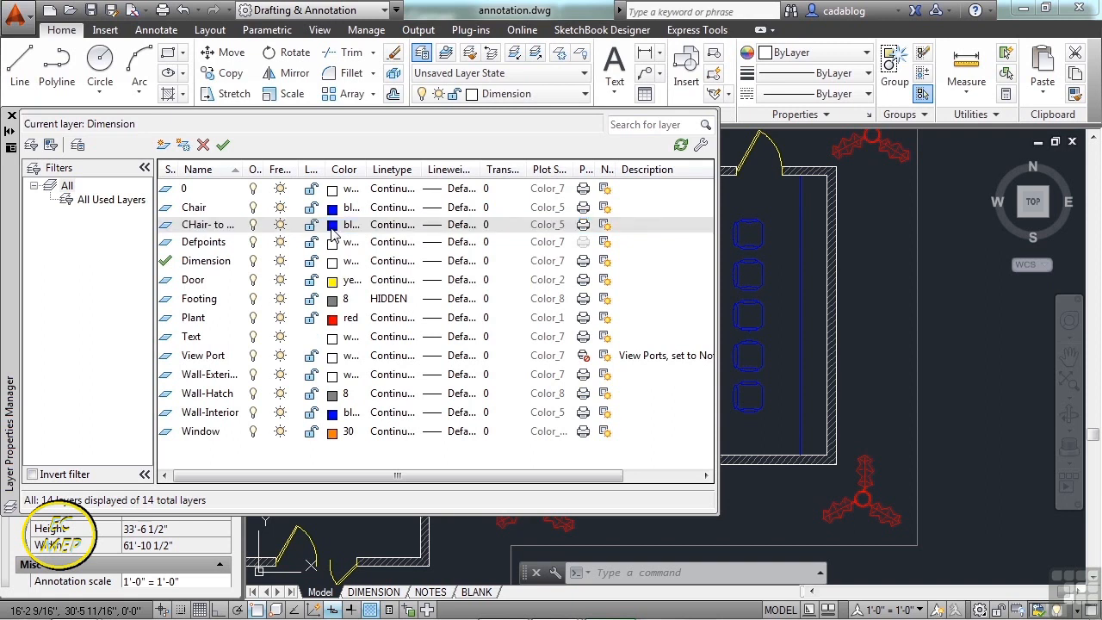
left_click(490, 345)
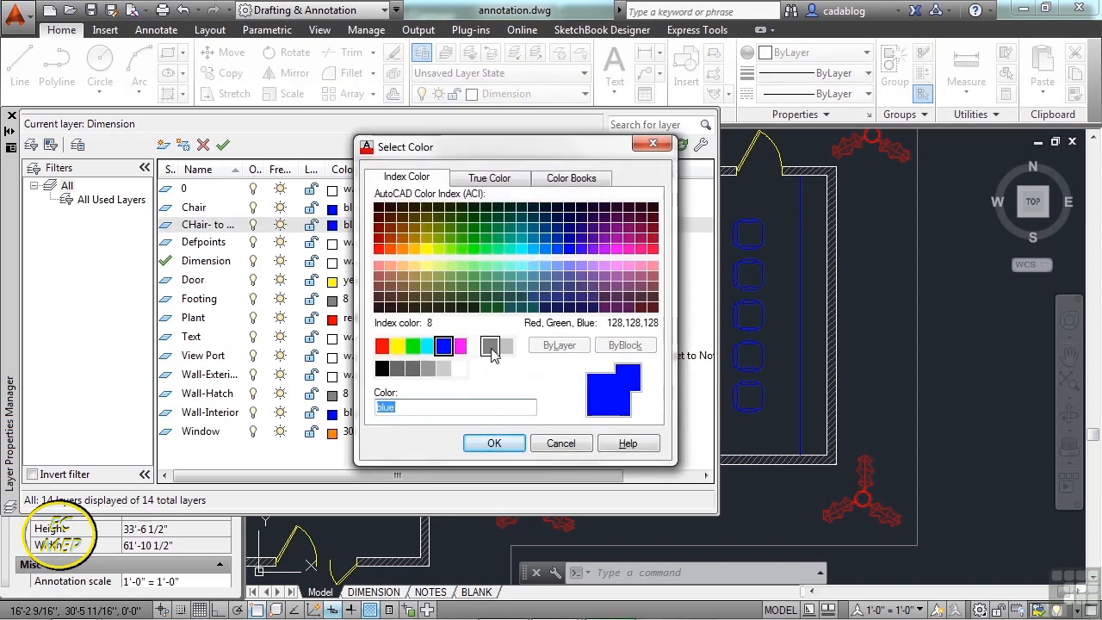
left_click(495, 443)
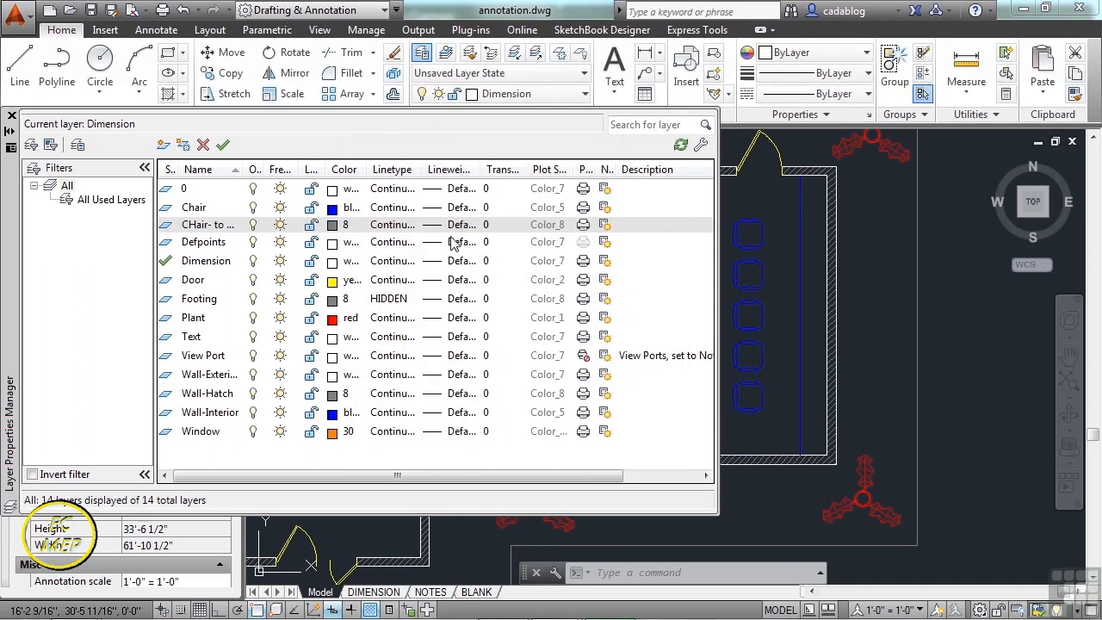
- Give the new layer the HIDDEN linetype, close Layer Properties, and select a red chair
left_click(398, 225)
left_click(416, 303)
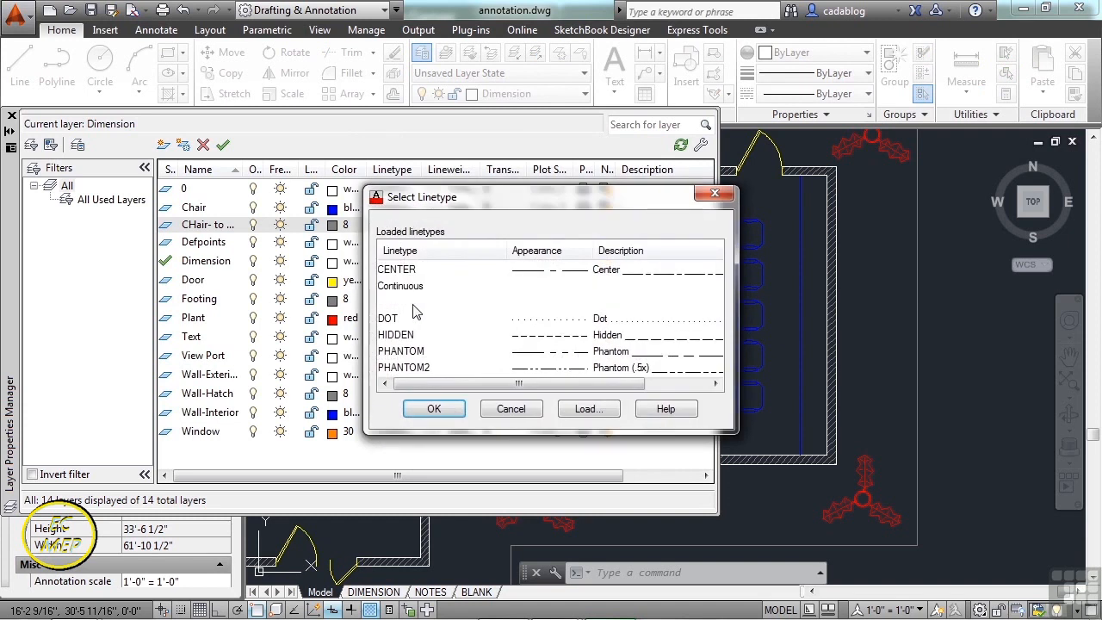
left_click(398, 337)
left_click(433, 408)
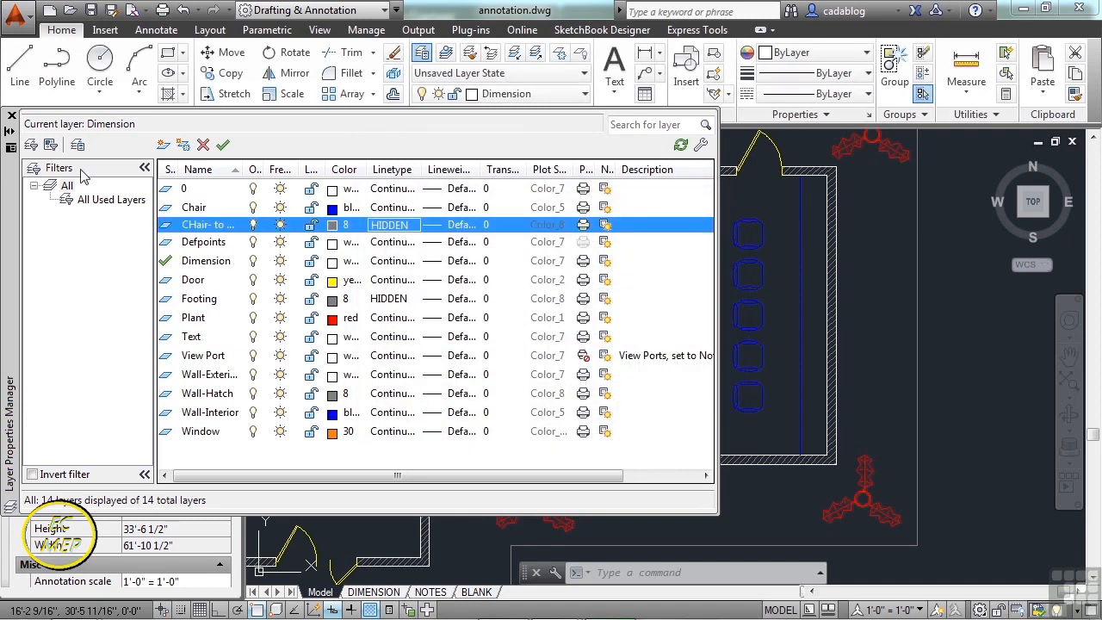
left_click(11, 115)
left_click(475, 327)
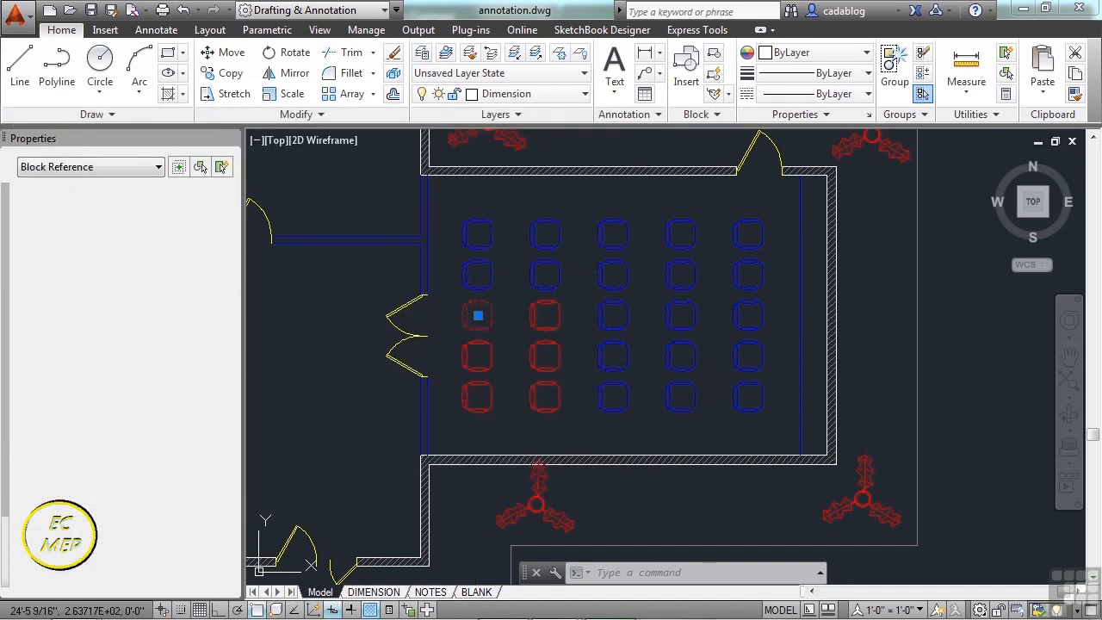
- Move the five left-column chairs onto the 'CHair- to be removed' layer
left_click(503, 228)
left_click(483, 411)
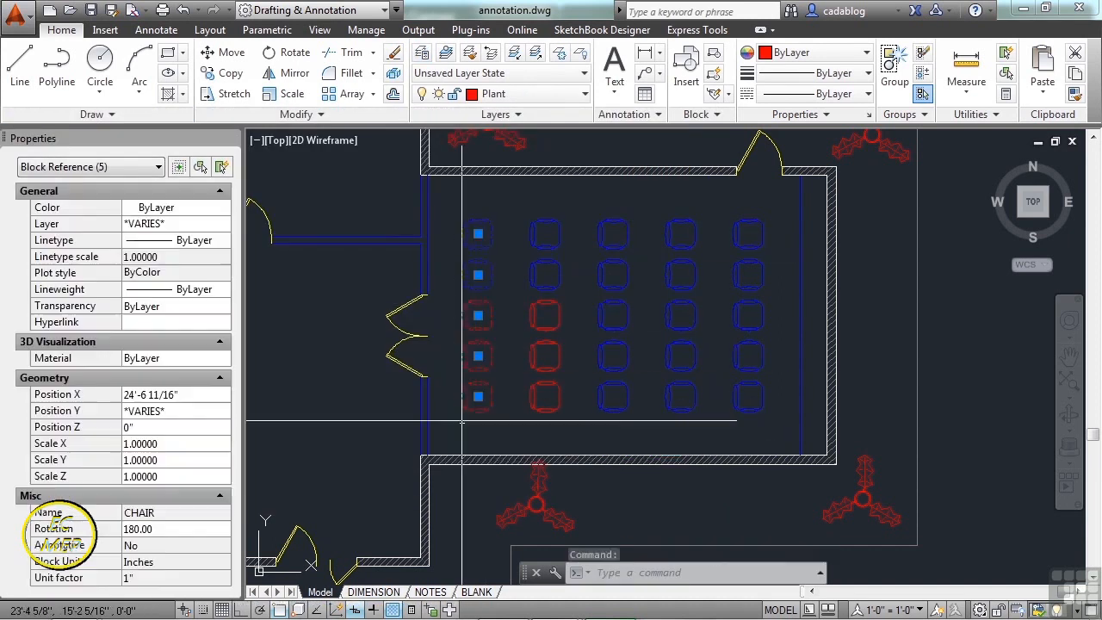
left_click(221, 224)
left_click(222, 226)
scroll(182, 293, "up", 3)
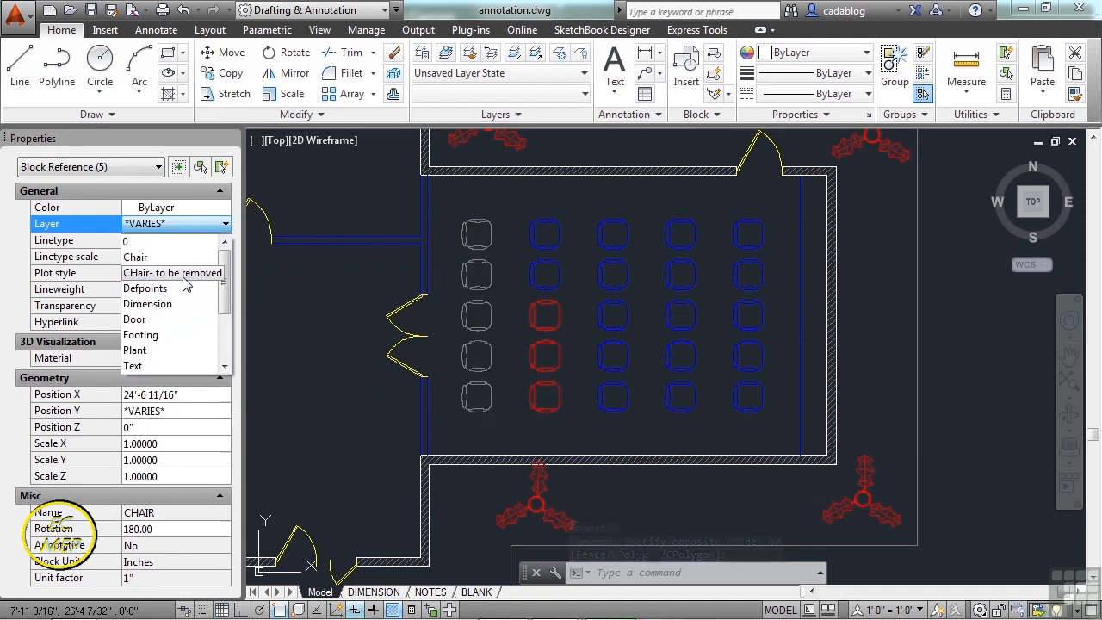
left_click(183, 274)
key("Escape")
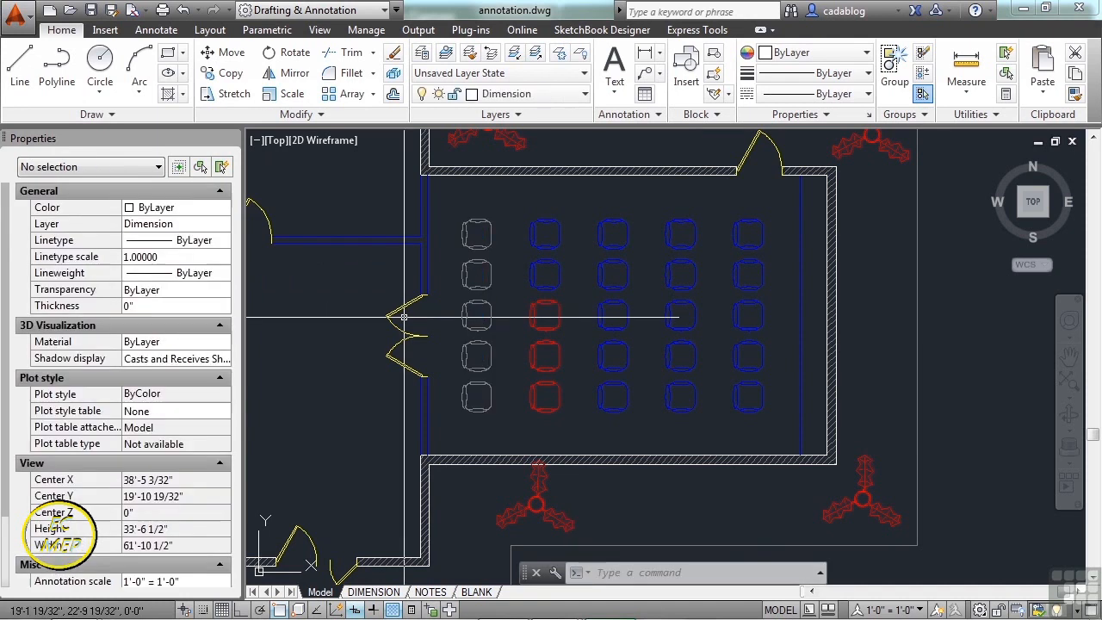
- Match a blue chair's properties onto the red chairs with MATCHPROP, then show the BLANK layout
type("ma")
key("Return")
left_click(563, 264)
left_click(571, 310)
left_click(527, 405)
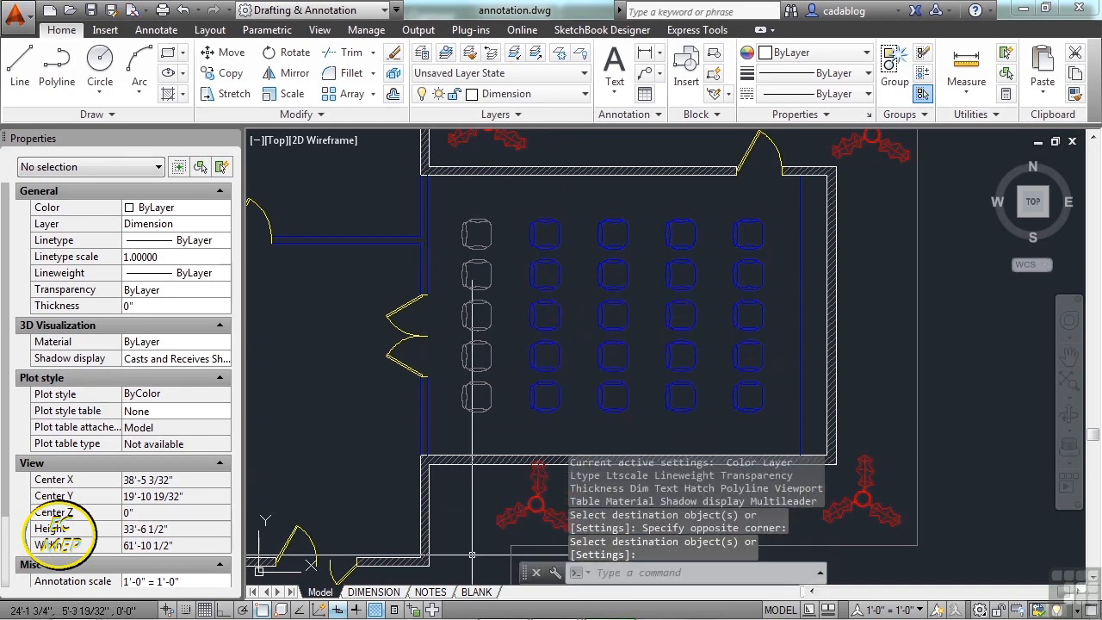
left_click(477, 592)
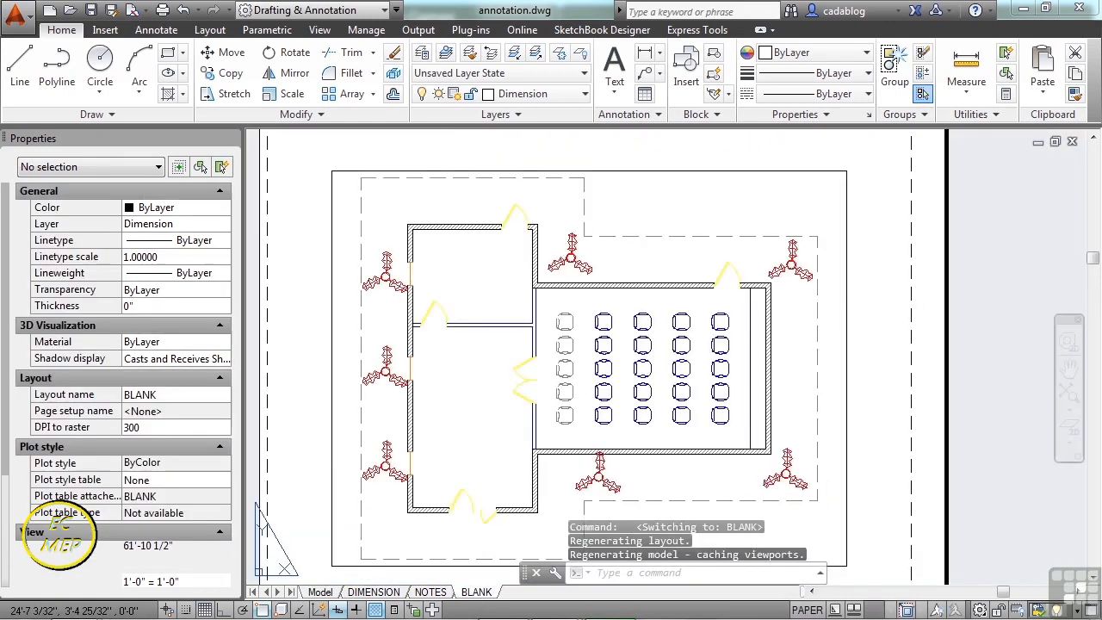
- Zoom the annotation.dwg view in and then back out
scroll(523, 368, "up", 6)
scroll(523, 369, "down", 2)
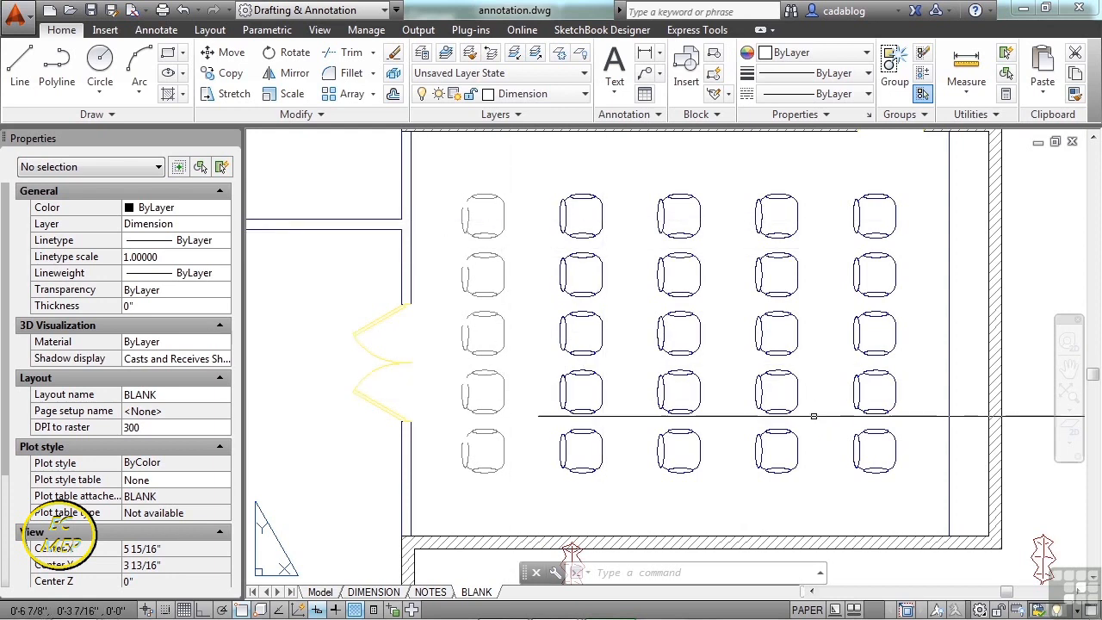
scroll(496, 324, "down", 2)
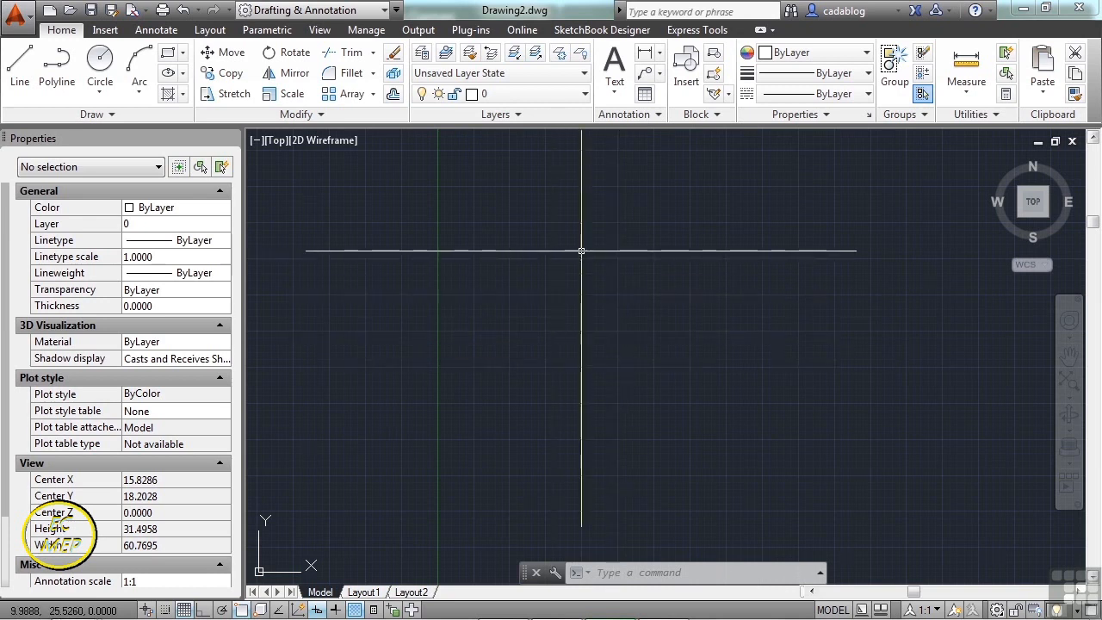
- Create the new drawing Drawing3 from the acad.dwt template
type("new")
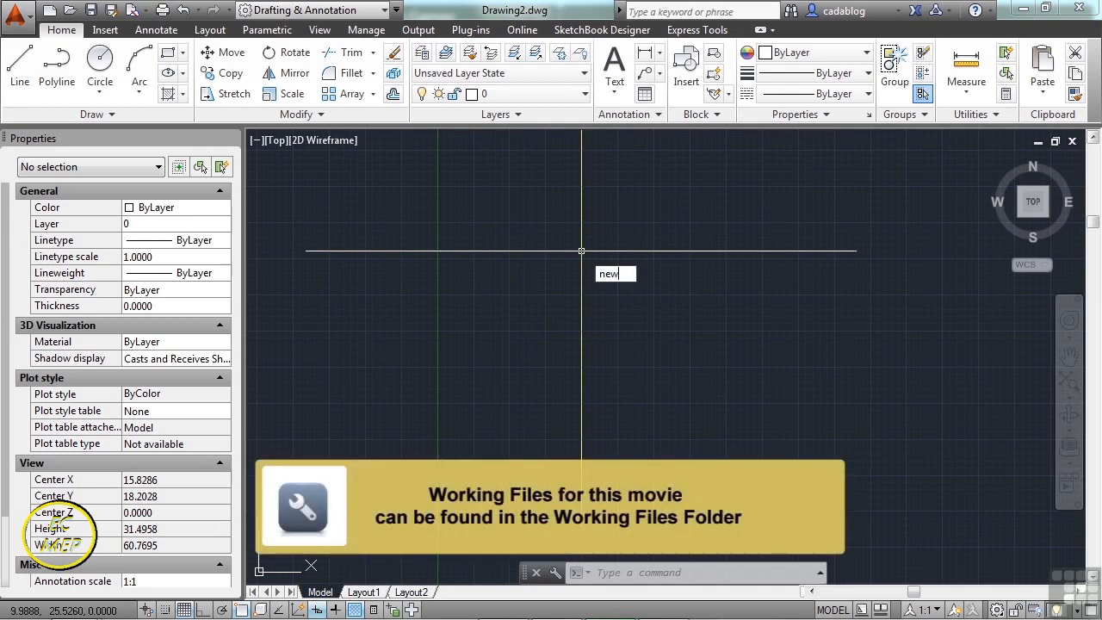
key("Return")
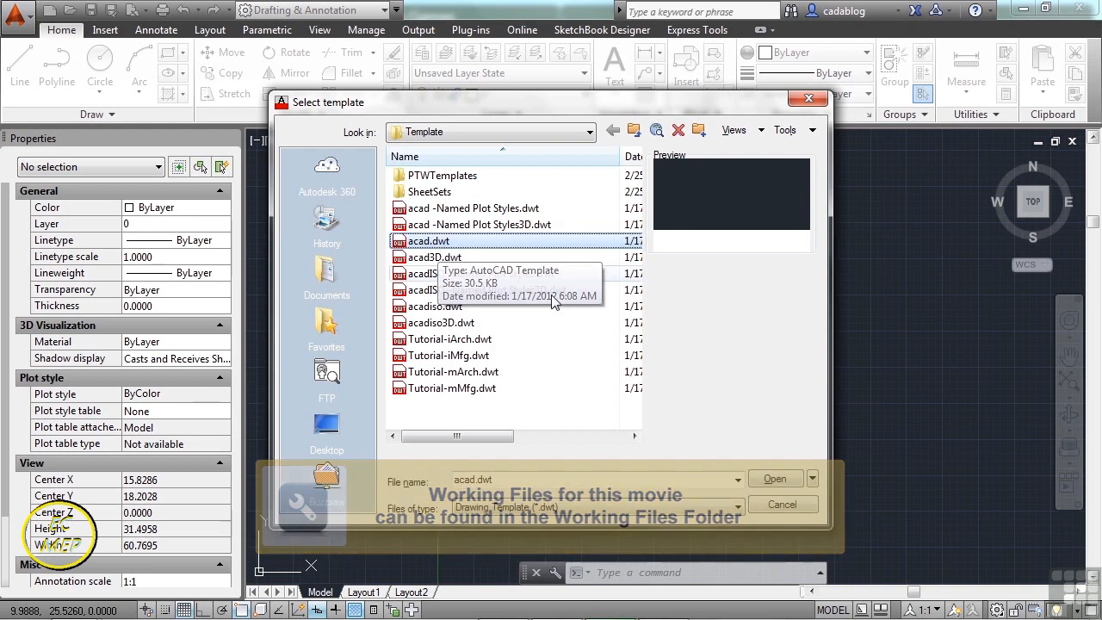
left_click(773, 480)
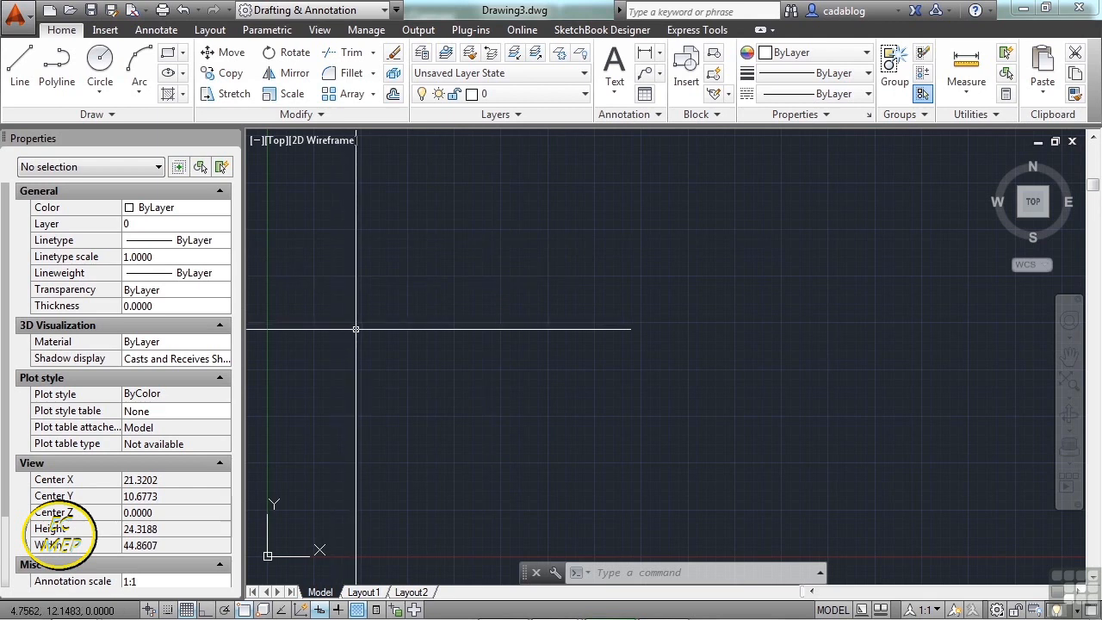
- Save the drawing as Chair.dwg, overwriting the existing file, and fit the view
type("save")
key("Return")
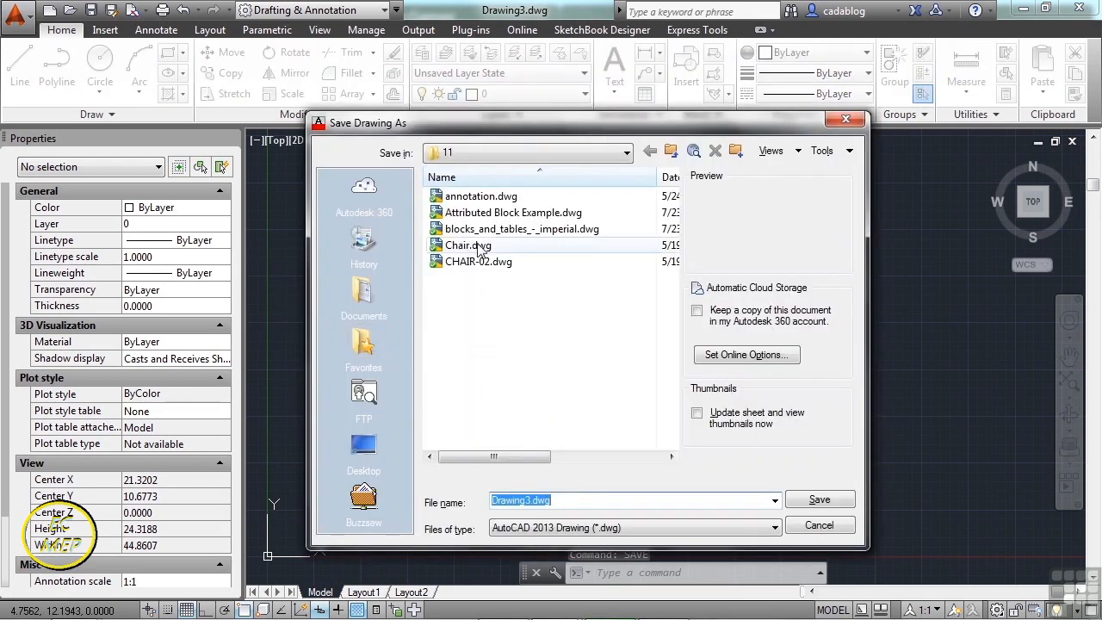
left_click(479, 246)
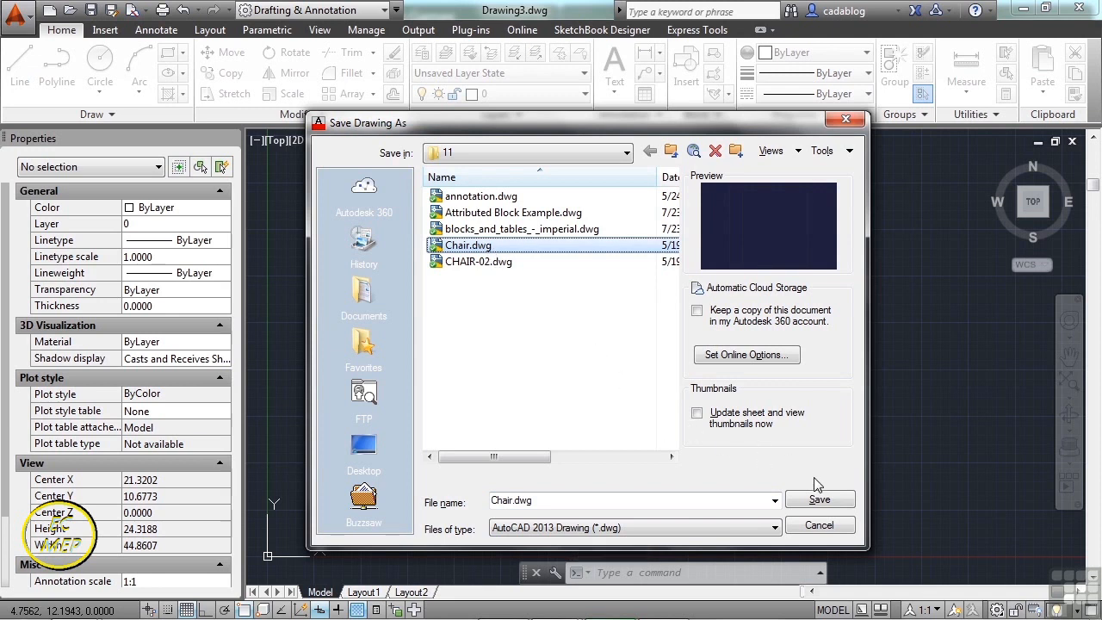
left_click(818, 508)
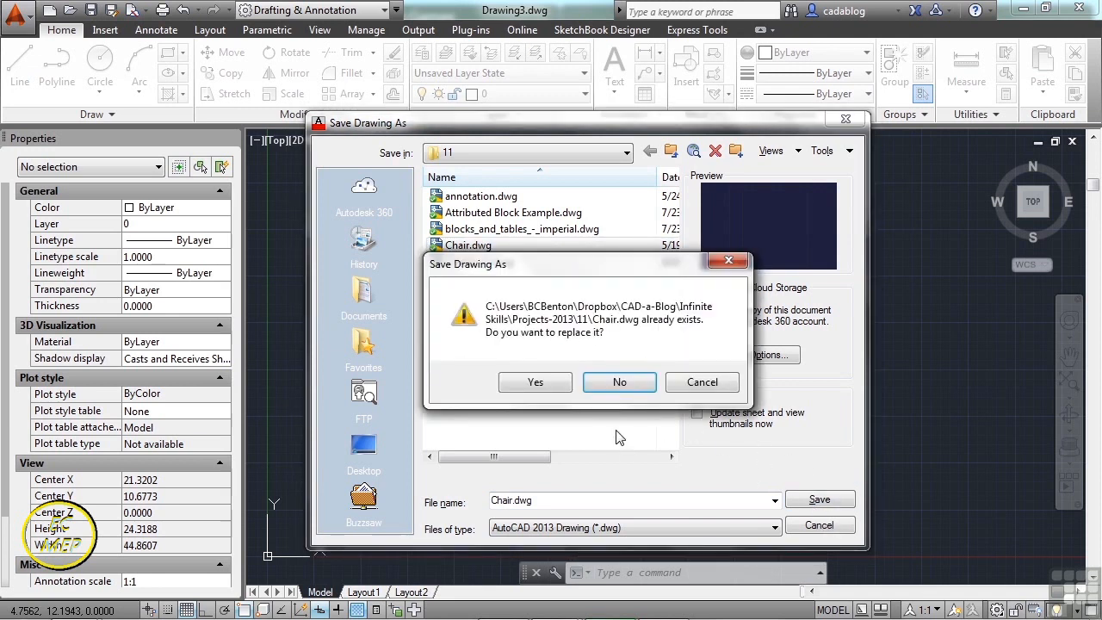
left_click(536, 382)
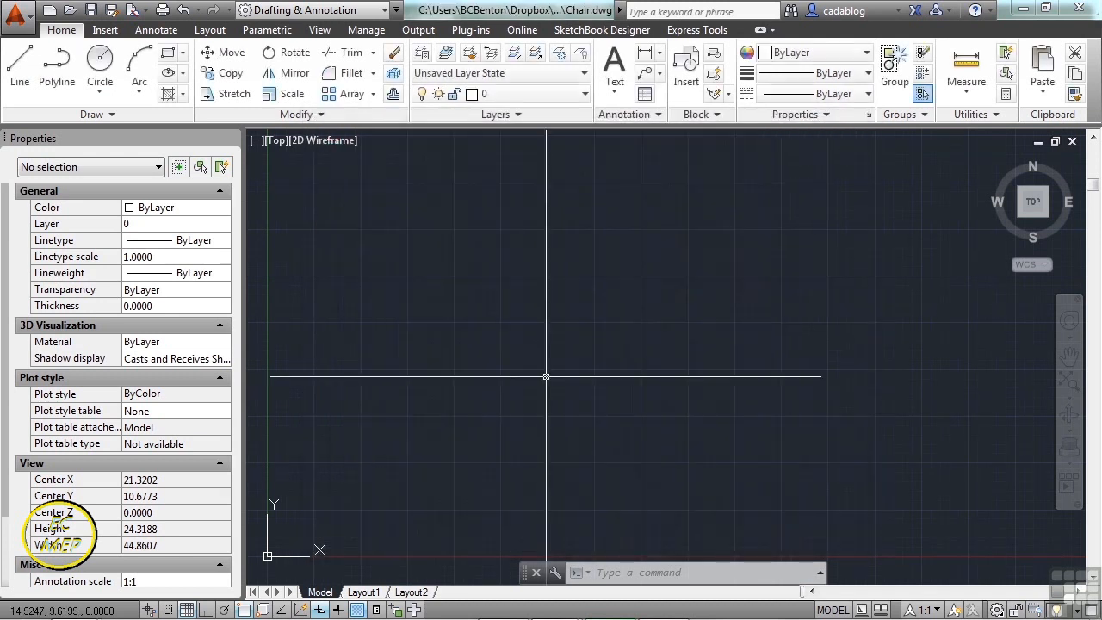
middle_click(591, 332)
middle_click(591, 332)
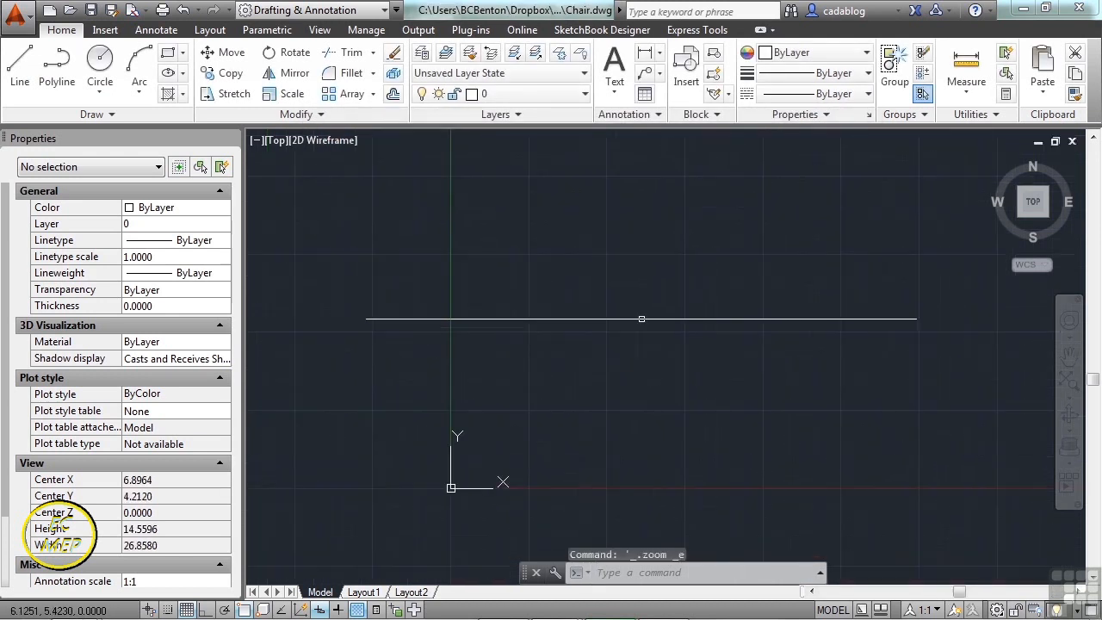
middle_click_drag(607, 332, 599, 330)
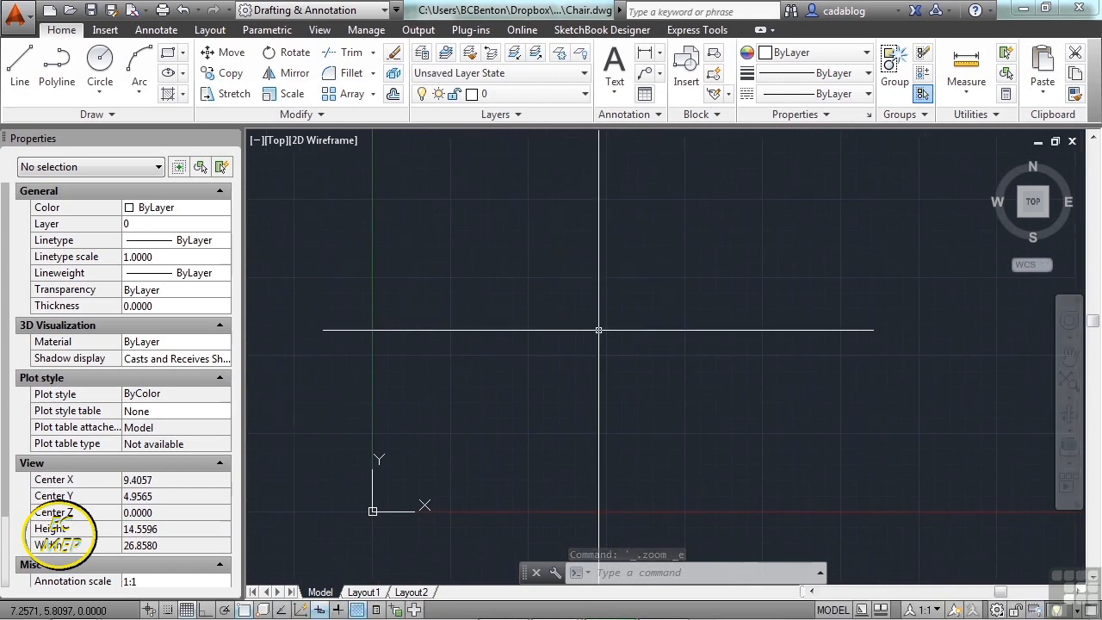
type("units")
key("Return")
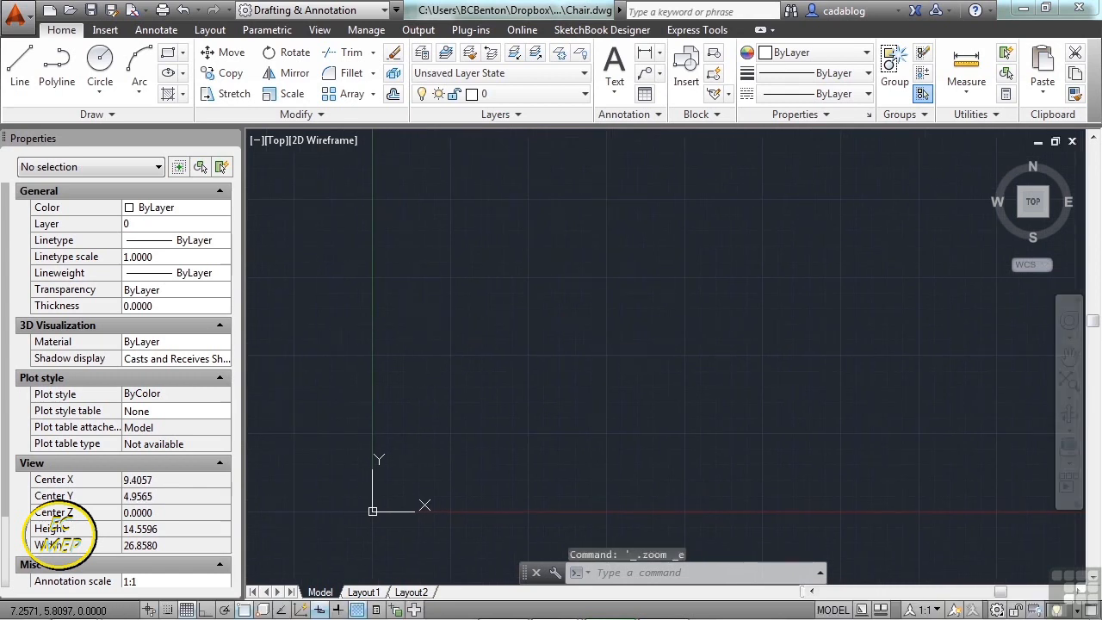
- Set the length unit type to Architectural with 1/16-inch precision
left_click(449, 227)
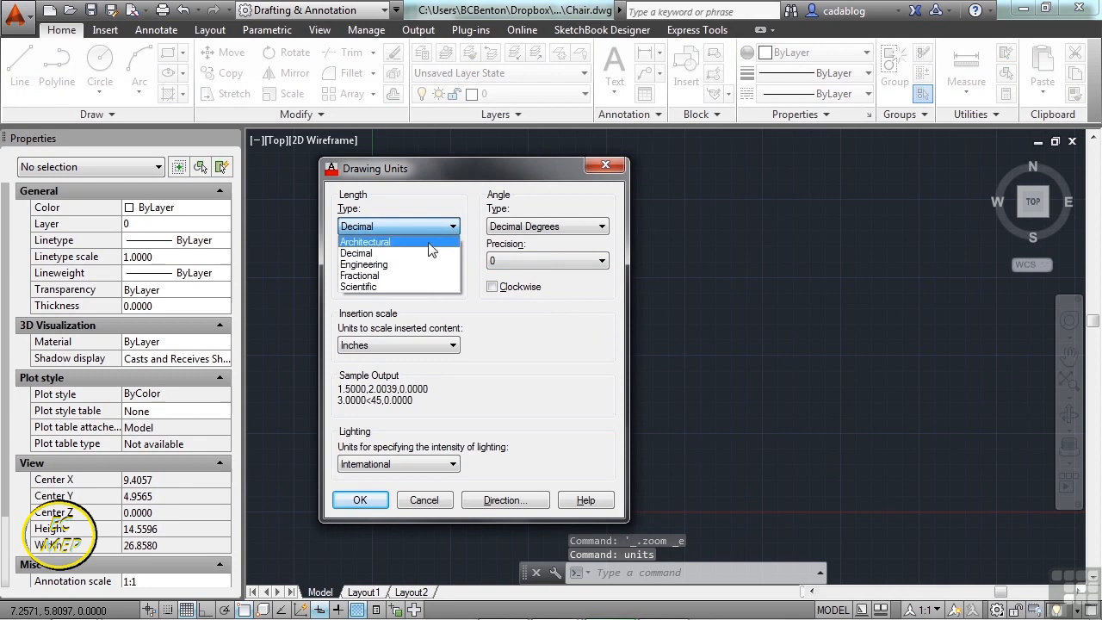
left_click(430, 244)
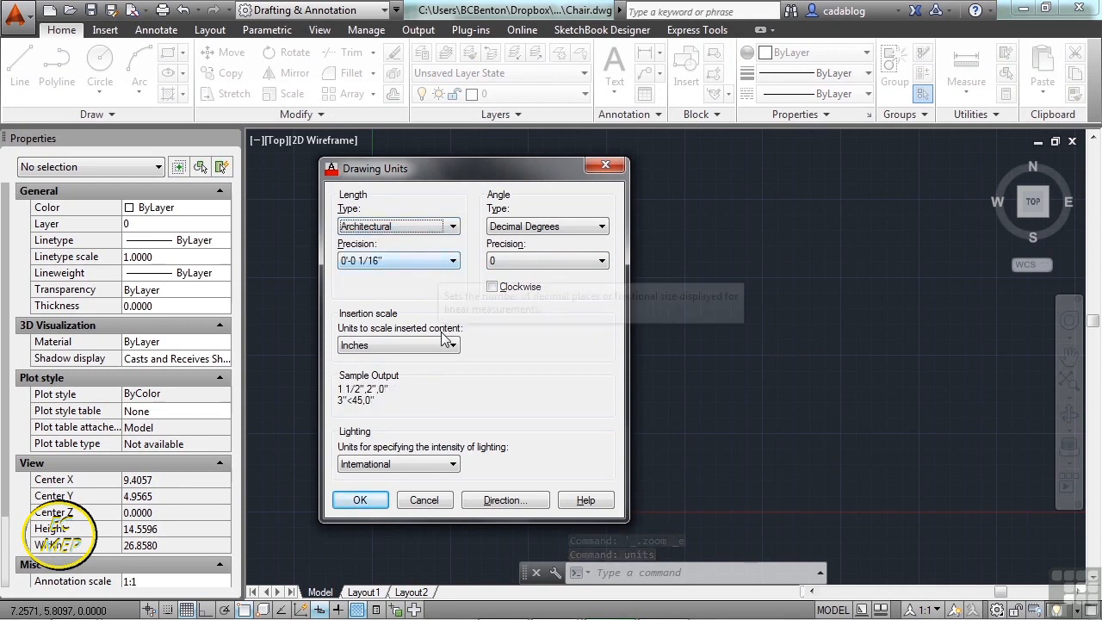
left_click(360, 502)
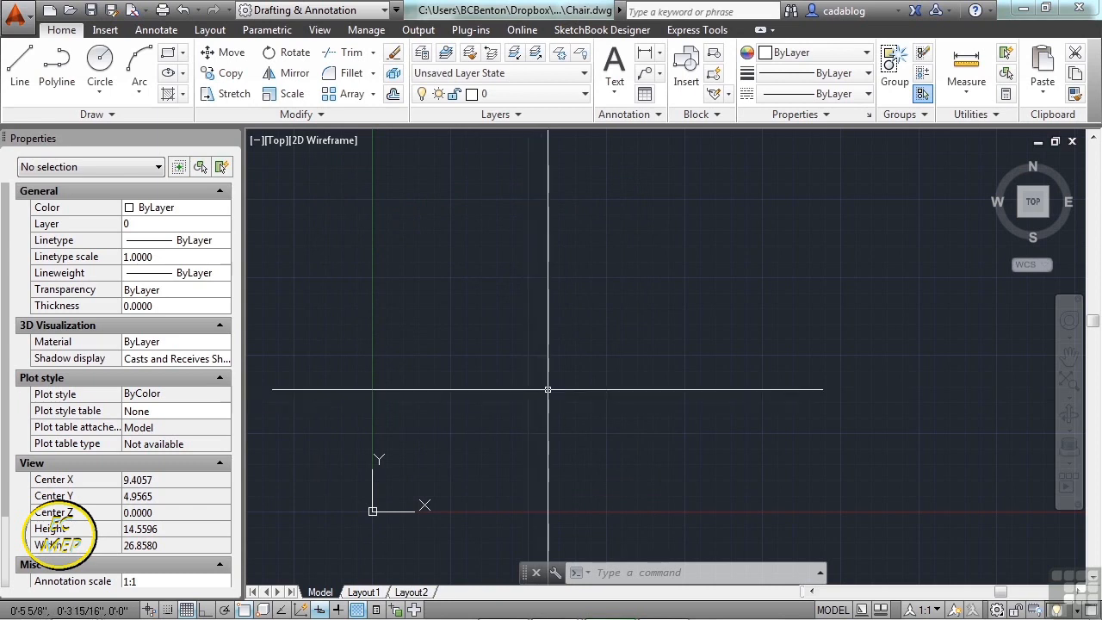
- Draw a 2' by 2' square with RECTANG and fit it in view
type("re")
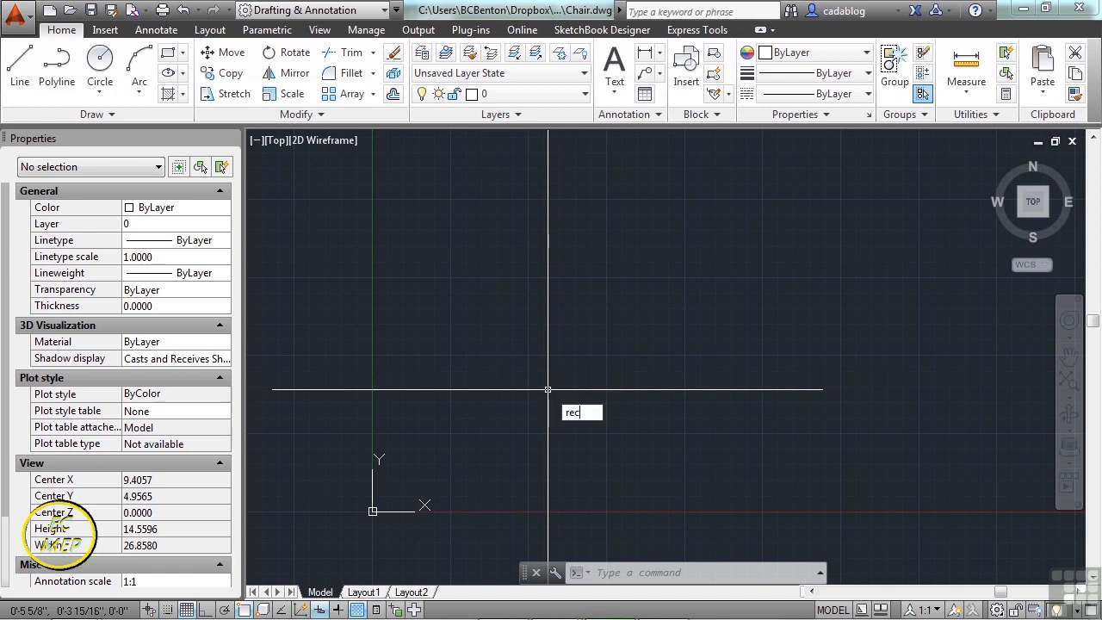
type("c")
key("Return")
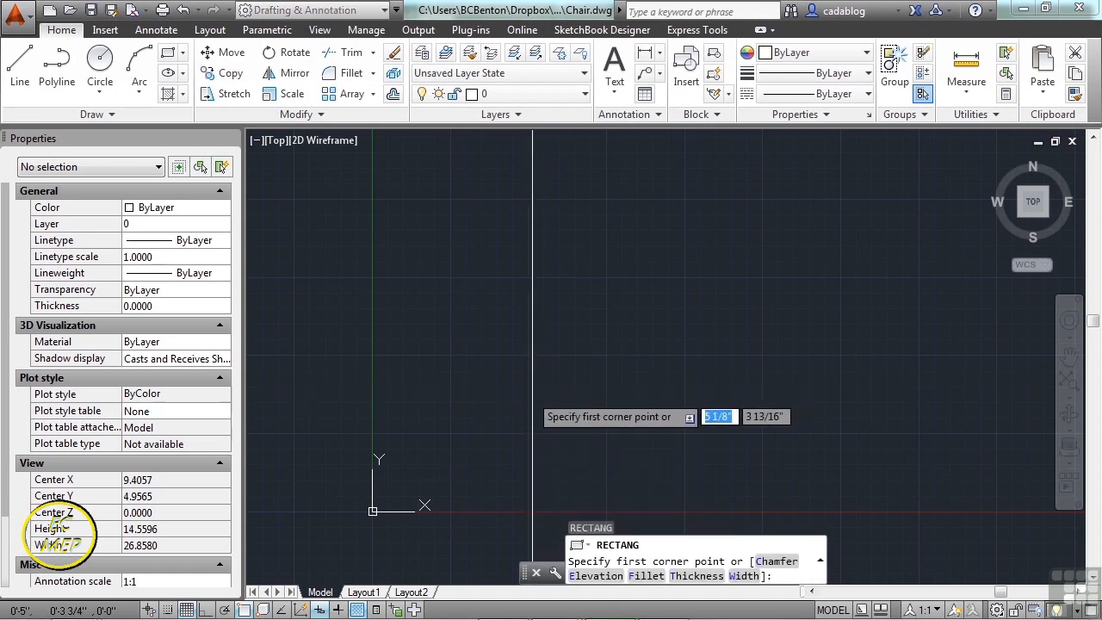
left_click(486, 410)
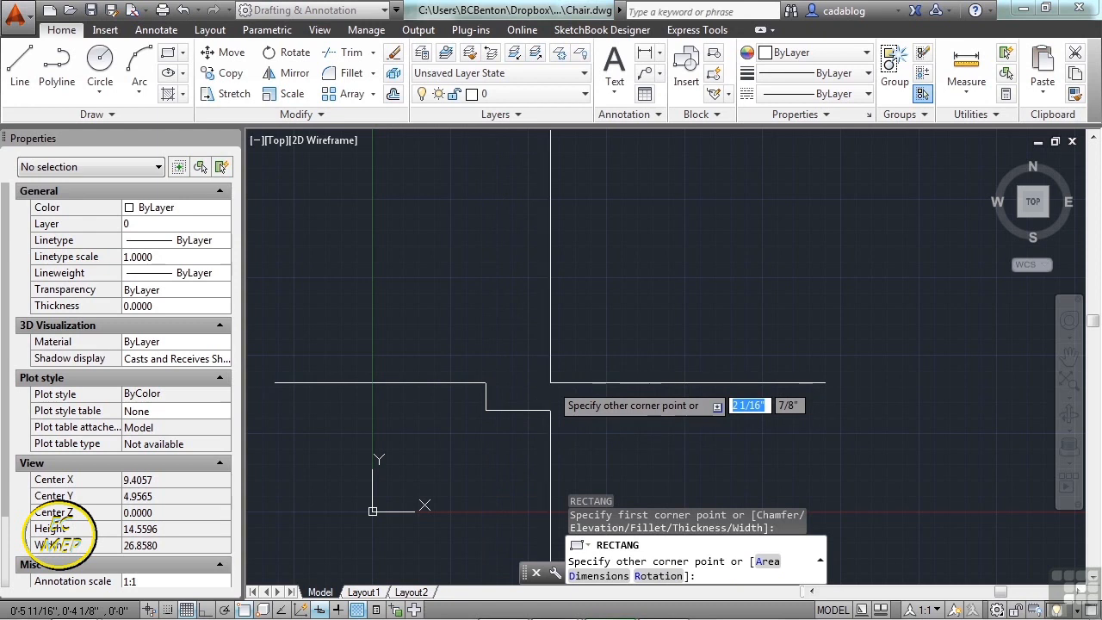
type("2'")
key("Tab")
type("2'")
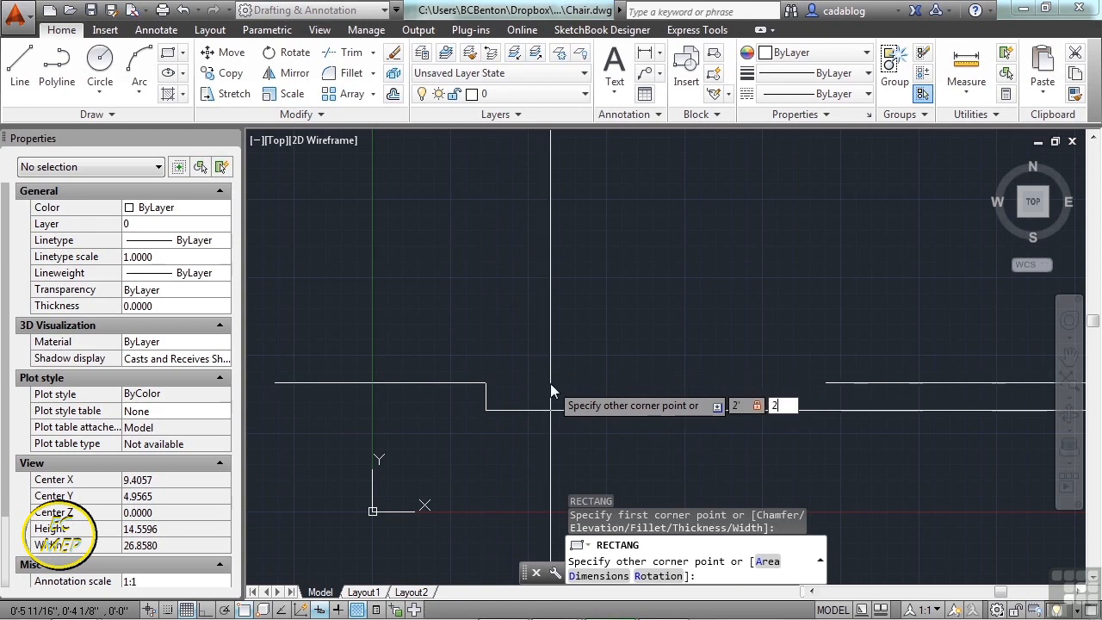
key("Return")
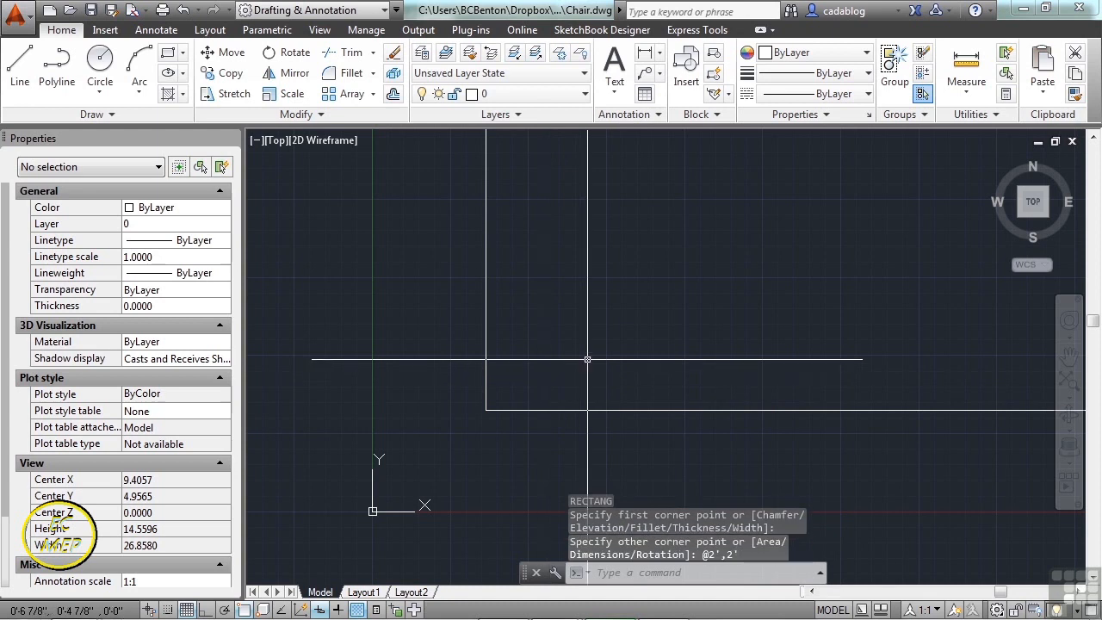
middle_click(546, 382)
middle_click(546, 381)
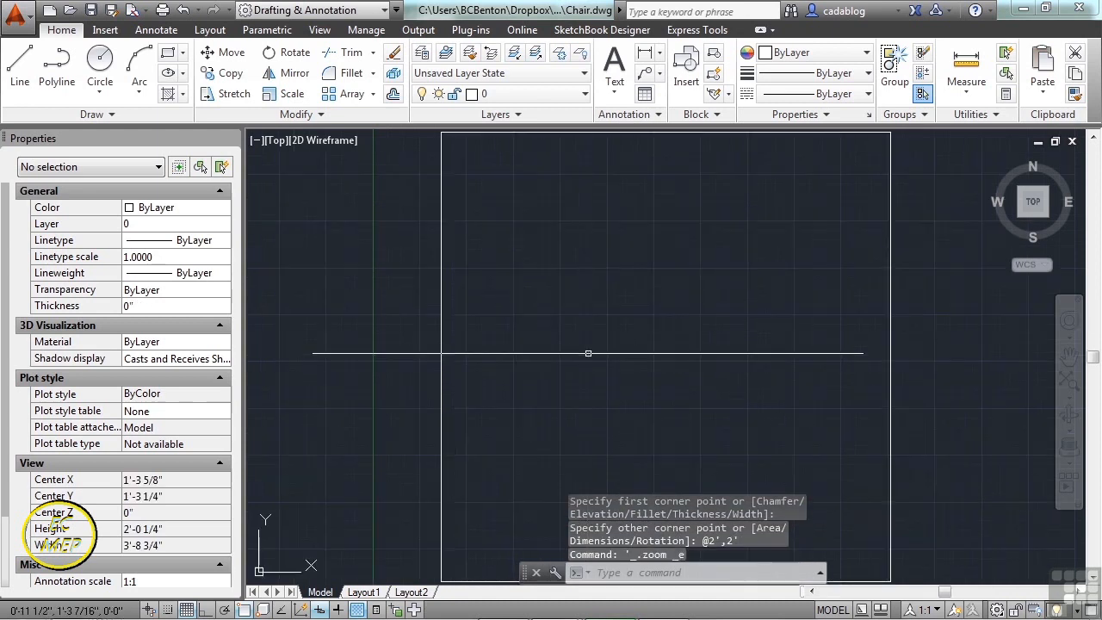
left_click(598, 293)
left_click(593, 289)
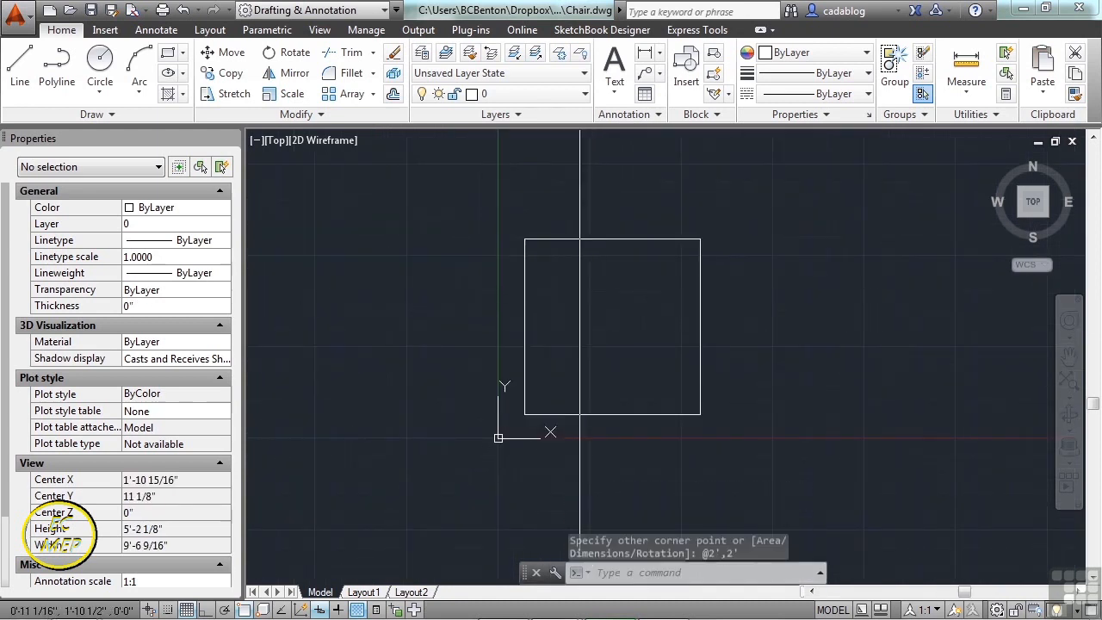
- Start a second rectangle at the square's top-left corner, then undo it
type("REC")
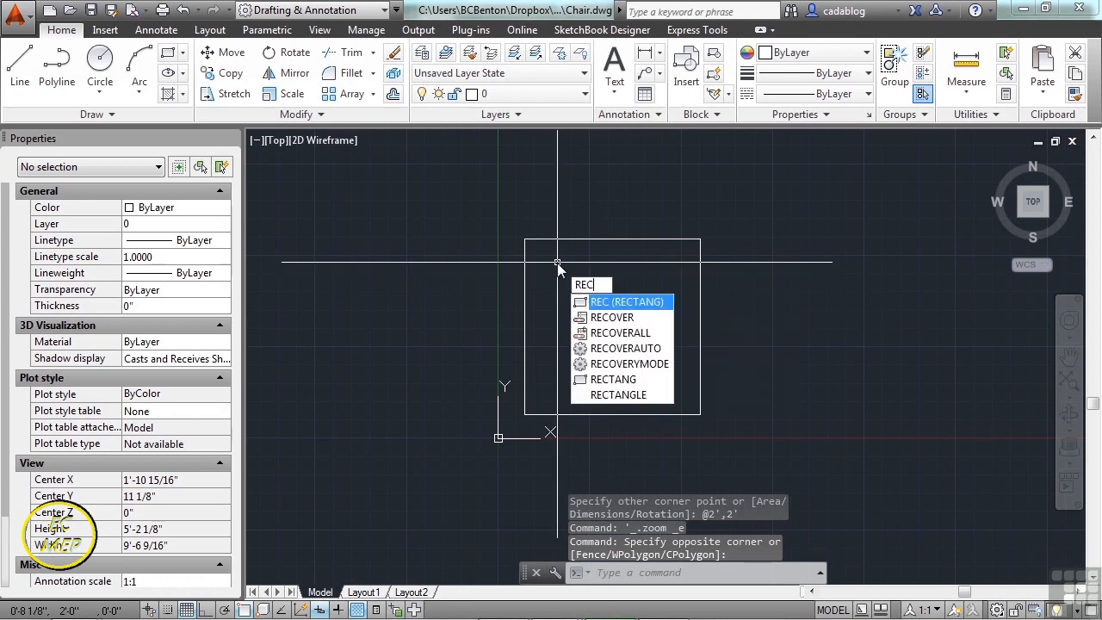
key("Return")
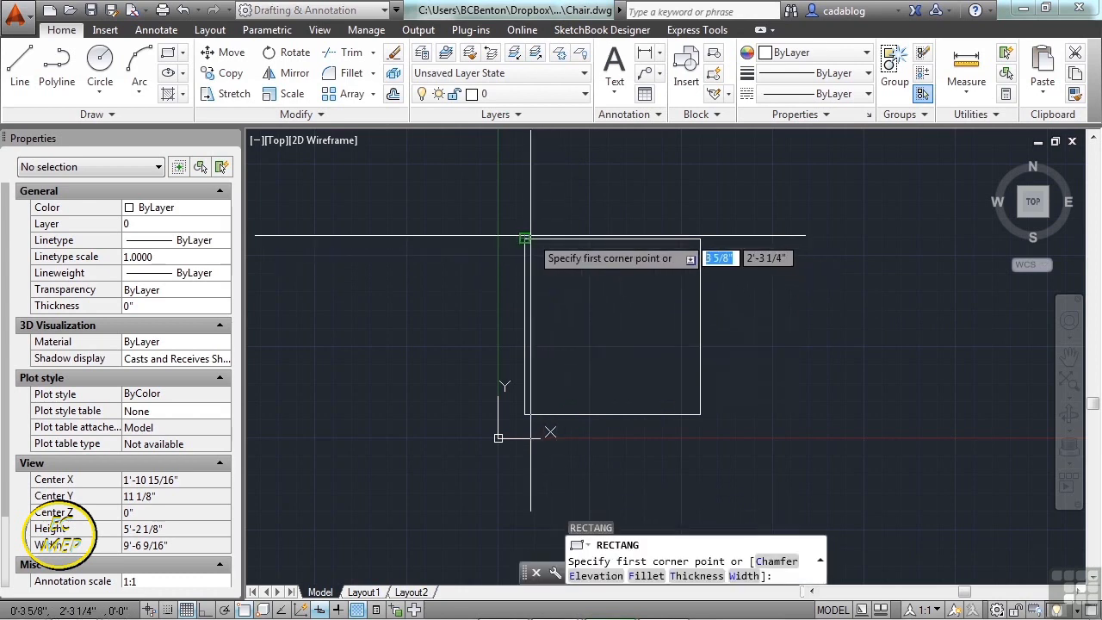
left_click(526, 238)
type("2")
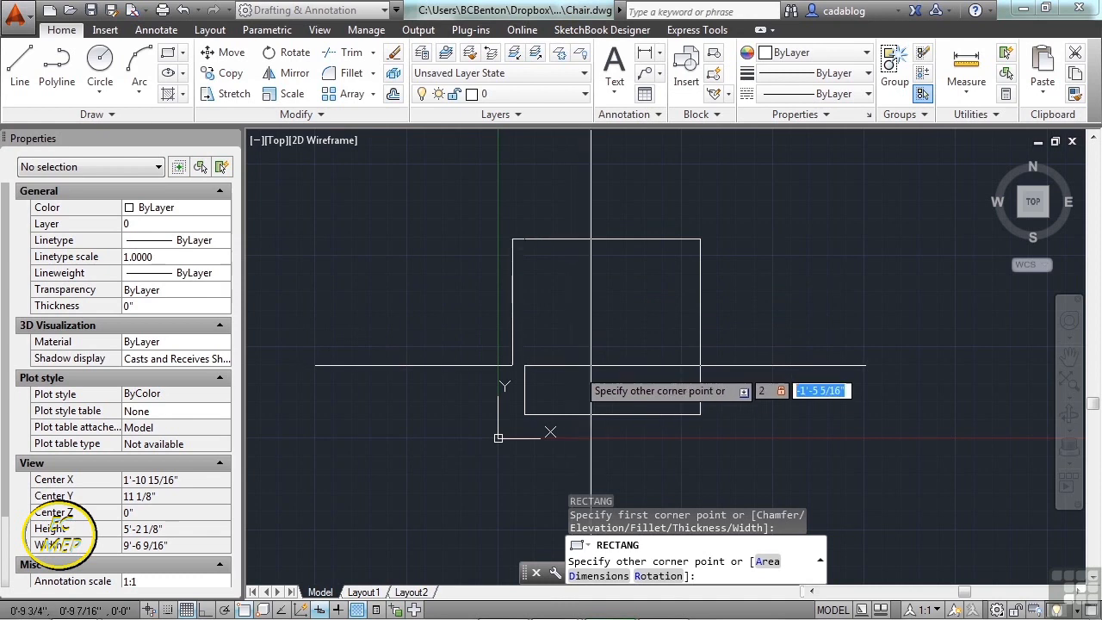
key("ctrl+z")
- Draw a narrow strip from the top-left corner to the bottom edge, then save Chair.dwg
type("REC")
key("Return")
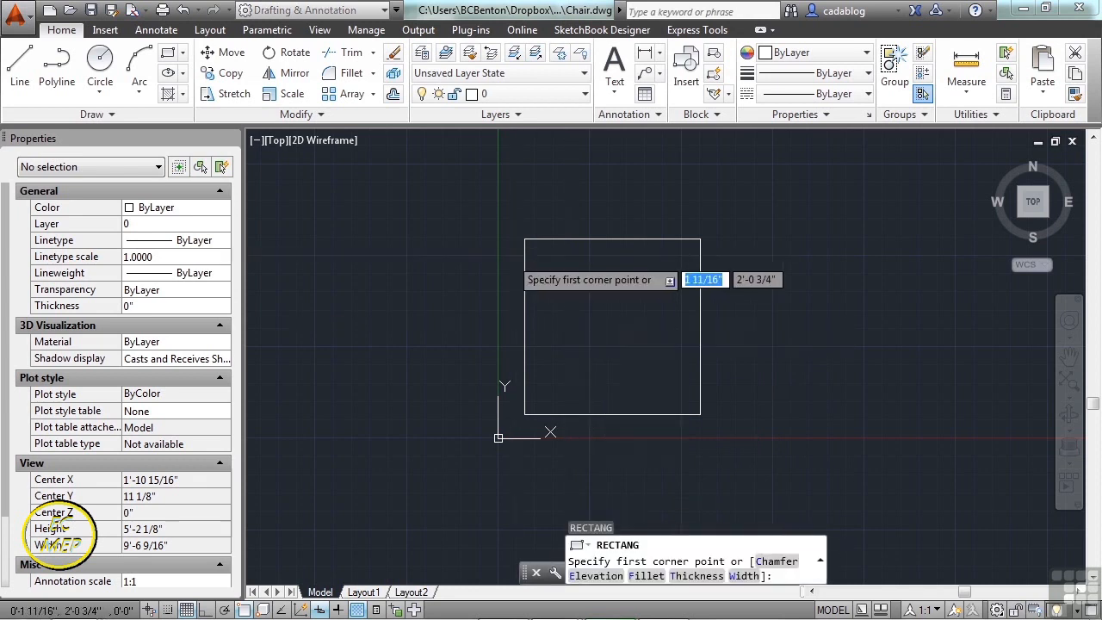
left_click(525, 244)
type("nea")
key("Return")
scroll(568, 403, "up", 5)
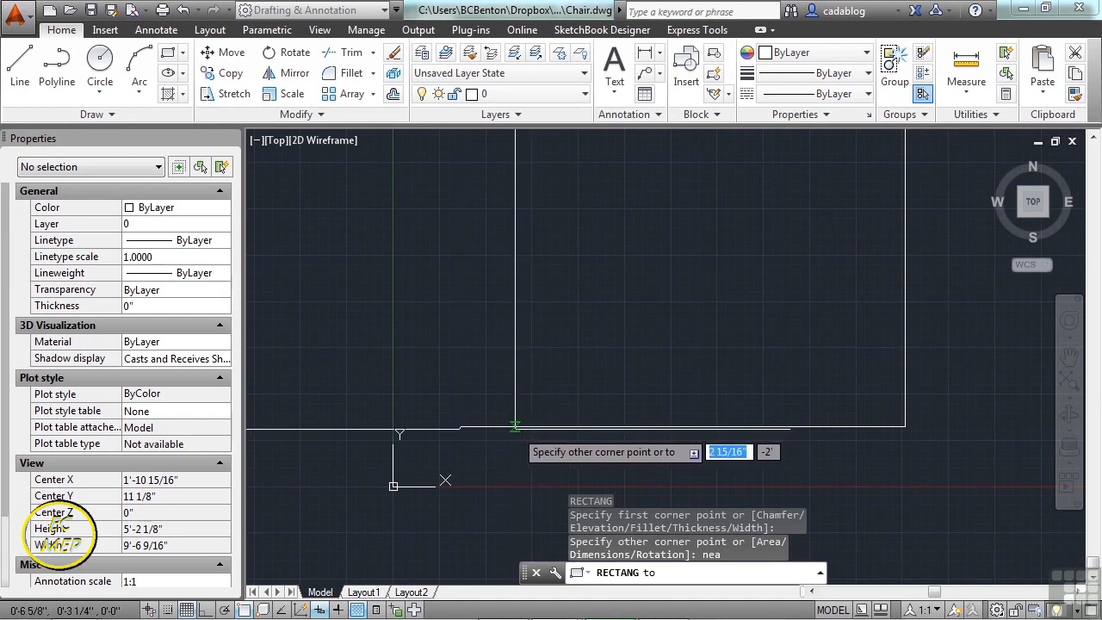
left_click(514, 427)
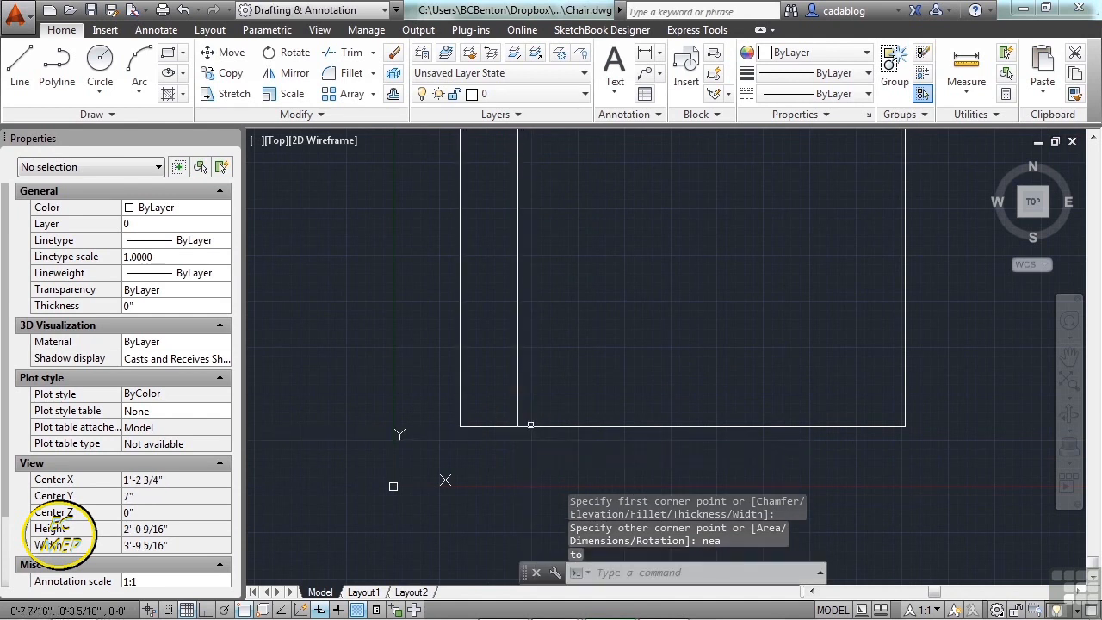
scroll(532, 294, "down", 3)
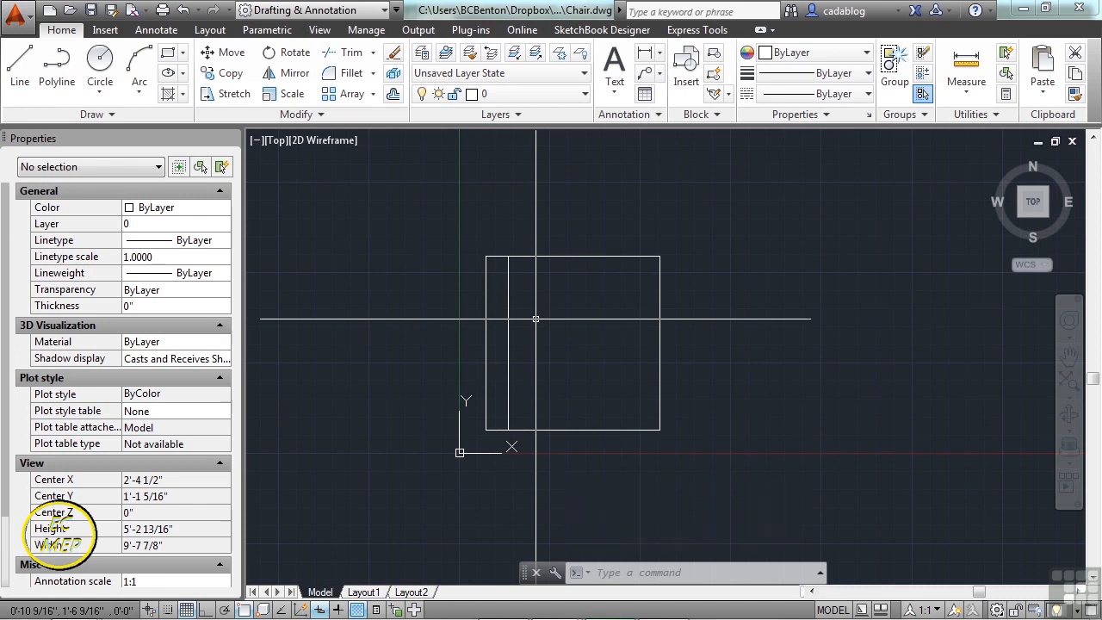
key("ctrl+s")
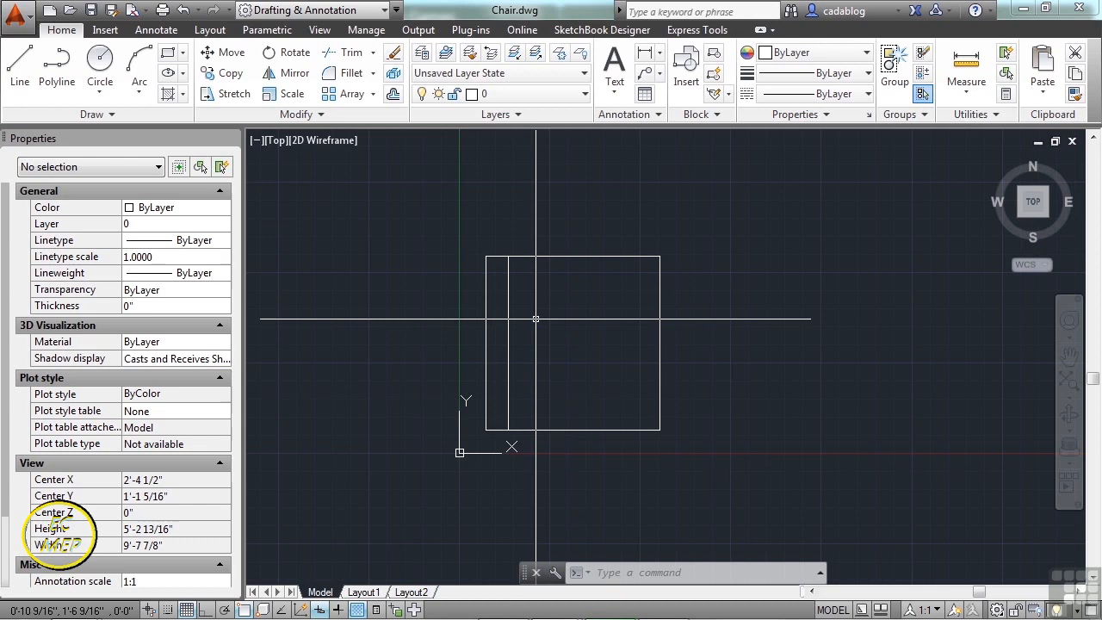
- Name a new block 'chair' with its base point at the left edge's midpoint
type("block")
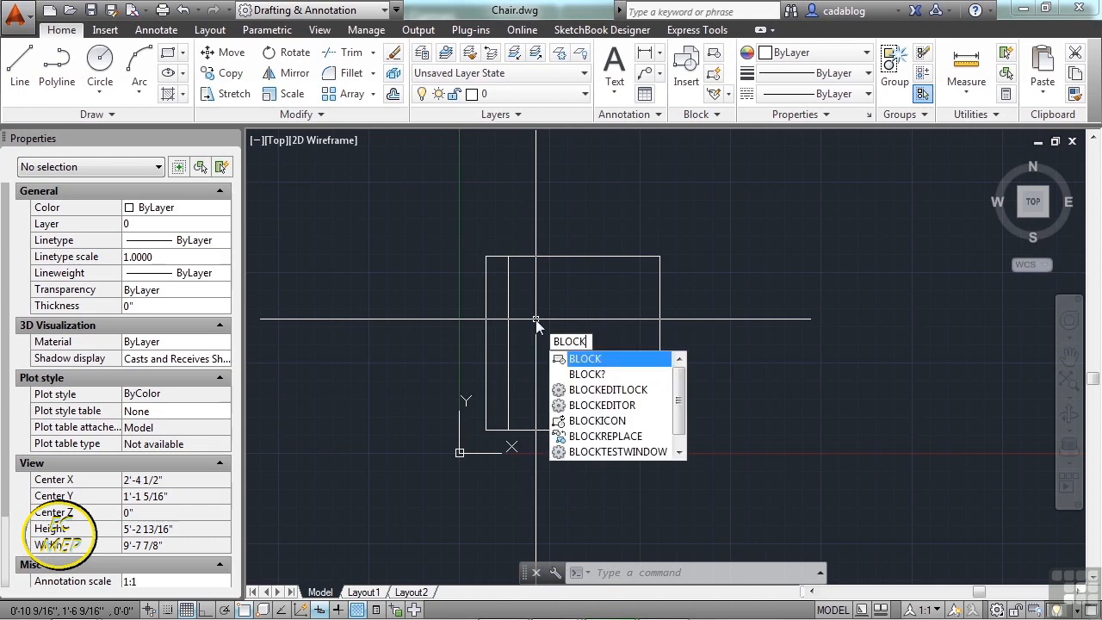
key("Return")
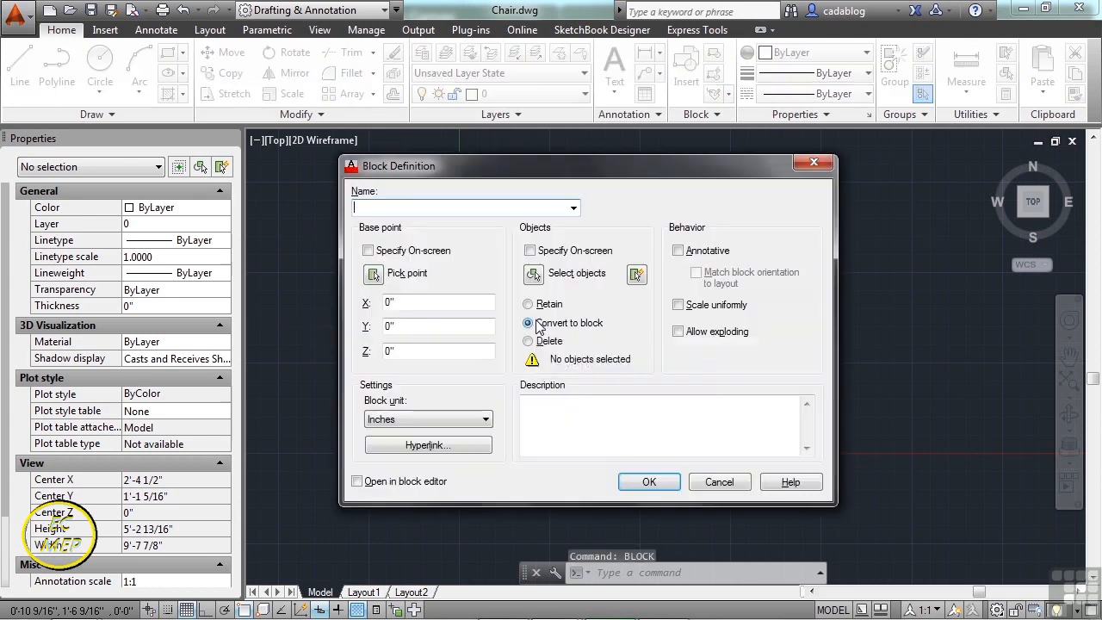
type("chair")
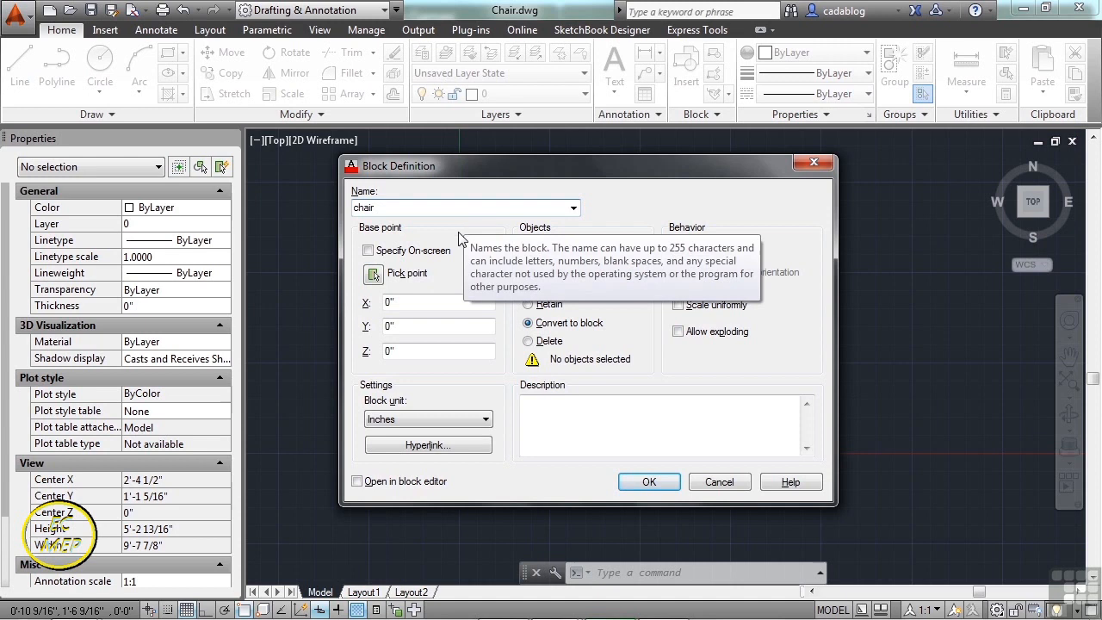
left_click(374, 275)
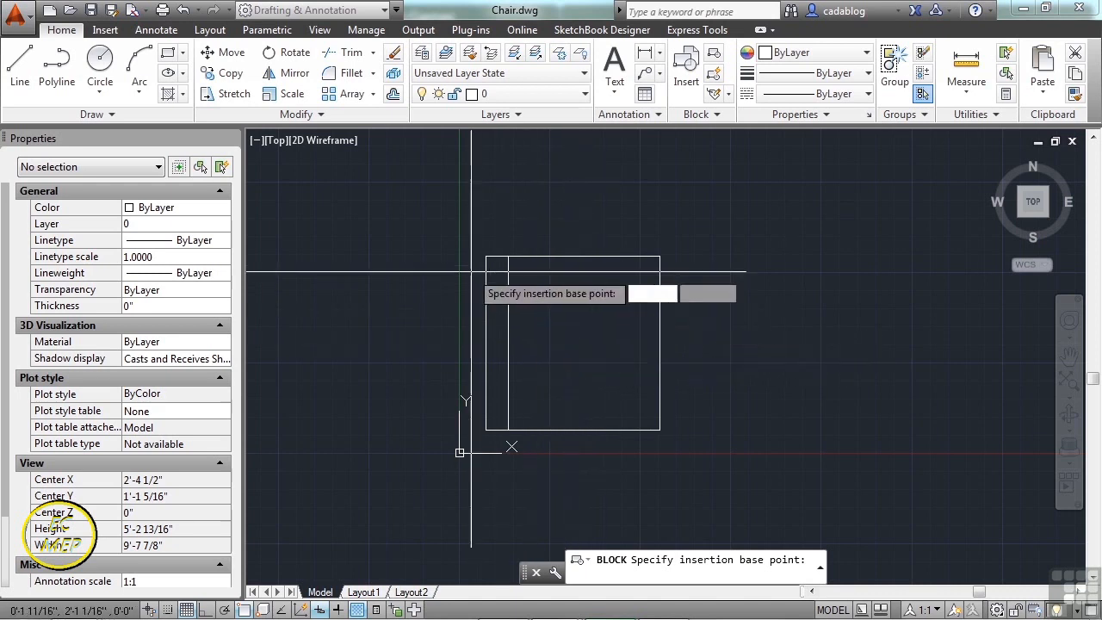
left_click(491, 340)
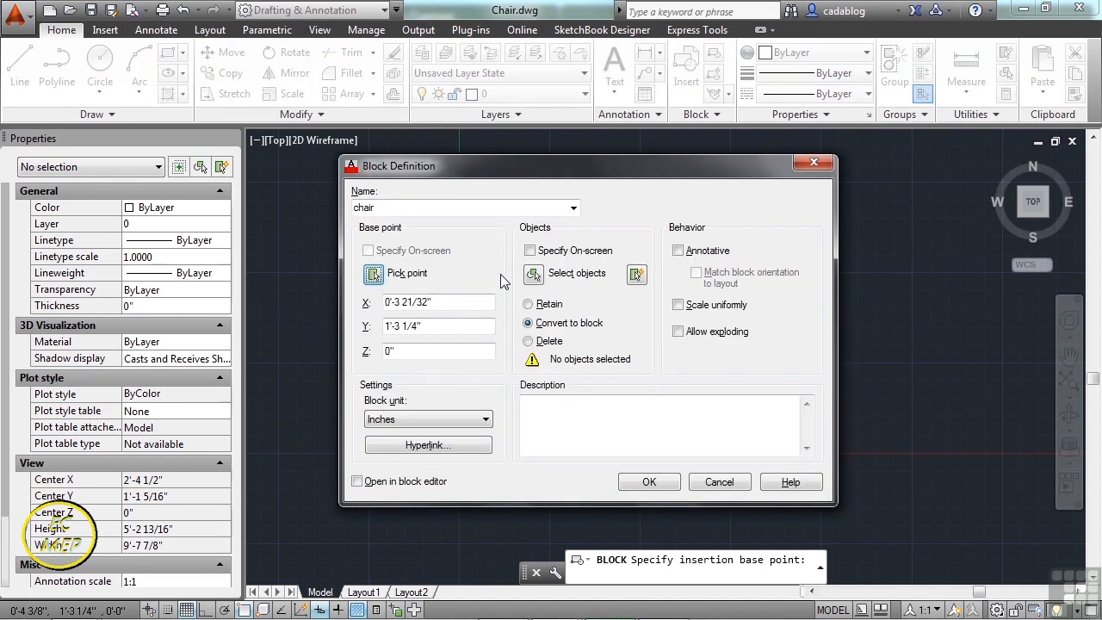
- Select both chair outlines, leave exploding off, and describe the block as 'This is a chair.'
left_click(534, 275)
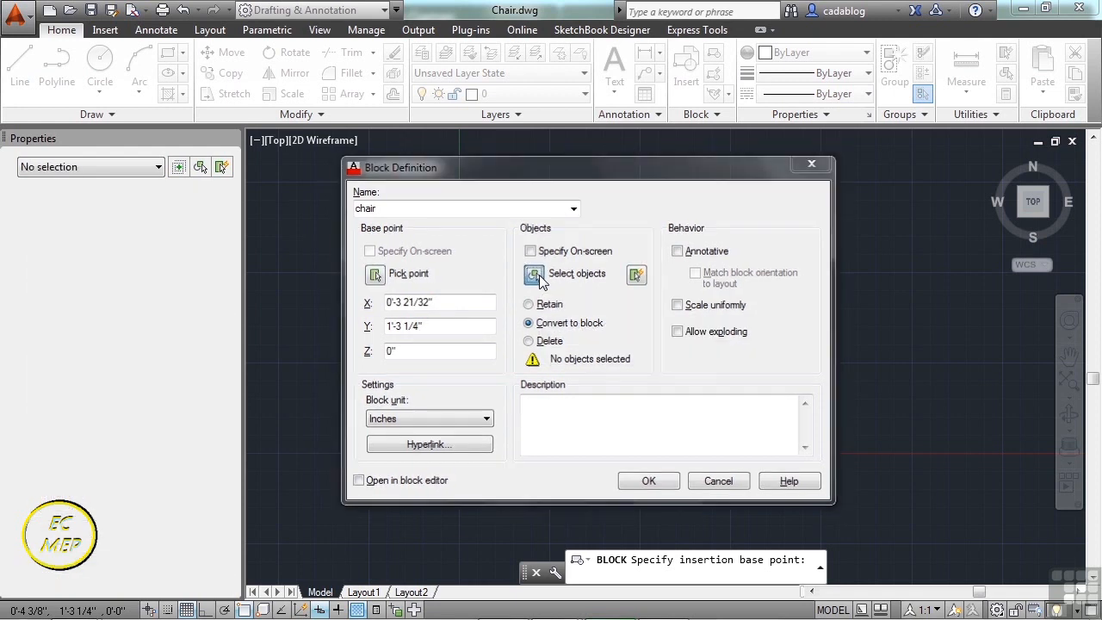
left_click(528, 256)
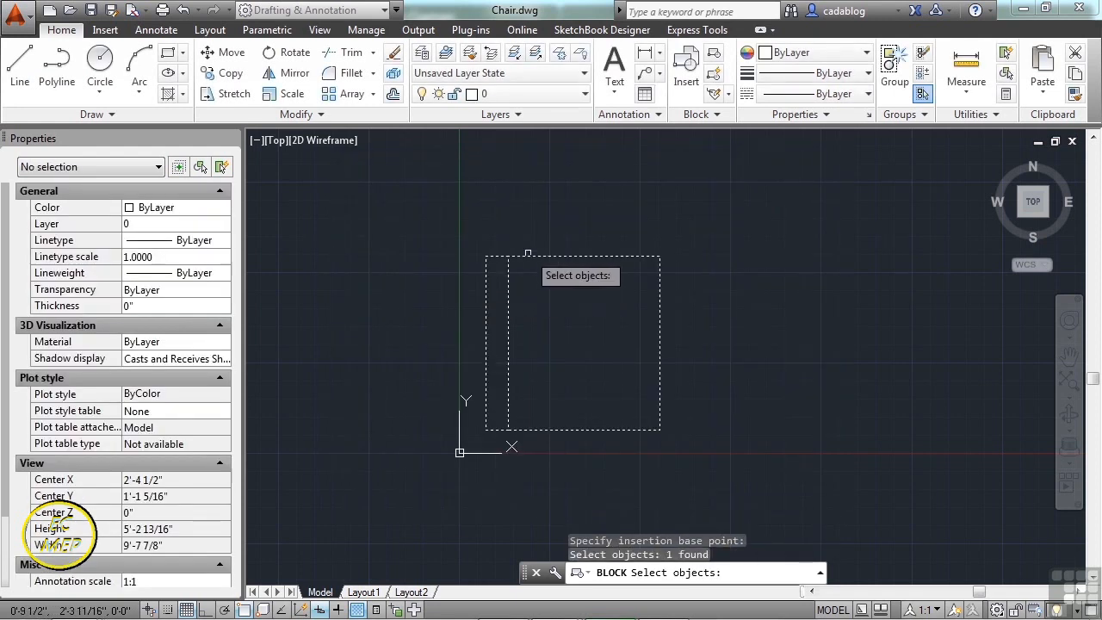
left_click(528, 256)
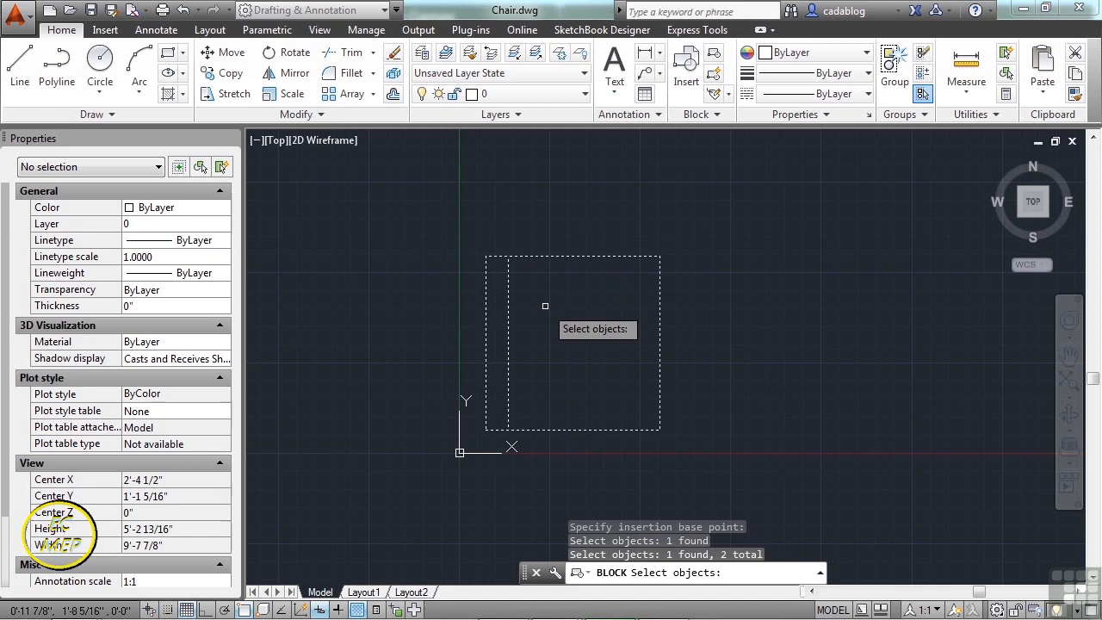
key("Return")
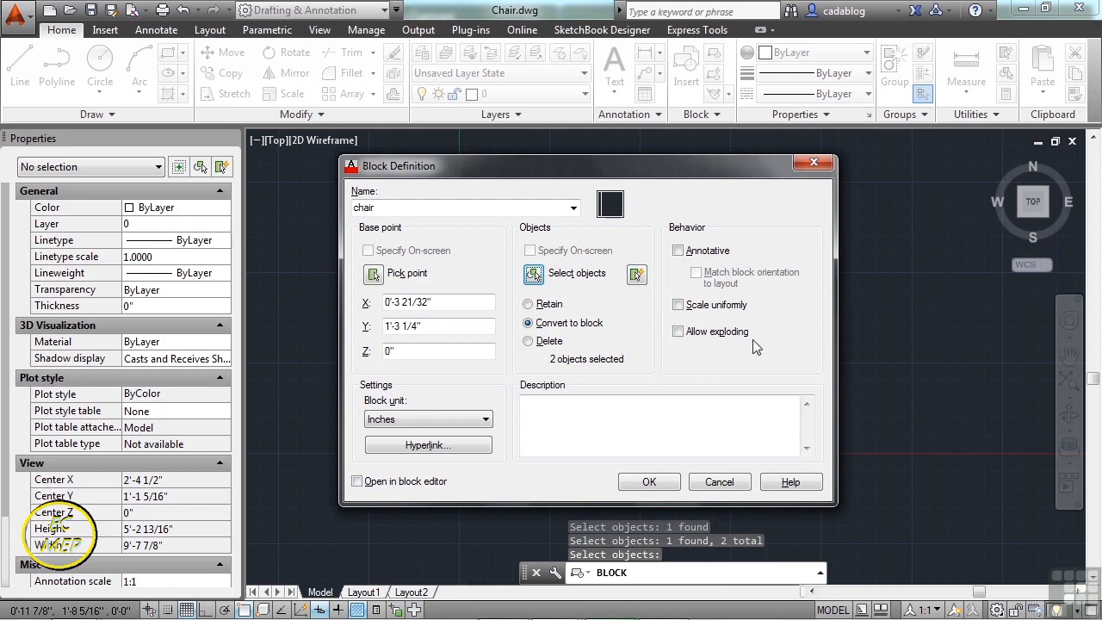
left_click(679, 333)
left_click(680, 333)
left_click(618, 401)
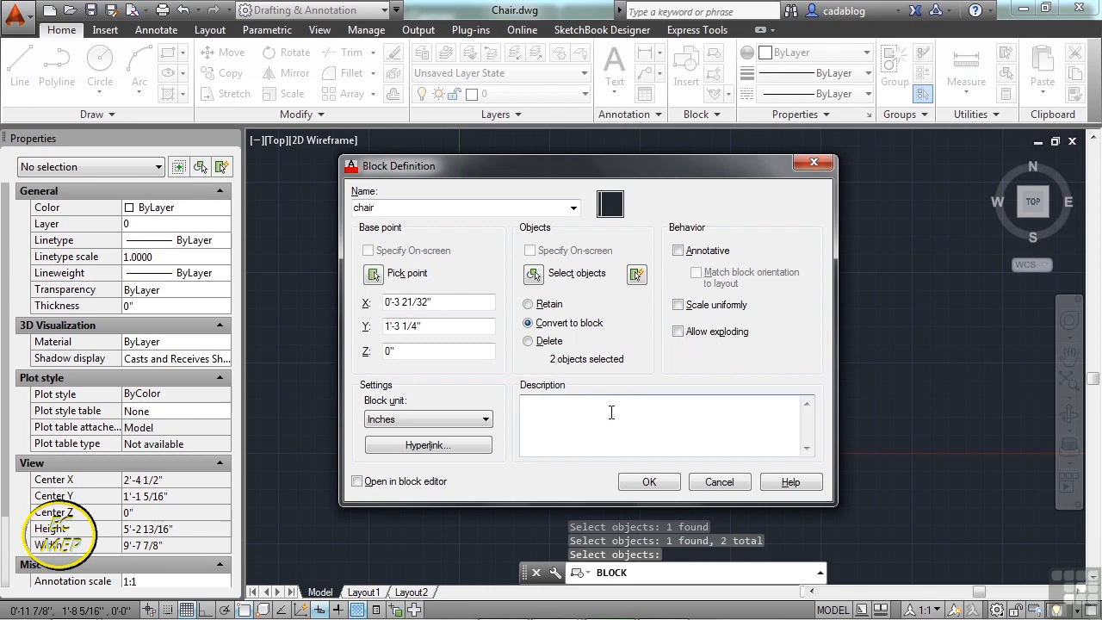
type("This is a chair.")
left_click(642, 486)
left_click(617, 434)
left_click(592, 416)
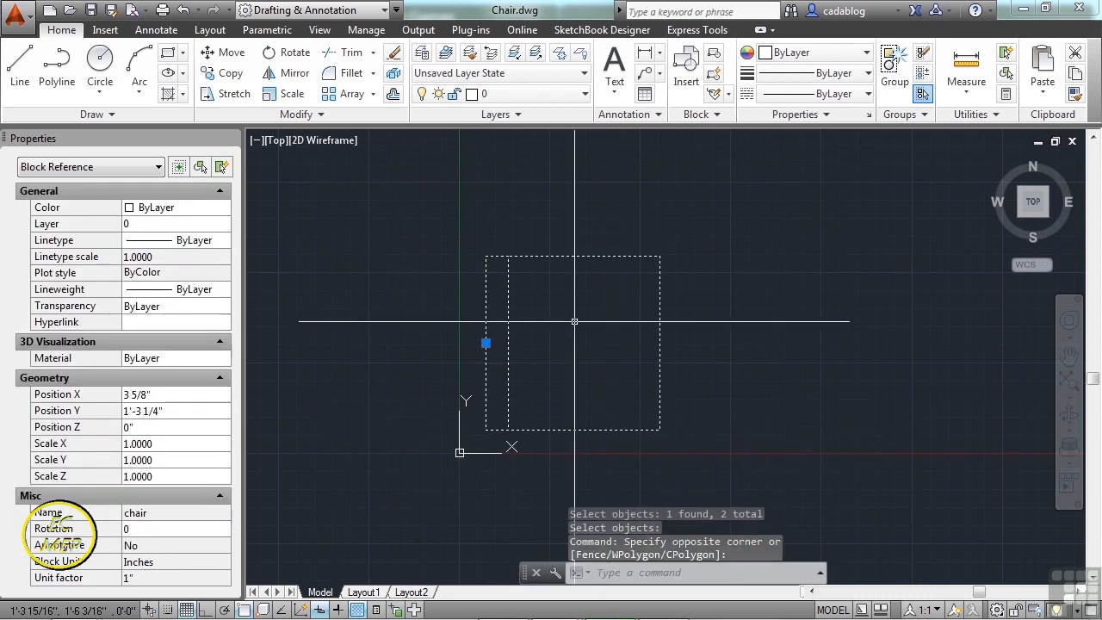
key("Escape")
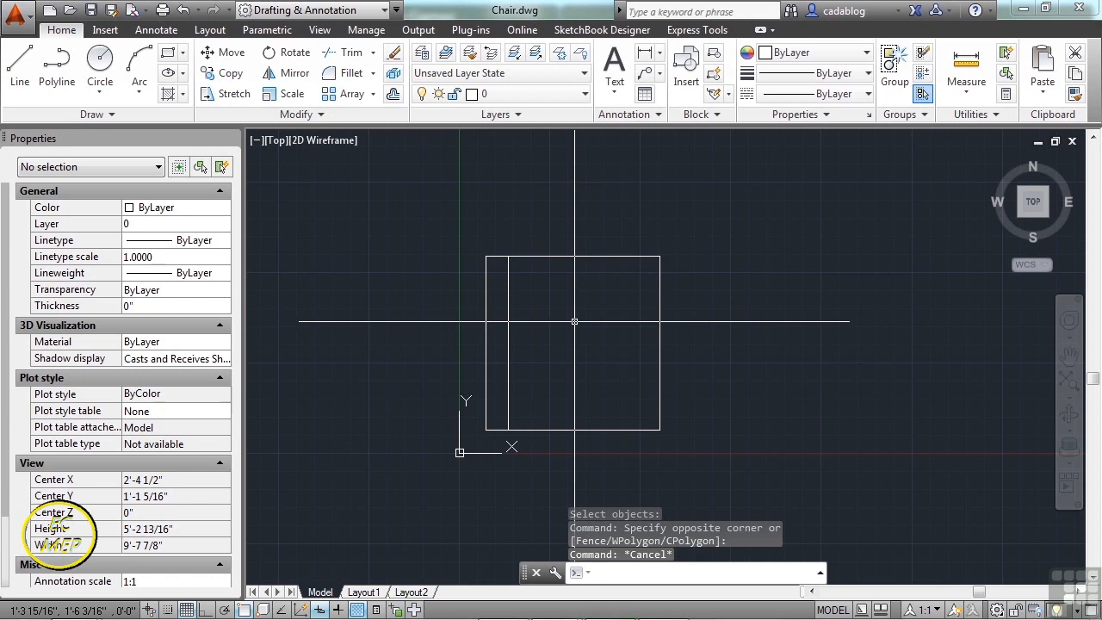
- Set WBLOCK to export the chair block with Inches as insert units
type("wblock")
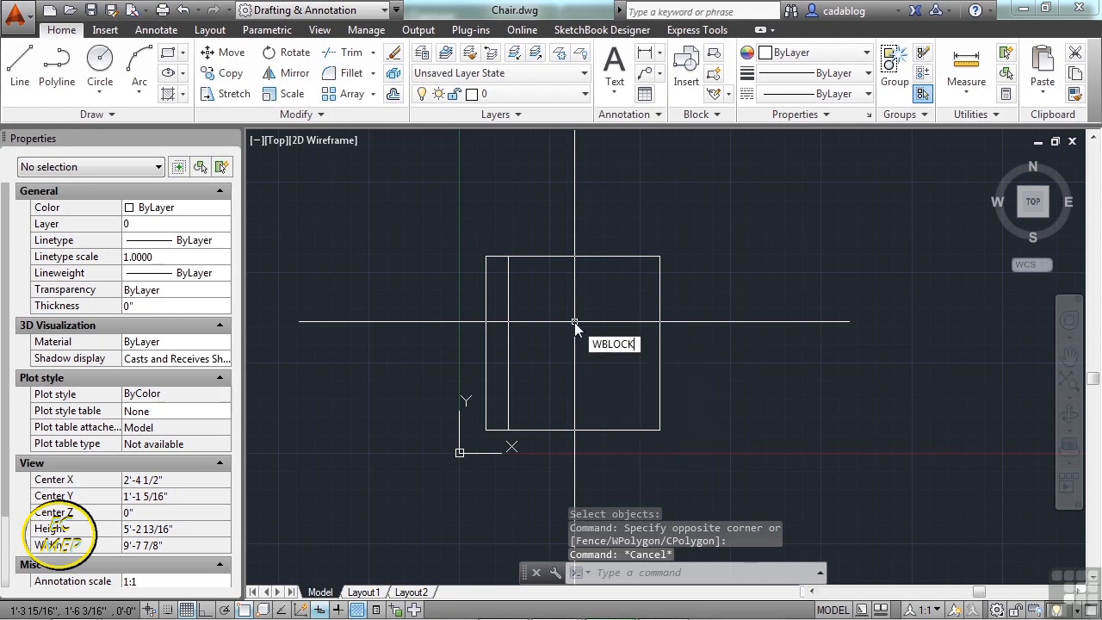
key("Return")
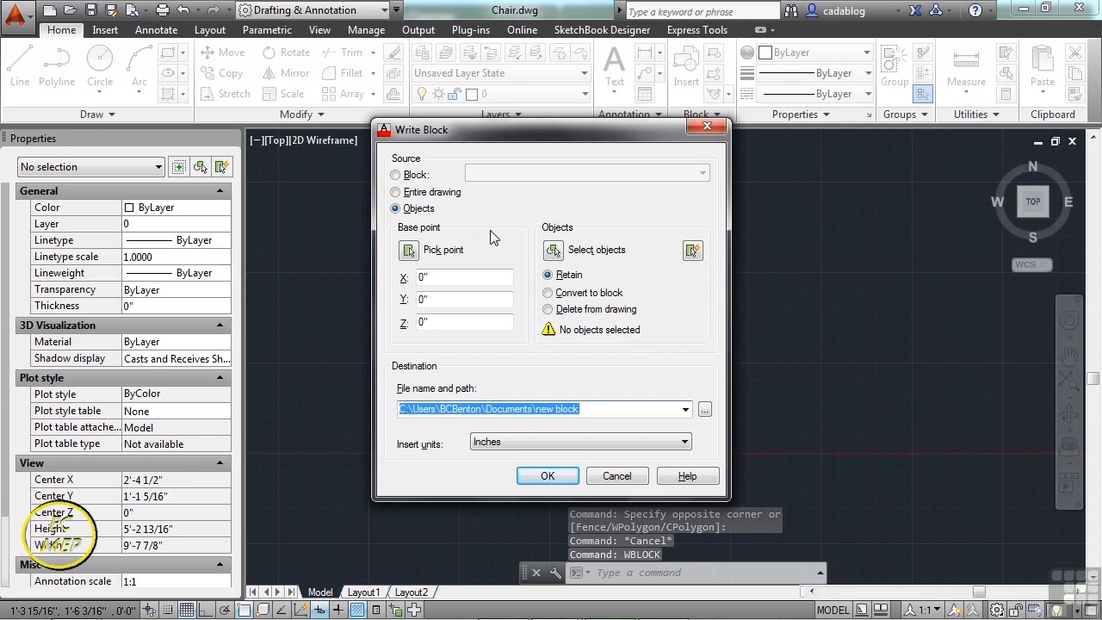
left_click(448, 198)
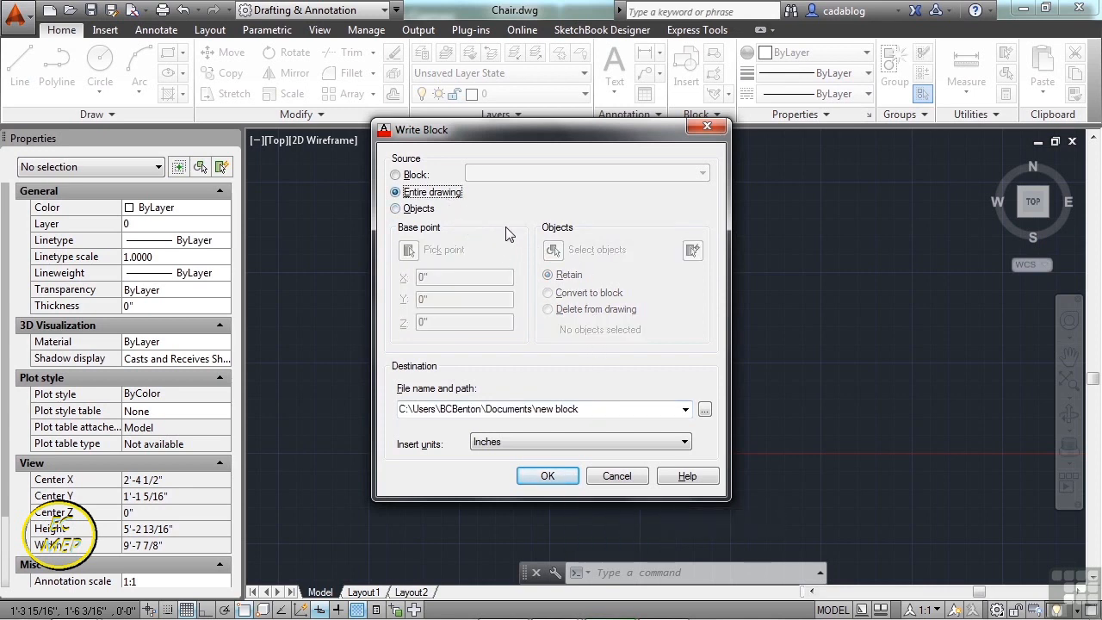
left_click(417, 175)
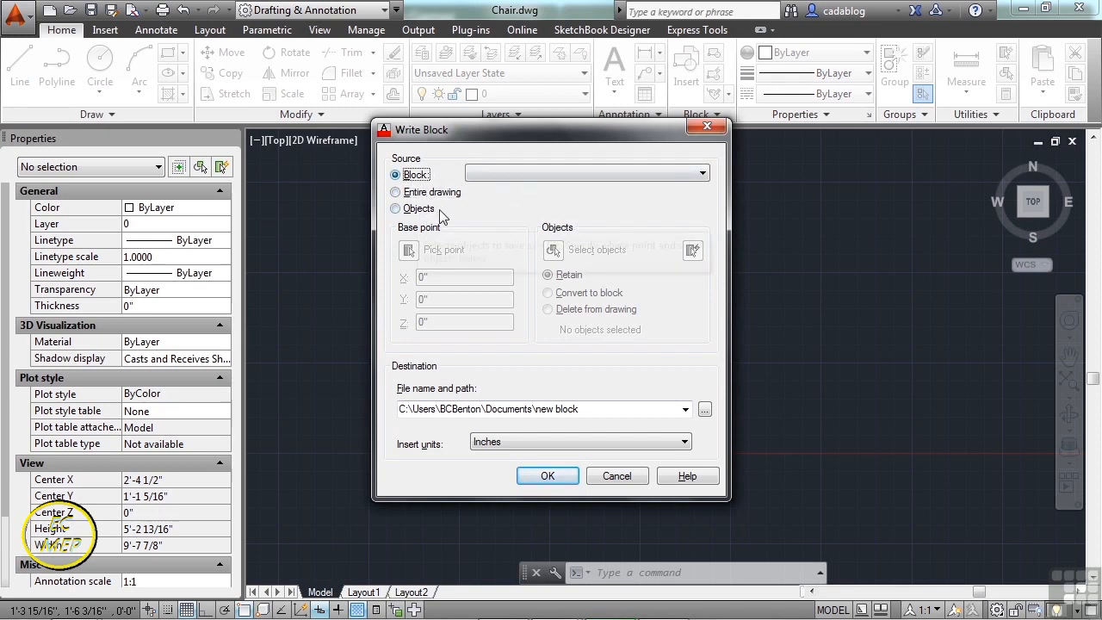
left_click(533, 178)
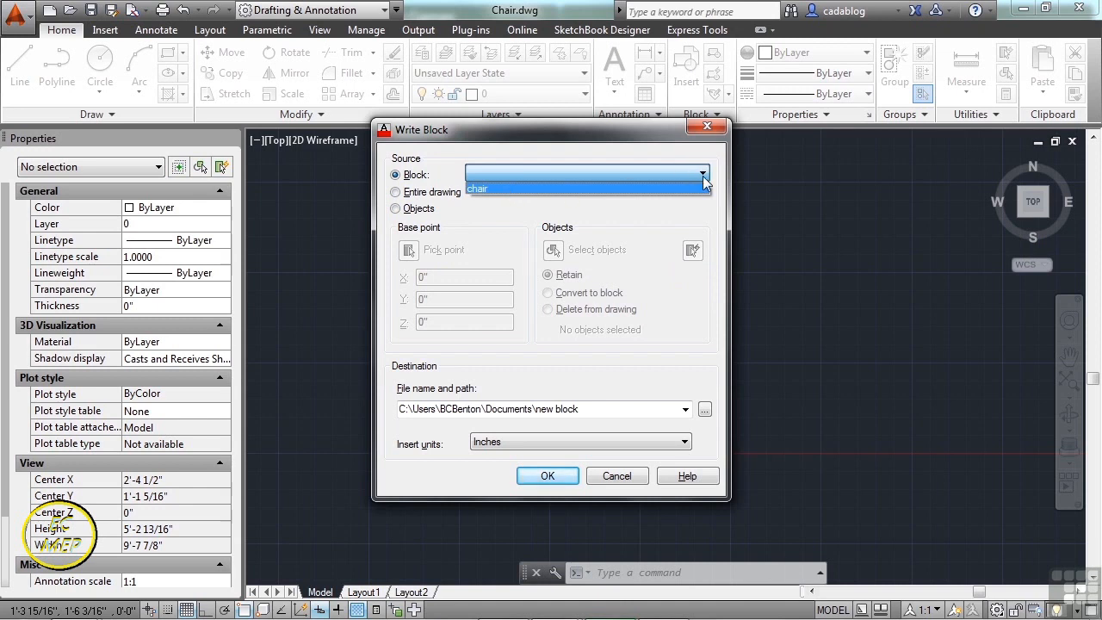
left_click(507, 188)
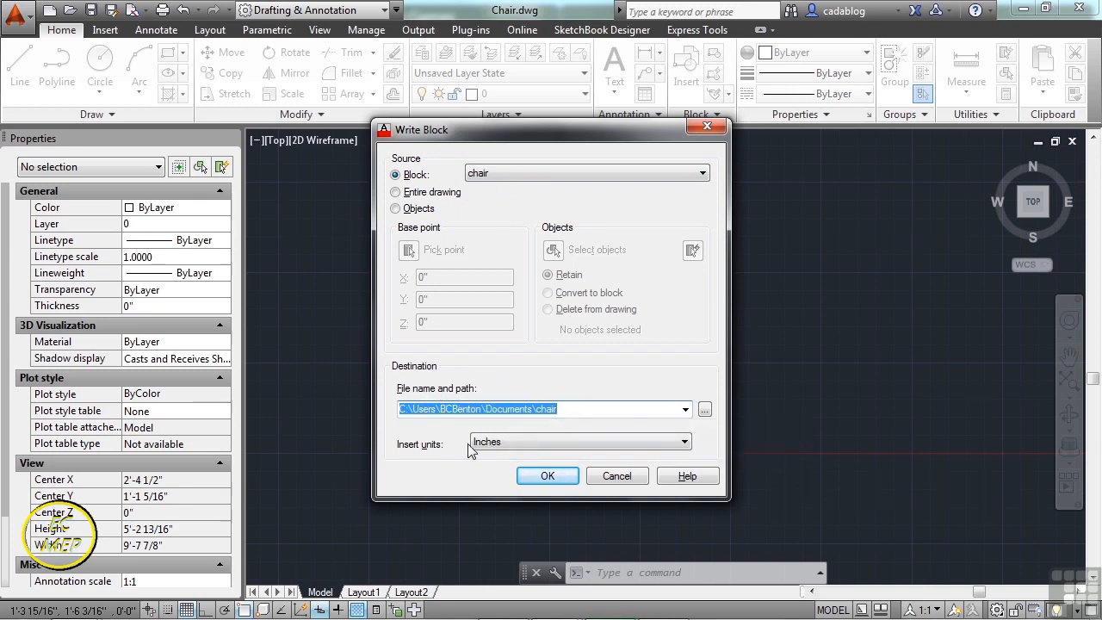
left_click(598, 444)
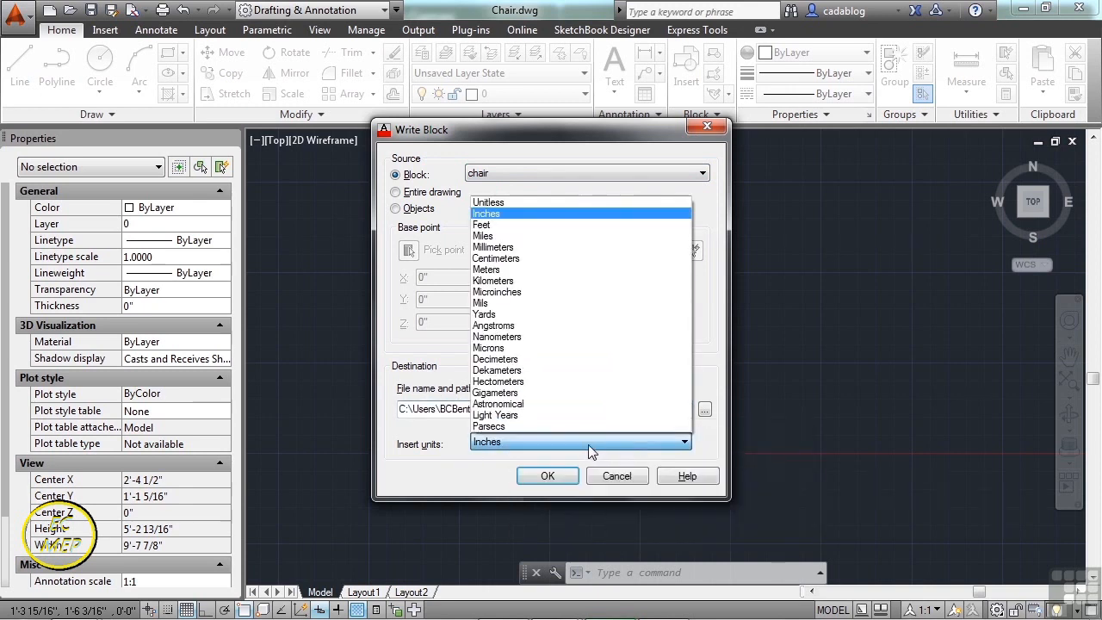
left_click(542, 213)
- Save the exported chair.dwg to Autodesk 360 storage
left_click(705, 410)
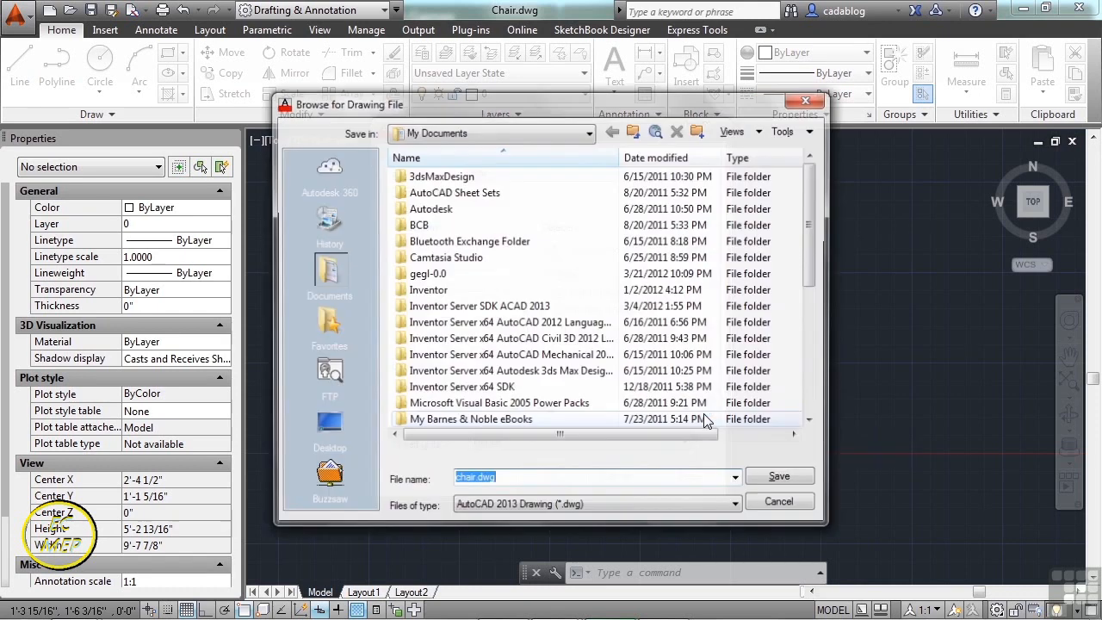
left_click(332, 172)
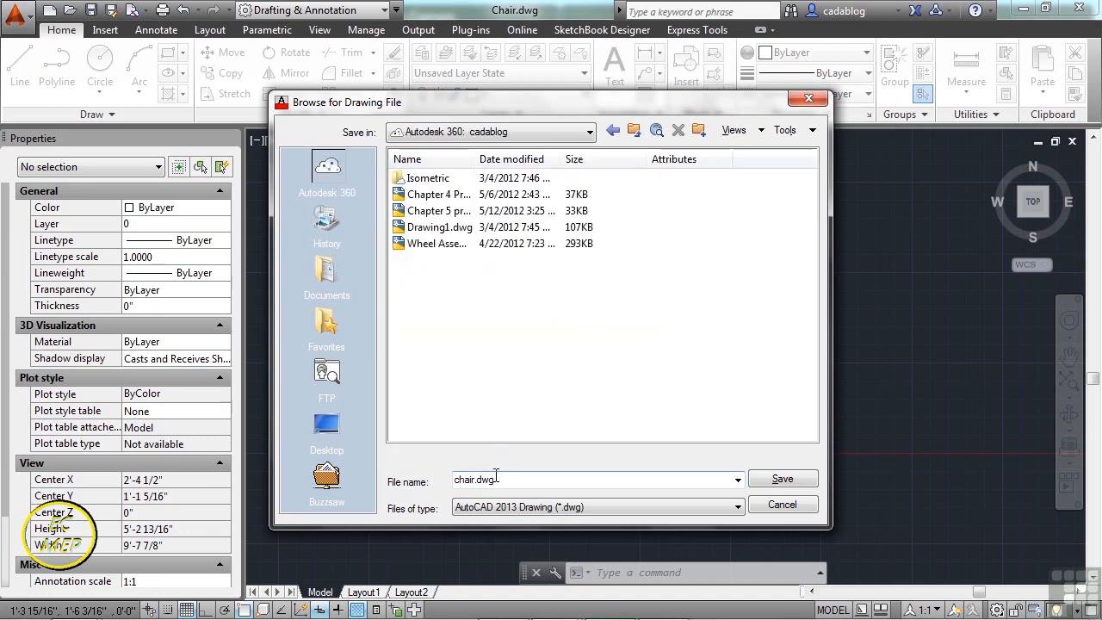
left_click(782, 480)
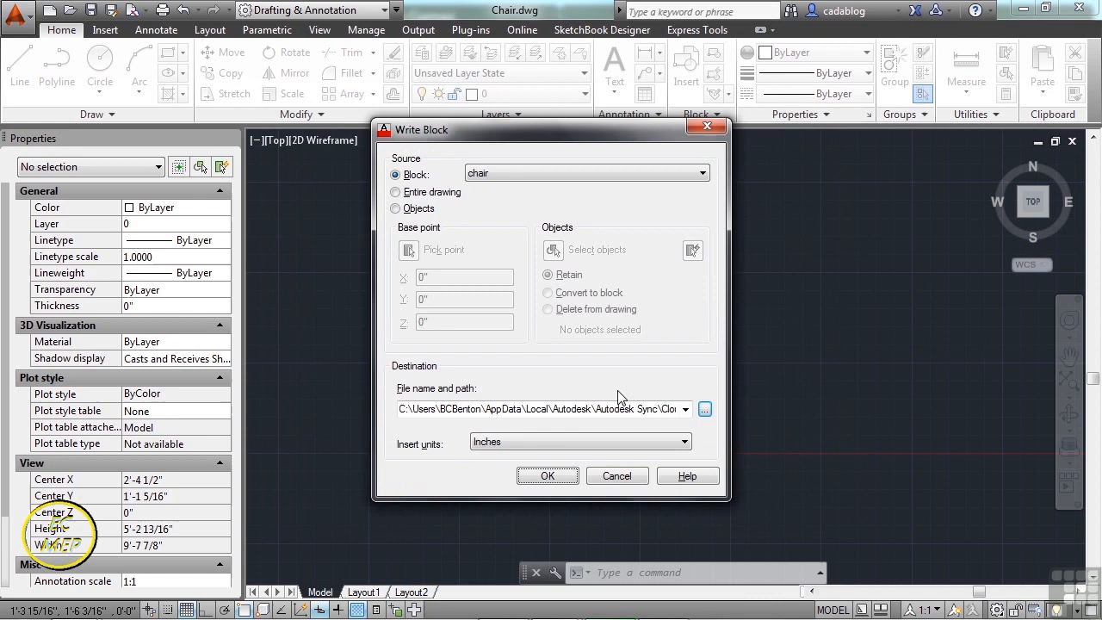
left_click(550, 476)
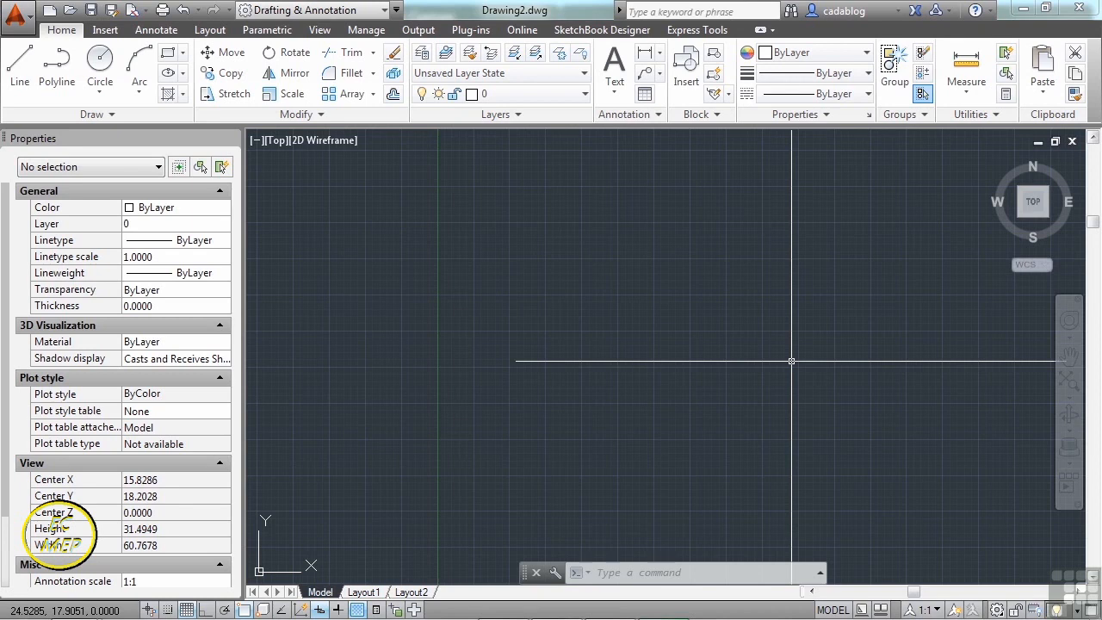
type("insert")
key("Return")
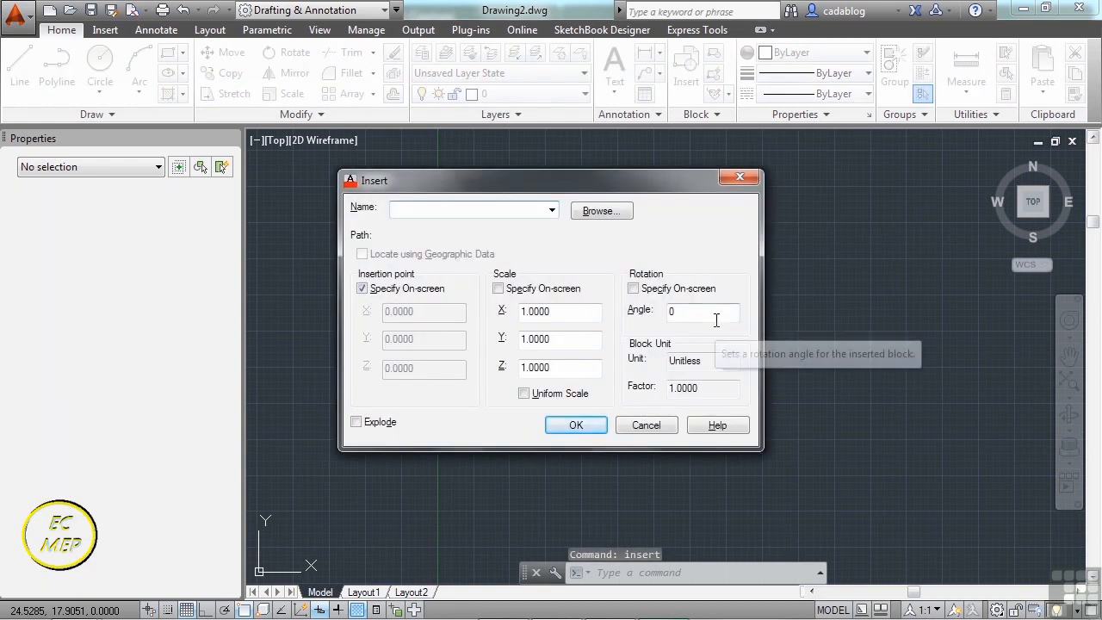
- Browse to Projects folder 11 and load Chair.dwg as the block to insert
left_click(552, 210)
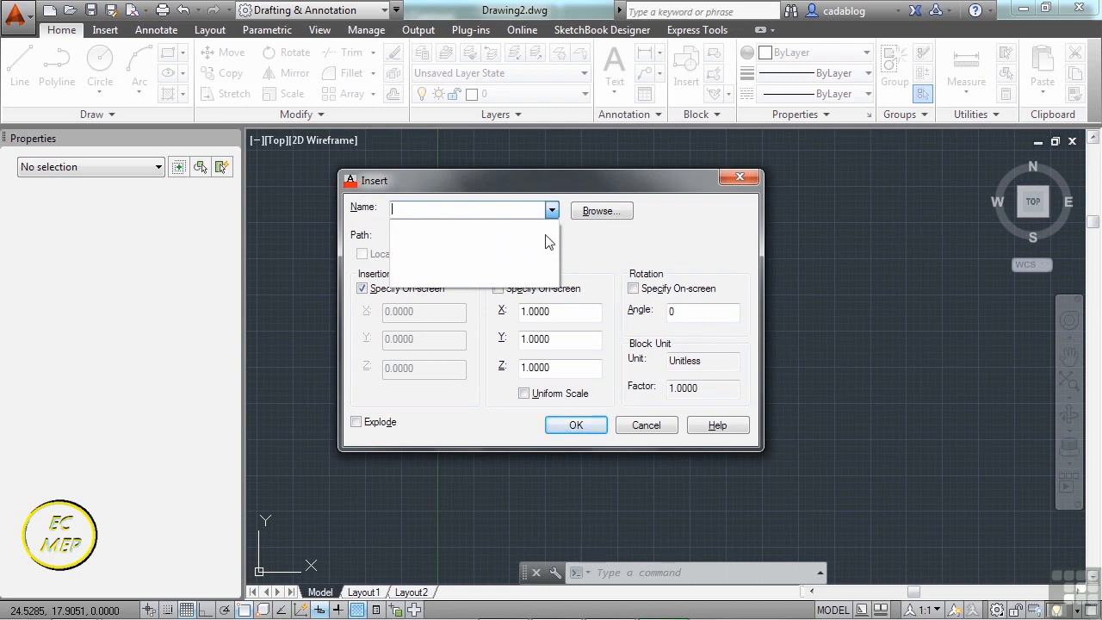
left_click(577, 246)
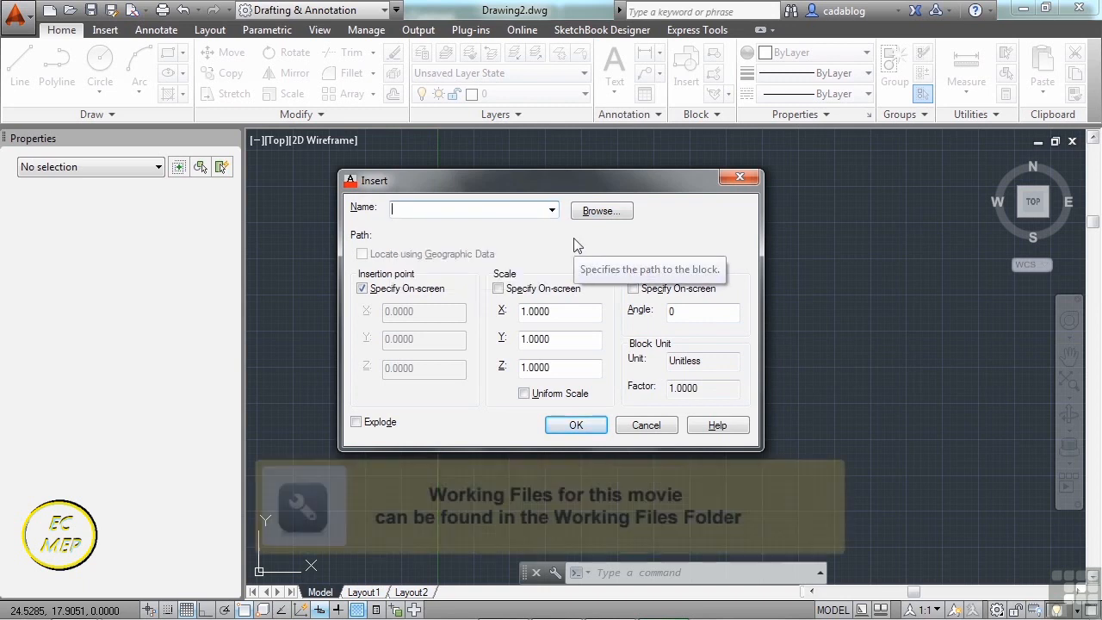
left_click(591, 217)
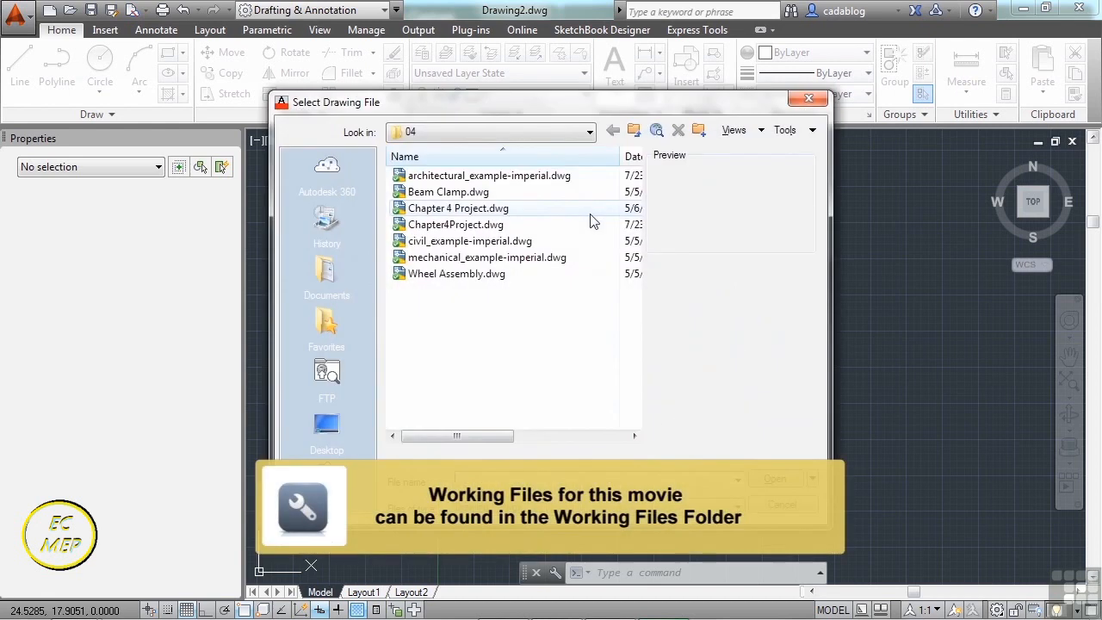
left_click(589, 132)
left_click(530, 259)
double_click(419, 308)
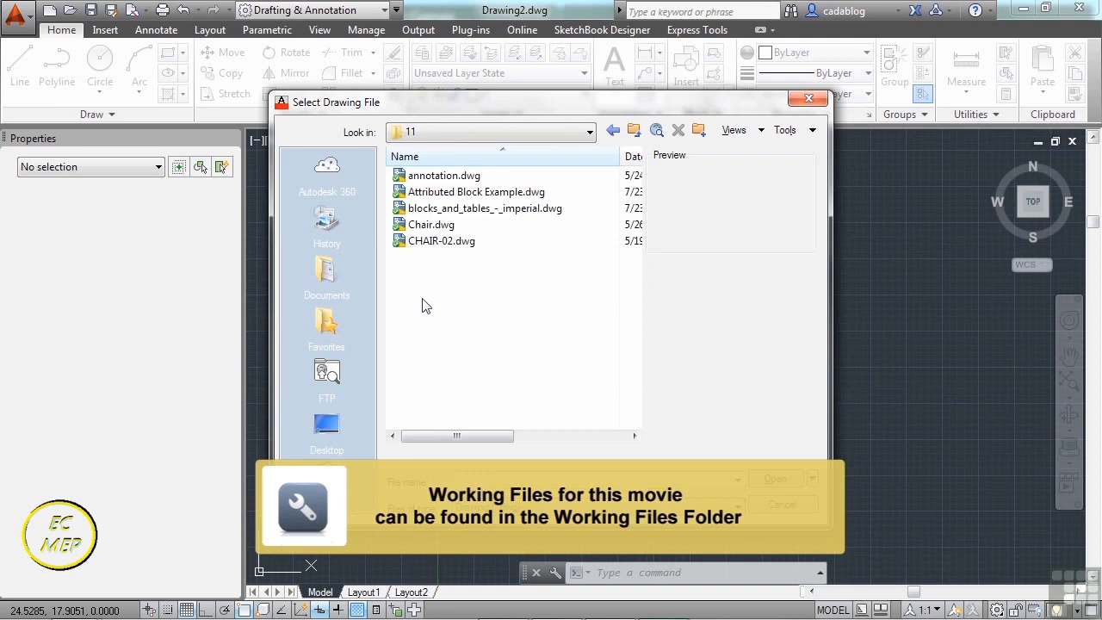
left_click(431, 227)
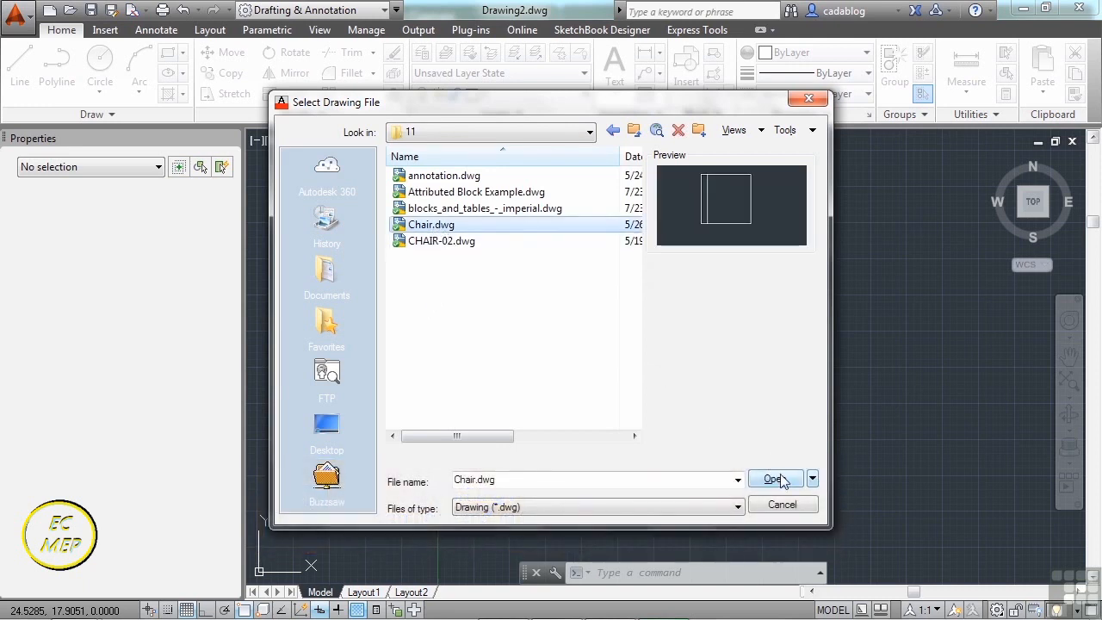
left_click(777, 479)
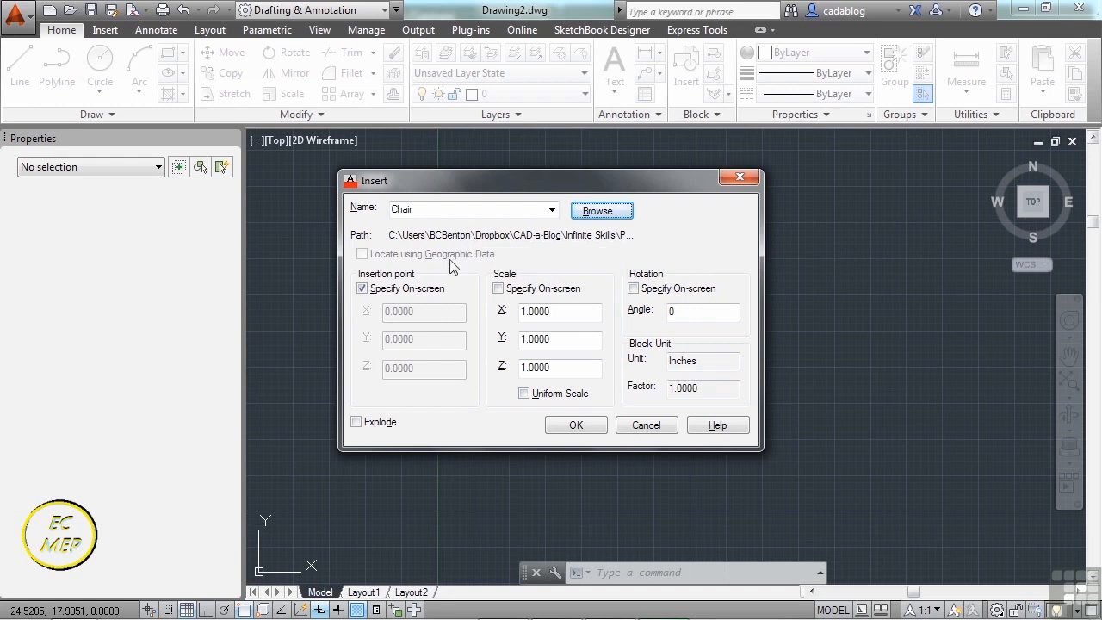
- Keep an on-screen insertion point, use uniform scale 1, and start placing the Chair block
left_click(361, 289)
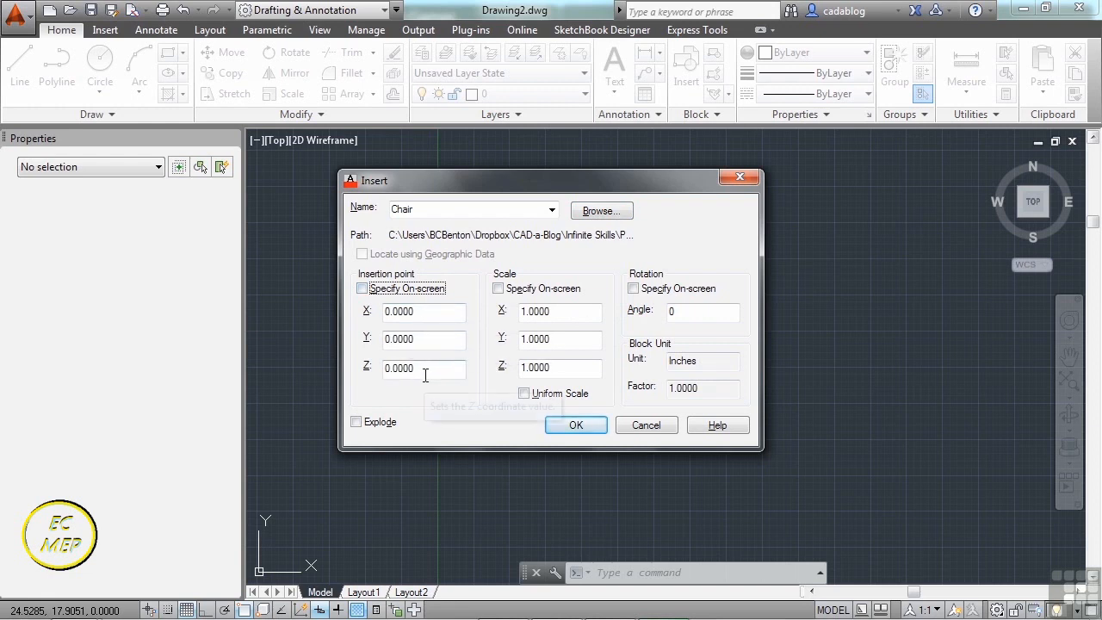
left_click(362, 290)
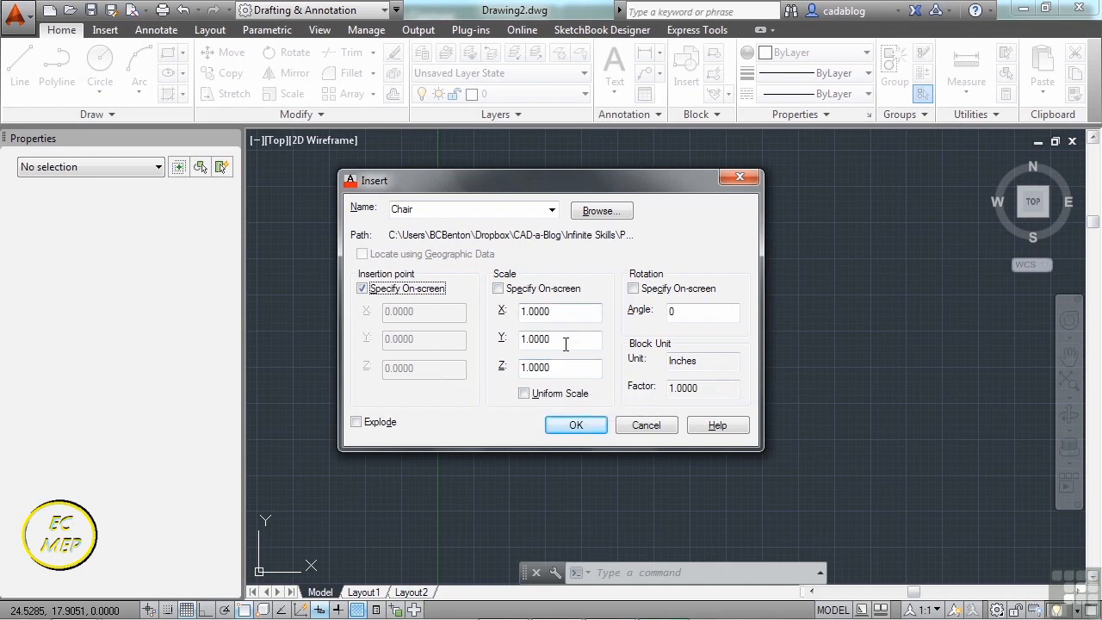
left_click(499, 289)
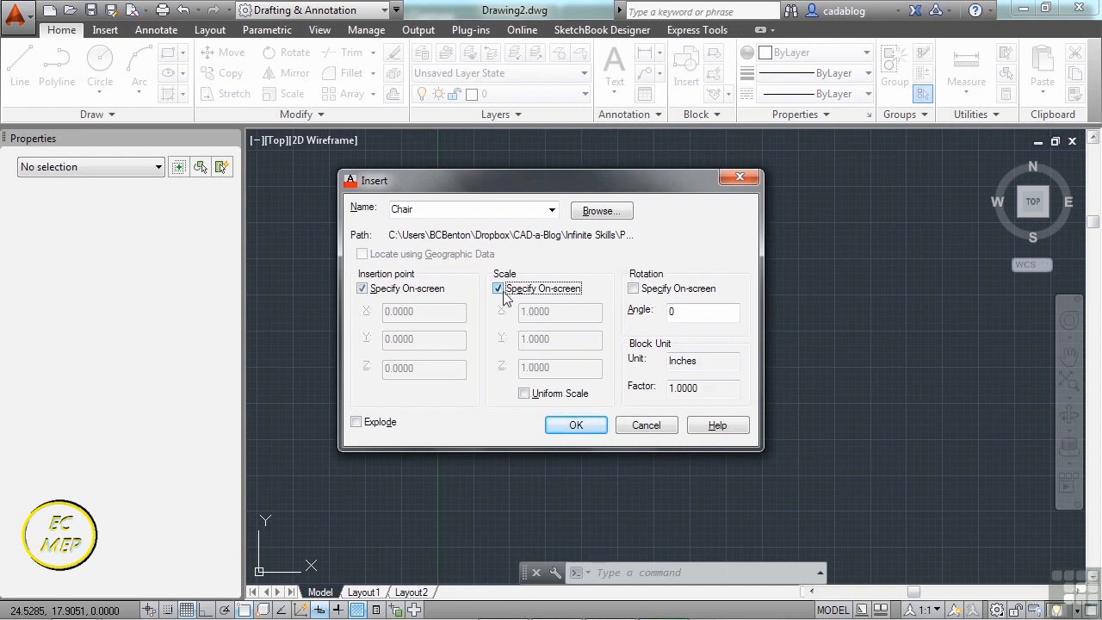
left_click(498, 289)
left_click(525, 394)
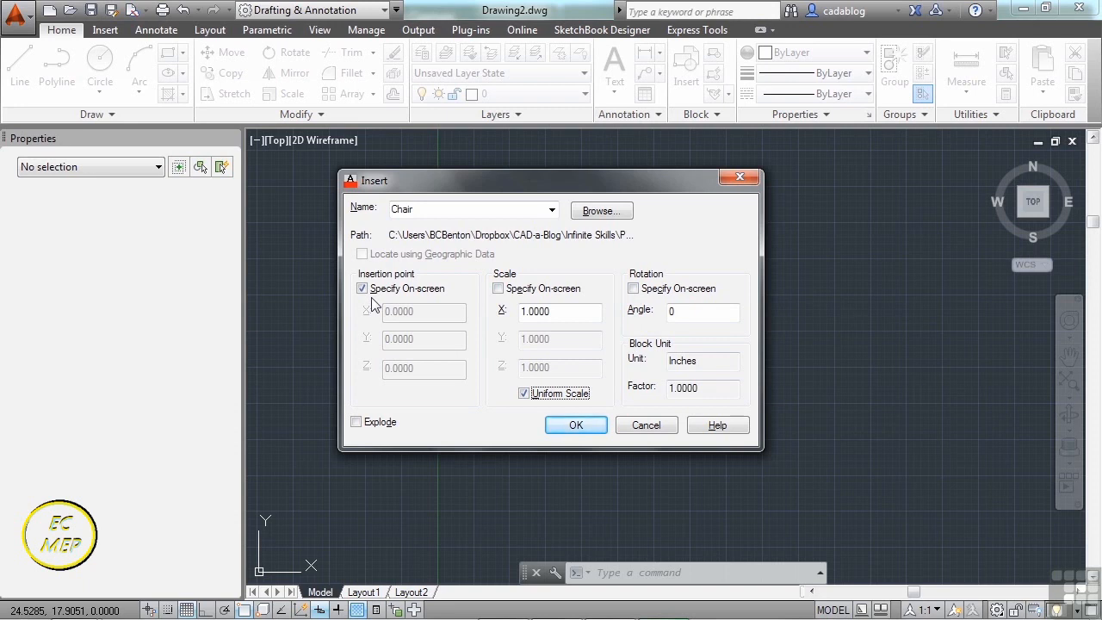
left_click(573, 428)
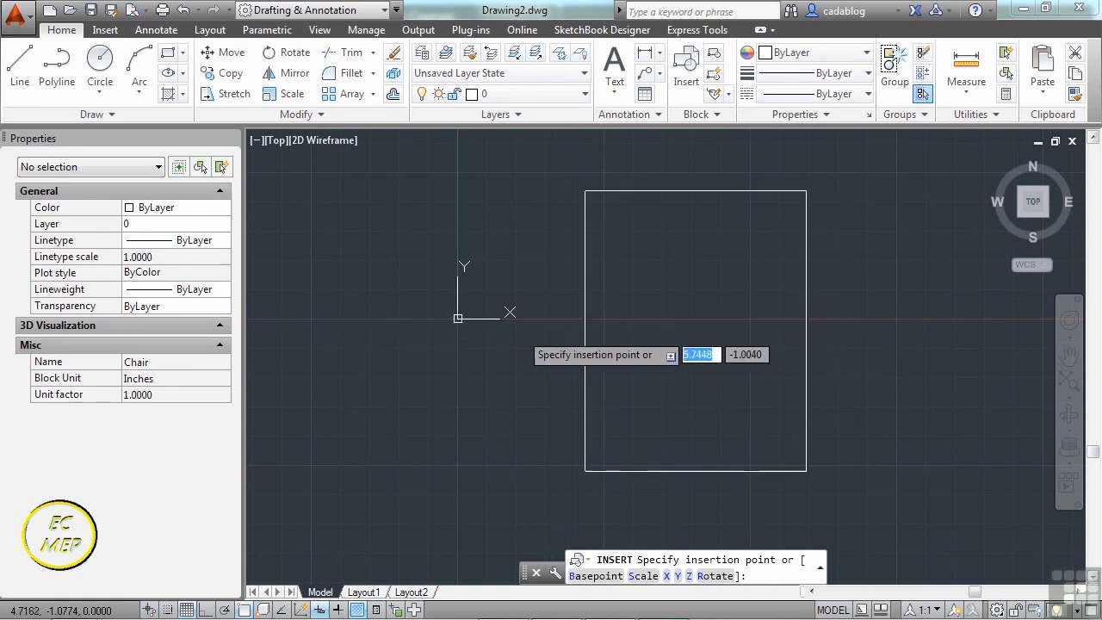
- Place the Chair block in Drawing2 at the default scale of 1
scroll(496, 333, "down", 2)
left_click(575, 227)
key("Return")
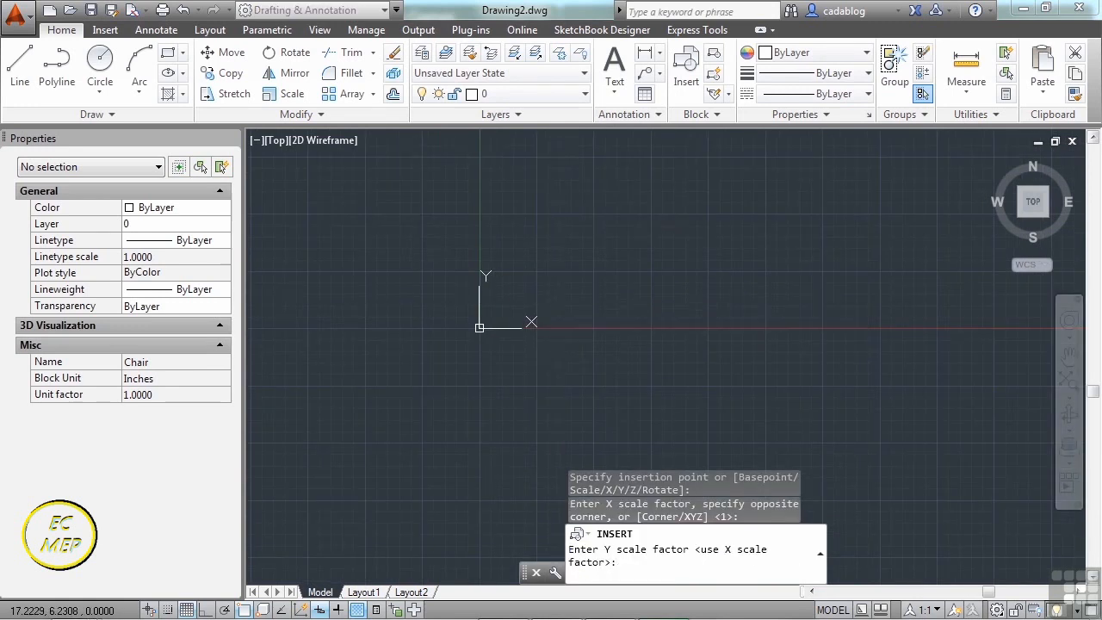
key("Return")
middle_click_drag(610, 252, 558, 315)
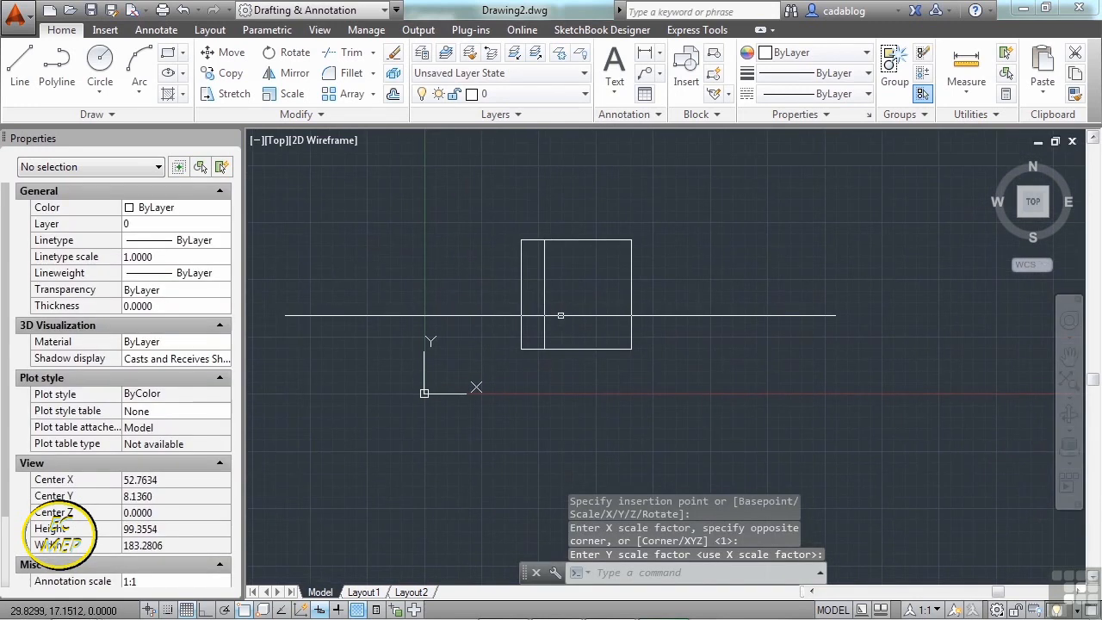
- Rerun INSERT to reopen the insert settings and adjust the scale entry option
type("insdert")
key("Return")
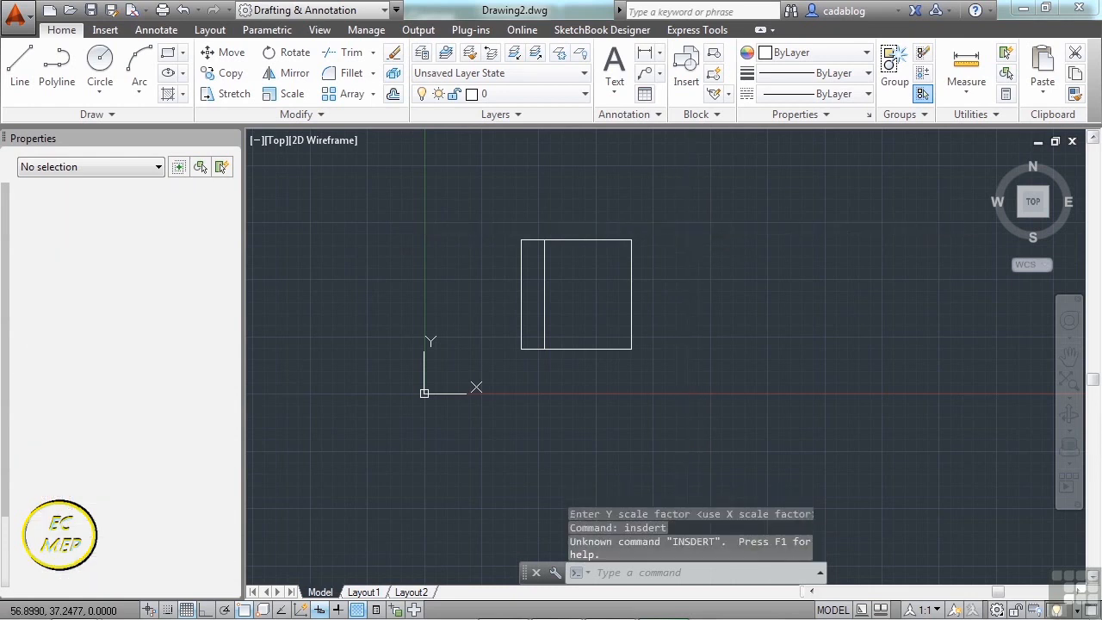
key("Return")
left_click(501, 290)
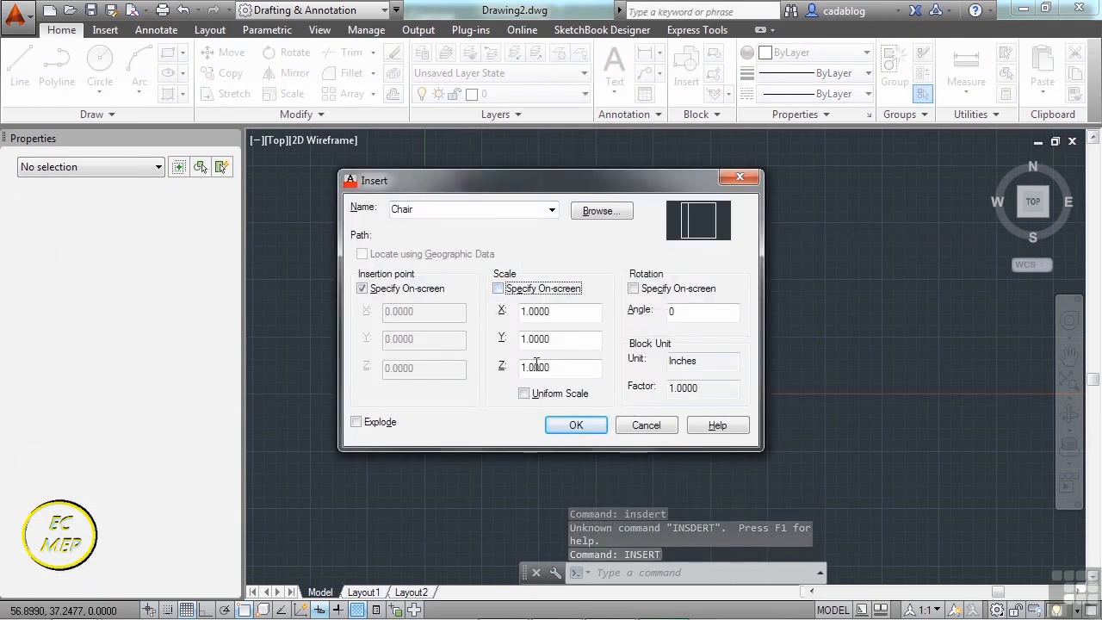
- Insert a second Chair right of the first at uniform scale factor 2
left_click(524, 394)
left_click(502, 291)
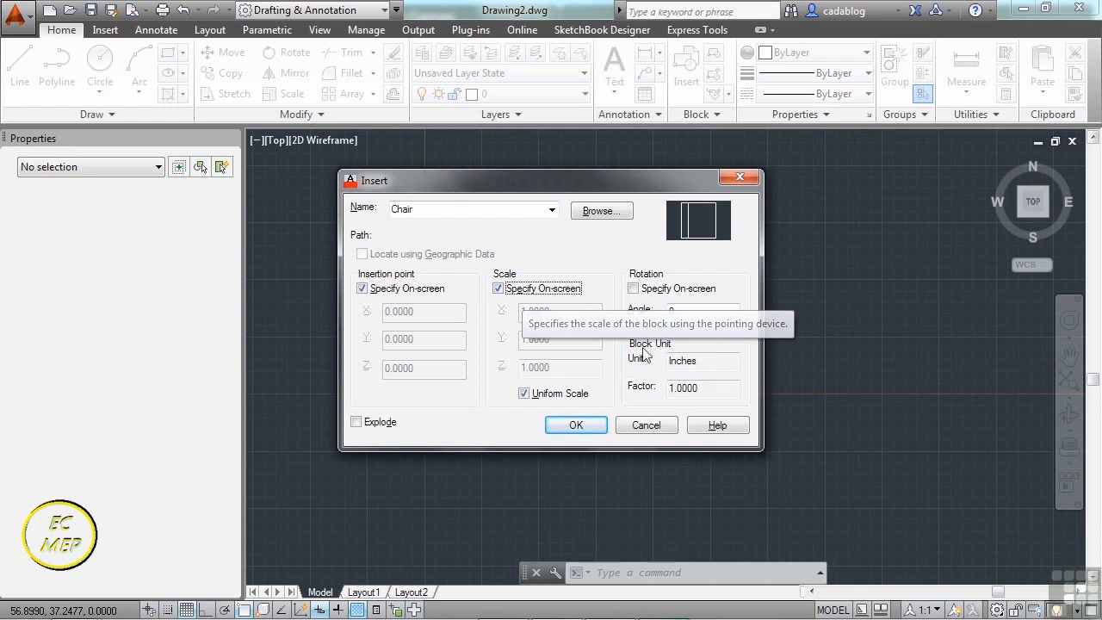
left_click(586, 425)
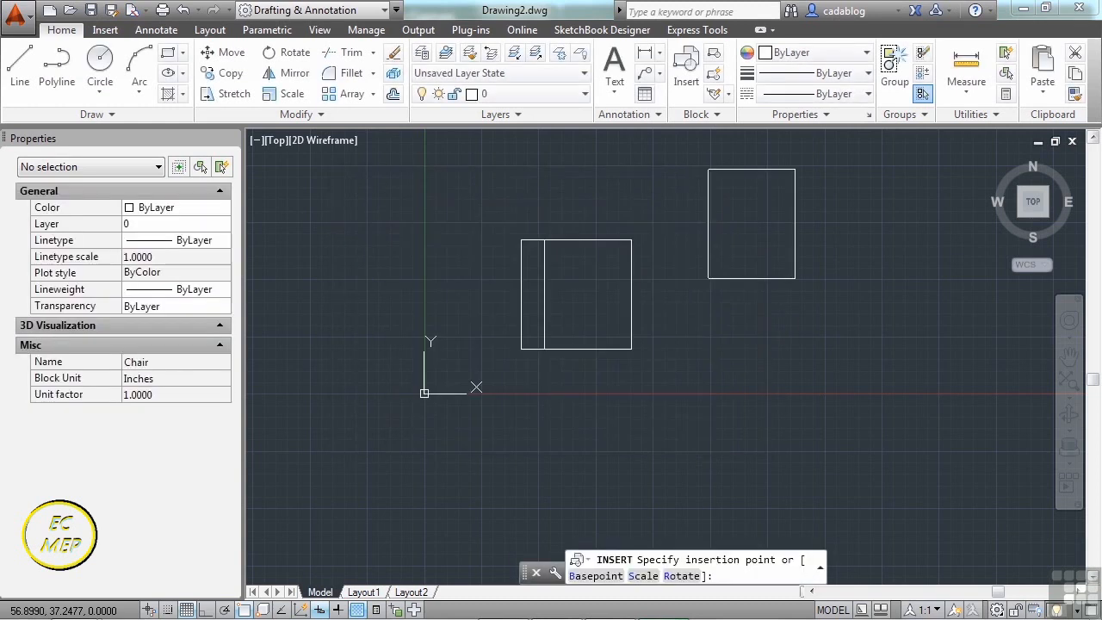
scroll(413, 345, "down", 2)
left_click(727, 281)
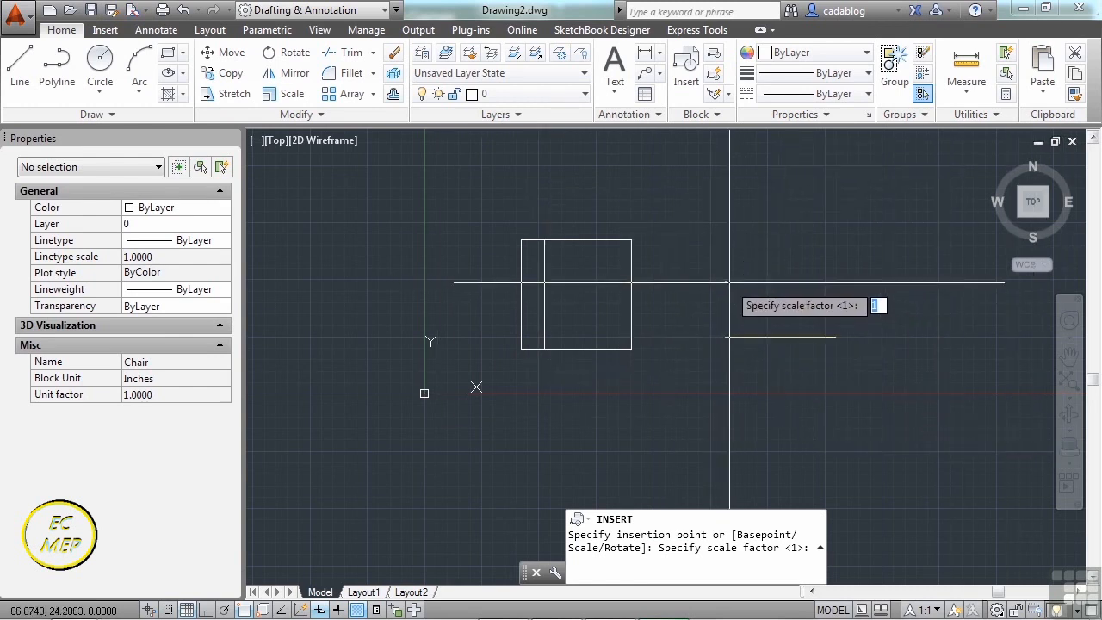
type("2")
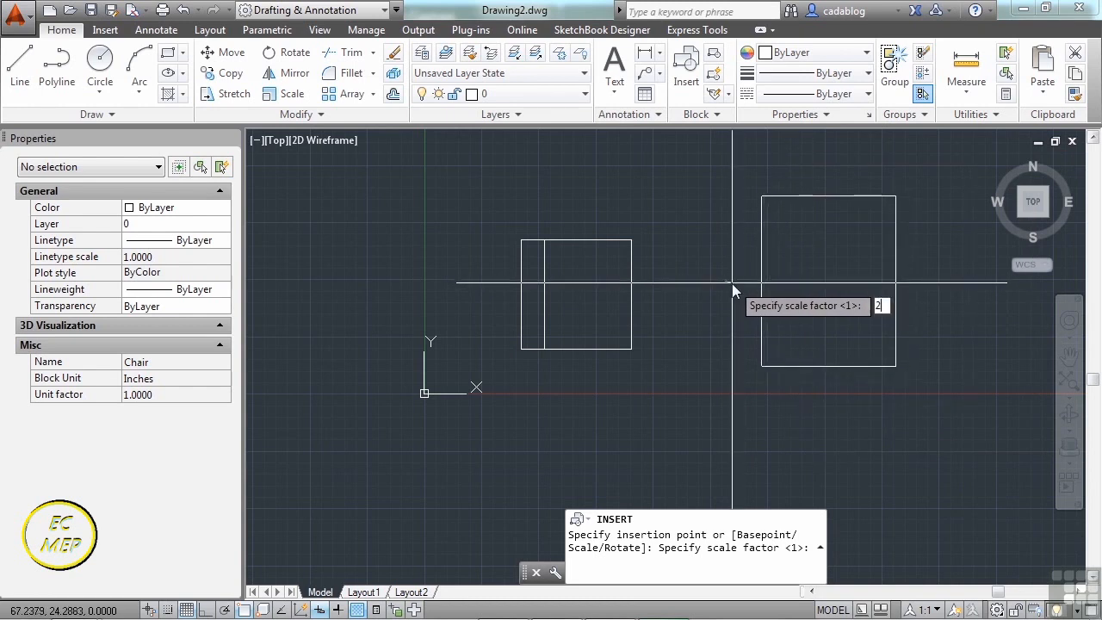
key("Return")
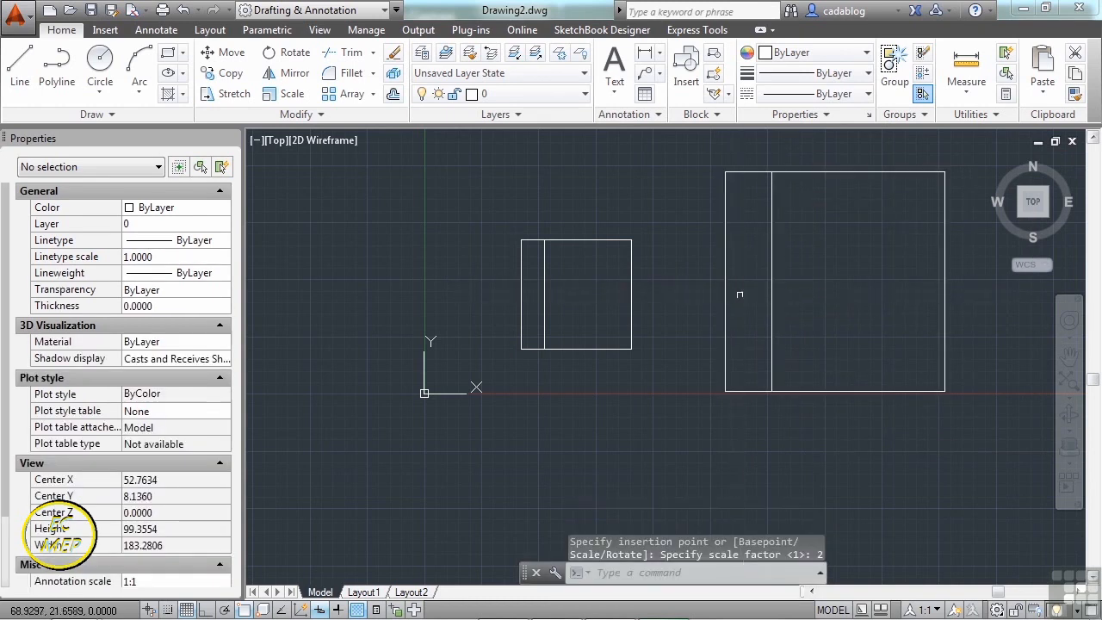
middle_click_drag(580, 278, 475, 303)
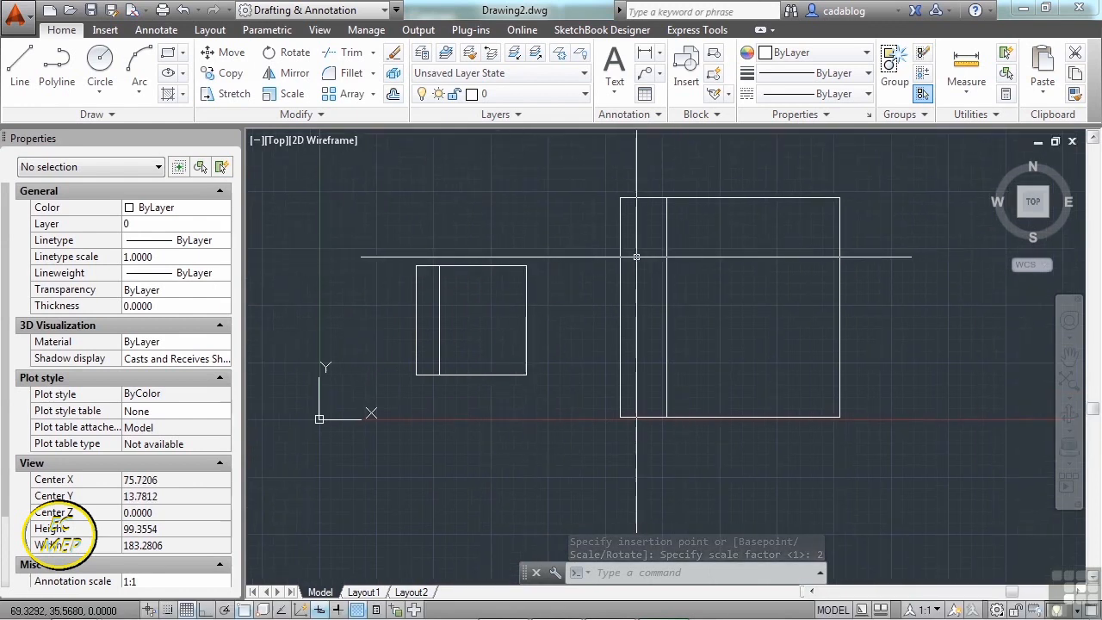
- Recentre both chairs in view and launch the Drawing Units dialog
mouse_move(625, 286)
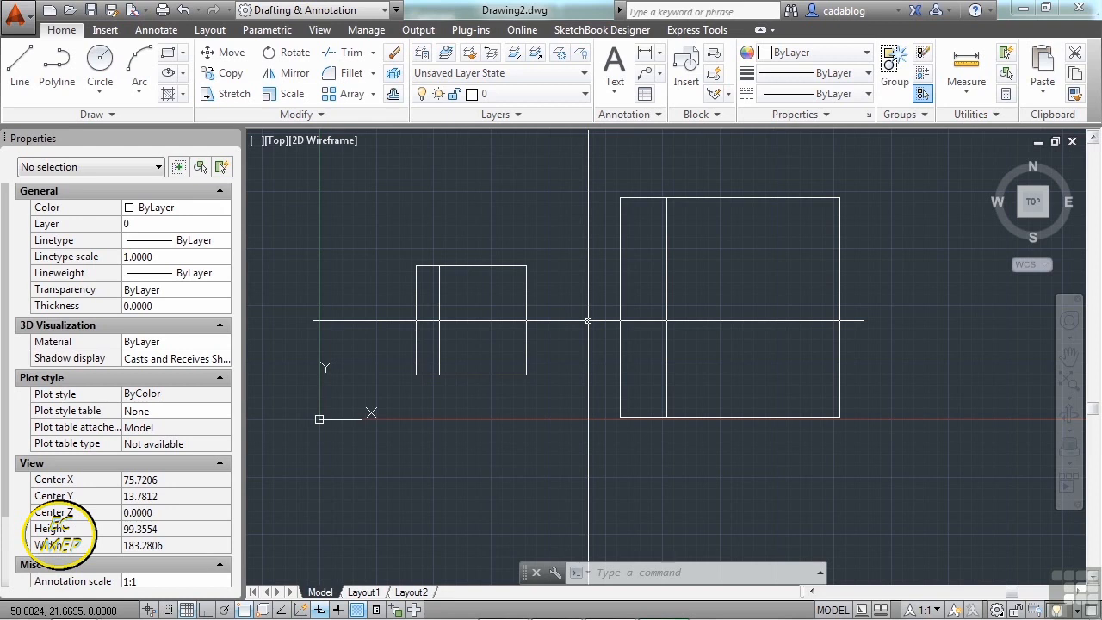
scroll(534, 292, "down", 1)
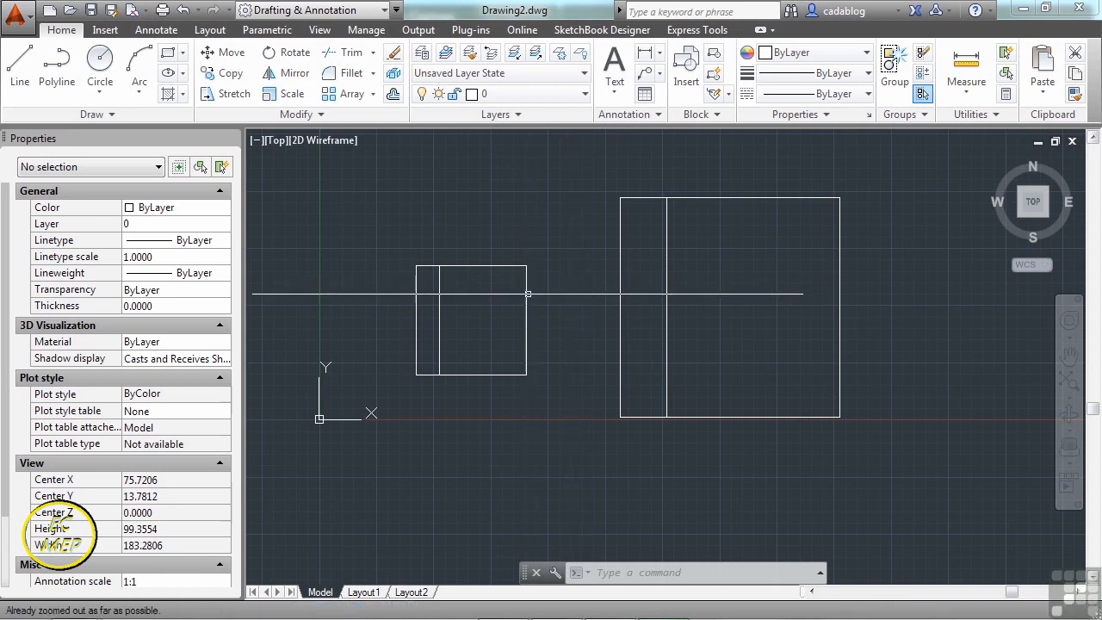
middle_click_drag(576, 315, 554, 301)
type("uni")
key("Return")
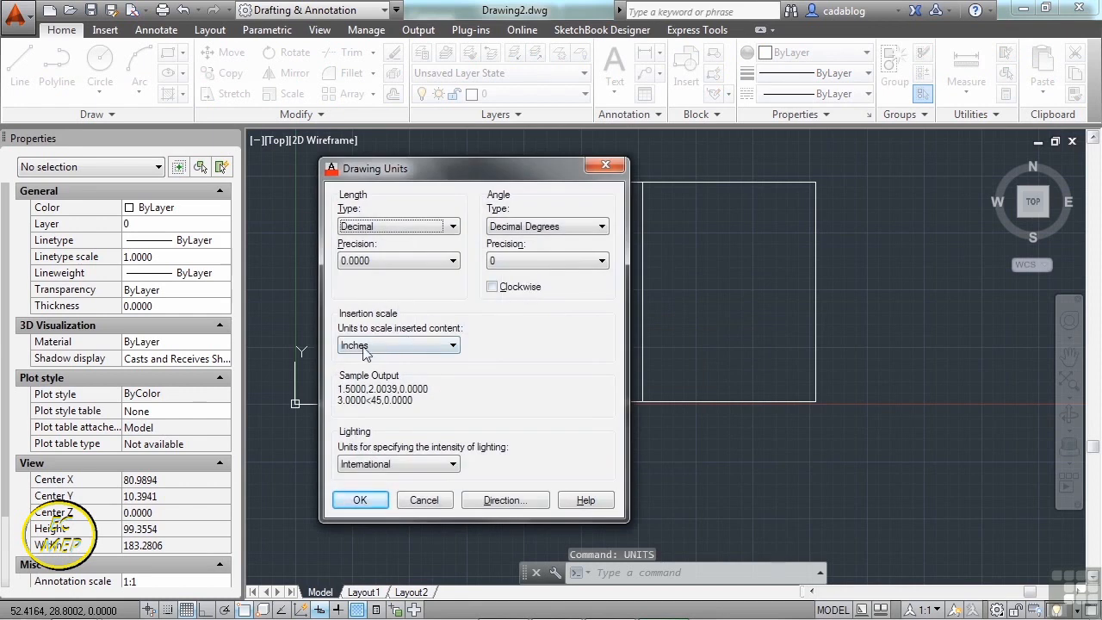
- Set the insertion scale units to Feet, then select the small chair to check its scale
left_click(359, 348)
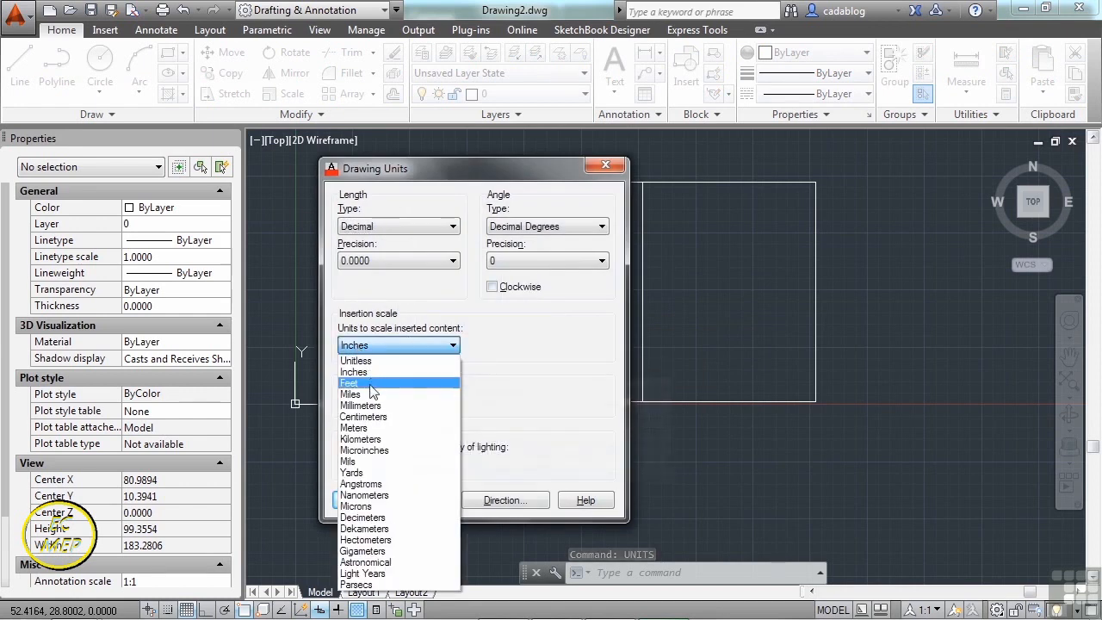
left_click(371, 384)
left_click(360, 501)
scroll(543, 323, "down", 1)
middle_click_drag(534, 323, 580, 328)
left_click(475, 255)
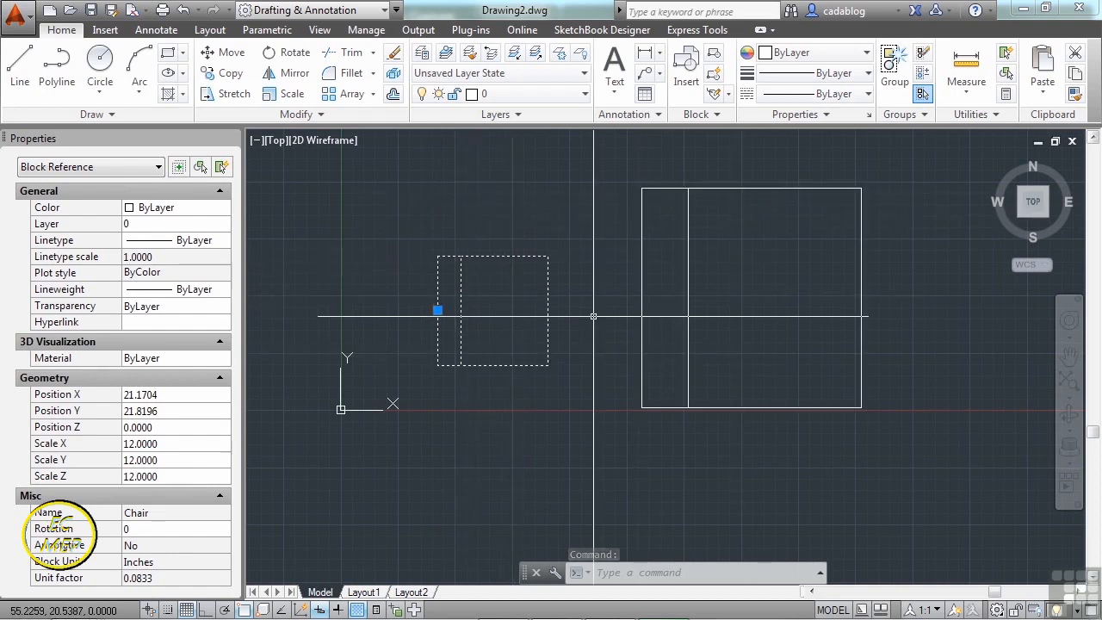
- Insert another Chair at scale 1 without on-screen scaling and zoom to inspect it
key("Escape")
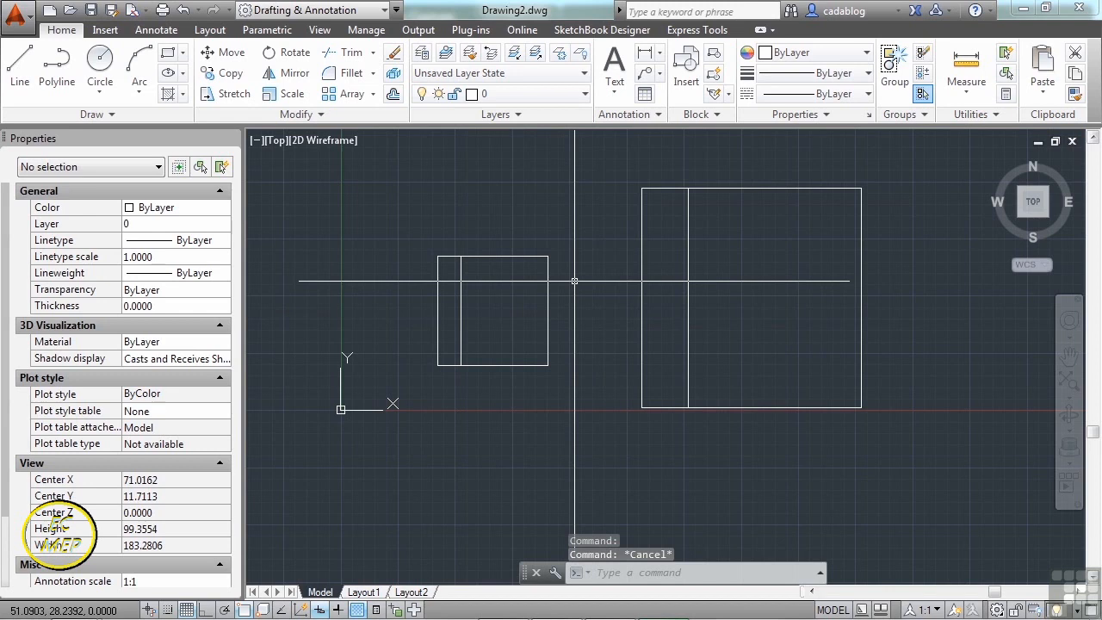
type("insert")
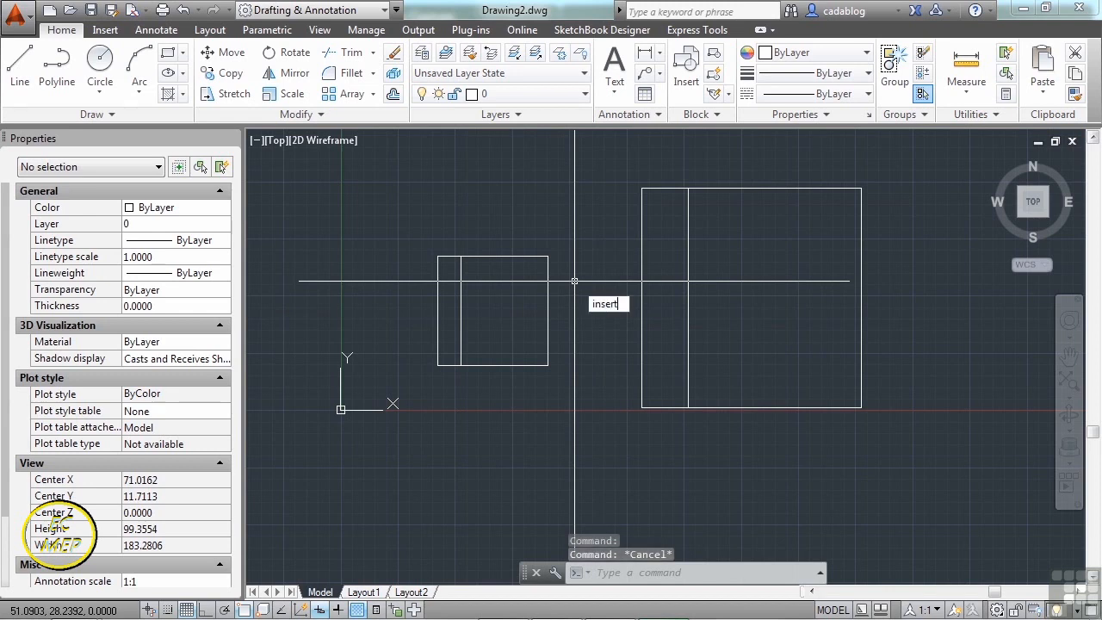
key("Return")
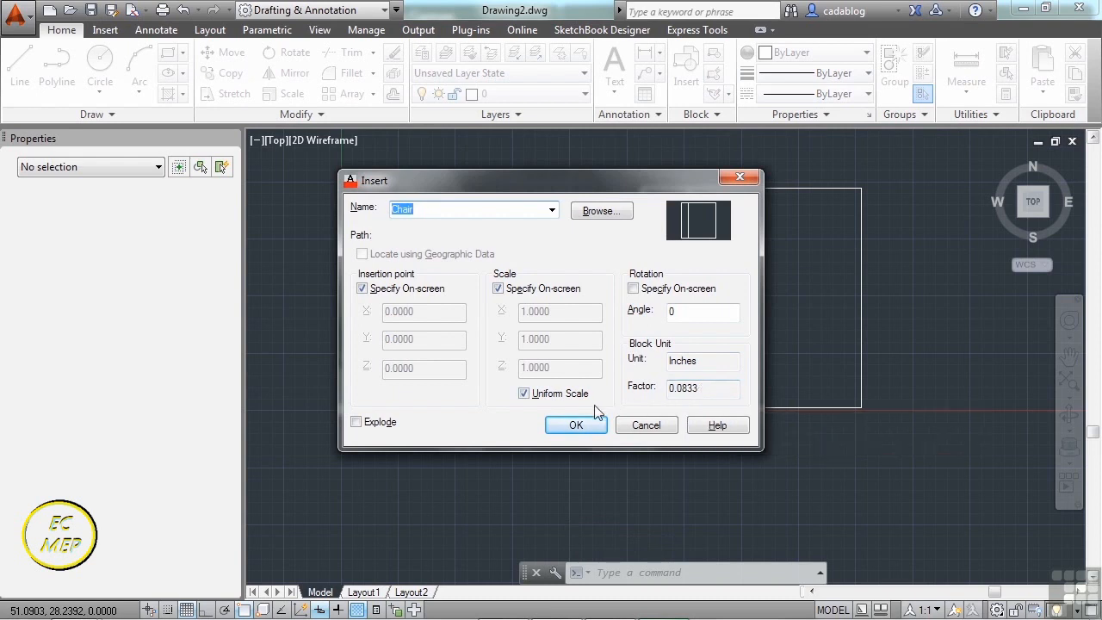
left_click(499, 290)
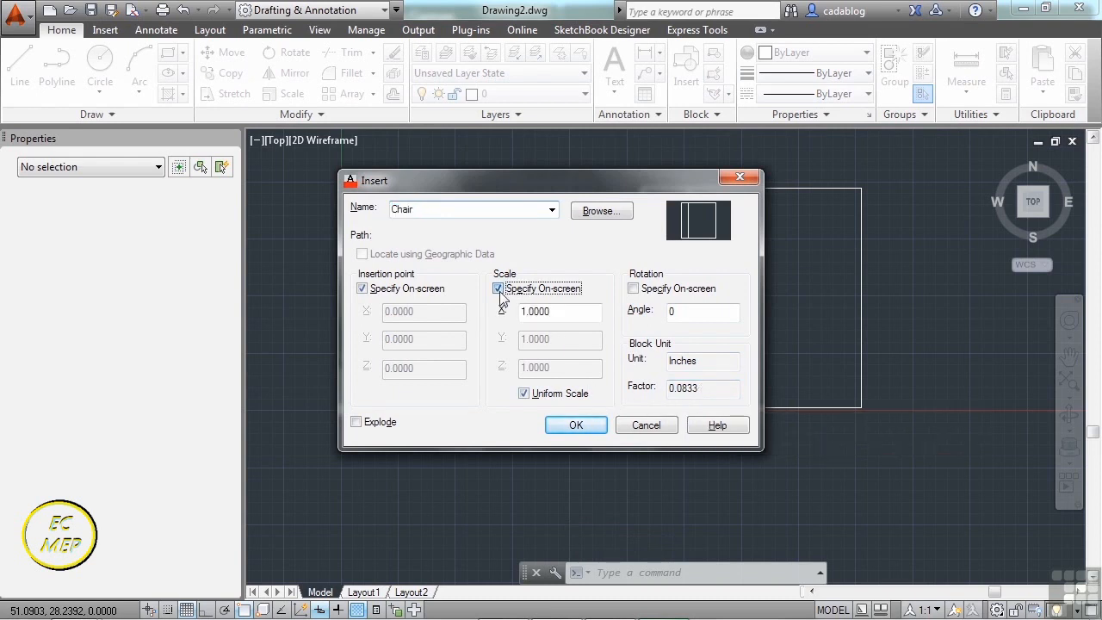
left_click(575, 427)
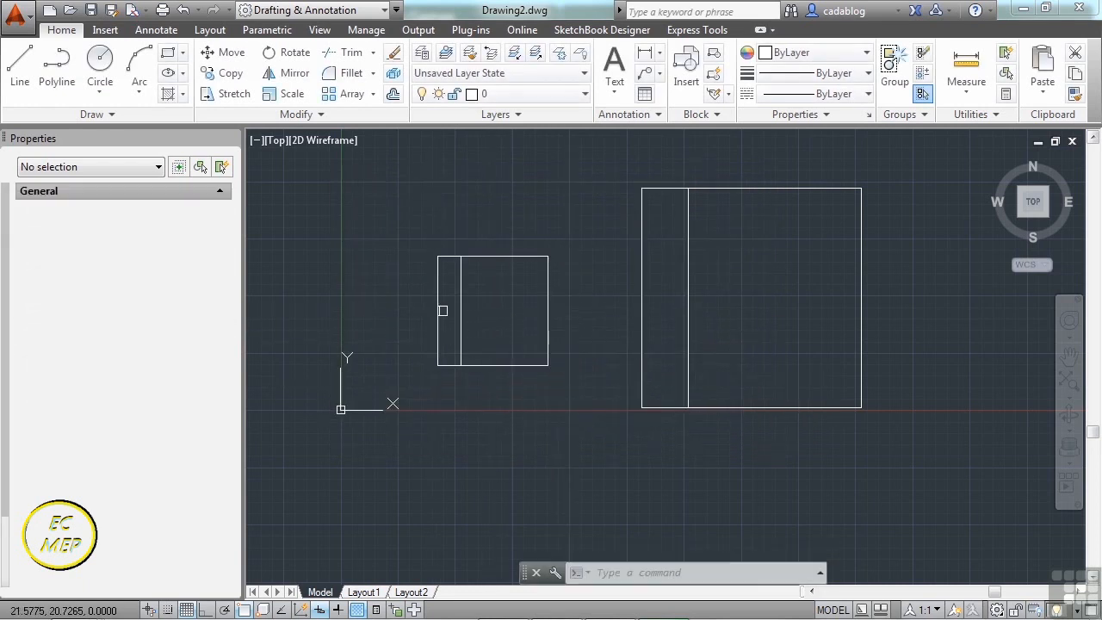
scroll(445, 326, "up", 6)
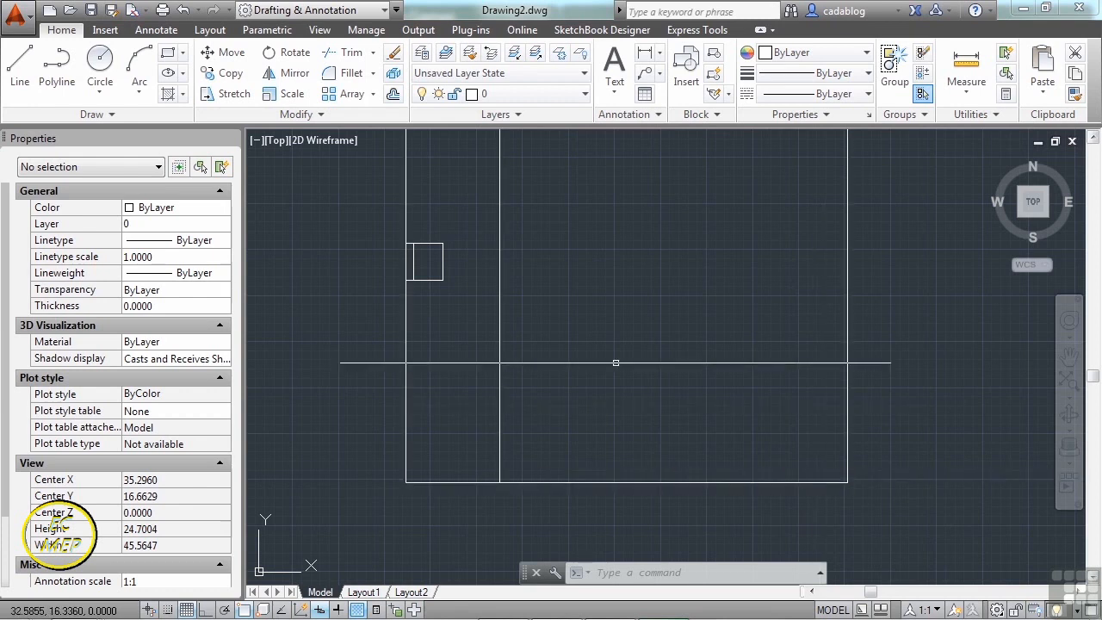
scroll(413, 366, "down", 2)
scroll(474, 352, "down", 2)
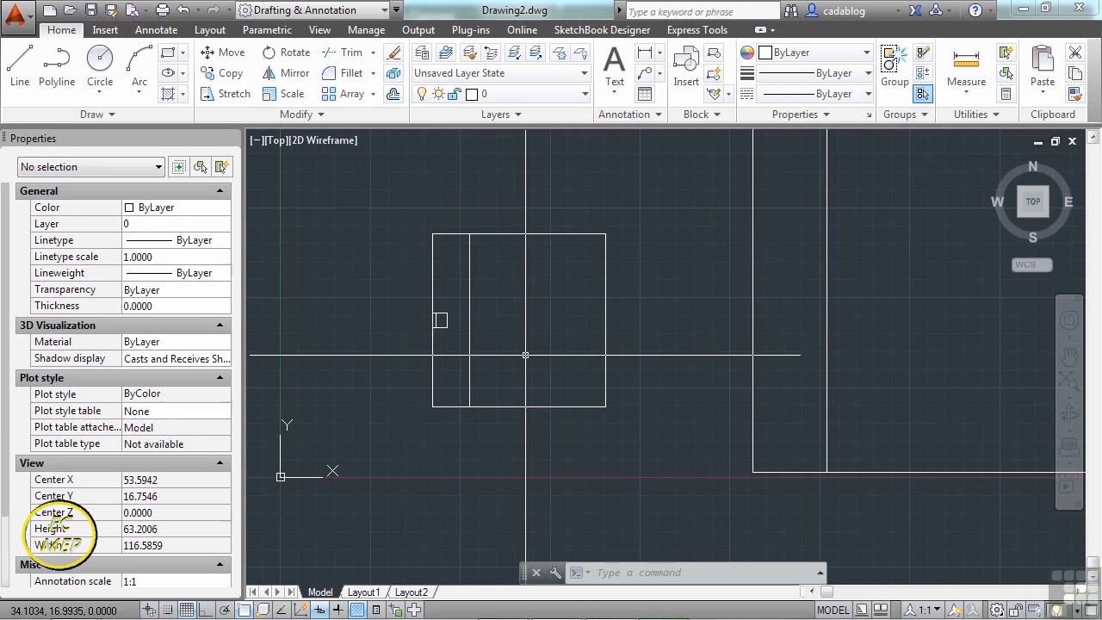
- Change Drawing2's insertion scale units from Feet back to Inches
type("units")
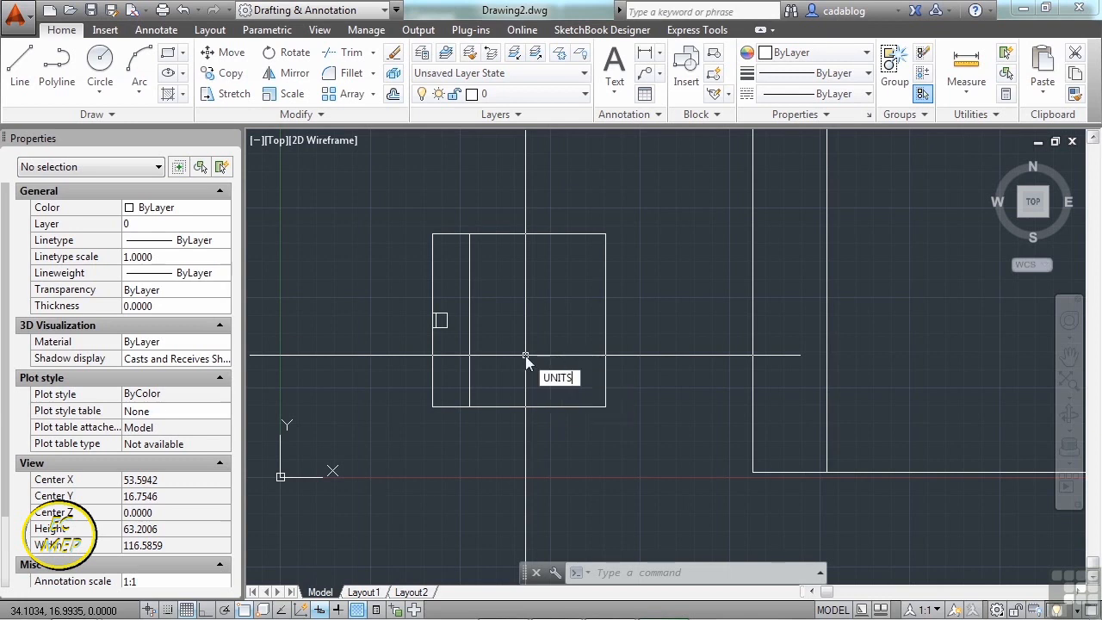
key("Return")
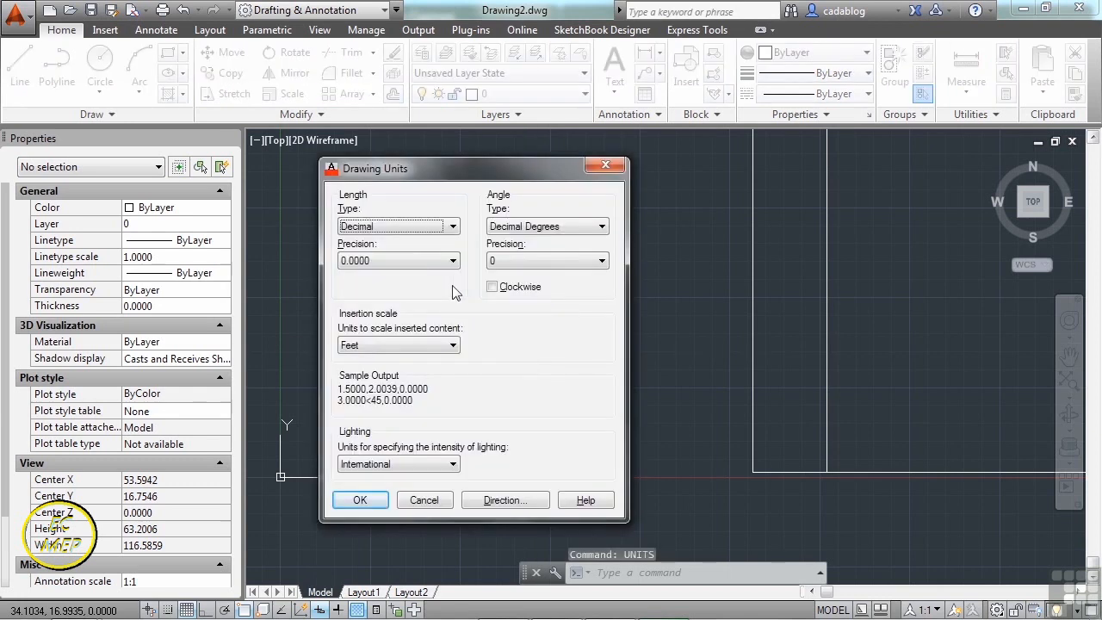
left_click(439, 346)
left_click(417, 373)
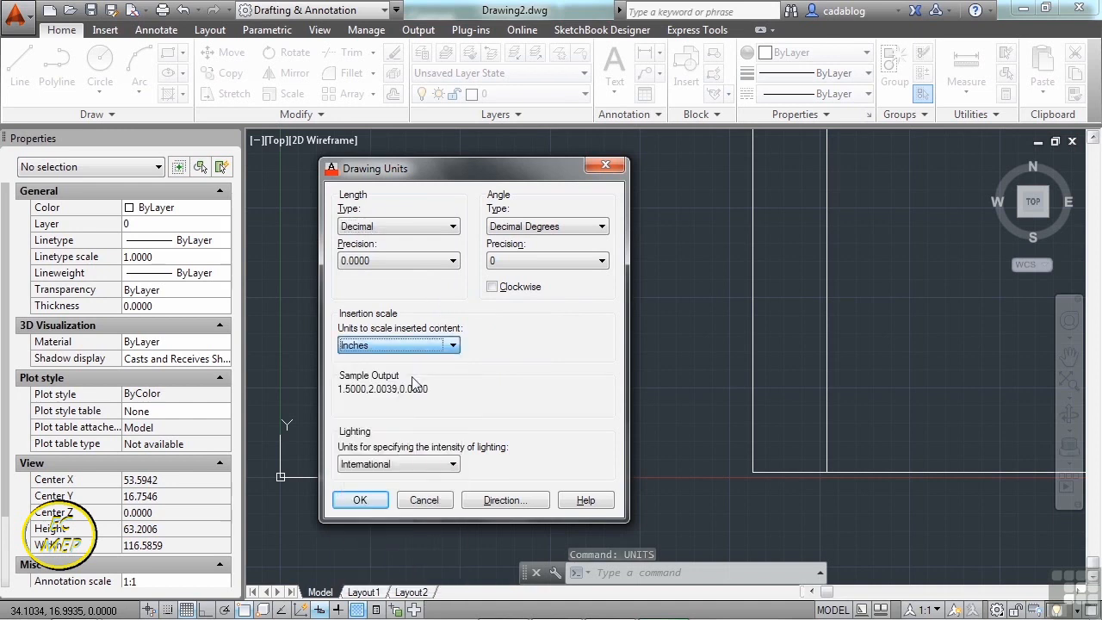
left_click(360, 501)
scroll(458, 363, "down", 3)
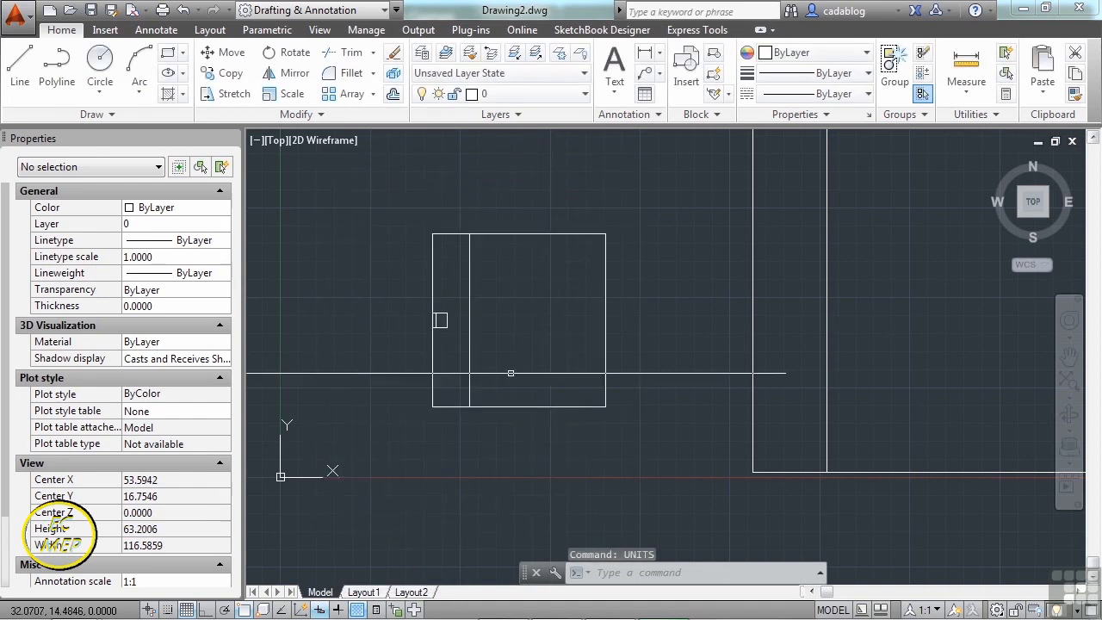
- Choose Chair.dwg as the insert source, then decline redefining the Chair block and cancel
type("i")
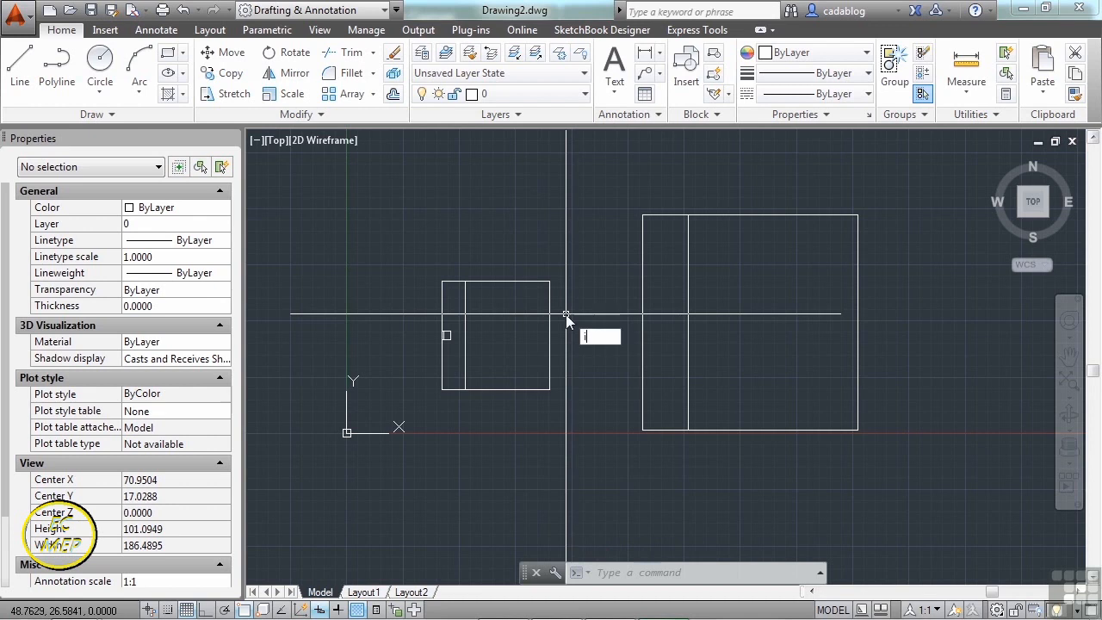
type("nsert")
key("Return")
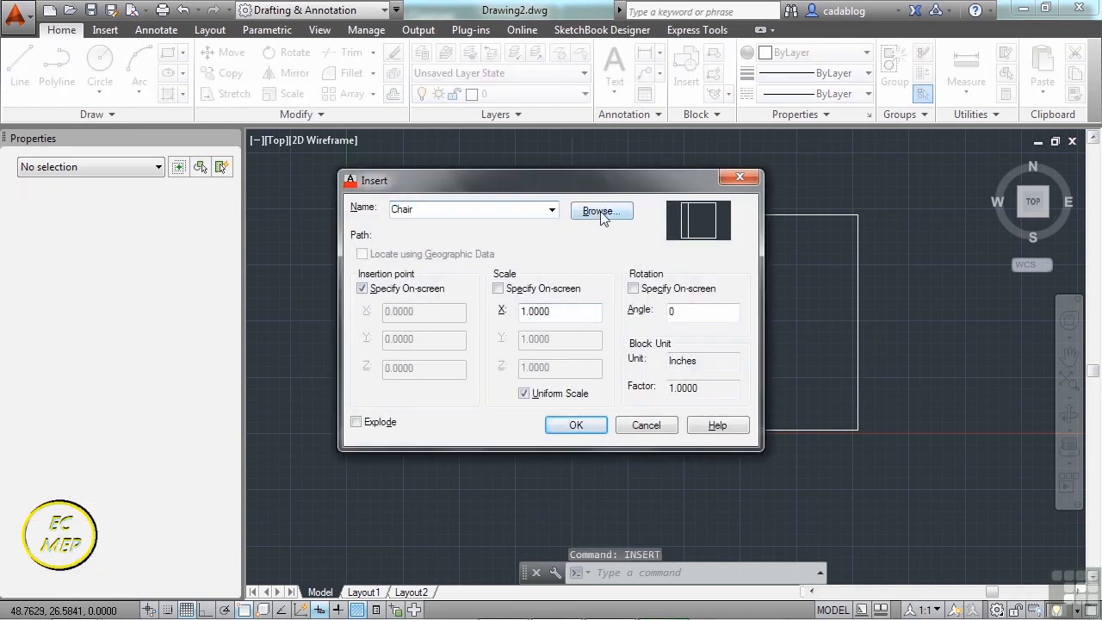
left_click(601, 214)
left_click(504, 225)
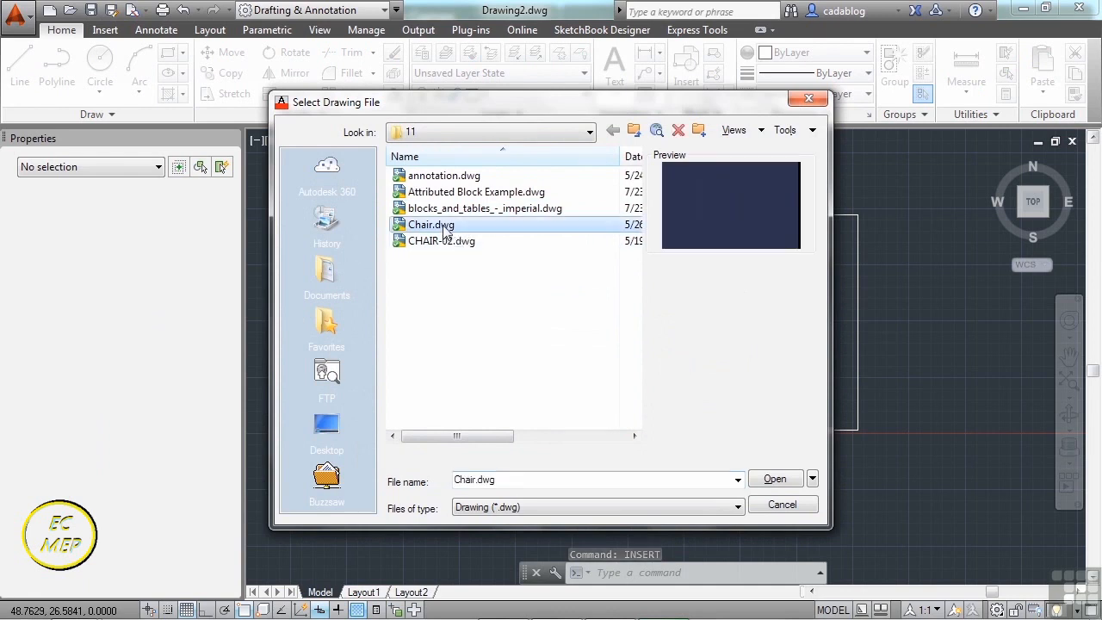
left_click(780, 482)
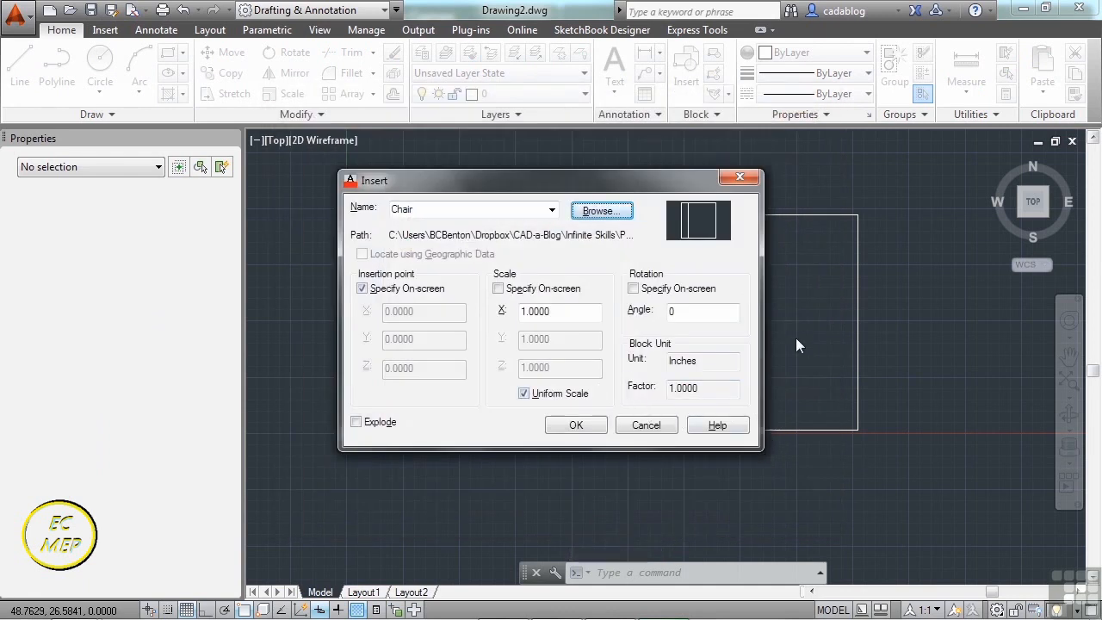
left_click(576, 425)
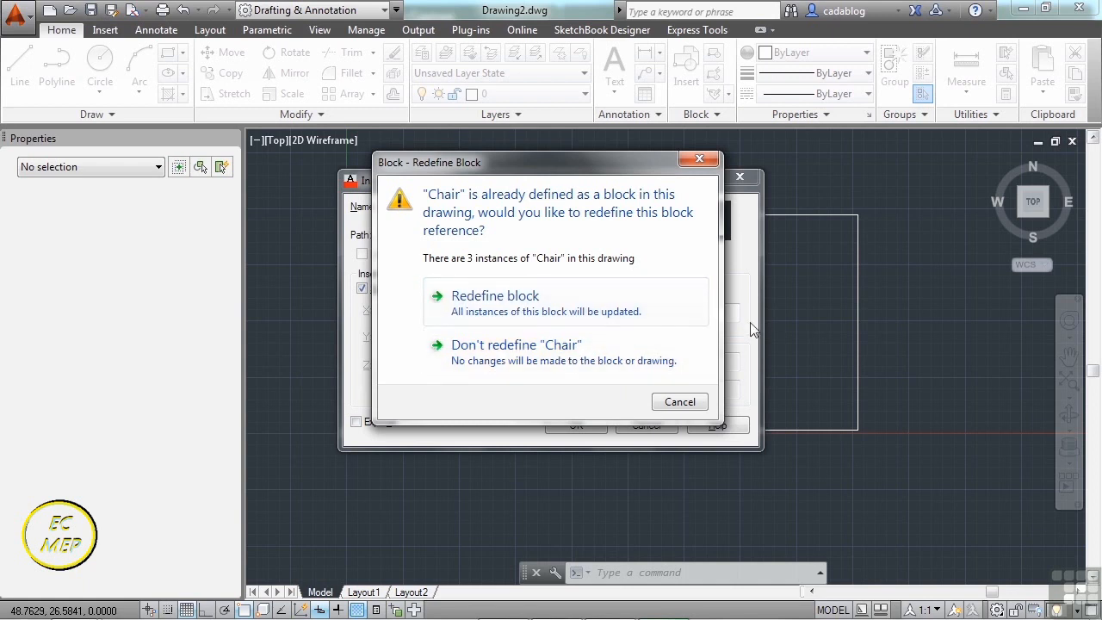
left_click(694, 401)
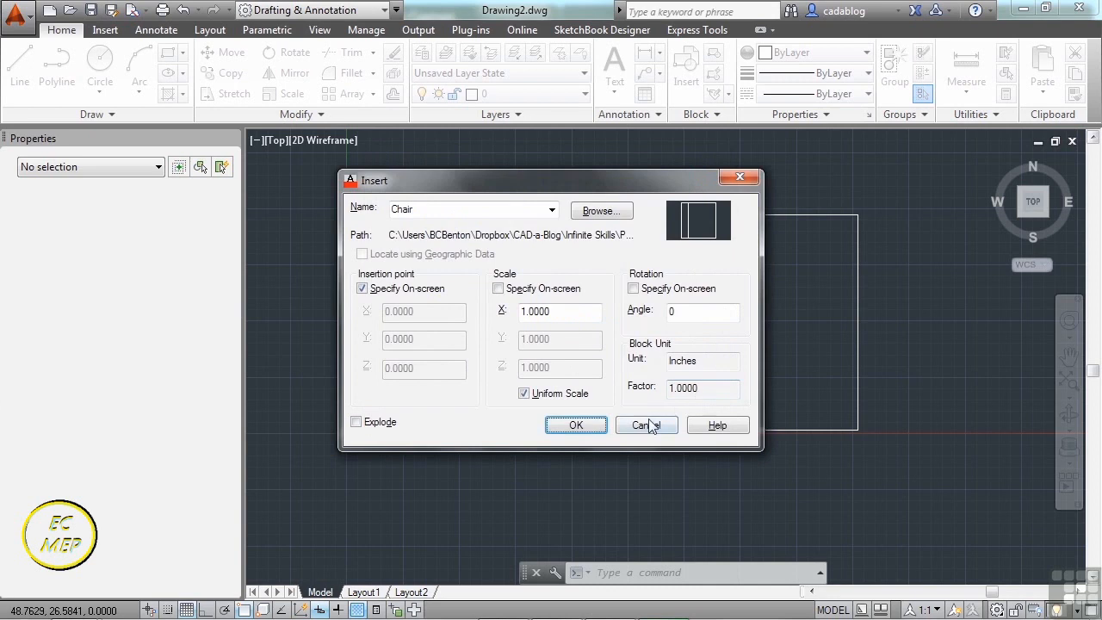
left_click(647, 426)
- Open Chair.dwg for editing
type("op")
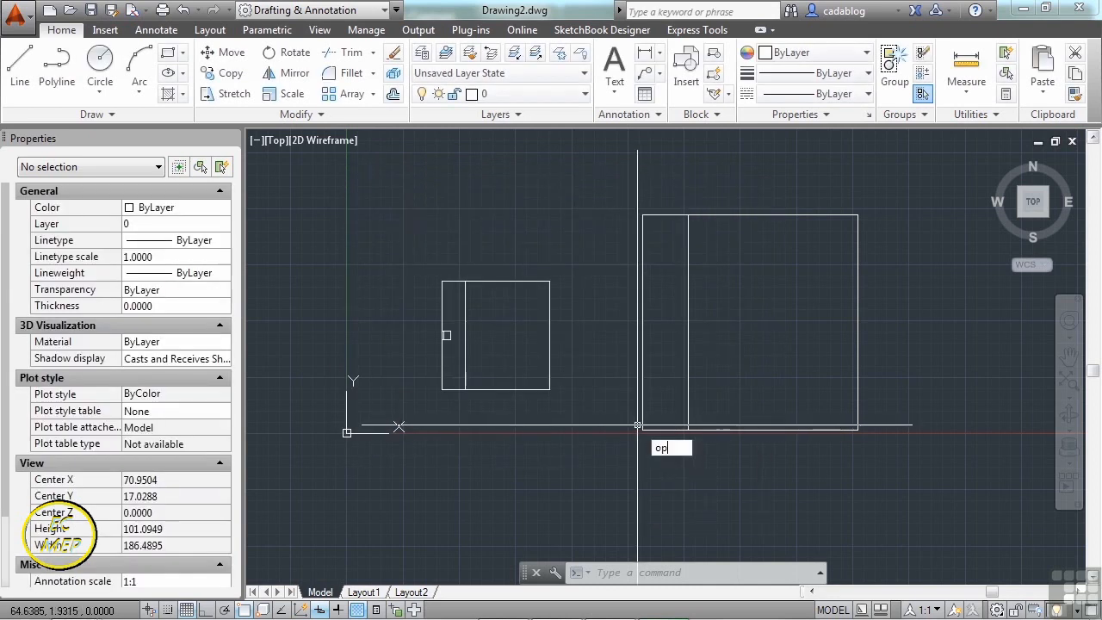
type("en")
key("Return")
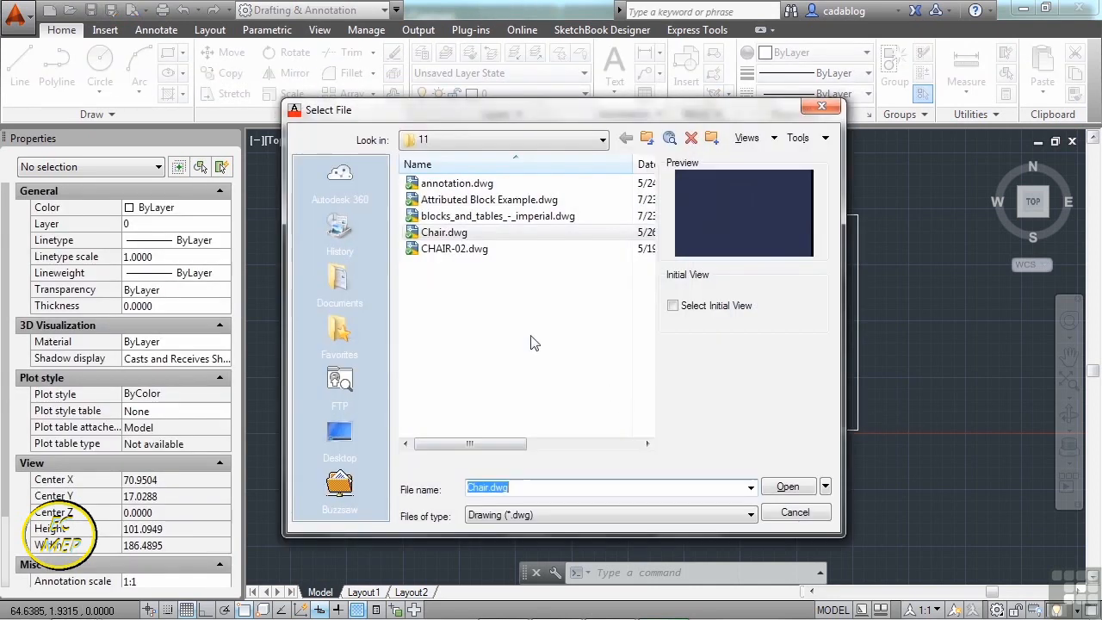
left_click(787, 486)
scroll(587, 329, "down", 2)
middle_click_drag(587, 329, 611, 338)
- Stretch the rectangle's right side up and right, save Chair.dwg, and return to Drawing2
type("s")
key("Return")
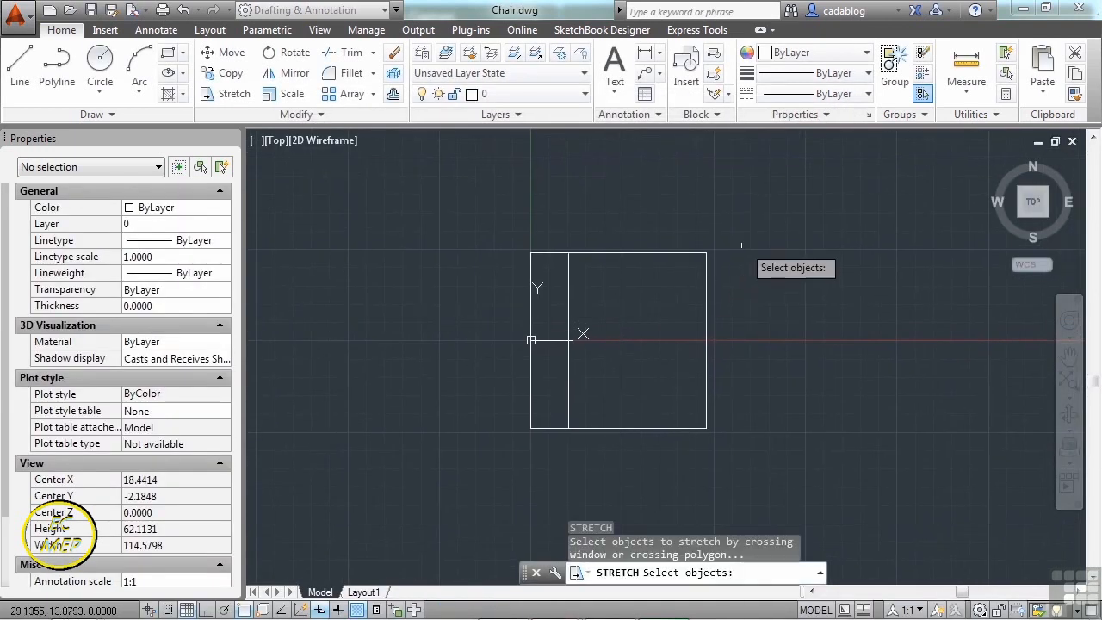
left_click(767, 221)
left_click(680, 405)
key("Return")
left_click(641, 377)
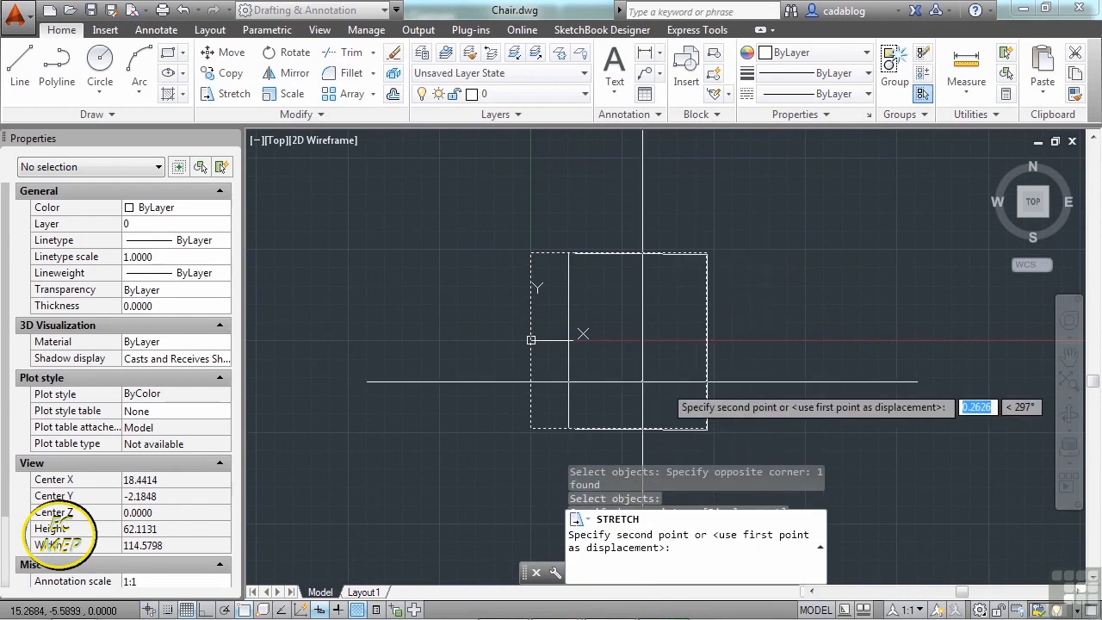
left_click(726, 314)
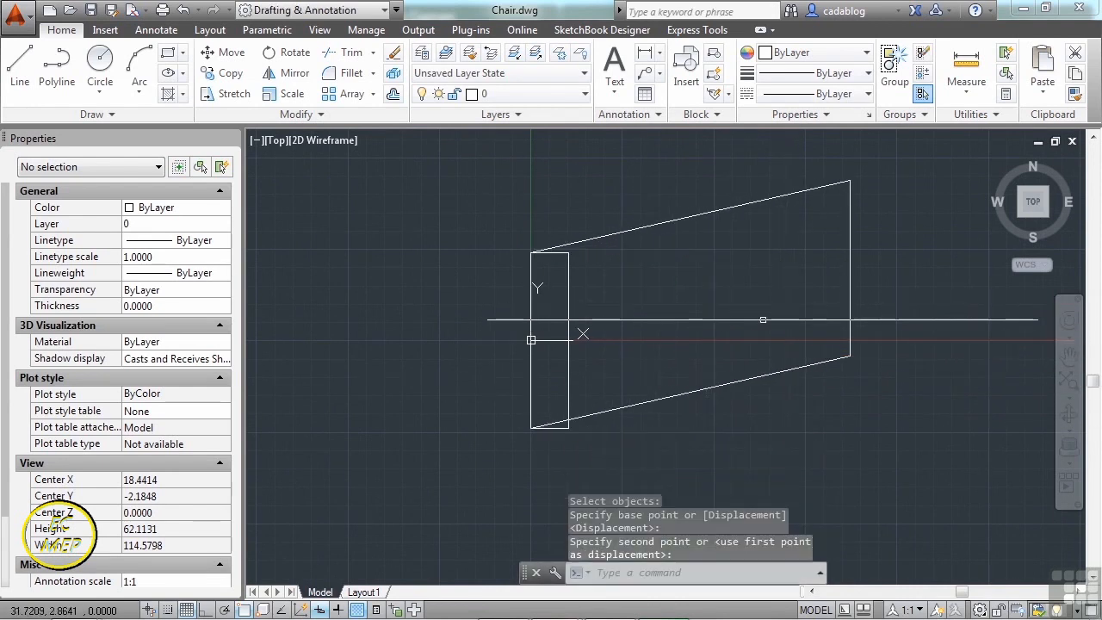
left_click(91, 9)
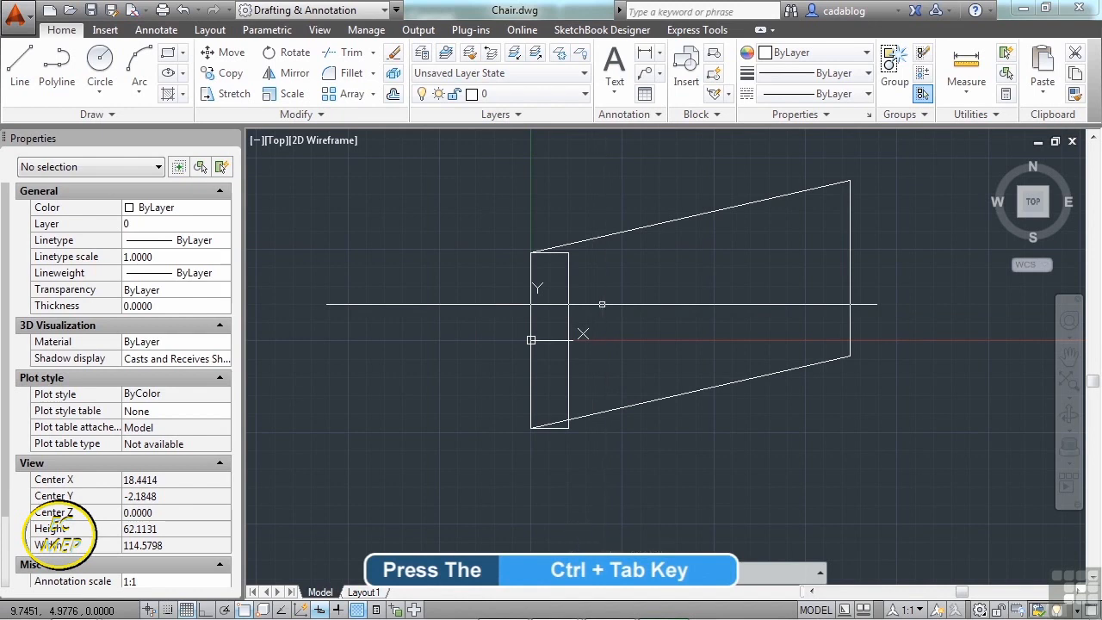
key("ctrl+Tab")
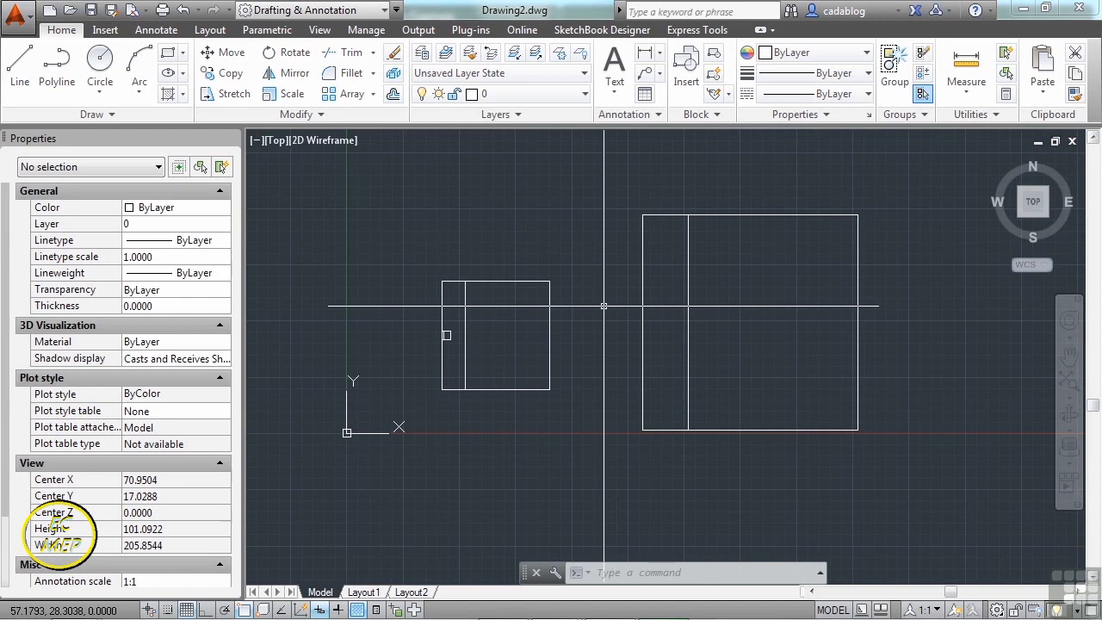
- Insert Chair.dwg, redefining the Chair block so all instances update, and place a new copy
type("INSERT")
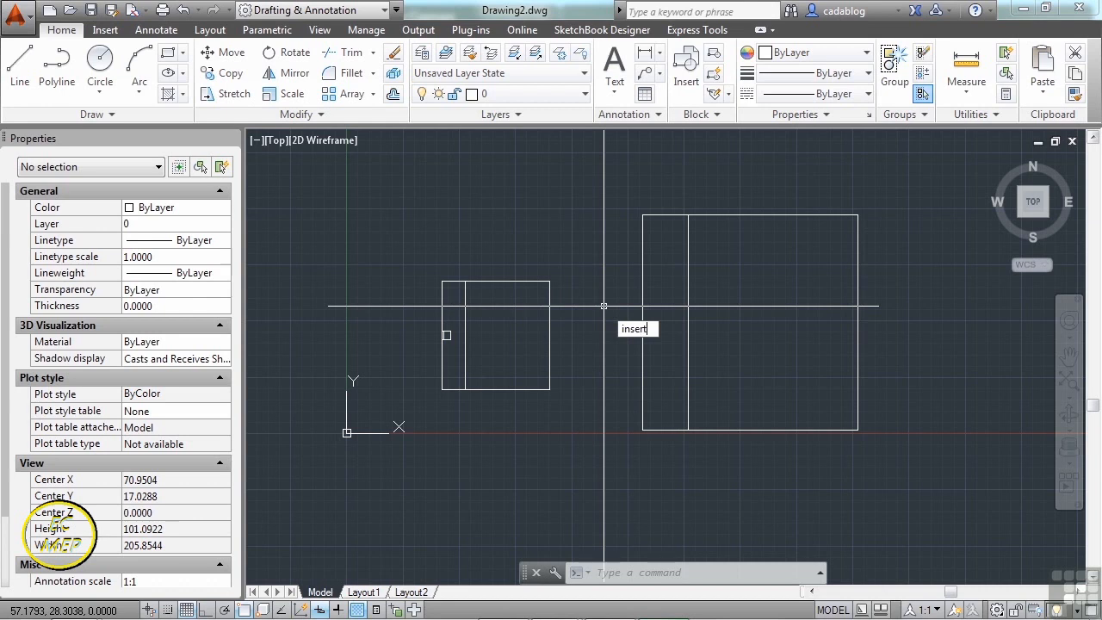
key("Return")
left_click(599, 207)
left_click(448, 225)
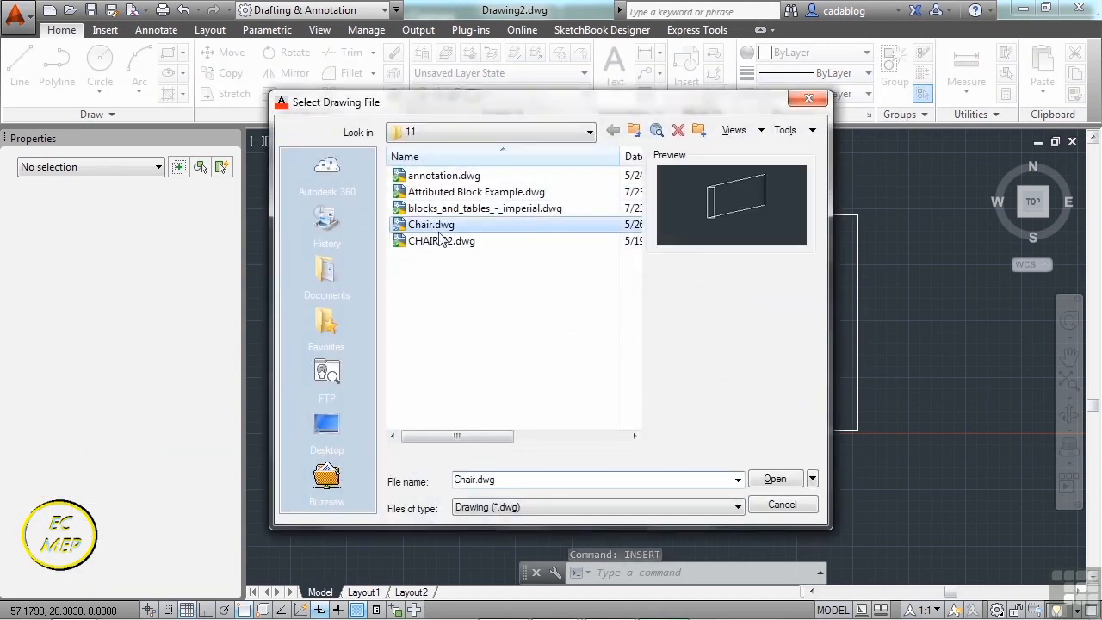
left_click_drag(698, 107, 394, 98)
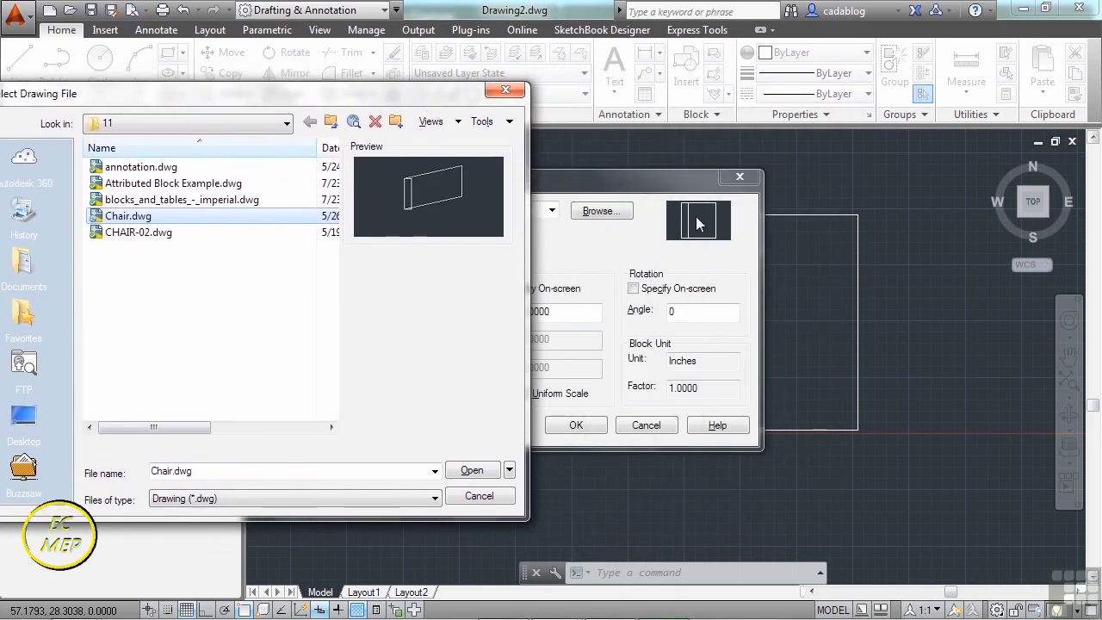
left_click(472, 470)
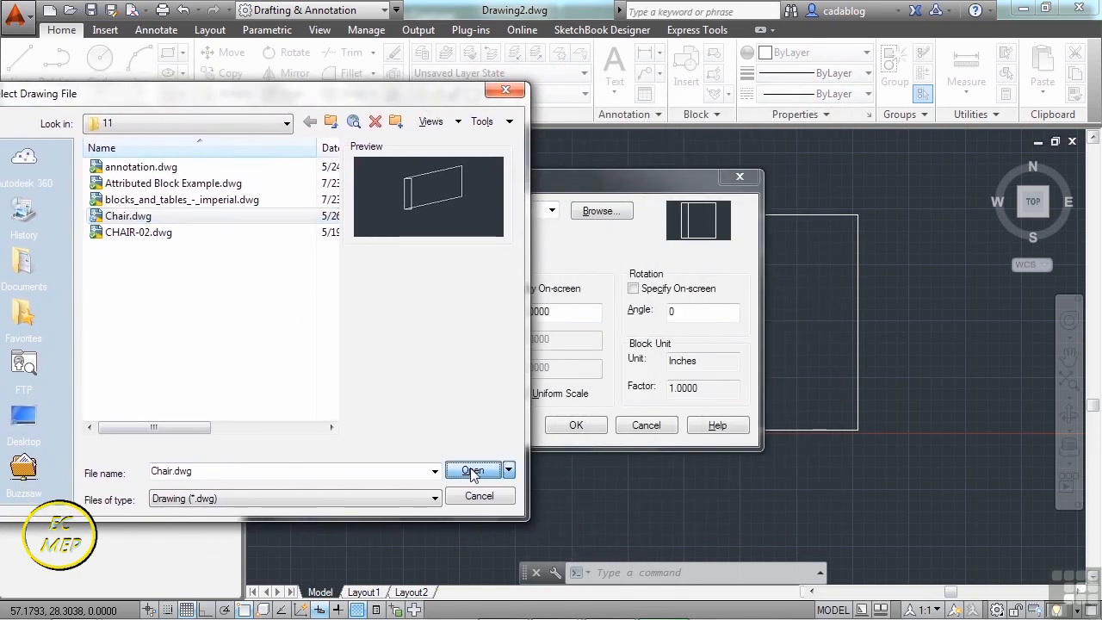
left_click(575, 425)
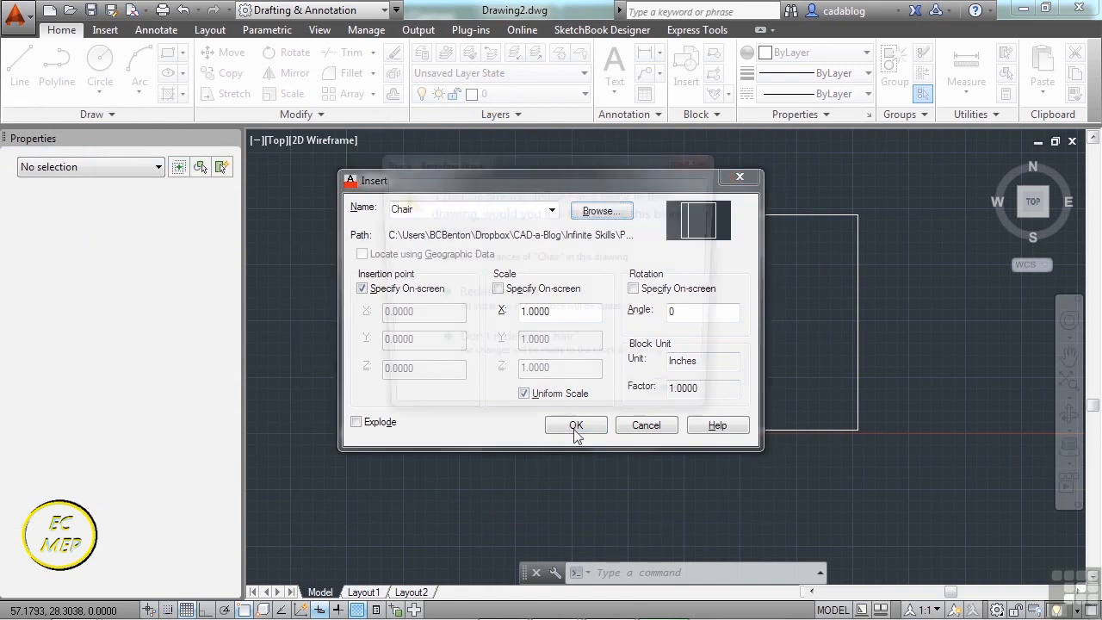
left_click(525, 296)
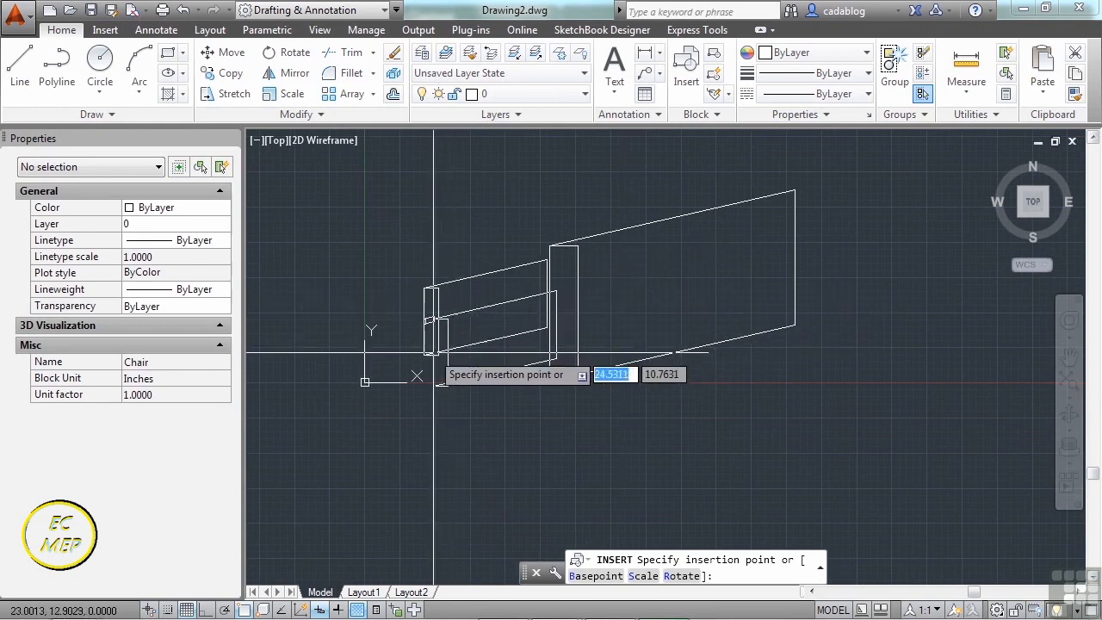
scroll(425, 286, "up", 4)
scroll(400, 280, "down", 4)
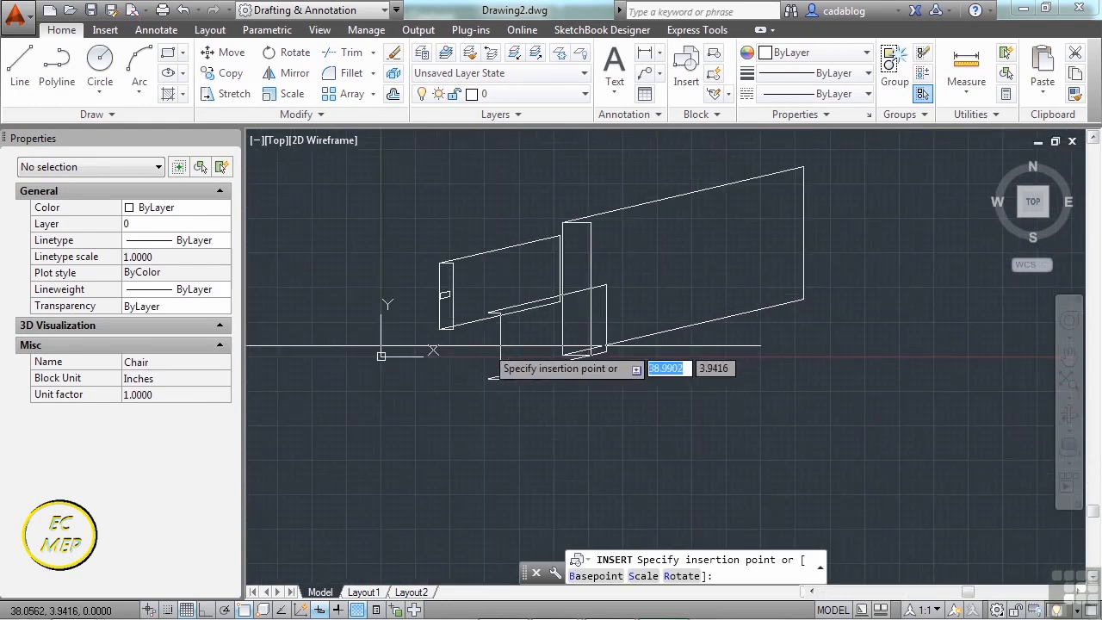
left_click(611, 422)
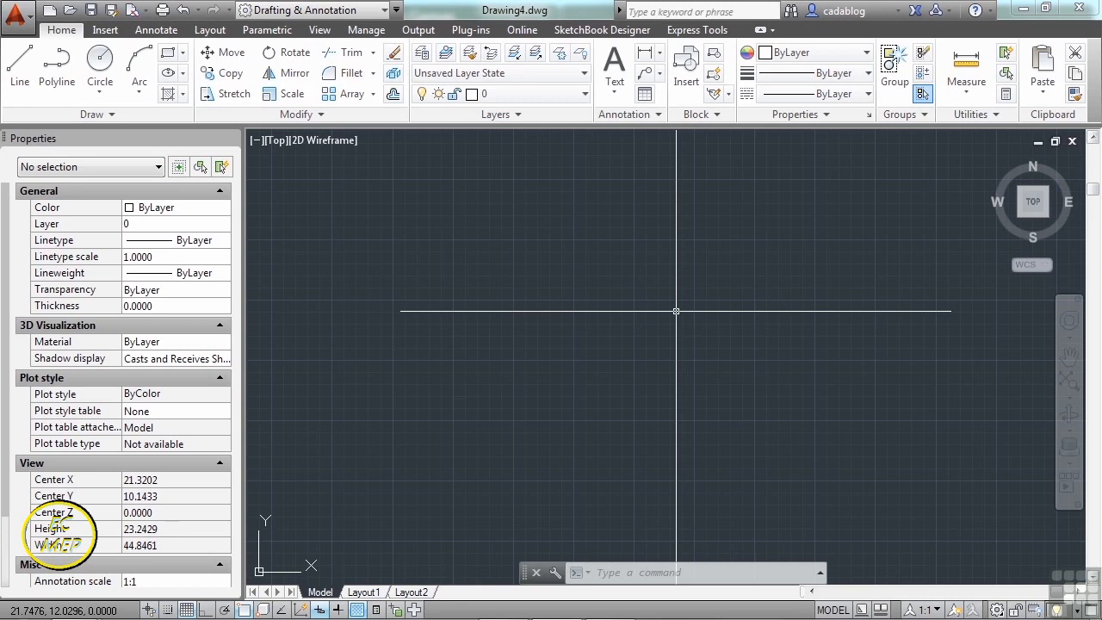
- Open annotation.dwg and switch from its BLANK layout to the Model tab
type("open")
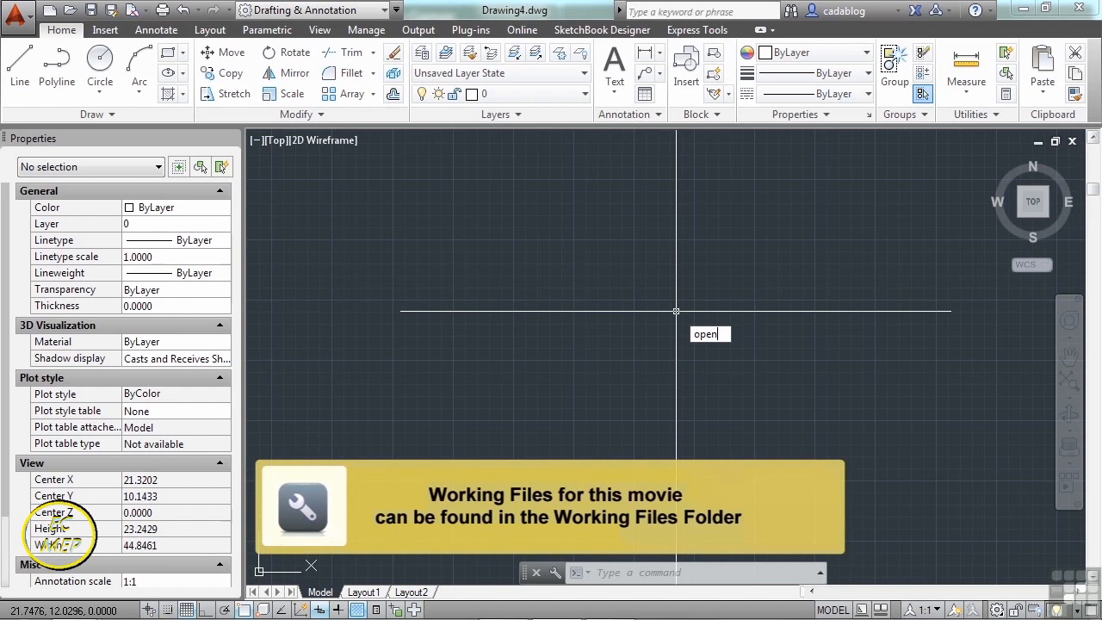
key("Return")
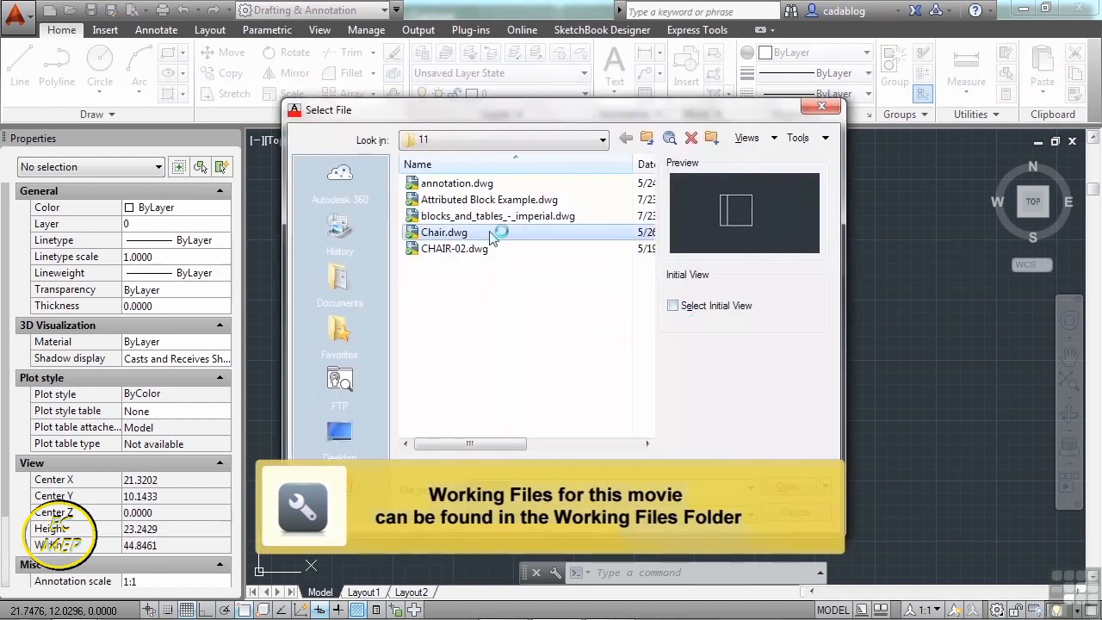
left_click(483, 185)
left_click(799, 485)
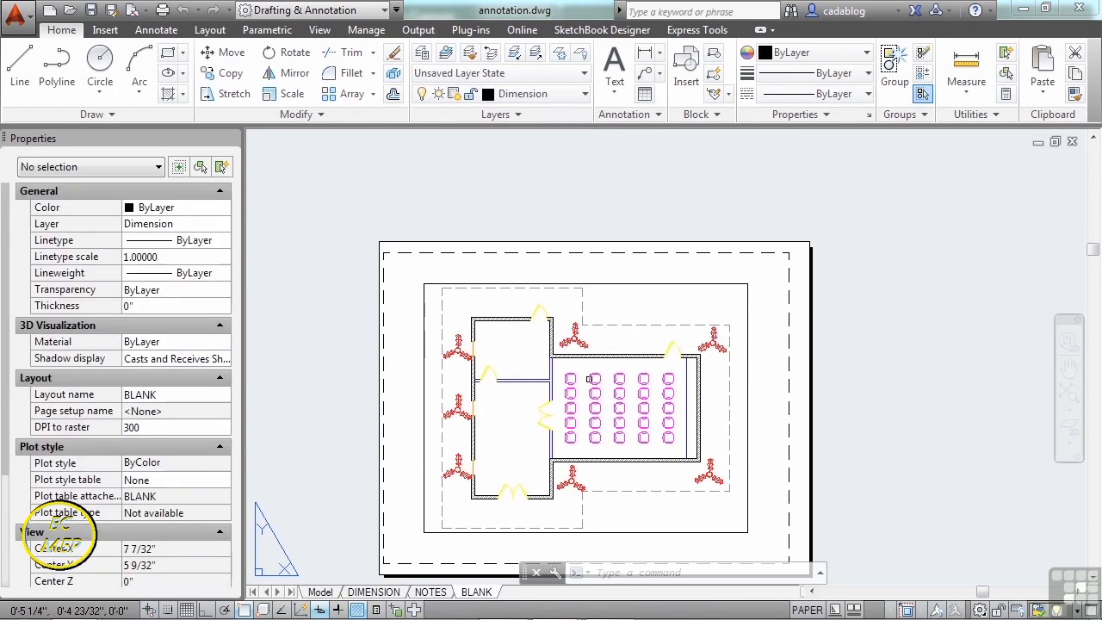
middle_click_drag(588, 382, 630, 343)
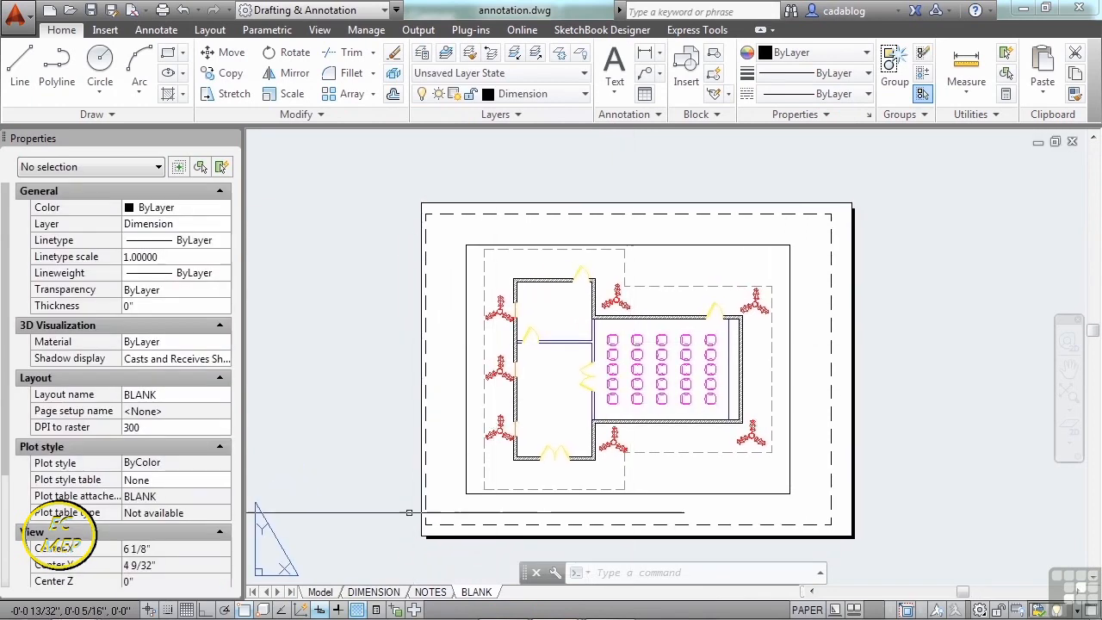
left_click(320, 593)
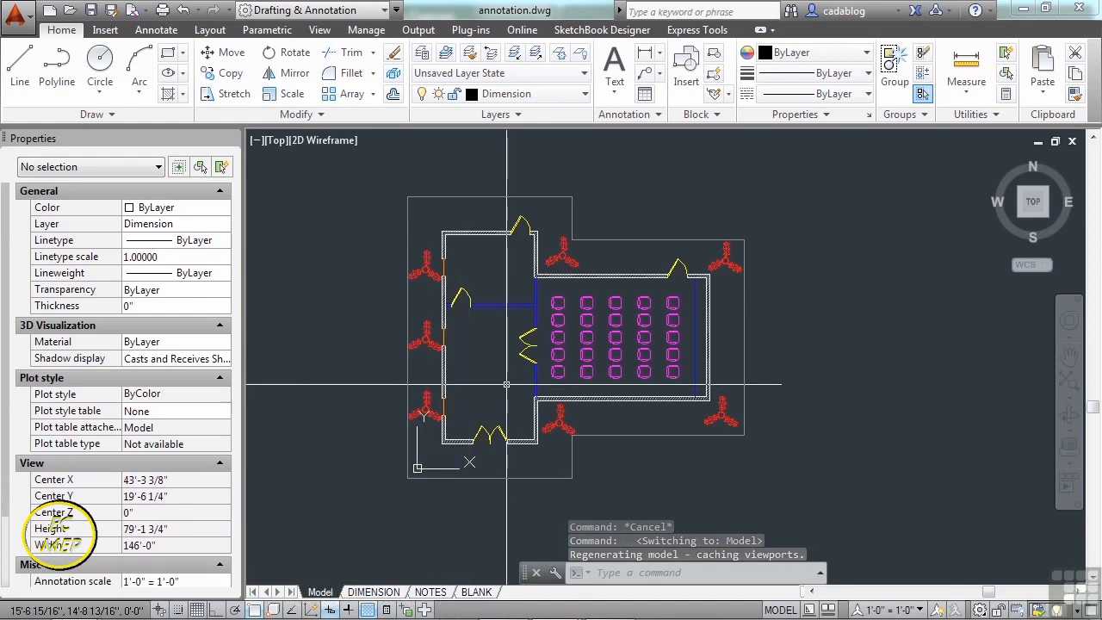
- Cancel the half-typed INSERT command and look over the Block panel's attribute and extra block tools
type("inse")
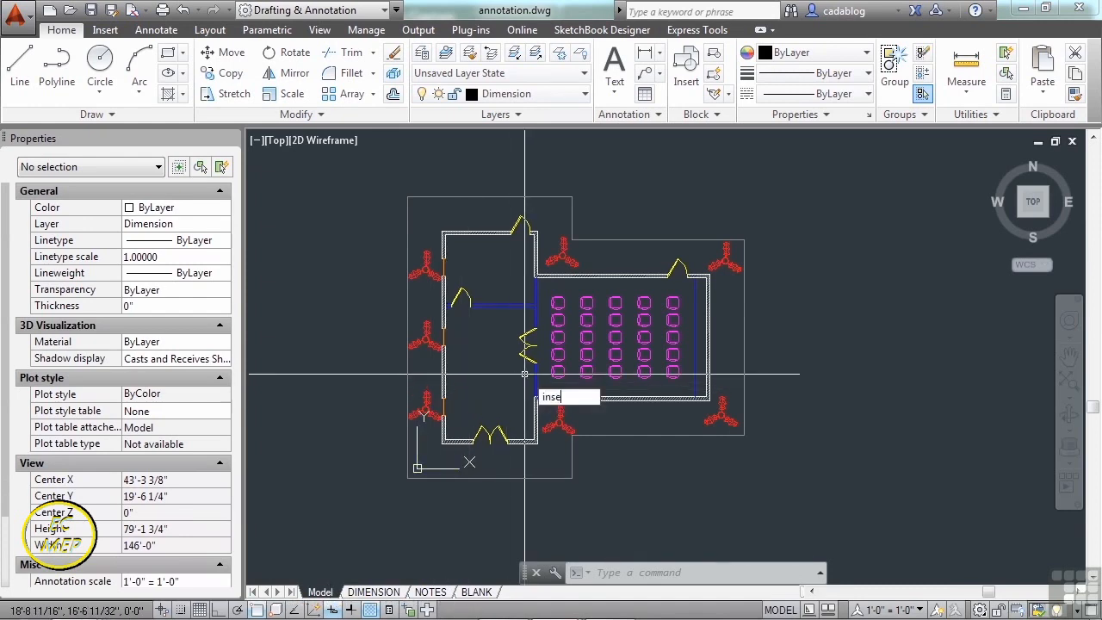
key("Escape")
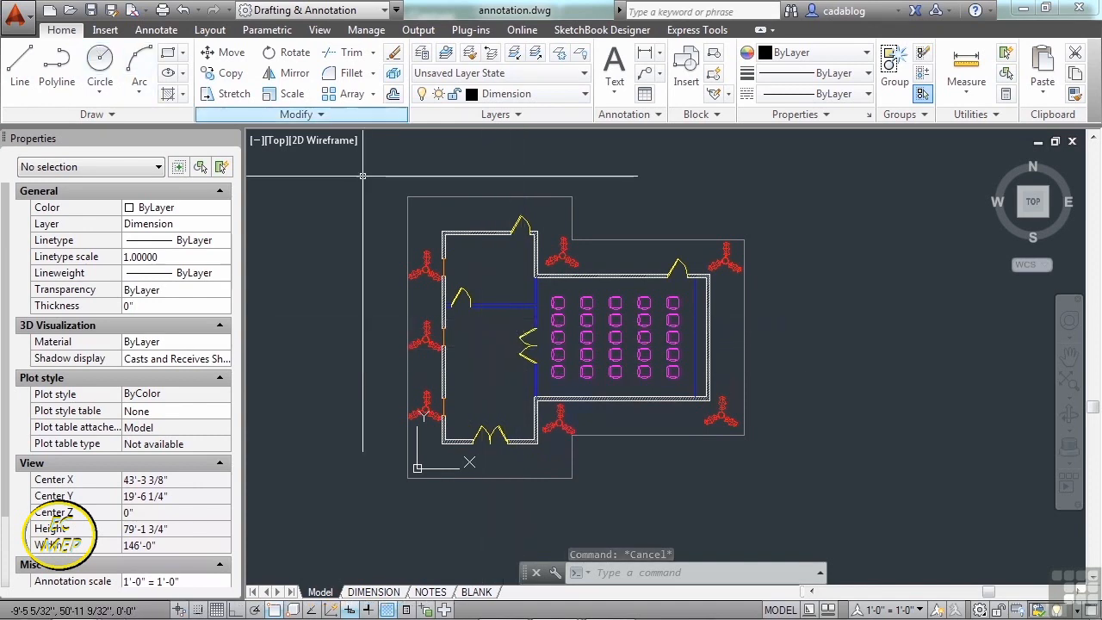
left_click(728, 93)
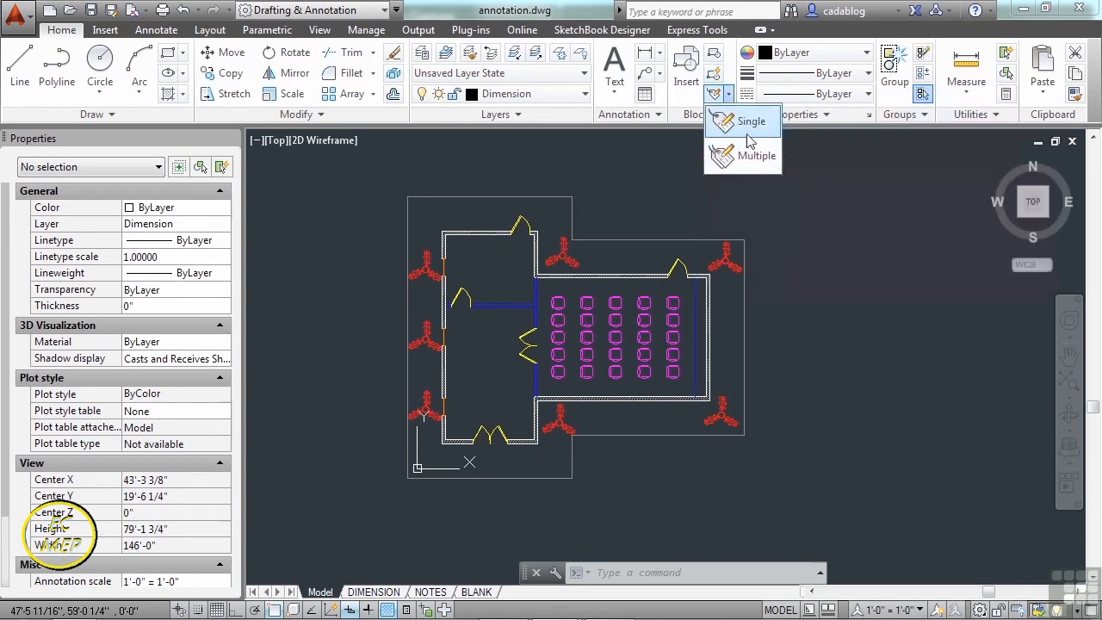
left_click(675, 173)
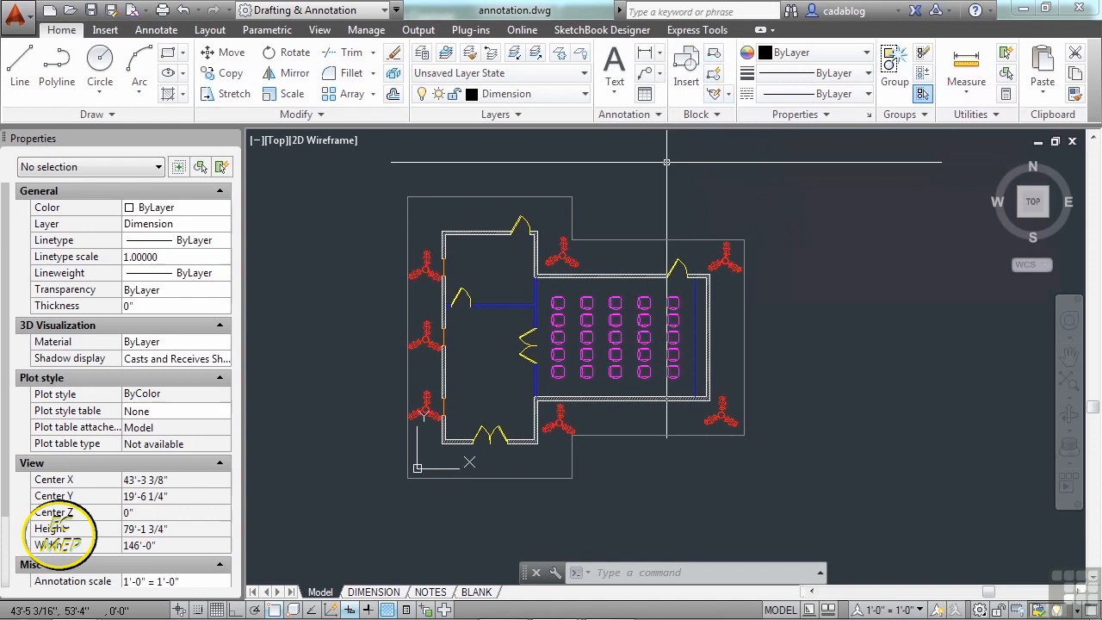
left_click(710, 120)
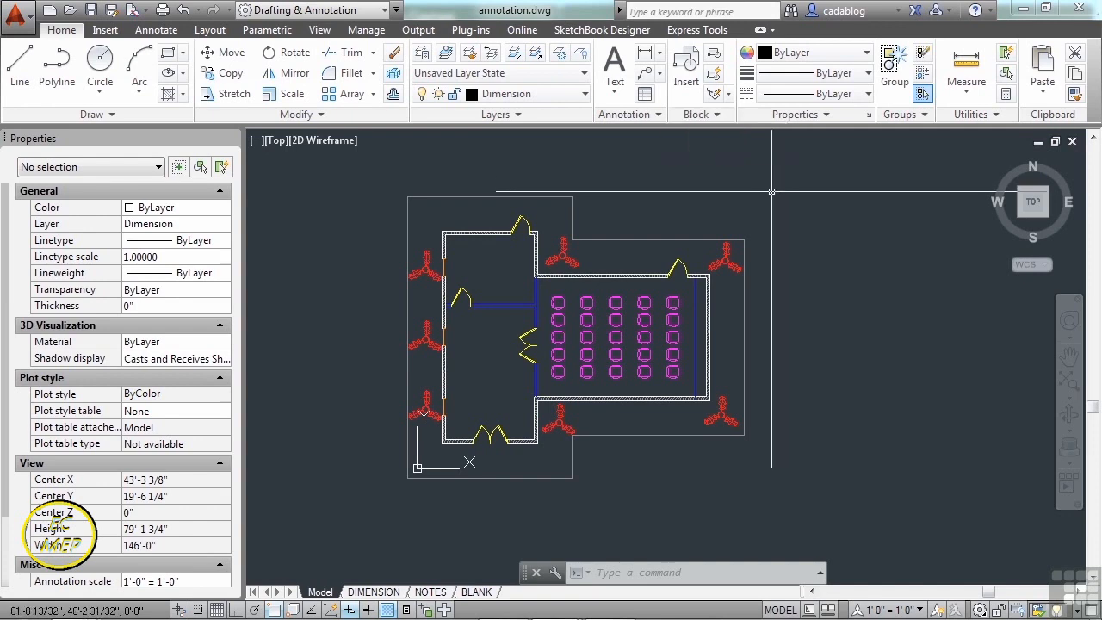
- Choose CHAIR in the Insert dialog's block list and start placing it west of the room
left_click(687, 71)
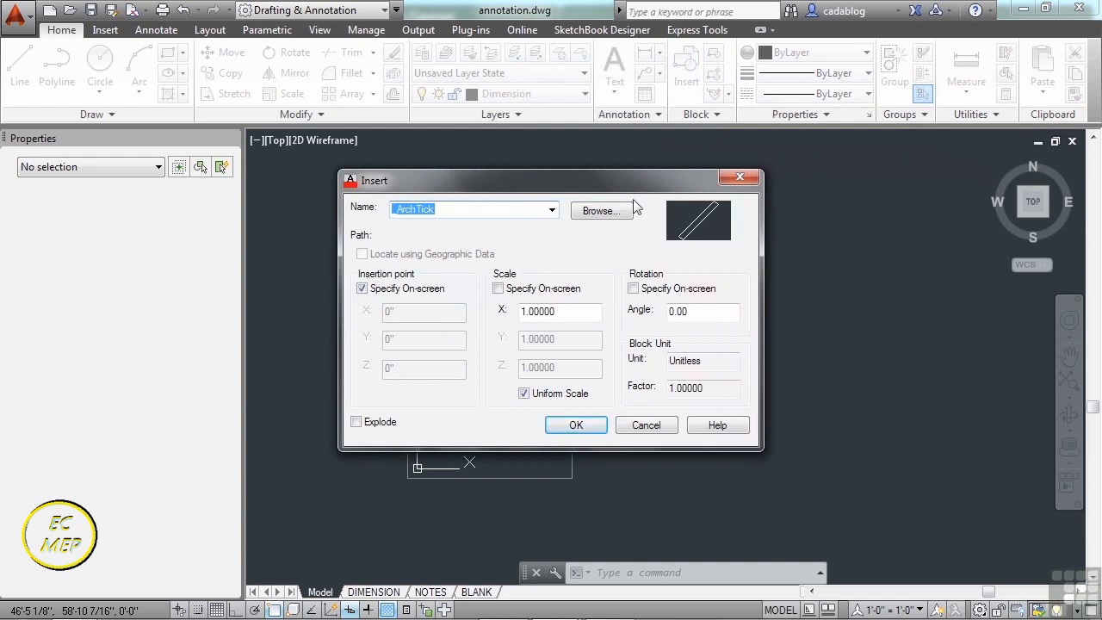
left_click(551, 211)
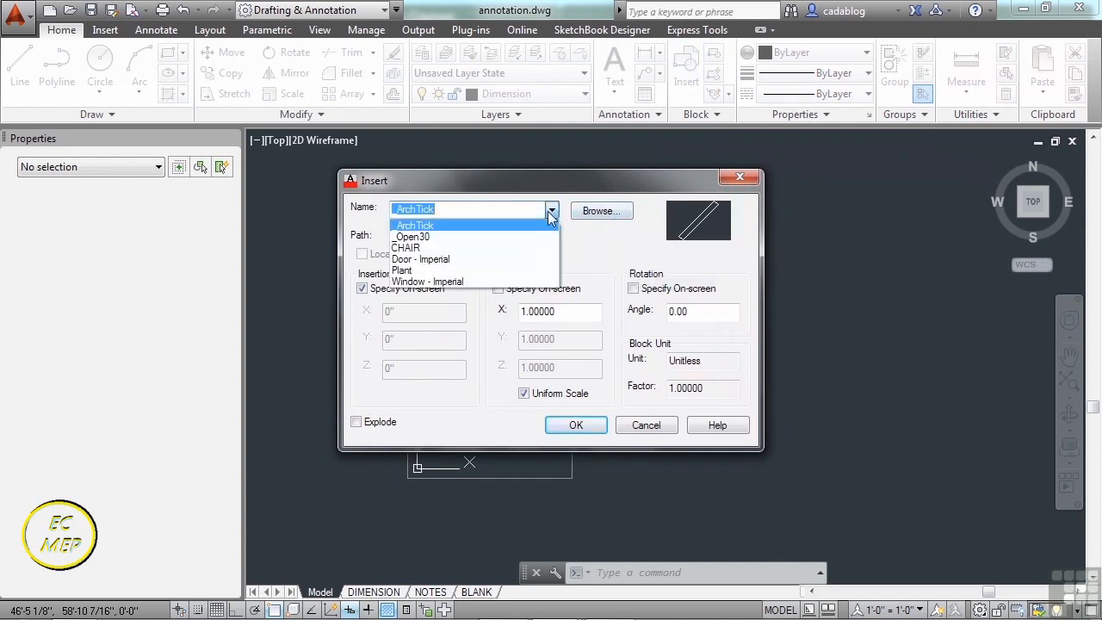
left_click(411, 248)
left_click(575, 425)
scroll(438, 326, "up", 4)
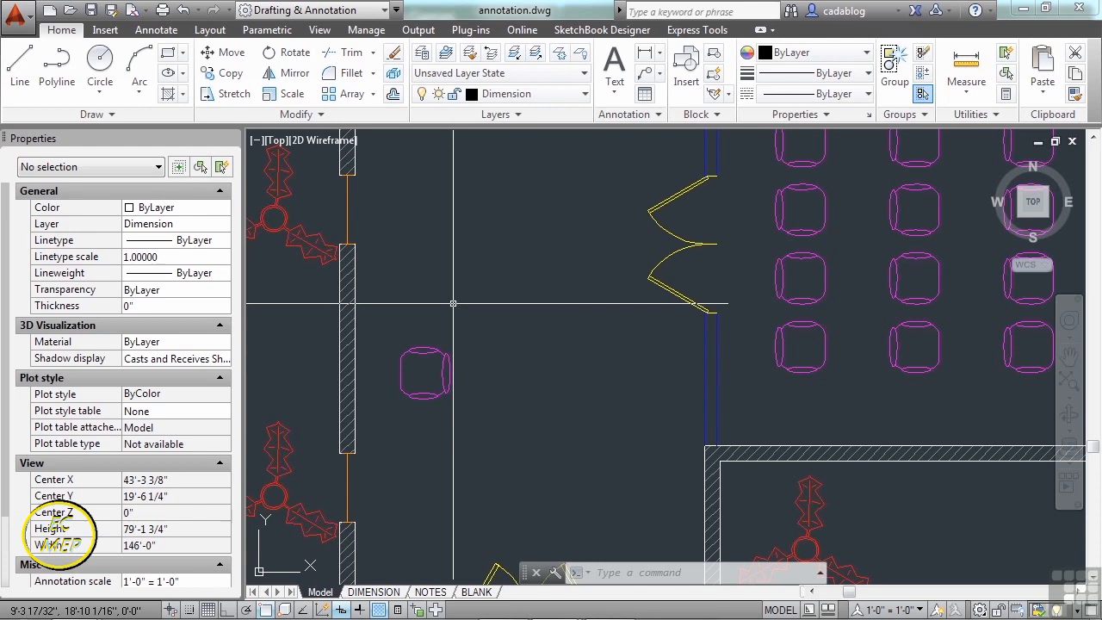
scroll(453, 303, "down", 3)
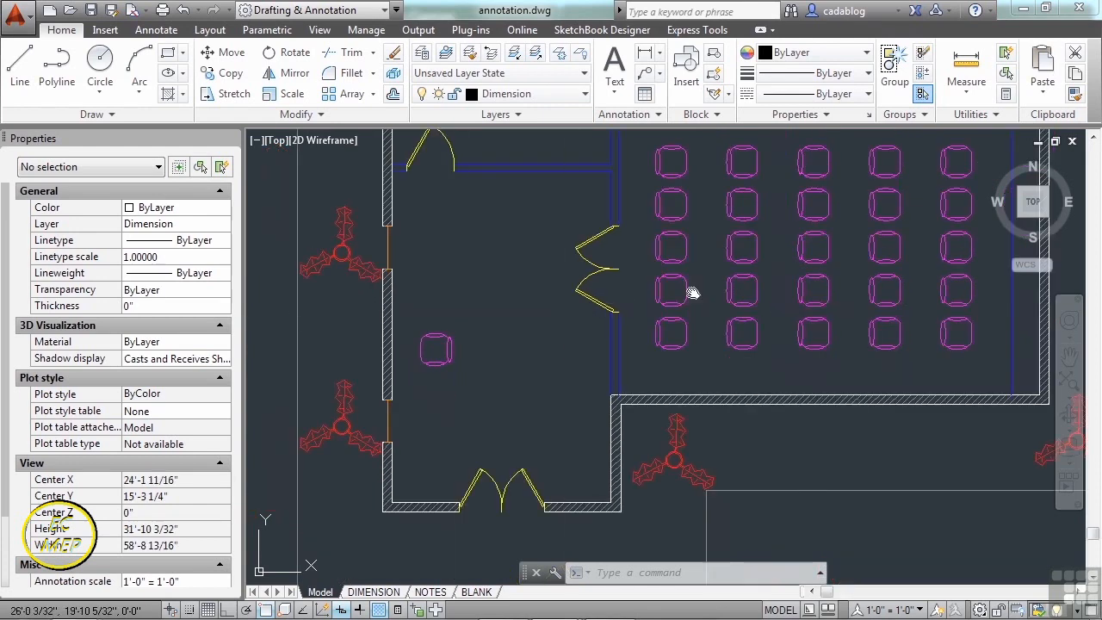
middle_click_drag(716, 336, 580, 405)
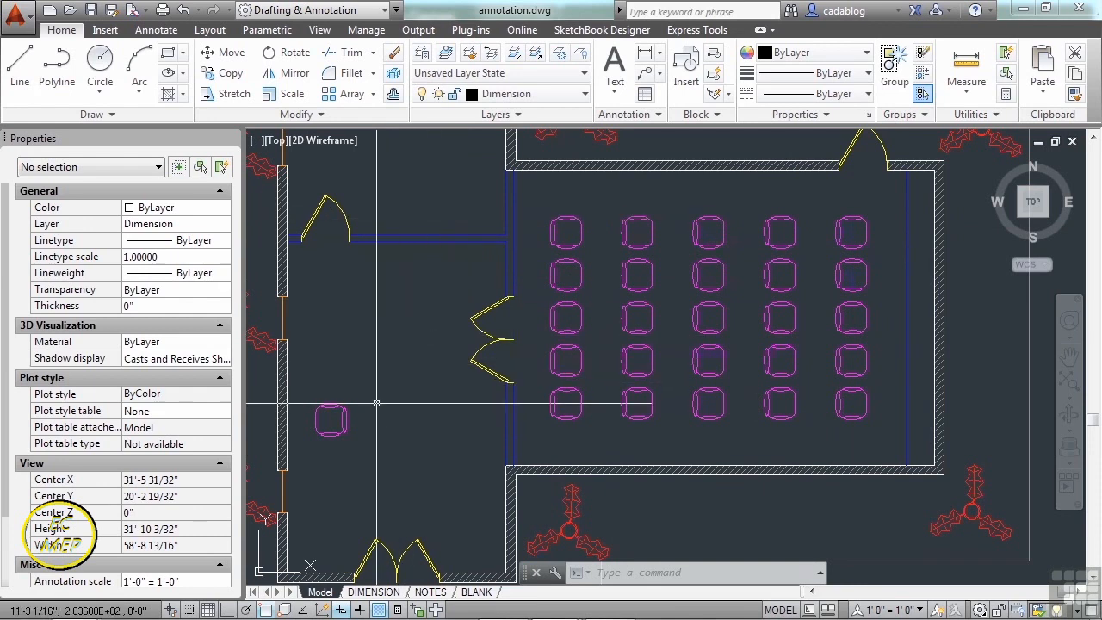
scroll(403, 388, "up", 4)
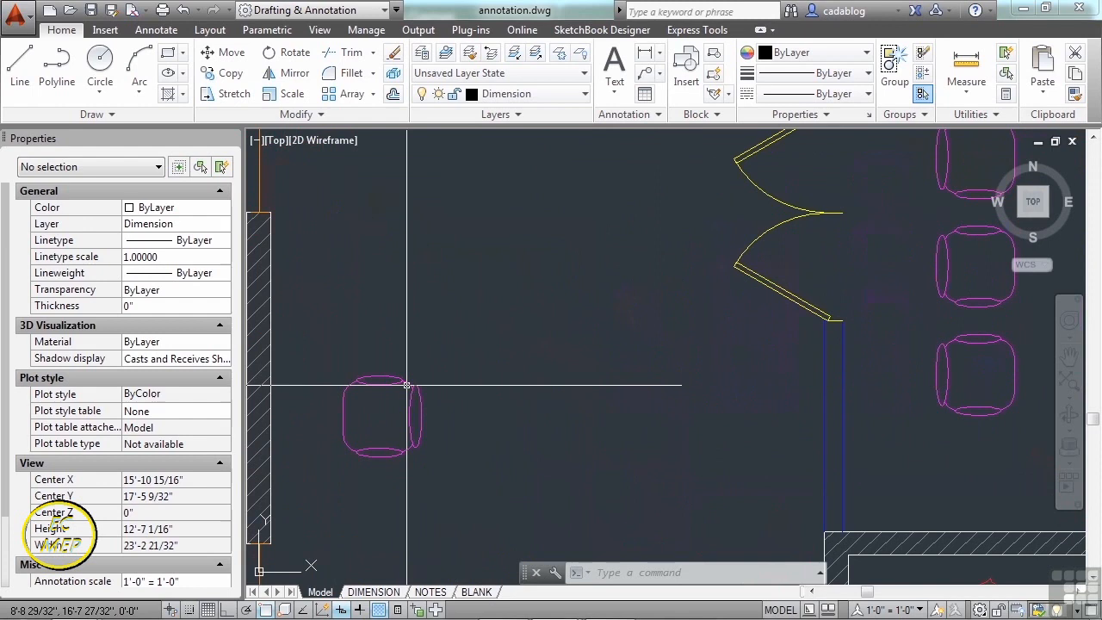
left_click(403, 386)
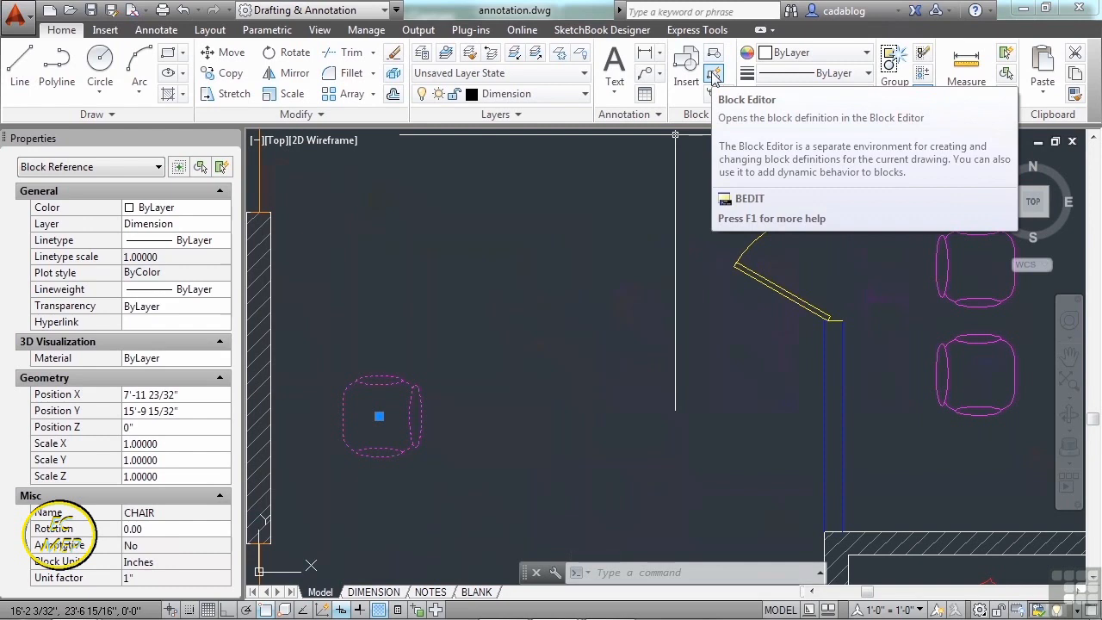
key("Escape")
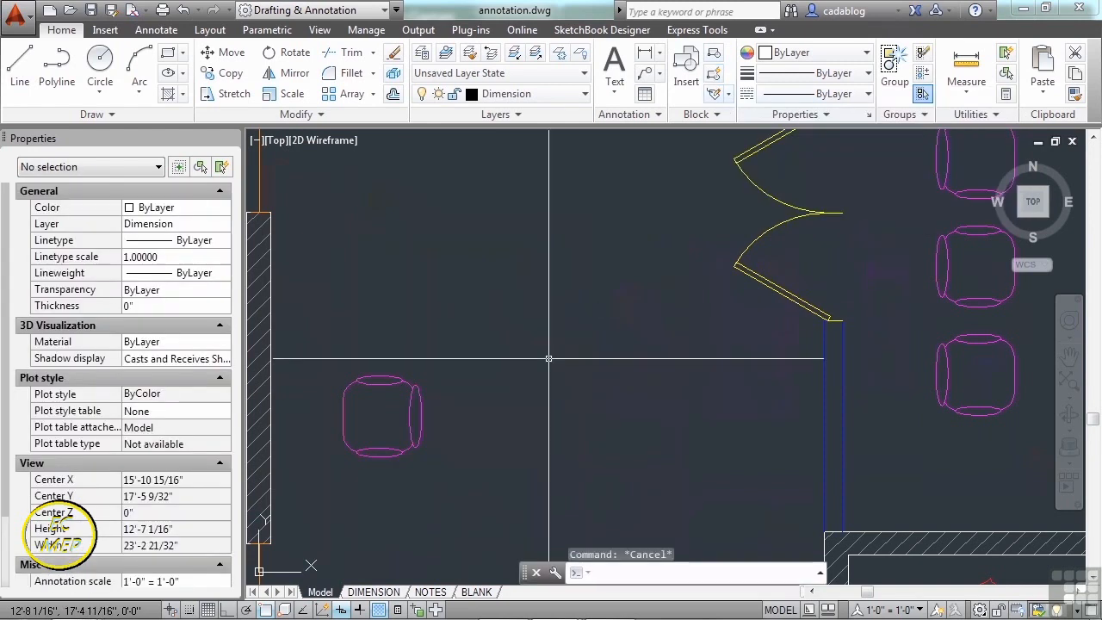
type("bedit")
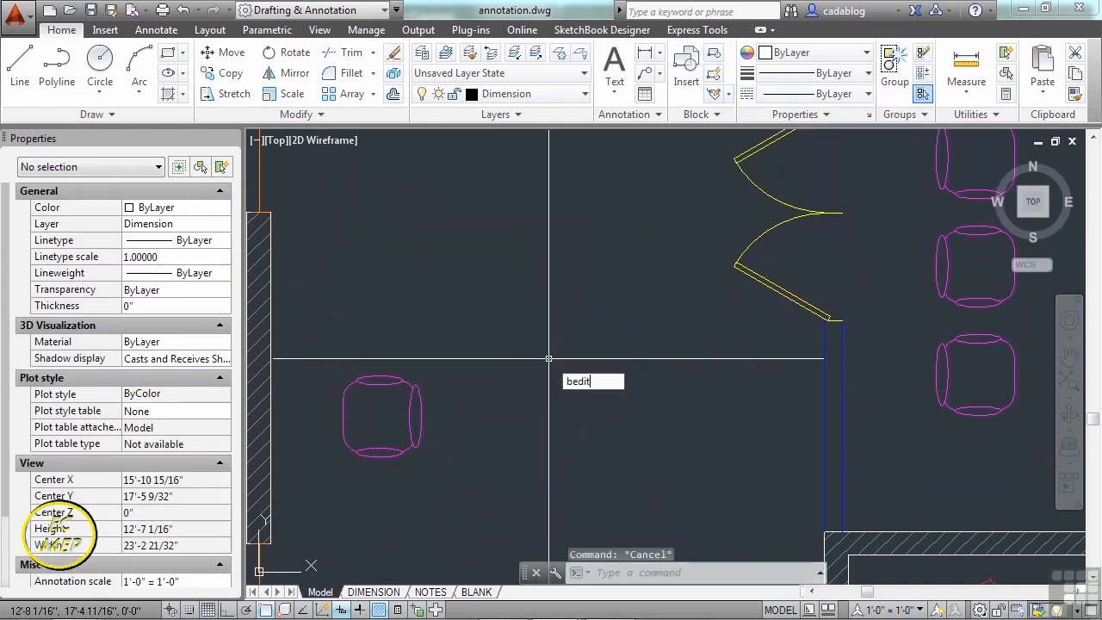
key("Return")
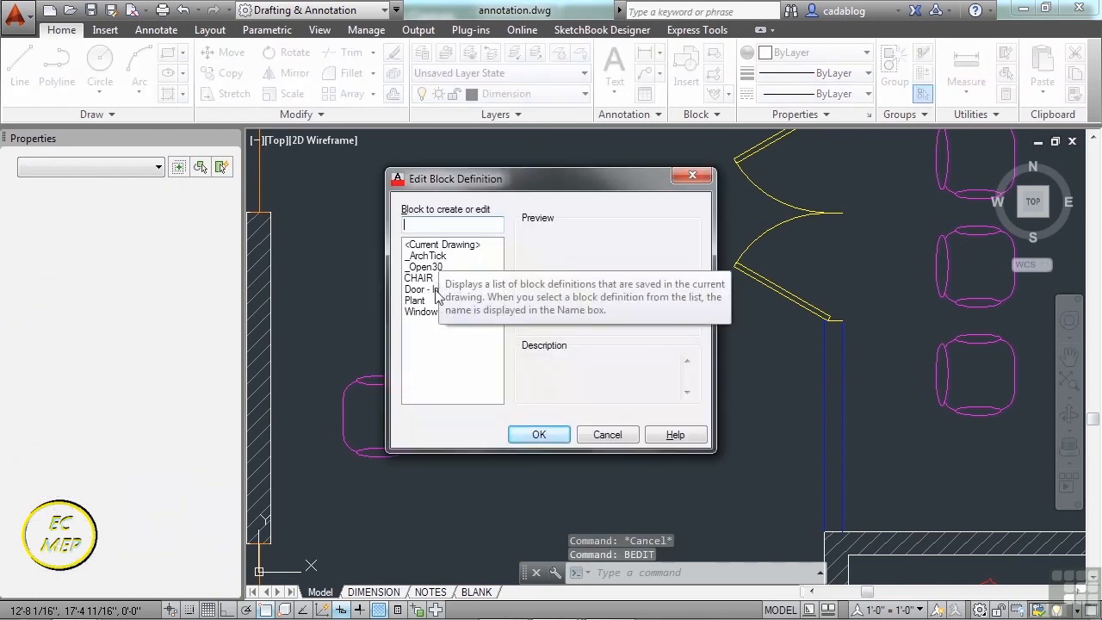
left_click(425, 278)
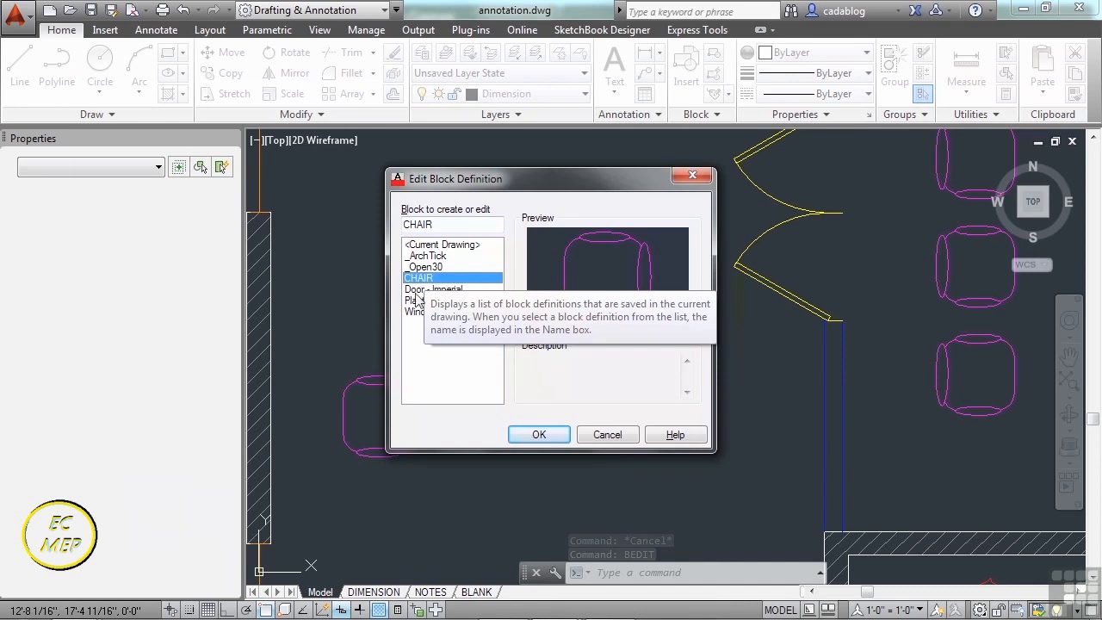
left_click(611, 437)
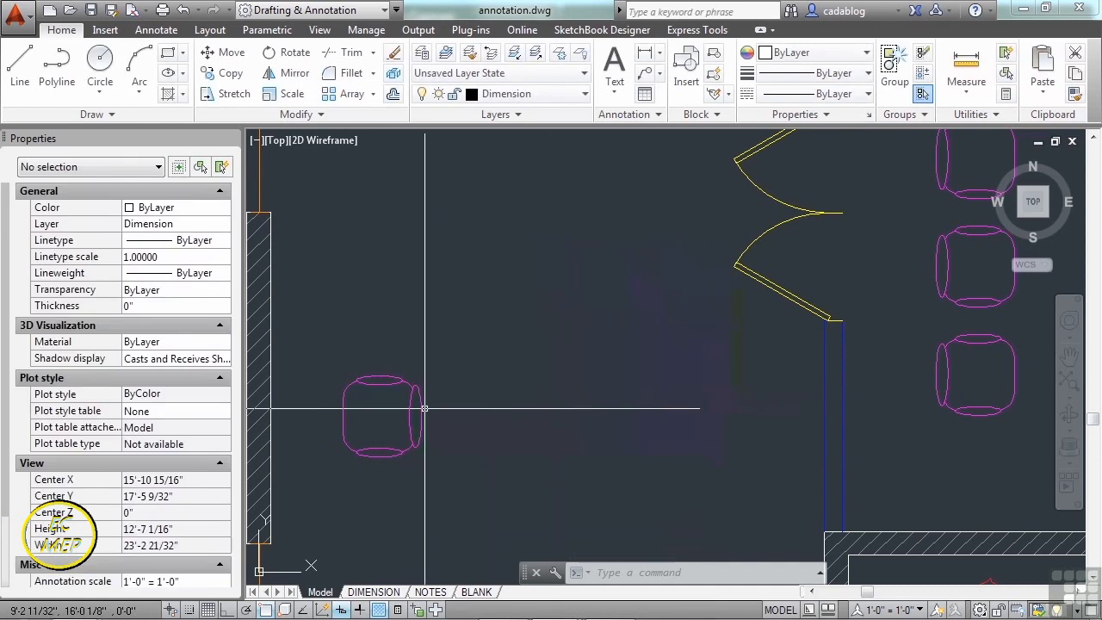
left_click(414, 390)
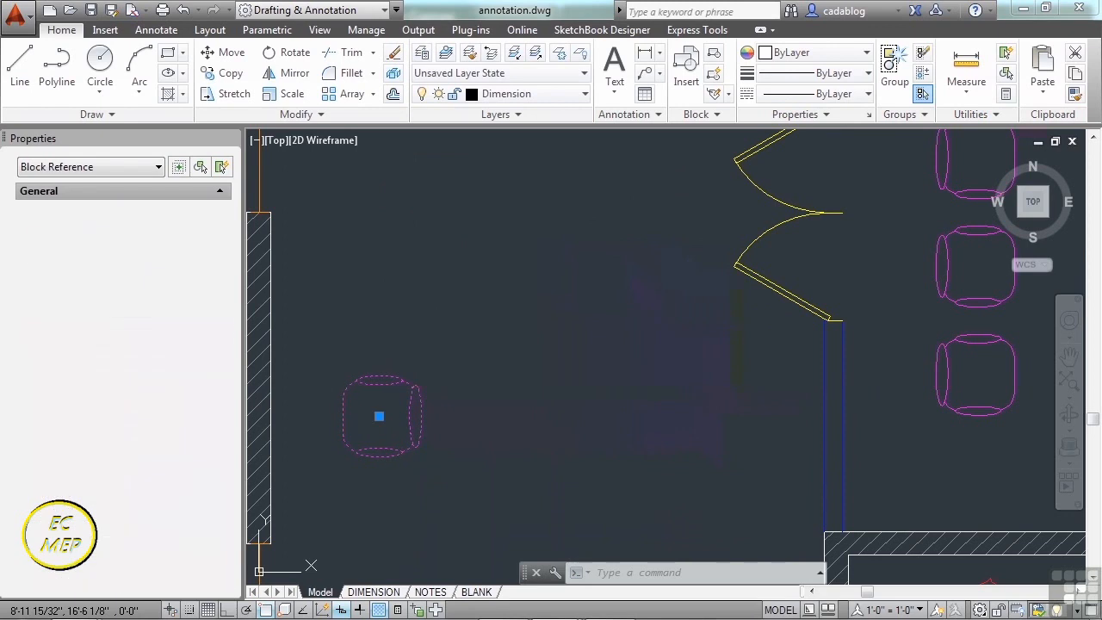
right_click(415, 390)
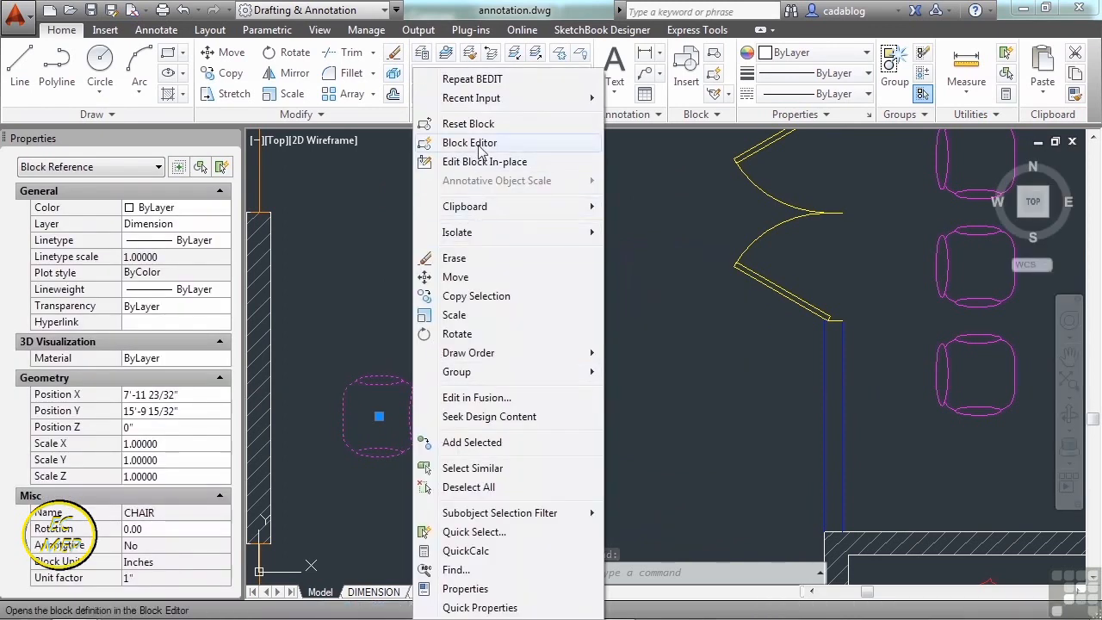
key("Escape")
key("Escape")
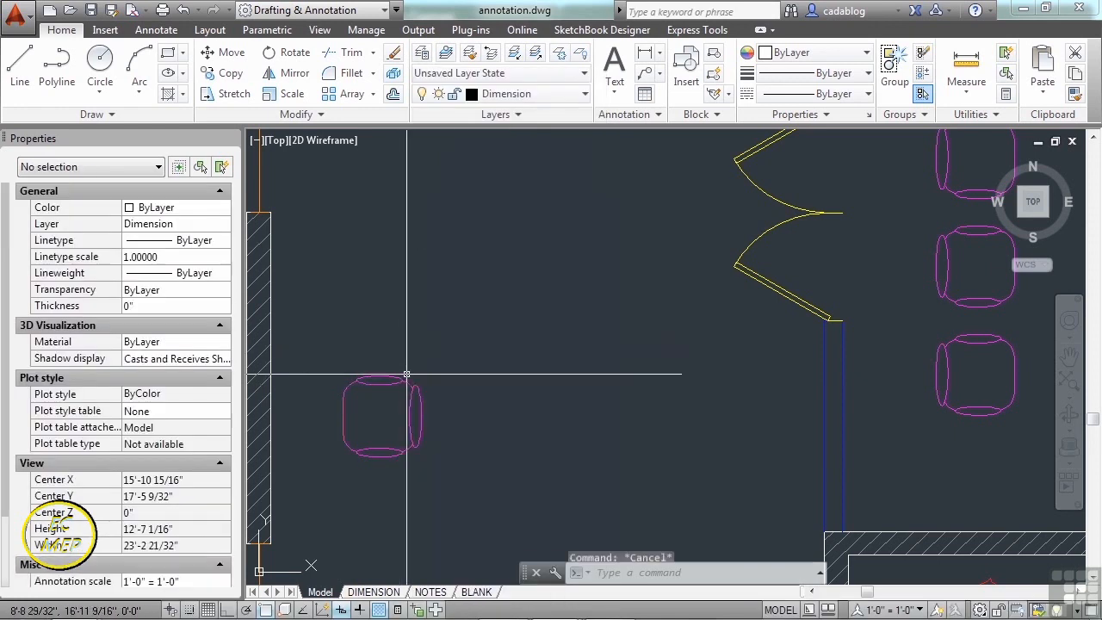
double_click(407, 382)
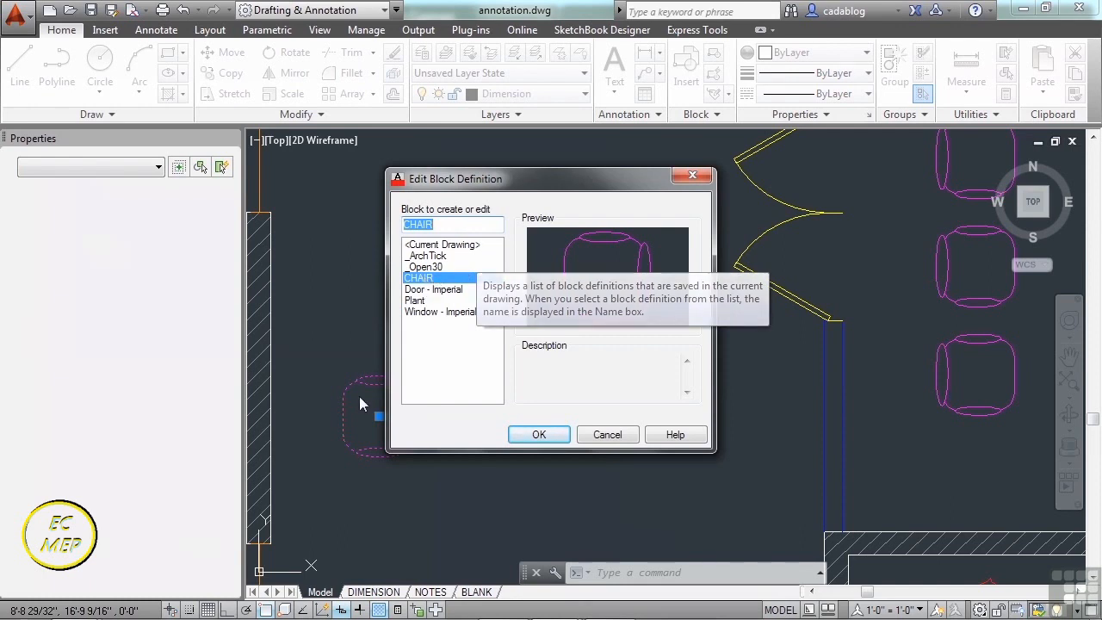
left_click(539, 436)
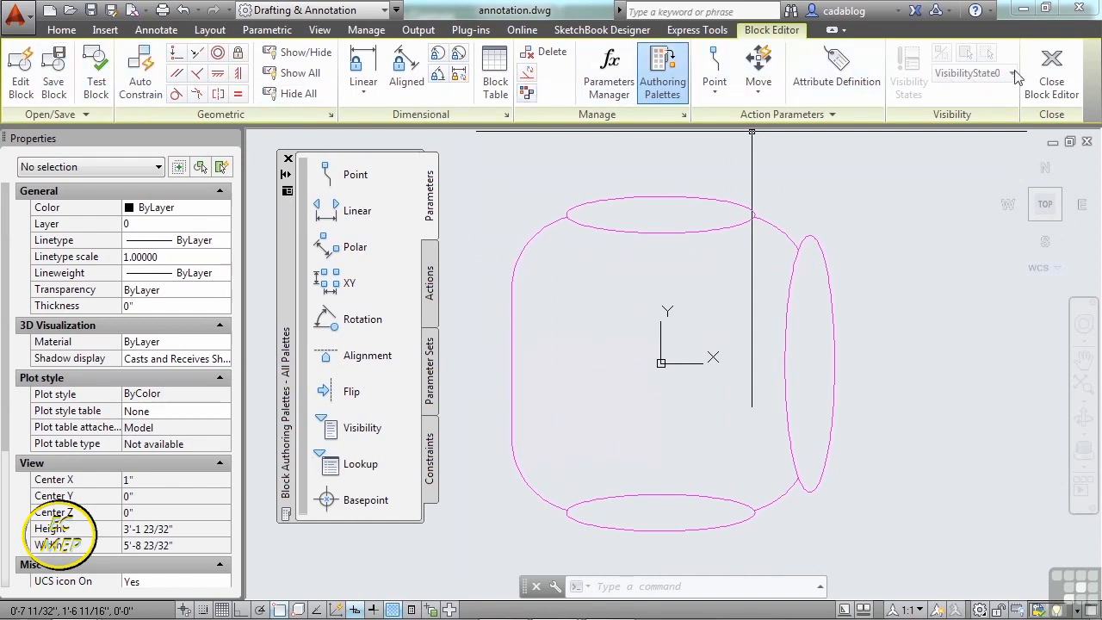
left_click(61, 31)
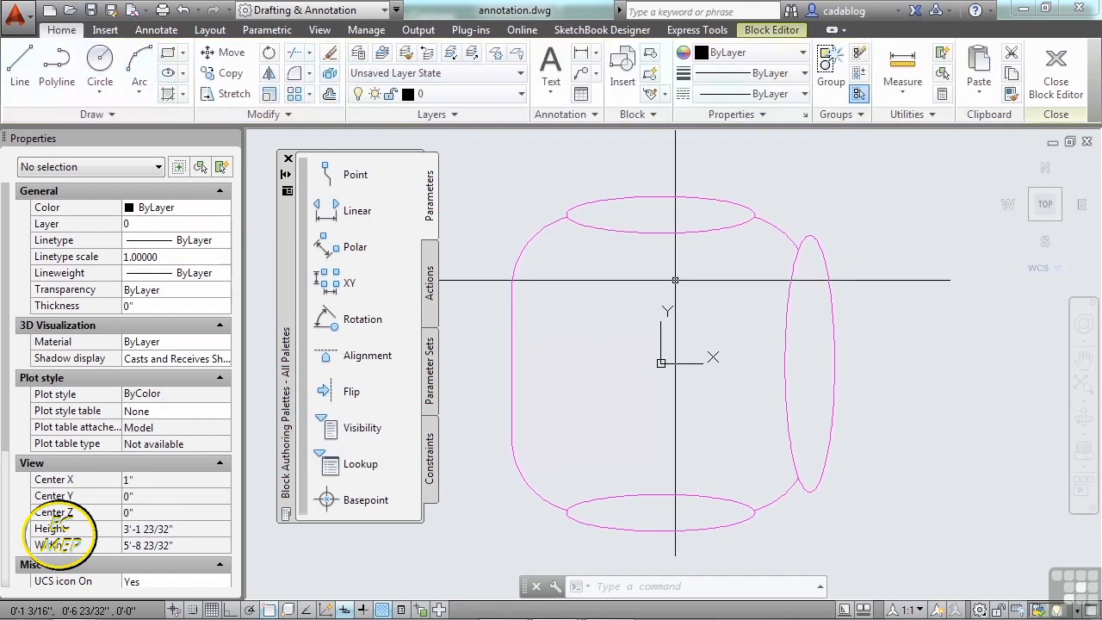
left_click(771, 31)
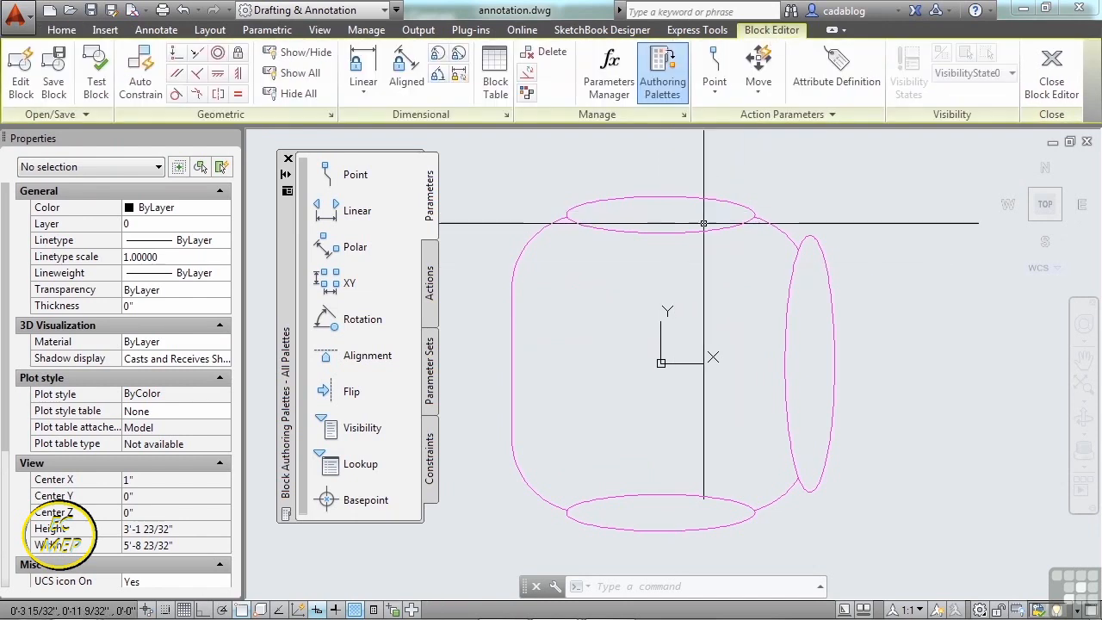
left_click(1066, 81)
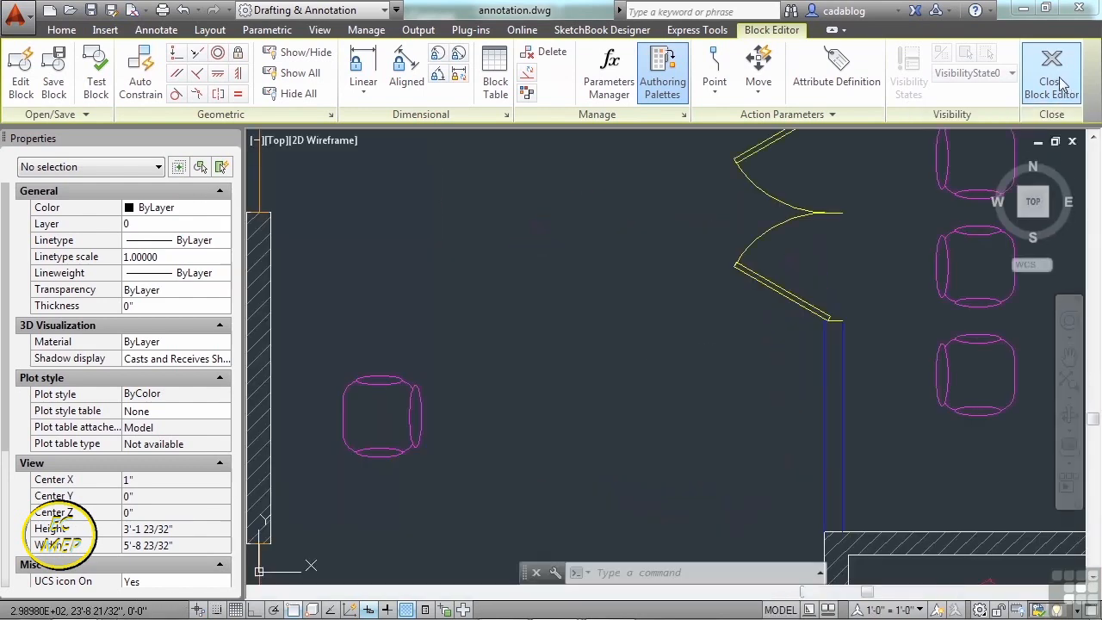
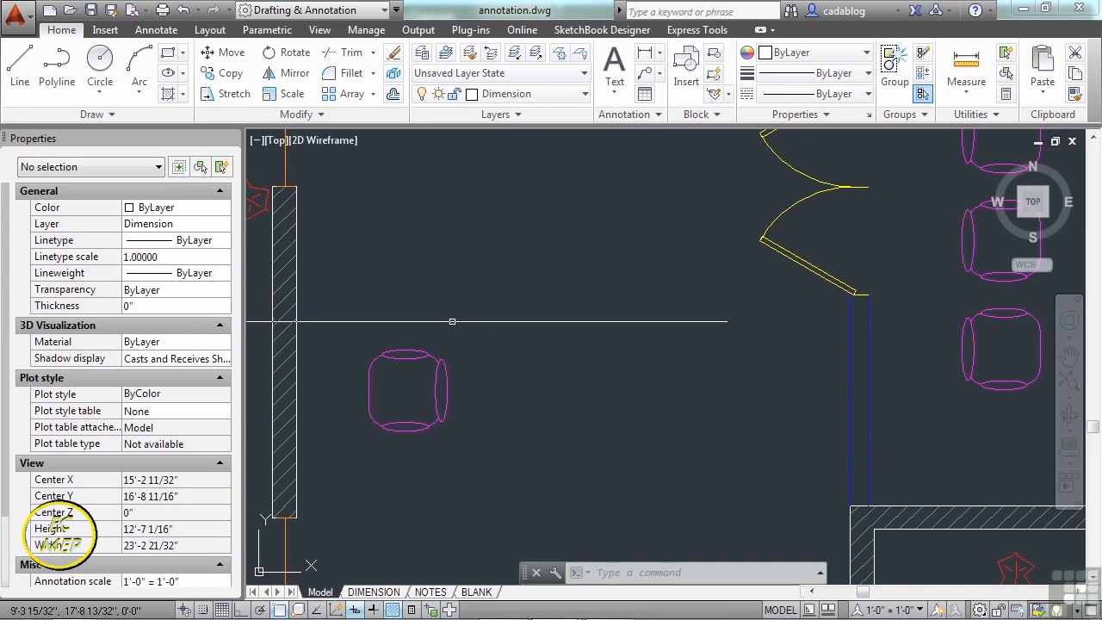
- Select a chair and start an Edit Block In-place session on the CHAIR reference
left_click(438, 328)
left_click(408, 387)
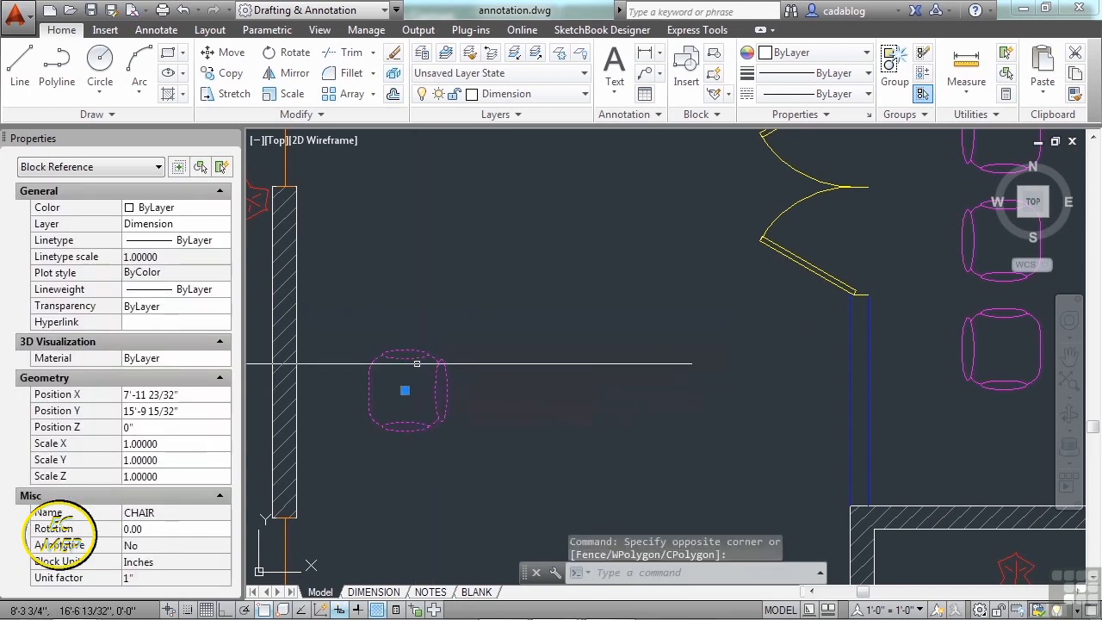
right_click(415, 379)
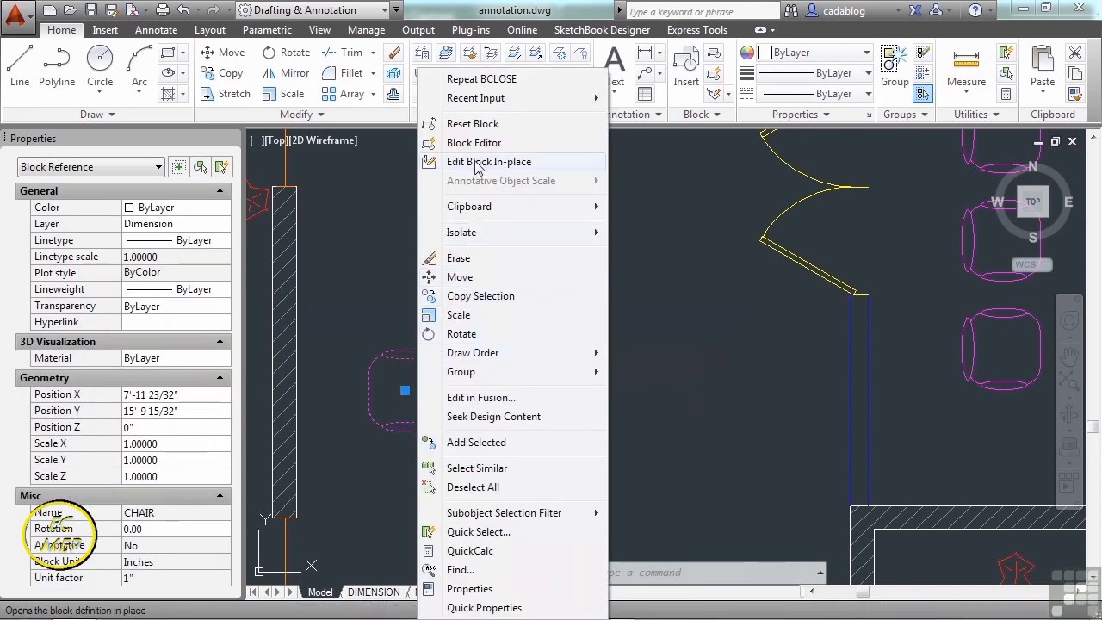
left_click(509, 163)
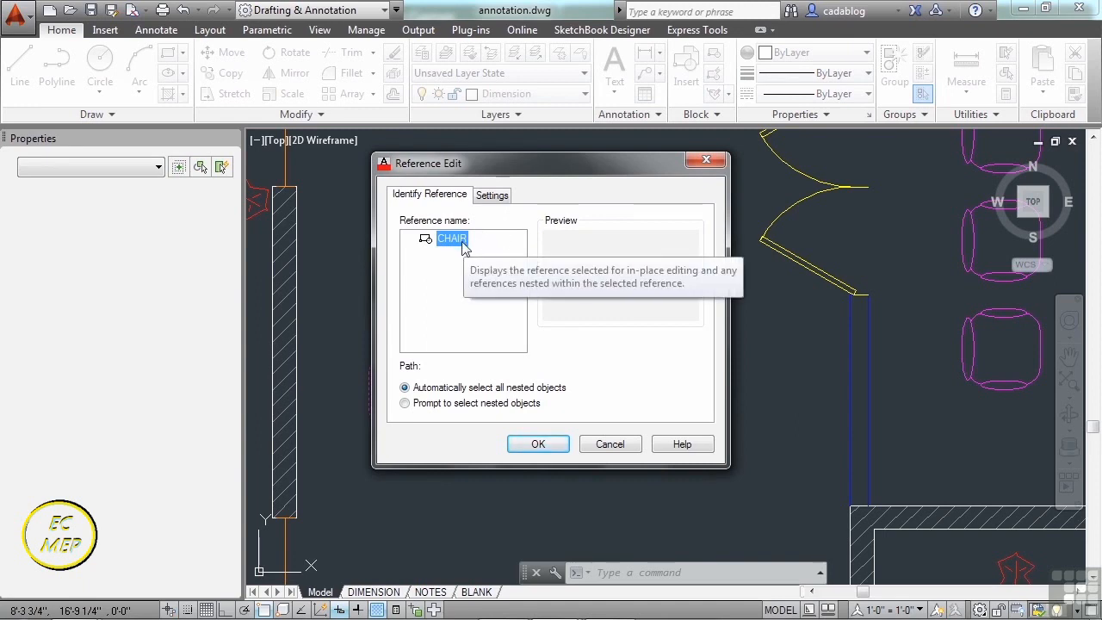
left_click(535, 445)
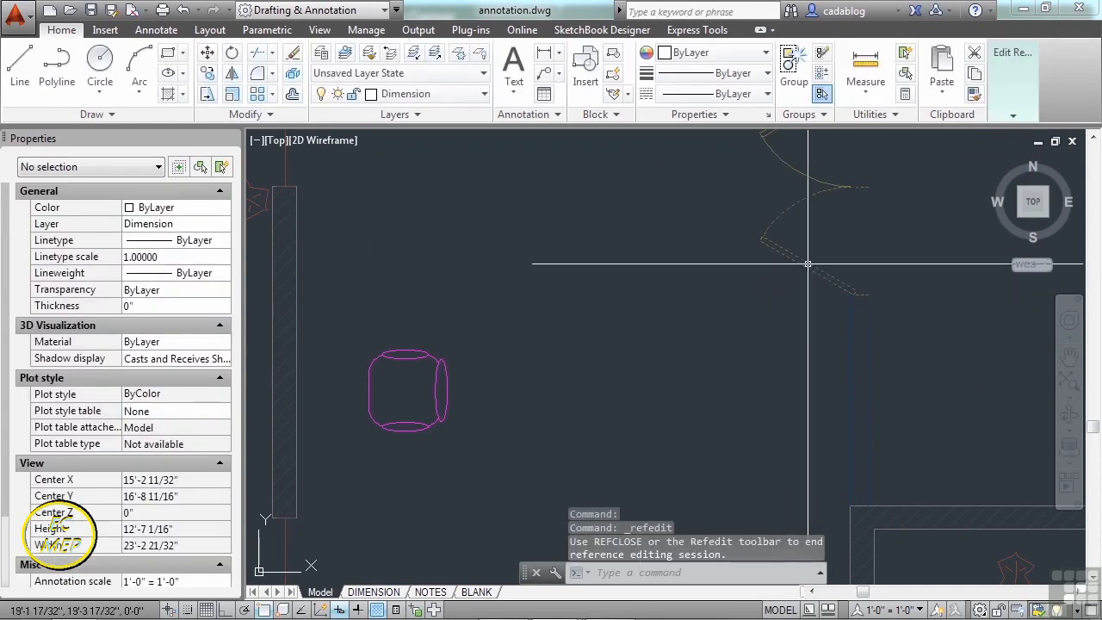
- Select the door block and nearby objects, then clear the selection
left_click(819, 239)
left_click(775, 271)
left_click(874, 293)
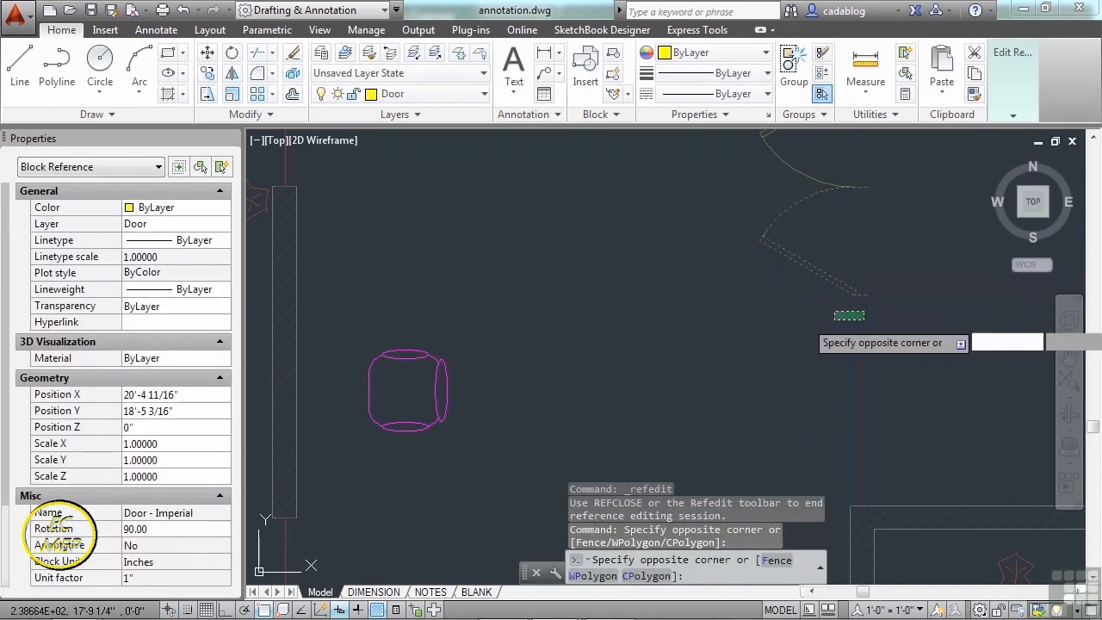
left_click(830, 320)
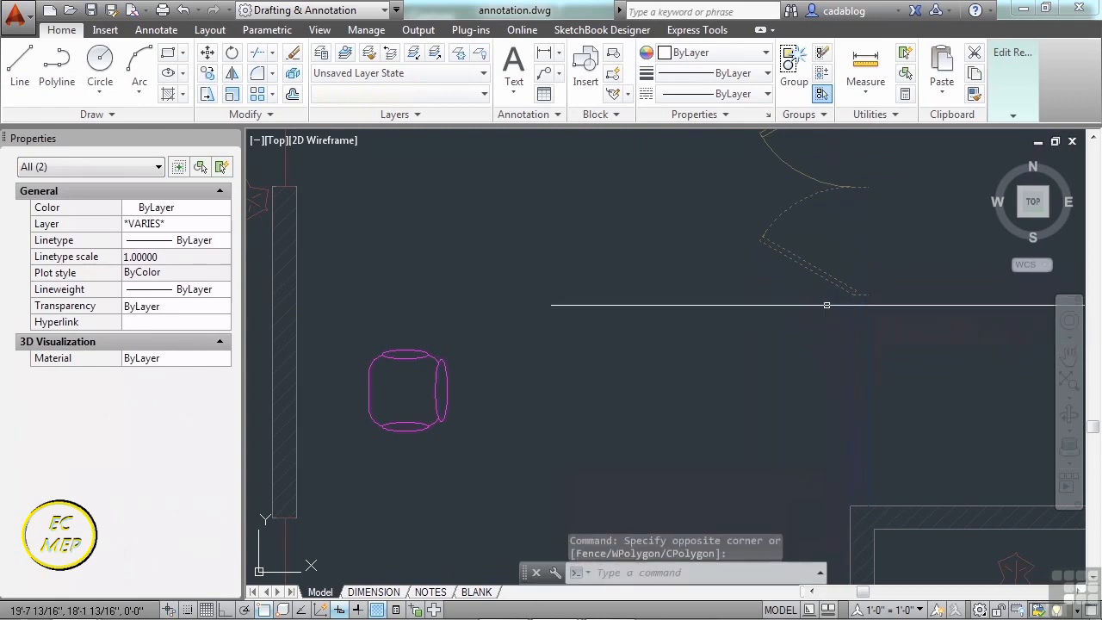
key("Escape")
- Draw a trial line from beside the door to the chair's edge
type("l")
key("Return")
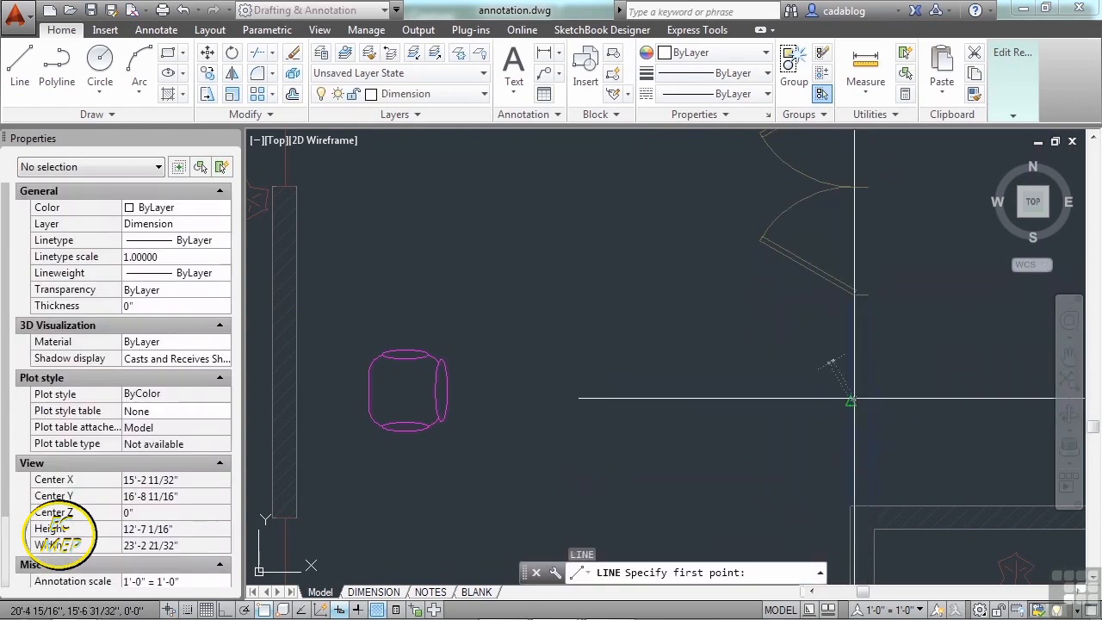
left_click(792, 441)
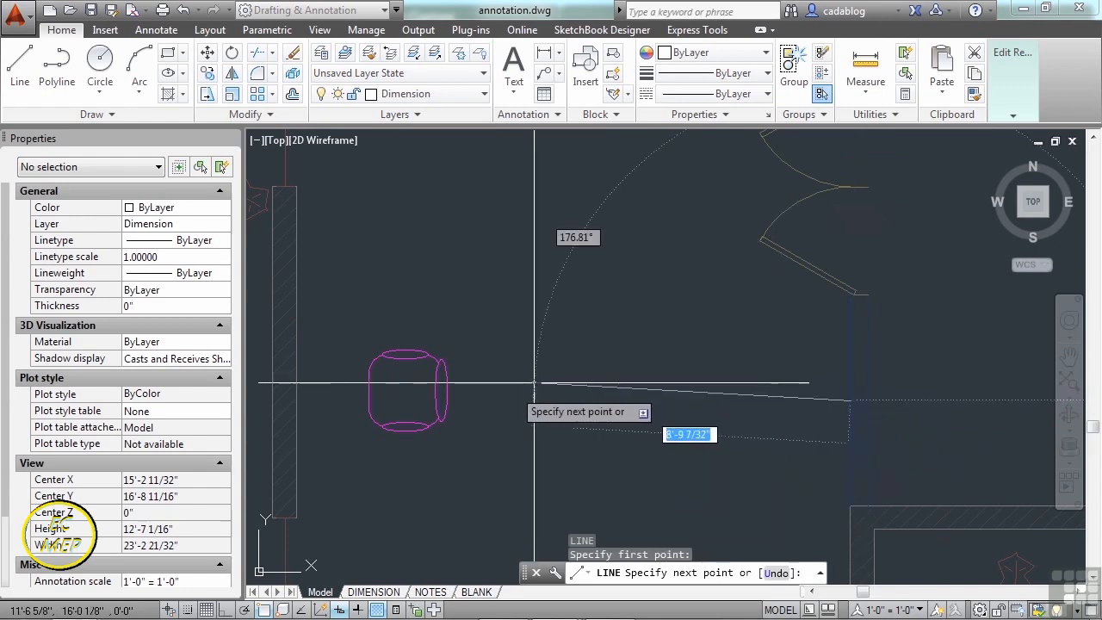
left_click(452, 391)
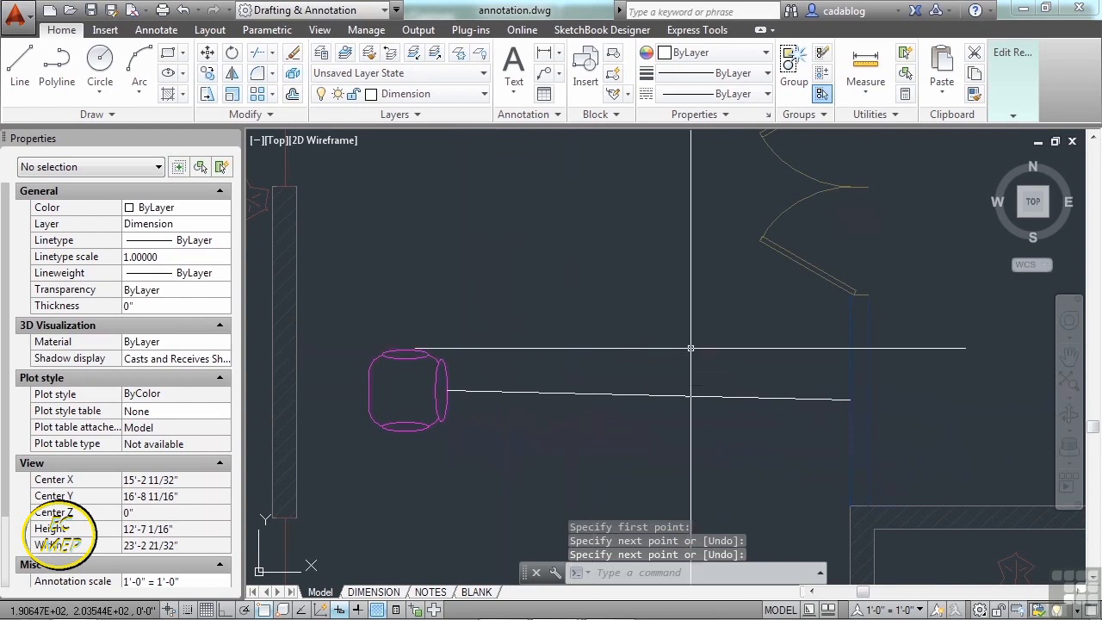
key("Return")
scroll(672, 353, "down", 2)
middle_click_drag(677, 345, 742, 298)
scroll(553, 291, "up", 2)
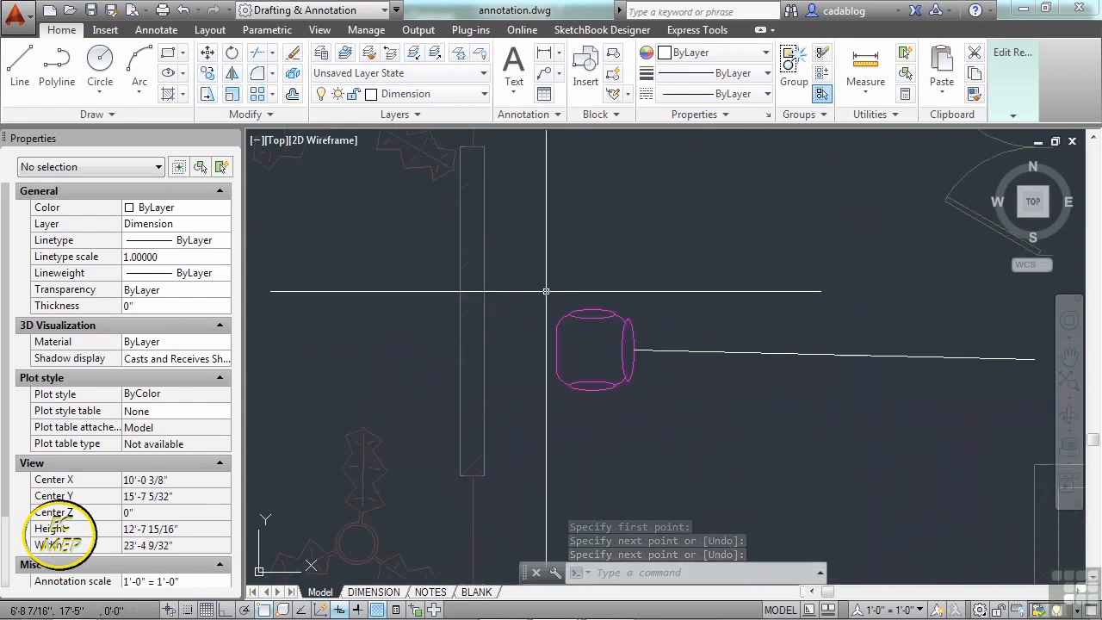
- Erase the stray line with the E command
type("e")
key("Return")
left_click(728, 332)
left_click(706, 390)
key("Return")
scroll(583, 369, "up", 1)
scroll(531, 328, "down", 1)
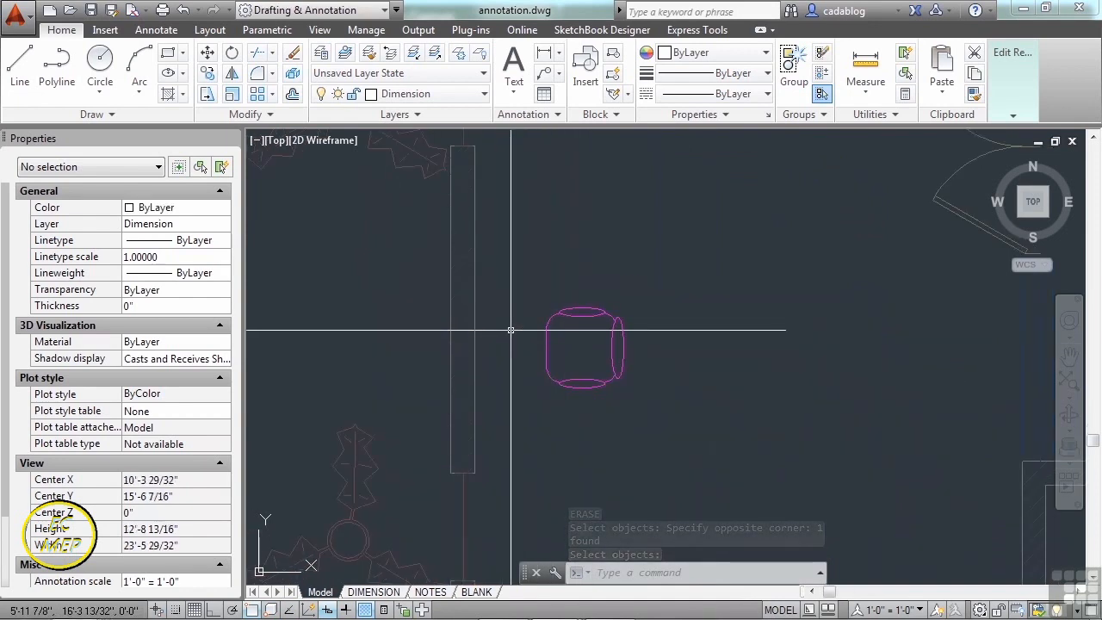
- Draw a line down the wall's edge beside the chair using Nearest snaps
type("lin")
key("Return")
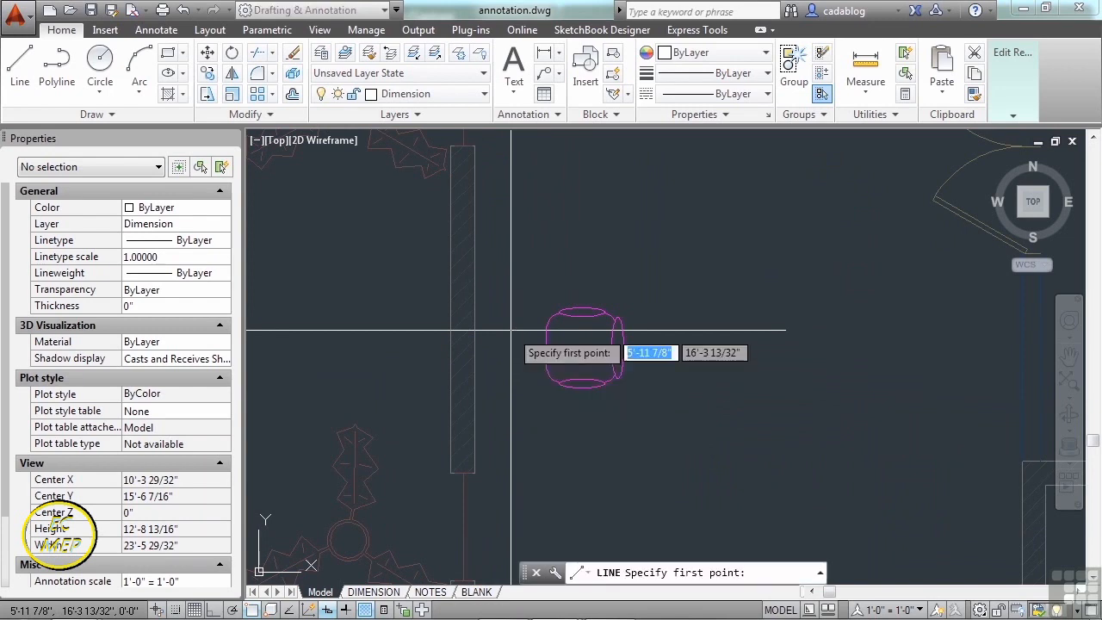
type("nea")
key("Return")
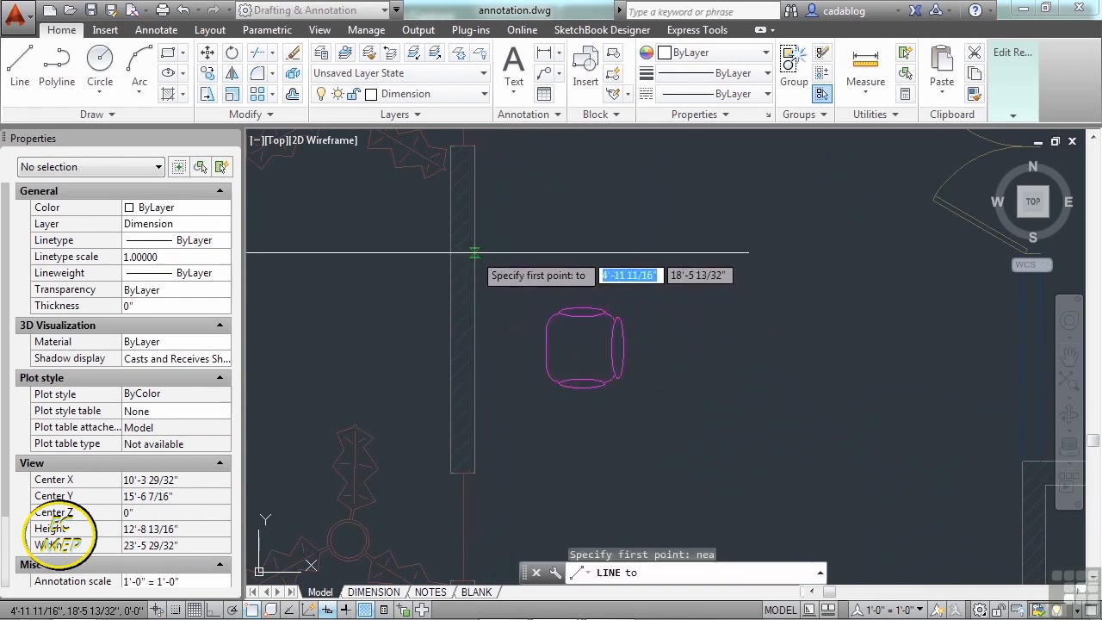
left_click(475, 254)
type("nea")
key("Return")
left_click(470, 442)
- With Ortho on, add the bottom and right sides and close the rectangle
key("F8")
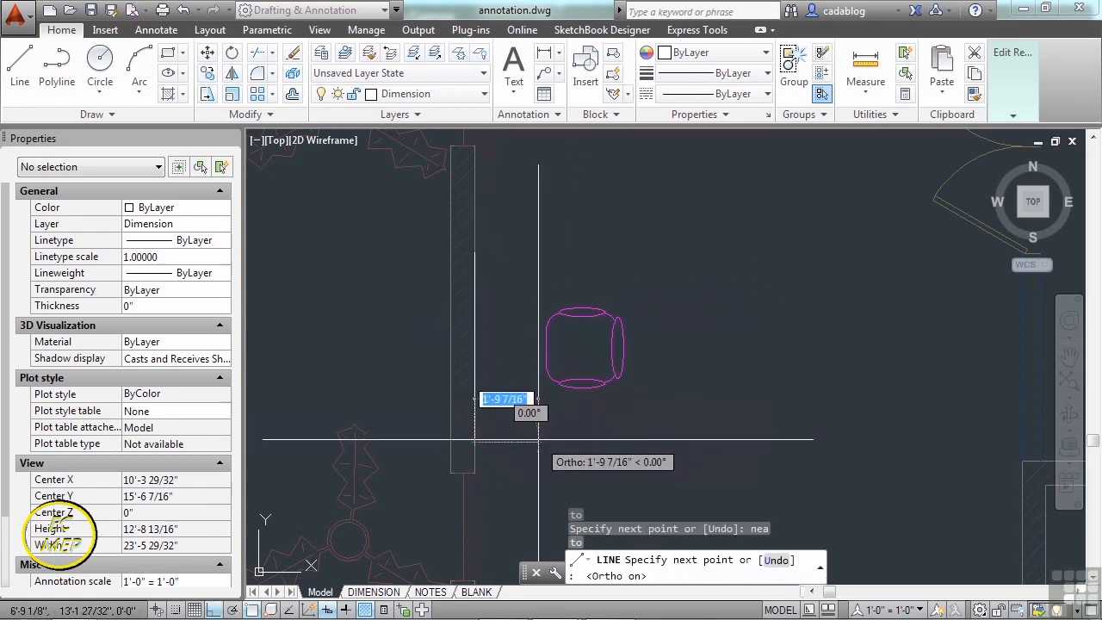
left_click(538, 442)
left_click(530, 252)
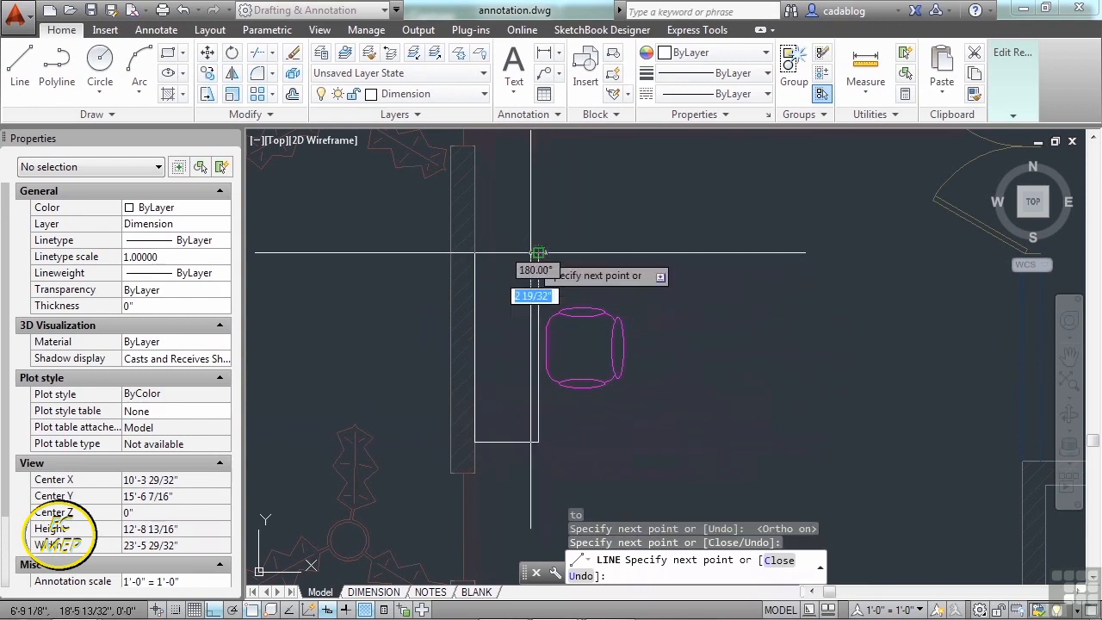
type("cl")
key("Return")
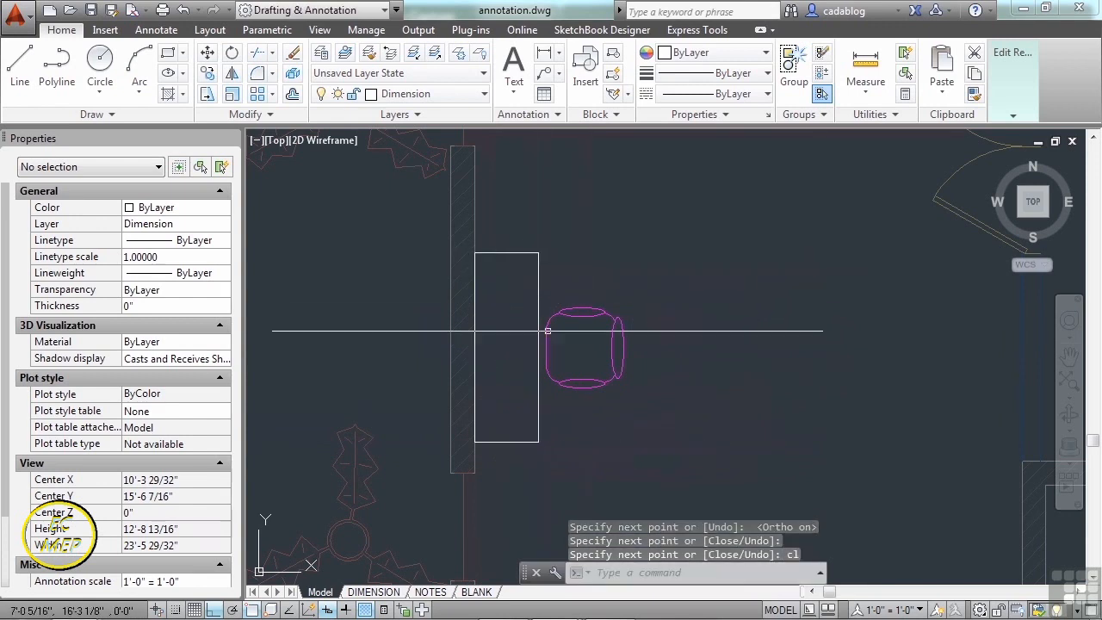
scroll(551, 315, "up", 2)
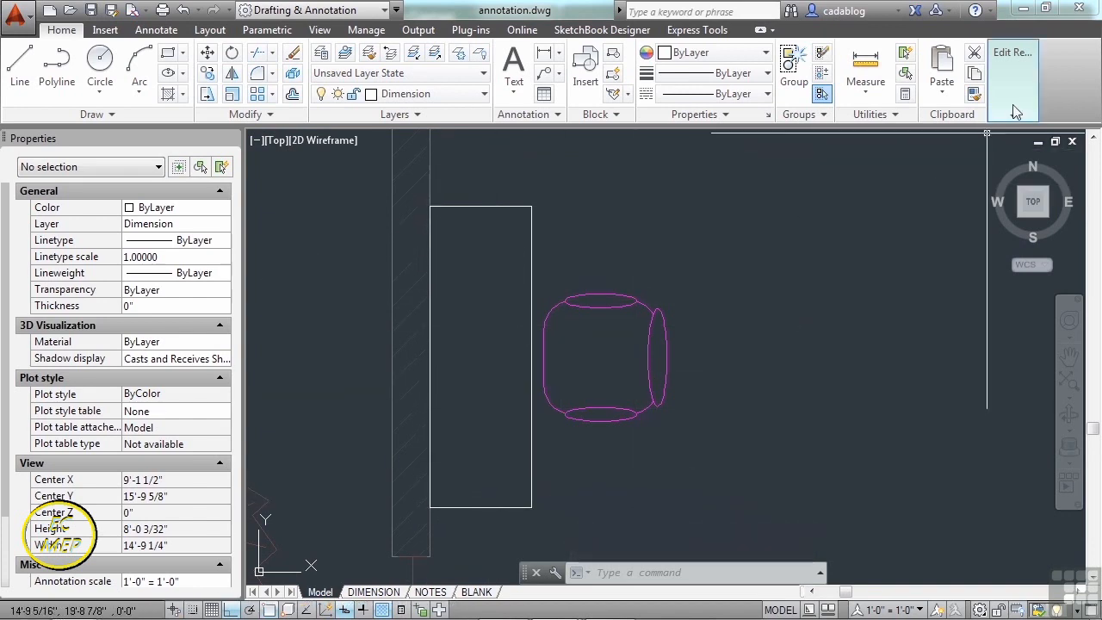
mouse_move(1013, 104)
- Save the changes to the CHAIR block and check a chair's redefinition
left_click(894, 172)
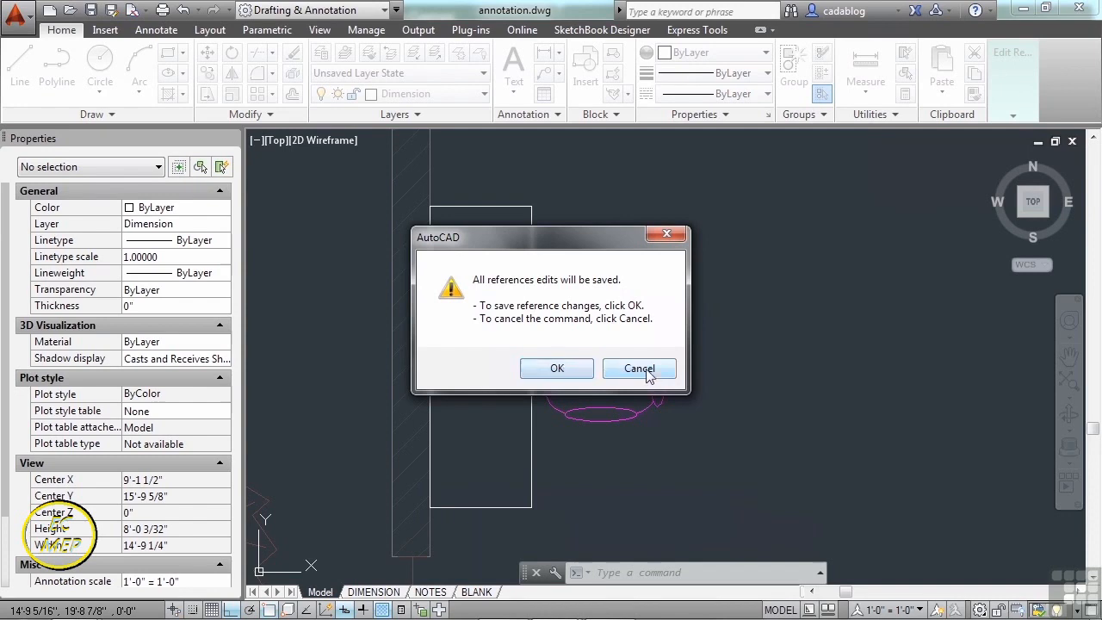
left_click(567, 368)
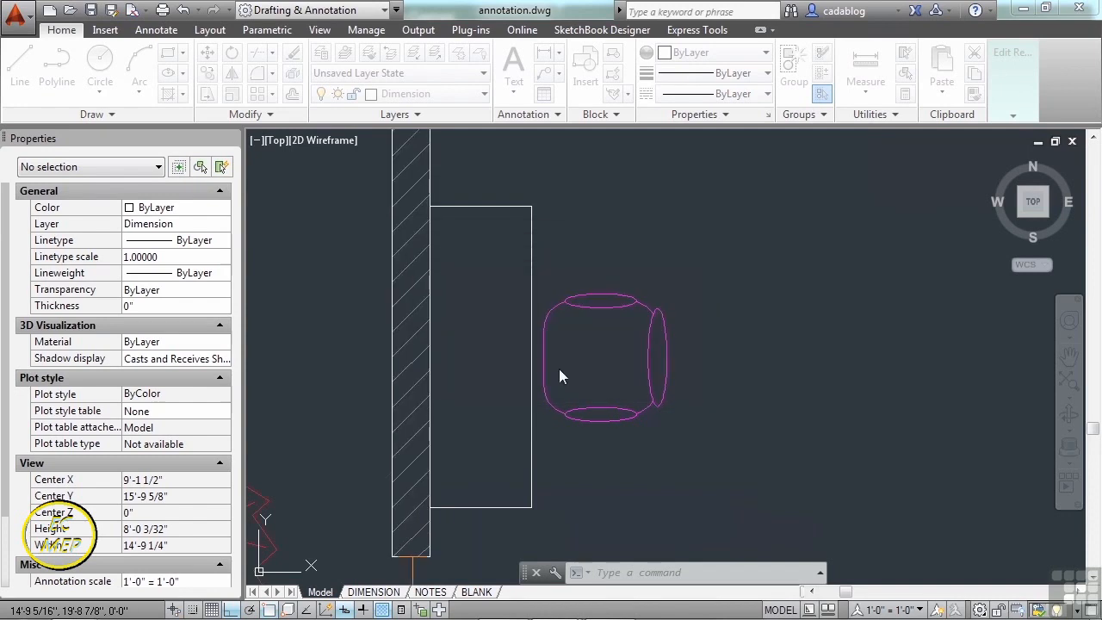
left_click(555, 305)
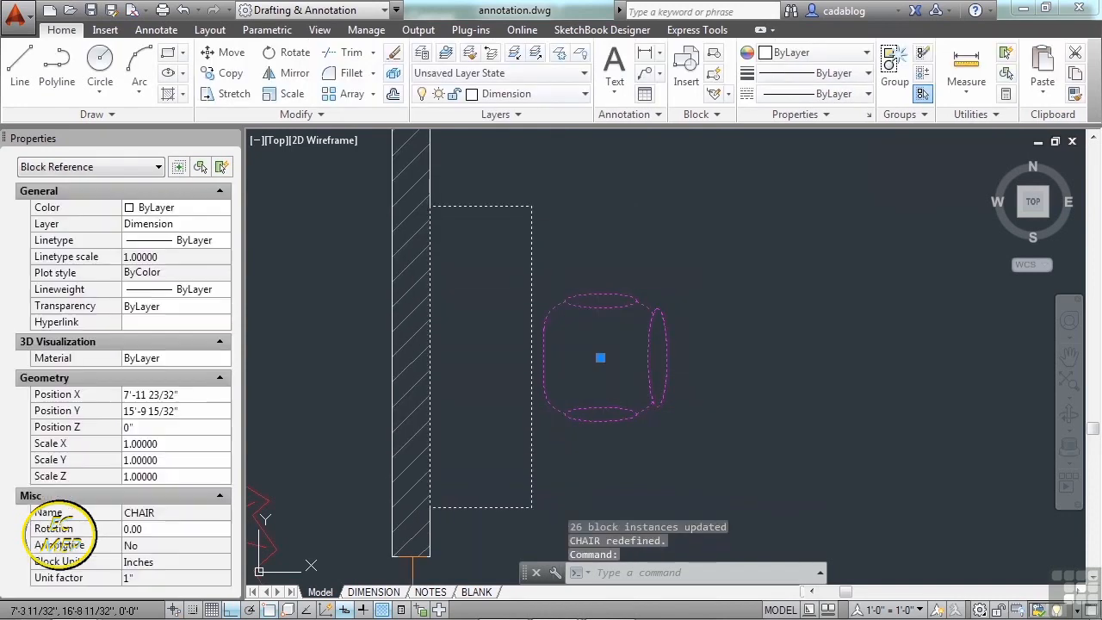
key("Escape")
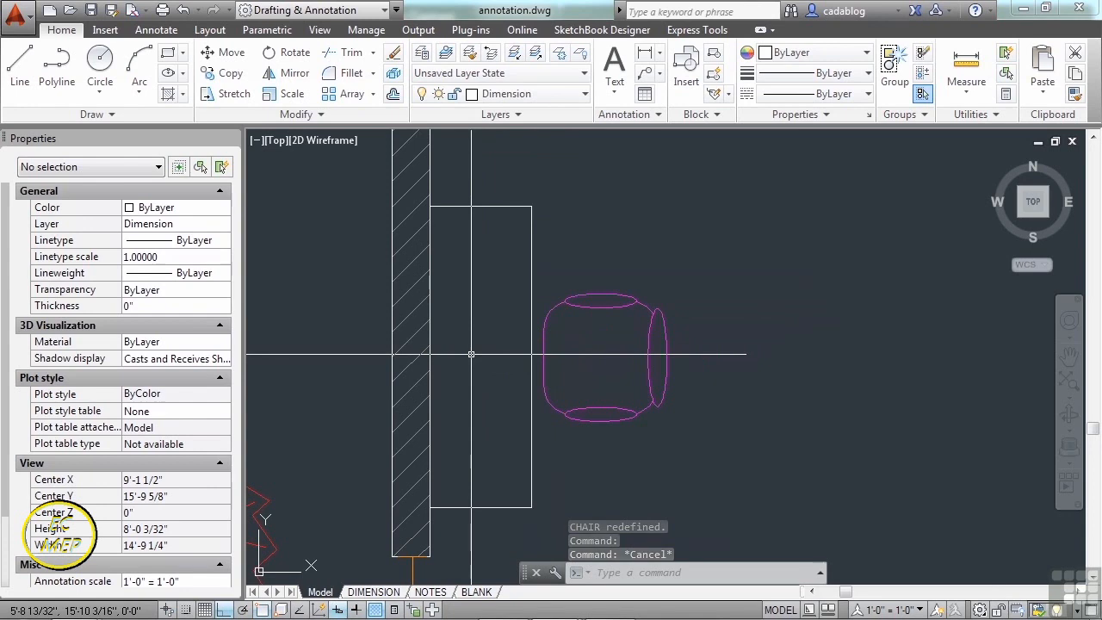
- Bring the seating rows into view and select one CHAIR block
scroll(445, 359, "down", 4)
scroll(445, 358, "down", 2)
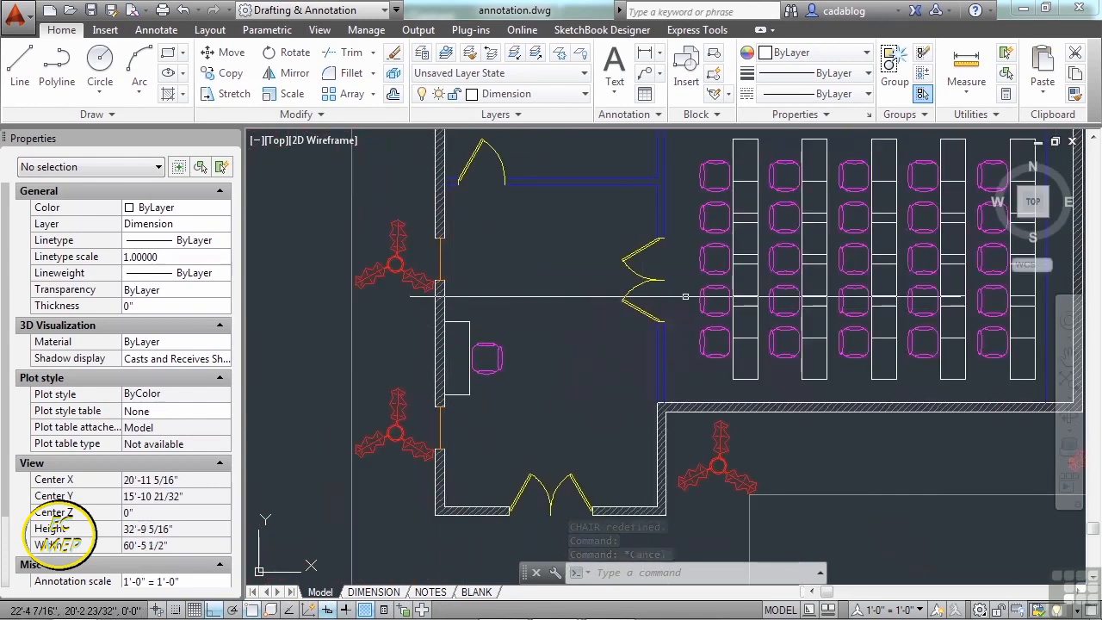
middle_click_drag(701, 283, 558, 323)
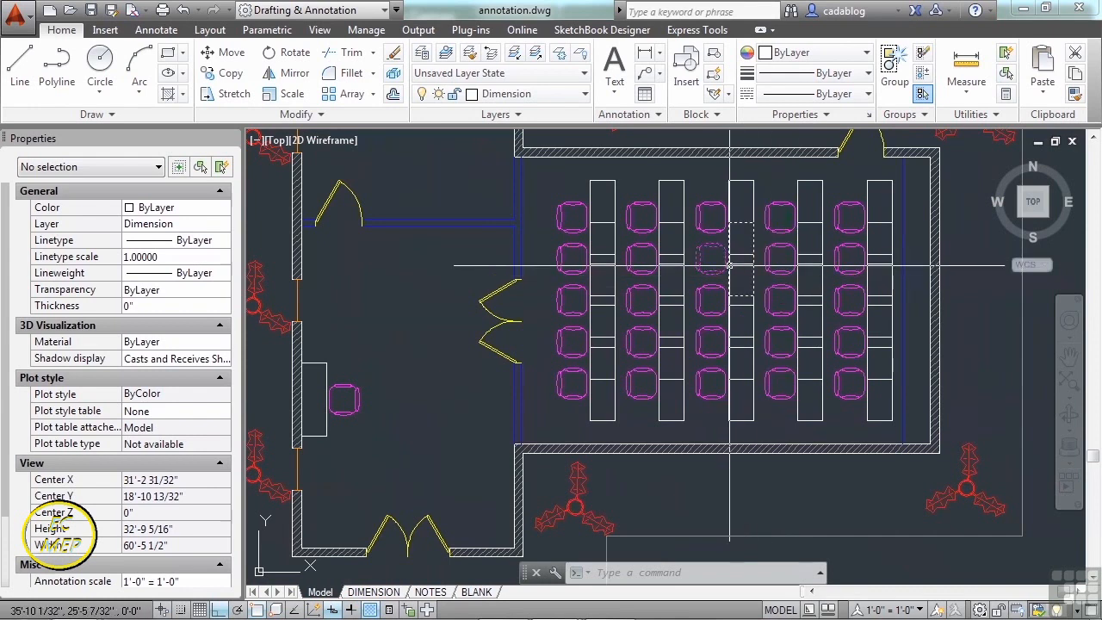
scroll(726, 258, "up", 6)
middle_click_drag(696, 212, 610, 249)
left_click(610, 248)
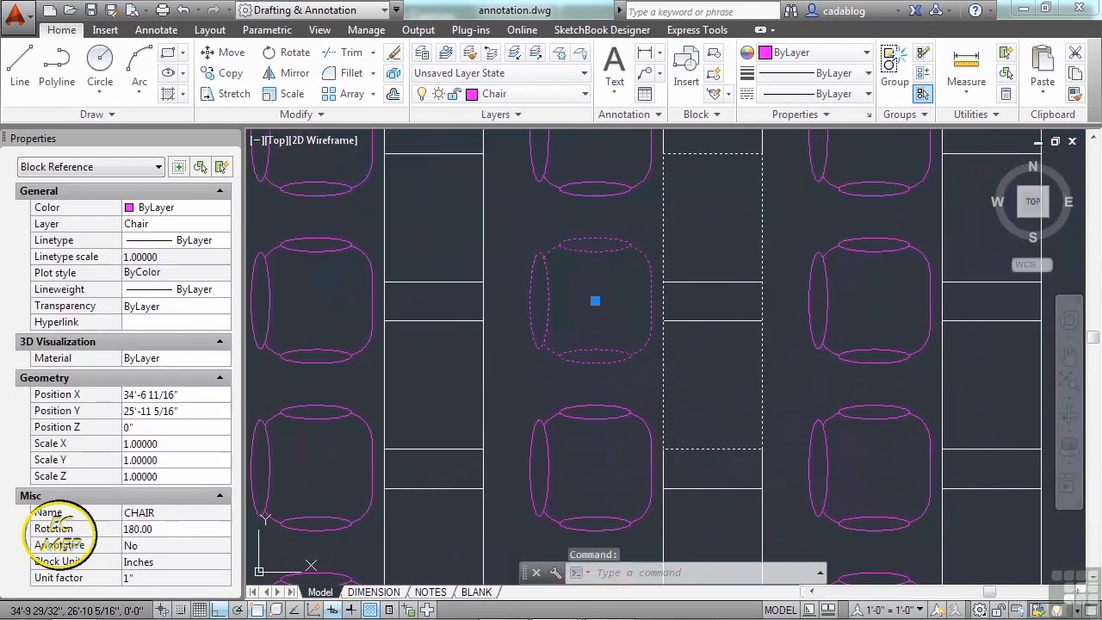
- Open an in-place reference edit on the selected CHAIR block
right_click(611, 257)
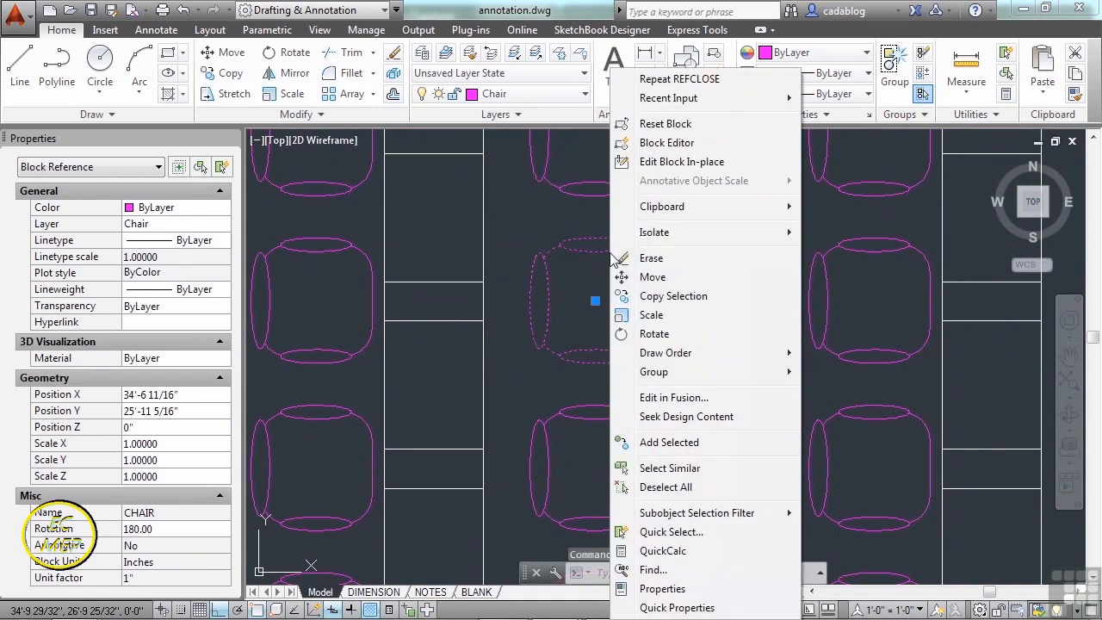
left_click(681, 163)
left_click(558, 442)
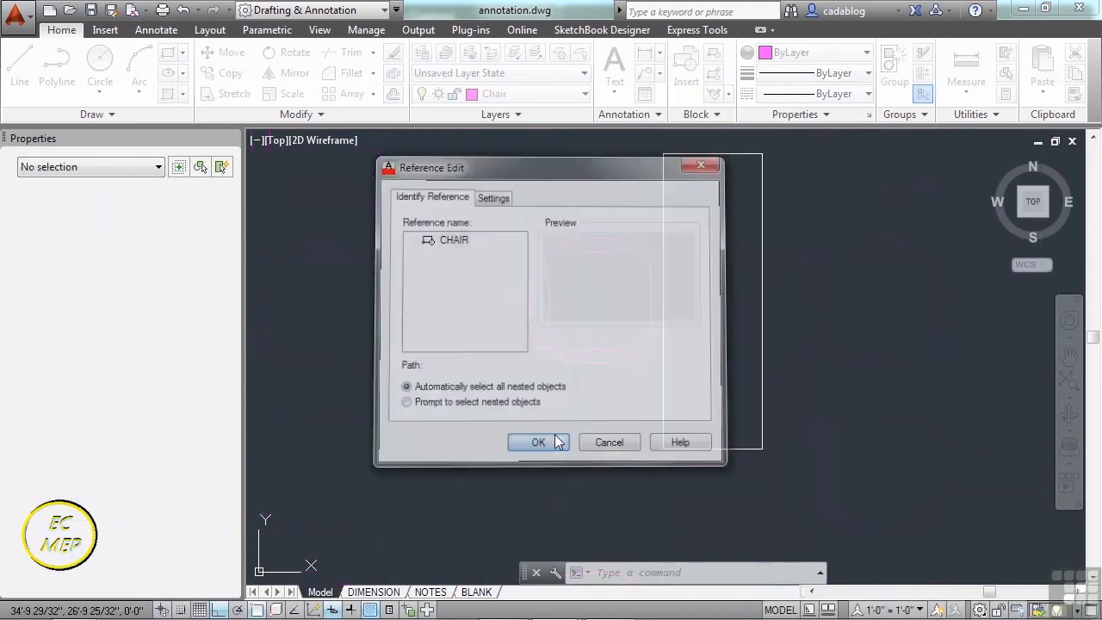
scroll(663, 314, "down", 4)
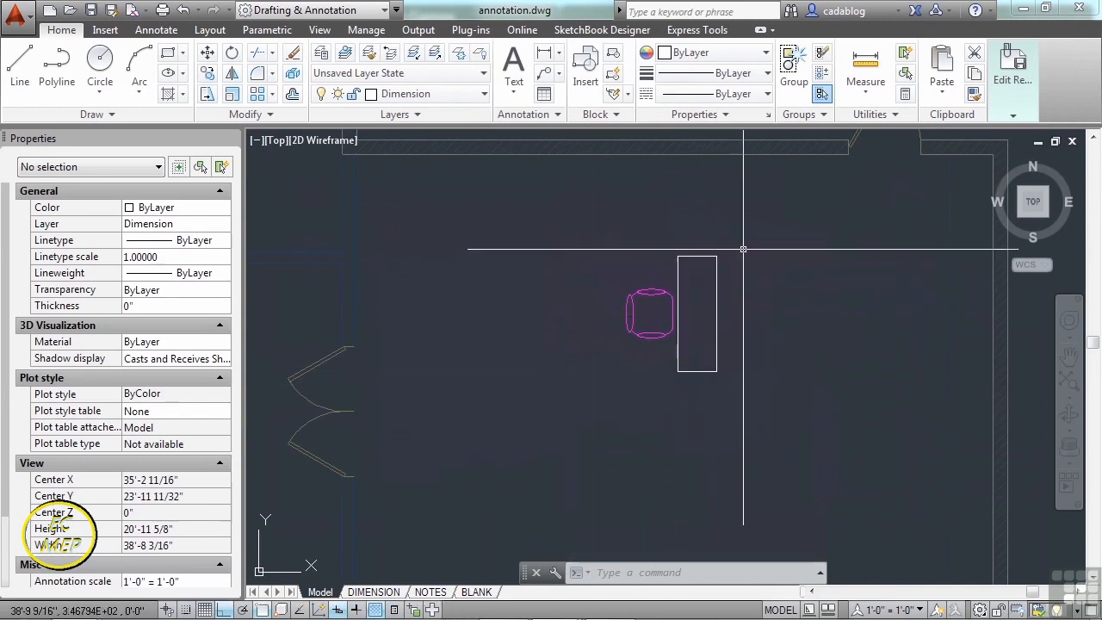
scroll(696, 240, "down", 2)
scroll(696, 241, "down", 3)
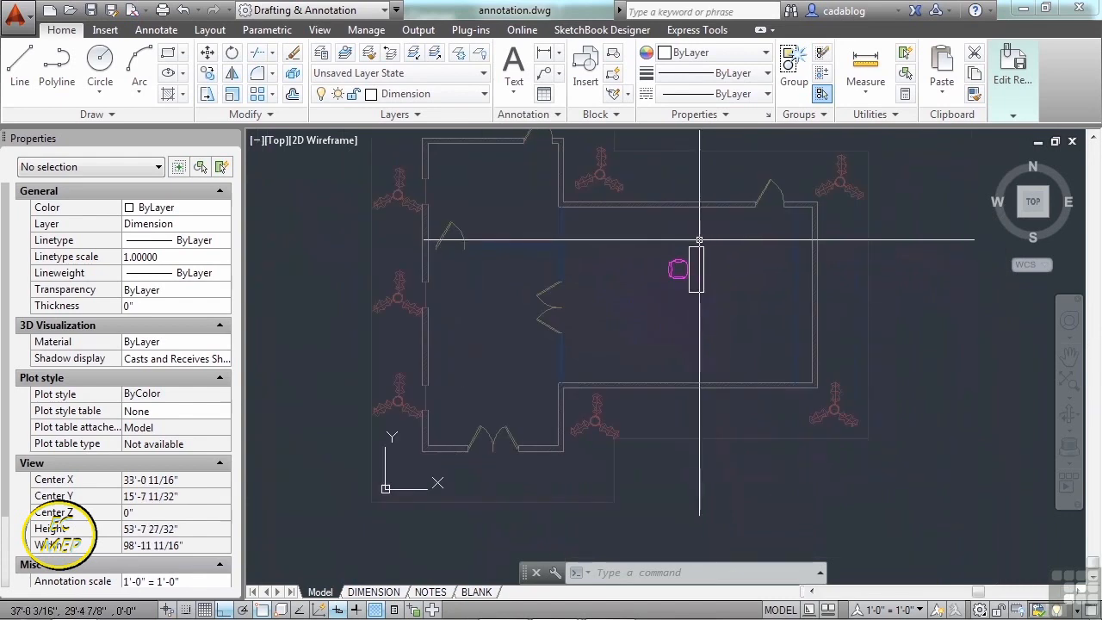
scroll(708, 238, "up", 2)
scroll(696, 238, "up", 4)
scroll(681, 251, "up", 2)
- Try a first stretch on the desk rectangle's end, then cancel it
key("Return")
scroll(677, 259, "down", 4)
left_click(700, 255)
left_click(611, 283)
key("Return")
scroll(692, 284, "up", 4)
left_click(693, 272)
left_click(691, 339)
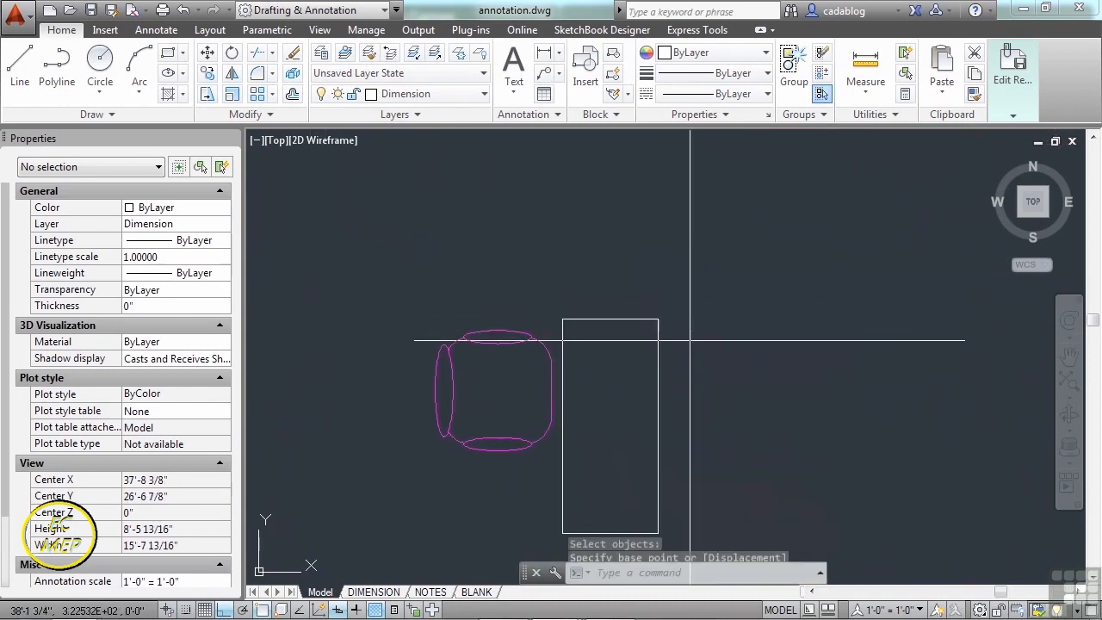
middle_click_drag(699, 394, 704, 249)
key("Escape")
- Stretch the desk rectangle's bottom edge upward into a small square
type("s")
key("Return")
left_click(684, 369)
left_click(551, 405)
key("Return")
left_click(696, 385)
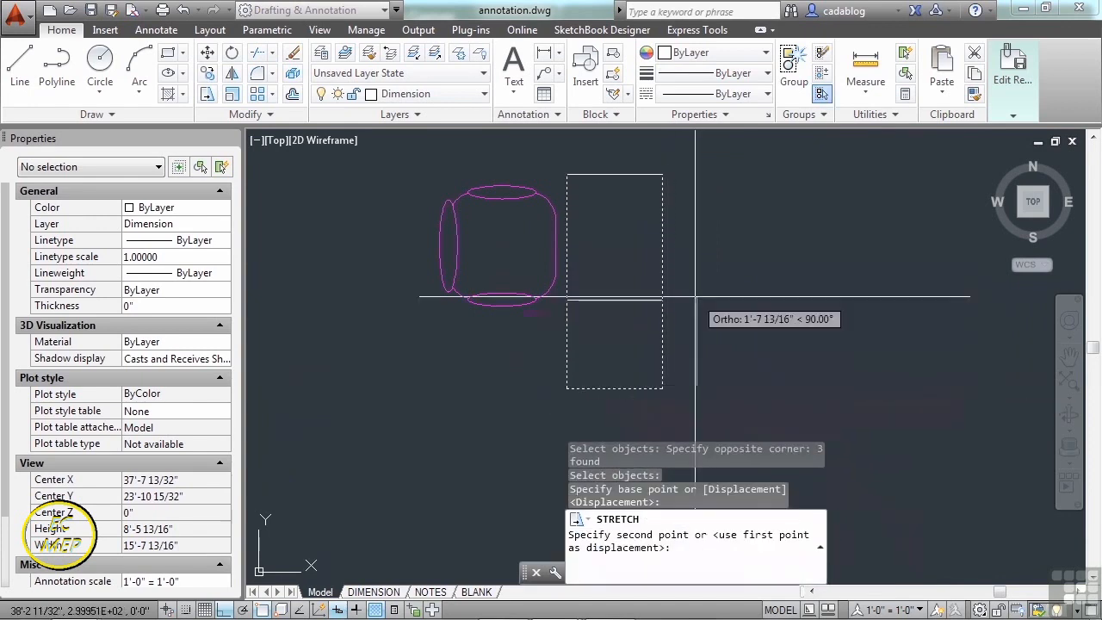
left_click(697, 290)
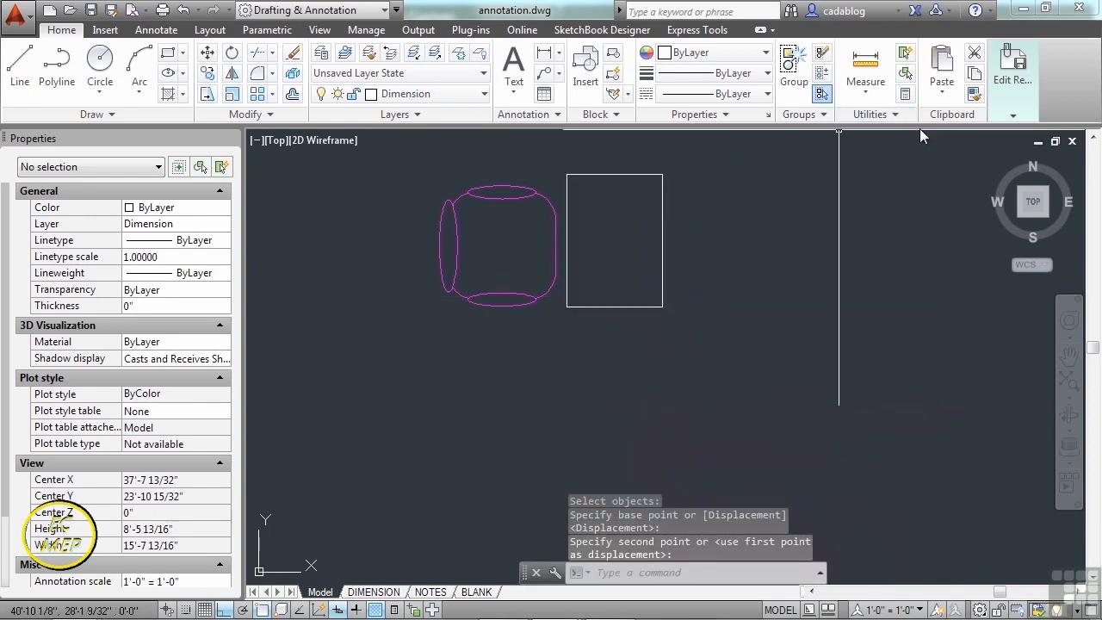
- Save the edits back to CHAIR and select a chair-and-desk block
left_click(1013, 90)
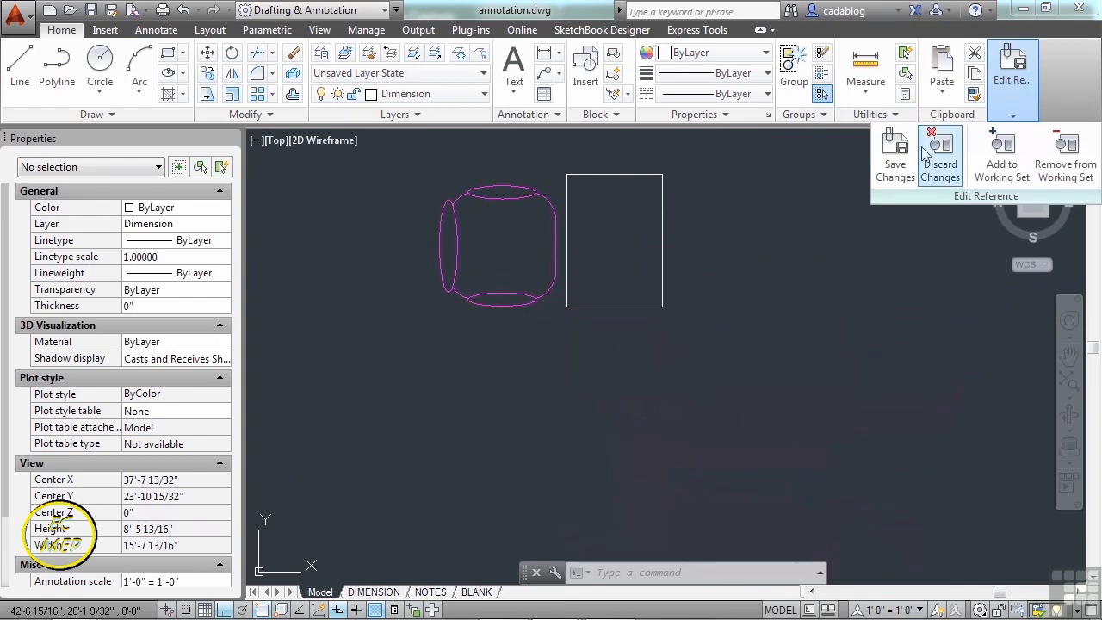
left_click(895, 168)
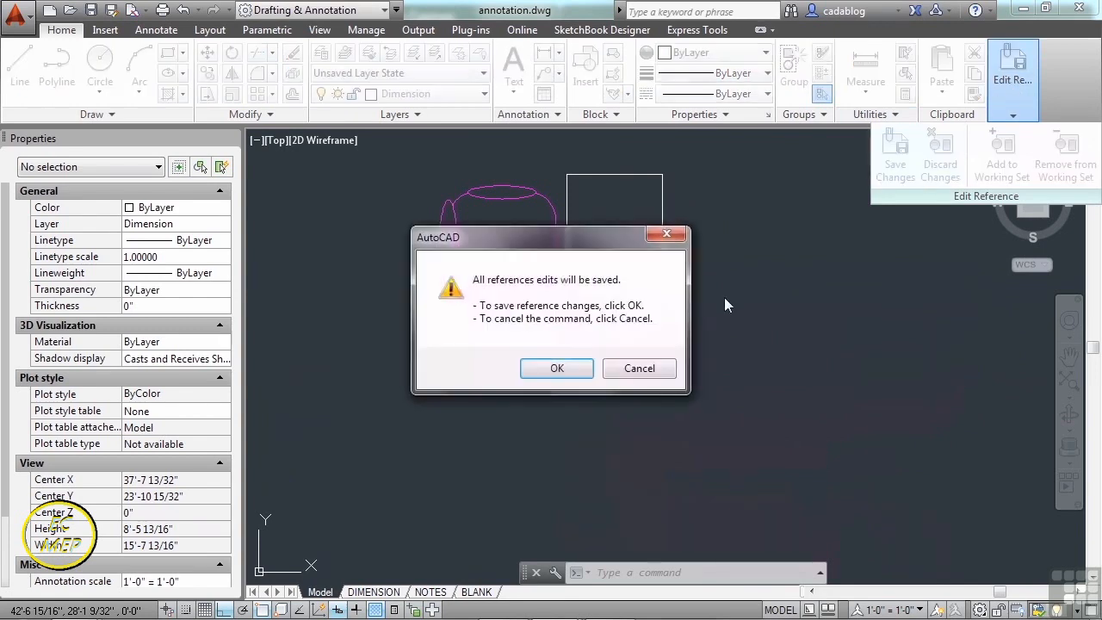
left_click(557, 369)
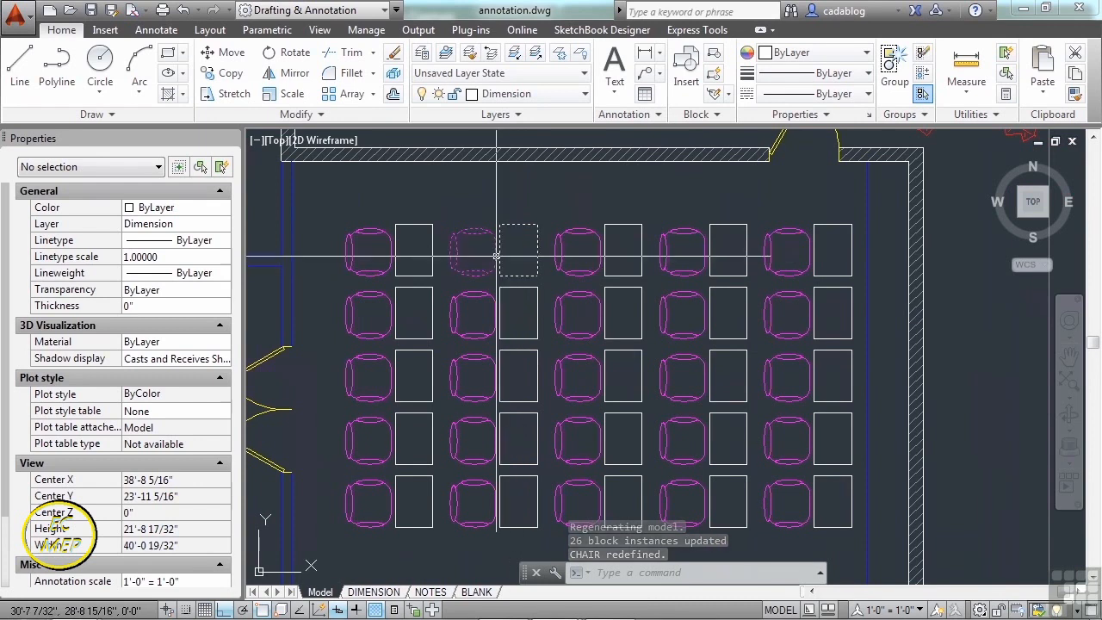
scroll(594, 260, "down", 4)
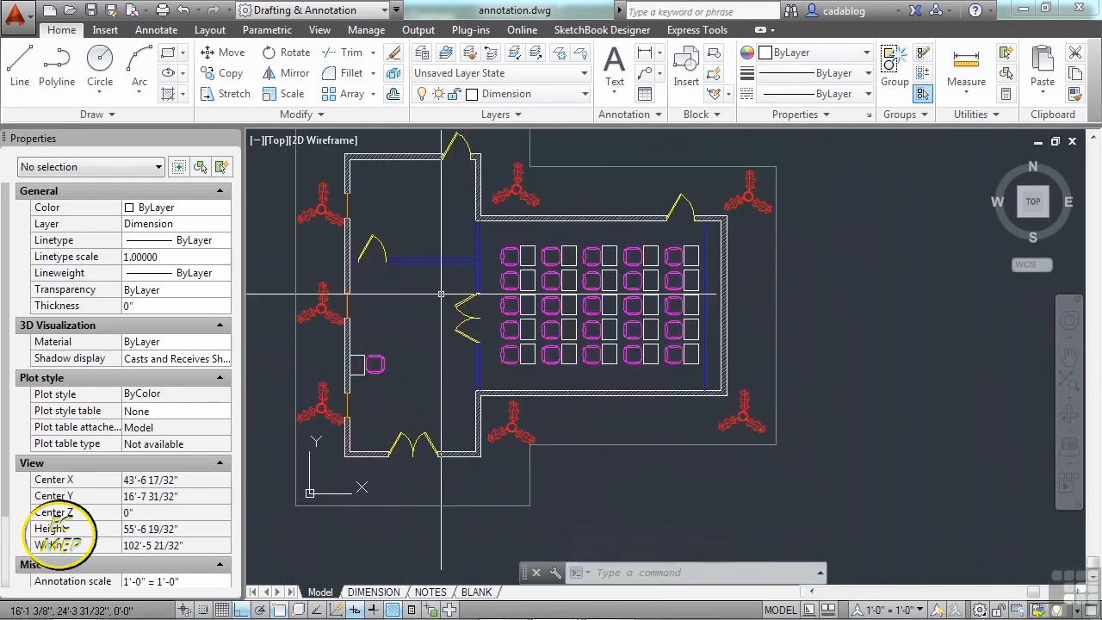
scroll(483, 353, "up", 4)
scroll(483, 341, "down", 2)
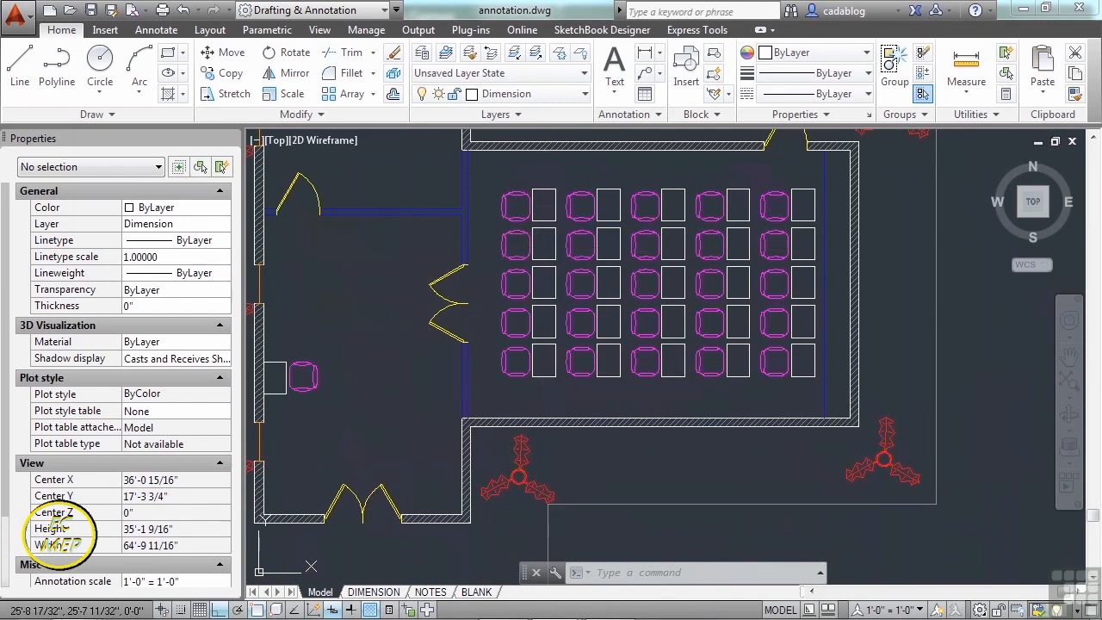
left_click(523, 232)
- Open the CHAIR definition in the Block Editor and close the Block Authoring Palettes
double_click(520, 240)
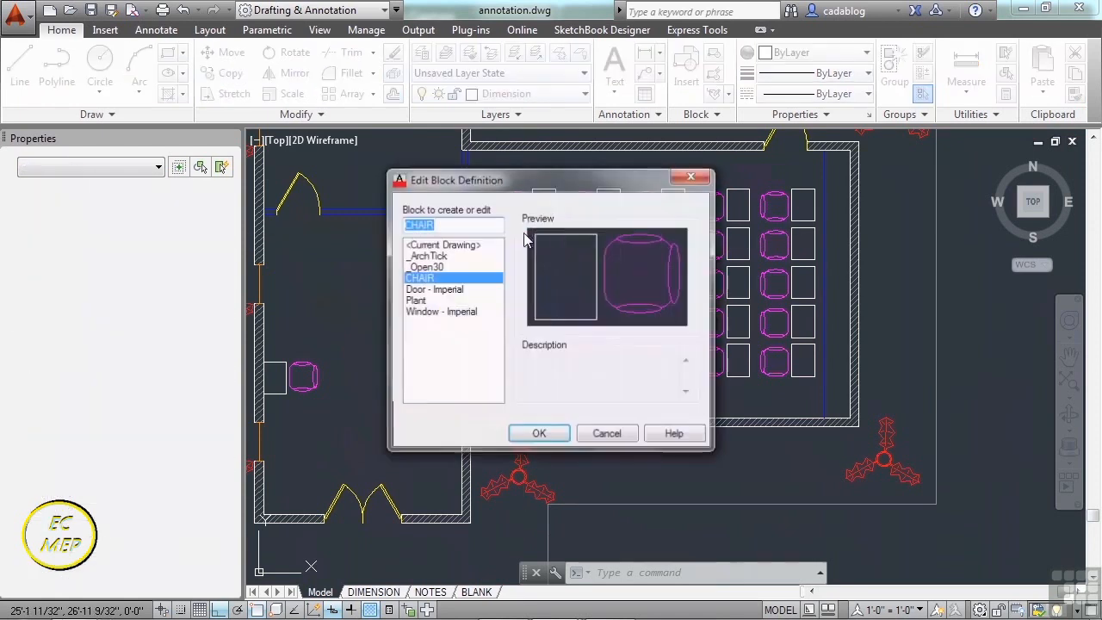
left_click(533, 434)
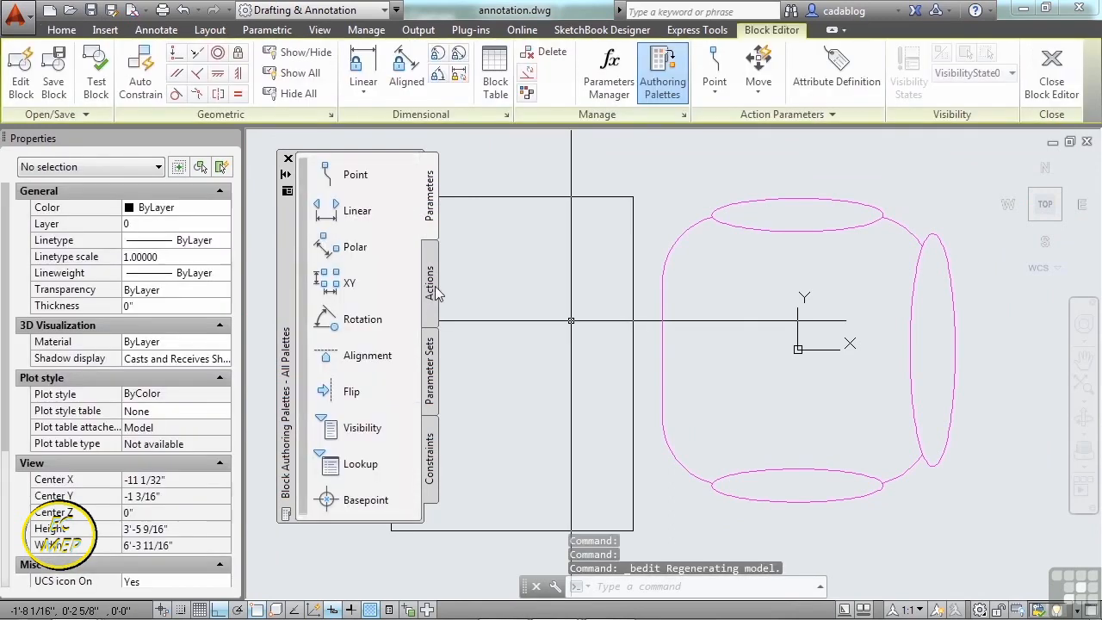
scroll(663, 322, "down", 5)
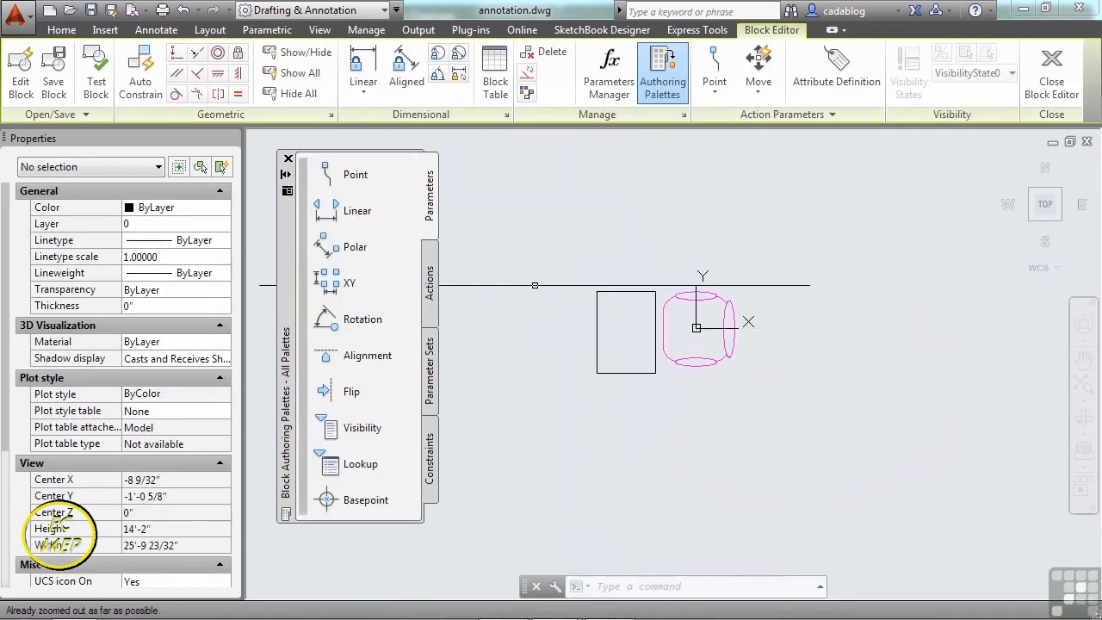
scroll(680, 328, "up", 4)
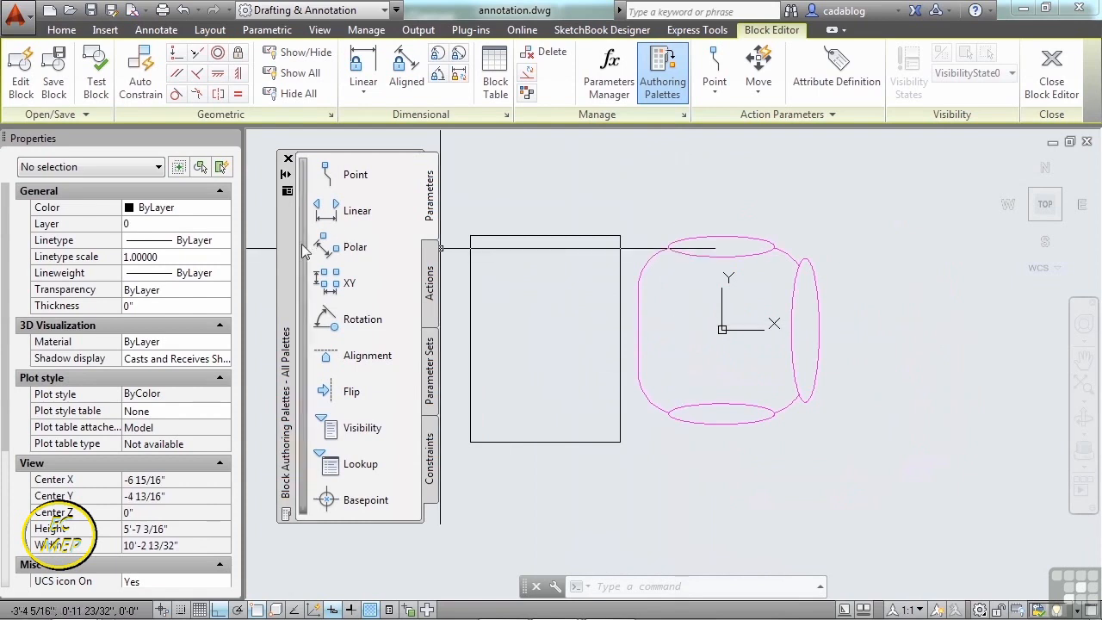
left_click_drag(287, 248, 298, 257)
left_click(296, 162)
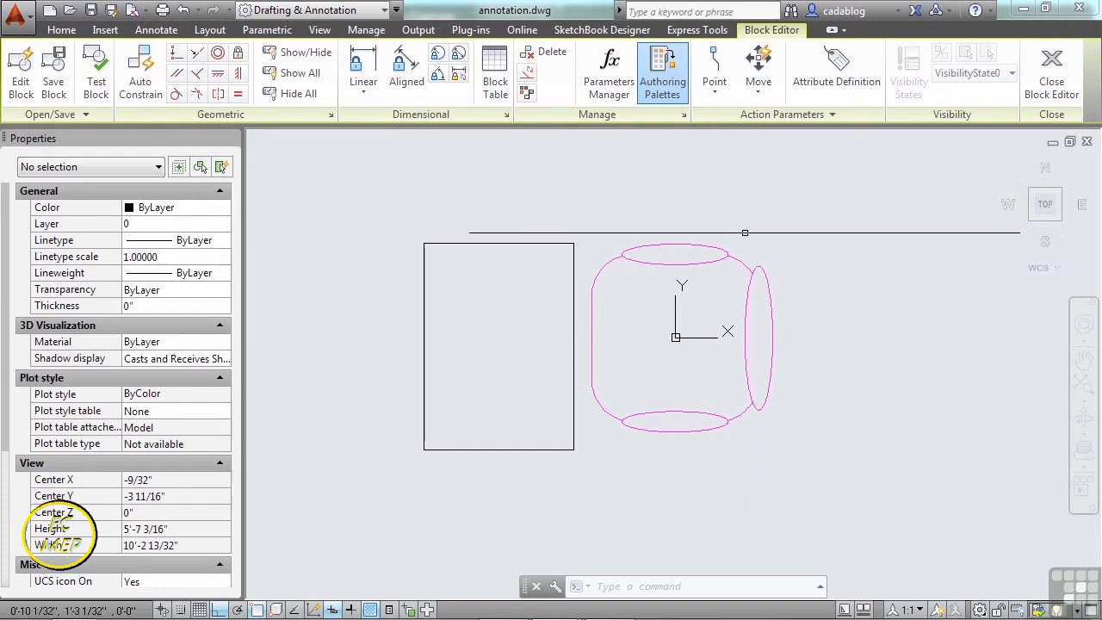
- Erase the four lines of the desk rectangle
left_click(576, 228)
left_click(397, 449)
key("Delete")
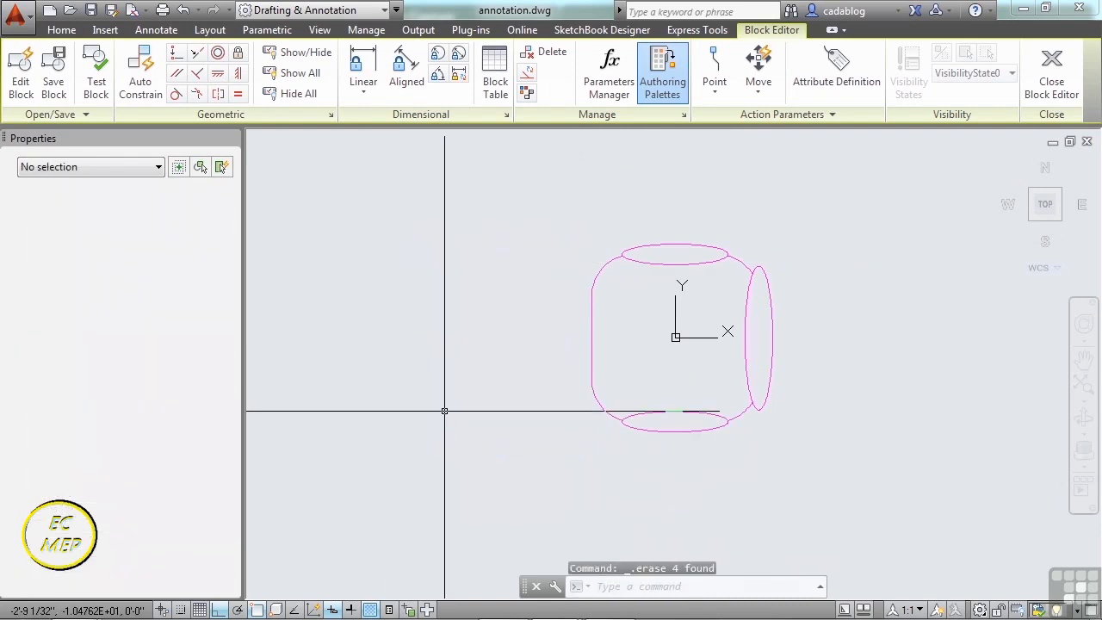
- Move all six chair ellipses onto layer 0
left_click(536, 184)
left_click(834, 477)
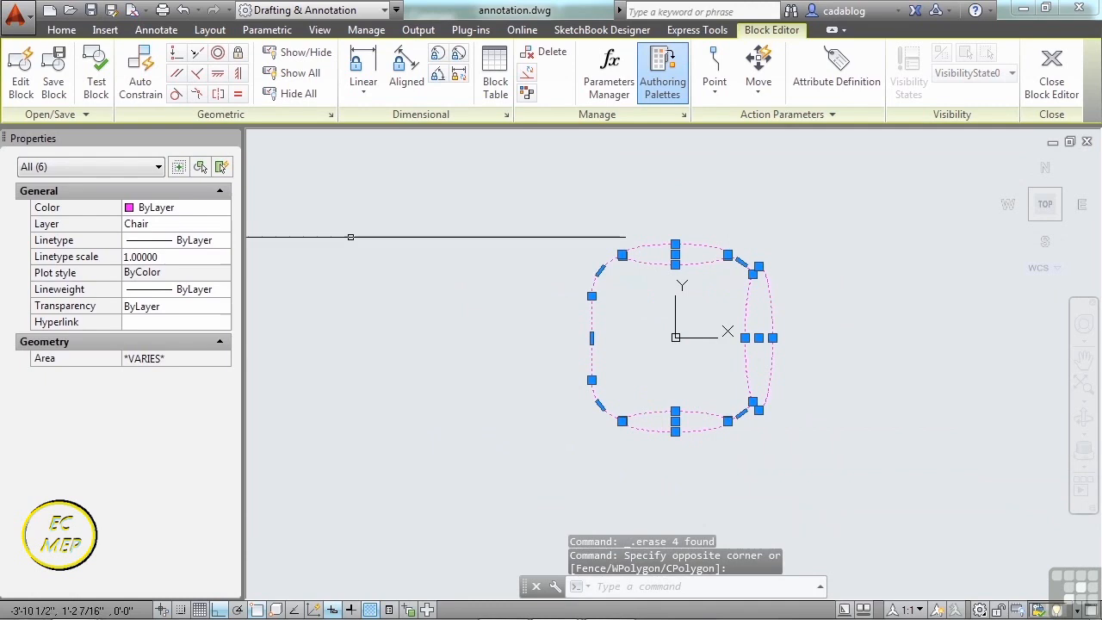
left_click(215, 224)
left_click(225, 224)
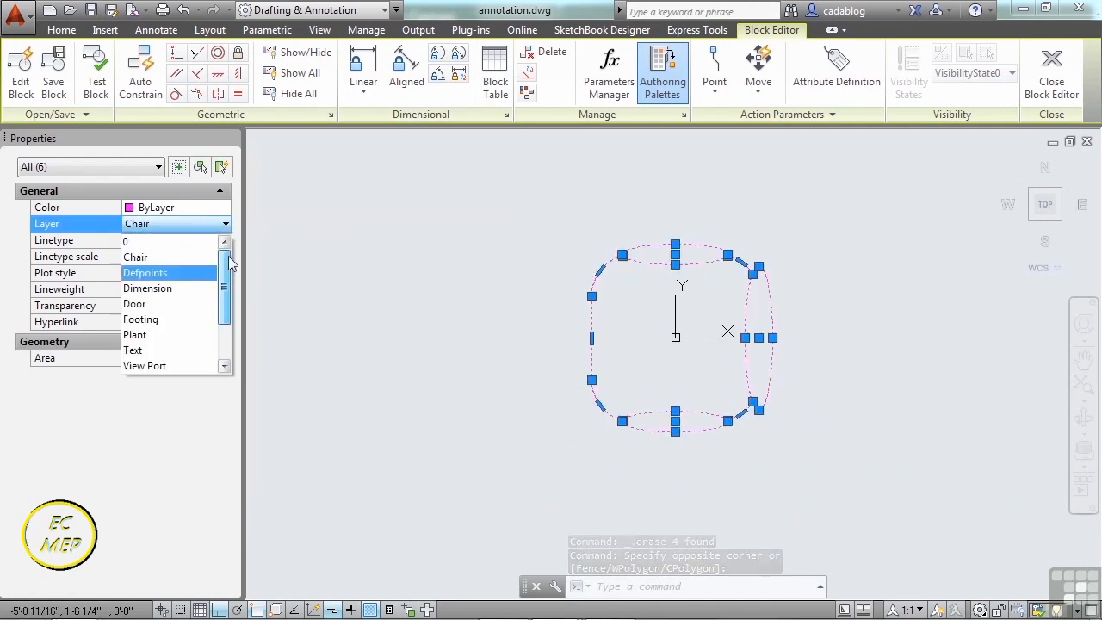
left_click(197, 245)
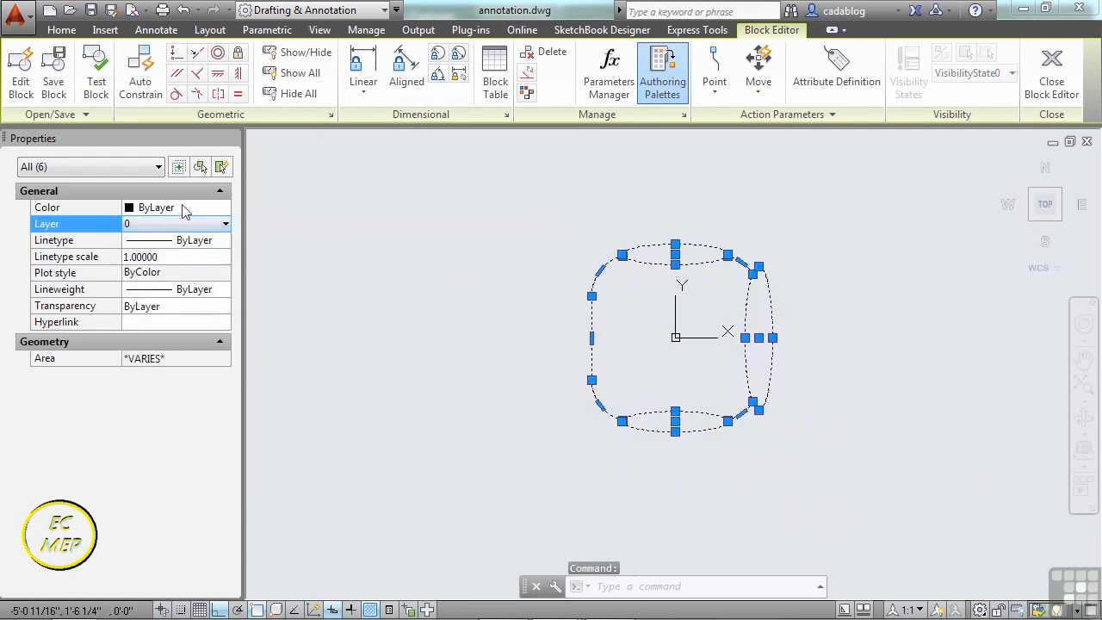
key("Escape")
scroll(701, 364, "up", 4)
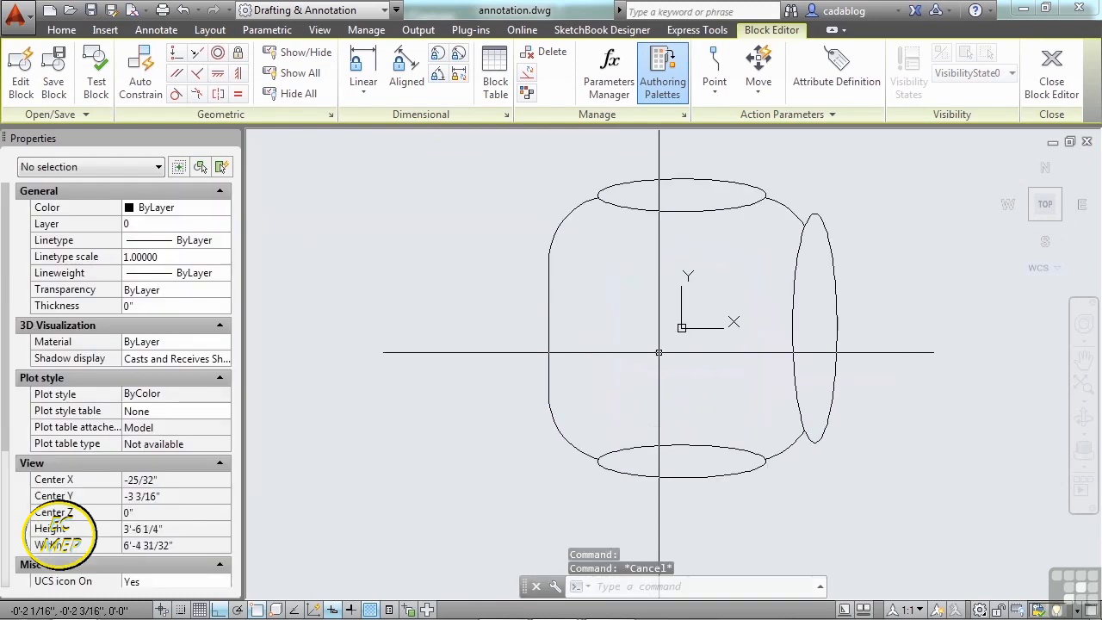
- Draw a rectangle over the top ellipse with RECTANG, then erase that ellipse
type("rec")
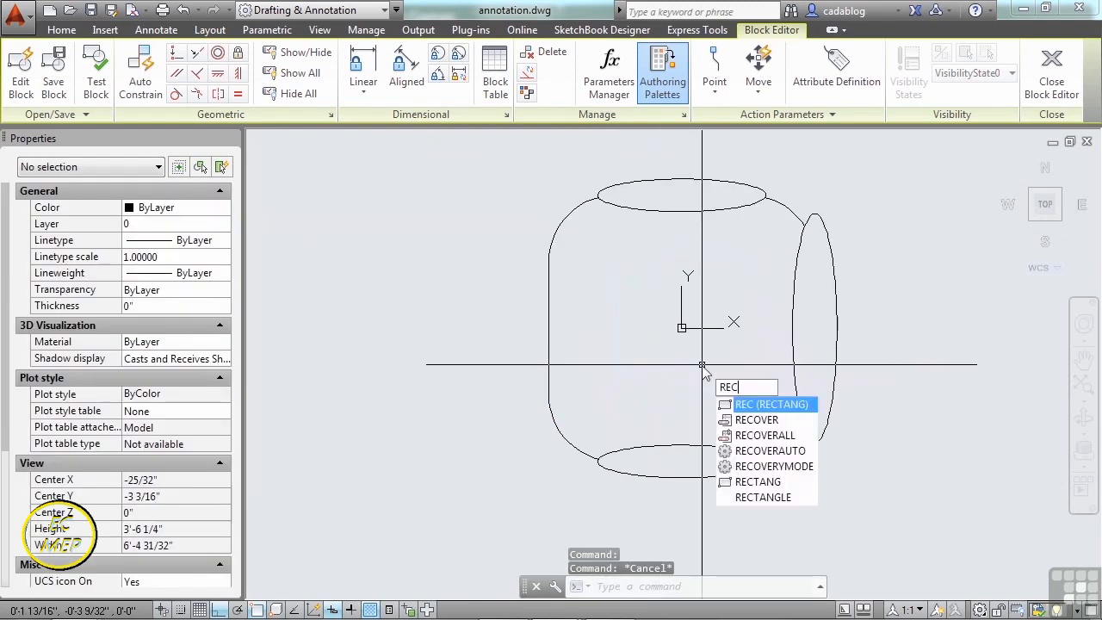
key("Return")
scroll(611, 194, "up", 4)
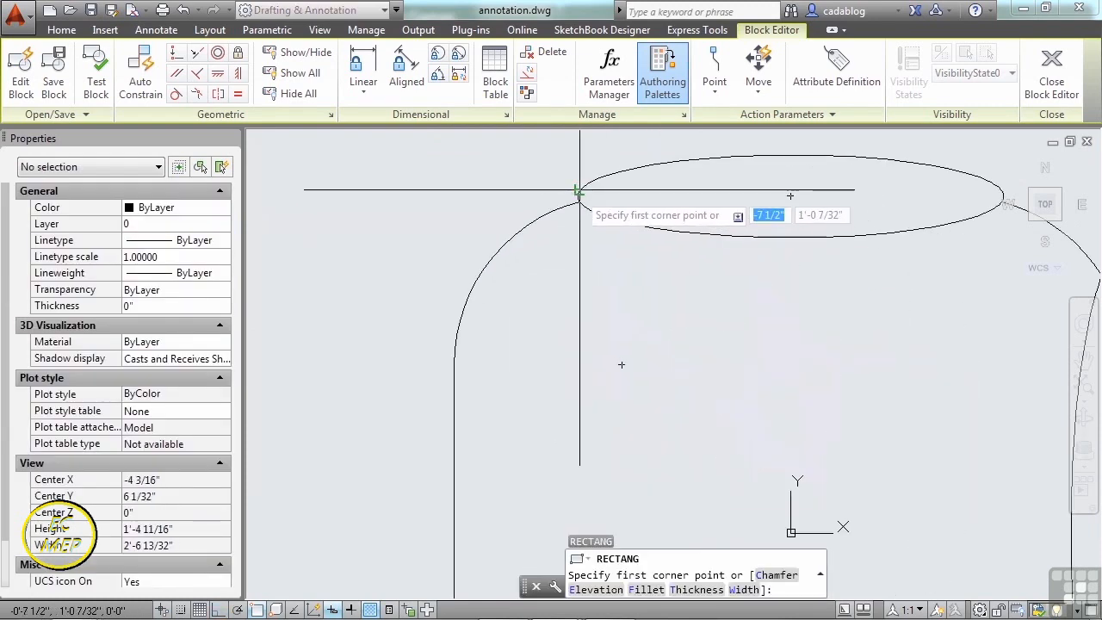
left_click(580, 191)
middle_click_drag(946, 238, 768, 249)
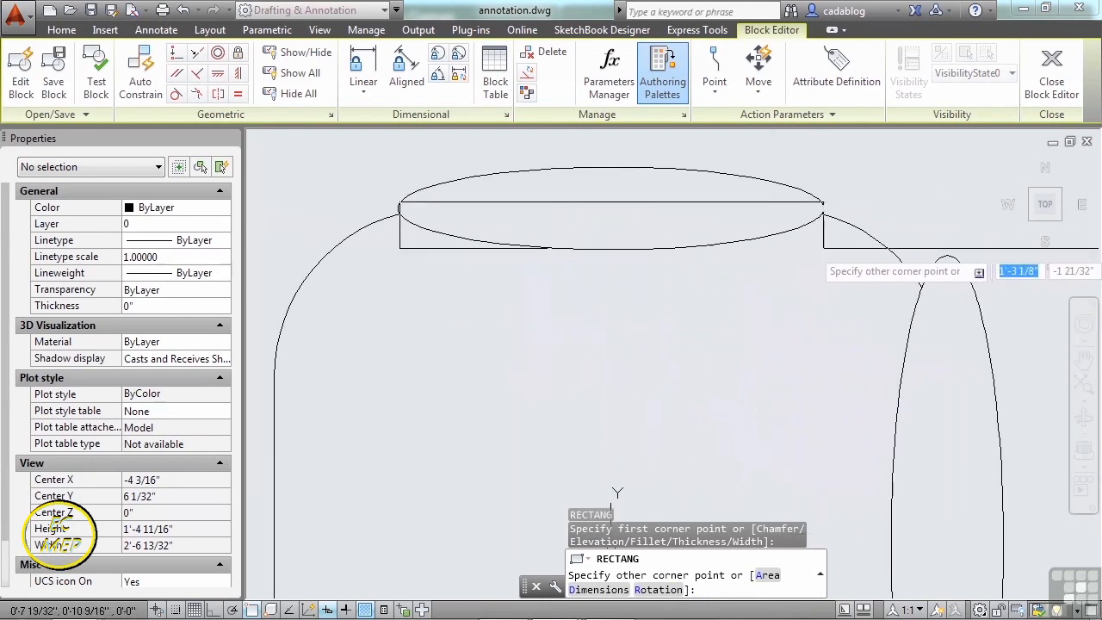
left_click(822, 248)
left_click(787, 229)
key("Delete")
- Mirror the armrest rectangle to the chair's bottom side, keeping the original
scroll(681, 216, "down", 2)
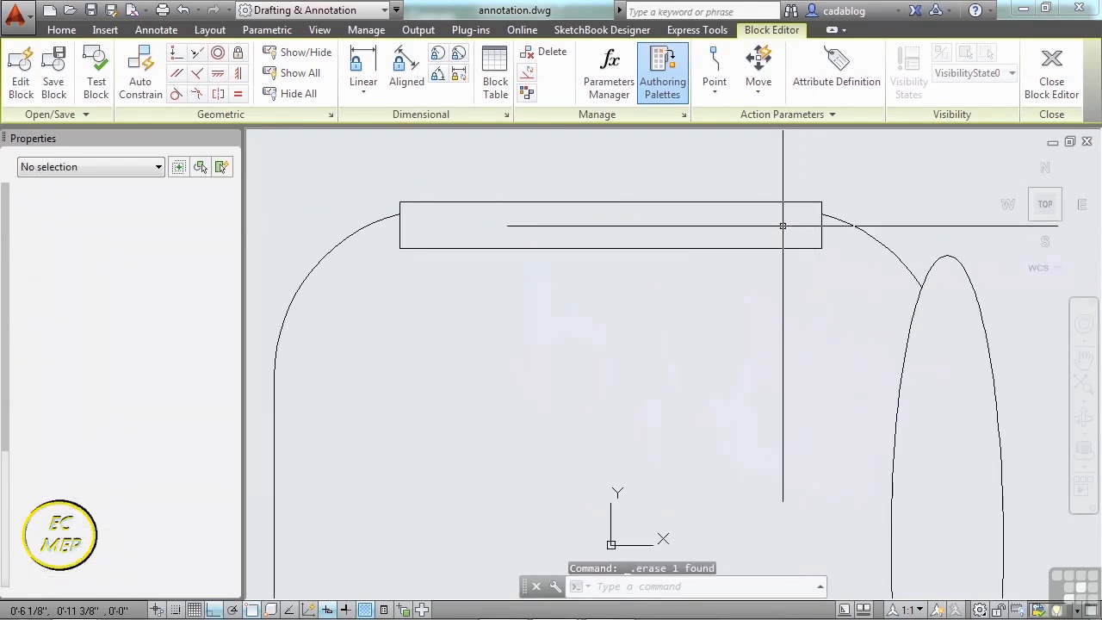
key("Return")
left_click(681, 225)
key("Return")
left_click(868, 411)
left_click(556, 431)
key("Return")
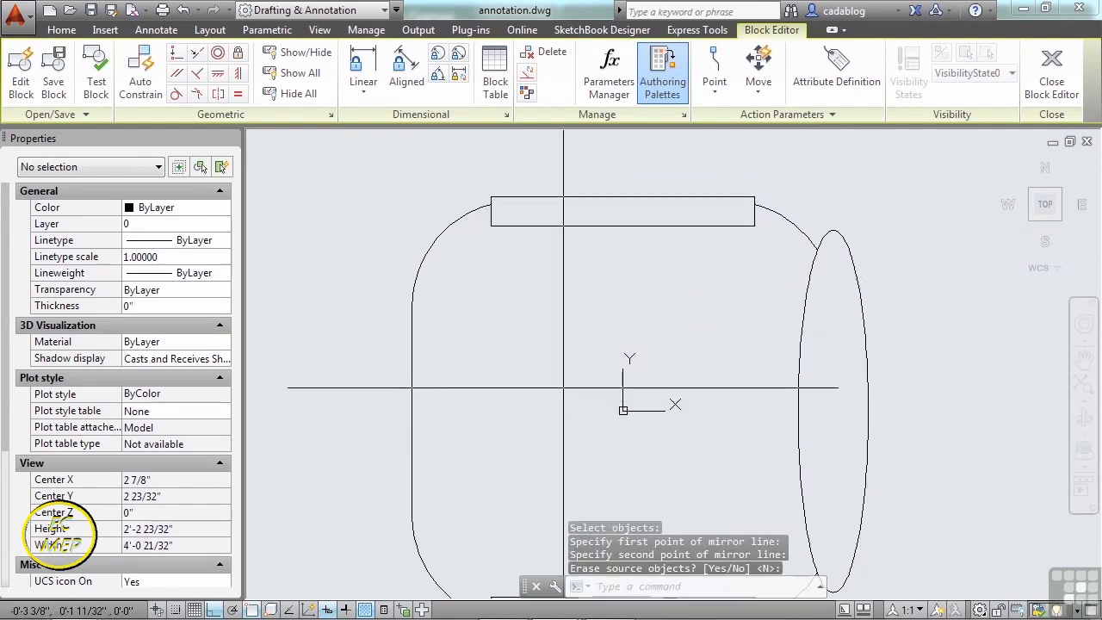
- Erase the lower ellipse and recentre the chair in view
middle_click_drag(563, 394, 549, 240)
left_click(580, 499)
left_click(578, 486)
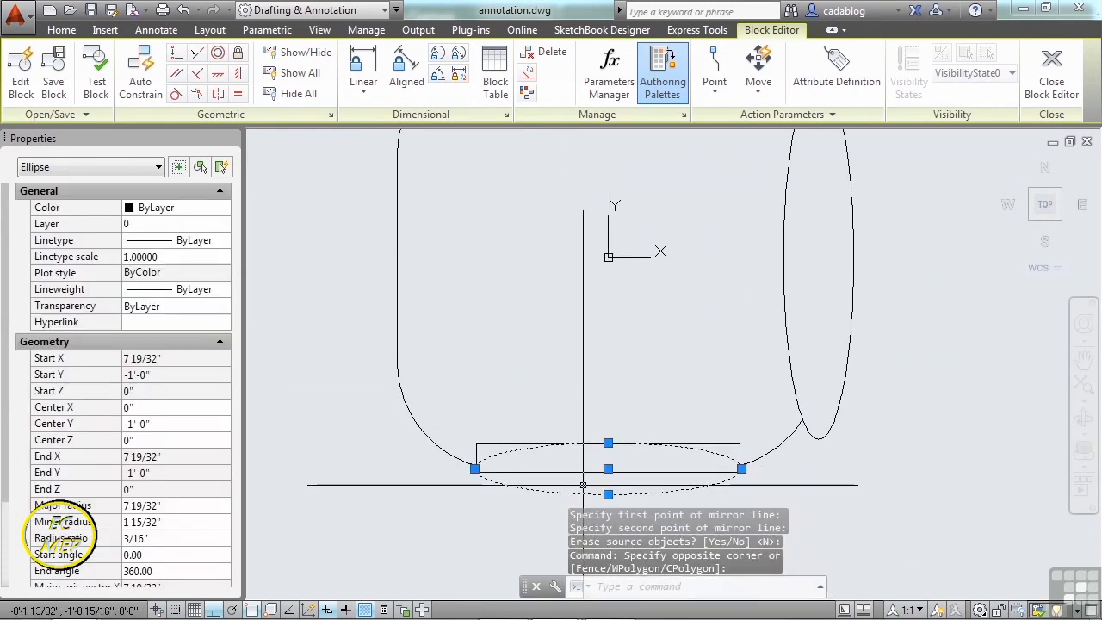
key("Delete")
scroll(605, 291, "down", 3)
middle_click_drag(587, 274, 590, 327)
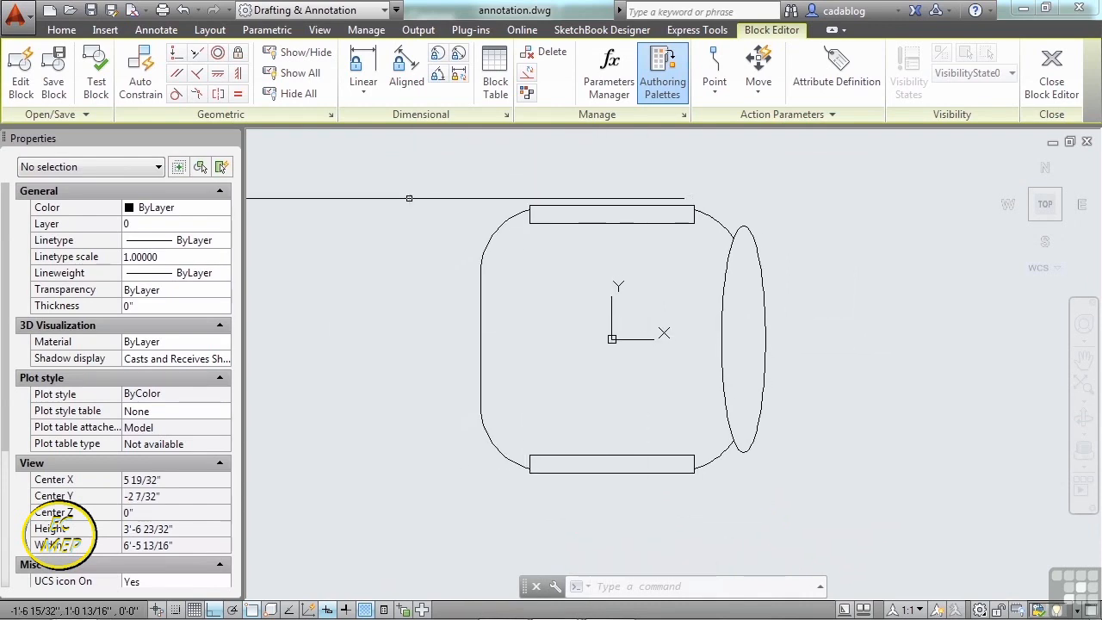
left_click(96, 84)
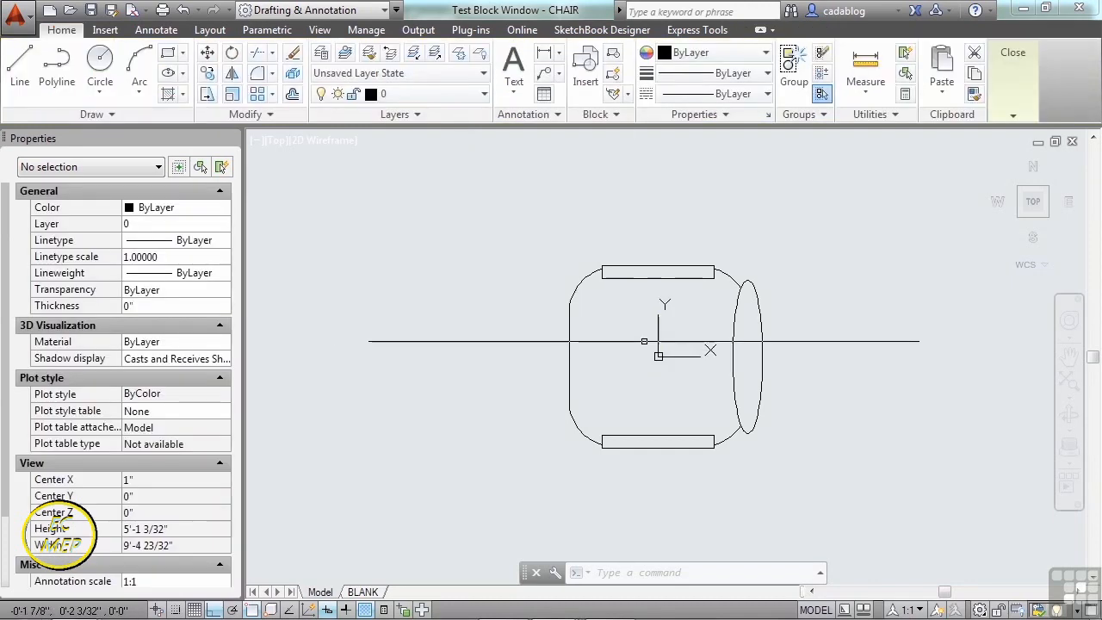
scroll(644, 342, "down", 4)
scroll(623, 336, "up", 4)
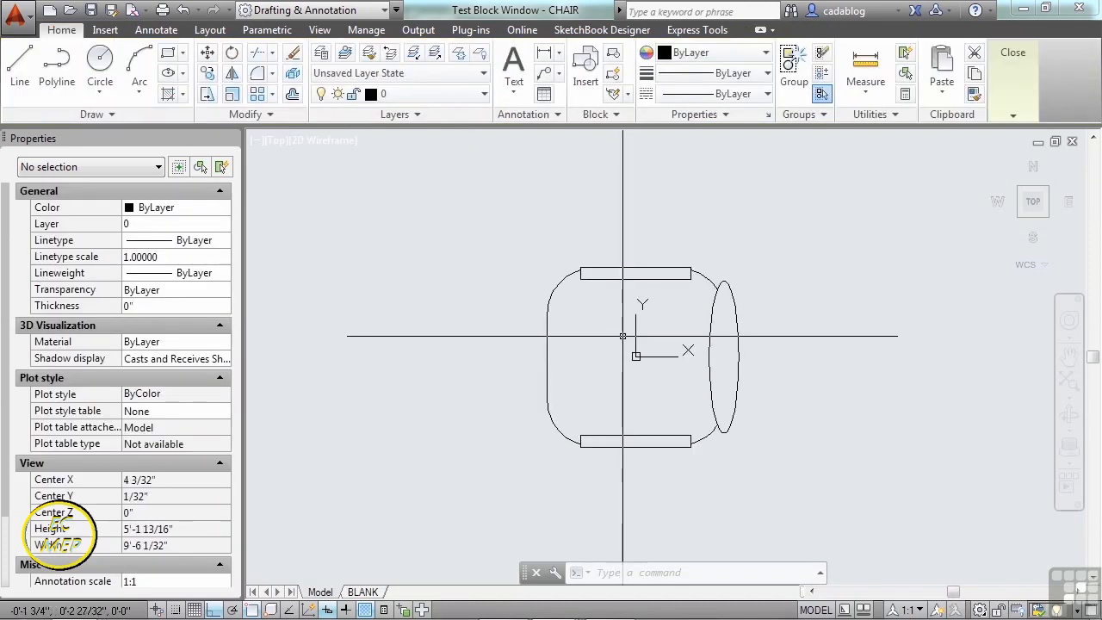
scroll(608, 339, "up", 2)
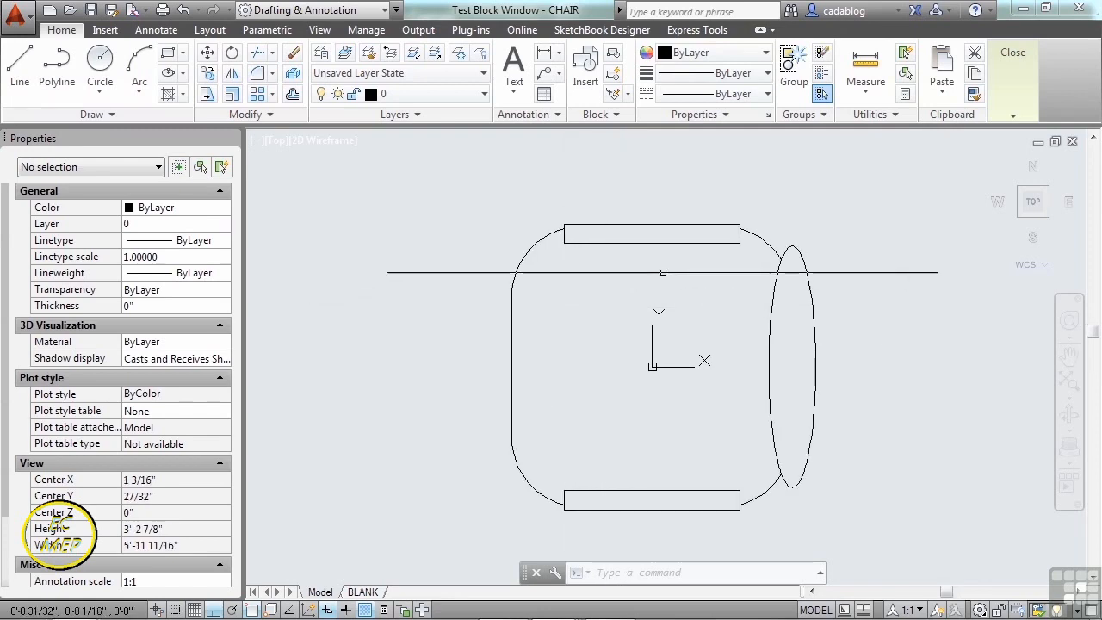
middle_click_drag(682, 287, 613, 245)
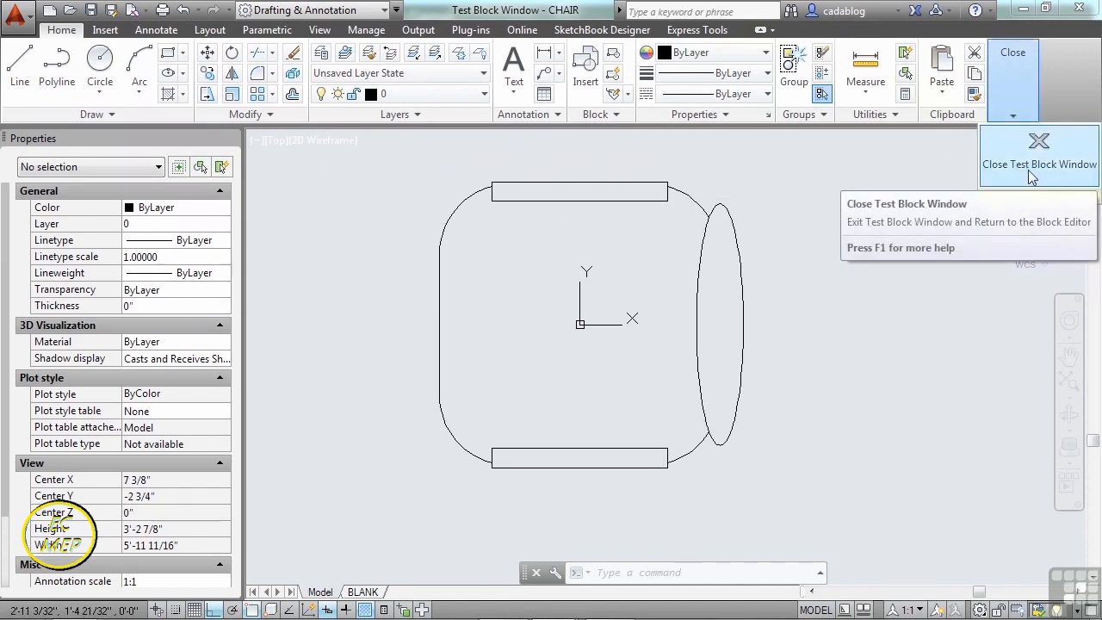
left_click(1028, 170)
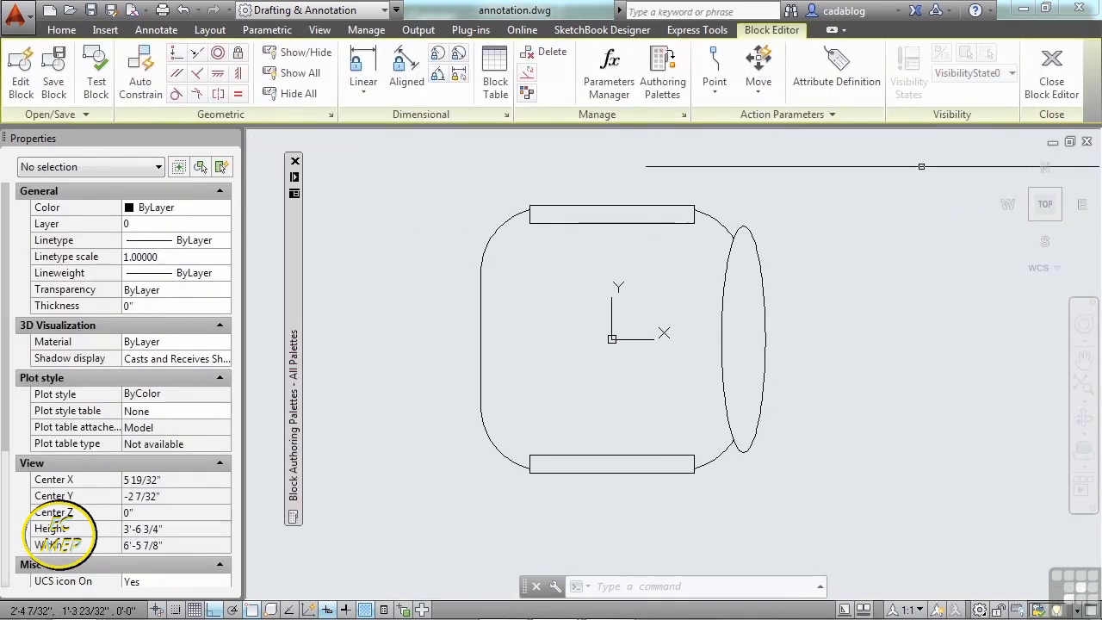
- Close the Block Editor, saving the changes to CHAIR
left_click(1056, 86)
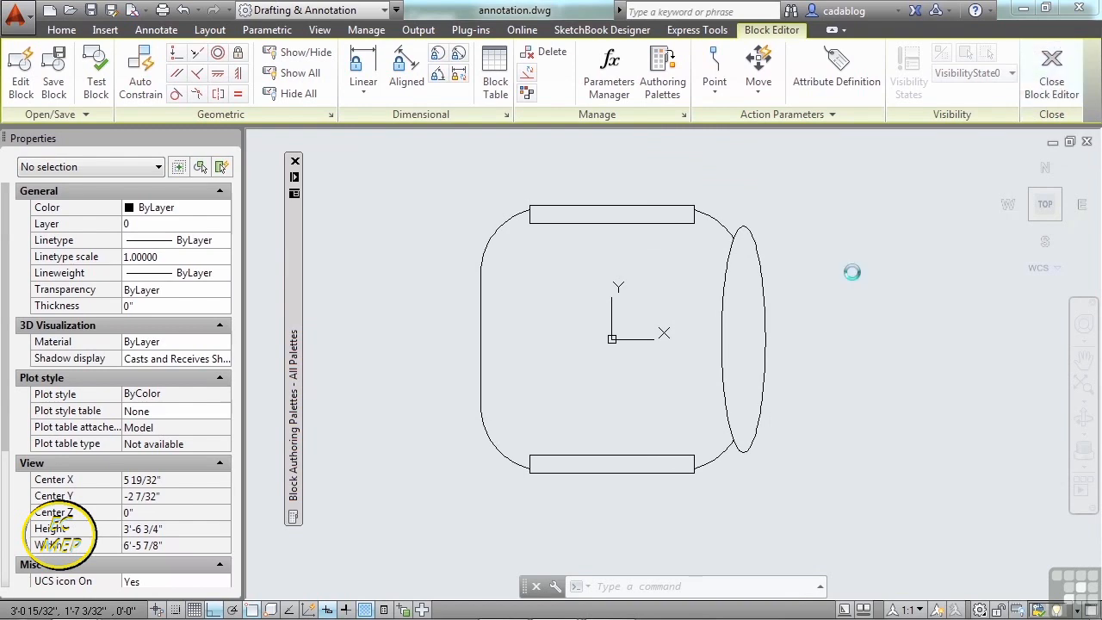
left_click(527, 290)
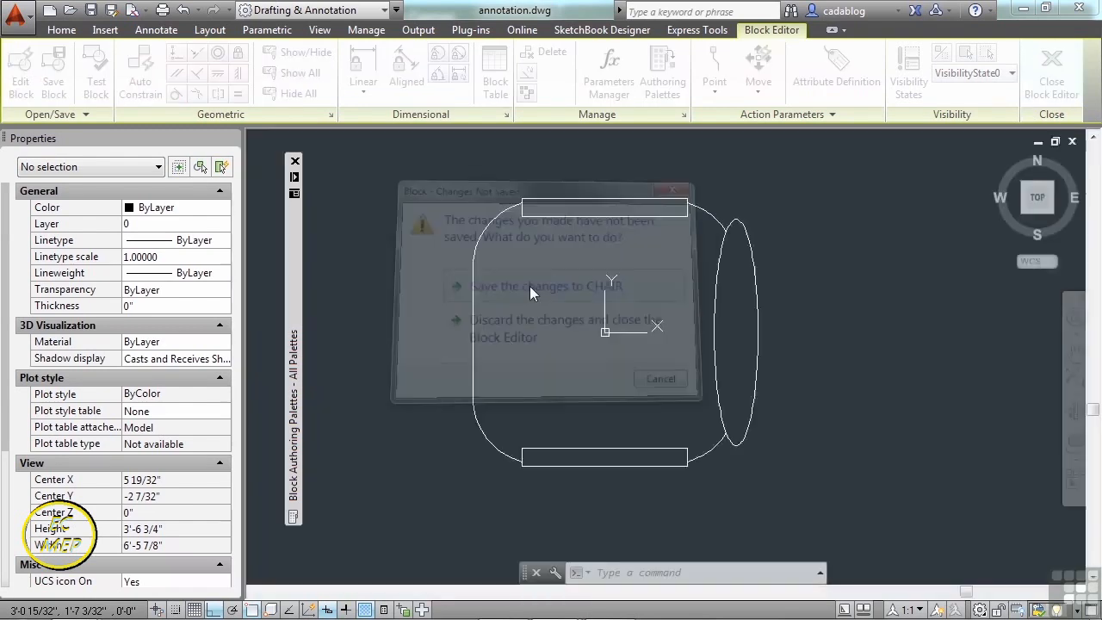
scroll(517, 349, "up", 4)
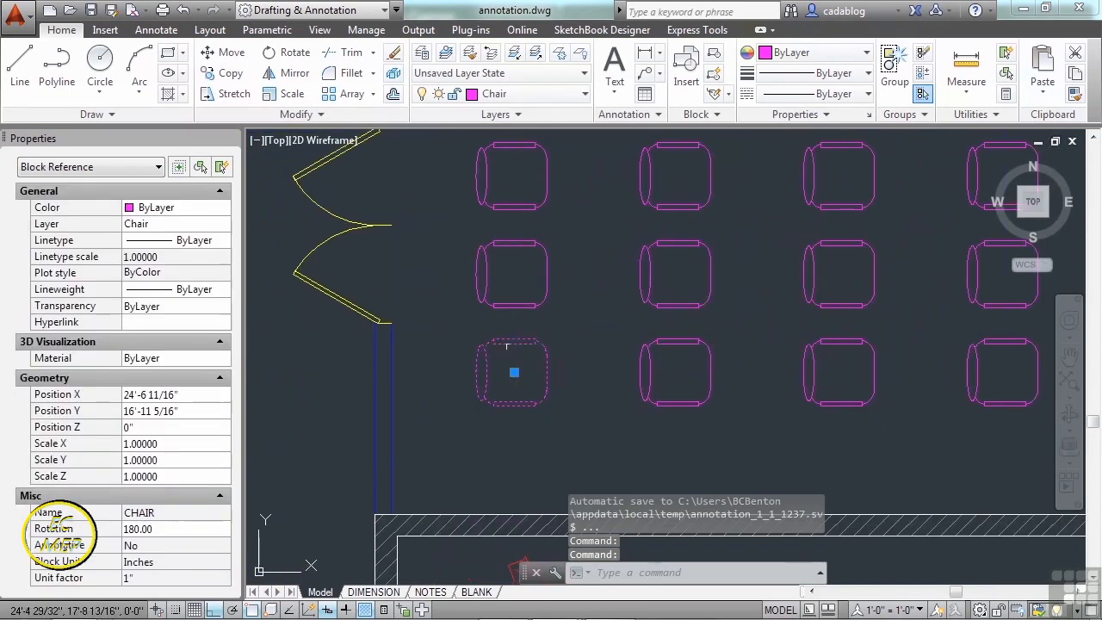
- Check the selected chair's layer in Properties, then deselect it
left_click(186, 226)
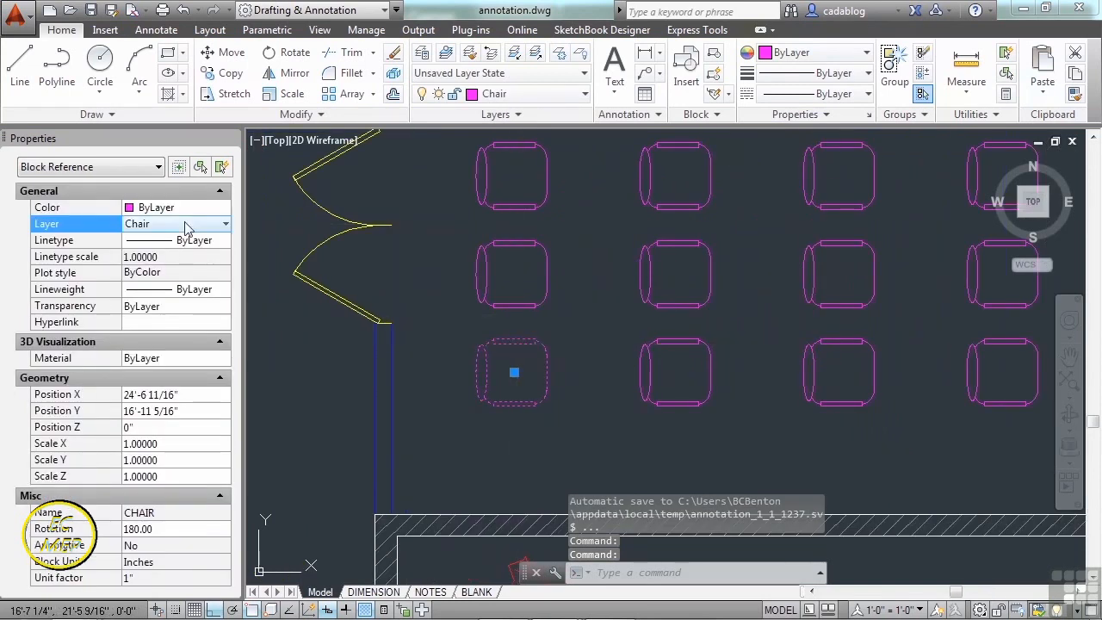
left_click(192, 225)
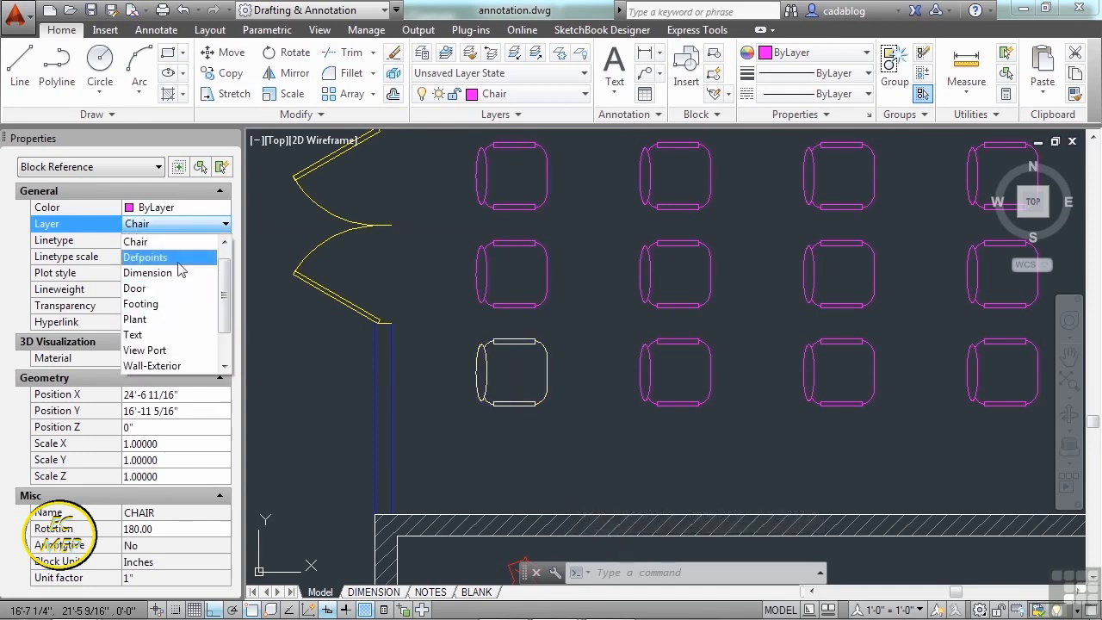
key("Escape")
key("Escape")
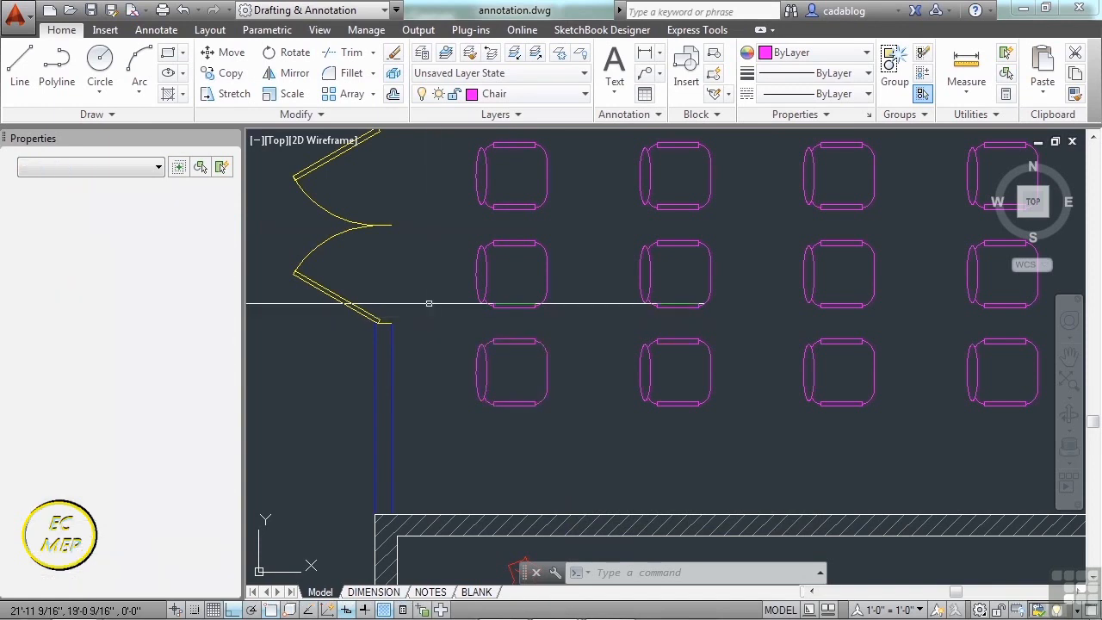
scroll(450, 294, "down", 2)
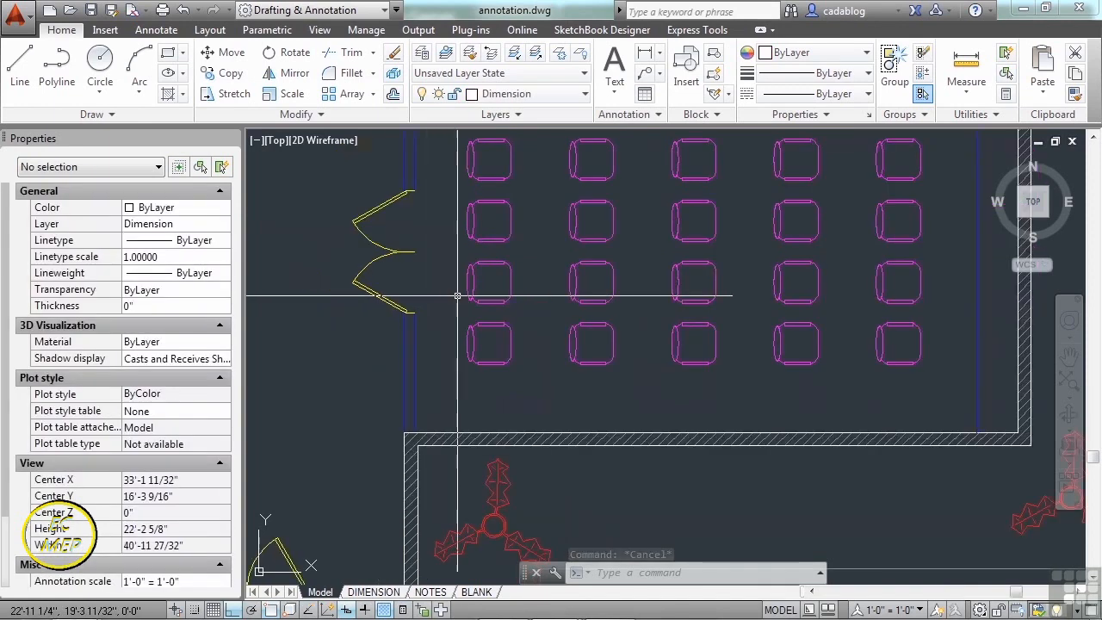
scroll(568, 327, "down", 4)
middle_click_drag(568, 327, 618, 364)
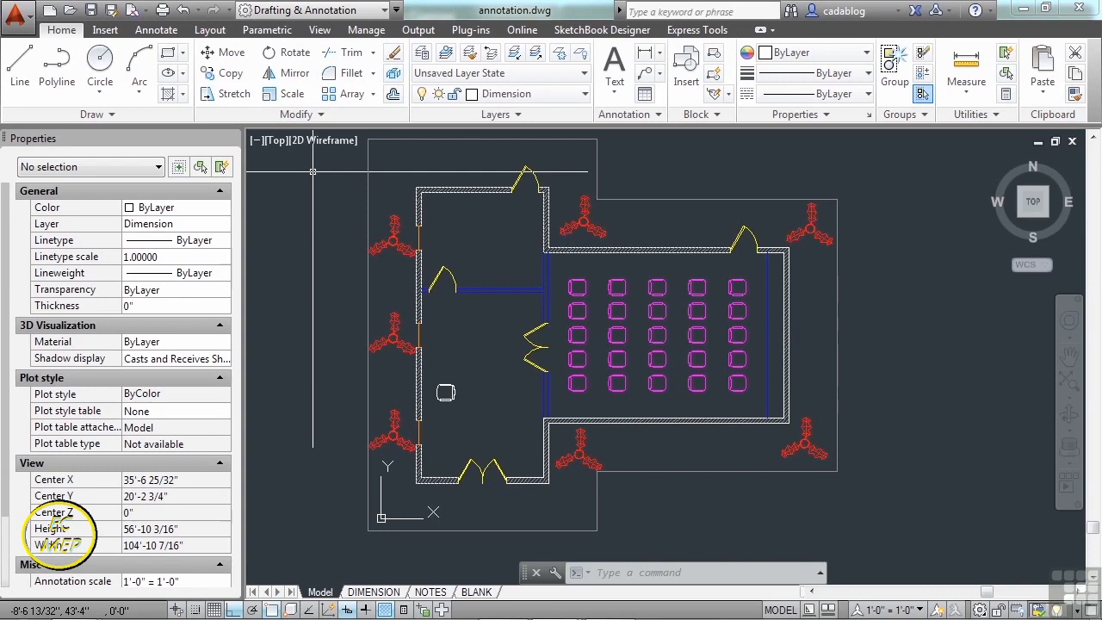
scroll(362, 297, "up", 5)
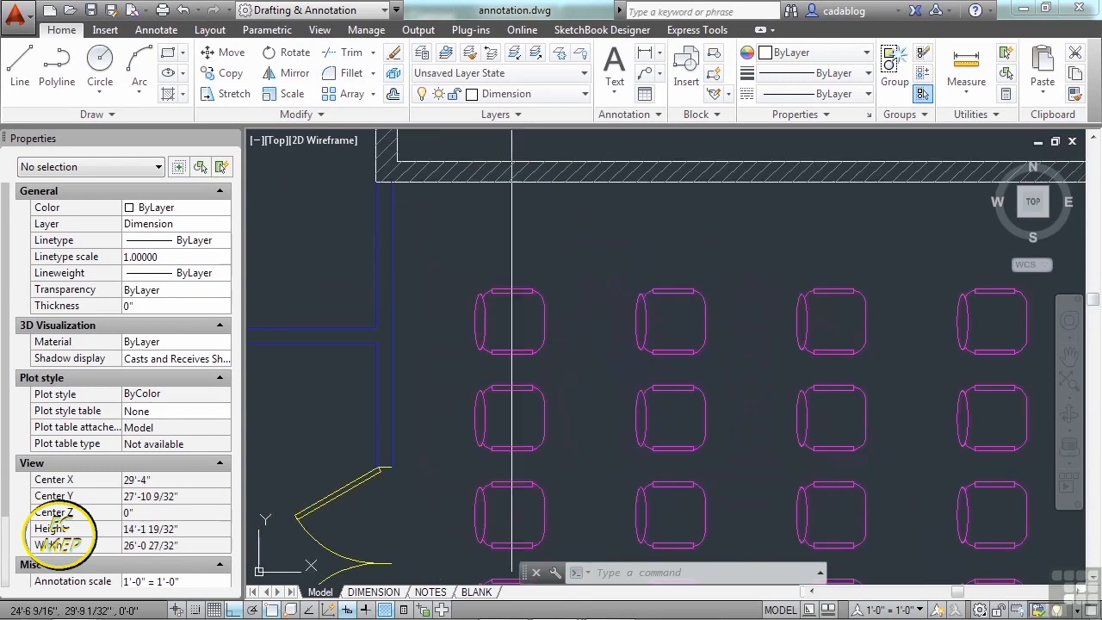
scroll(497, 322, "up", 5)
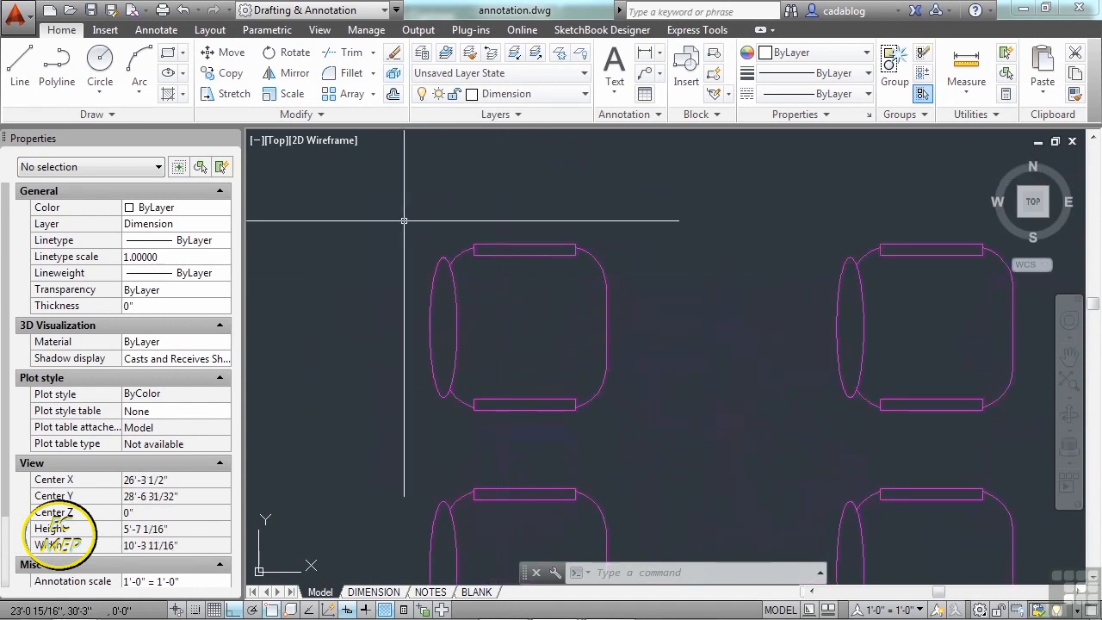